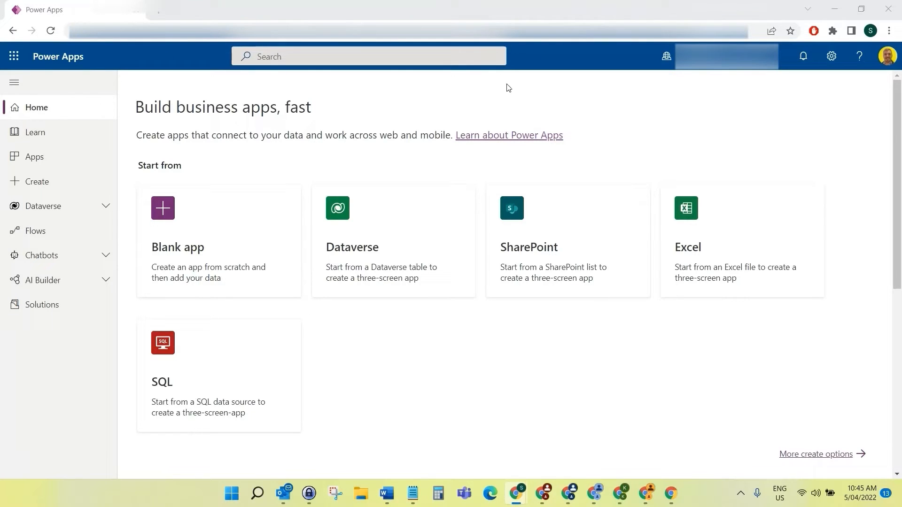
- Create a blank canvas app named Invoice Generator in the Tablet format
{"action": "left_click", "coordinate": [52, 183]}
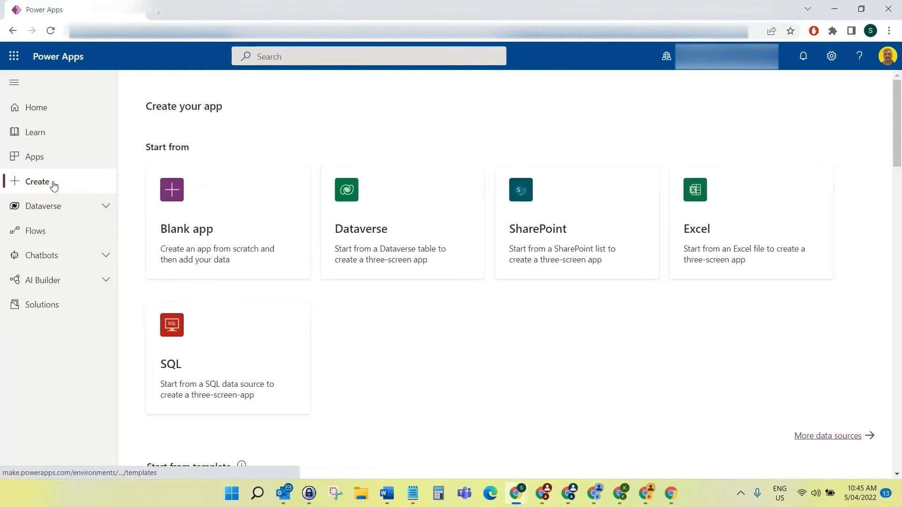
{"action": "left_click", "coordinate": [206, 232]}
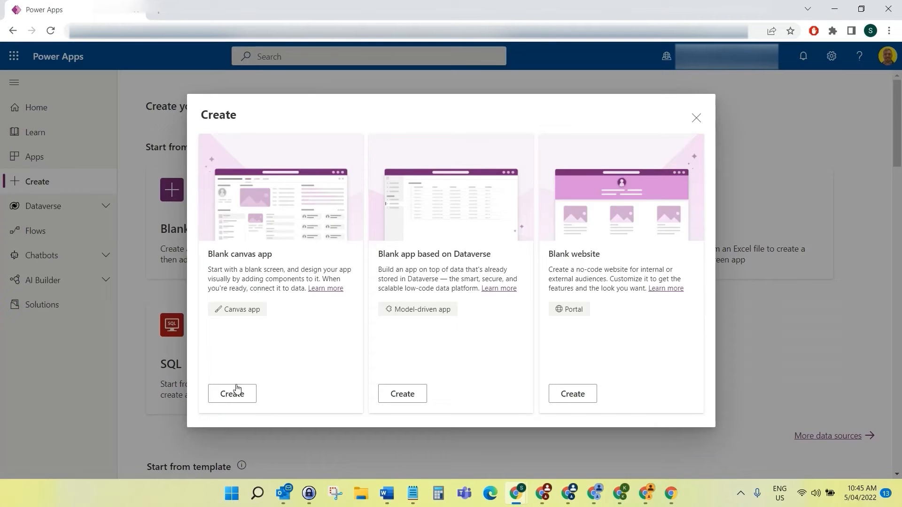
{"action": "left_click", "coordinate": [241, 398]}
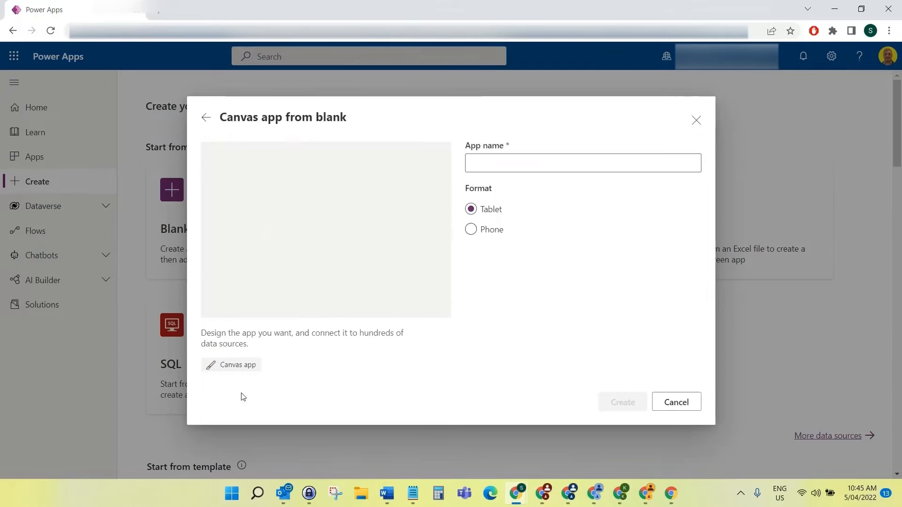
{"action": "left_click", "coordinate": [527, 166]}
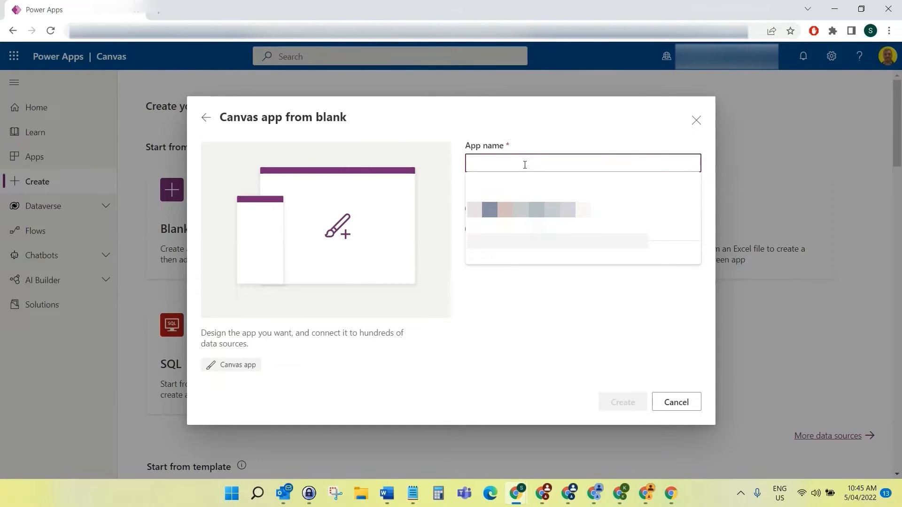
{"action": "type", "text": "Invoice G"}
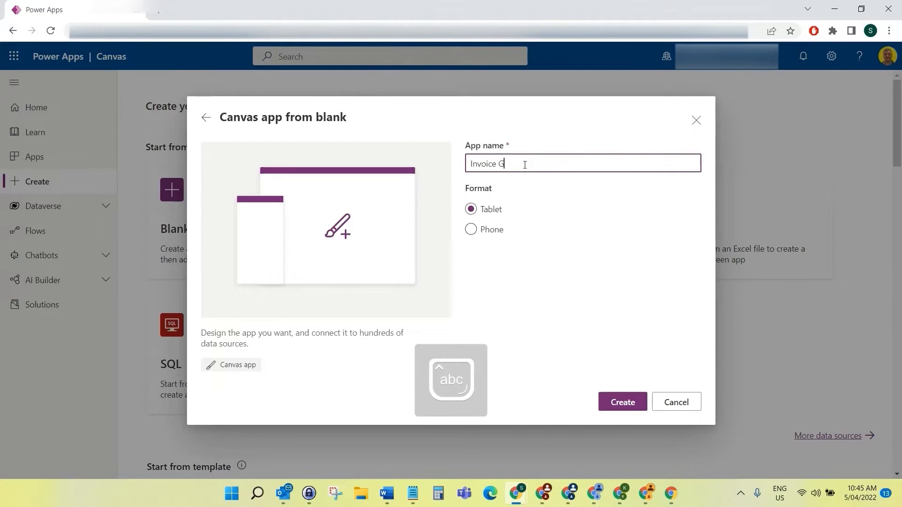
{"action": "type", "text": "enerator"}
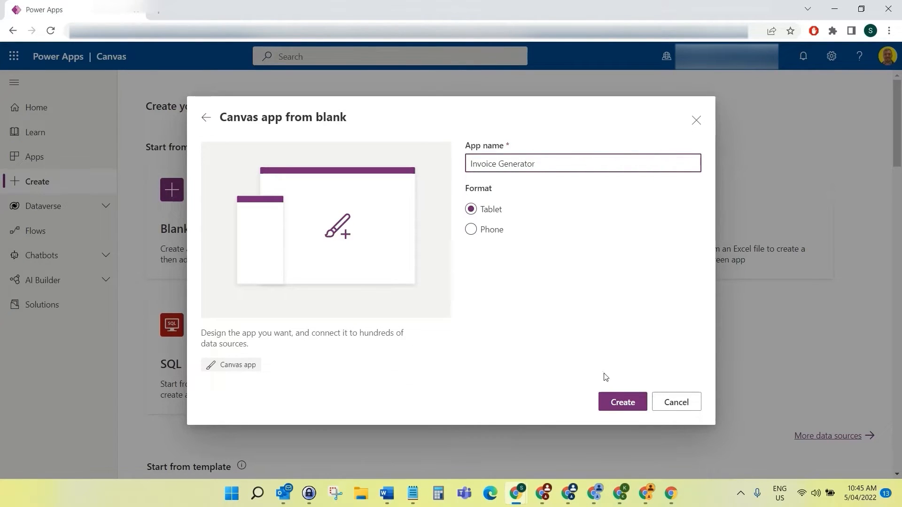
{"action": "left_click", "coordinate": [625, 403]}
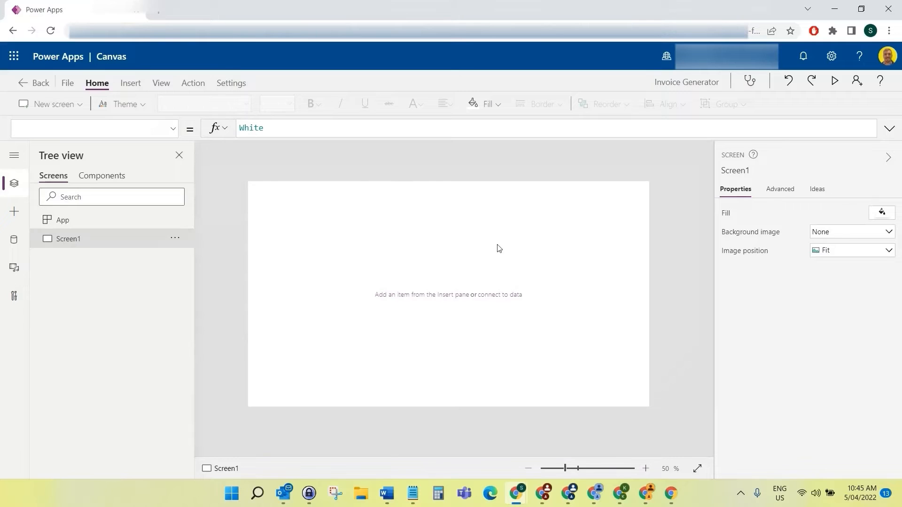
- Insert an edit form on the blank screen and move it to the upper middle, at about X 273, Y 6
{"action": "left_click", "coordinate": [127, 84]}
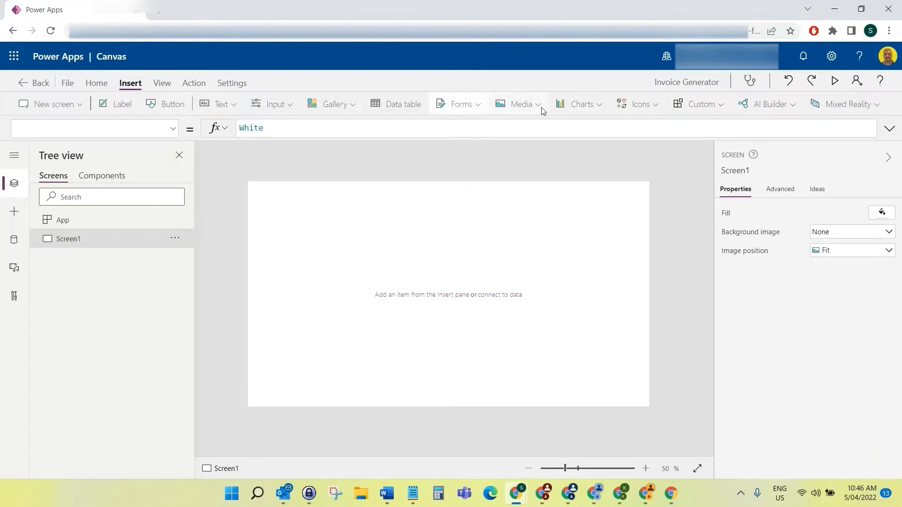
{"action": "left_click", "coordinate": [468, 105]}
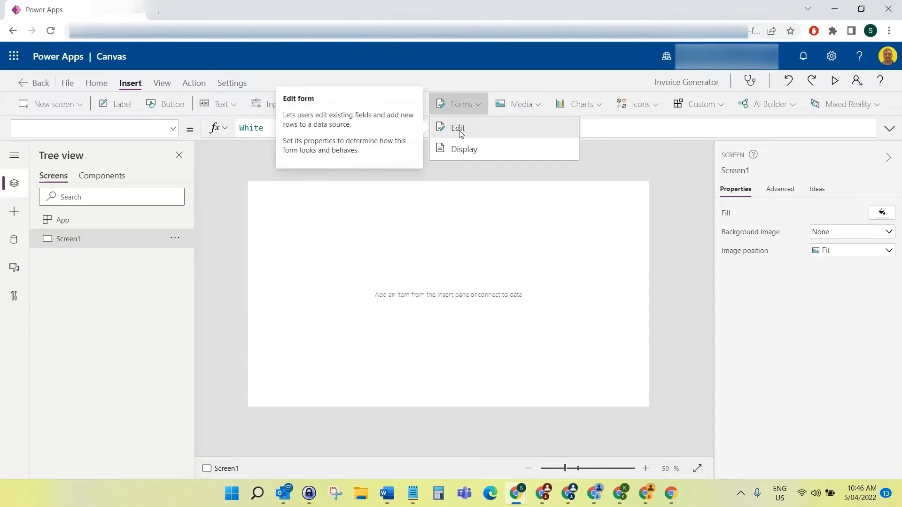
{"action": "left_click", "coordinate": [460, 134]}
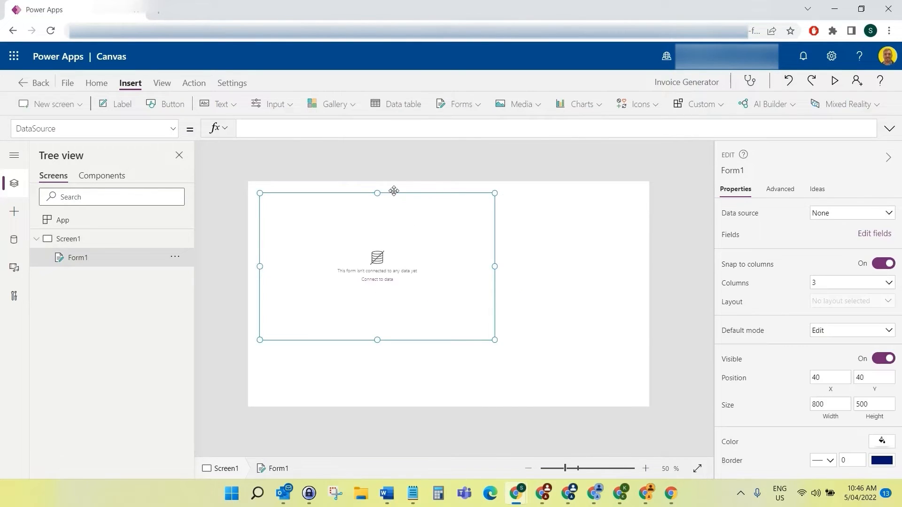
{"action": "left_click_drag", "start_coordinate": [413, 191], "coordinate": [484, 184]}
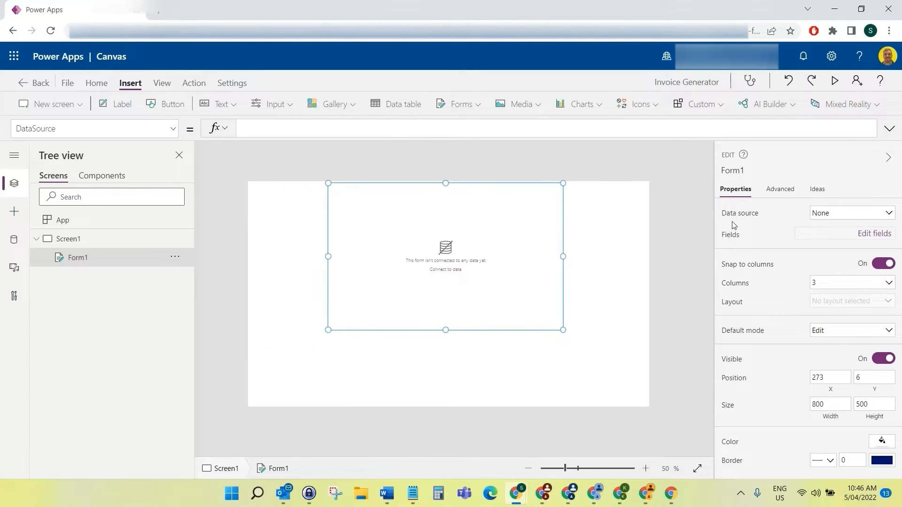
- Choose SharePoint as the form's data source type and use the first existing SharePoint connection
{"action": "left_click", "coordinate": [863, 213]}
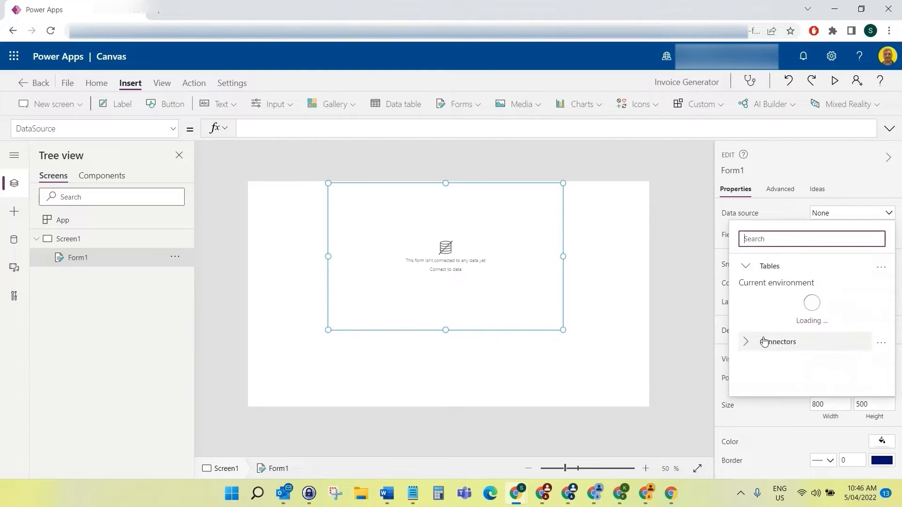
{"action": "left_click", "coordinate": [746, 342]}
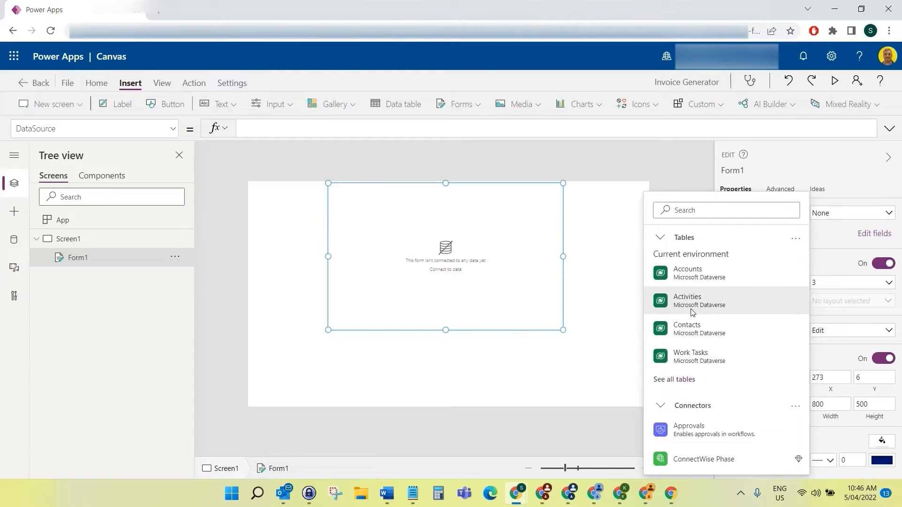
{"action": "scroll", "coordinate": [730, 373], "scroll_direction": "down", "scroll_amount": 5}
{"action": "scroll", "coordinate": [730, 374], "scroll_direction": "down", "scroll_amount": 8}
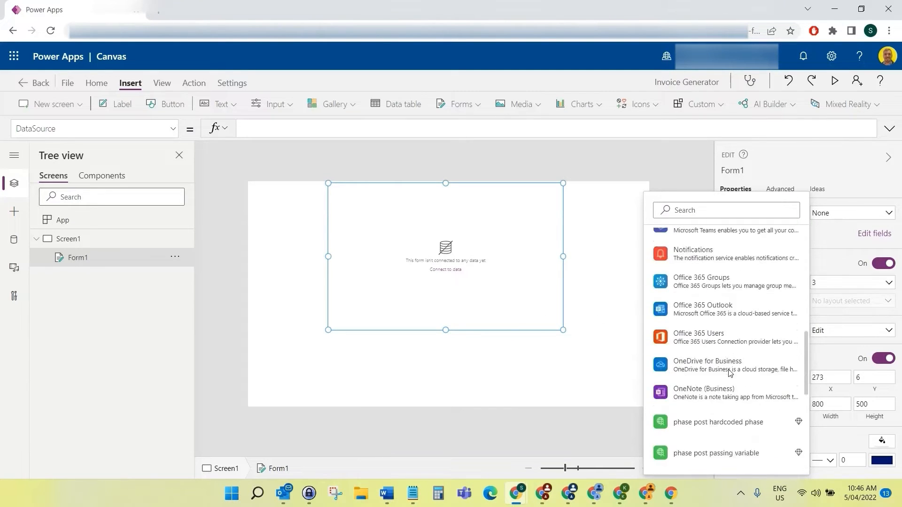
{"action": "scroll", "coordinate": [729, 373], "scroll_direction": "up", "scroll_amount": 3}
{"action": "scroll", "coordinate": [730, 373], "scroll_direction": "down", "scroll_amount": 5}
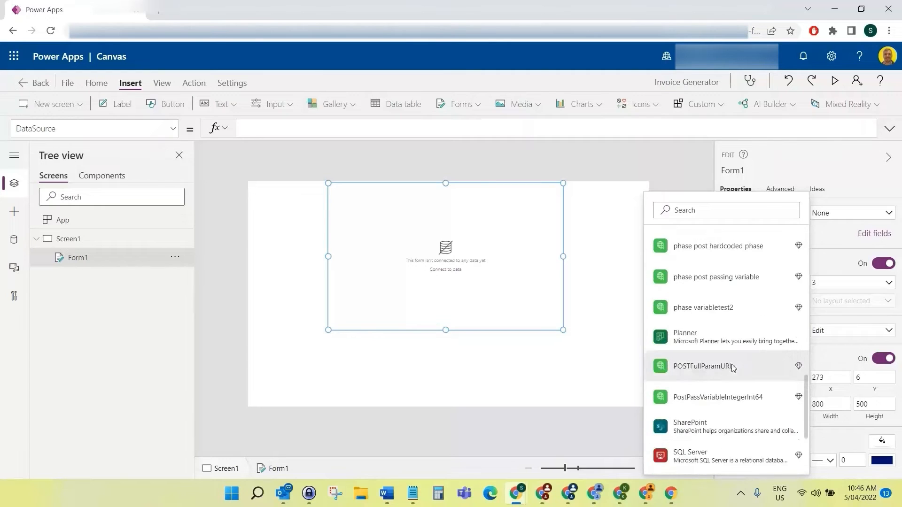
{"action": "mouse_move", "coordinate": [706, 311]}
{"action": "scroll", "coordinate": [707, 312], "scroll_direction": "up", "scroll_amount": 15}
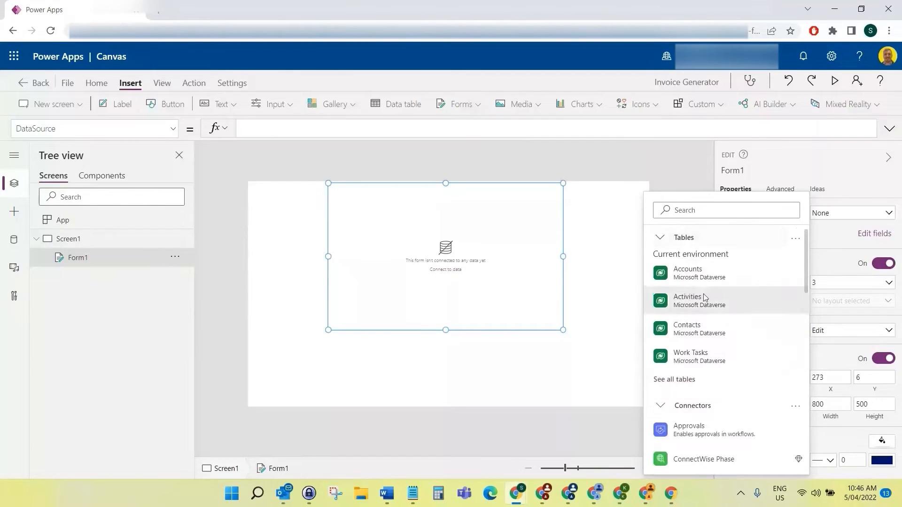
{"action": "scroll", "coordinate": [688, 301], "scroll_direction": "down", "scroll_amount": 8}
{"action": "scroll", "coordinate": [700, 324], "scroll_direction": "down", "scroll_amount": 5}
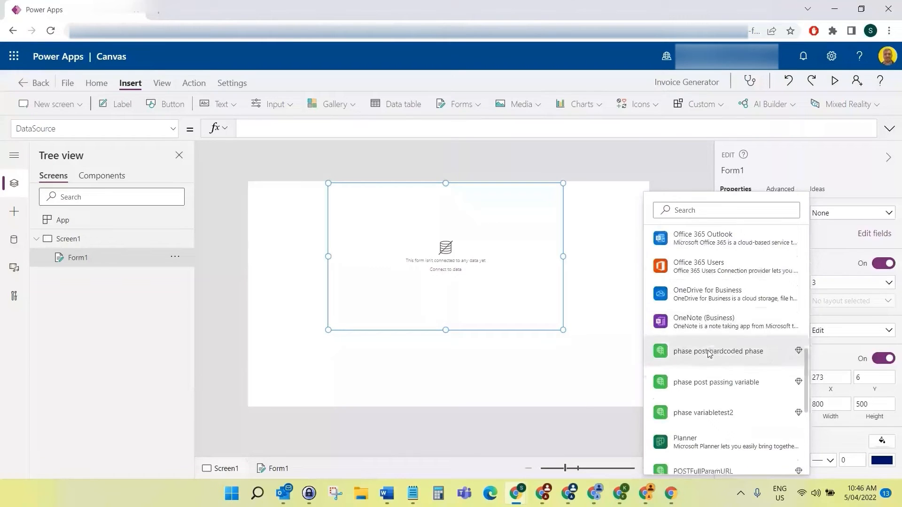
{"action": "left_click", "coordinate": [695, 307]}
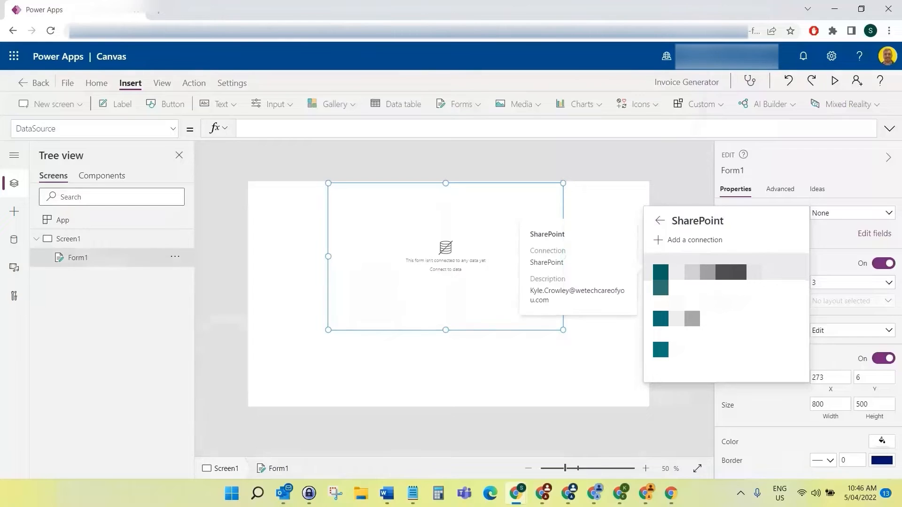
{"action": "left_click", "coordinate": [723, 273]}
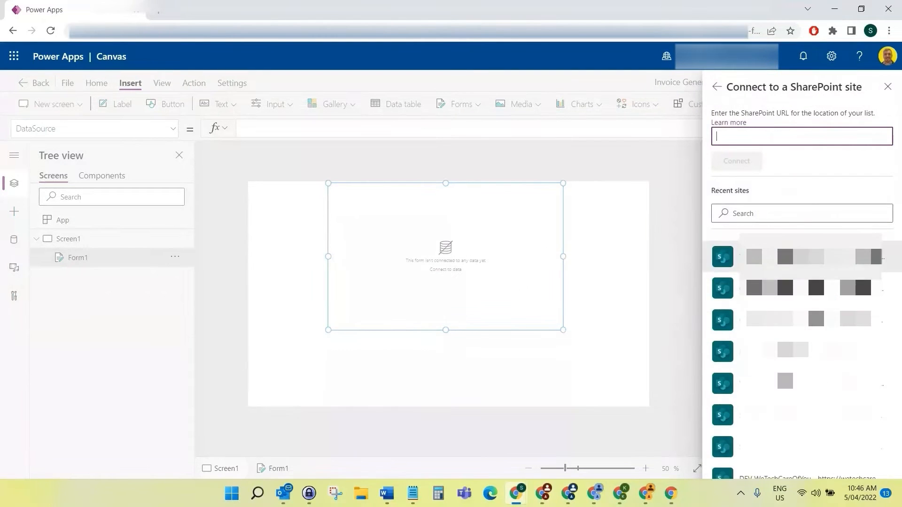
- Select the SharePoint site from the recent sites and connect the form to its Invoice System Demo list
{"action": "scroll", "coordinate": [798, 347], "scroll_direction": "down", "scroll_amount": 3}
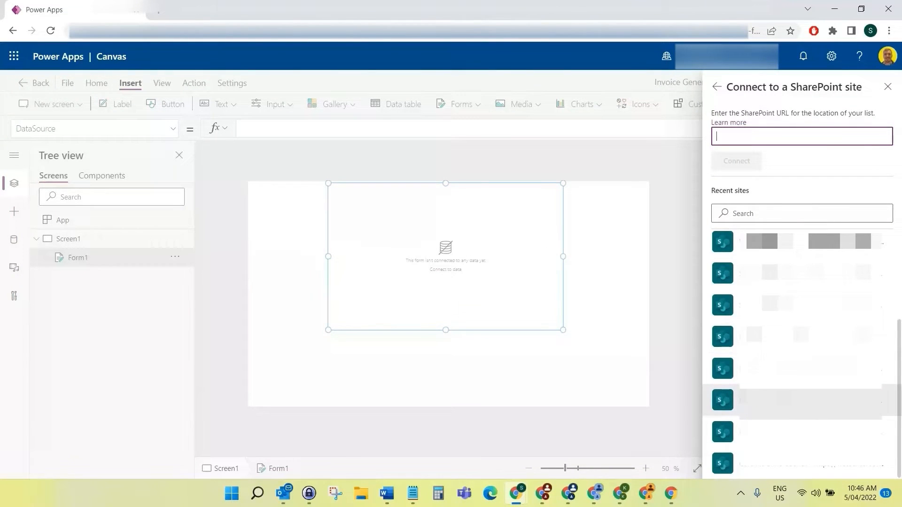
{"action": "left_click", "coordinate": [770, 404]}
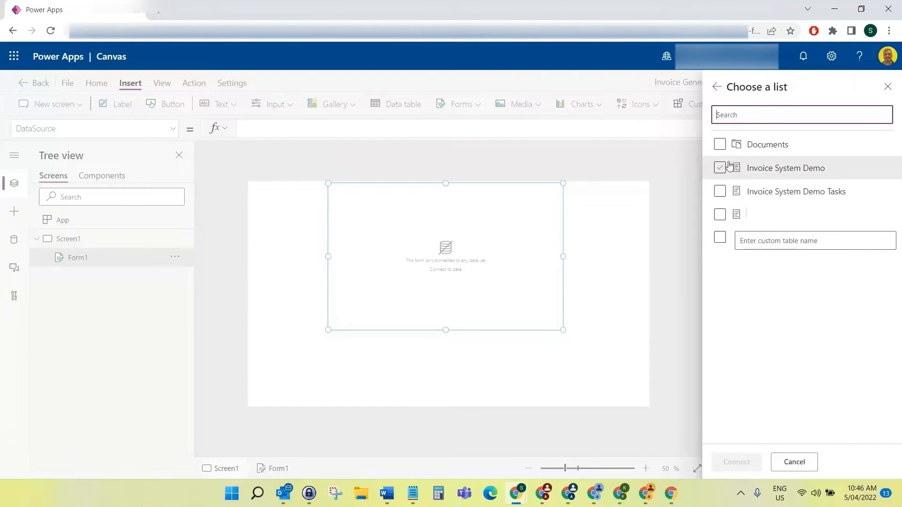
{"action": "left_click", "coordinate": [720, 169]}
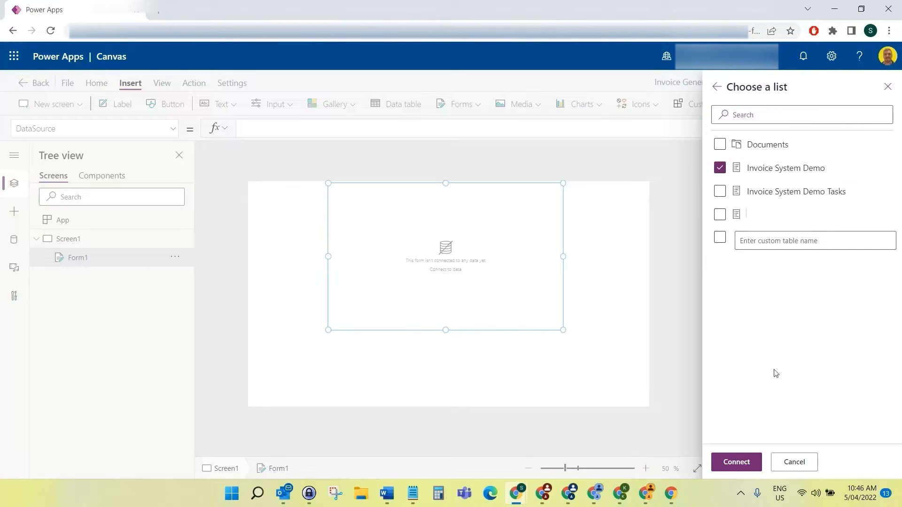
{"action": "left_click", "coordinate": [745, 463]}
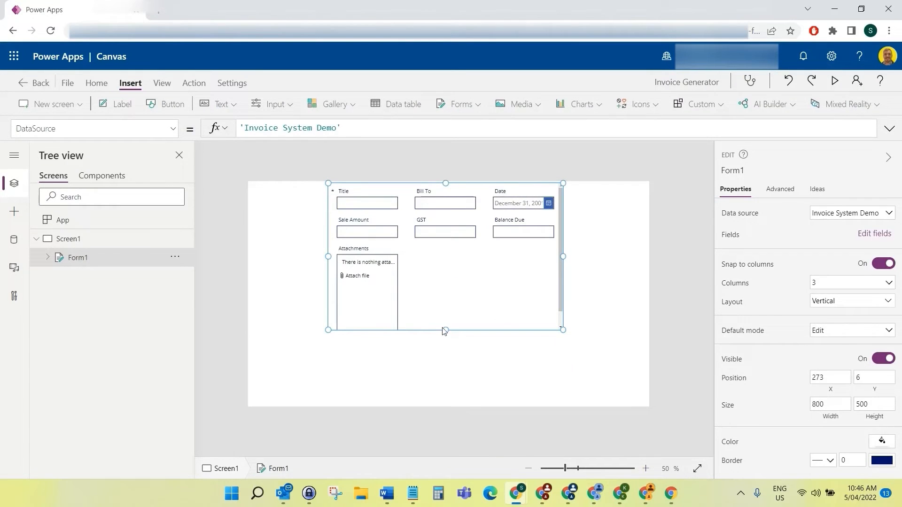
- Stretch the form down to the screen's lower edge, about 762 high, and lay out its fields in 2 columns
{"action": "left_click_drag", "start_coordinate": [445, 330], "coordinate": [445, 409]}
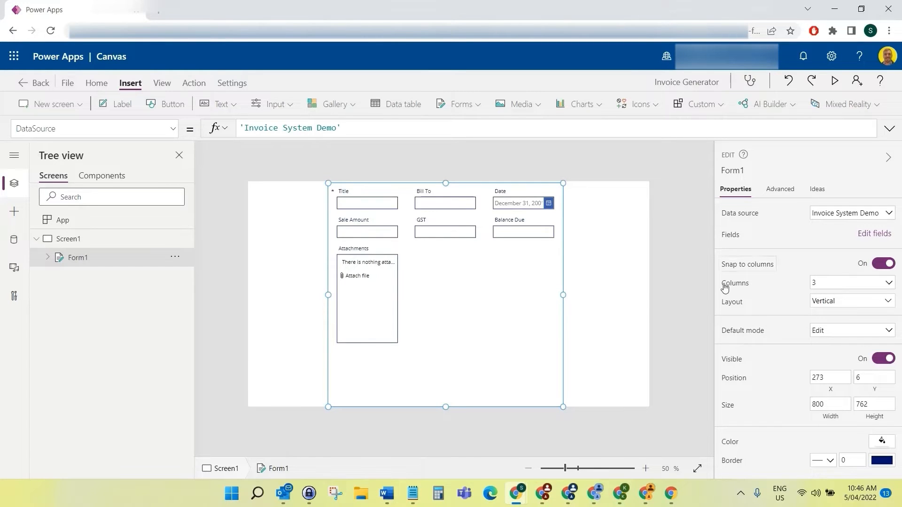
{"action": "left_click", "coordinate": [825, 286]}
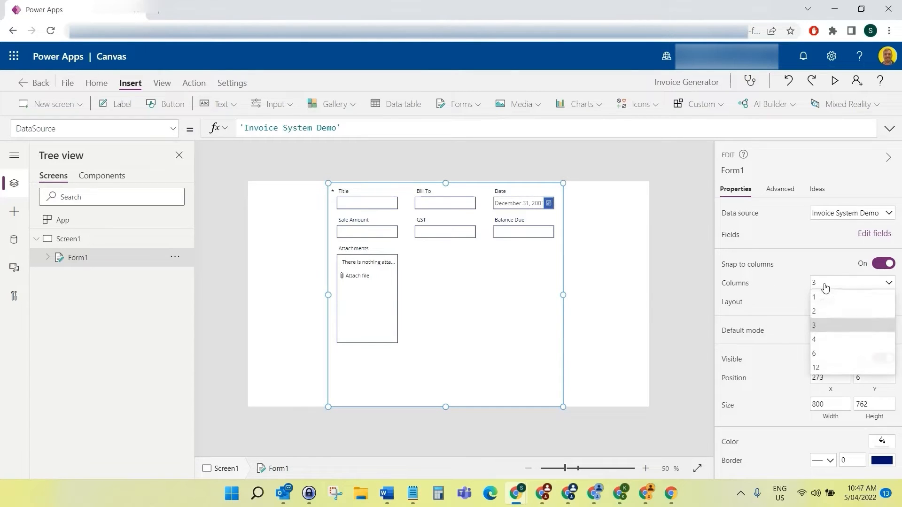
{"action": "left_click", "coordinate": [825, 317]}
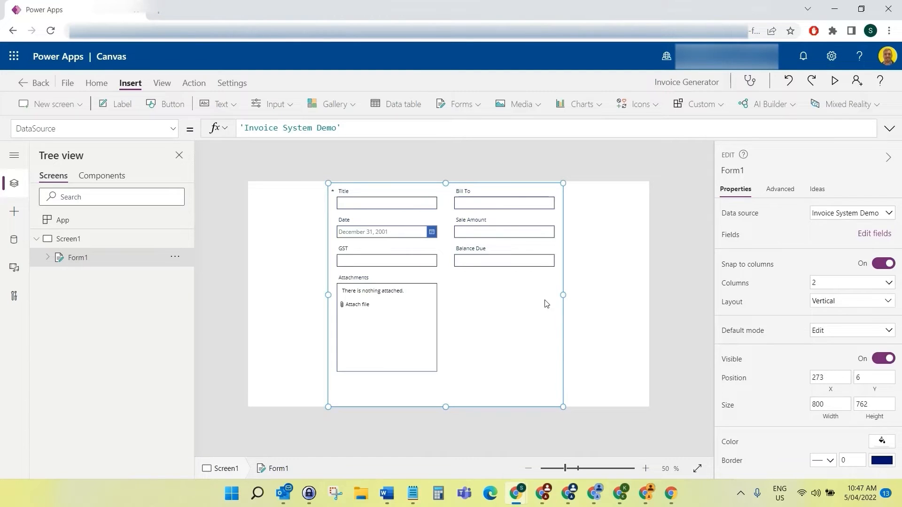
{"action": "left_click", "coordinate": [815, 283]}
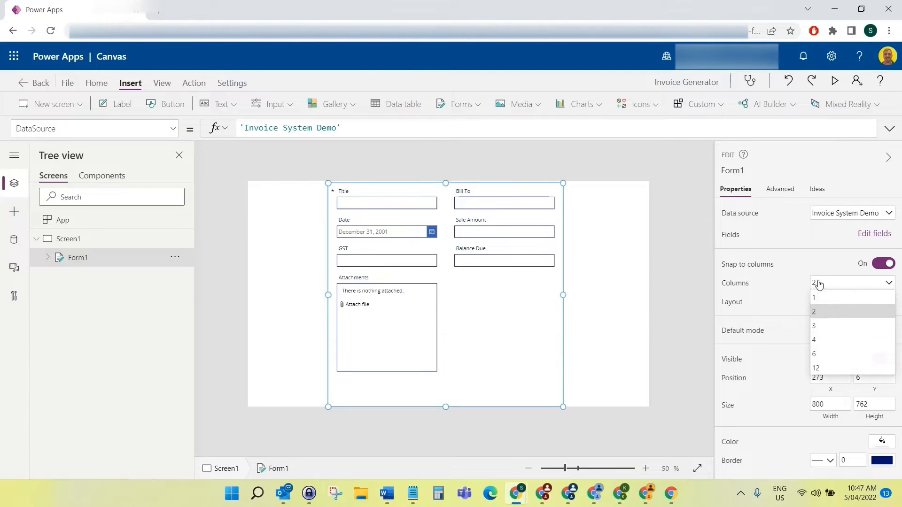
{"action": "left_click", "coordinate": [791, 288]}
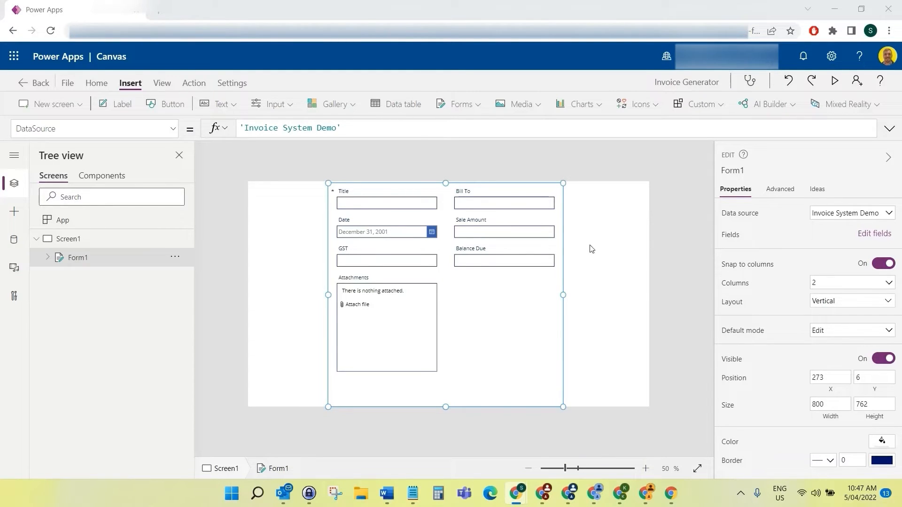
{"action": "left_click", "coordinate": [518, 336]}
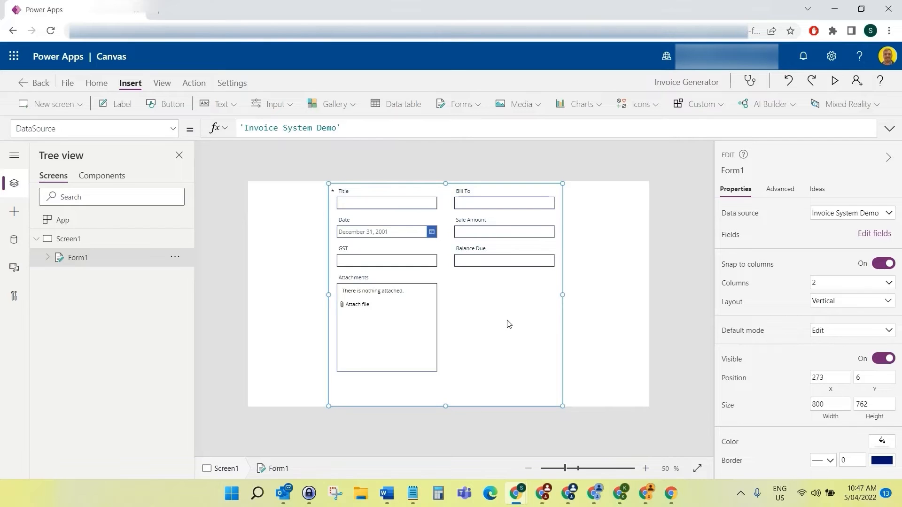
- Add a custom card to the form's fields and close the field list
{"action": "left_click", "coordinate": [864, 235]}
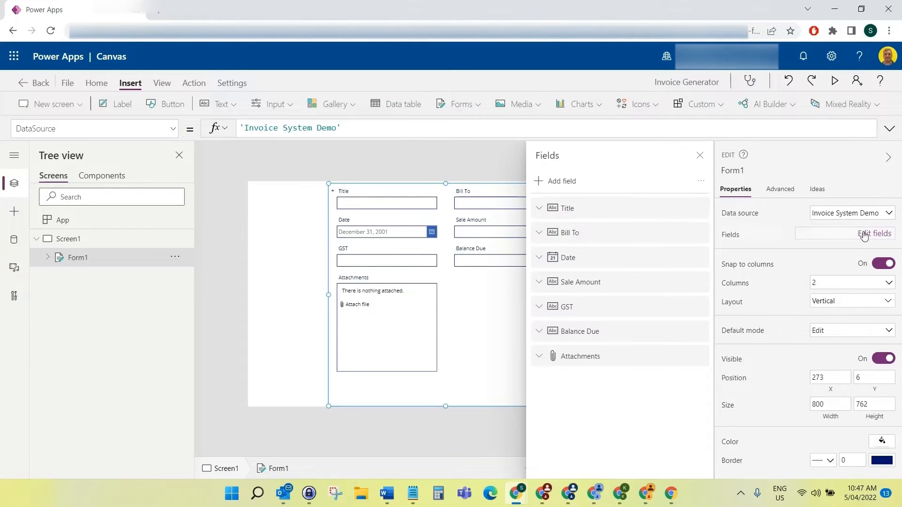
{"action": "left_click", "coordinate": [701, 183]}
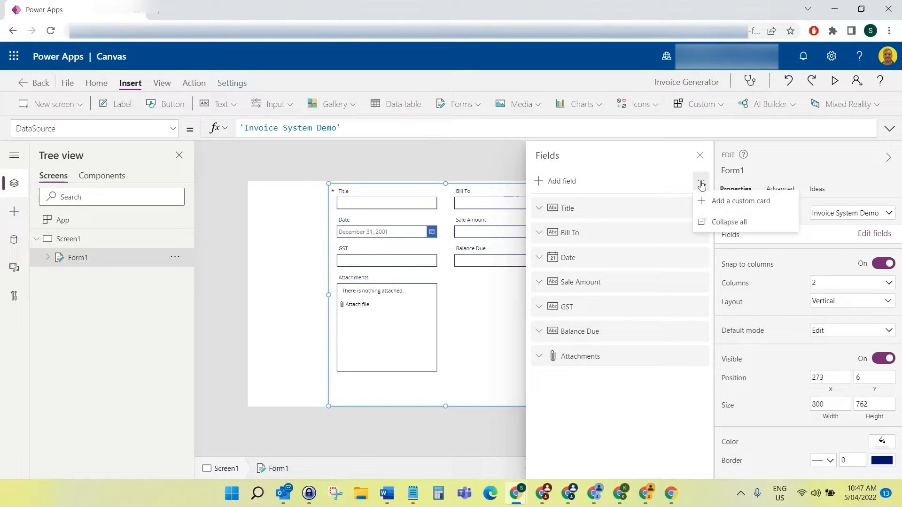
{"action": "left_click", "coordinate": [716, 201]}
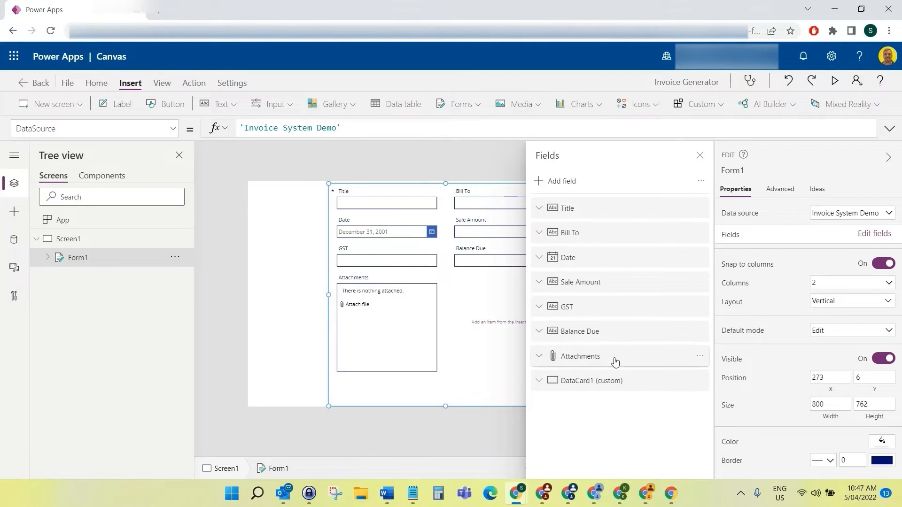
{"action": "left_click", "coordinate": [700, 155]}
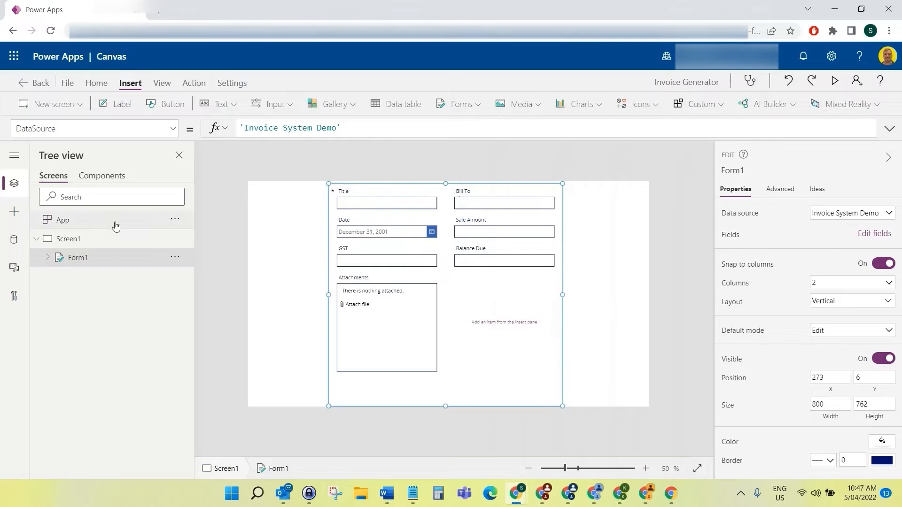
- Set the Y position of the form's empty custom card to 0
{"action": "left_click", "coordinate": [53, 261]}
{"action": "left_click", "coordinate": [99, 407]}
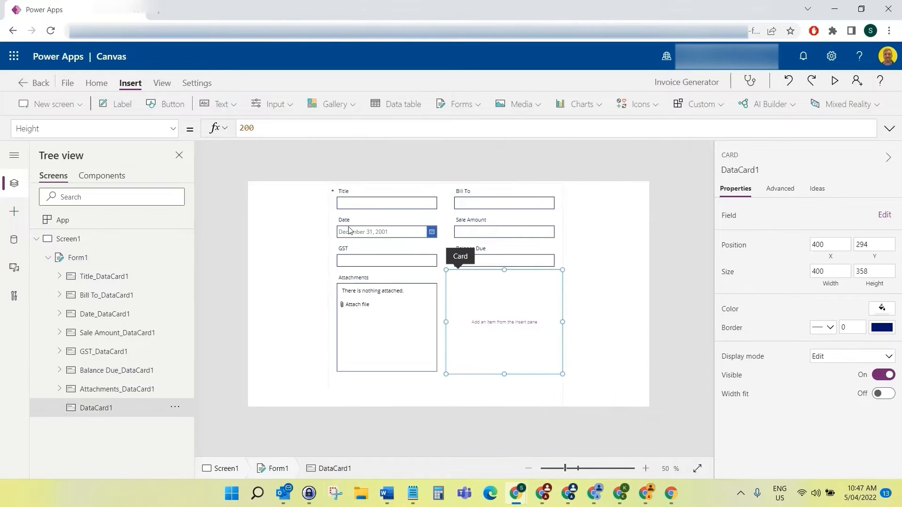
{"action": "left_click", "coordinate": [172, 130]}
{"action": "scroll", "coordinate": [136, 282], "scroll_direction": "down", "scroll_amount": 3}
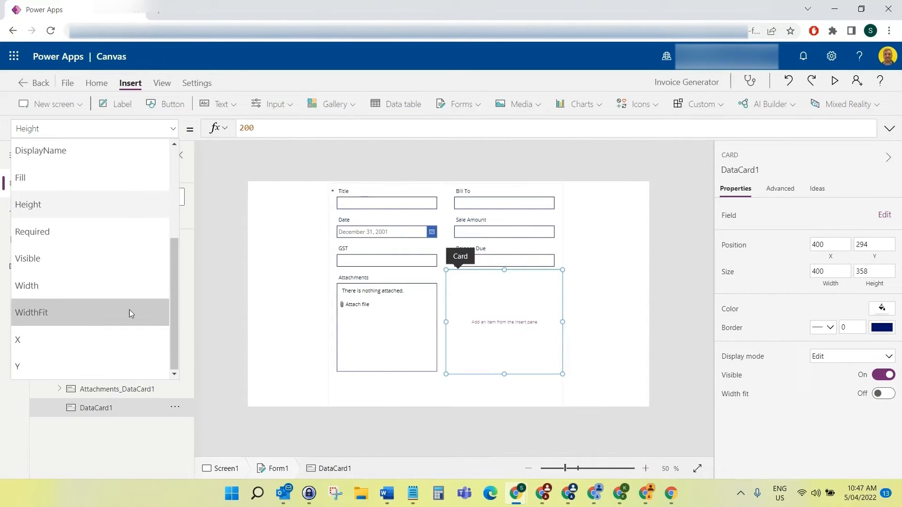
{"action": "left_click", "coordinate": [104, 365]}
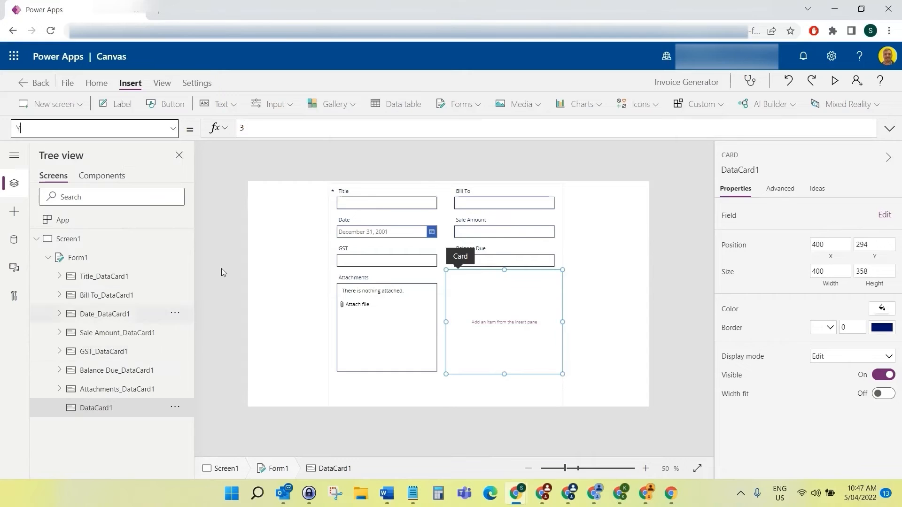
{"action": "left_click", "coordinate": [280, 127]}
{"action": "key", "text": "BackSpace"}
{"action": "type", "text": "0"}
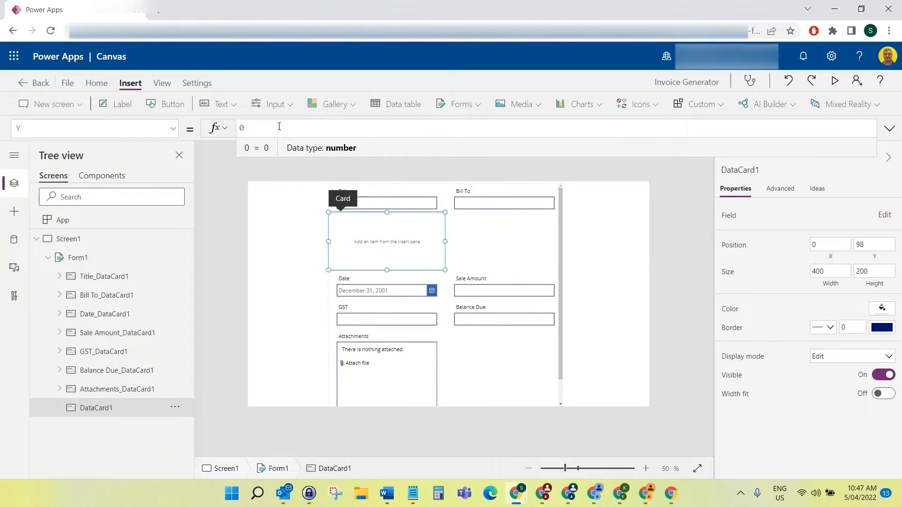
- Set the Y position of the form's Title card to 1
{"action": "left_click", "coordinate": [415, 193]}
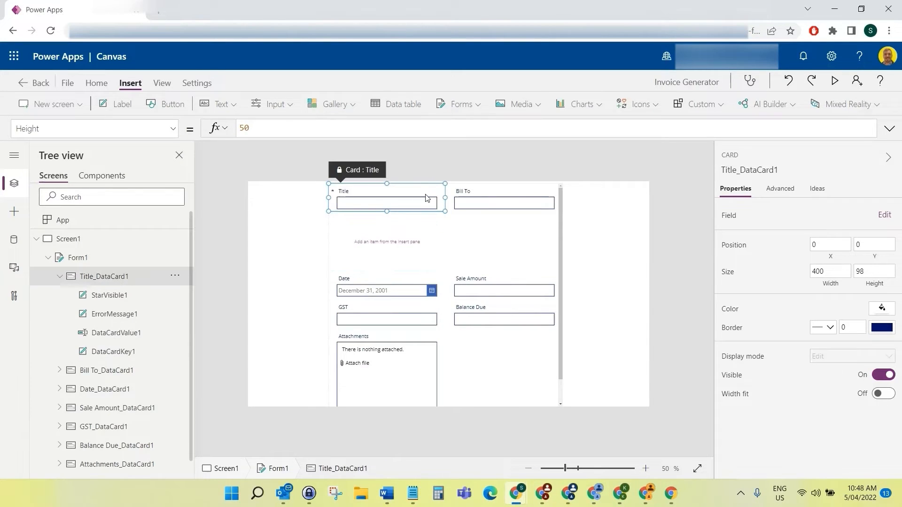
{"action": "left_click", "coordinate": [172, 128]}
{"action": "scroll", "coordinate": [126, 355], "scroll_direction": "down", "scroll_amount": 3}
{"action": "left_click", "coordinate": [125, 366]}
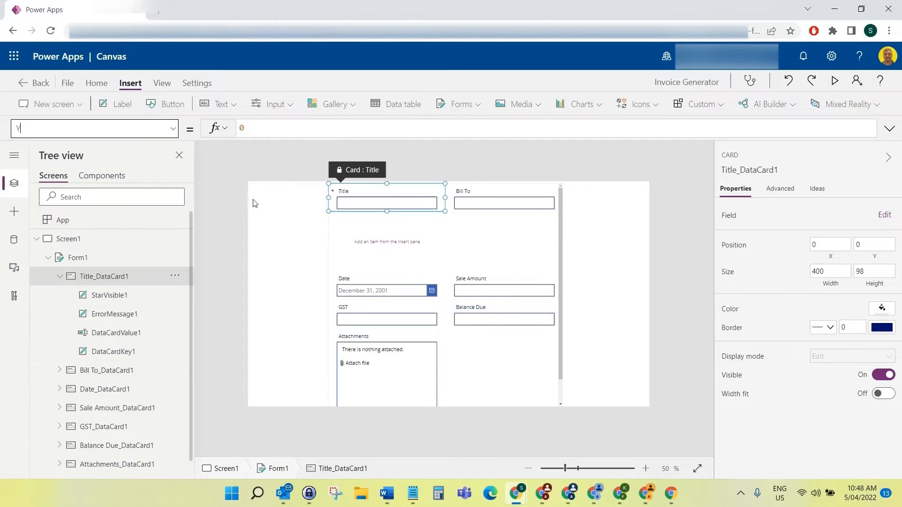
{"action": "left_click", "coordinate": [269, 132]}
{"action": "type", "text": "1"}
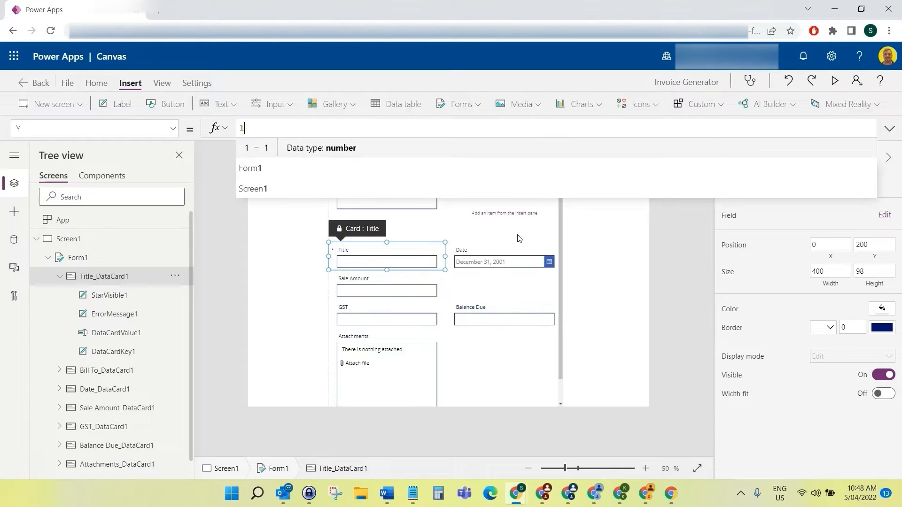
- Set the Y position of the form's Bill To card to 1
{"action": "left_click", "coordinate": [472, 221]}
{"action": "left_click", "coordinate": [352, 185]}
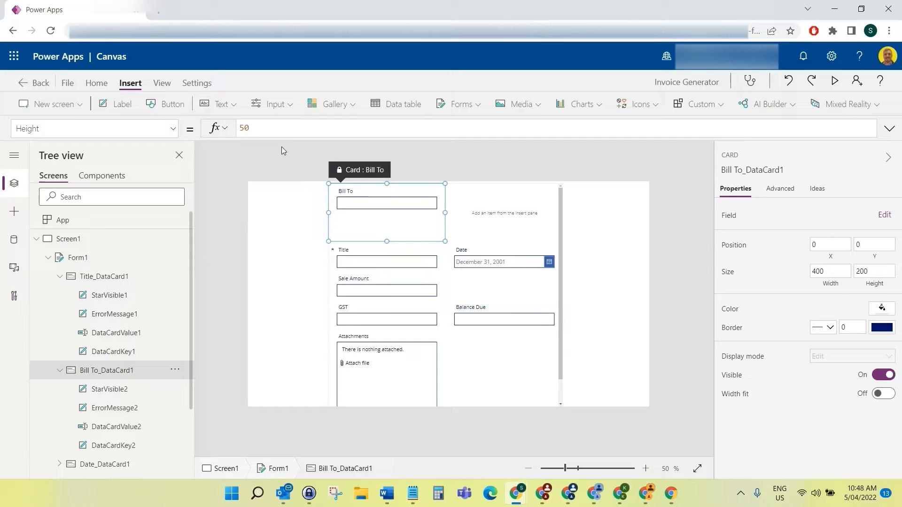
{"action": "left_click", "coordinate": [156, 128]}
{"action": "left_click", "coordinate": [131, 359]}
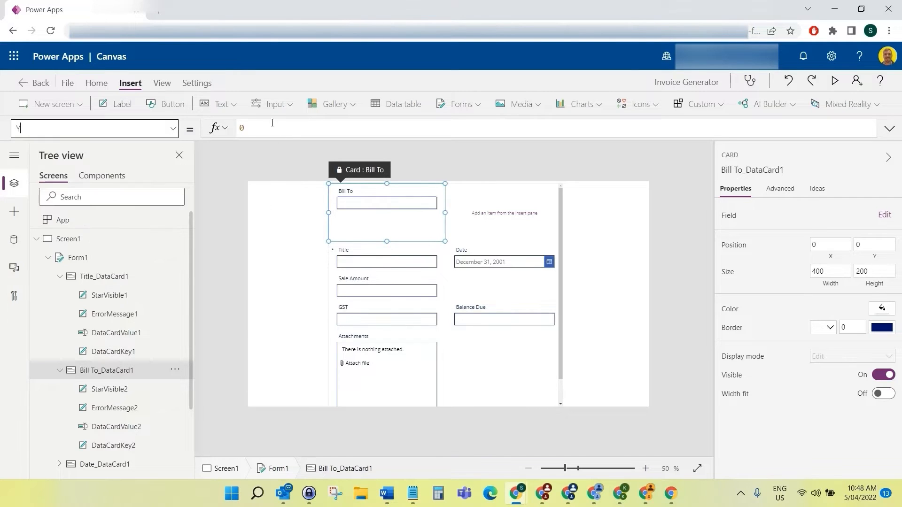
{"action": "left_click", "coordinate": [271, 125]}
{"action": "type", "text": "1"}
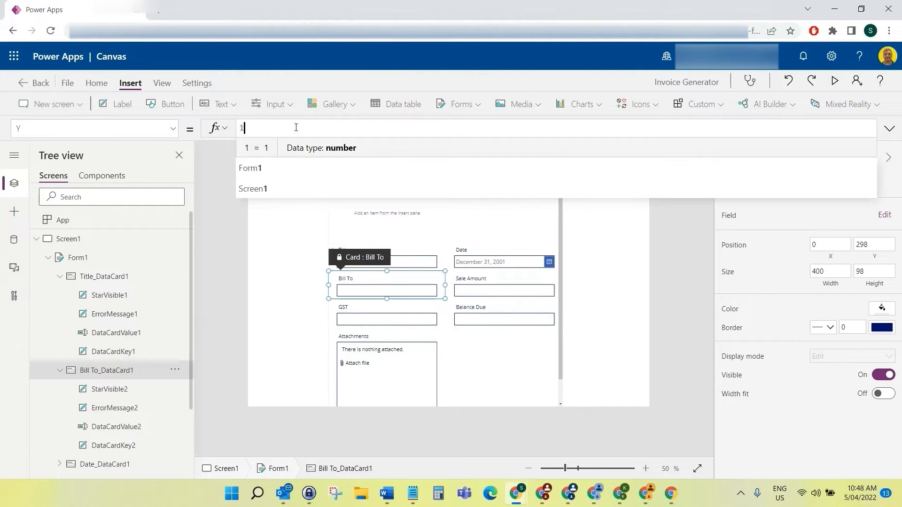
- Turn on Width fit for the empty custom card so it spans the form
{"action": "left_click", "coordinate": [414, 208]}
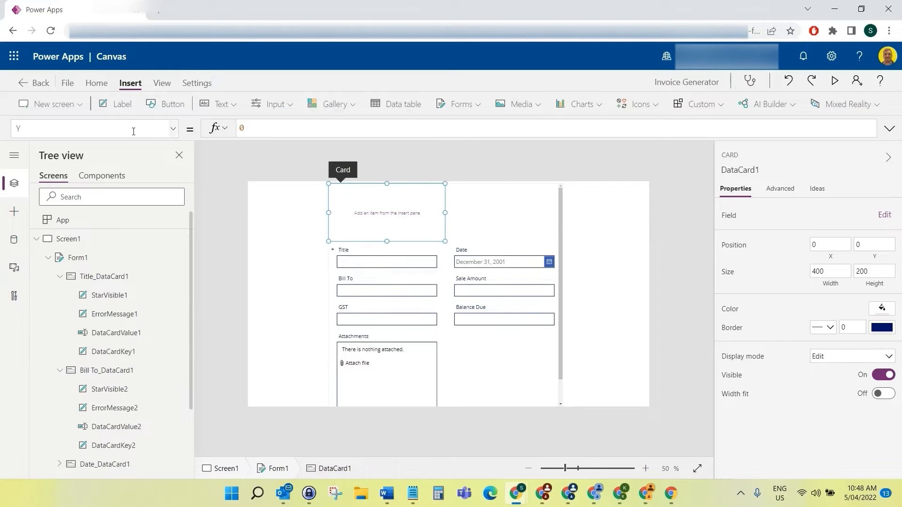
{"action": "left_click", "coordinate": [172, 128]}
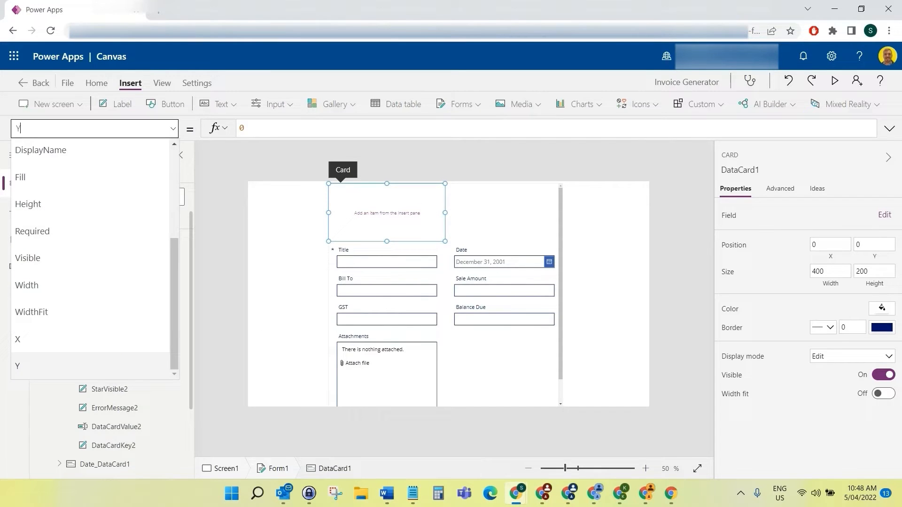
{"action": "left_click", "coordinate": [883, 394]}
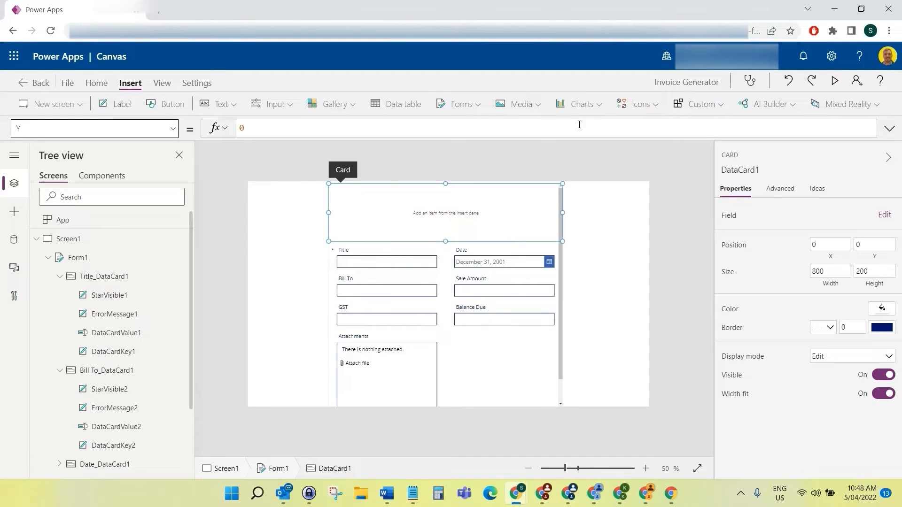
- Set the custom card's height to 50
{"action": "left_click", "coordinate": [173, 128]}
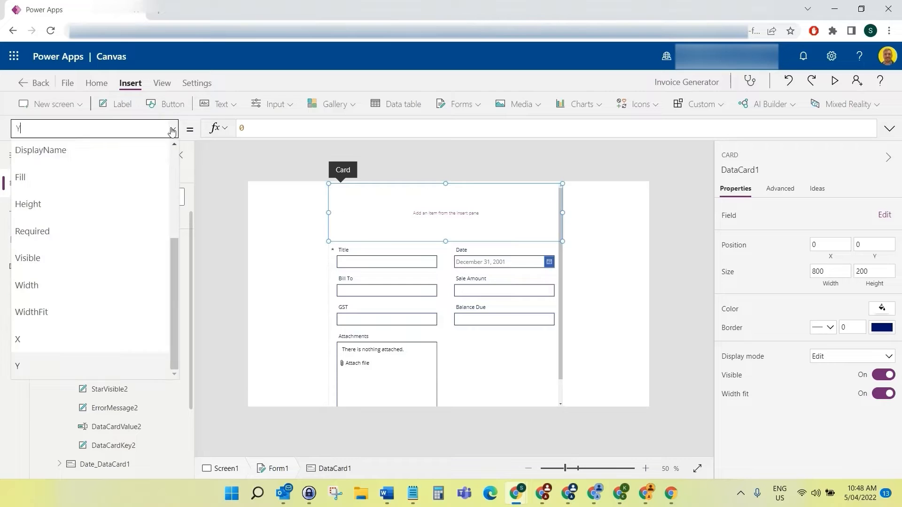
{"action": "left_click", "coordinate": [136, 204]}
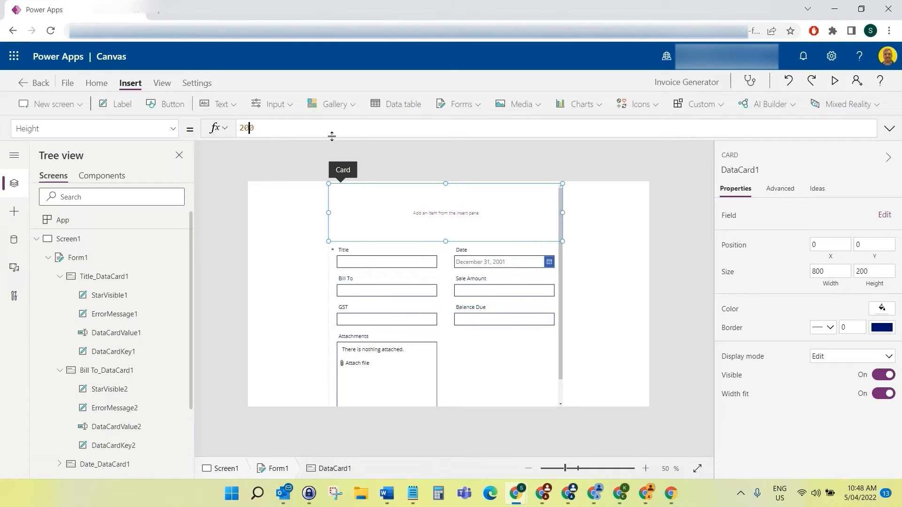
{"action": "double_click", "coordinate": [244, 132]}
{"action": "type", "text": "50"}
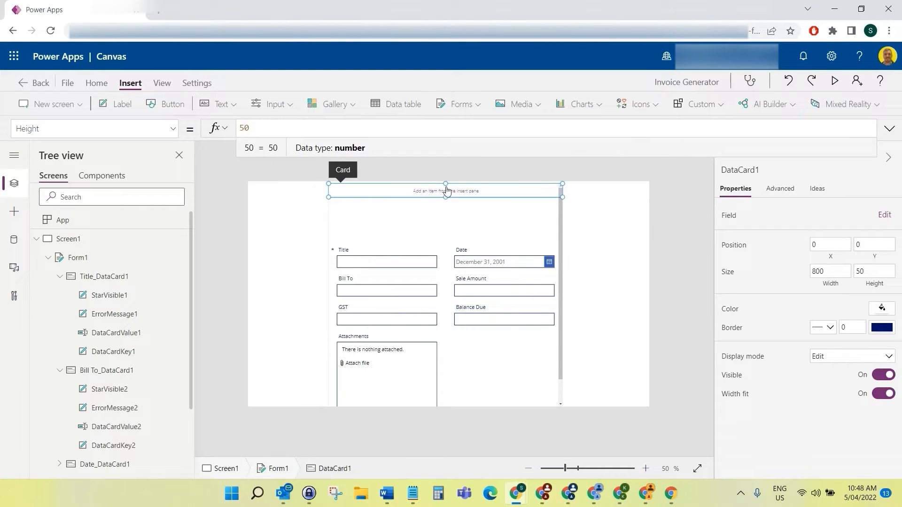
{"action": "left_click", "coordinate": [661, 227]}
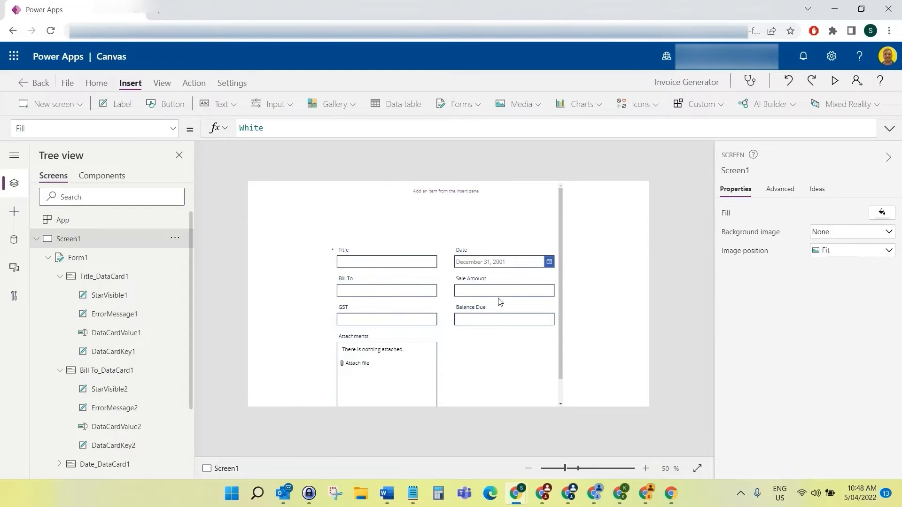
- Insert a text label into the custom card and place it near the card's left end, at about X 24, Y 8
{"action": "left_click", "coordinate": [391, 193]}
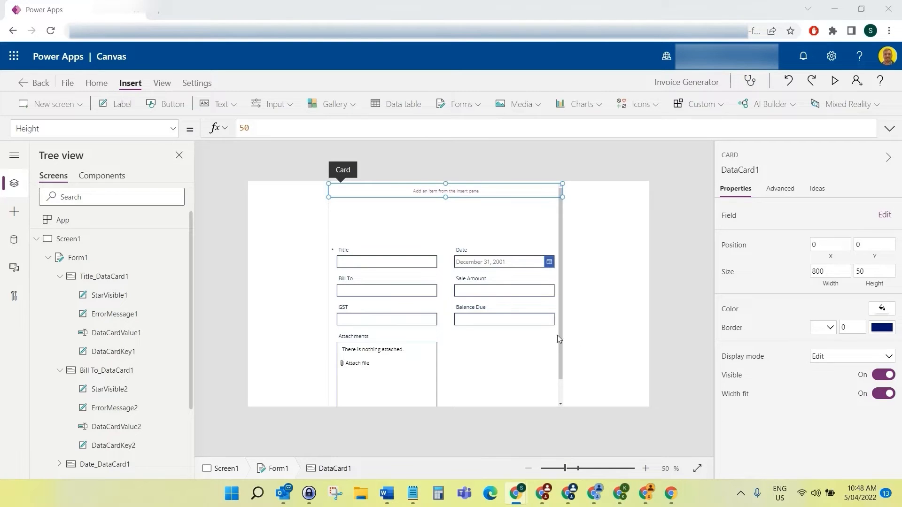
{"action": "left_click", "coordinate": [646, 468]}
{"action": "left_click", "coordinate": [646, 468]}
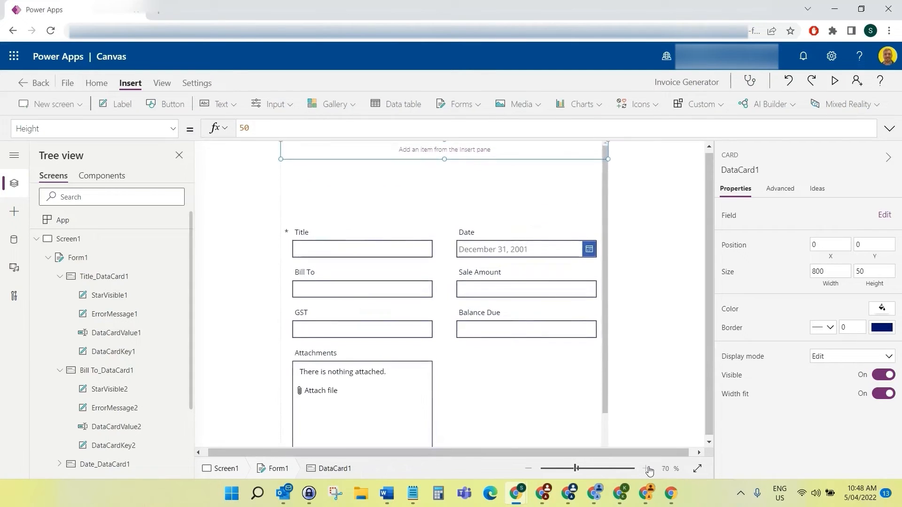
{"action": "left_click", "coordinate": [646, 469]}
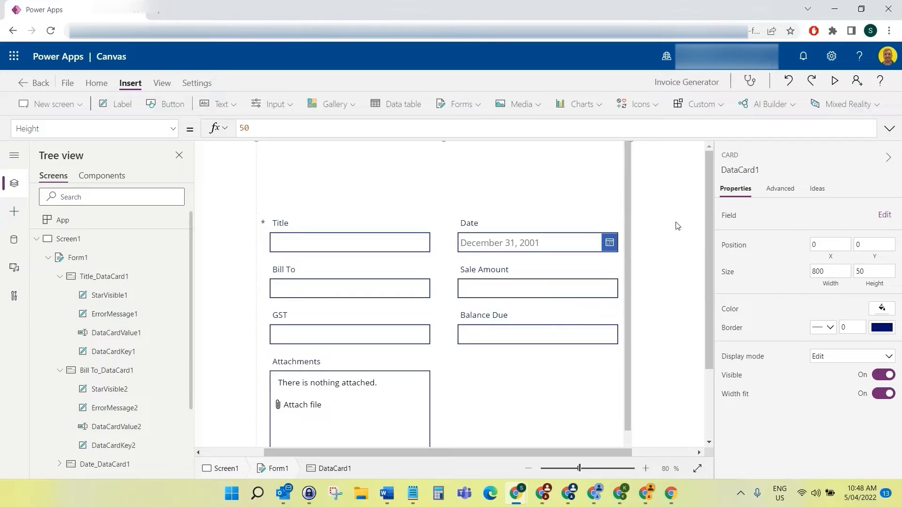
{"action": "scroll", "coordinate": [711, 249], "scroll_direction": "up", "scroll_amount": 1}
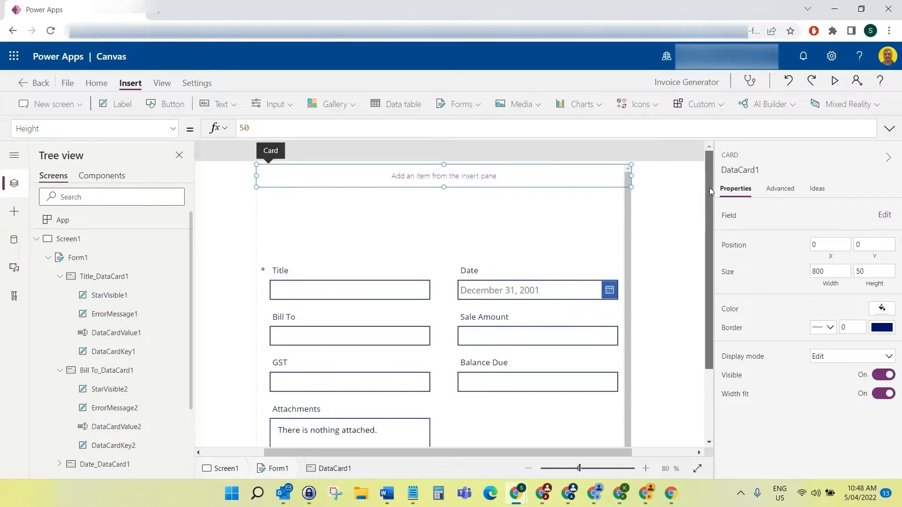
{"action": "left_click", "coordinate": [404, 177]}
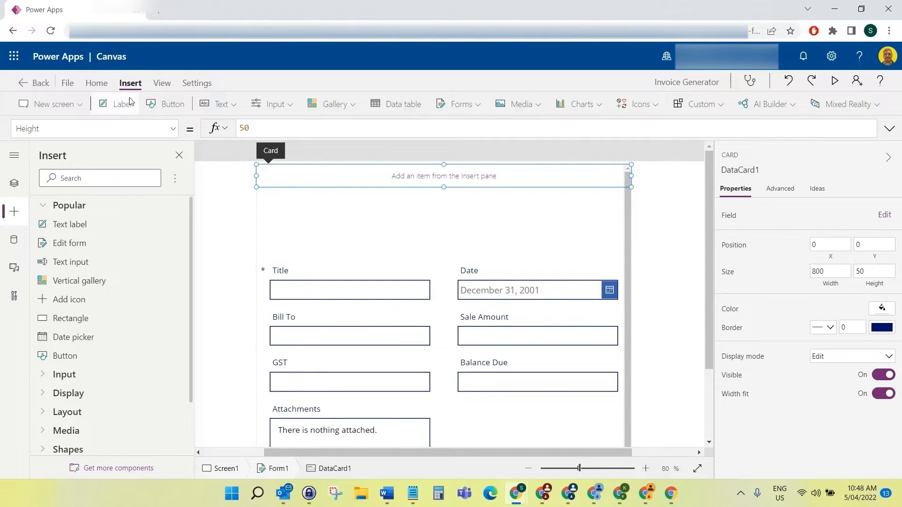
{"action": "left_click", "coordinate": [118, 104]}
{"action": "left_click_drag", "start_coordinate": [318, 196], "coordinate": [304, 179]}
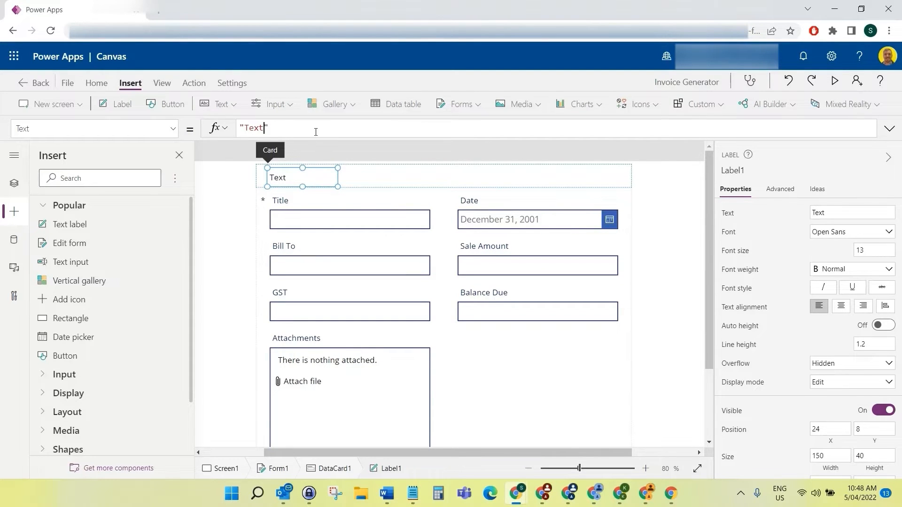
- Set the new label's text to "Invoice Generator" and widen the label to about 282 by 42
{"action": "key", "text": "BackSpace"}
{"action": "key", "text": "BackSpace"}
{"action": "key", "text": "BackSpace"}
{"action": "key", "text": "BackSpace"}
{"action": "type", "text": "Inv"}
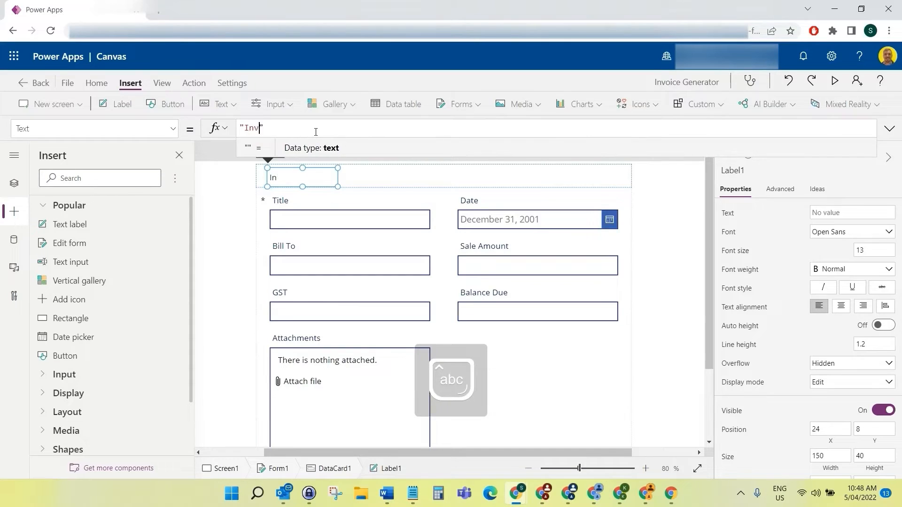
{"action": "type", "text": "oice Generator"}
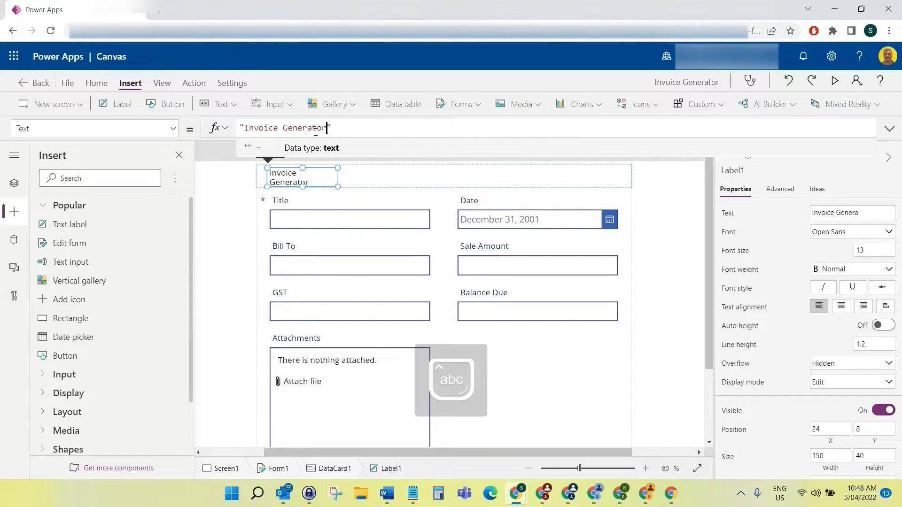
{"action": "left_click_drag", "start_coordinate": [338, 186], "coordinate": [400, 187]}
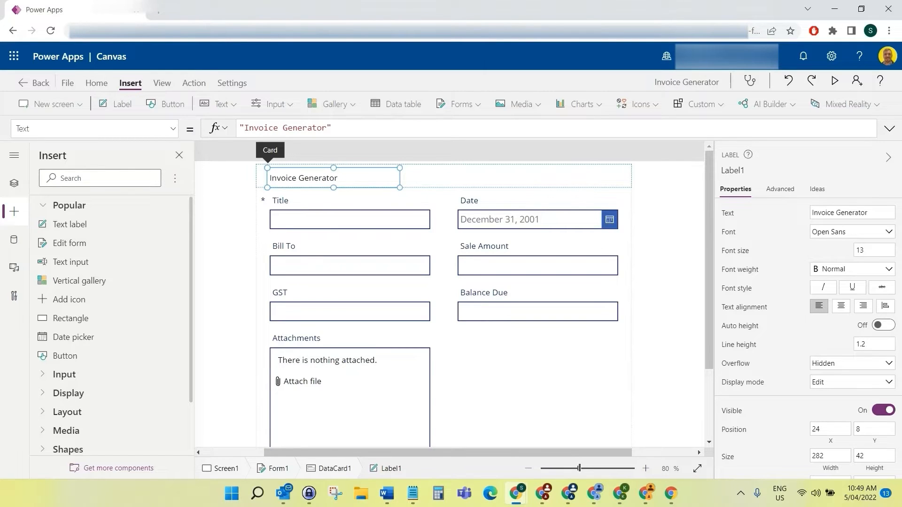
- Format the Invoice Generator label with the Lato font at size 20
{"action": "left_click", "coordinate": [828, 231]}
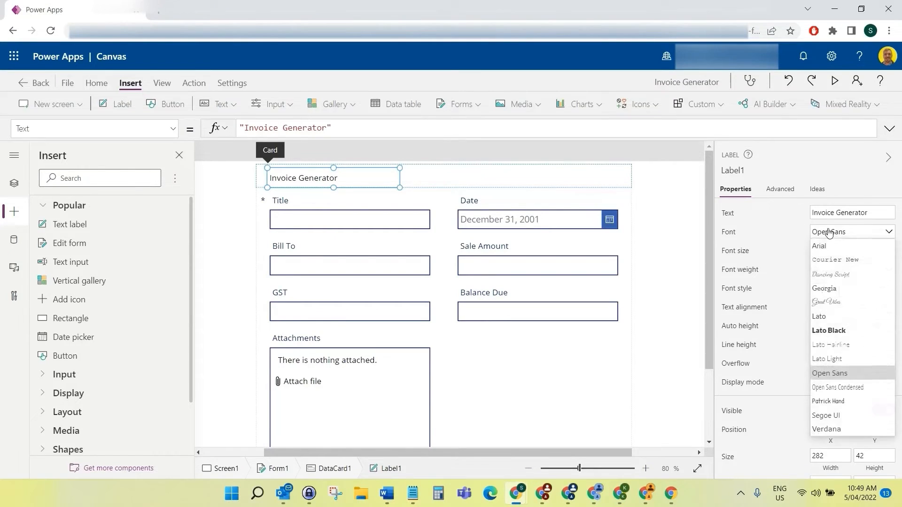
{"action": "left_click", "coordinate": [830, 316]}
{"action": "left_click", "coordinate": [868, 248]}
{"action": "key", "text": "BackSpace"}
{"action": "key", "text": "BackSpace"}
{"action": "type", "text": "20"}
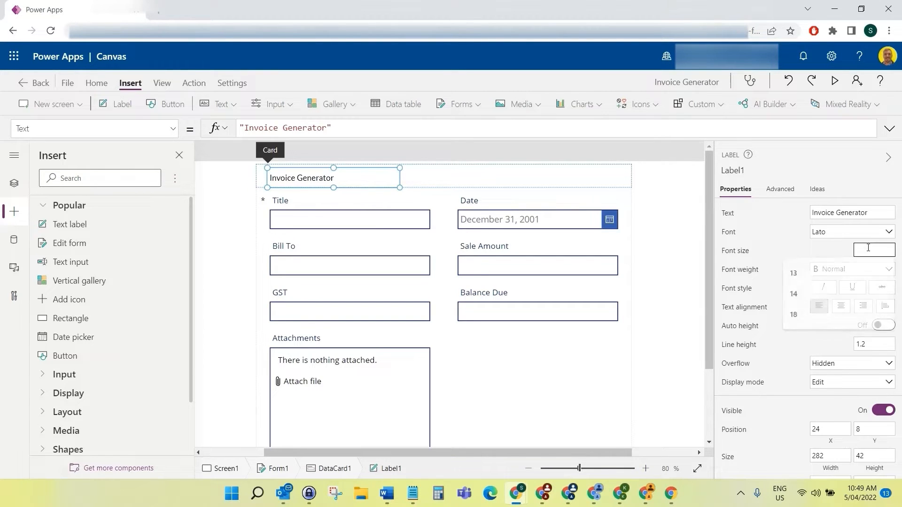
{"action": "left_click", "coordinate": [839, 252]}
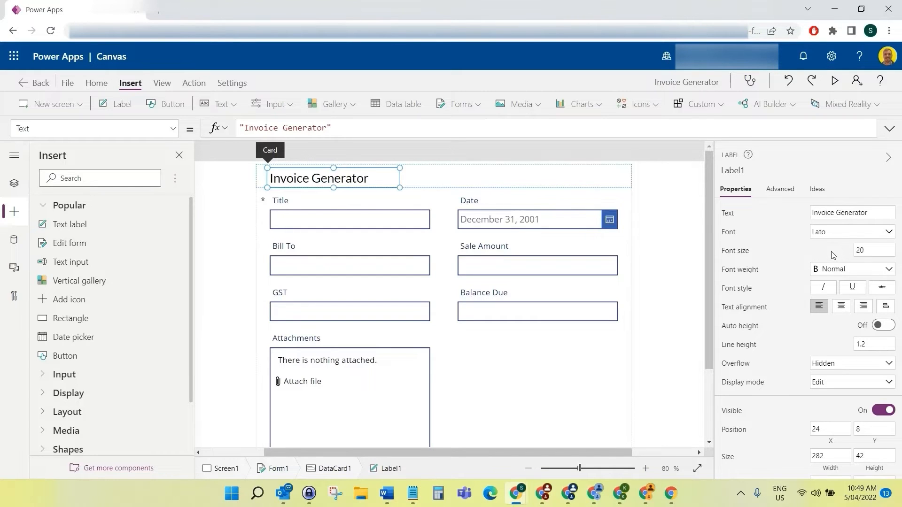
- Insert an image into the custom card and fit it at the card's right end, about 245 by 100 at X 555, Y 0
{"action": "left_click", "coordinate": [437, 178]}
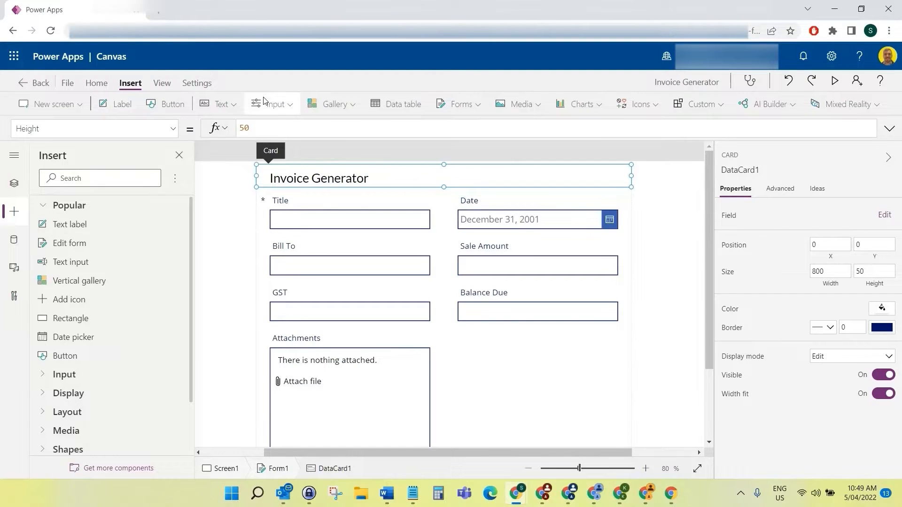
{"action": "left_click", "coordinate": [528, 106]}
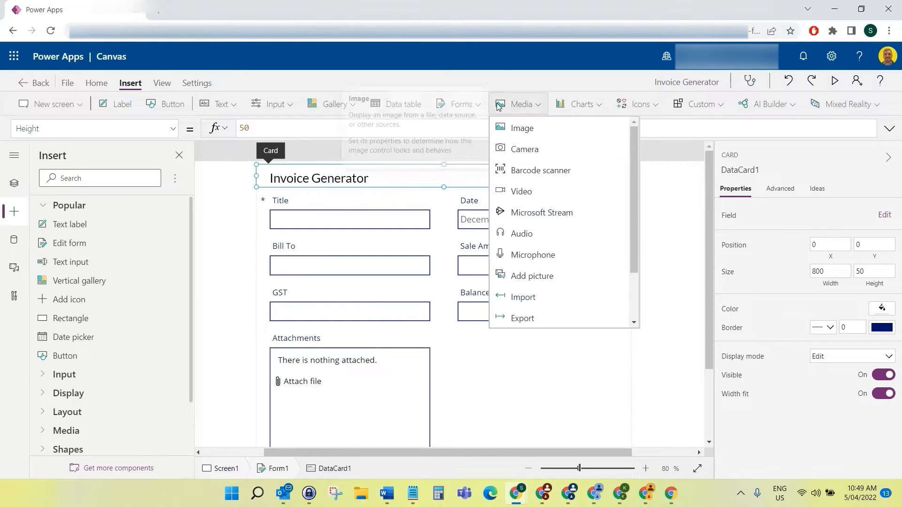
{"action": "left_click", "coordinate": [528, 129]}
{"action": "left_click_drag", "start_coordinate": [310, 197], "coordinate": [516, 188]}
- Load the logo file from the Desktop folder as the image control's picture
{"action": "left_click", "coordinate": [834, 215]}
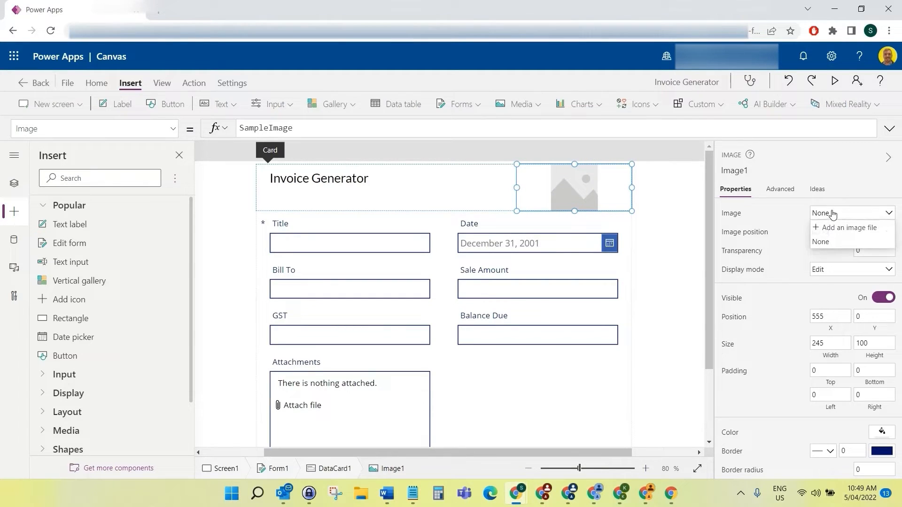
{"action": "left_click", "coordinate": [839, 228]}
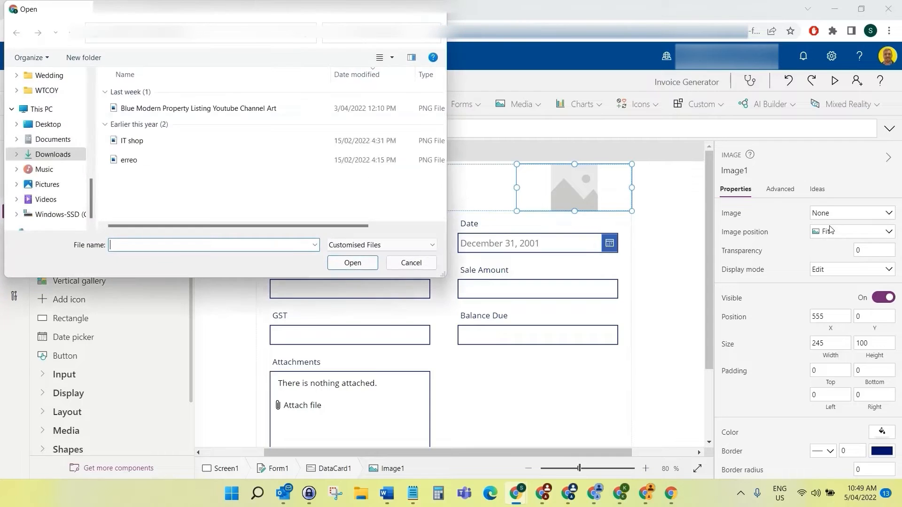
{"action": "left_click", "coordinate": [52, 125]}
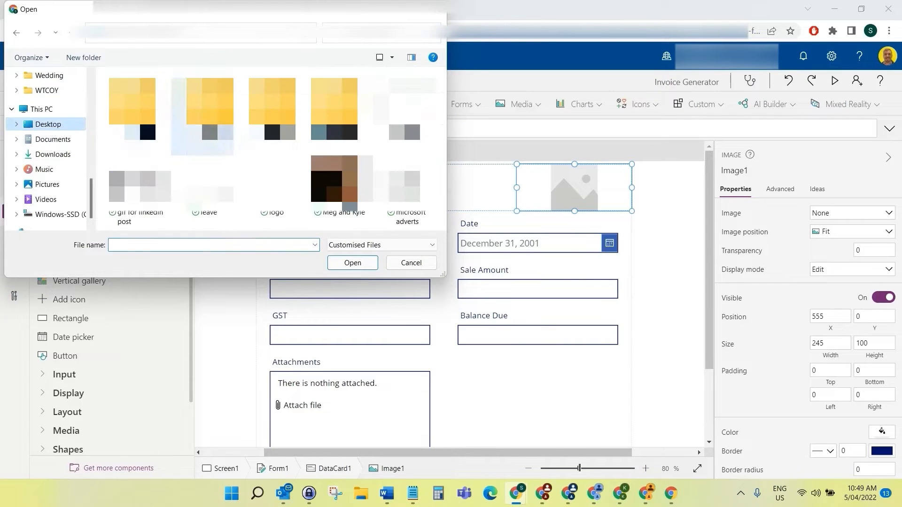
{"action": "double_click", "coordinate": [272, 188]}
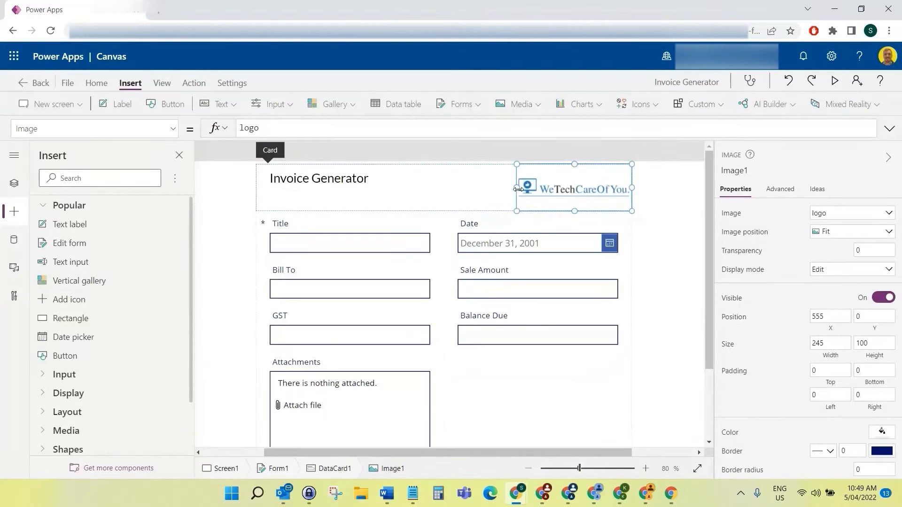
- Widen the logo image in the header card to about 372 by 100, starting at X 427
{"action": "left_click_drag", "start_coordinate": [519, 189], "coordinate": [458, 185]}
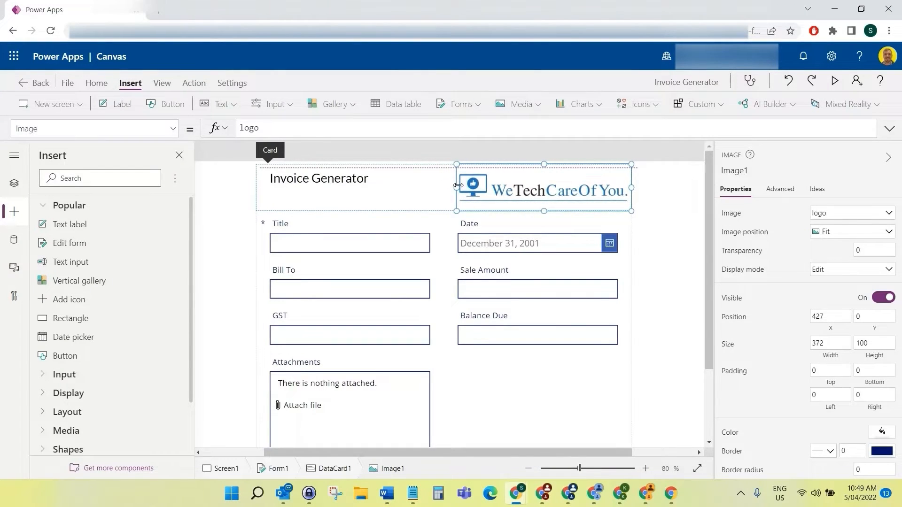
{"action": "left_click", "coordinate": [588, 414]}
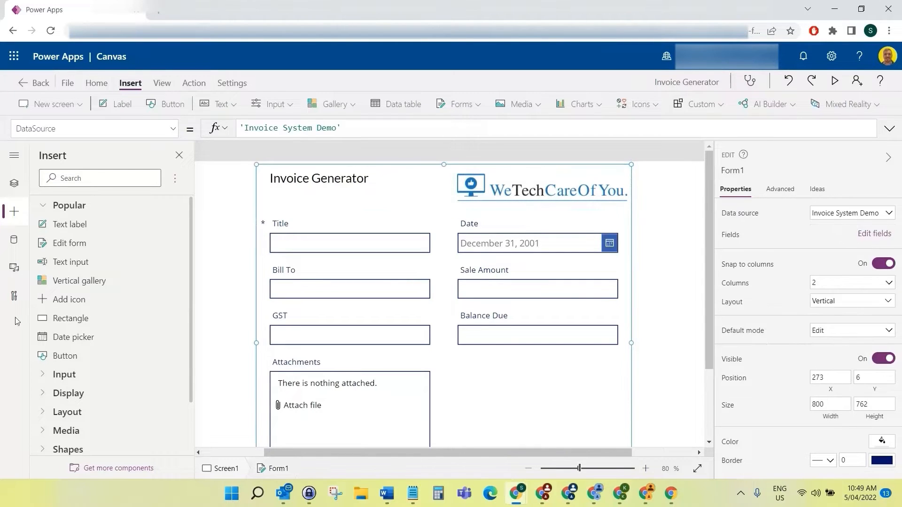
- Show the control tree and examine the form's Width property
{"action": "left_click", "coordinate": [14, 183]}
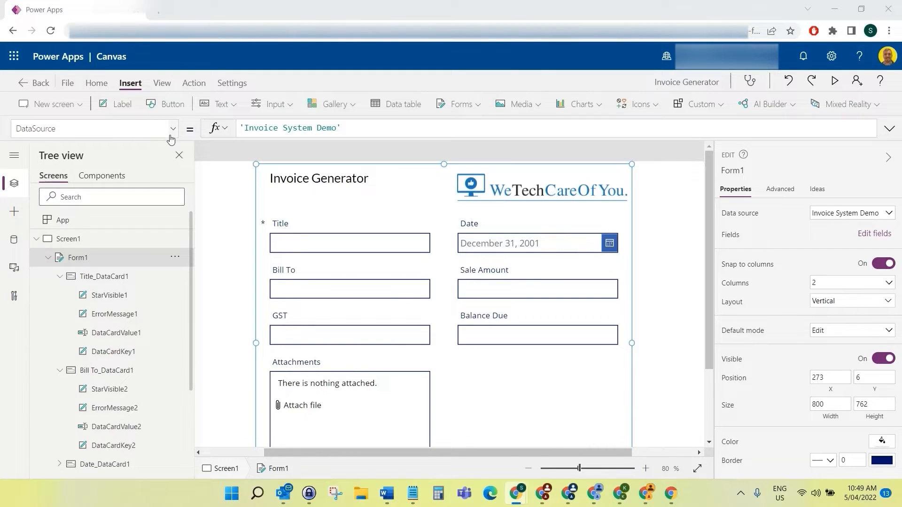
{"action": "left_click", "coordinate": [172, 134]}
{"action": "scroll", "coordinate": [118, 282], "scroll_direction": "down", "scroll_amount": 3}
{"action": "left_click", "coordinate": [92, 320]}
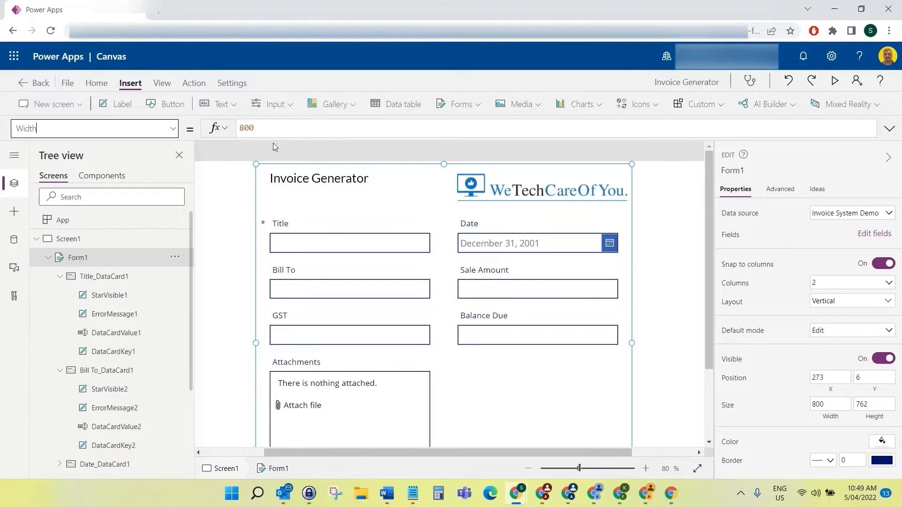
- Move the Invoice Generator label down within the header card to about X 24, Y 29
{"action": "left_click", "coordinate": [360, 201]}
{"action": "left_click", "coordinate": [344, 183]}
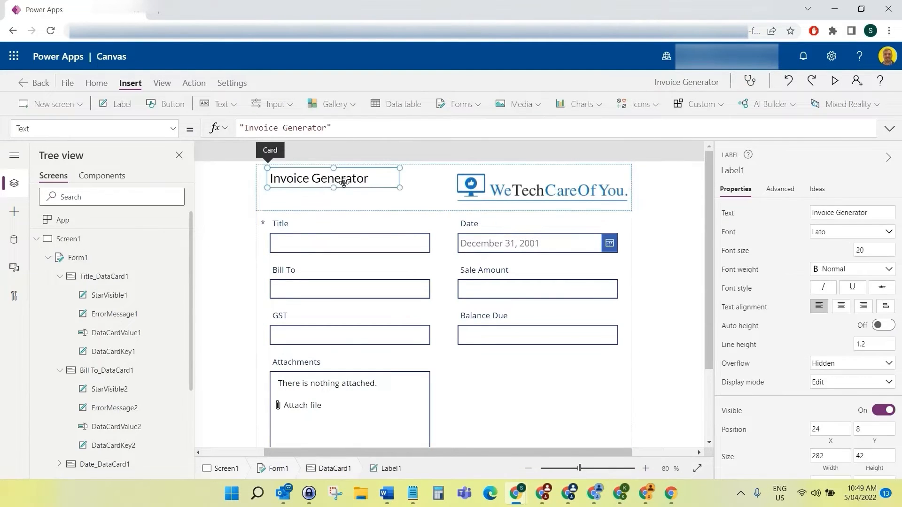
{"action": "left_click_drag", "start_coordinate": [344, 183], "coordinate": [344, 193]}
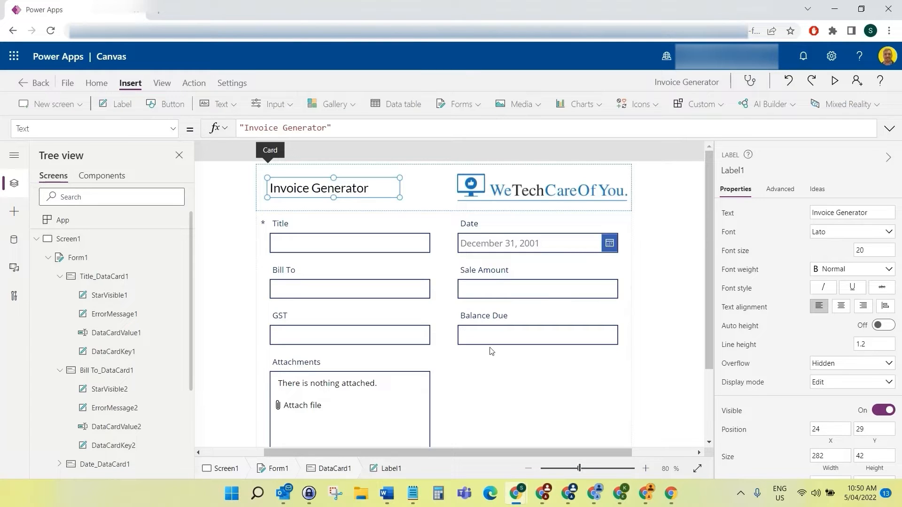
- Set the Date card's X position to 0 so it sits in the form's first column
{"action": "left_click", "coordinate": [495, 385]}
{"action": "left_click", "coordinate": [476, 223]}
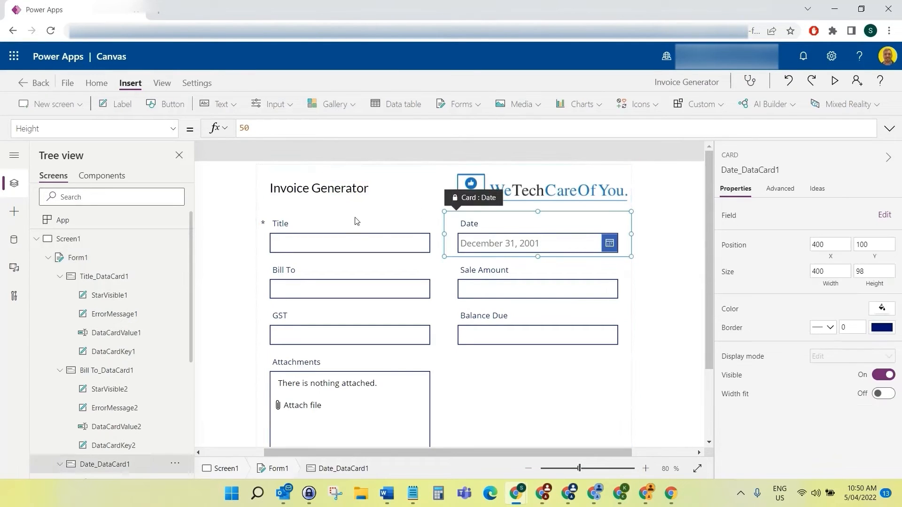
{"action": "left_click", "coordinate": [357, 221]}
{"action": "left_click", "coordinate": [475, 223]}
{"action": "left_click", "coordinate": [836, 246]}
{"action": "left_click", "coordinate": [813, 244]}
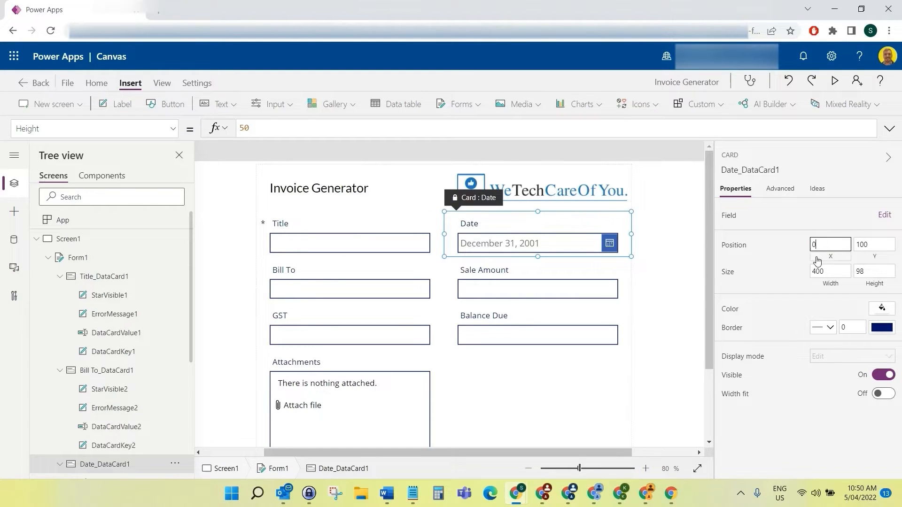
- Reposition the Title card to the second column of the second field row, at X 400, Y 198
{"action": "left_click", "coordinate": [383, 226]}
{"action": "left_click", "coordinate": [828, 243]}
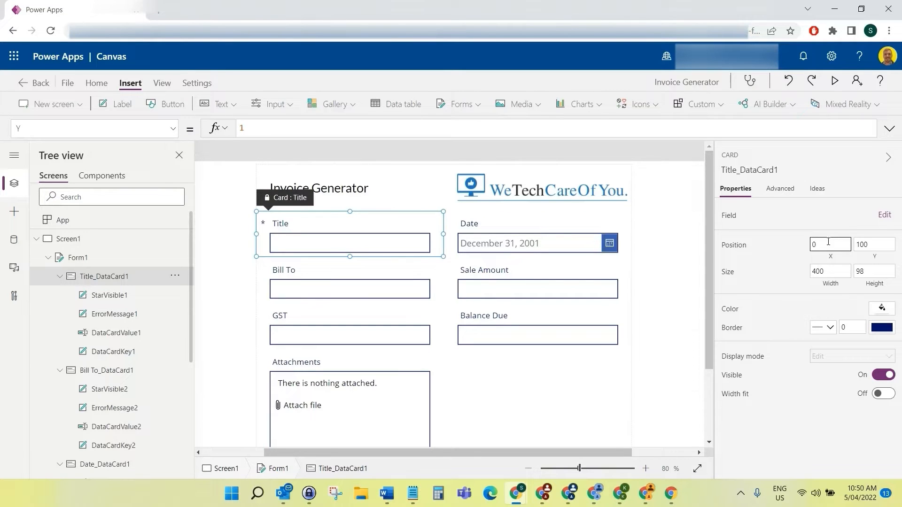
{"action": "left_click", "coordinate": [799, 250]}
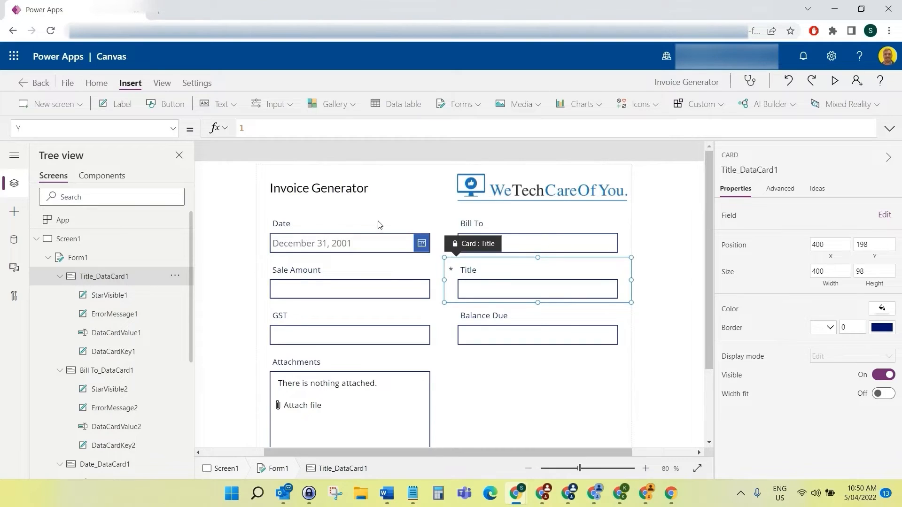
- Change the font of the Date card's field label to Lato
{"action": "left_click", "coordinate": [308, 224]}
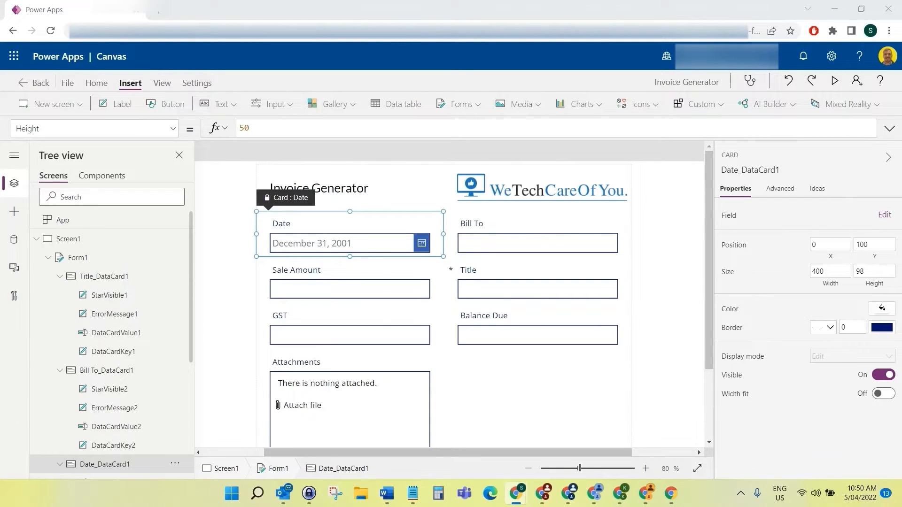
{"action": "left_click", "coordinate": [285, 226]}
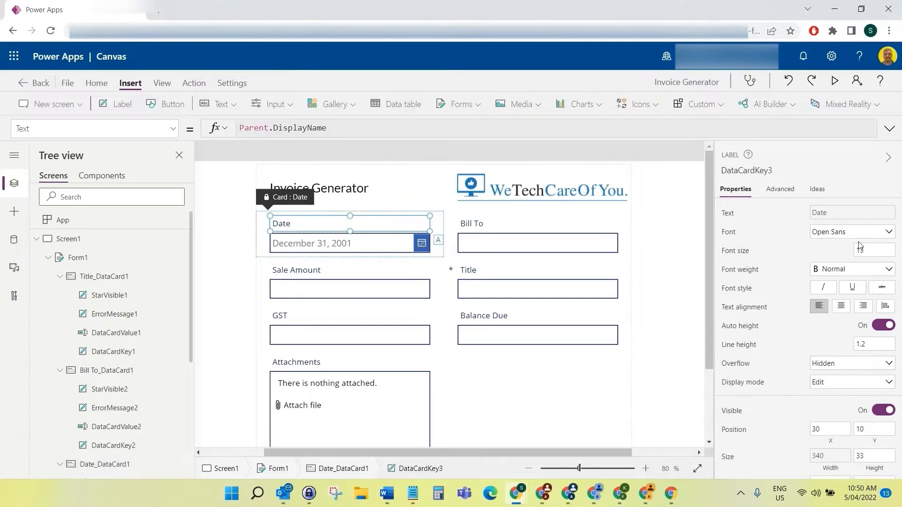
{"action": "left_click", "coordinate": [848, 233]}
{"action": "left_click", "coordinate": [830, 312]}
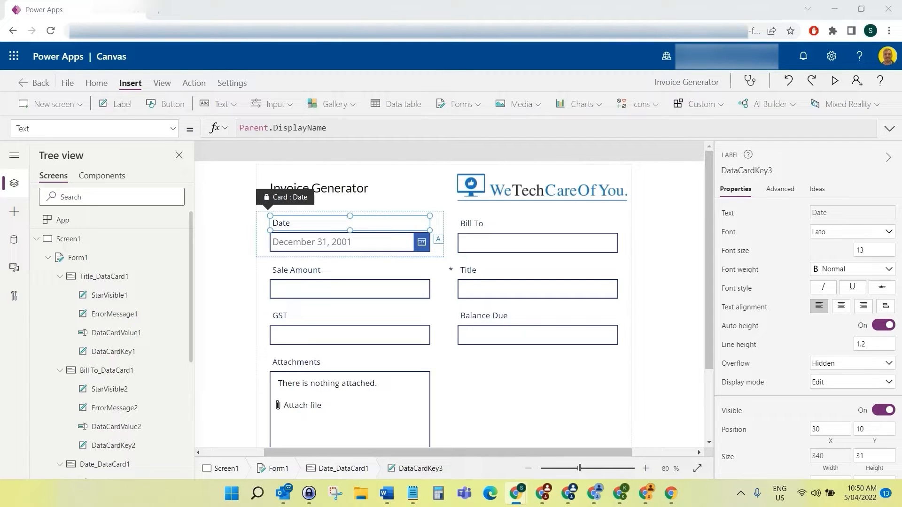
- Set the DefaultDate property of the Date card's date picker to Today()
{"action": "left_click", "coordinate": [324, 247]}
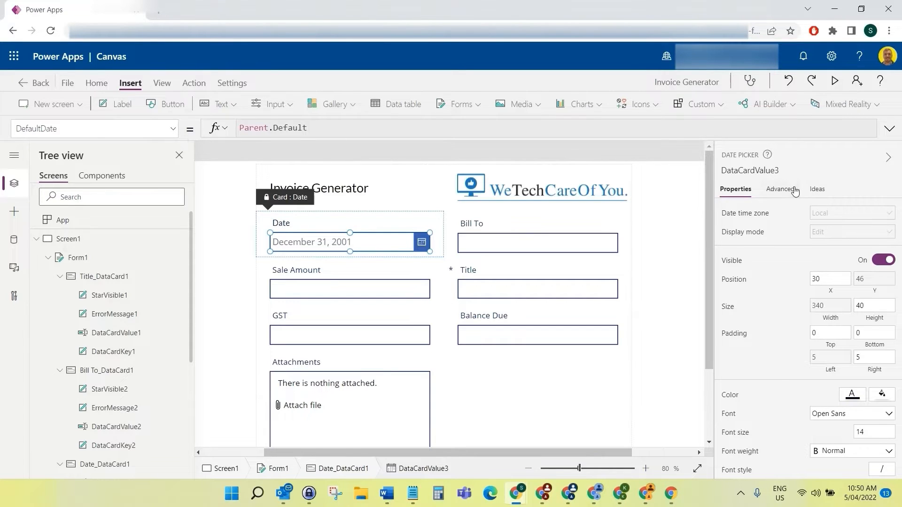
{"action": "left_click", "coordinate": [774, 196]}
{"action": "left_click", "coordinate": [737, 218]}
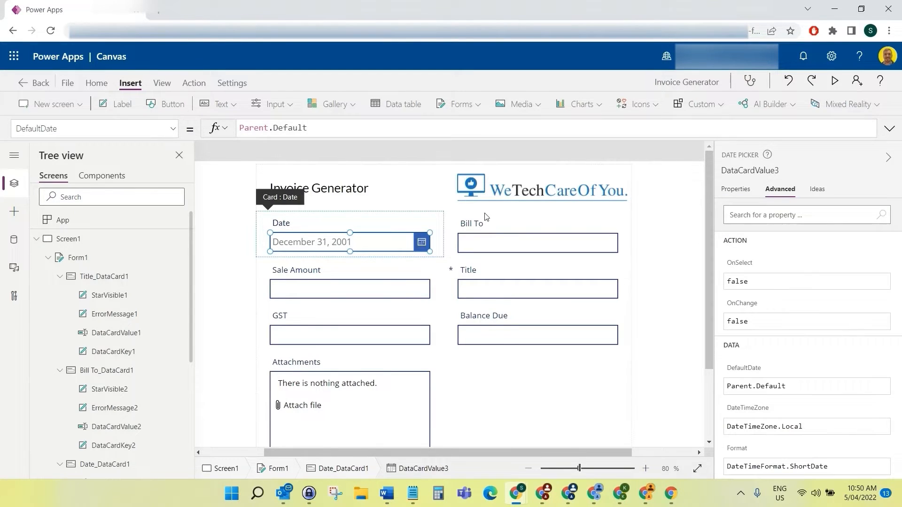
{"action": "double_click", "coordinate": [335, 127]}
{"action": "key", "text": "ctrl+a"}
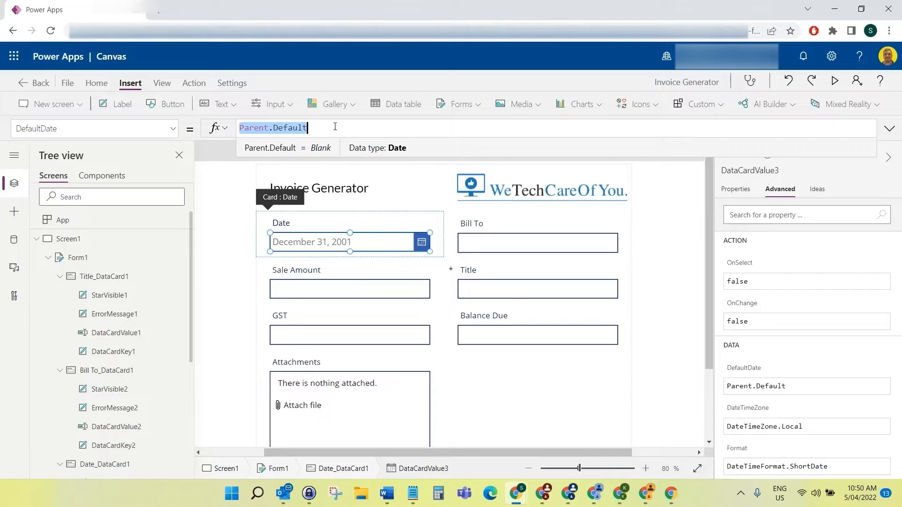
{"action": "key", "text": "BackSpace"}
{"action": "type", "text": "Today("}
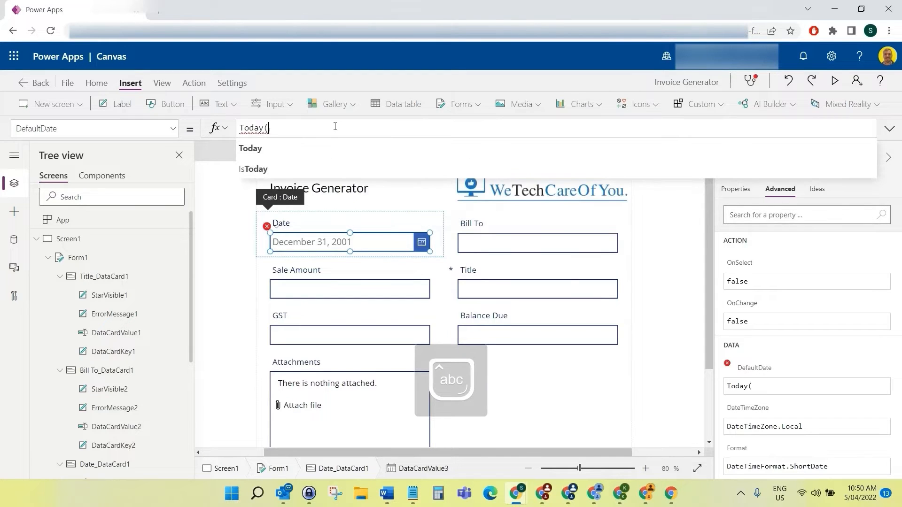
{"action": "type", "text": ")"}
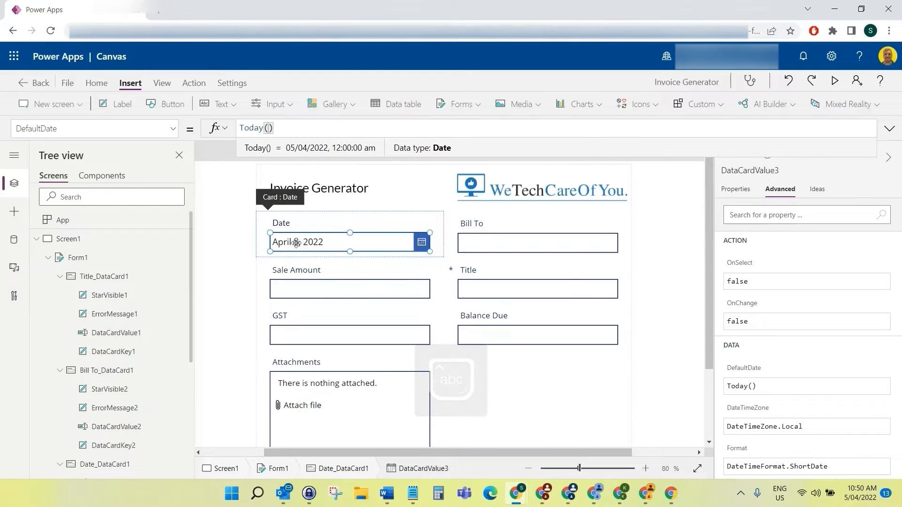
- Set the date picker's Format property to "dd/mm/yyyy"
{"action": "left_click", "coordinate": [175, 131]}
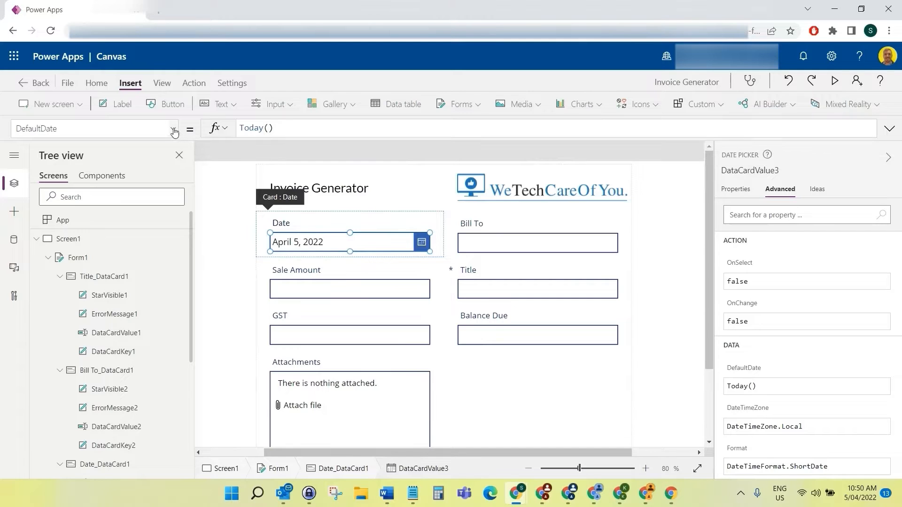
{"action": "left_click", "coordinate": [175, 131]}
{"action": "scroll", "coordinate": [117, 270], "scroll_direction": "down", "scroll_amount": 5}
{"action": "scroll", "coordinate": [105, 274], "scroll_direction": "up", "scroll_amount": 3}
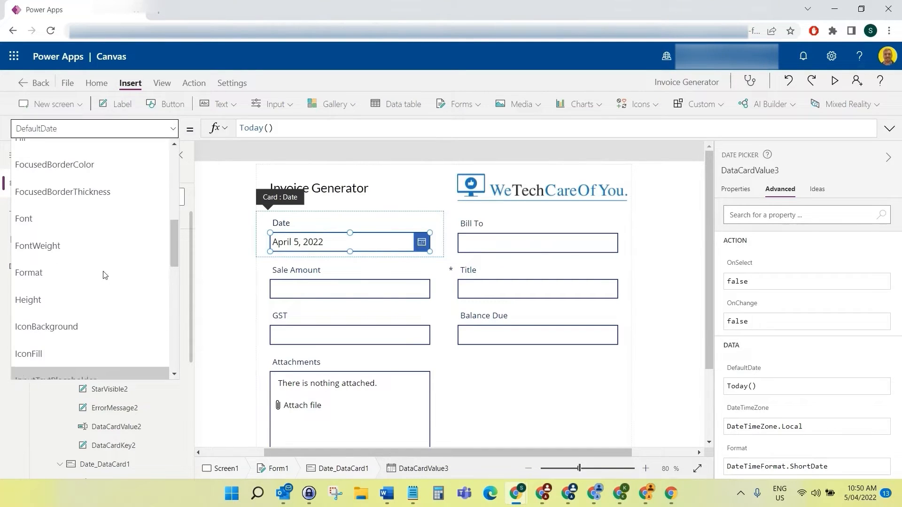
{"action": "left_click", "coordinate": [77, 273]}
{"action": "left_click", "coordinate": [342, 127]}
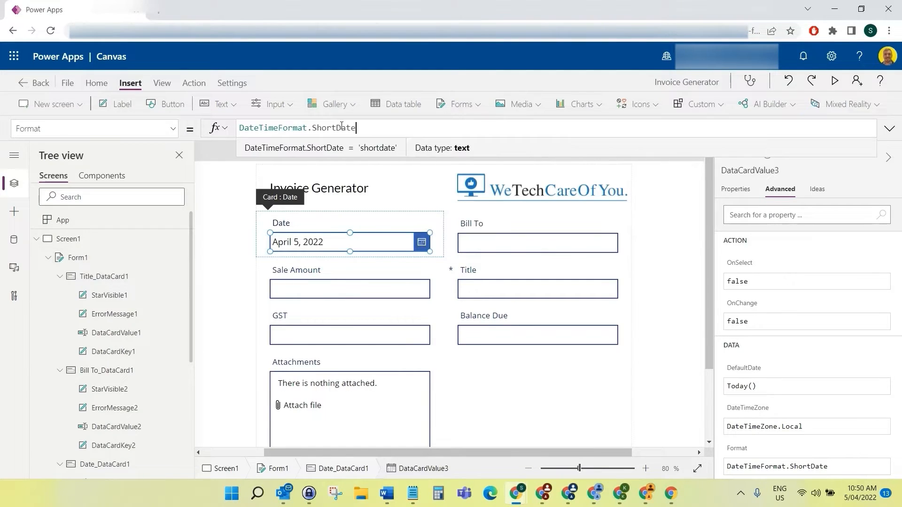
{"action": "key", "text": "ctrl+a"}
{"action": "type", "text": "\""}
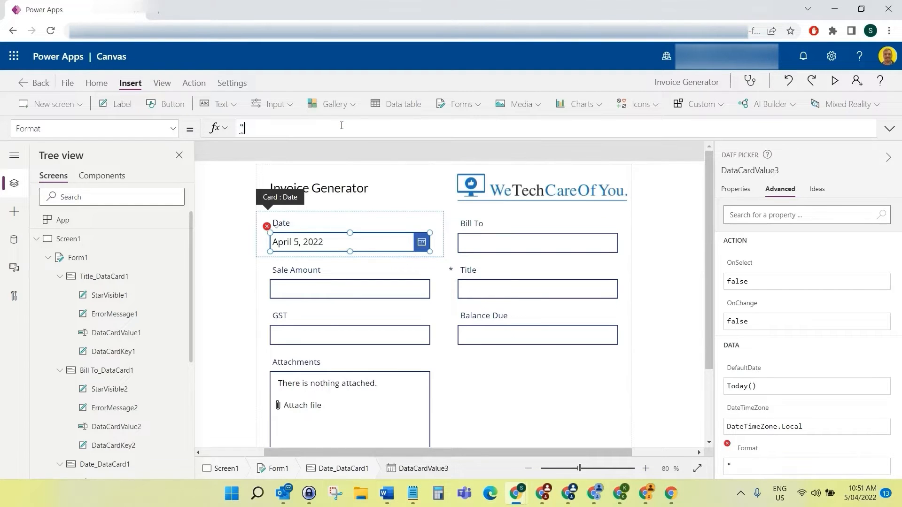
{"action": "type", "text": "dd/mm/yyyy"}
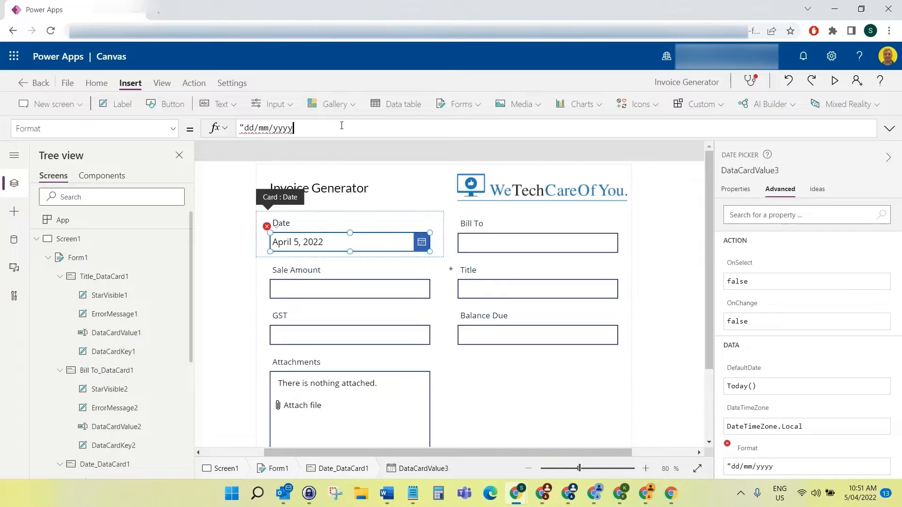
{"action": "type", "text": "\""}
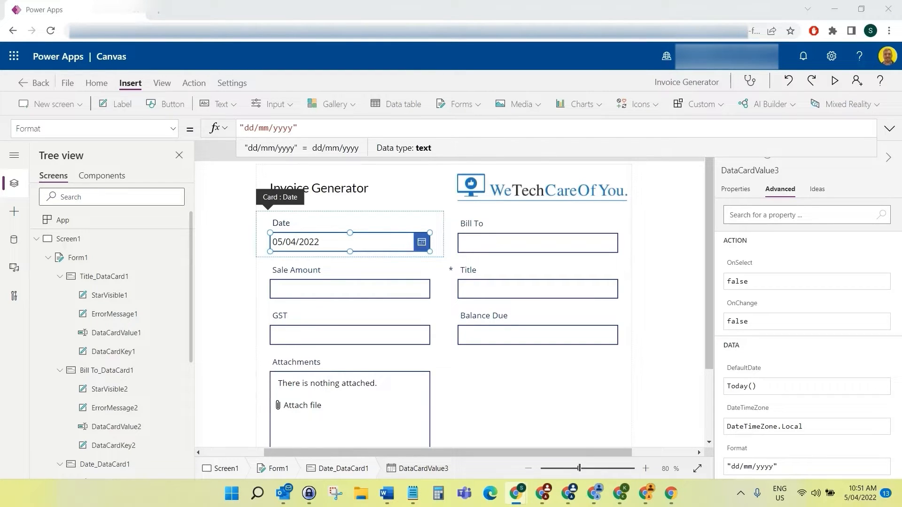
- Set the date picker's DisplayMode property to DisplayMode.Disabled
{"action": "left_click", "coordinate": [320, 241]}
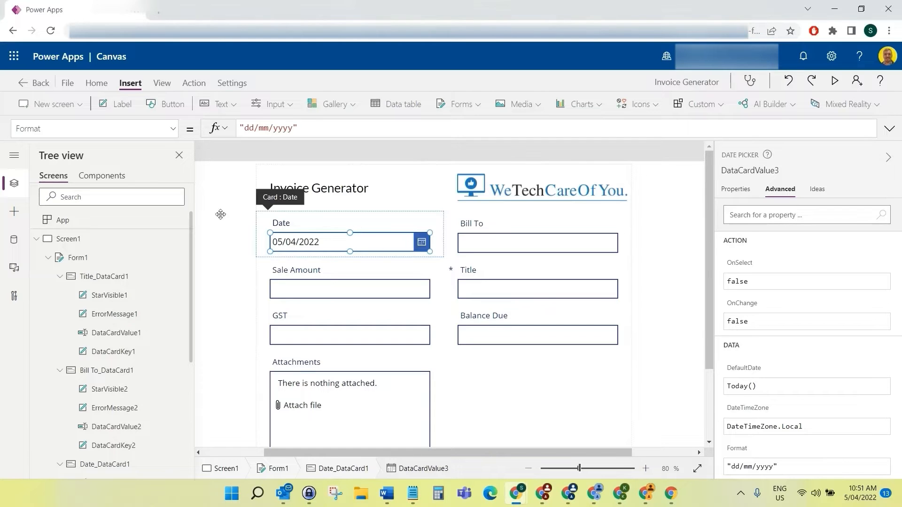
{"action": "left_click", "coordinate": [173, 128]}
{"action": "scroll", "coordinate": [155, 159], "scroll_direction": "up", "scroll_amount": 3}
{"action": "left_click", "coordinate": [78, 197]}
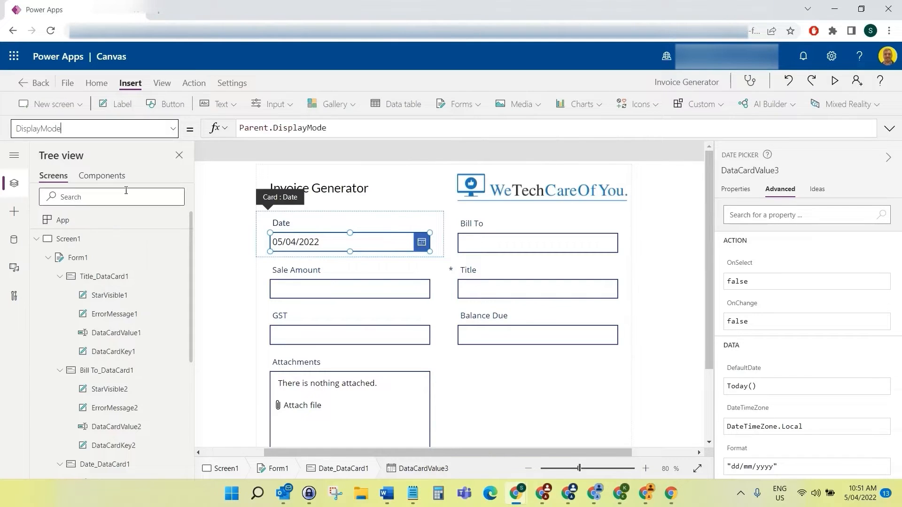
{"action": "left_click", "coordinate": [360, 124]}
{"action": "key", "text": "ctrl+shift+Left"}
{"action": "key", "text": "ctrl+shift+Left"}
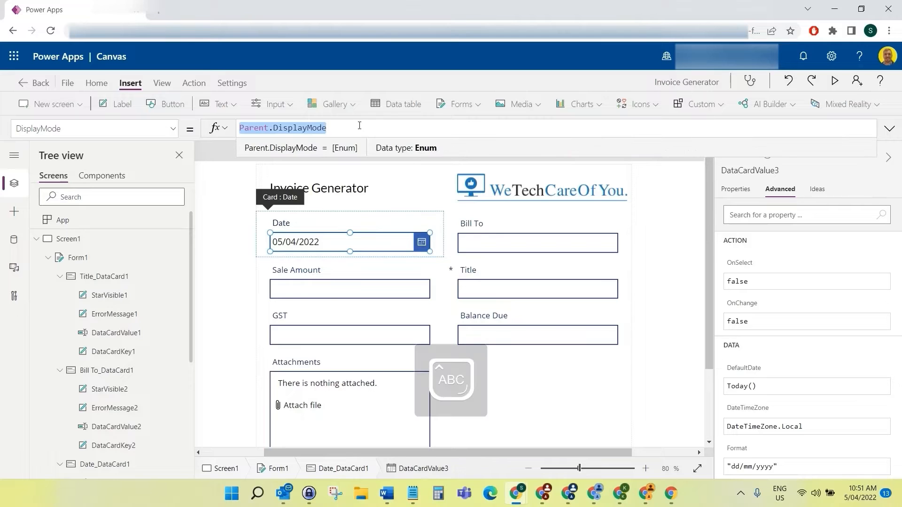
{"action": "type", "text": "Display"}
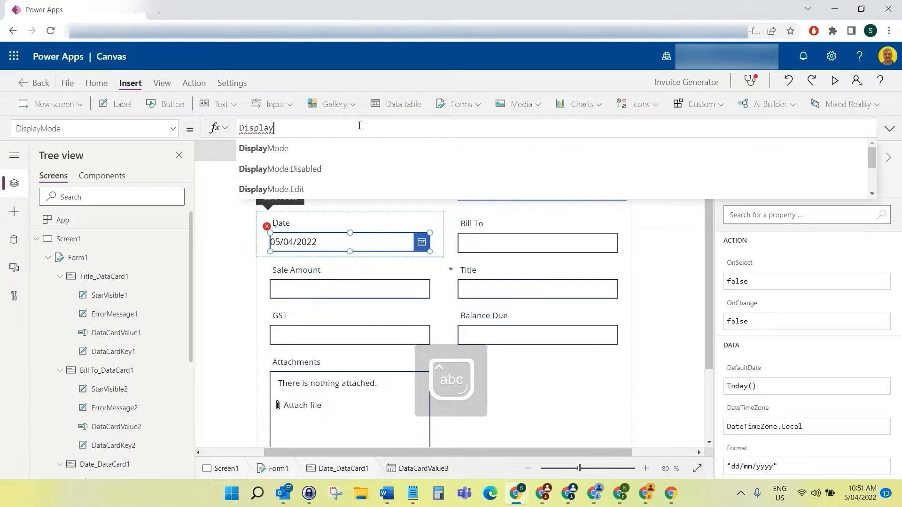
{"action": "type", "text": "Mode."}
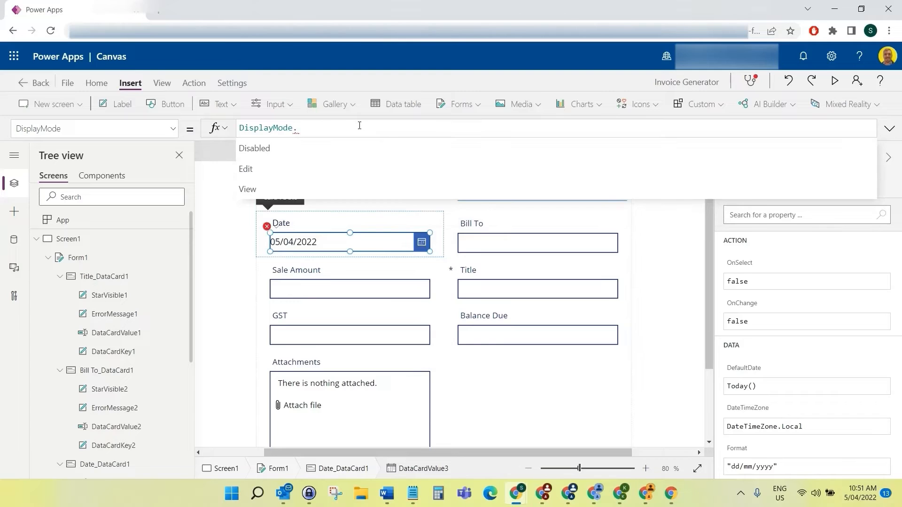
{"action": "key", "text": "Down"}
{"action": "key", "text": "Tab"}
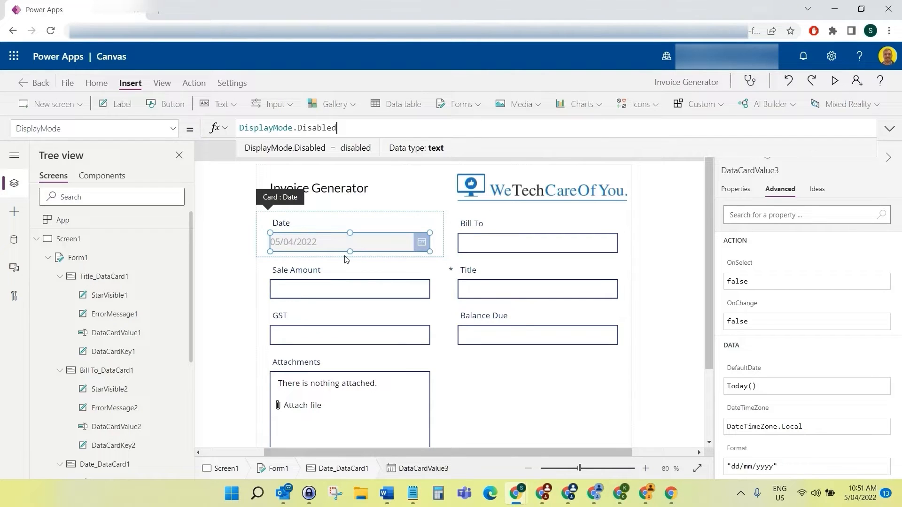
- Move the Bill To card to form row 2 by setting its Y property to 2
{"action": "left_click", "coordinate": [491, 234]}
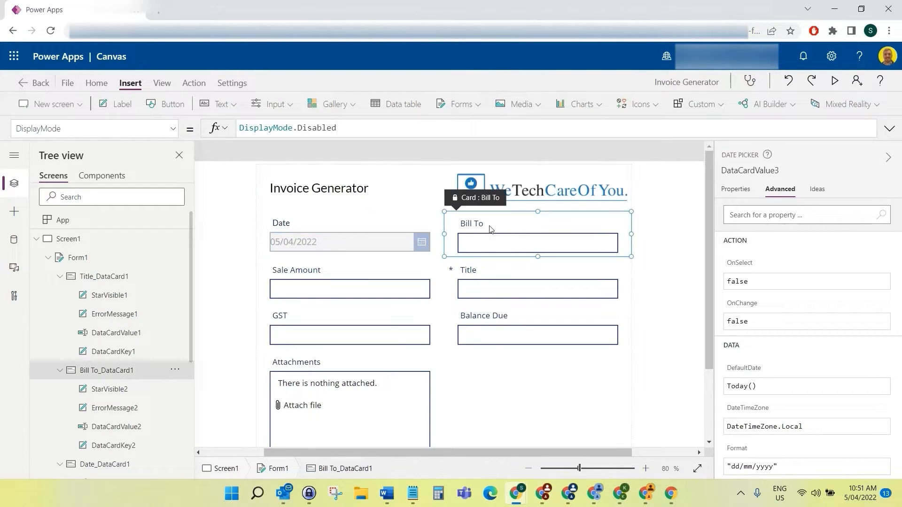
{"action": "left_click", "coordinate": [494, 275]}
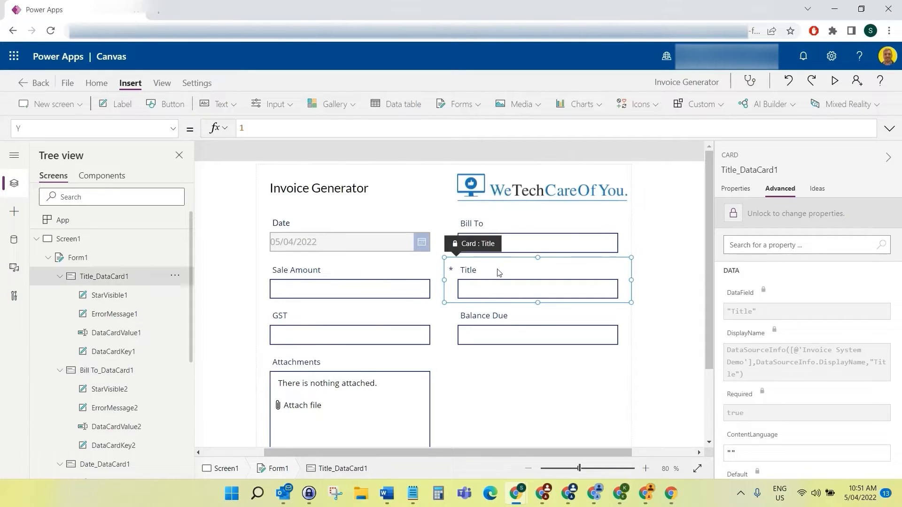
{"action": "left_click", "coordinate": [489, 223]}
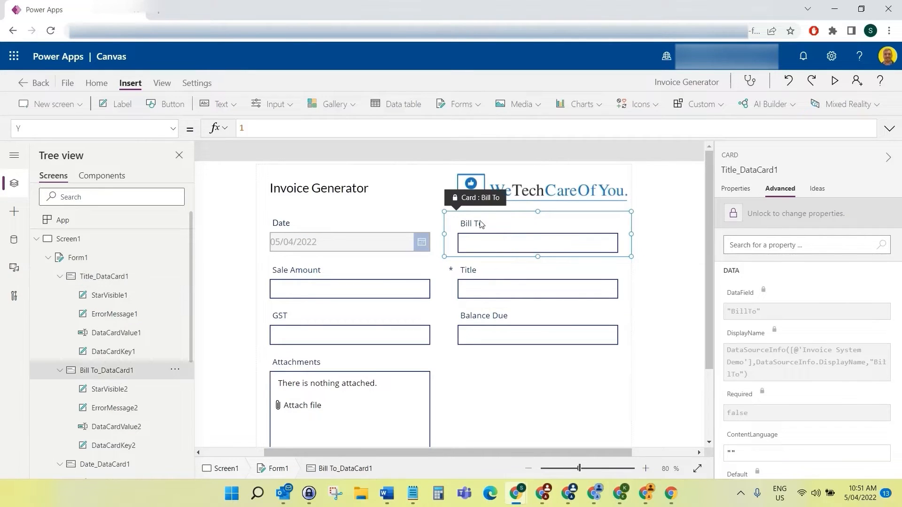
{"action": "left_click", "coordinate": [171, 127]}
{"action": "left_click", "coordinate": [105, 358]}
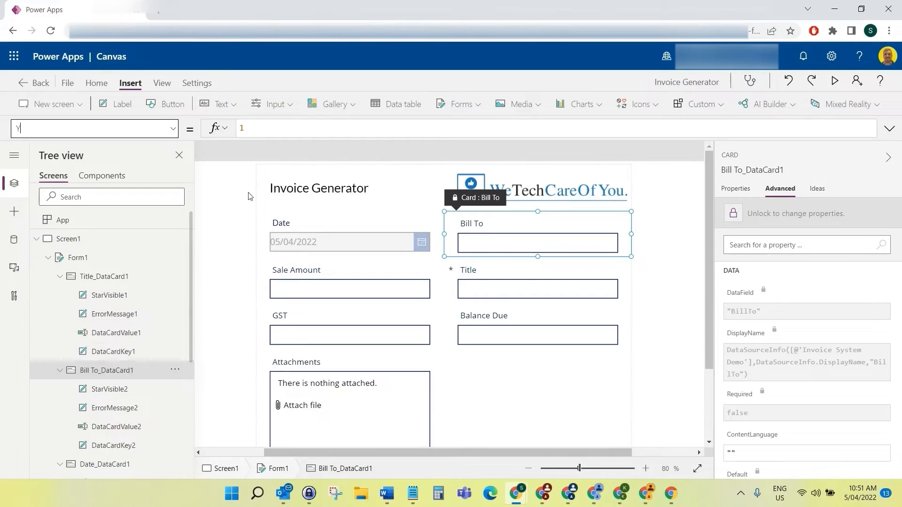
{"action": "left_click", "coordinate": [258, 128]}
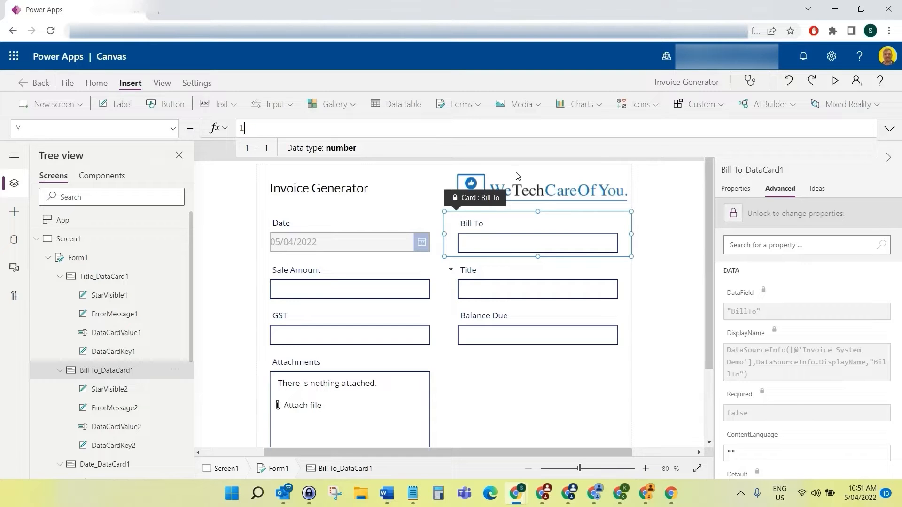
{"action": "key", "text": "BackSpace"}
{"action": "type", "text": "2"}
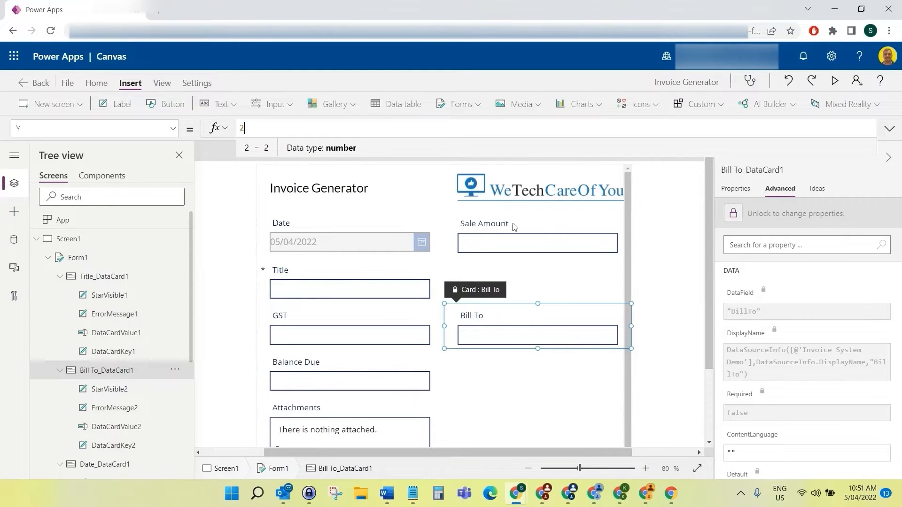
- Set the Sale Amount card's Y property to 4 and turn on its Width fit
{"action": "left_click", "coordinate": [295, 274]}
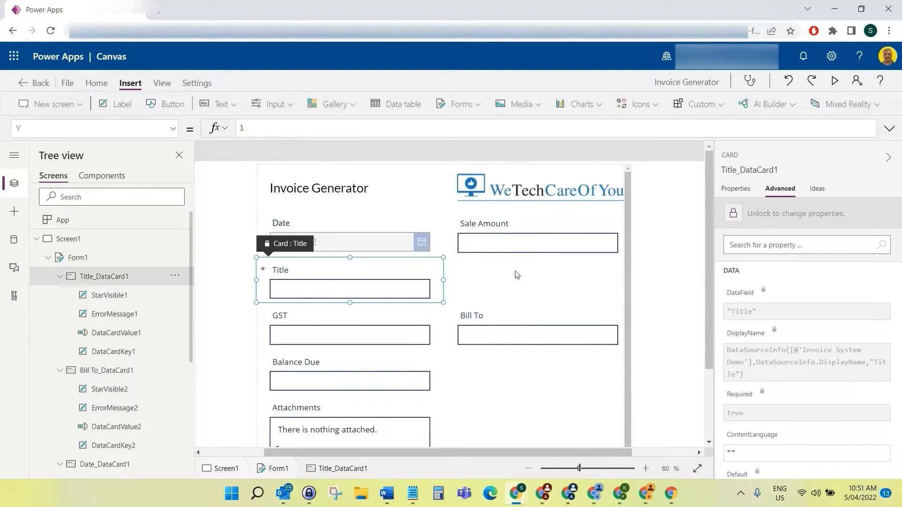
{"action": "left_click", "coordinate": [550, 235]}
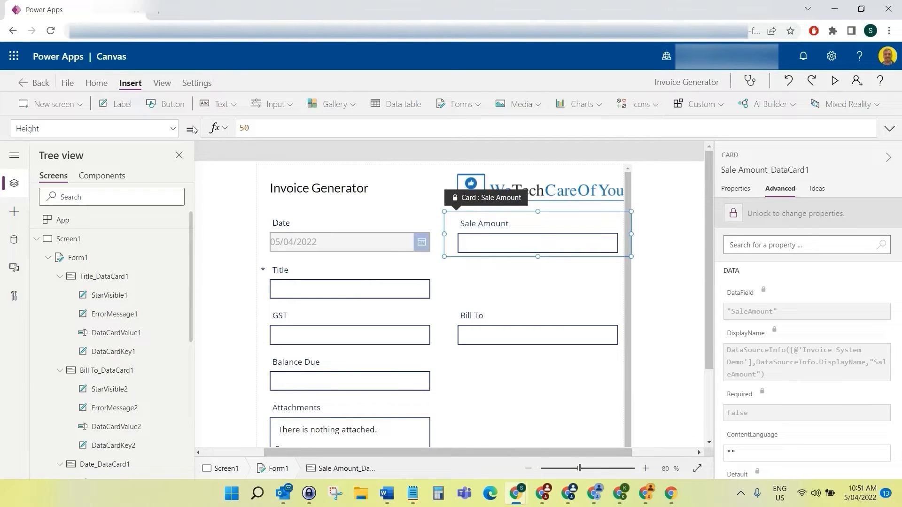
{"action": "left_click", "coordinate": [173, 128]}
{"action": "left_click", "coordinate": [141, 367]}
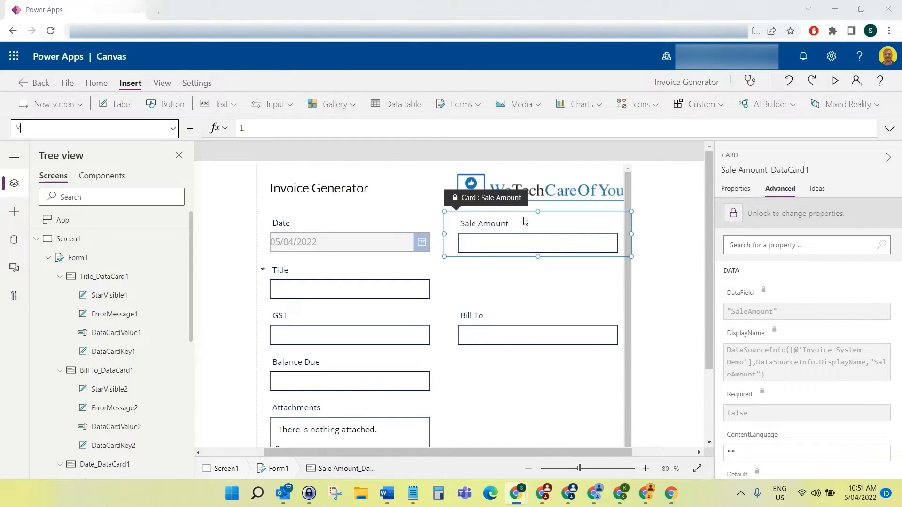
{"action": "left_click", "coordinate": [487, 222]}
{"action": "left_click", "coordinate": [453, 237]}
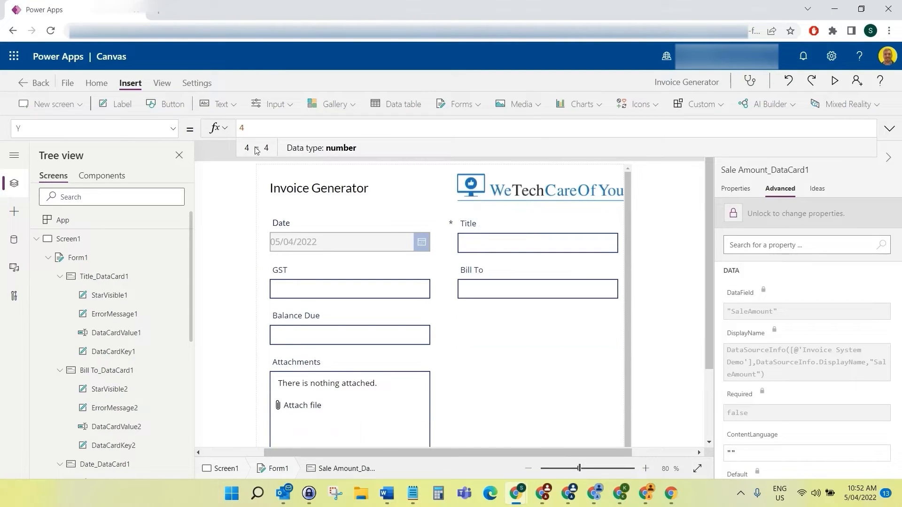
{"action": "left_click", "coordinate": [736, 190]}
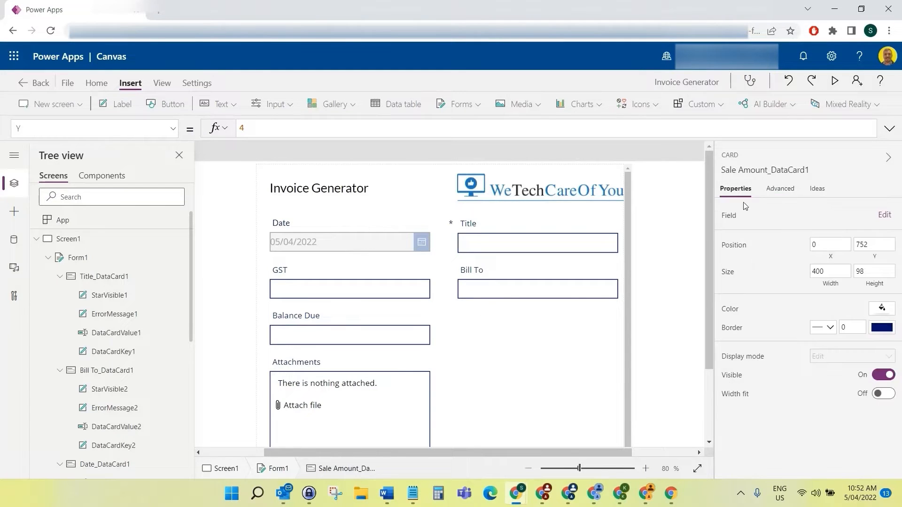
{"action": "left_click", "coordinate": [883, 394]}
{"action": "scroll", "coordinate": [479, 354], "scroll_direction": "up", "scroll_amount": 3}
- Set the GST card's Y property to 5 and turn on its Width fit
{"action": "left_click", "coordinate": [336, 288]}
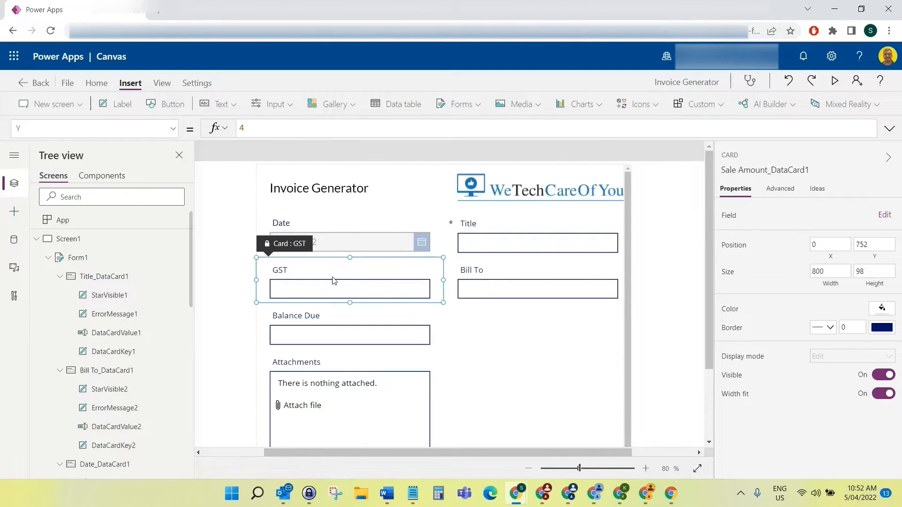
{"action": "left_click", "coordinate": [175, 129]}
{"action": "left_click", "coordinate": [94, 365]}
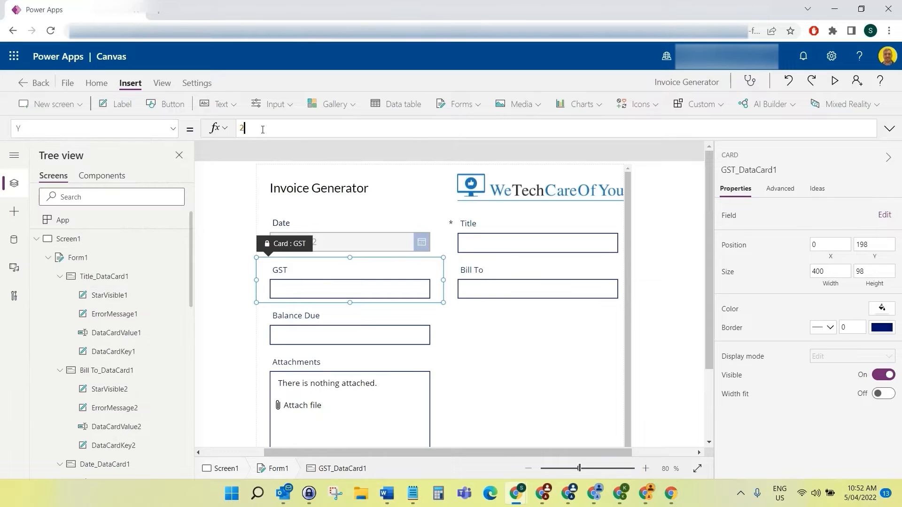
{"action": "key", "text": "BackSpace"}
{"action": "type", "text": "5"}
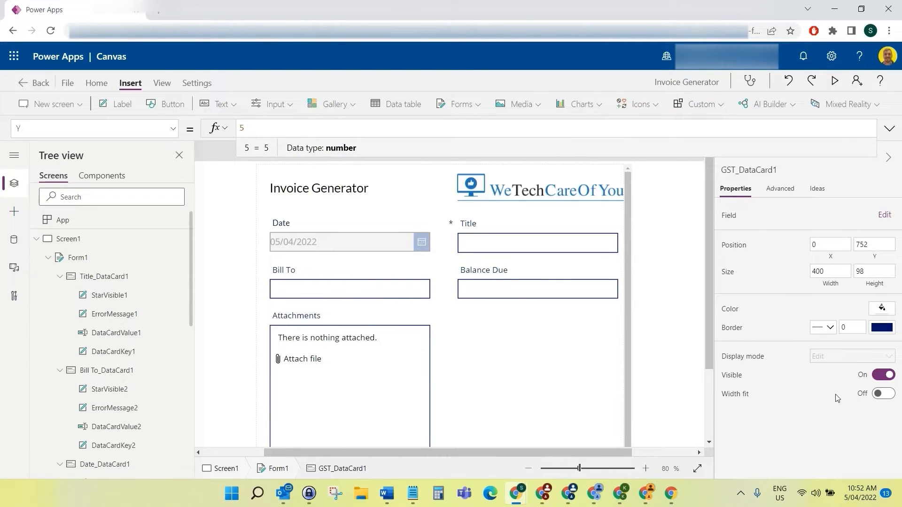
{"action": "left_click", "coordinate": [883, 394]}
{"action": "scroll", "coordinate": [519, 353], "scroll_direction": "down", "scroll_amount": 3}
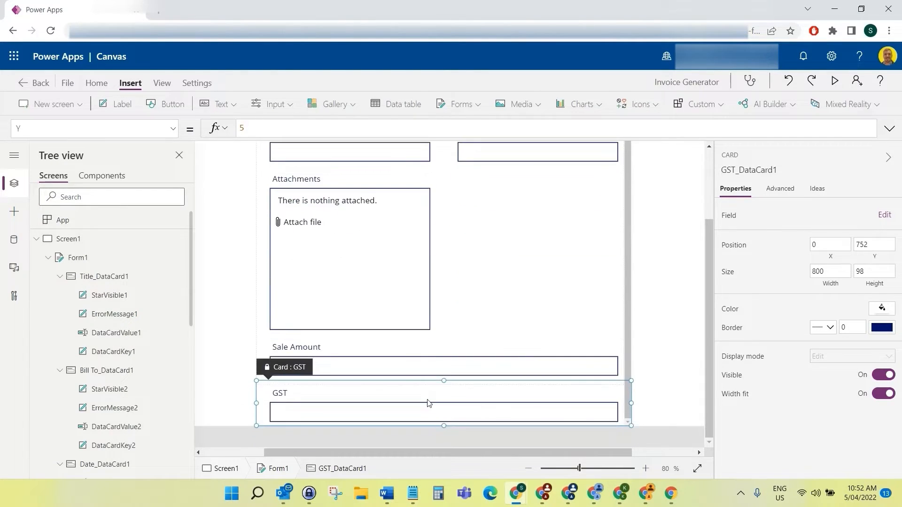
{"action": "scroll", "coordinate": [391, 361], "scroll_direction": "up", "scroll_amount": 2}
{"action": "scroll", "coordinate": [391, 360], "scroll_direction": "up", "scroll_amount": 1}
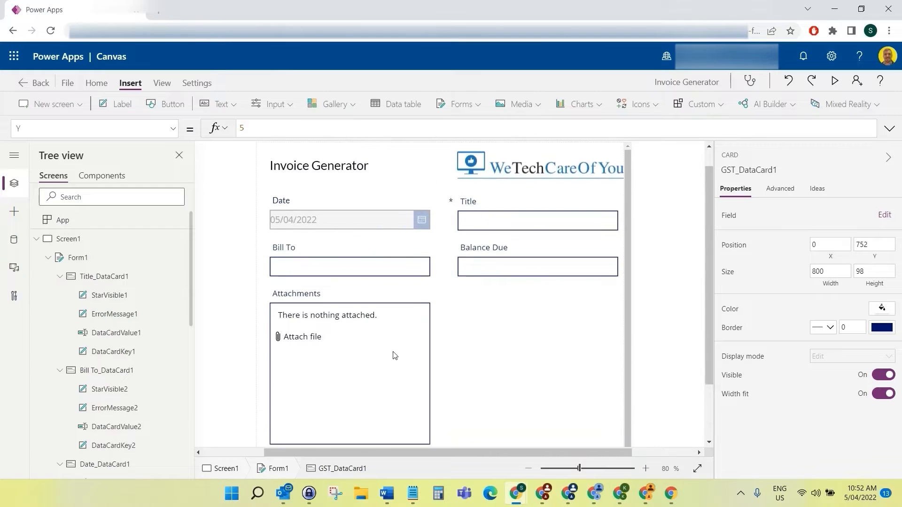
- Set the Balance Due card's Y property to 6 and turn on its Width fit
{"action": "left_click", "coordinate": [455, 251]}
{"action": "left_click", "coordinate": [172, 129]}
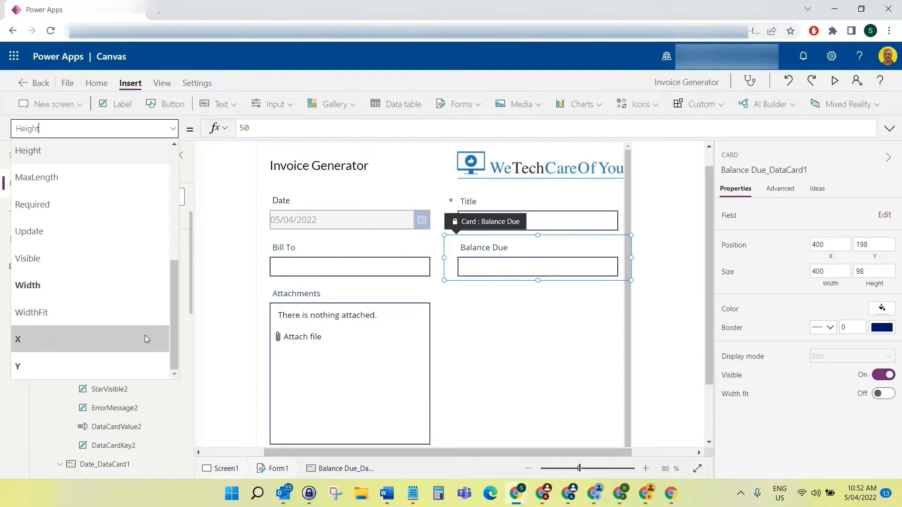
{"action": "left_click", "coordinate": [141, 367]}
{"action": "left_click", "coordinate": [261, 128]}
{"action": "key", "text": "BackSpace"}
{"action": "type", "text": "6"}
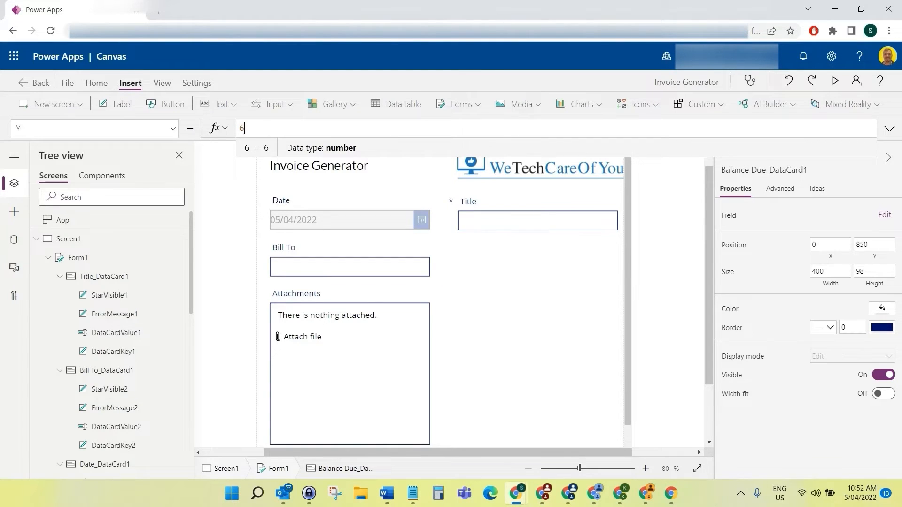
{"action": "left_click", "coordinate": [883, 394]}
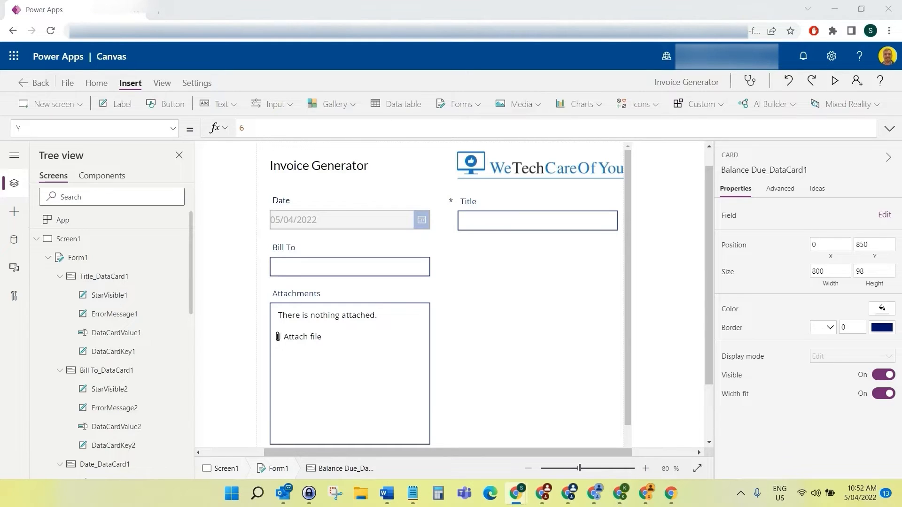
- Remove the Attachments field from Form1's field list
{"action": "left_click", "coordinate": [366, 250]}
{"action": "left_click", "coordinate": [478, 255]}
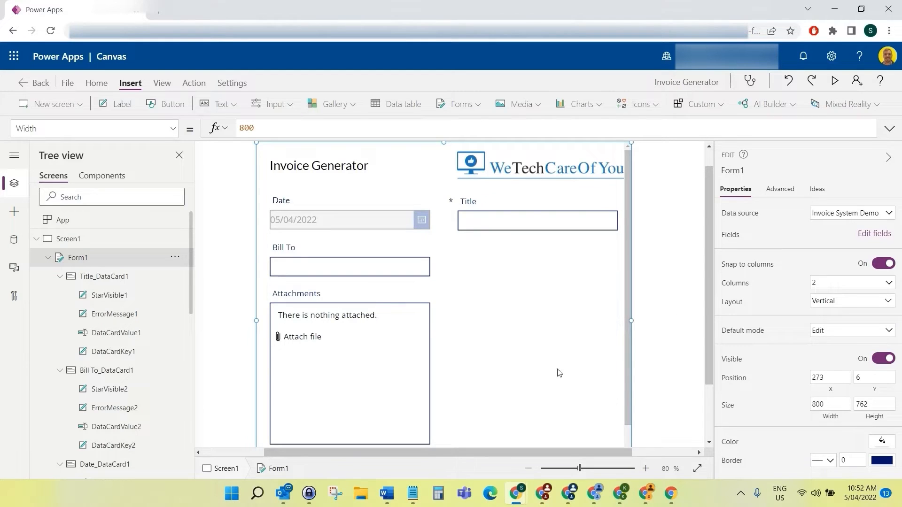
{"action": "left_click", "coordinate": [366, 296]}
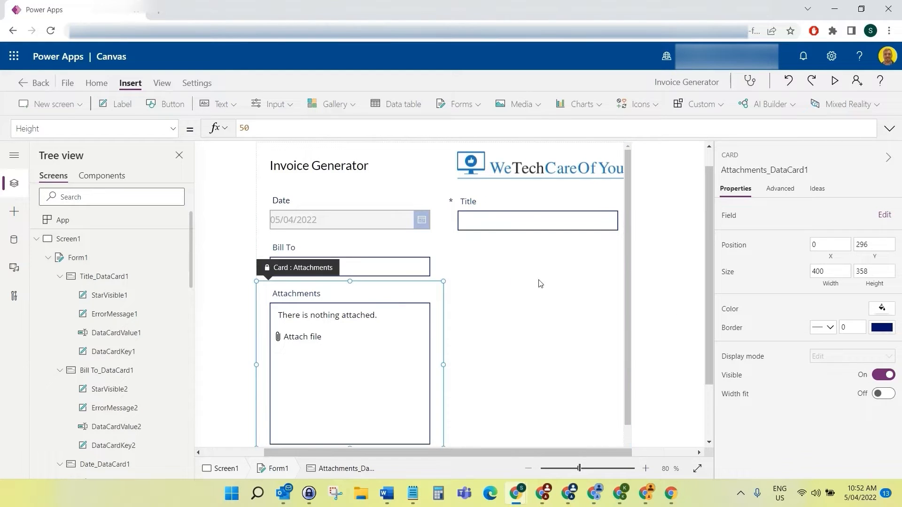
{"action": "left_click", "coordinate": [71, 259]}
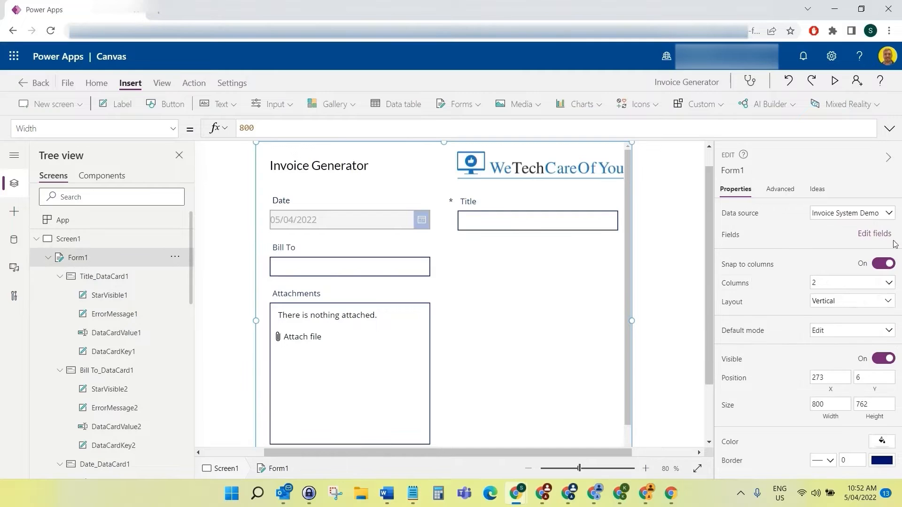
{"action": "left_click", "coordinate": [878, 234]}
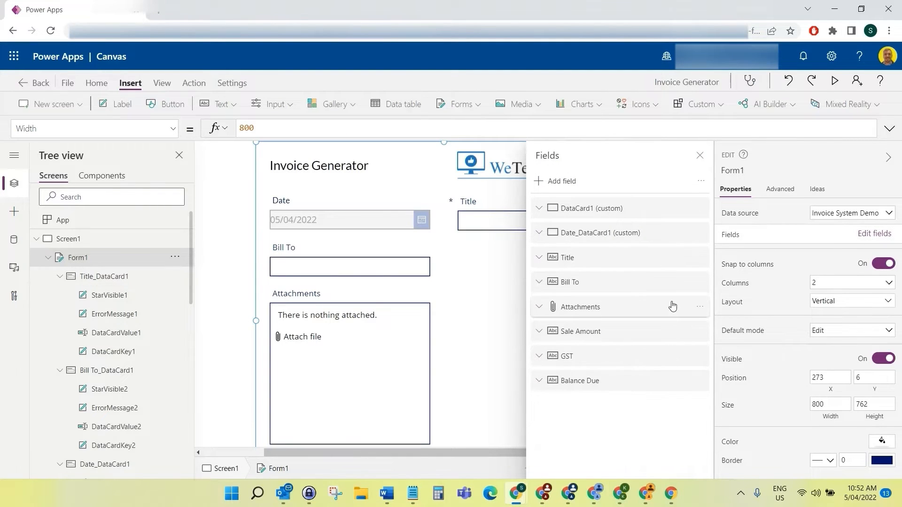
{"action": "left_click", "coordinate": [700, 307]}
{"action": "left_click", "coordinate": [715, 389]}
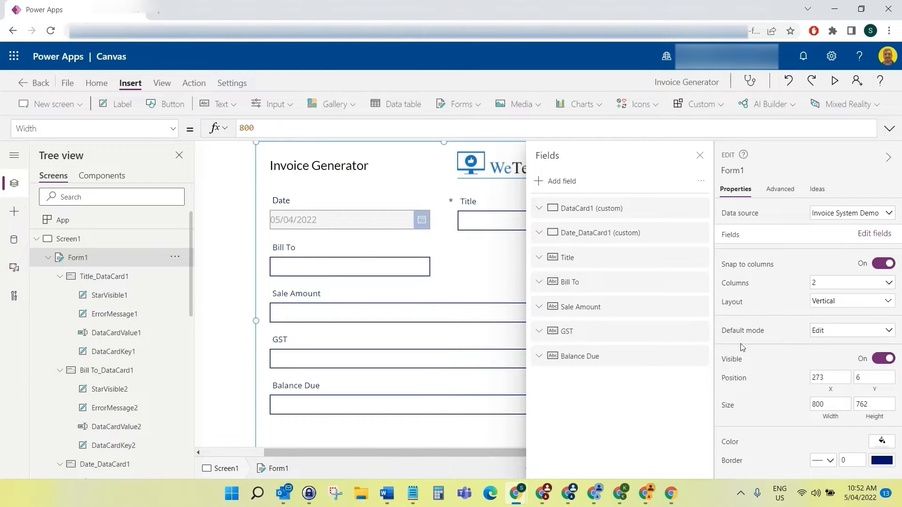
{"action": "left_click", "coordinate": [699, 155]}
{"action": "scroll", "coordinate": [485, 366], "scroll_direction": "down", "scroll_amount": 2}
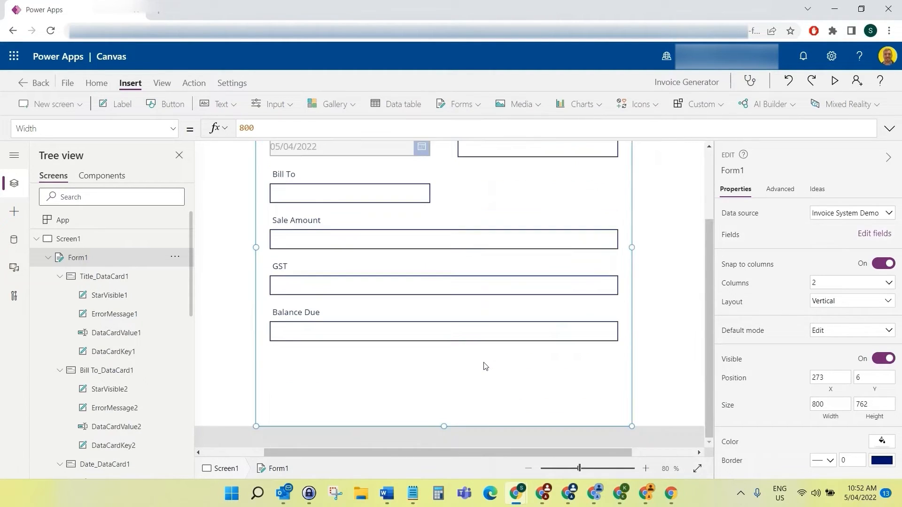
{"action": "scroll", "coordinate": [501, 365], "scroll_direction": "up", "scroll_amount": 2}
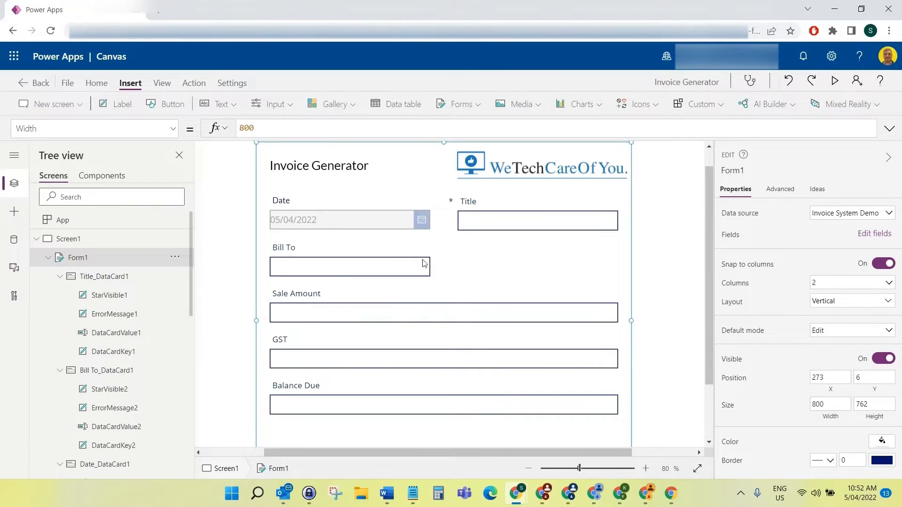
- Extend Form1 upward to the upper edge of the screen, at Y 0 with a height of 768
{"action": "left_click", "coordinate": [528, 468]}
{"action": "left_click", "coordinate": [528, 468]}
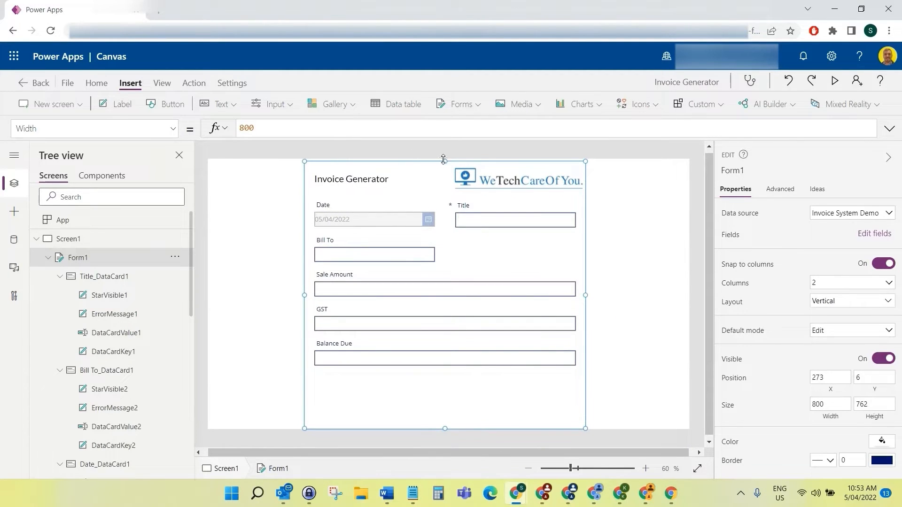
{"action": "left_click_drag", "start_coordinate": [444, 158], "coordinate": [443, 157]}
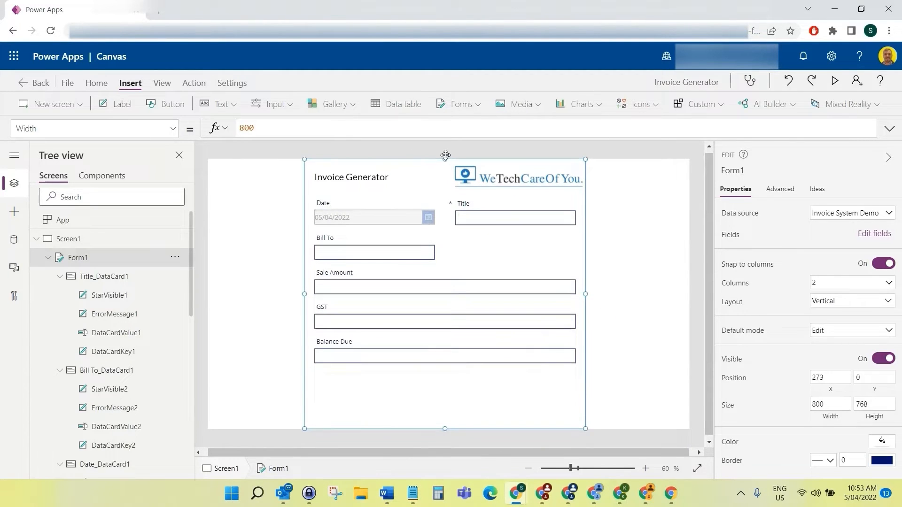
{"action": "left_click", "coordinate": [248, 148]}
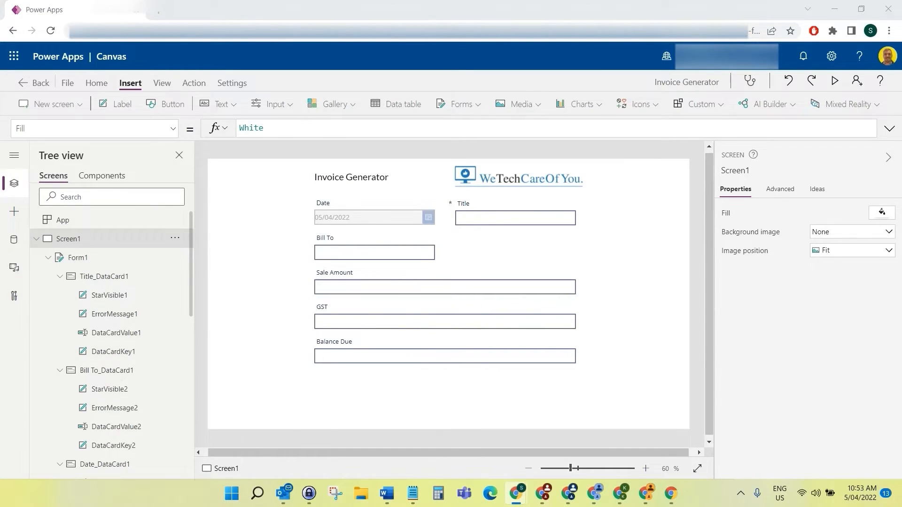
- Add a custom card to Form1's fields
{"action": "left_click", "coordinate": [475, 263]}
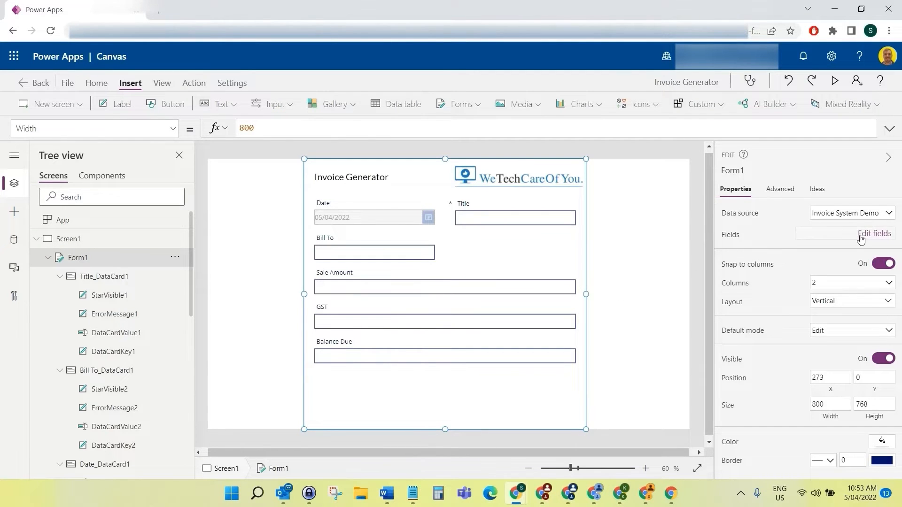
{"action": "left_click", "coordinate": [865, 237]}
{"action": "left_click", "coordinate": [701, 182]}
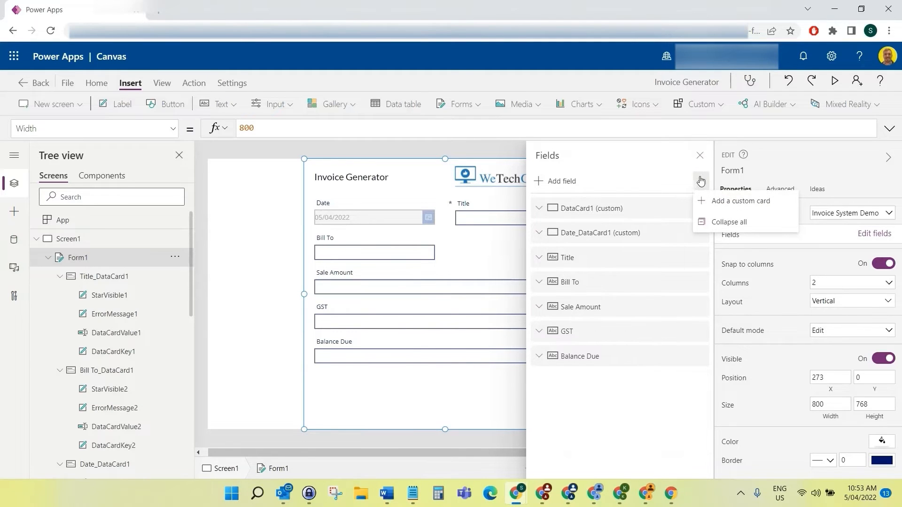
{"action": "left_click", "coordinate": [716, 202]}
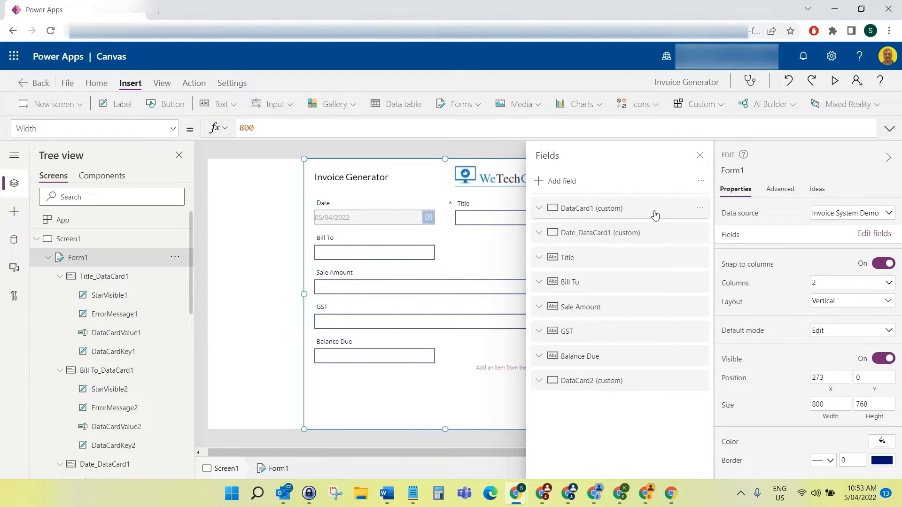
- Place the new empty custom card beside the Bill To card by setting its Y property to 2
{"action": "left_click", "coordinate": [474, 367]}
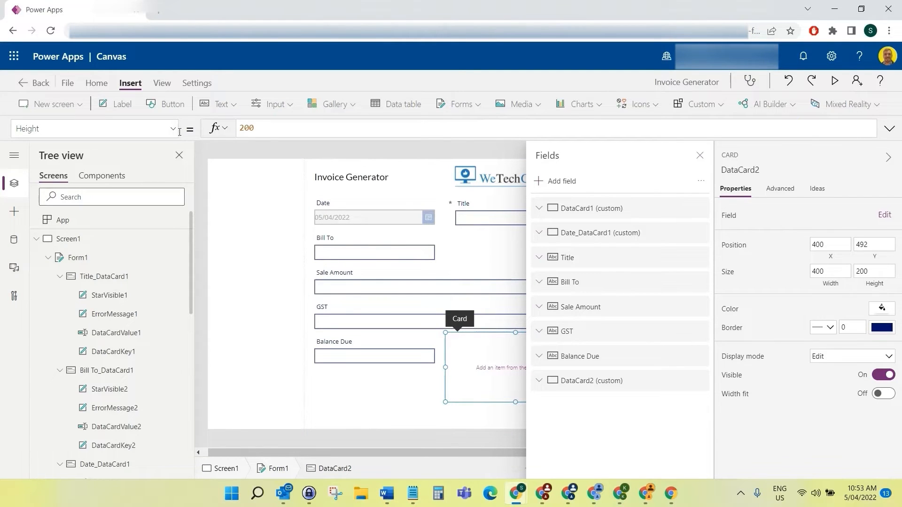
{"action": "left_click", "coordinate": [173, 128]}
{"action": "left_click", "coordinate": [89, 364]}
{"action": "double_click", "coordinate": [265, 132]}
{"action": "type", "text": "5"}
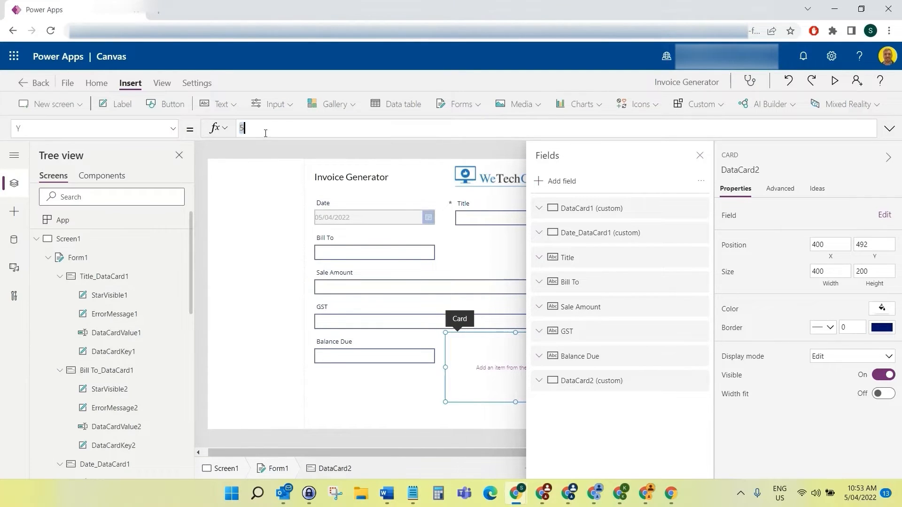
{"action": "type", "text": "2"}
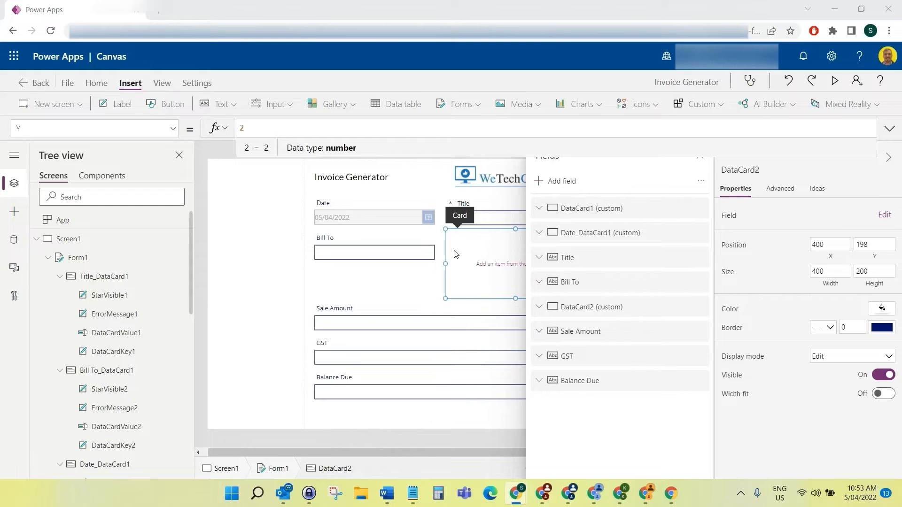
- Set the height of the empty custom card beside Bill To to 150
{"action": "left_click", "coordinate": [173, 128]}
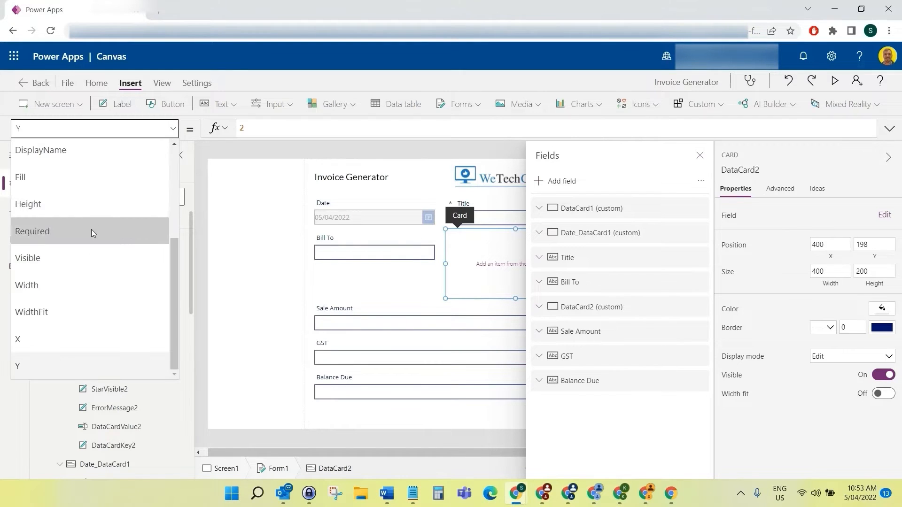
{"action": "left_click", "coordinate": [75, 205]}
{"action": "left_click", "coordinate": [699, 155]}
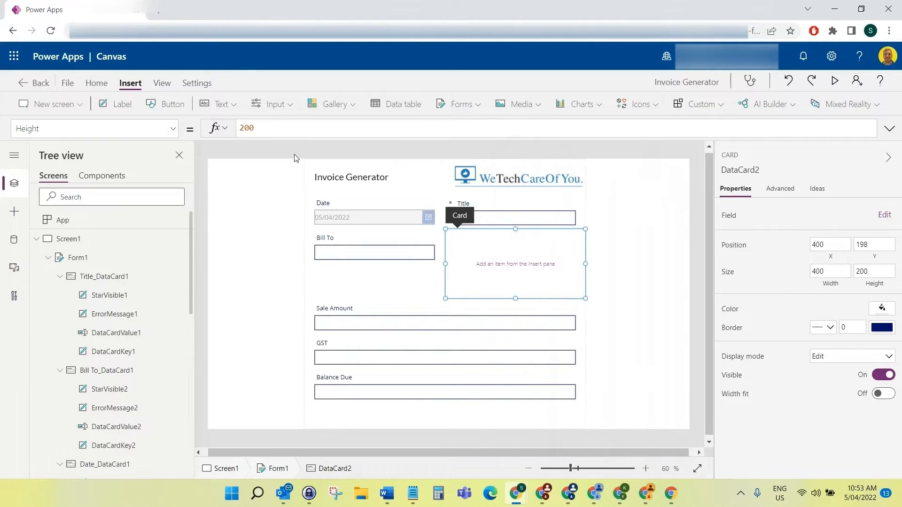
{"action": "double_click", "coordinate": [261, 126]}
{"action": "type", "text": "150"}
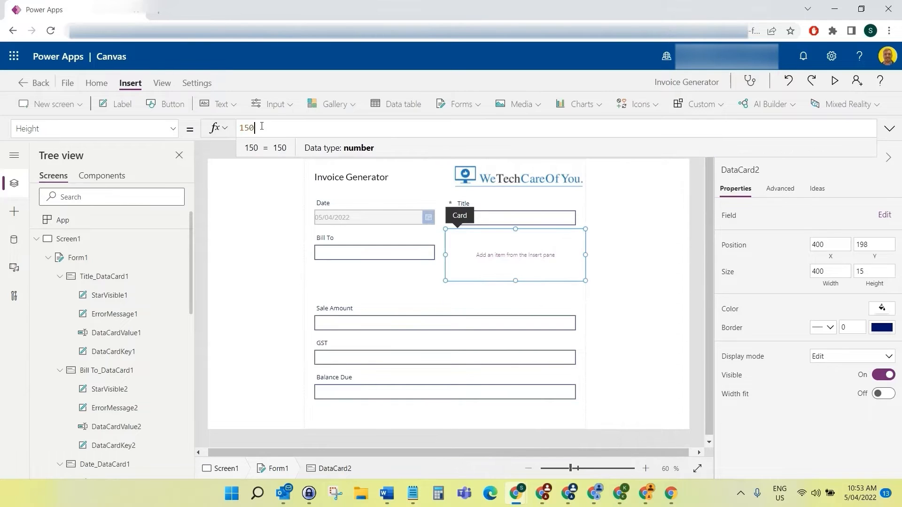
- Set the Bill To card's height to 150, matching the custom card next to it
{"action": "left_click", "coordinate": [332, 268]}
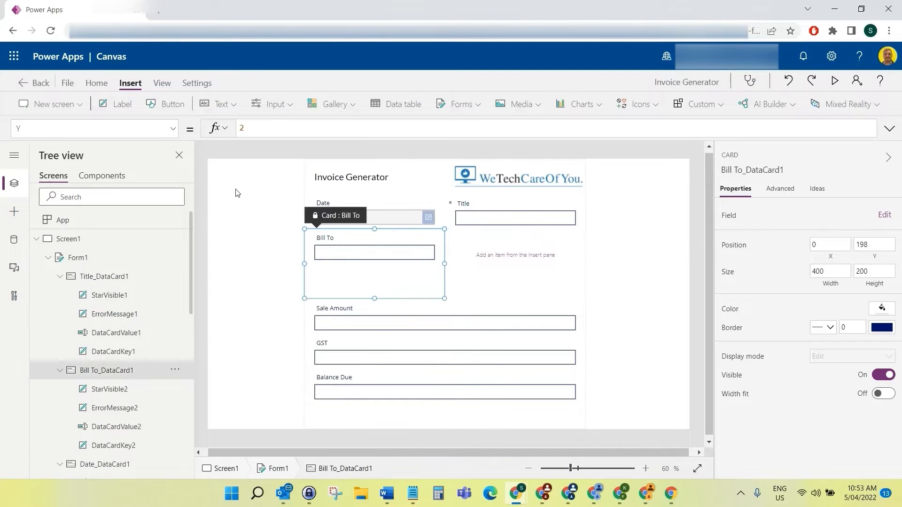
{"action": "left_click", "coordinate": [173, 129]}
{"action": "left_click", "coordinate": [80, 151]}
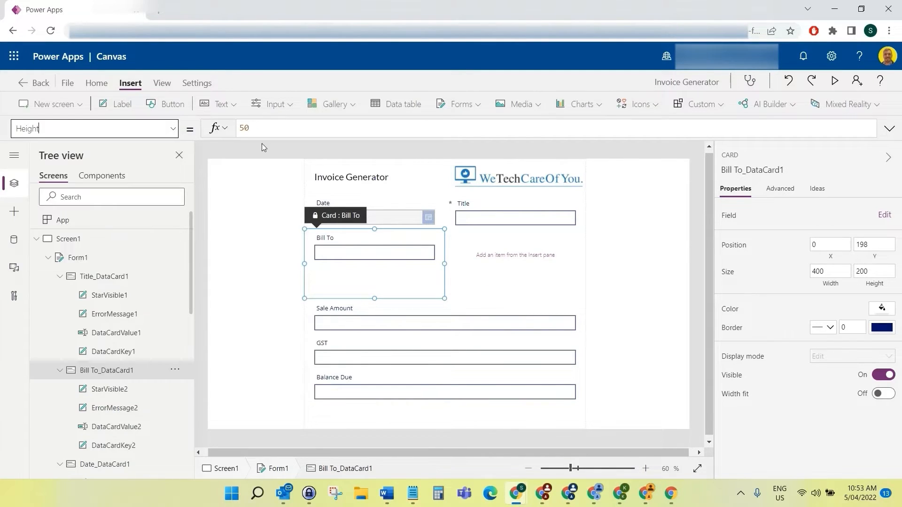
{"action": "double_click", "coordinate": [272, 130]}
{"action": "type", "text": "150"}
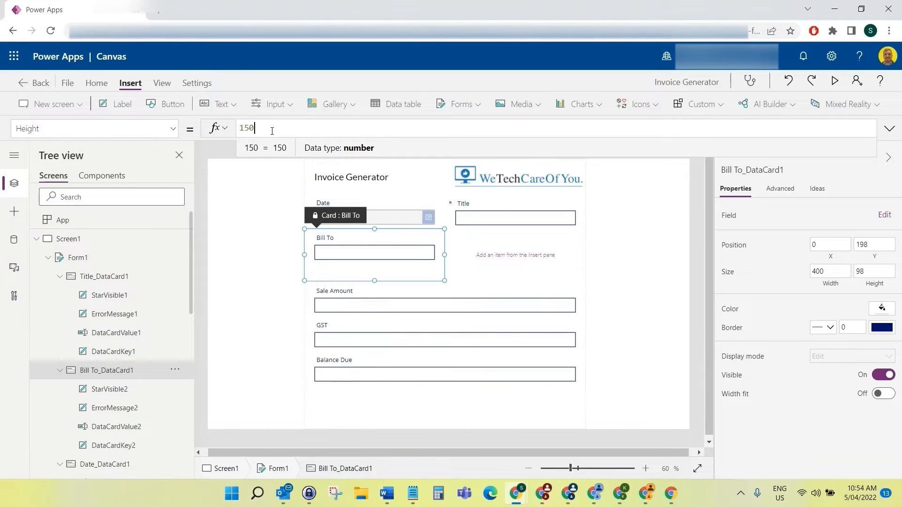
- Insert a text label about 350 wide and 78 high into the empty custom card, at about X 18, Y 51
{"action": "left_click", "coordinate": [507, 258]}
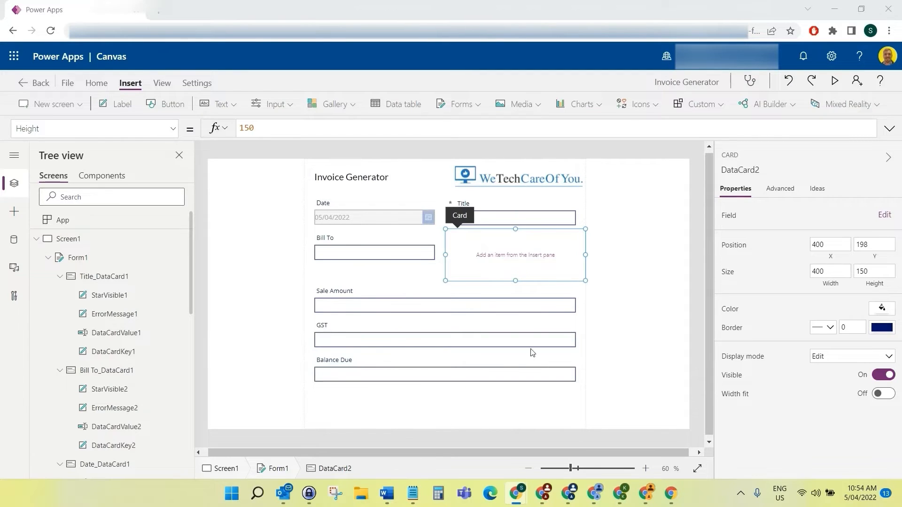
{"action": "left_click", "coordinate": [116, 104]}
{"action": "left_click_drag", "start_coordinate": [473, 250], "coordinate": [575, 273]}
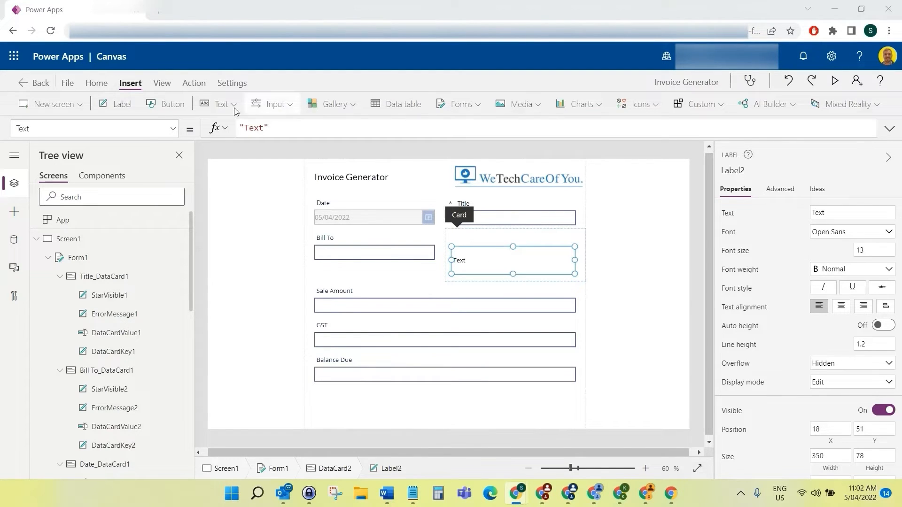
- Set the new label's Height property to 112
{"action": "left_click", "coordinate": [173, 128]}
{"action": "scroll", "coordinate": [108, 249], "scroll_direction": "up", "scroll_amount": 10}
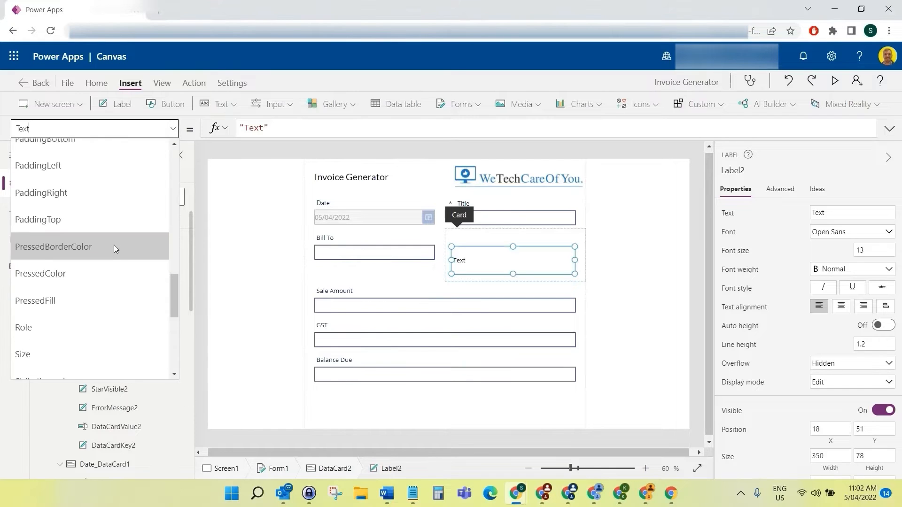
{"action": "left_click", "coordinate": [82, 306]}
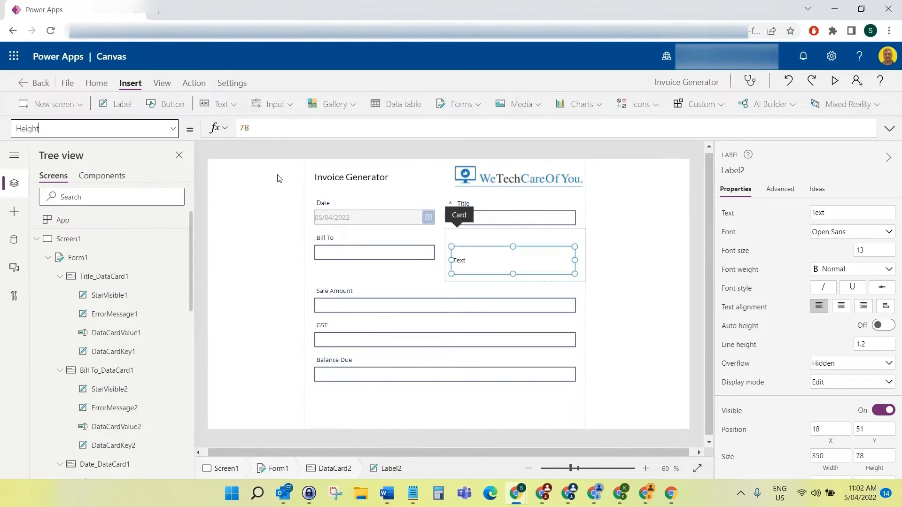
{"action": "double_click", "coordinate": [278, 128]}
{"action": "type", "text": "112"}
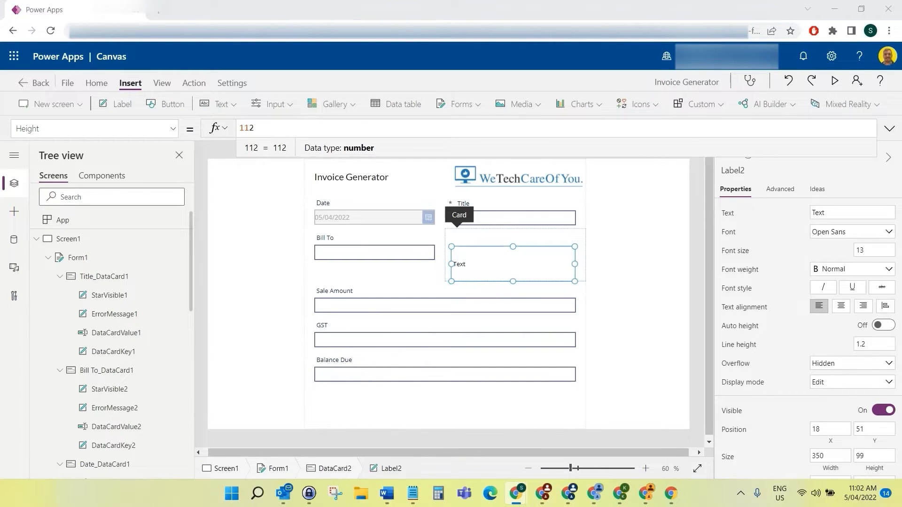
- Move the label up inside the custom card by setting its Y property to 34
{"action": "left_click", "coordinate": [173, 128]}
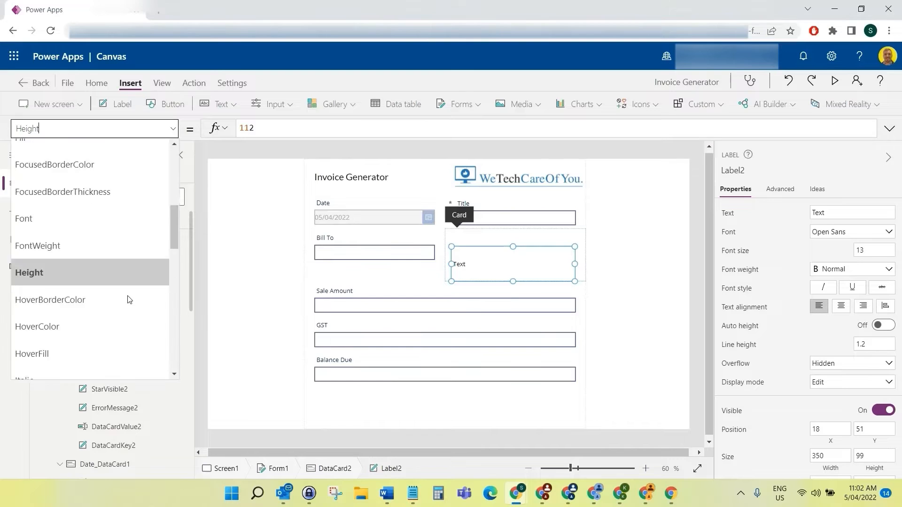
{"action": "scroll", "coordinate": [130, 300], "scroll_direction": "down", "scroll_amount": 10}
{"action": "left_click", "coordinate": [128, 365]}
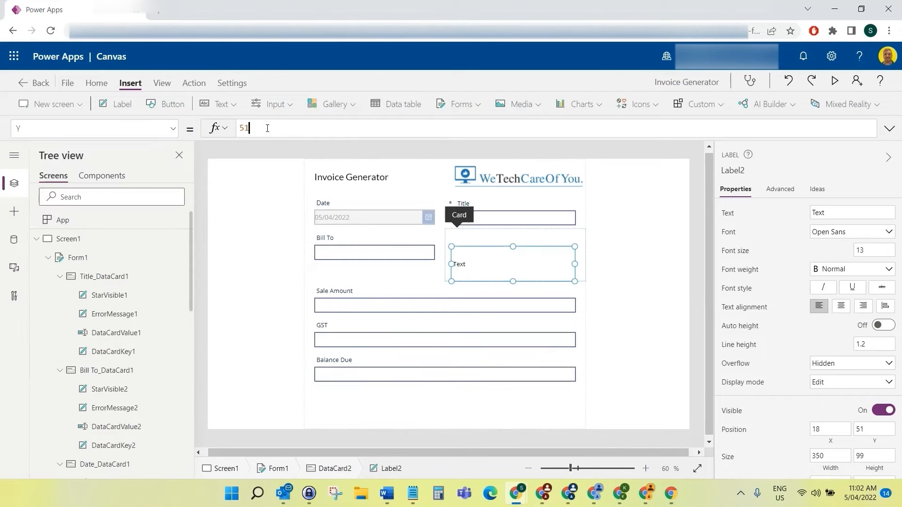
{"action": "key", "text": "BackSpace"}
{"action": "key", "text": "BackSpace"}
{"action": "type", "text": "34"}
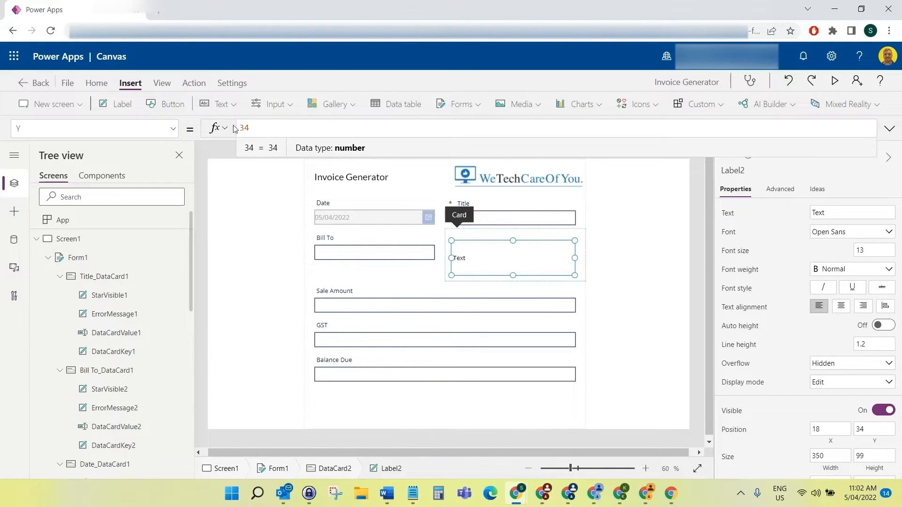
{"action": "left_click", "coordinate": [541, 257]}
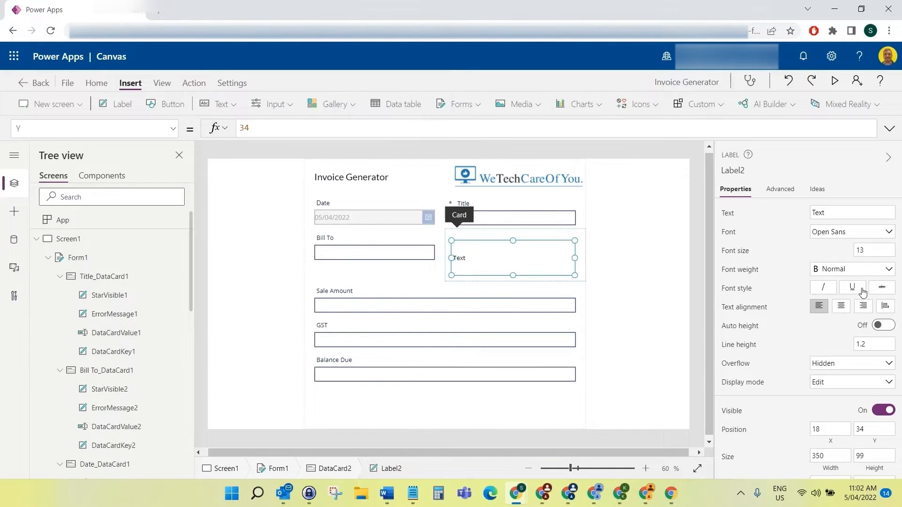
- Replace the label's placeholder text with the company name "WeTechCareOfYou"
{"action": "left_click", "coordinate": [172, 128]}
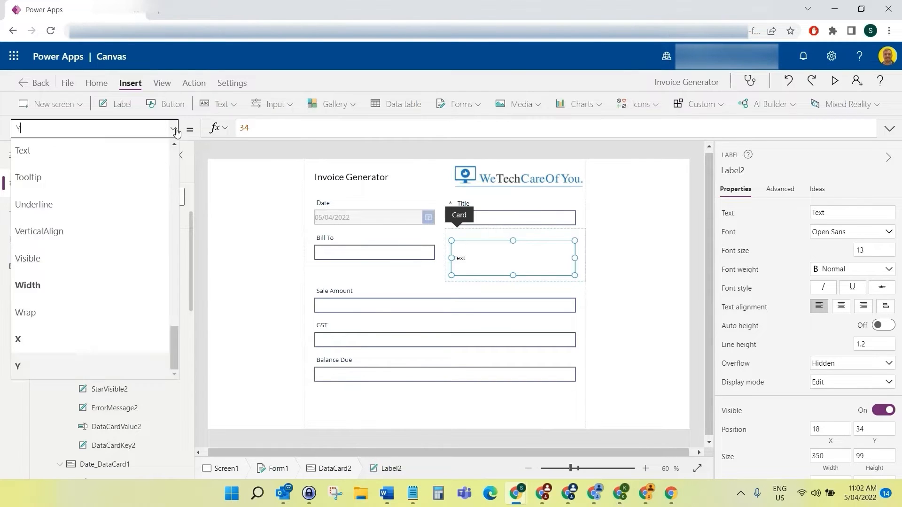
{"action": "scroll", "coordinate": [80, 280], "scroll_direction": "up", "scroll_amount": 1}
{"action": "left_click", "coordinate": [28, 177]}
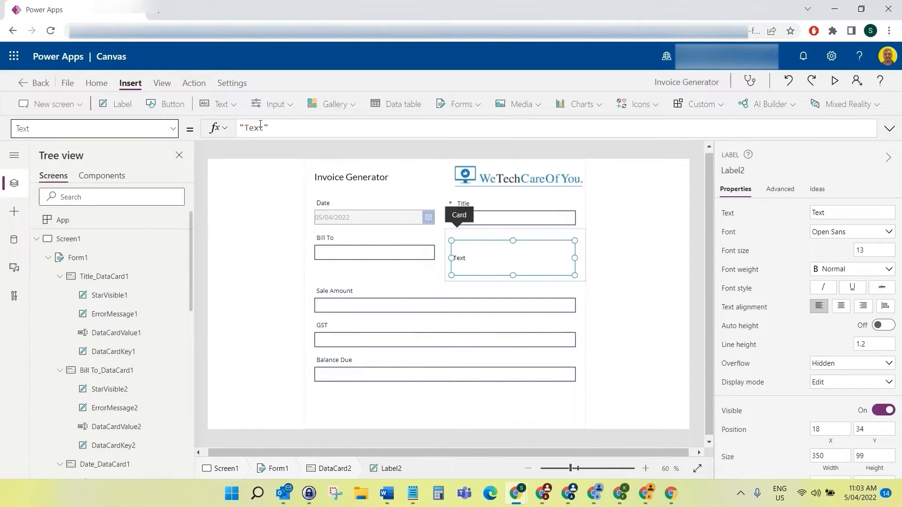
{"action": "key", "text": "BackSpace"}
{"action": "key", "text": "BackSpace"}
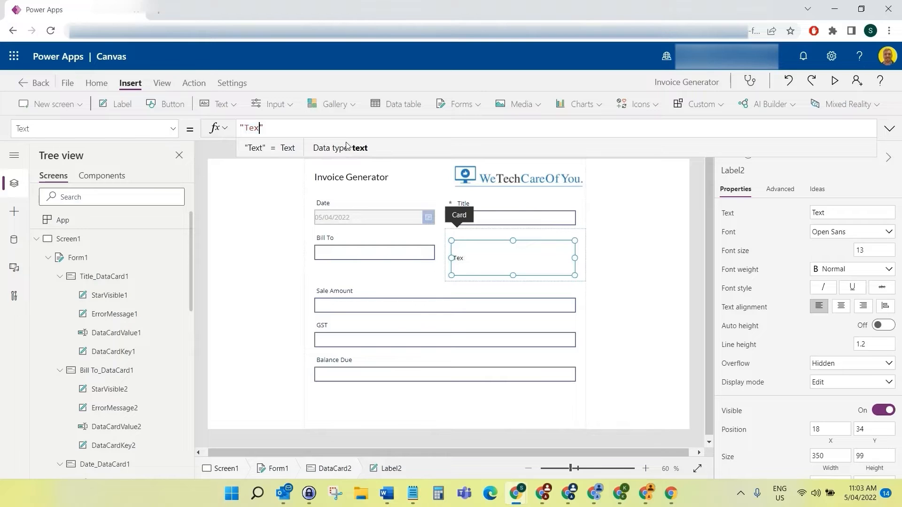
{"action": "type", "text": "WeTechCar"}
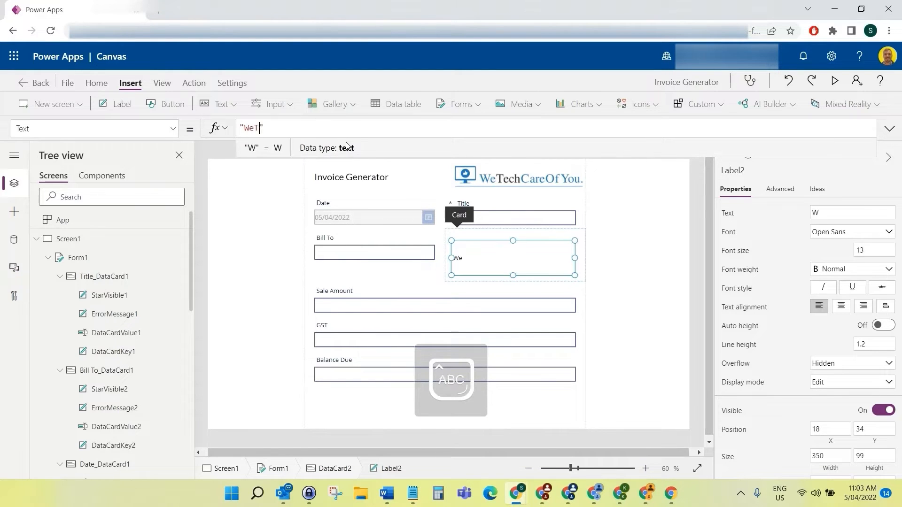
{"action": "type", "text": "e"}
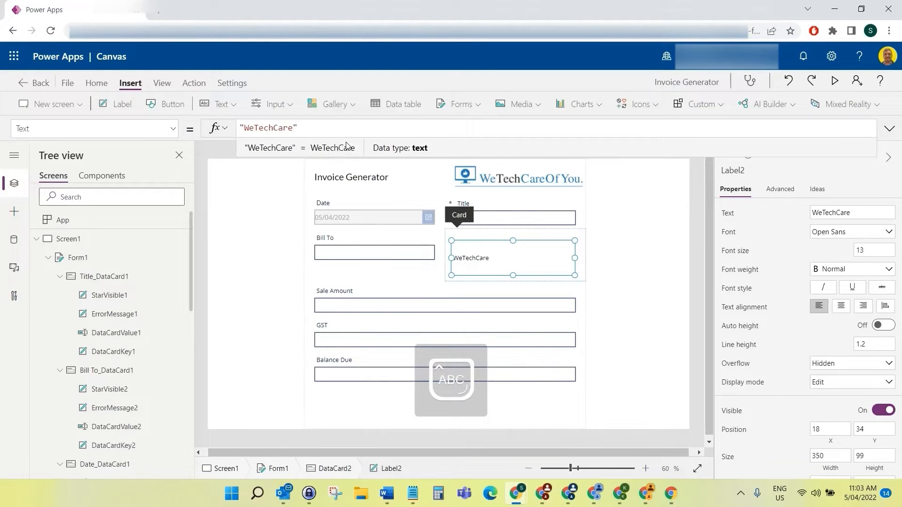
{"action": "type", "text": "OfYou"}
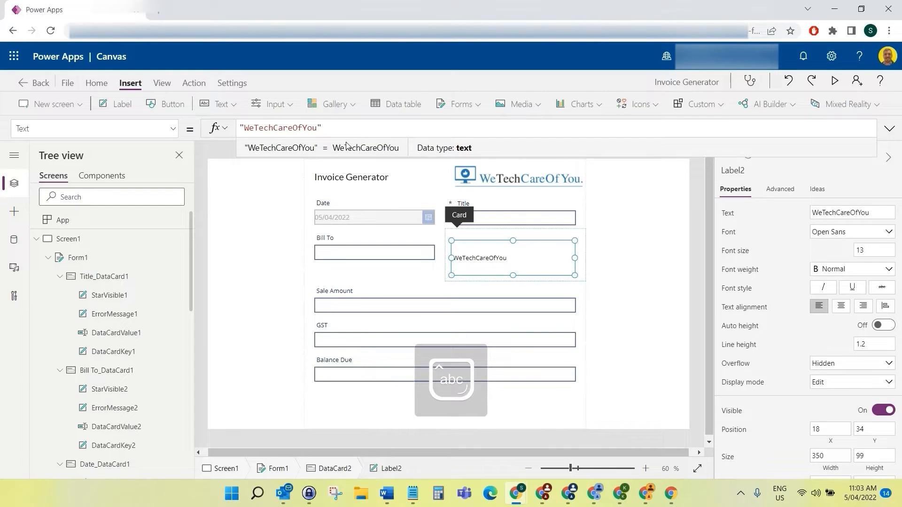
- Add the company's postal address to the label's text on three separate lines below the company name
{"action": "key", "text": "shift+Return"}
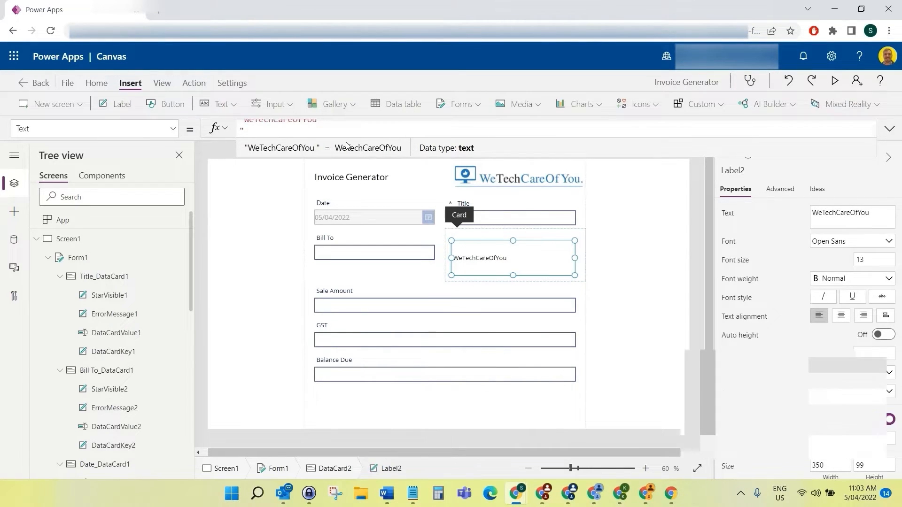
{"action": "type", "text": "Suite "}
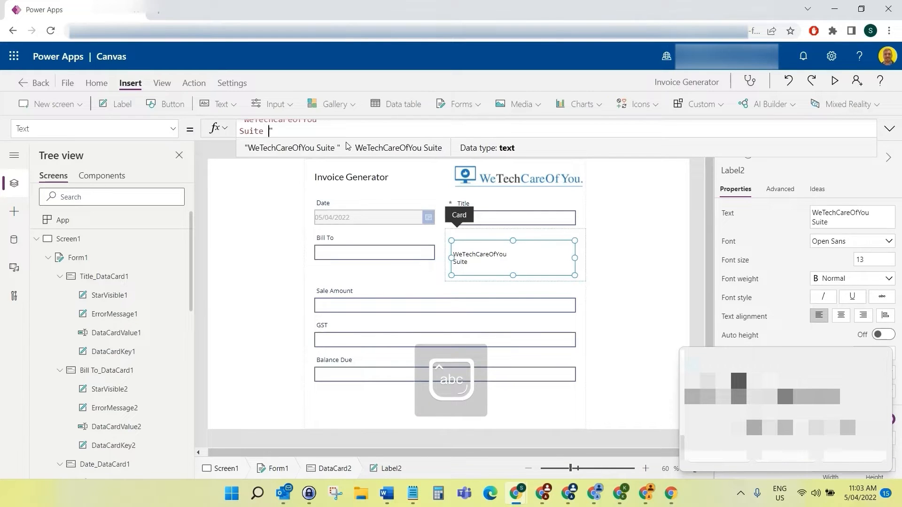
{"action": "type", "text": "609,"}
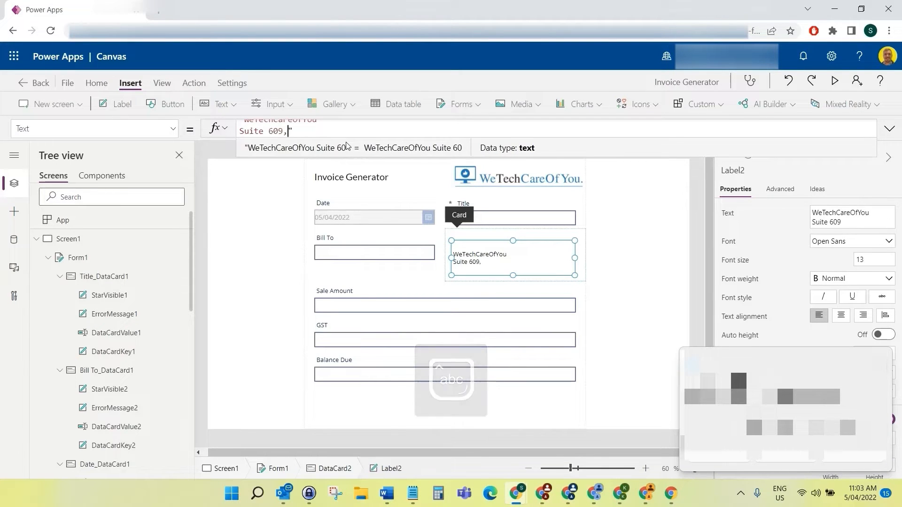
{"action": "key", "text": "shift+Return"}
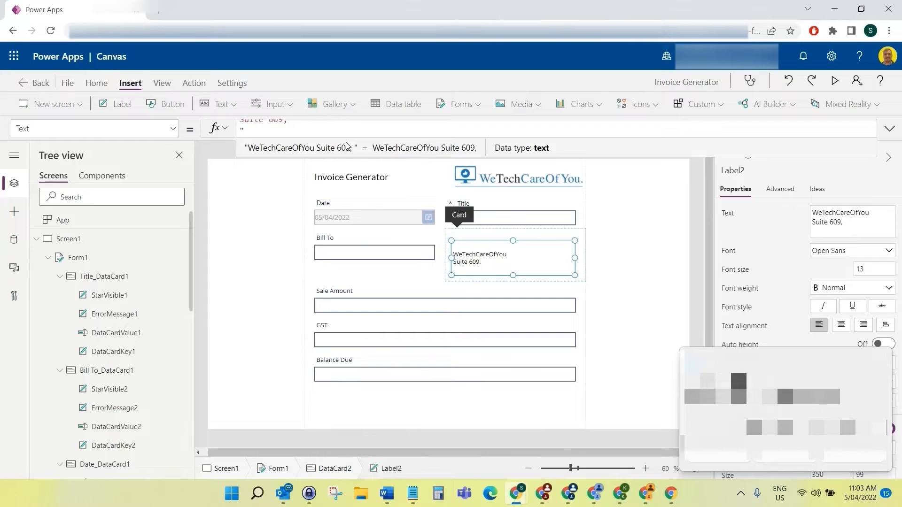
{"action": "type", "text": "585"}
{"action": "type", "text": " Little "}
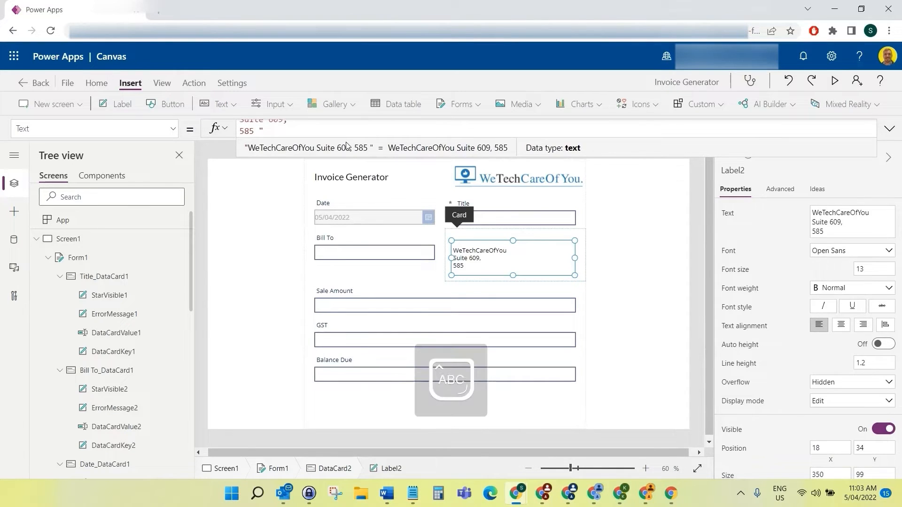
{"action": "type", "text": "Collins S"}
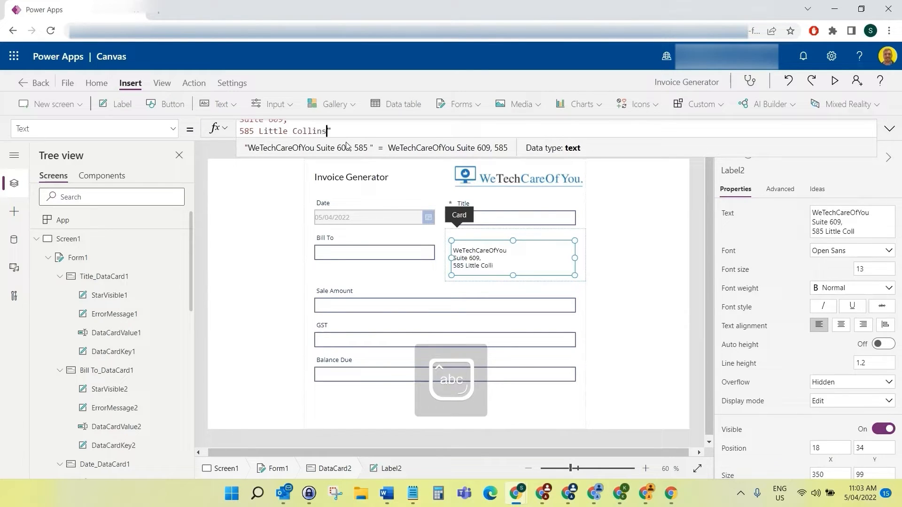
{"action": "key", "text": "Caps_Lock"}
{"action": "type", "text": "treet,"}
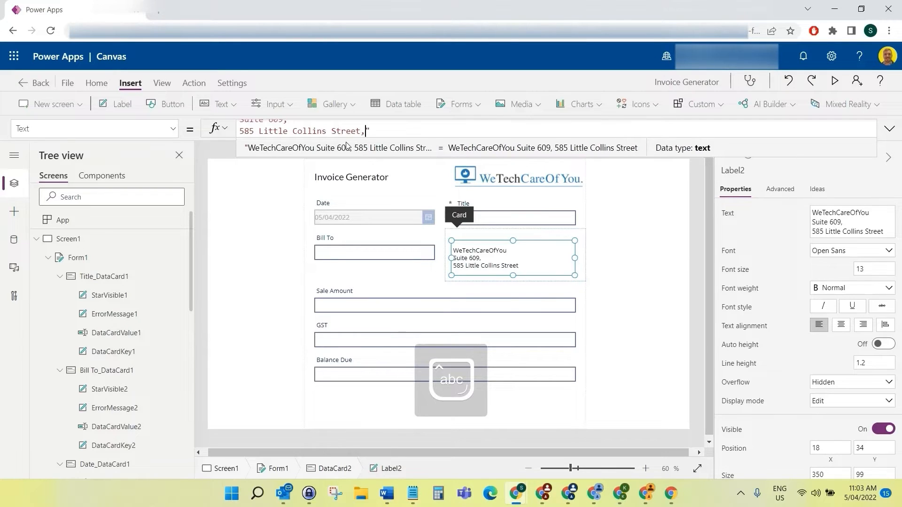
{"action": "key", "text": "shift+Return"}
{"action": "type", "text": "Melbourne"}
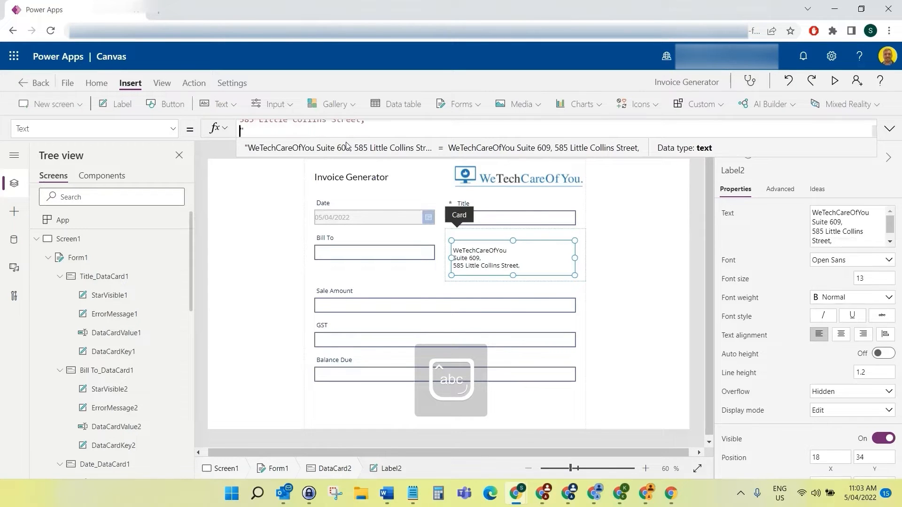
{"action": "type", "text": ", "}
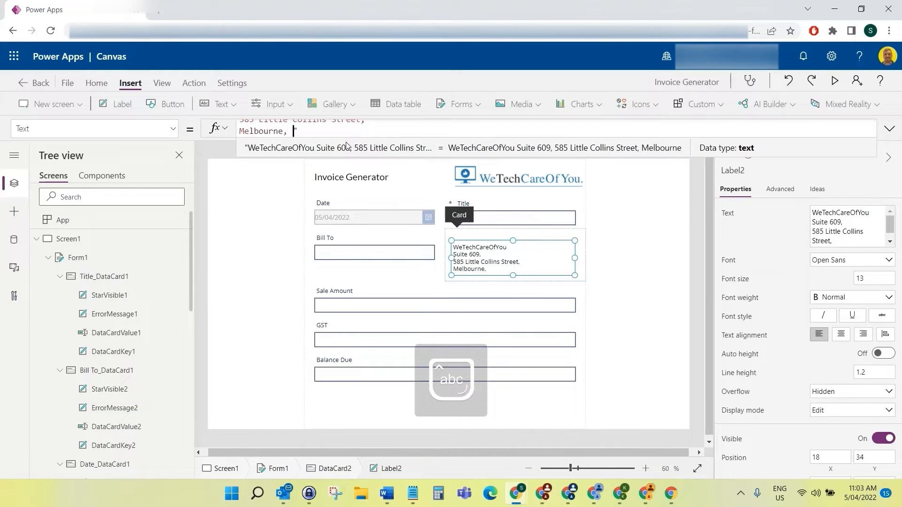
{"action": "type", "text": "3000"}
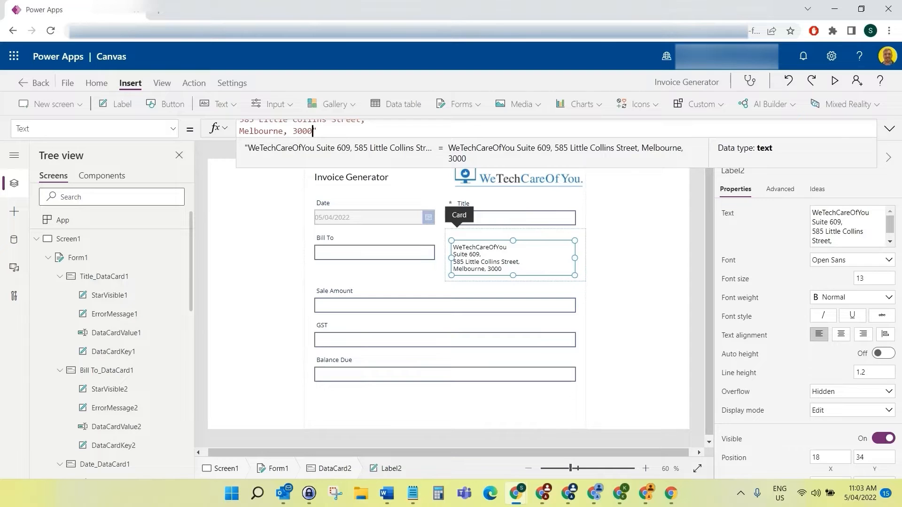
{"action": "left_click", "coordinate": [770, 312]}
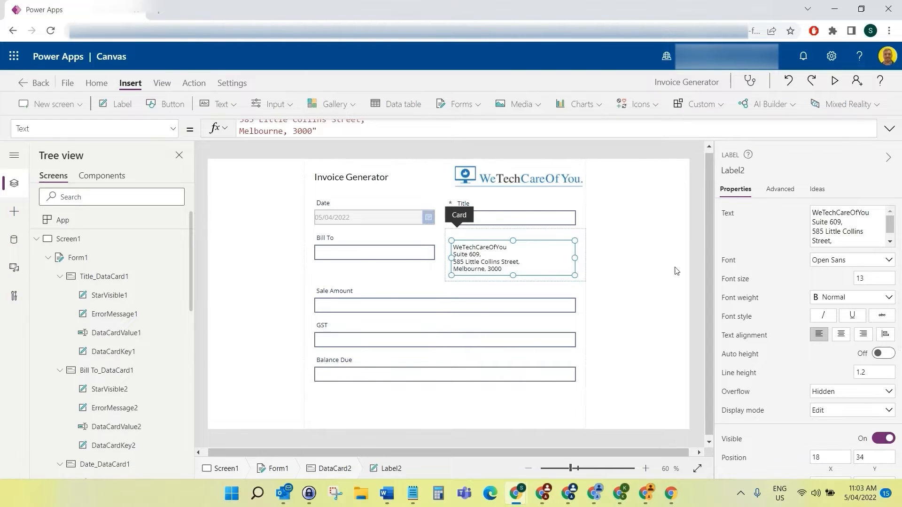
- Format the address label with the Lato font at size 12
{"action": "left_click", "coordinate": [872, 261]}
{"action": "left_click", "coordinate": [841, 335]}
{"action": "left_click", "coordinate": [871, 281]}
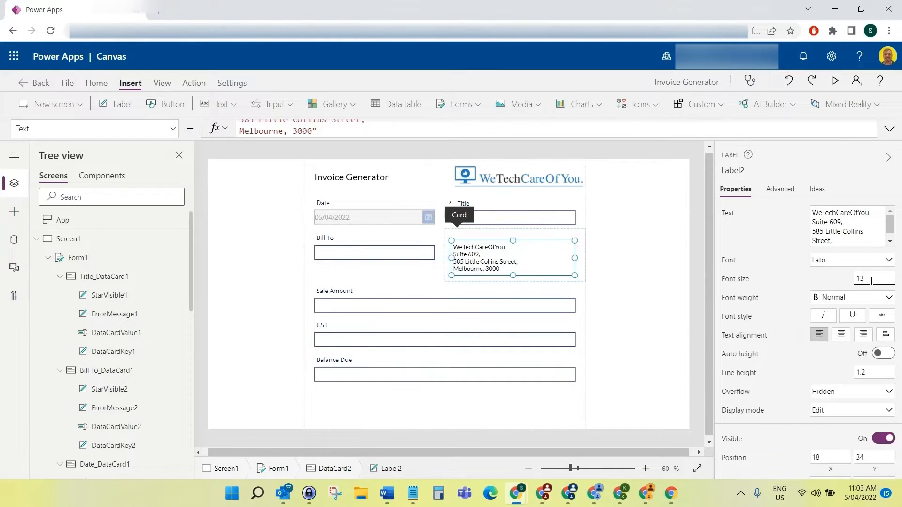
{"action": "key", "text": "BackSpace"}
{"action": "type", "text": "2"}
{"action": "left_click", "coordinate": [840, 277]}
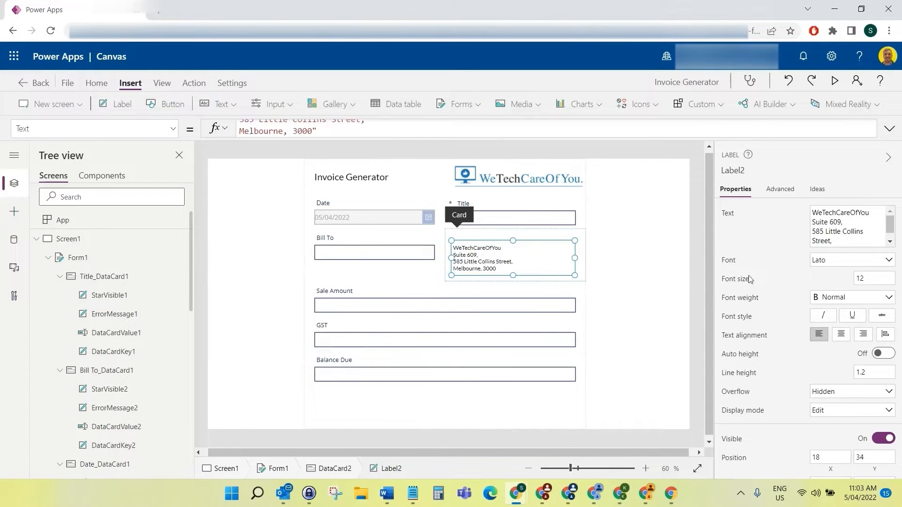
- Set the Height property of the Bill To card's text input to 112
{"action": "left_click", "coordinate": [336, 259]}
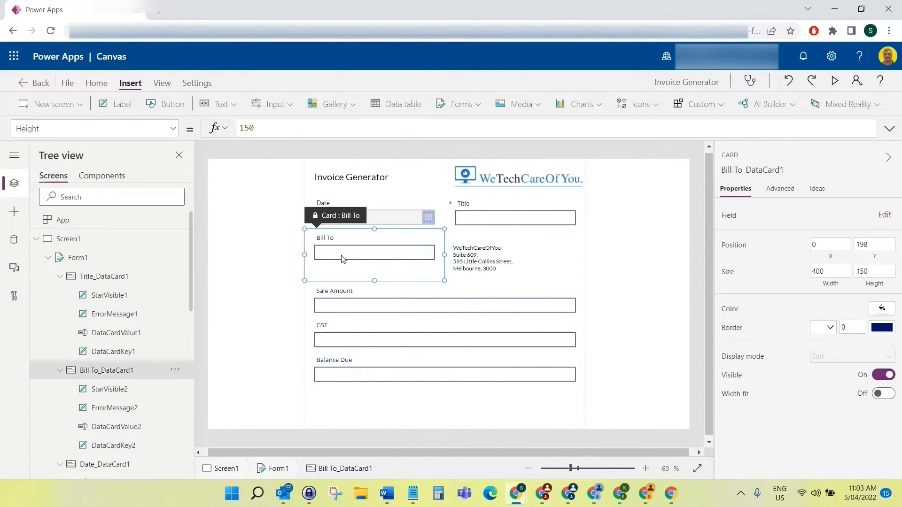
{"action": "left_click", "coordinate": [376, 256]}
{"action": "left_click", "coordinate": [173, 129]}
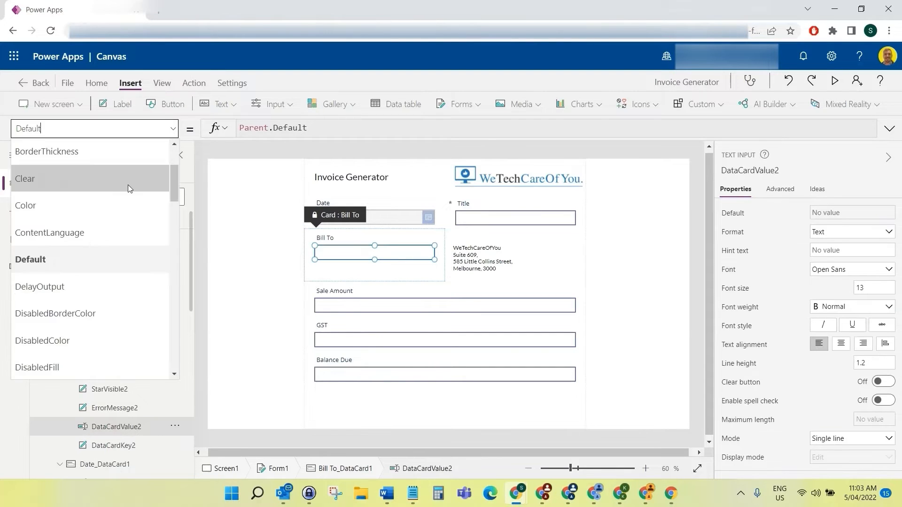
{"action": "scroll", "coordinate": [90, 223], "scroll_direction": "up", "scroll_amount": 1}
{"action": "scroll", "coordinate": [80, 235], "scroll_direction": "down", "scroll_amount": 6}
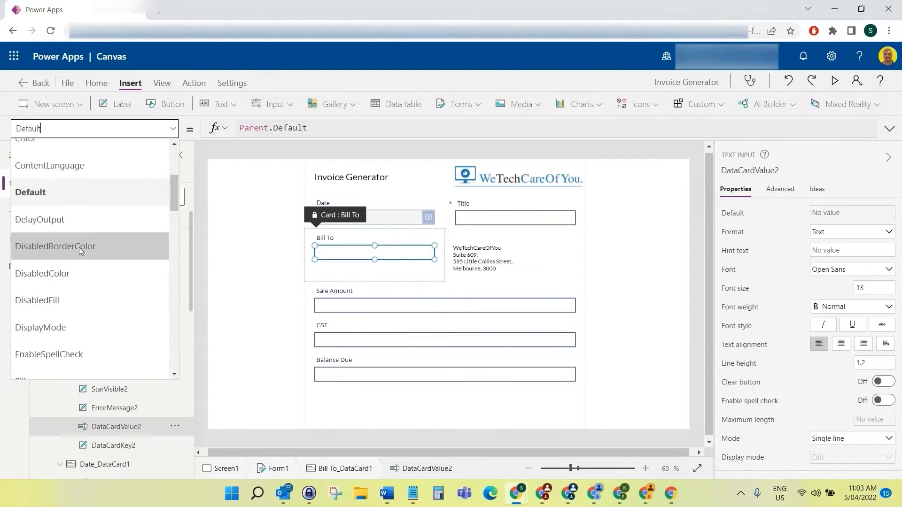
{"action": "scroll", "coordinate": [91, 264], "scroll_direction": "down", "scroll_amount": 5}
{"action": "left_click", "coordinate": [81, 309]}
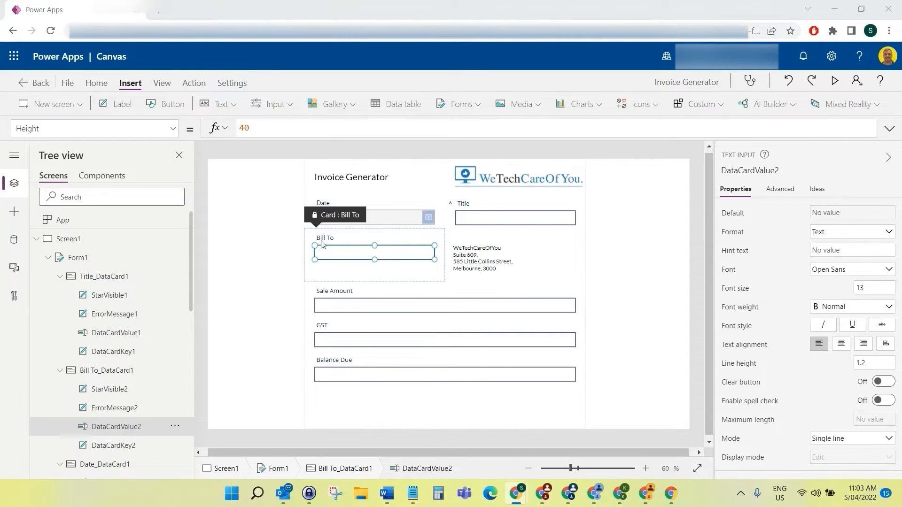
{"action": "left_click", "coordinate": [330, 249]}
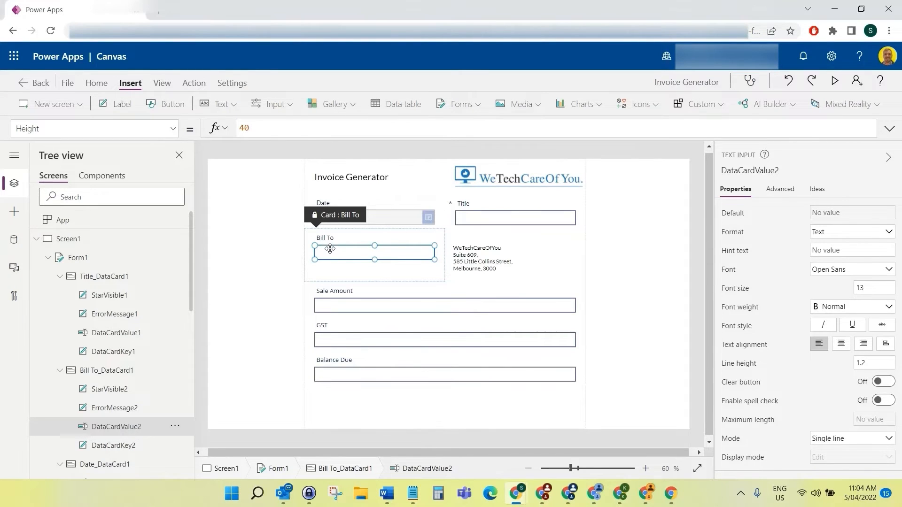
{"action": "double_click", "coordinate": [262, 128]}
{"action": "type", "text": "112"}
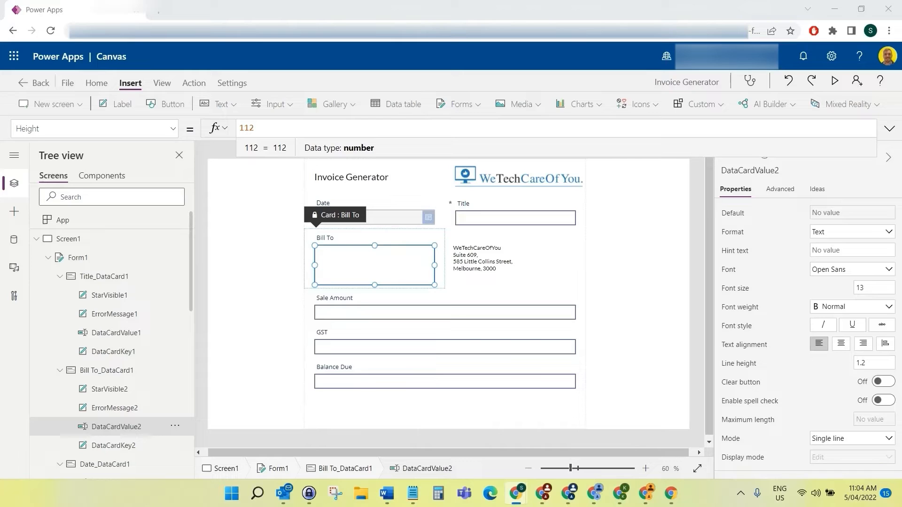
- Replace the Y formula of the Bill To text input with the fixed value 34
{"action": "left_click", "coordinate": [170, 133]}
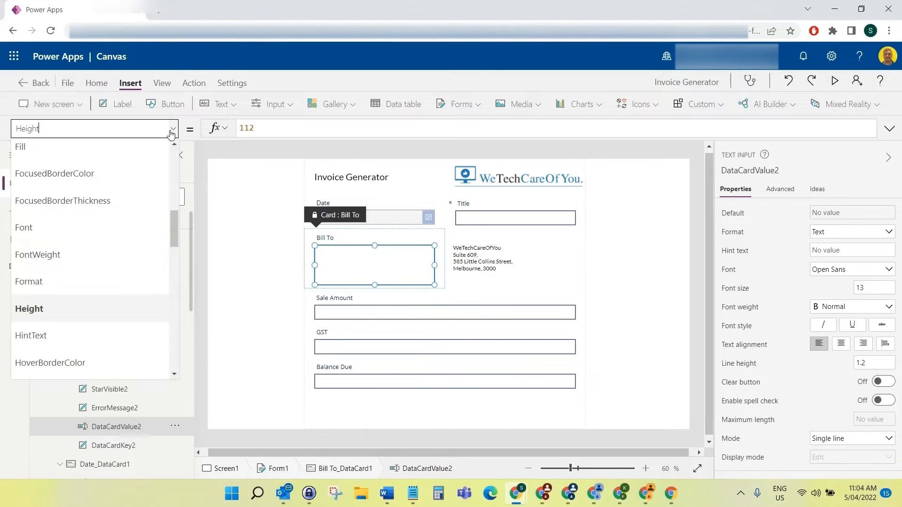
{"action": "scroll", "coordinate": [131, 294], "scroll_direction": "down", "scroll_amount": 15}
{"action": "left_click", "coordinate": [125, 364]}
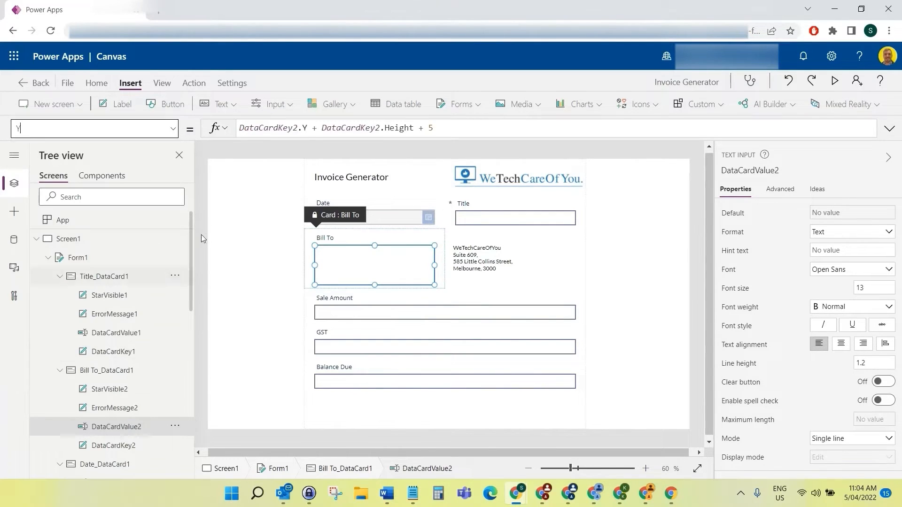
{"action": "double_click", "coordinate": [276, 128]}
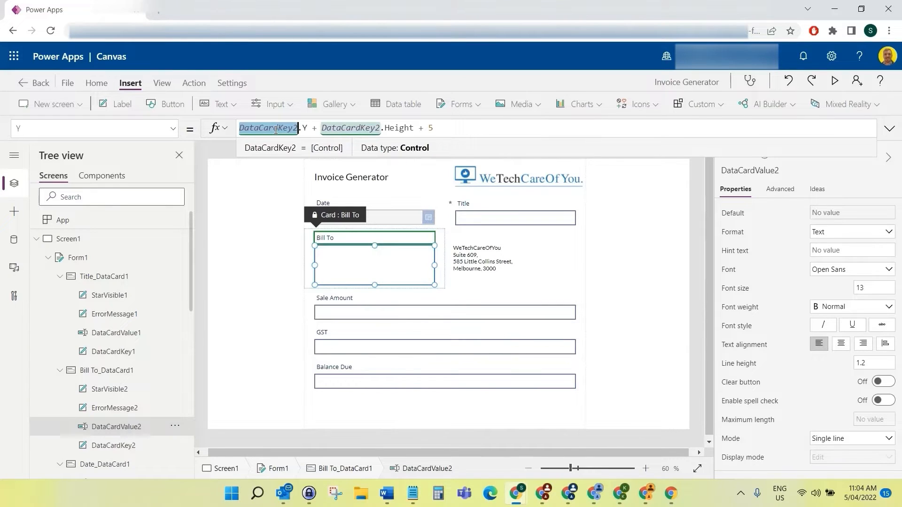
{"action": "key", "text": "ctrl+a"}
{"action": "type", "text": "34"}
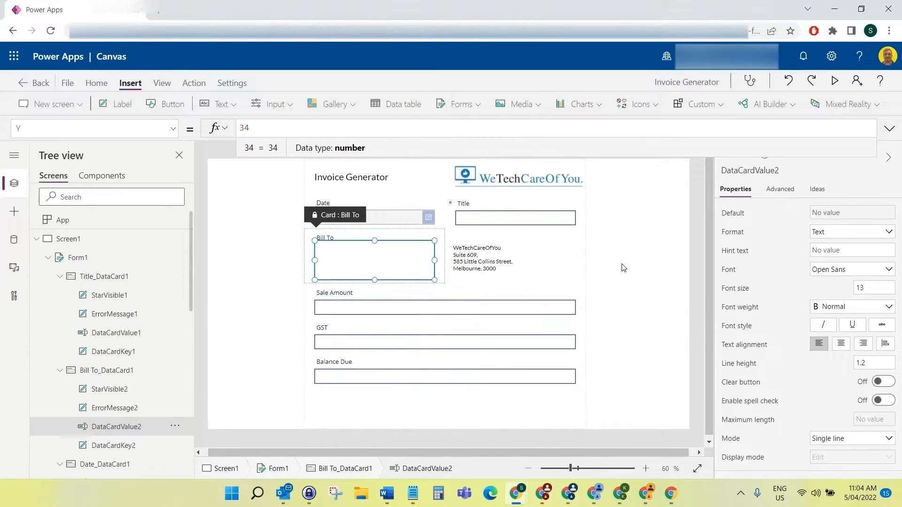
{"action": "left_click", "coordinate": [693, 248]}
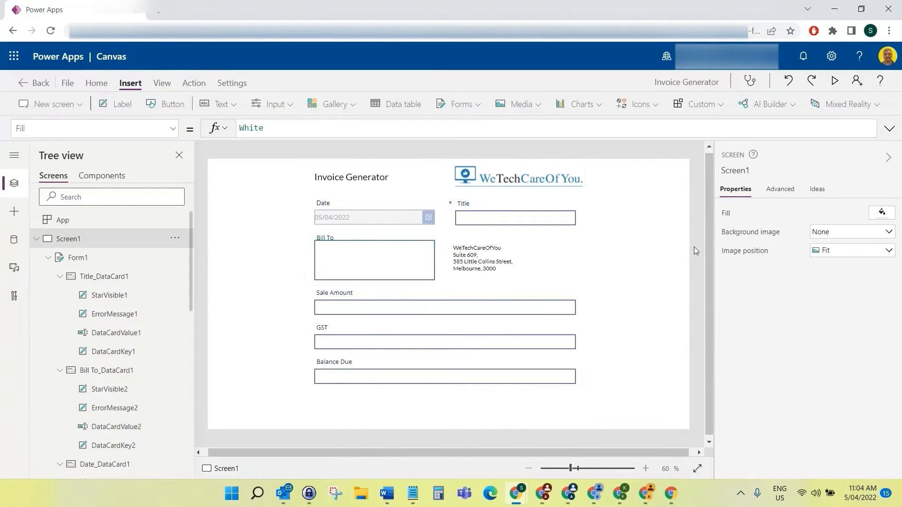
- Move the Bill To label to the upper edge of its card by setting its Y property to 0
{"action": "left_click", "coordinate": [339, 238]}
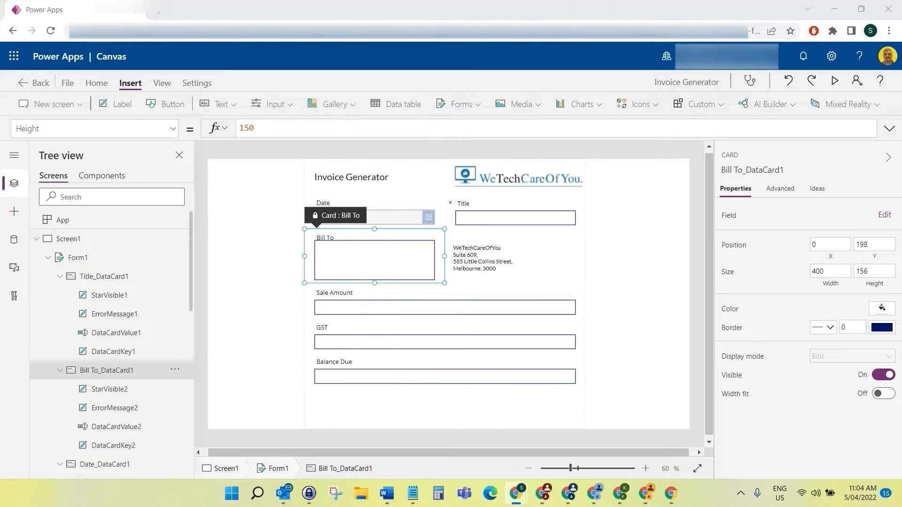
{"action": "left_click", "coordinate": [332, 238]}
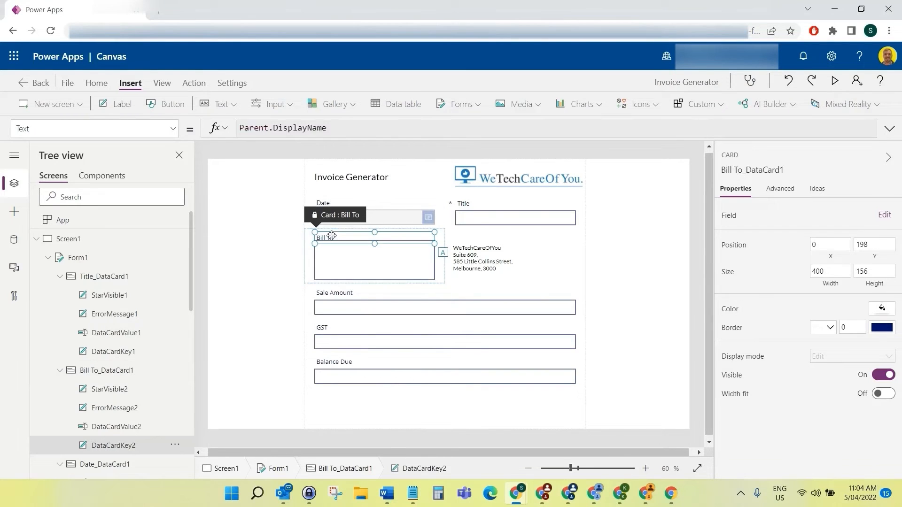
{"action": "left_click", "coordinate": [174, 129]}
{"action": "scroll", "coordinate": [113, 216], "scroll_direction": "up", "scroll_amount": 4}
{"action": "scroll", "coordinate": [103, 213], "scroll_direction": "up", "scroll_amount": 6}
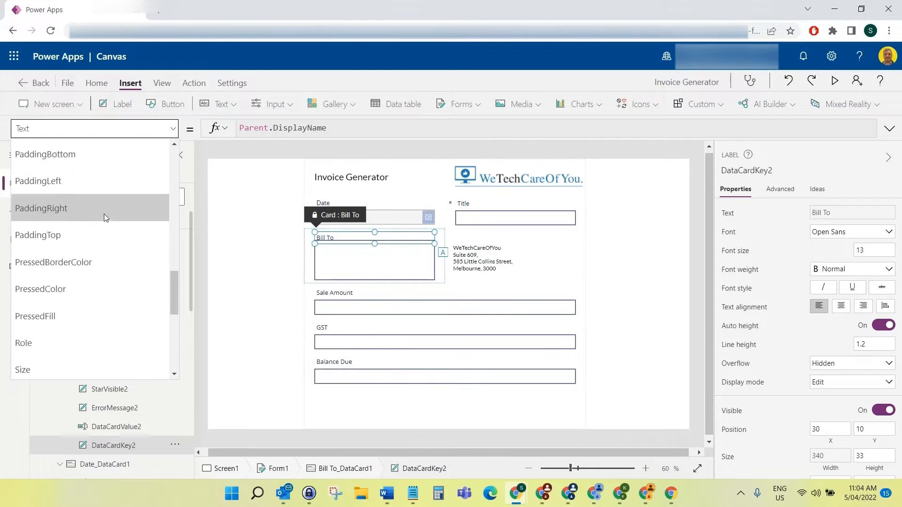
{"action": "left_click", "coordinate": [70, 252]}
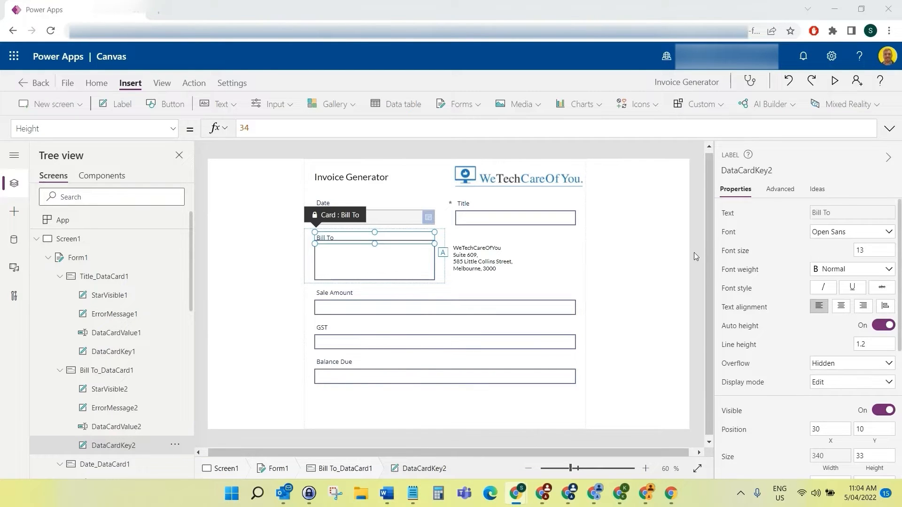
{"action": "left_click", "coordinate": [338, 230]}
{"action": "left_click", "coordinate": [145, 125]}
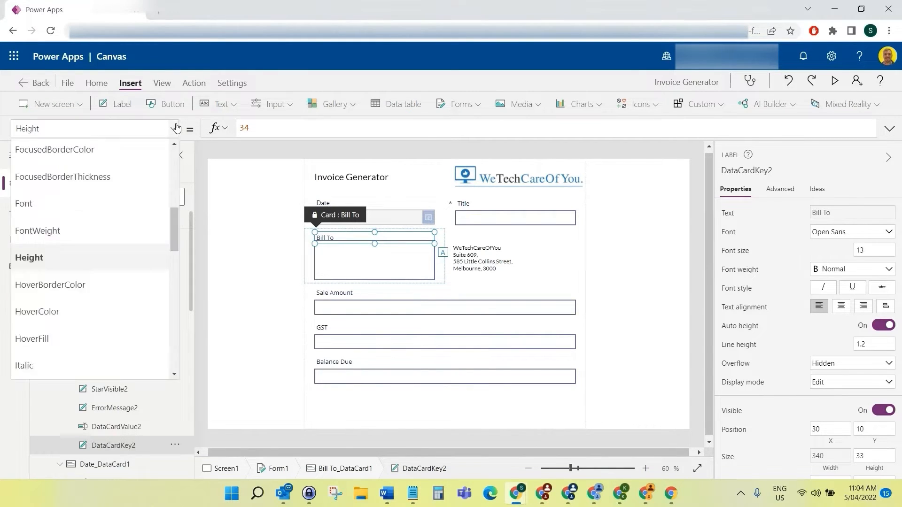
{"action": "scroll", "coordinate": [145, 277], "scroll_direction": "down", "scroll_amount": 10}
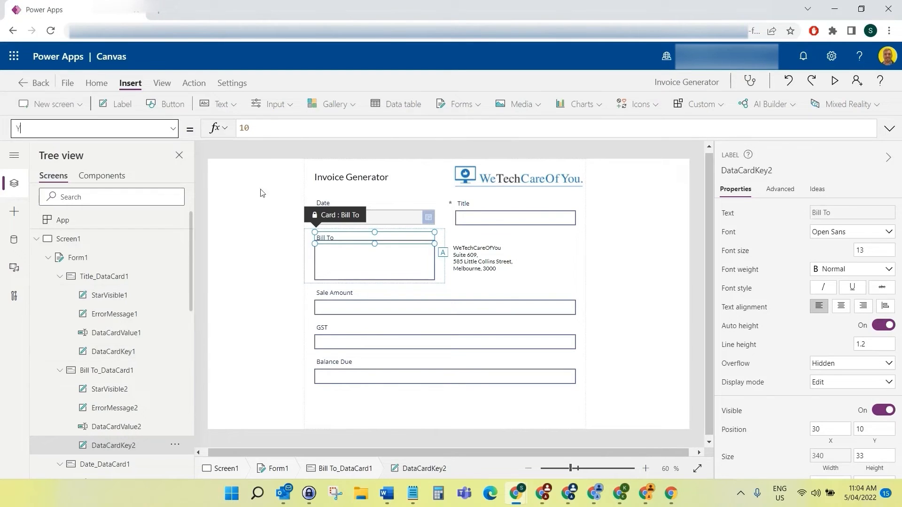
{"action": "left_click", "coordinate": [129, 360]}
{"action": "left_click", "coordinate": [269, 132]}
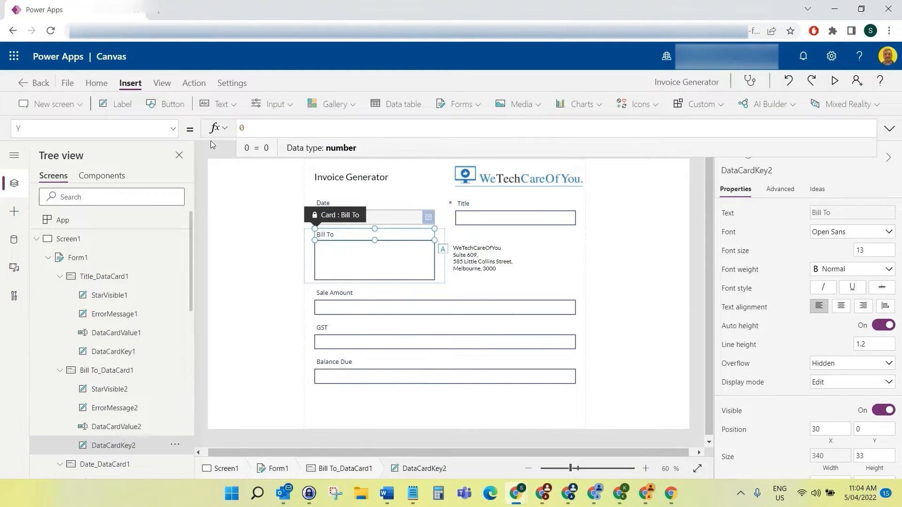
- Change the Bill To label's font to Lato
{"action": "left_click", "coordinate": [173, 128]}
{"action": "left_click", "coordinate": [85, 347]}
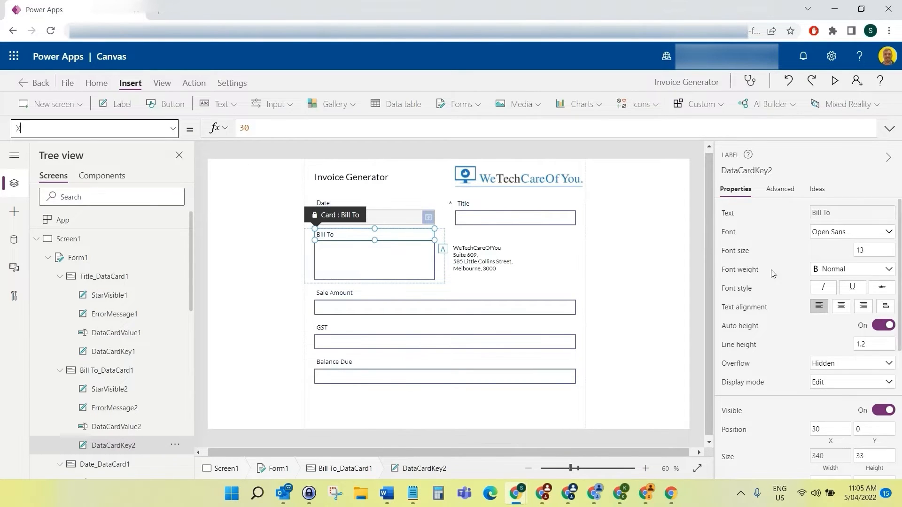
{"action": "left_click", "coordinate": [822, 237]}
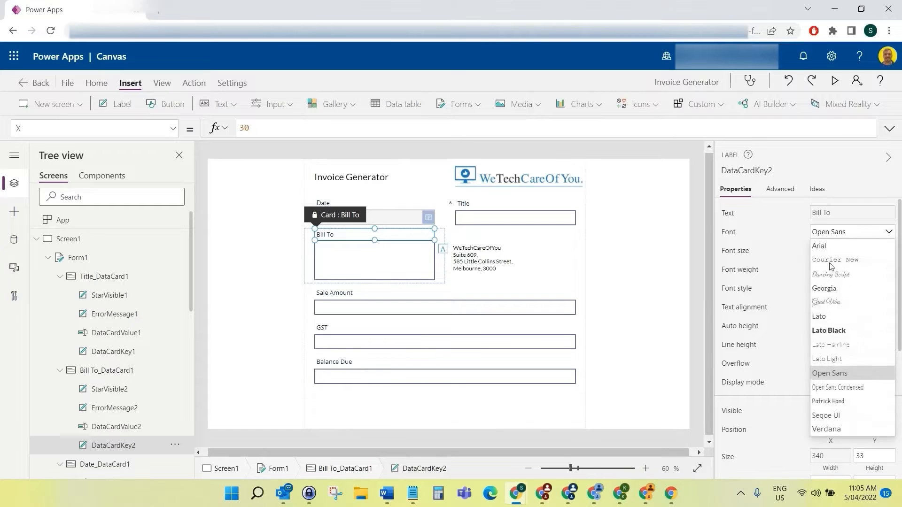
{"action": "left_click", "coordinate": [836, 319]}
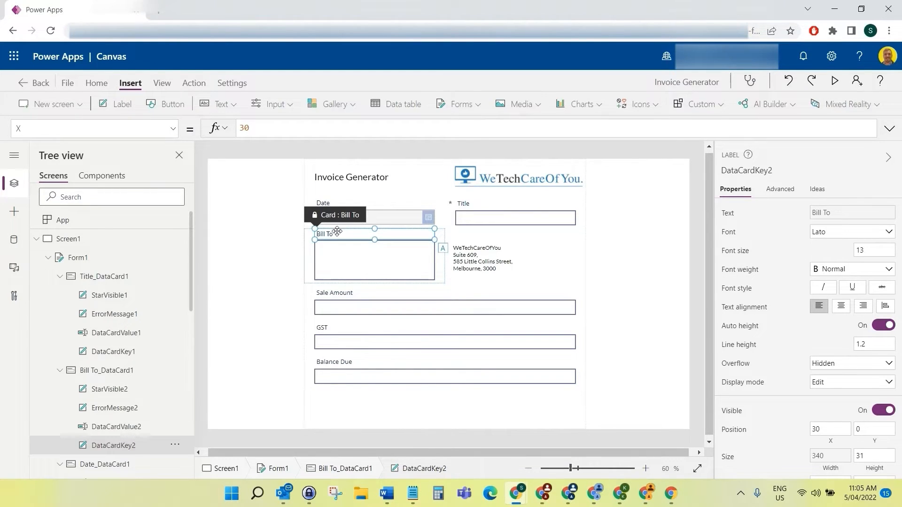
- Move the blank heading label in the custom card above the company address and stretch it to a height of about 25
{"action": "left_click", "coordinate": [492, 241]}
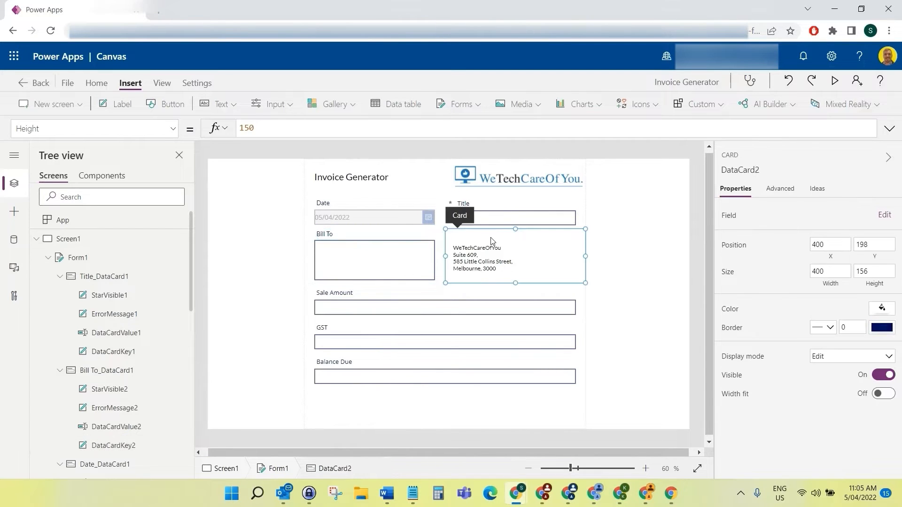
{"action": "left_click", "coordinate": [491, 241]}
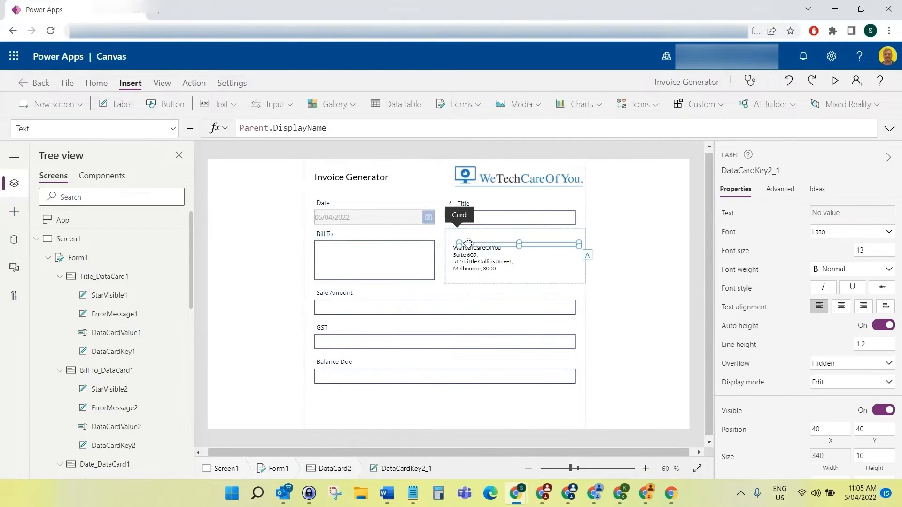
{"action": "left_click_drag", "start_coordinate": [468, 240], "coordinate": [470, 240]}
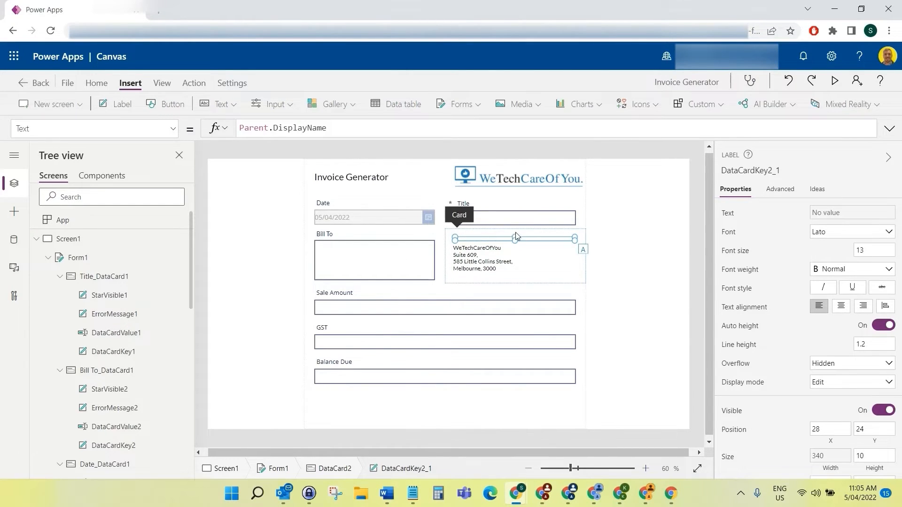
{"action": "left_click_drag", "start_coordinate": [516, 233], "coordinate": [515, 226]}
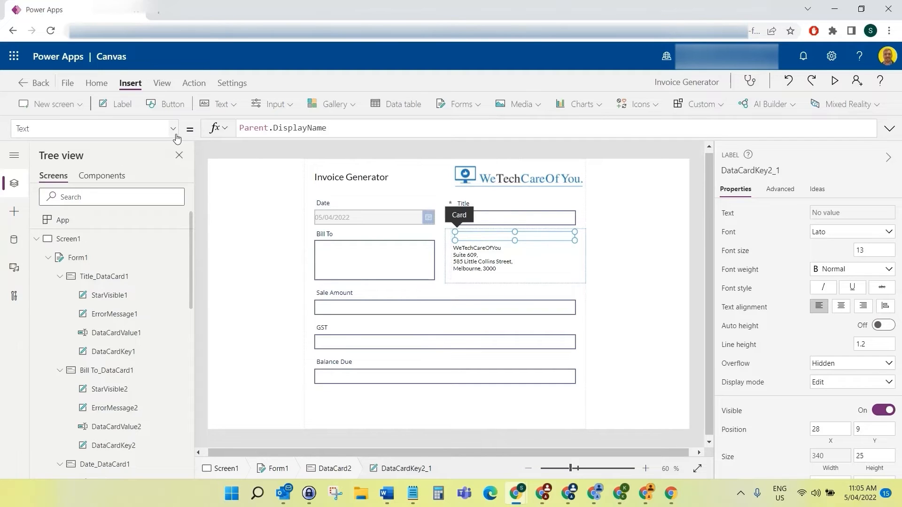
- Replace the heading label's Text formula in the custom card with "Vendor Details"
{"action": "left_click", "coordinate": [177, 139]}
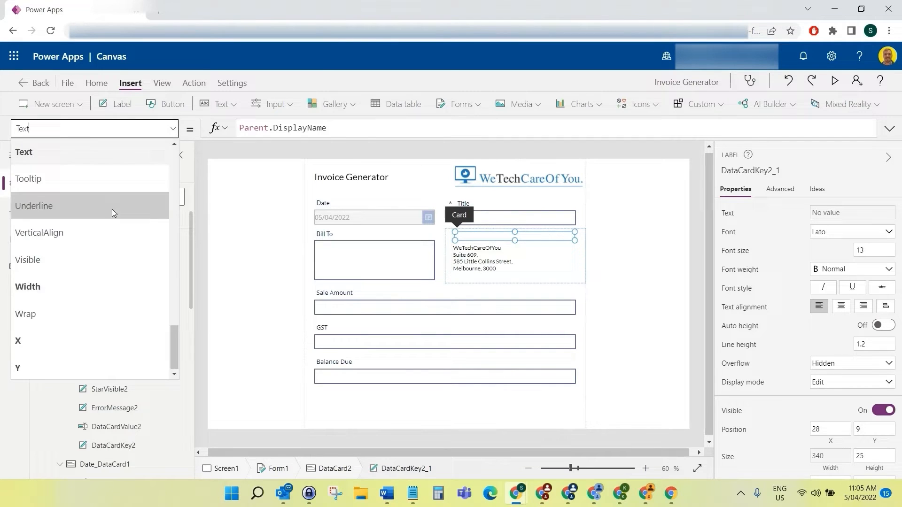
{"action": "left_click", "coordinate": [356, 130]}
{"action": "key", "text": "ctrl+a"}
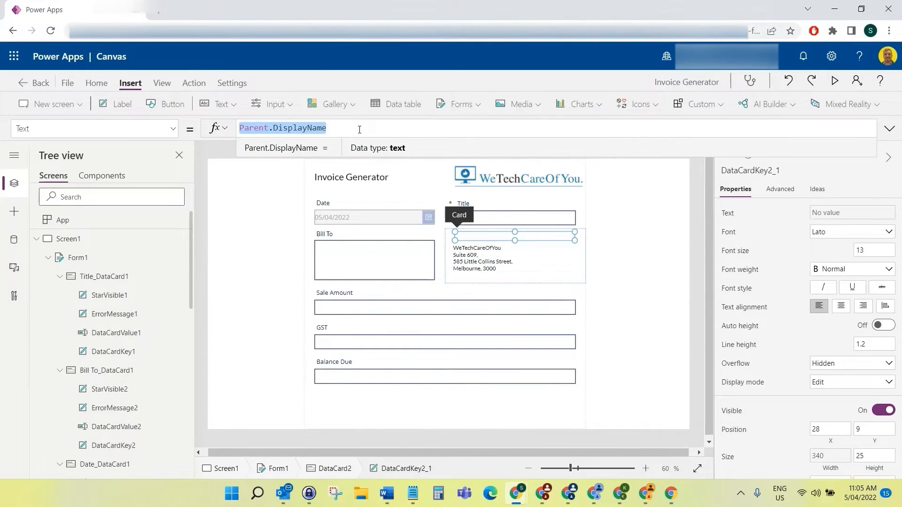
{"action": "type", "text": "Vendor Detai"}
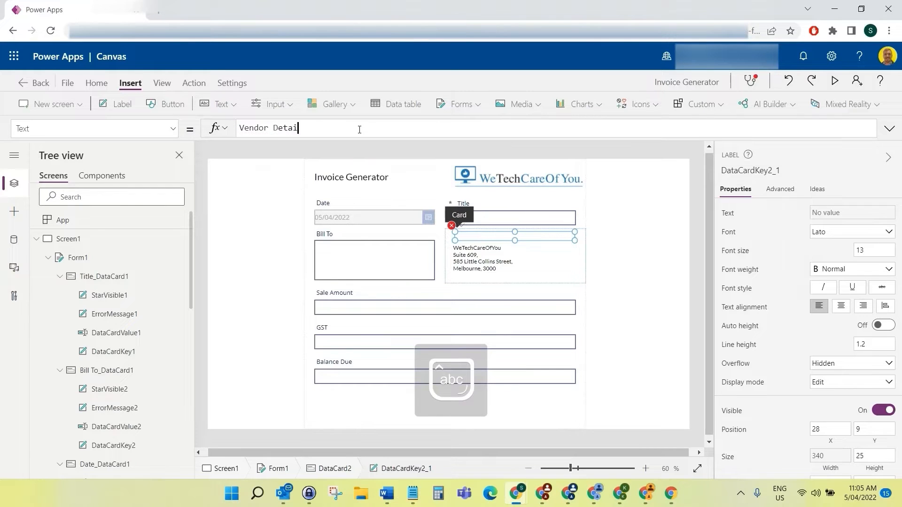
{"action": "type", "text": "ls\""}
{"action": "key", "text": "Home"}
{"action": "type", "text": "\""}
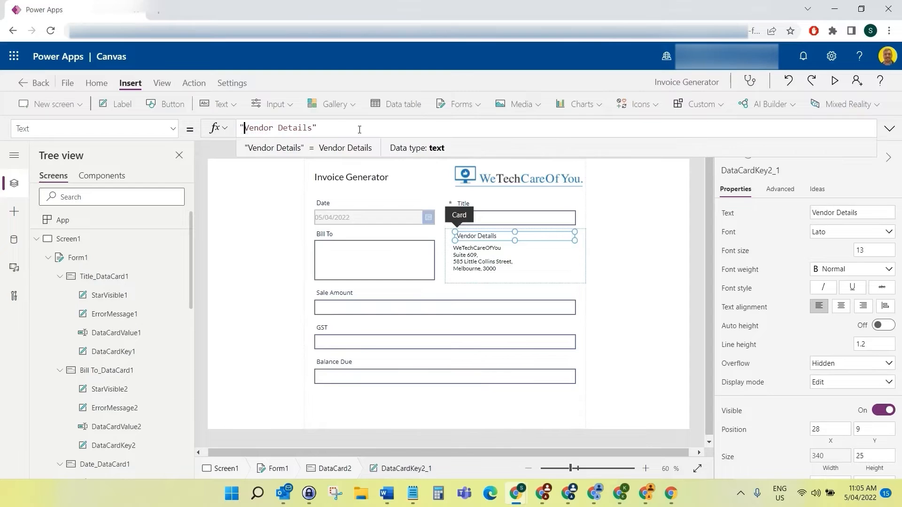
- Set the Height property of the Vendor Details label to 34
{"action": "left_click", "coordinate": [173, 128]}
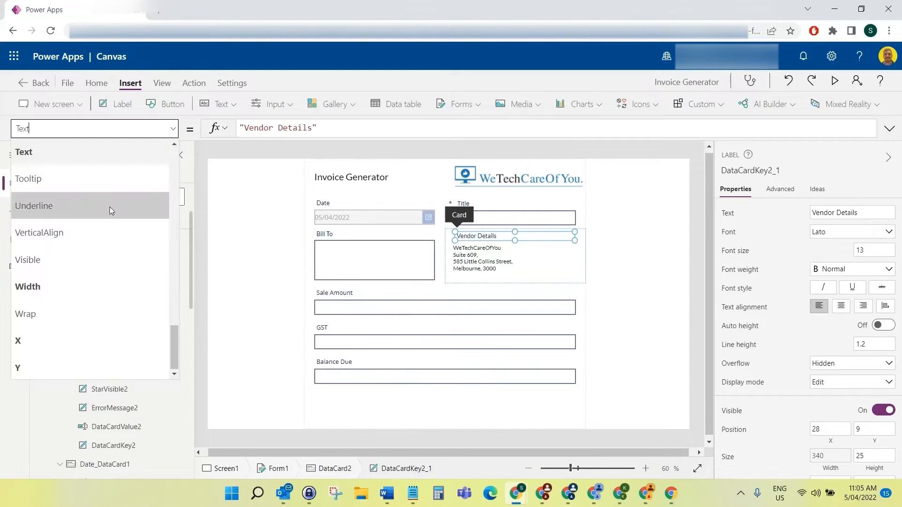
{"action": "scroll", "coordinate": [88, 262], "scroll_direction": "up", "scroll_amount": 10}
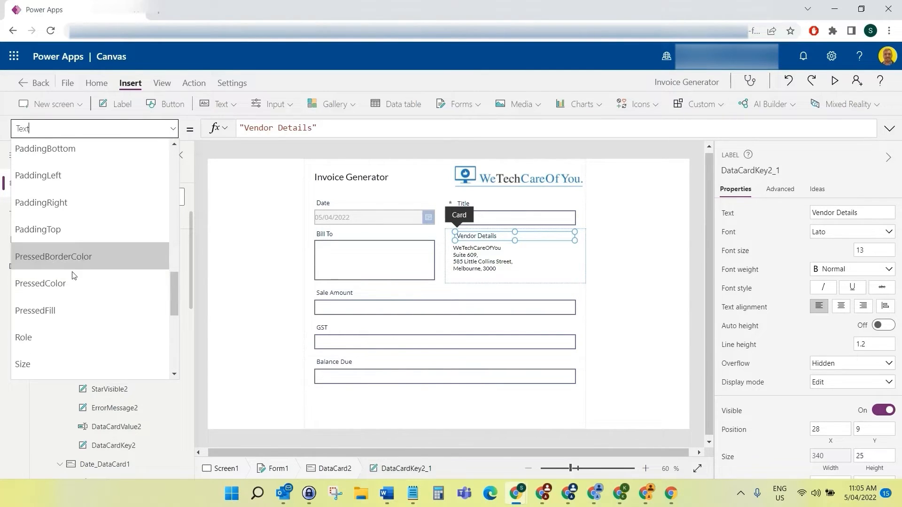
{"action": "left_click", "coordinate": [61, 199]}
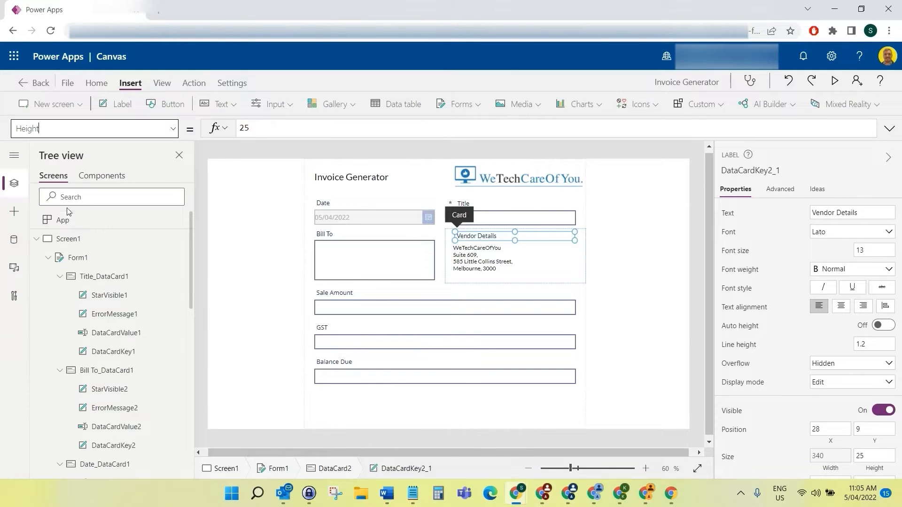
{"action": "left_click", "coordinate": [268, 128]}
{"action": "type", "text": "34"}
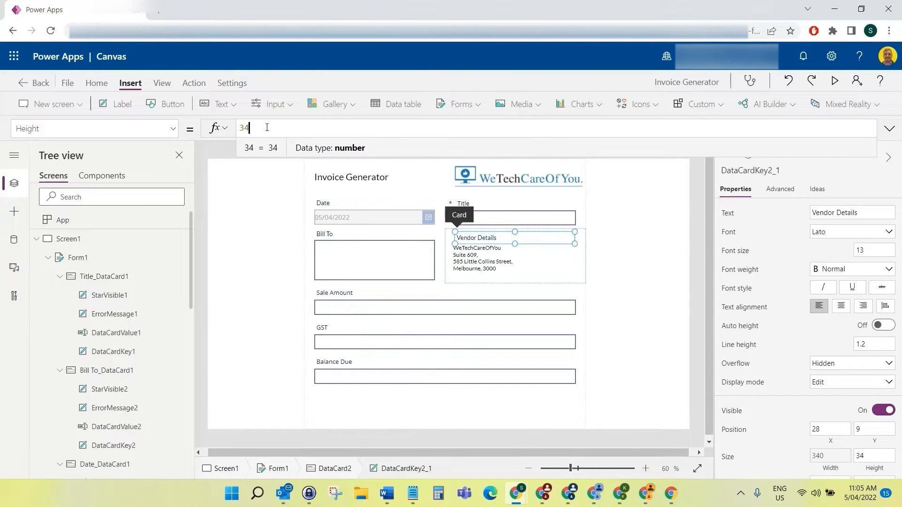
- Align the Vendor Details label with the Bill To label by setting its Y property to 0
{"action": "left_click", "coordinate": [171, 130]}
{"action": "scroll", "coordinate": [105, 282], "scroll_direction": "down", "scroll_amount": 10}
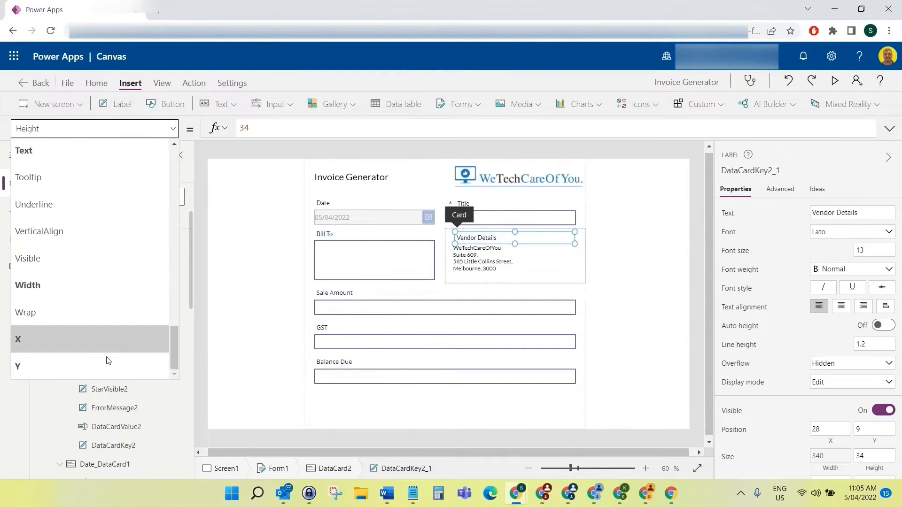
{"action": "left_click", "coordinate": [28, 365]}
{"action": "left_click", "coordinate": [261, 127]}
{"action": "type", "text": "0"}
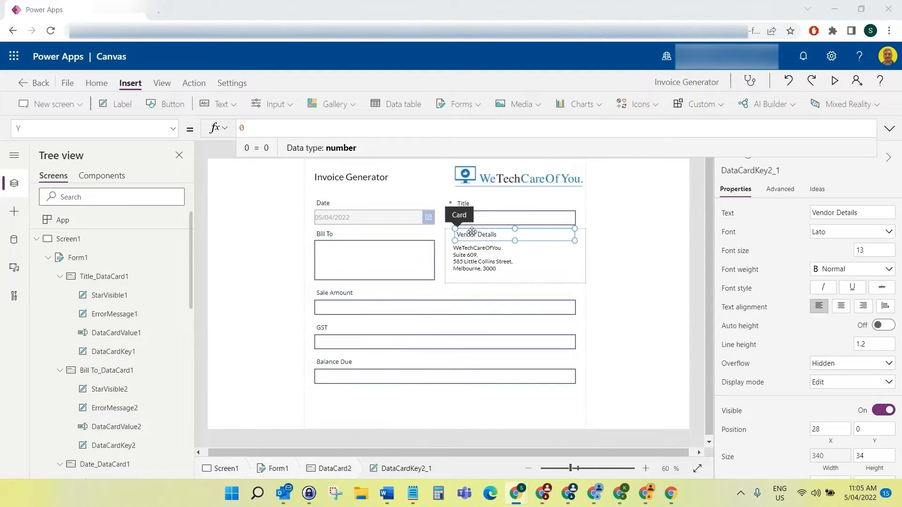
- Set the X property of the Vendor Details label to 30
{"action": "left_click", "coordinate": [471, 234]}
{"action": "left_click", "coordinate": [172, 128]}
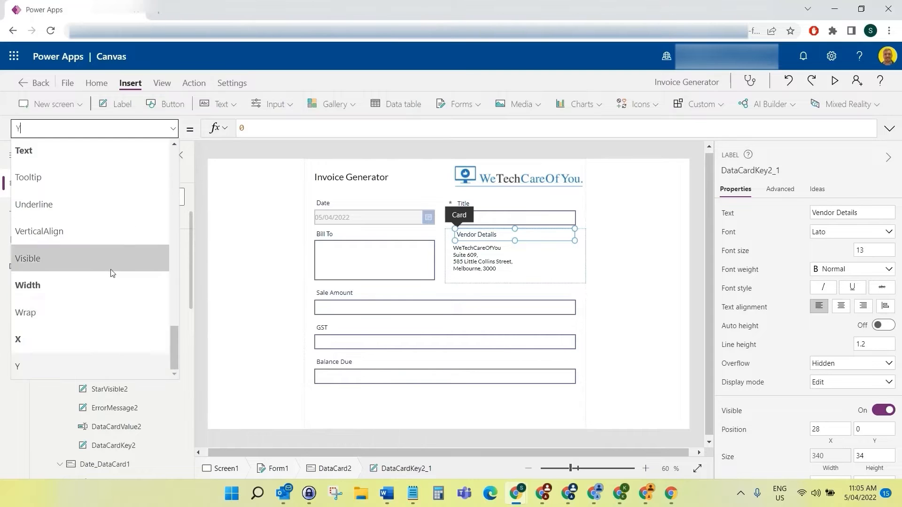
{"action": "left_click", "coordinate": [103, 335]}
{"action": "type", "text": "30"}
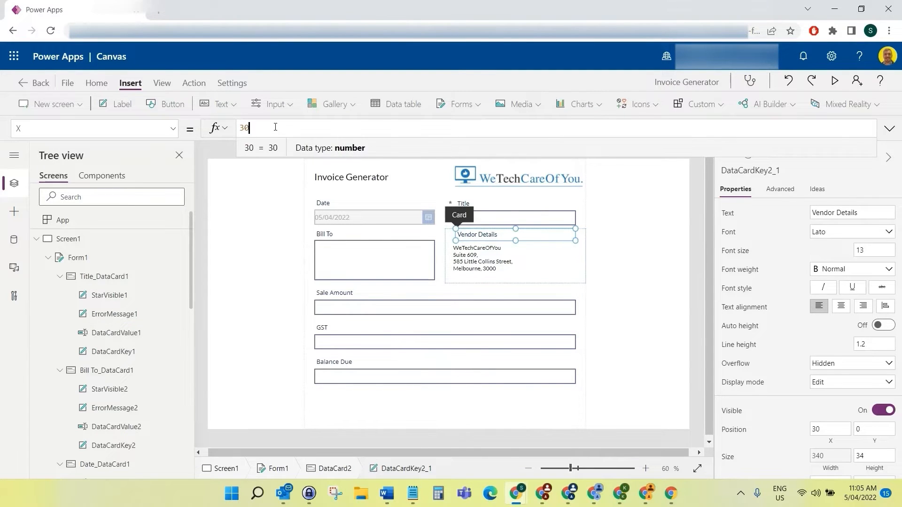
- Set the company address label's X property to 30 and check it against the X property of the Bill To input
{"action": "left_click", "coordinate": [467, 258]}
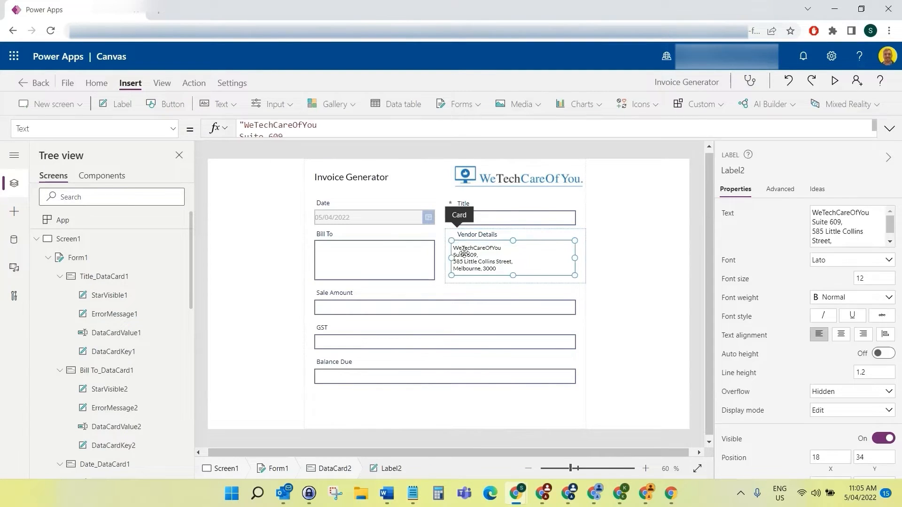
{"action": "left_click", "coordinate": [173, 128]}
{"action": "left_click", "coordinate": [100, 340]}
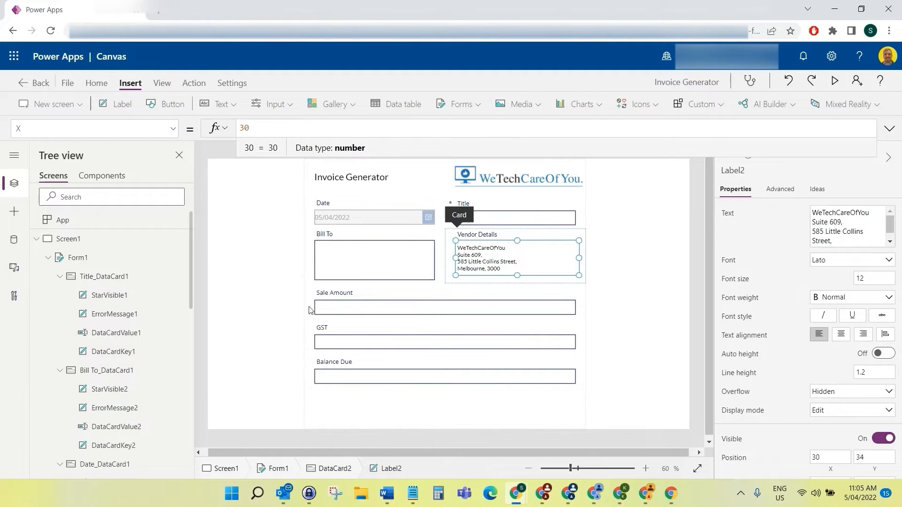
{"action": "left_click", "coordinate": [334, 258]}
{"action": "left_click", "coordinate": [334, 257]}
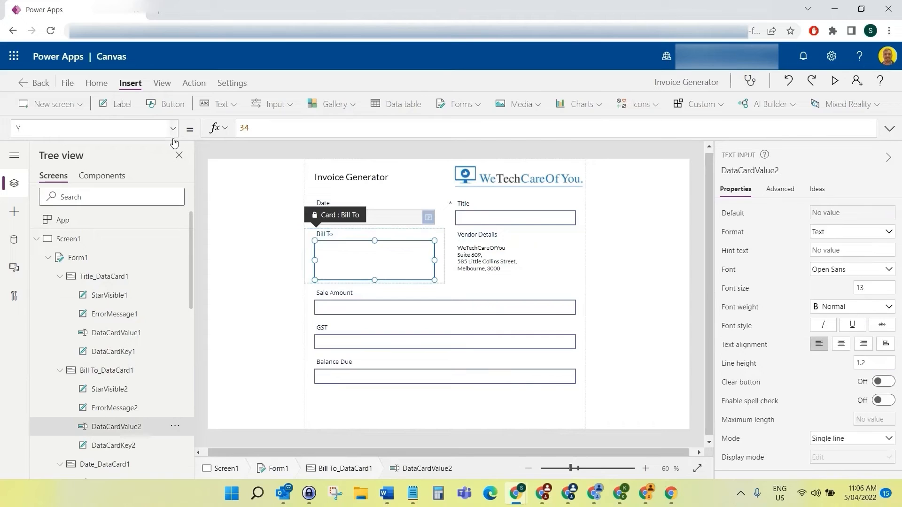
{"action": "left_click", "coordinate": [172, 128]}
{"action": "left_click", "coordinate": [110, 327]}
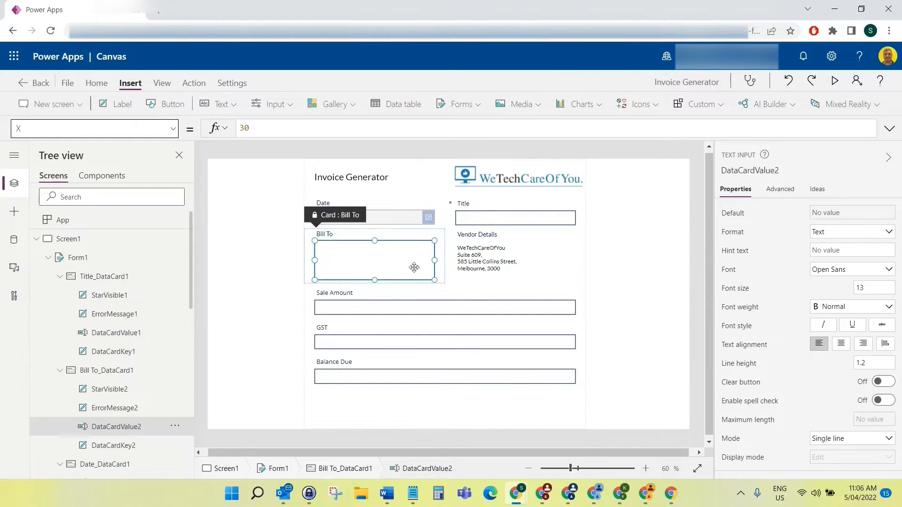
{"action": "left_click", "coordinate": [695, 255]}
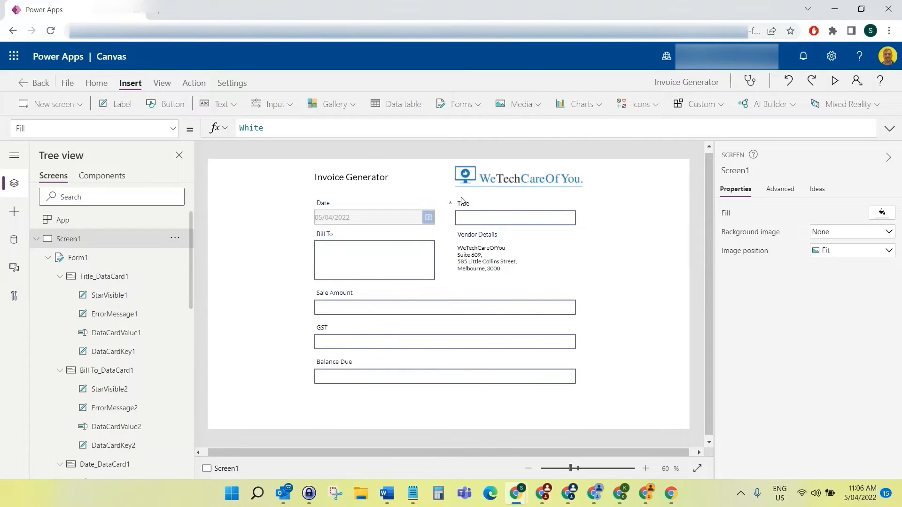
- Replace the Text formula of the Title card's heading label with "Invoice Number"
{"action": "left_click", "coordinate": [466, 209]}
{"action": "left_click", "coordinate": [466, 208]}
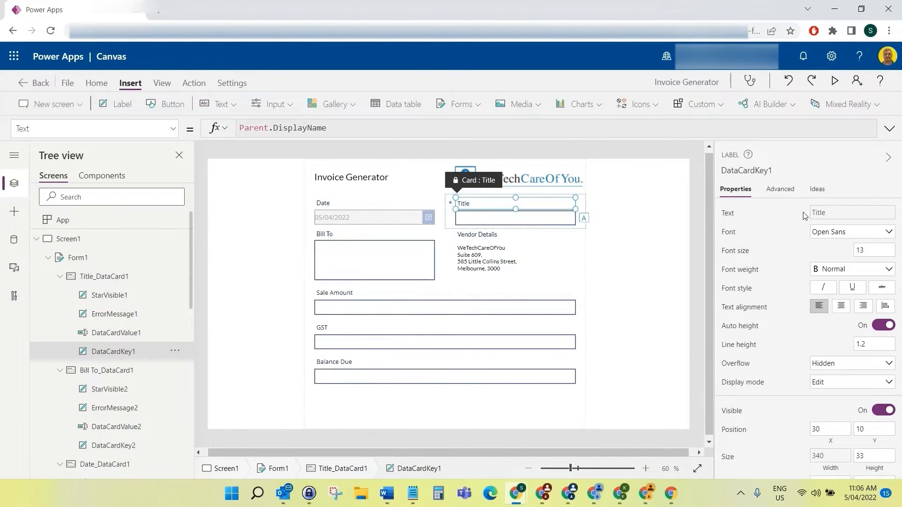
{"action": "left_click", "coordinate": [786, 193]}
{"action": "left_click", "coordinate": [749, 210]}
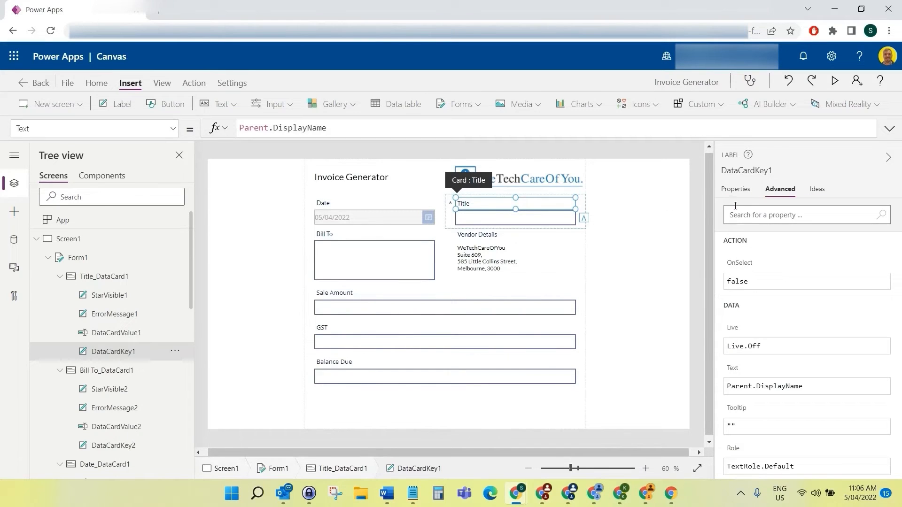
{"action": "left_click", "coordinate": [355, 128]}
{"action": "key", "text": "ctrl+a"}
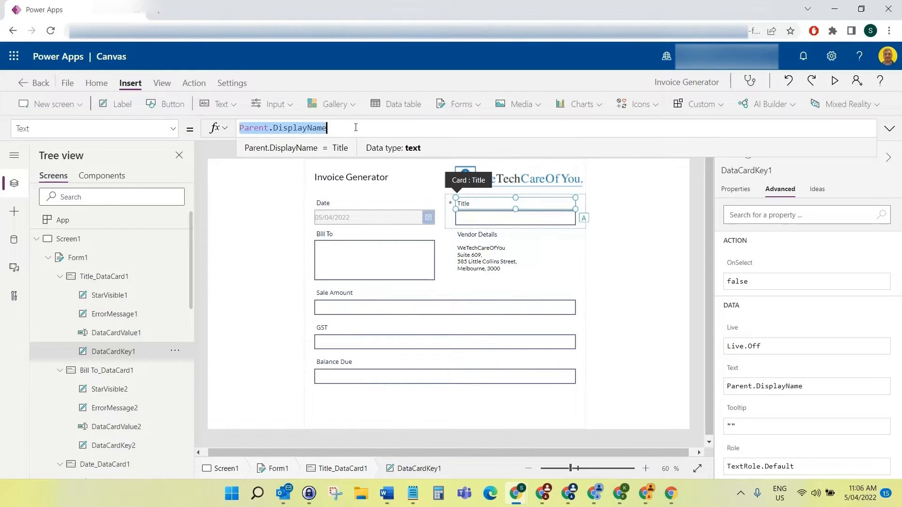
{"action": "type", "text": "\"Invoice "}
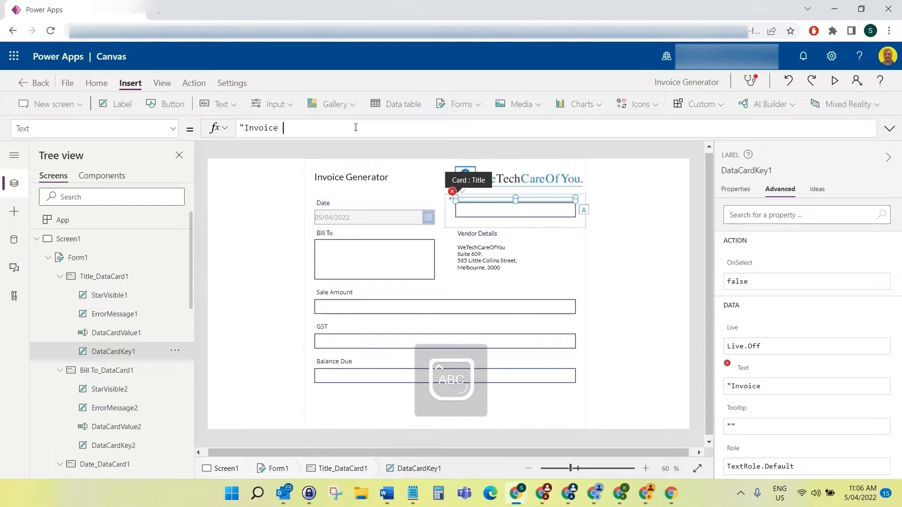
{"action": "type", "text": "Number:"}
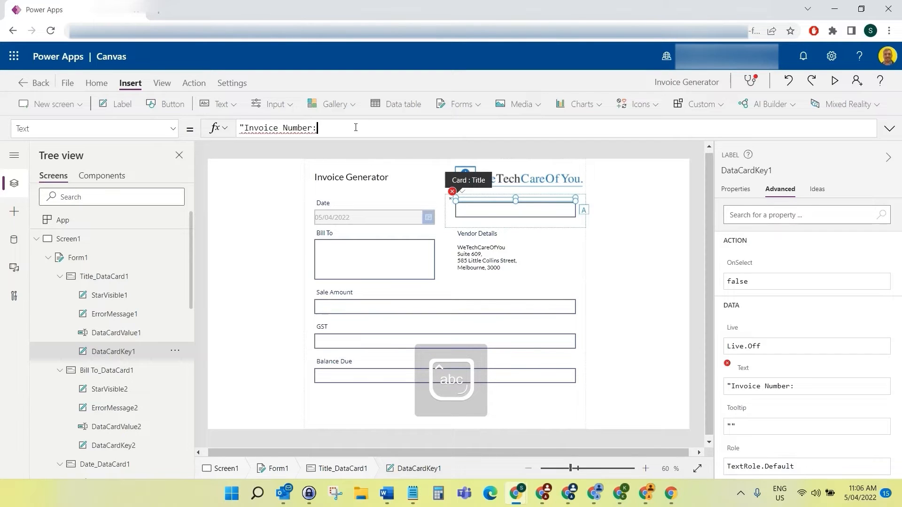
{"action": "key", "text": "BackSpace"}
{"action": "type", "text": "\""}
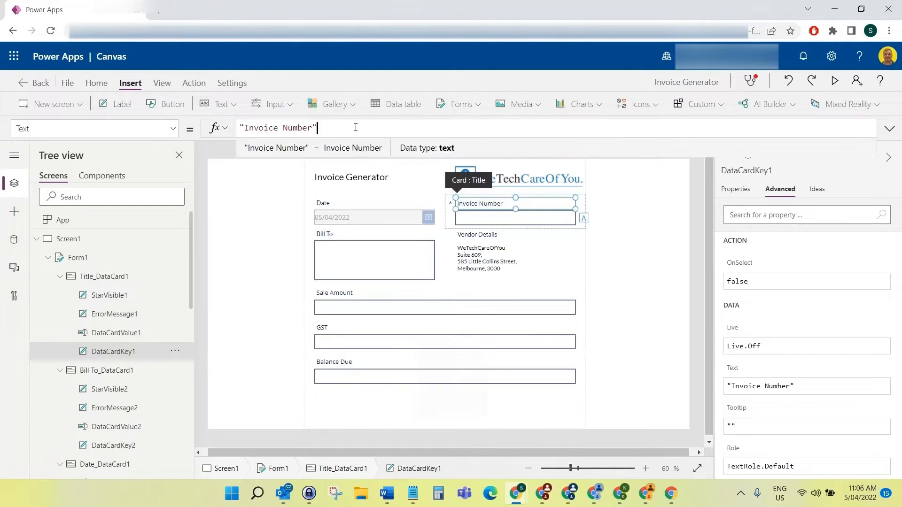
- Hide the required asterisk beside the Invoice Number label by setting its Visible property to false
{"action": "left_click", "coordinate": [450, 203]}
{"action": "left_click", "coordinate": [174, 130]}
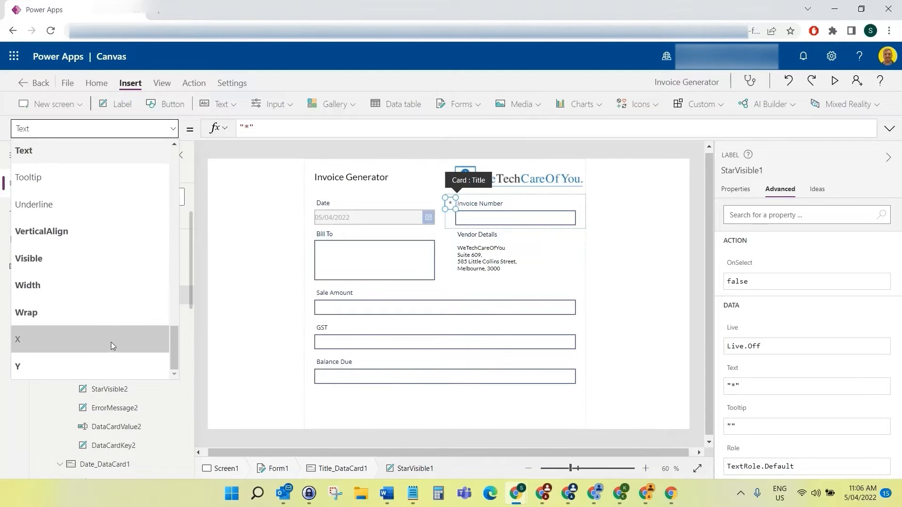
{"action": "left_click", "coordinate": [89, 254]}
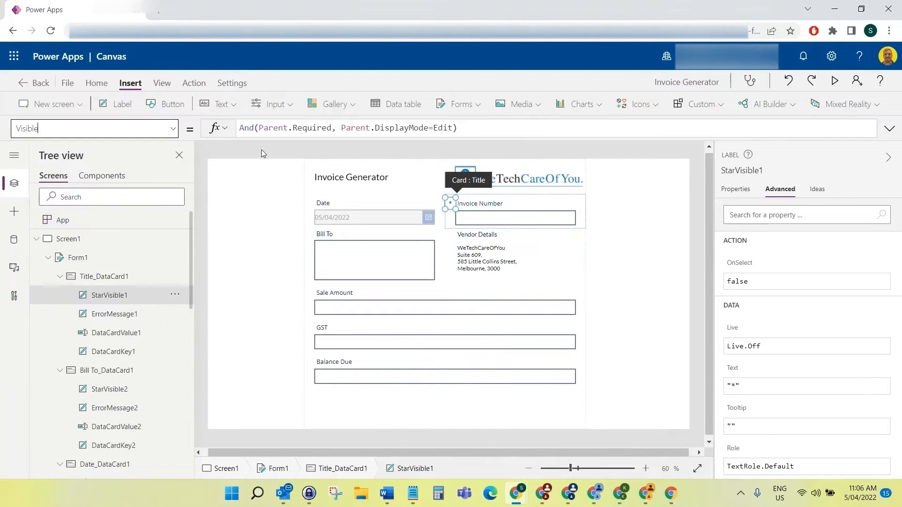
{"action": "left_click", "coordinate": [240, 129]}
{"action": "key", "text": "ctrl+a"}
{"action": "type", "text": "fal"}
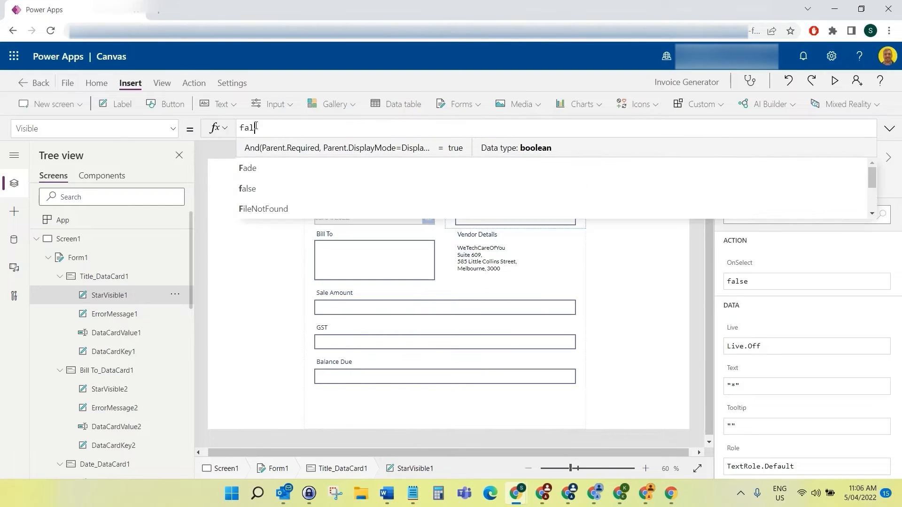
{"action": "type", "text": "se"}
{"action": "left_click", "coordinate": [690, 225]}
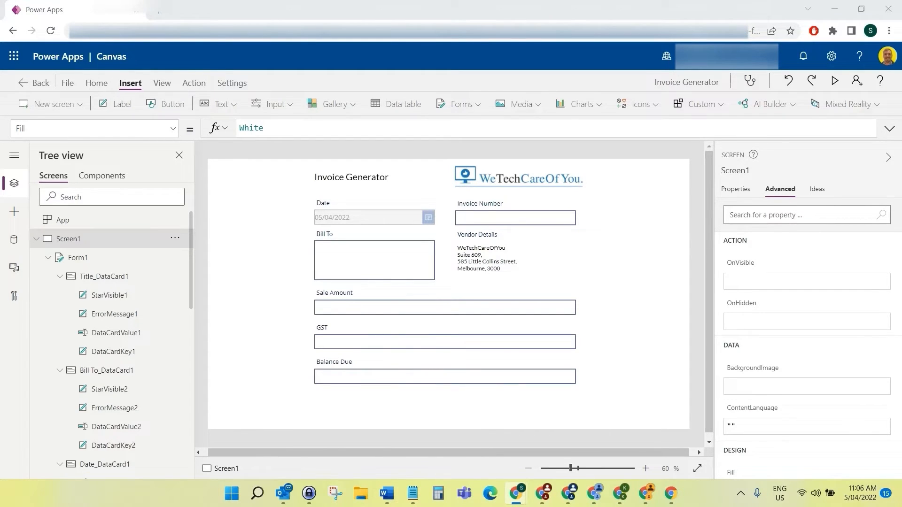
- Save a copy of the app to the cloud as "PRODUCTION - Invoice Generator" and return to the canvas editor
{"action": "left_click", "coordinate": [72, 88]}
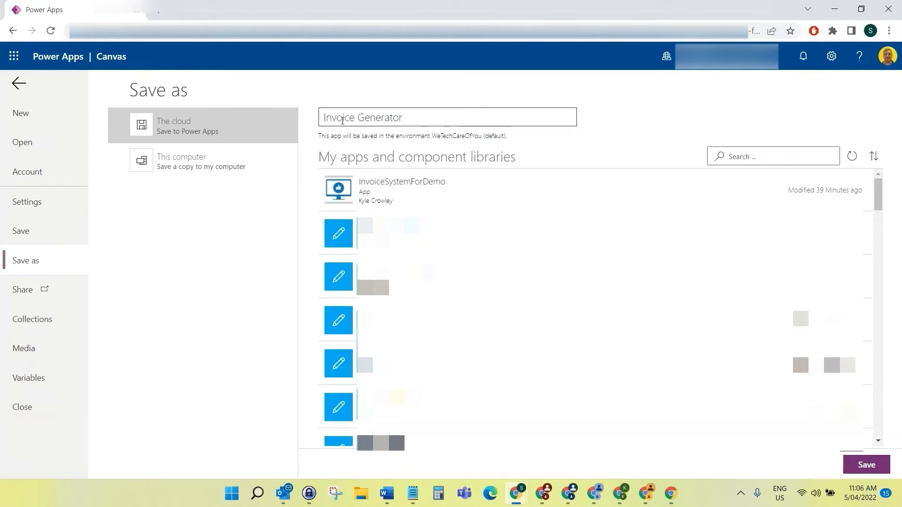
{"action": "left_click", "coordinate": [325, 117]}
{"action": "left_click", "coordinate": [422, 115]}
{"action": "type", "text": "PRODUCTION -"}
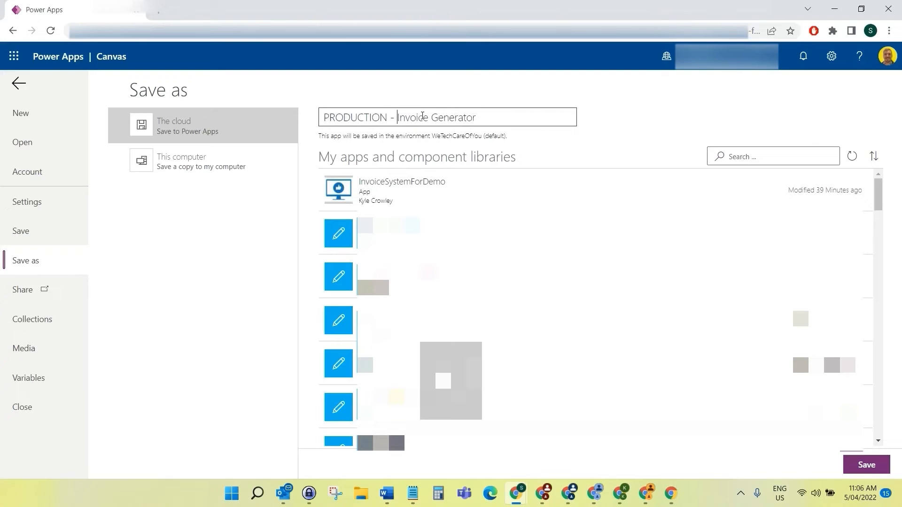
{"action": "left_click", "coordinate": [867, 464]}
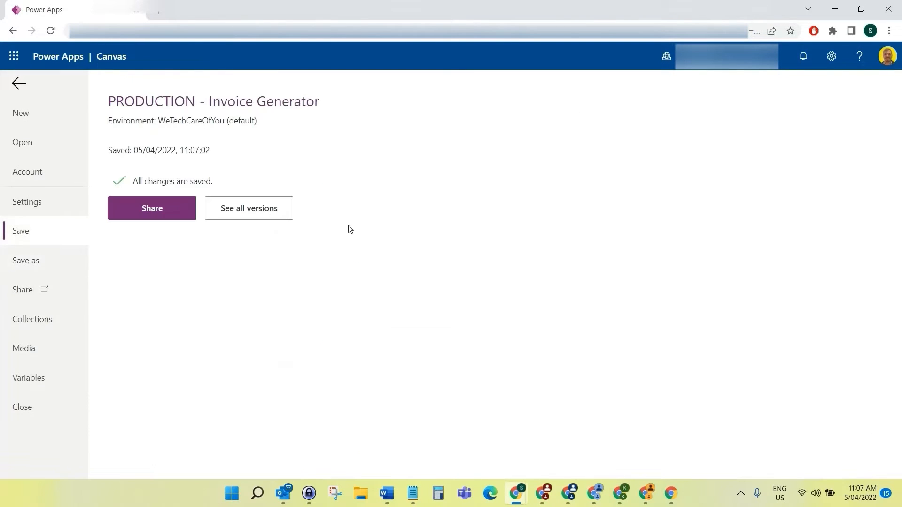
{"action": "left_click", "coordinate": [31, 81]}
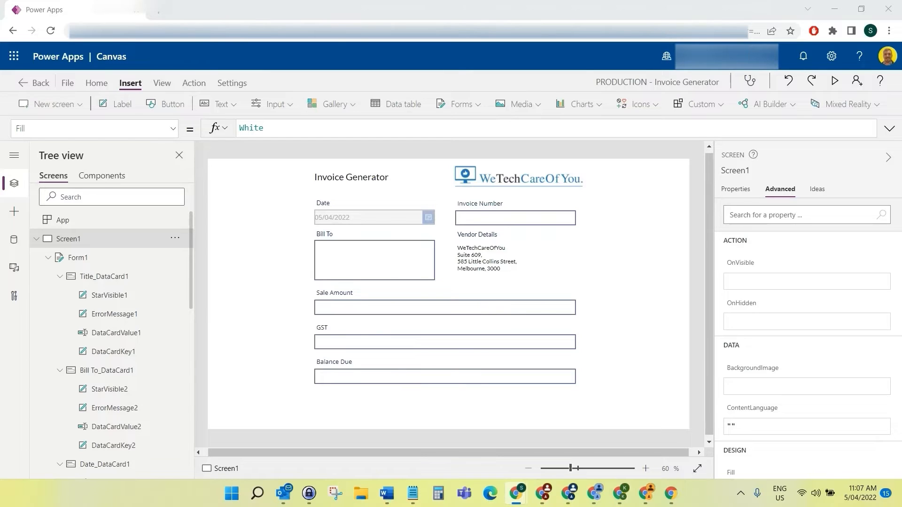
- Remove the date picker's border in the Date card by setting its BorderThickness to 0
{"action": "left_click", "coordinate": [399, 221]}
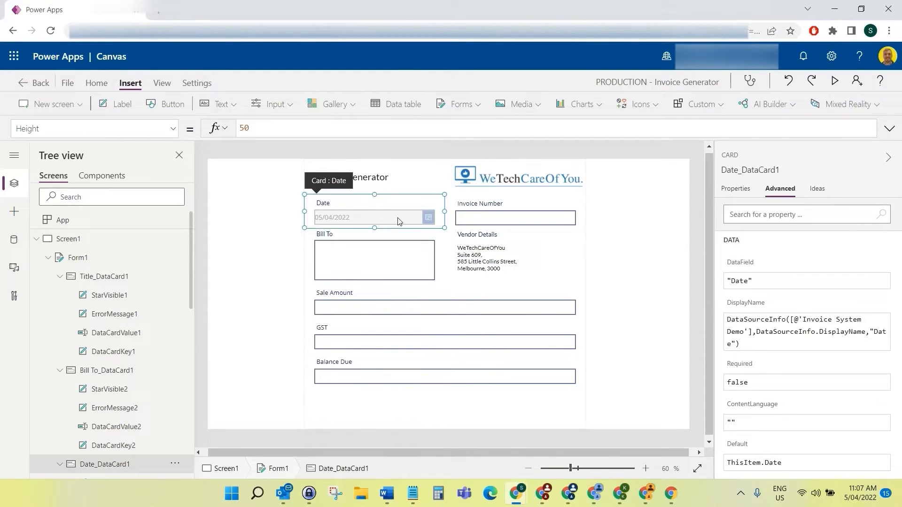
{"action": "left_click", "coordinate": [399, 221]}
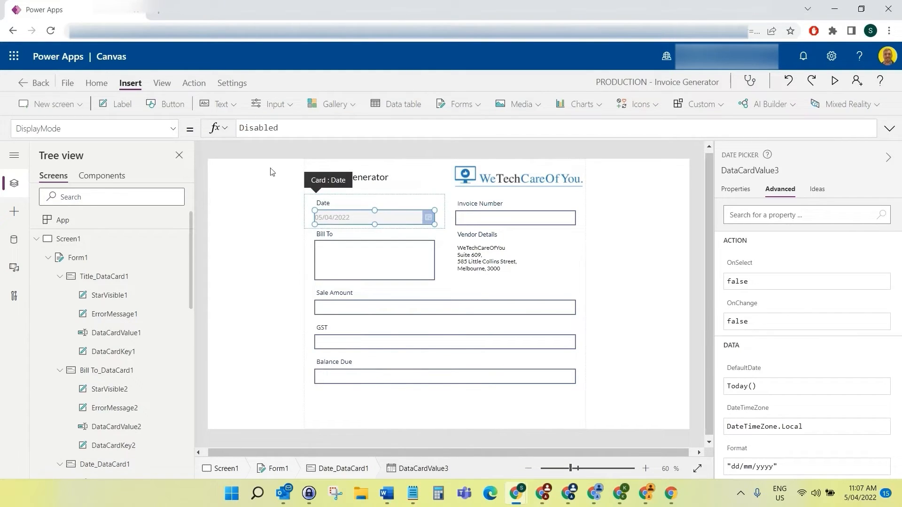
{"action": "left_click", "coordinate": [173, 128]}
{"action": "scroll", "coordinate": [115, 216], "scroll_direction": "up", "scroll_amount": 2}
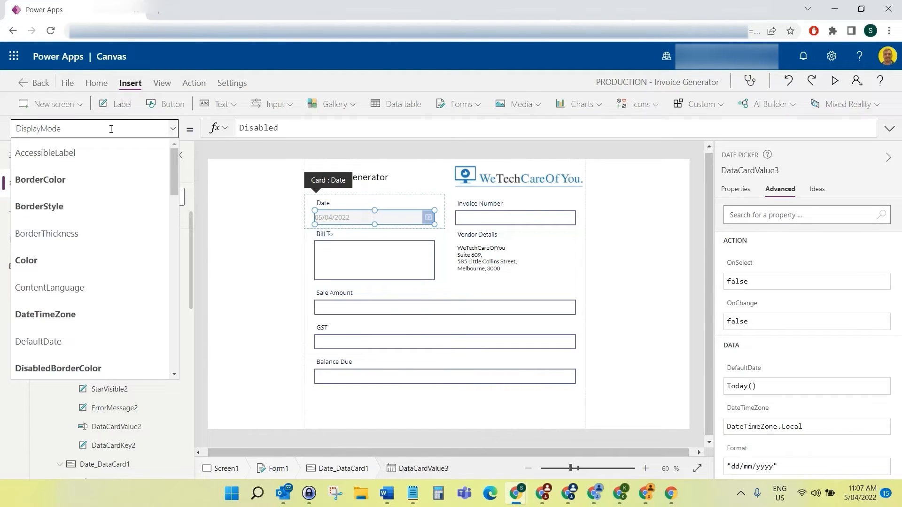
{"action": "left_click", "coordinate": [71, 232]}
{"action": "left_click", "coordinate": [289, 129]}
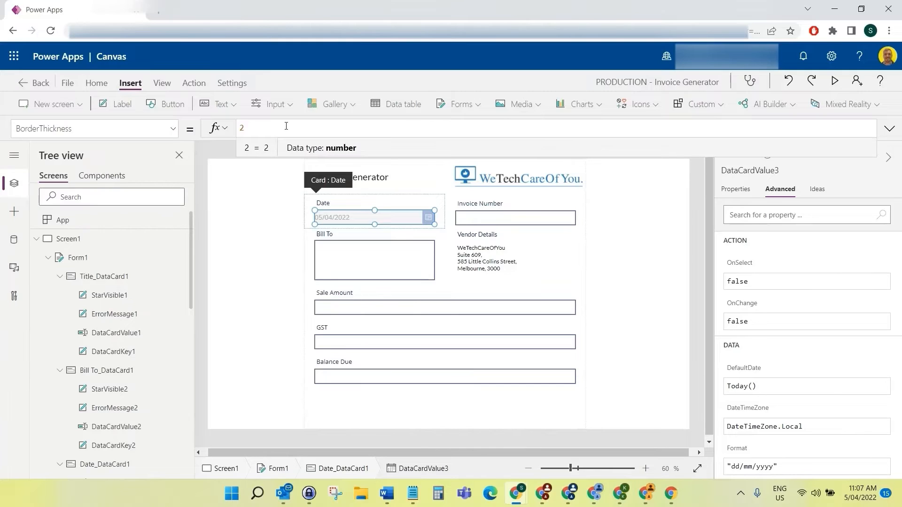
{"action": "key", "text": "BackSpace"}
{"action": "type", "text": "0"}
- Set the BorderThickness of the Invoice Number text input to 0
{"action": "left_click", "coordinate": [517, 216]}
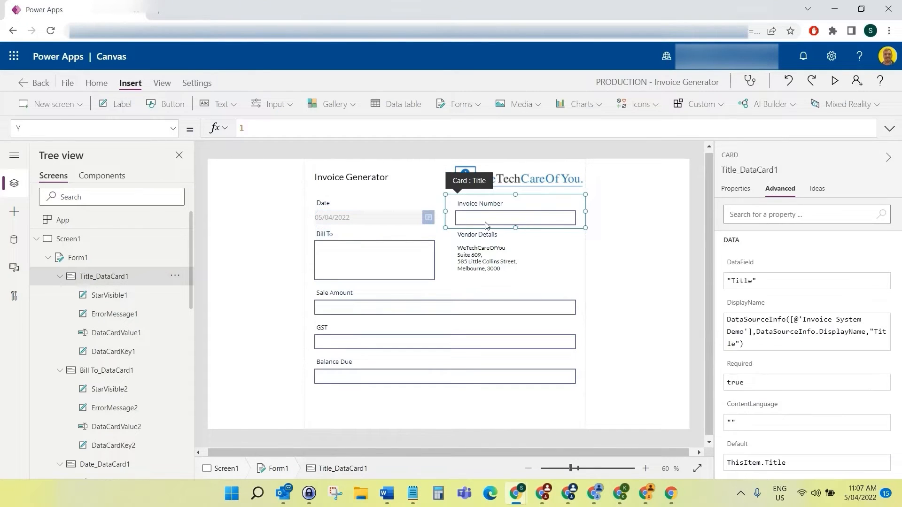
{"action": "left_click", "coordinate": [487, 219]}
{"action": "left_click", "coordinate": [165, 132]}
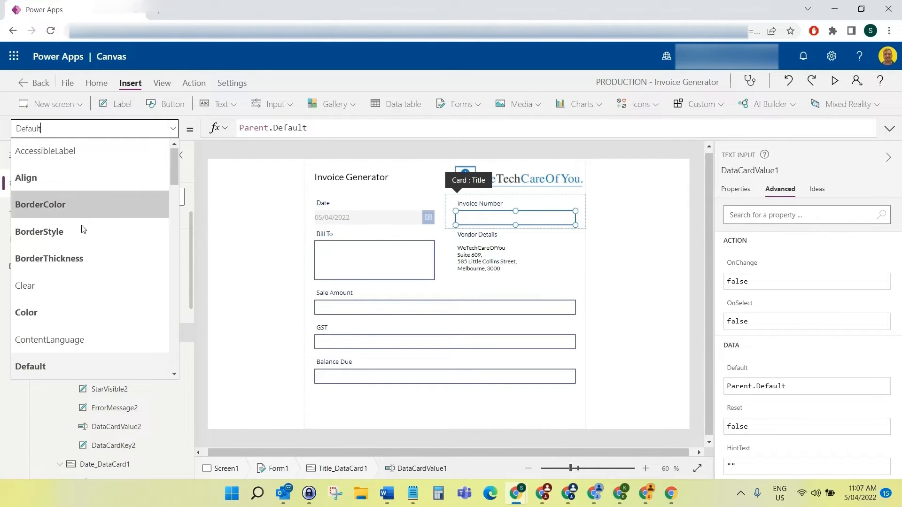
{"action": "left_click", "coordinate": [71, 258]}
{"action": "left_click", "coordinate": [267, 129]}
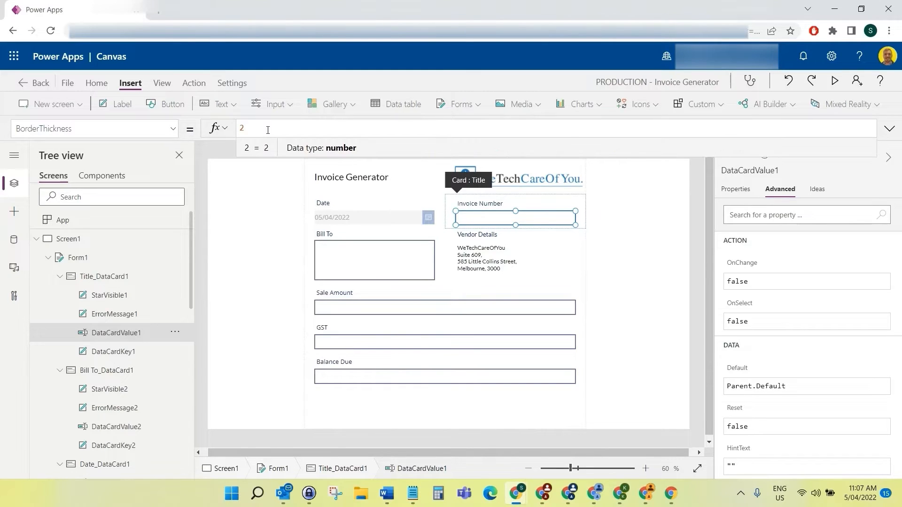
{"action": "key", "text": "BackSpace"}
{"action": "type", "text": "0"}
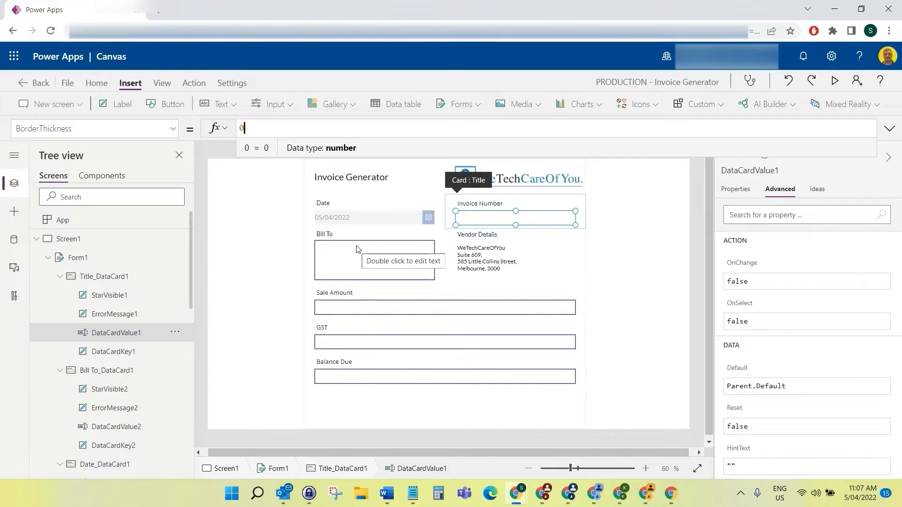
- Set the BorderThickness of the Bill To text input to 0
{"action": "left_click", "coordinate": [389, 270]}
{"action": "left_click", "coordinate": [389, 264]}
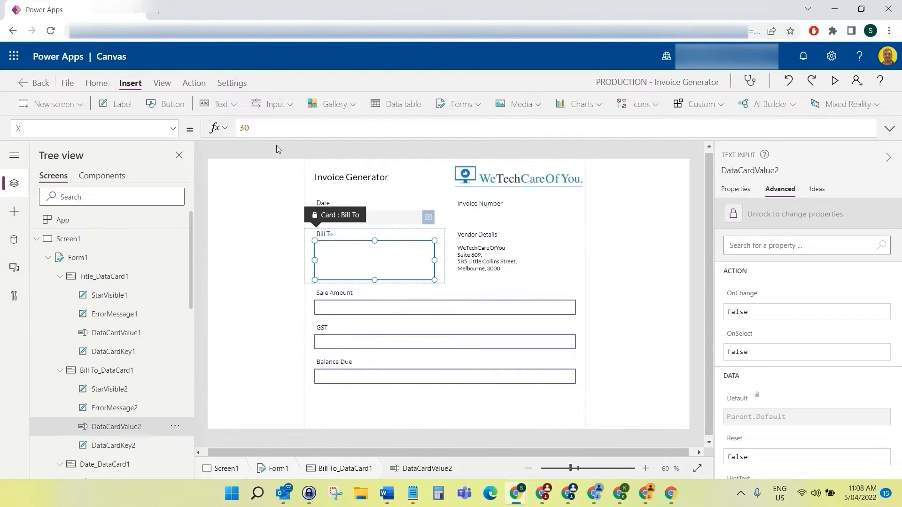
{"action": "left_click", "coordinate": [173, 129]}
{"action": "scroll", "coordinate": [138, 176], "scroll_direction": "up", "scroll_amount": 15}
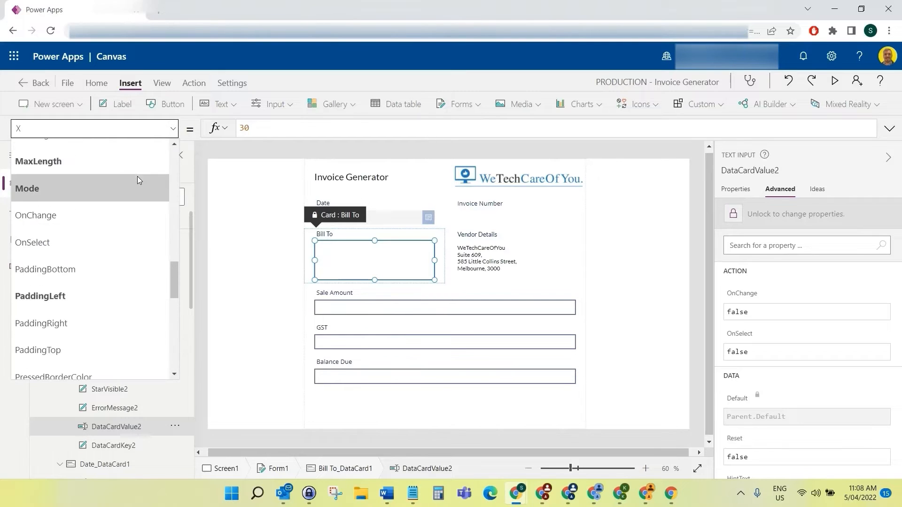
{"action": "scroll", "coordinate": [117, 225], "scroll_direction": "up", "scroll_amount": 5}
{"action": "left_click", "coordinate": [111, 258]}
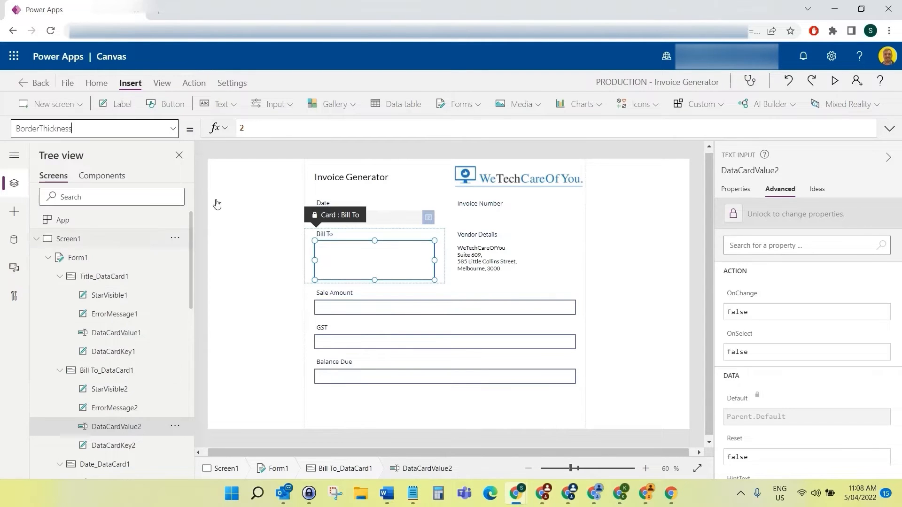
{"action": "left_click", "coordinate": [288, 129]}
{"action": "key", "text": "BackSpace"}
{"action": "type", "text": "0"}
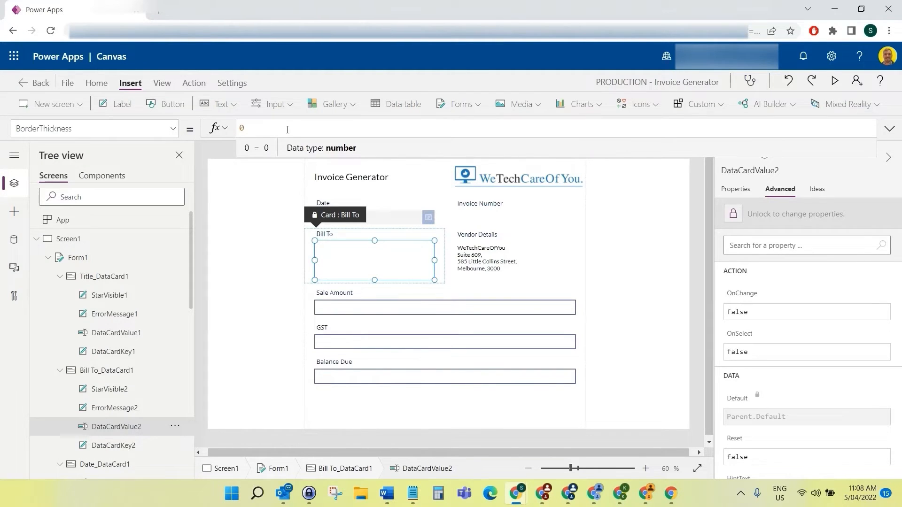
- Remove the border of the Sale Amount text input by setting its BorderThickness to 0
{"action": "left_click", "coordinate": [371, 312]}
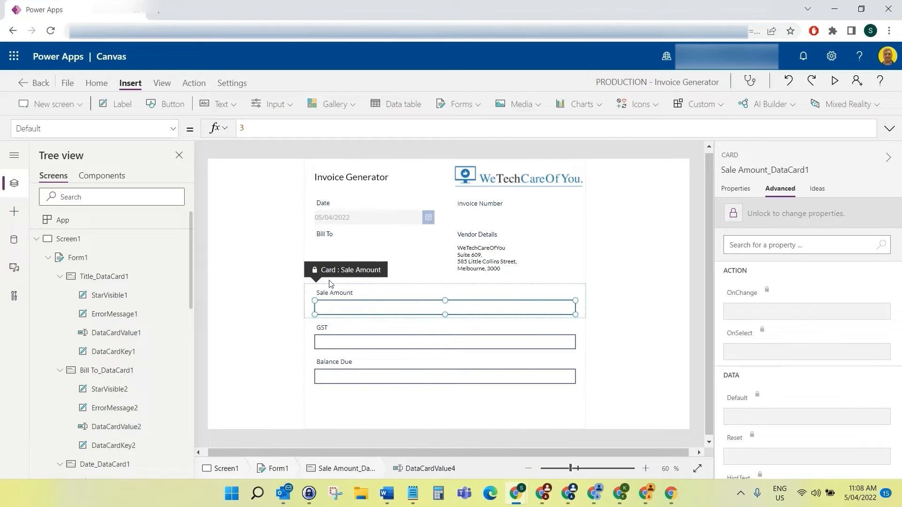
{"action": "left_click", "coordinate": [172, 128]}
{"action": "left_click", "coordinate": [113, 257]}
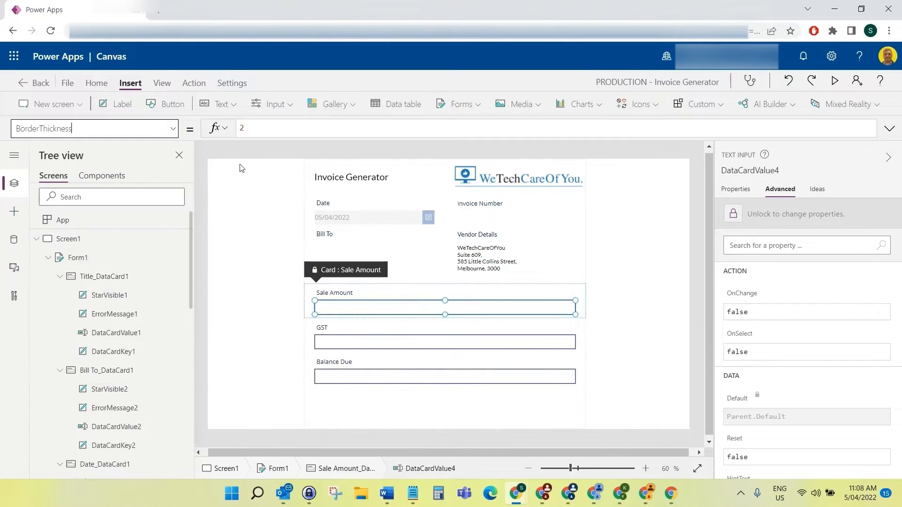
{"action": "left_click", "coordinate": [263, 128]}
{"action": "key", "text": "BackSpace"}
{"action": "type", "text": "0"}
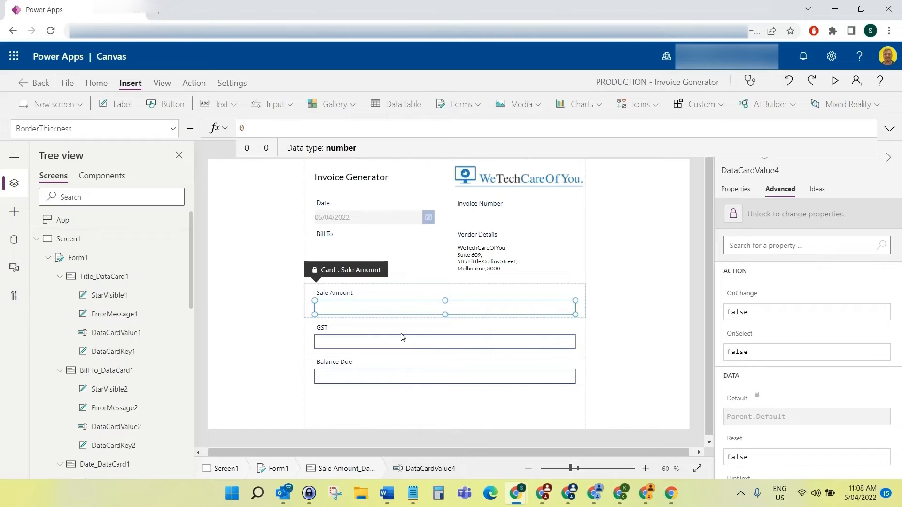
- Set the BorderThickness of the GST text input to 0
{"action": "left_click", "coordinate": [386, 341]}
{"action": "left_click", "coordinate": [385, 342]}
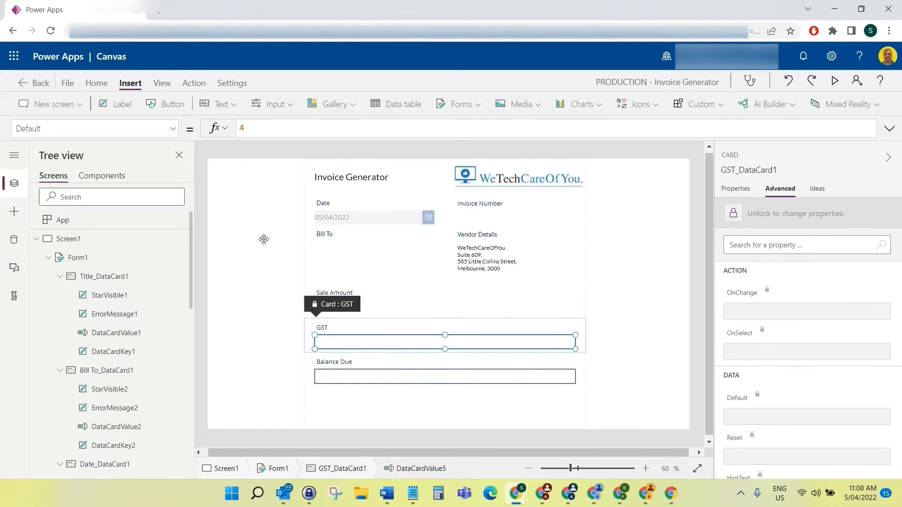
{"action": "left_click", "coordinate": [172, 129]}
{"action": "left_click", "coordinate": [117, 258]}
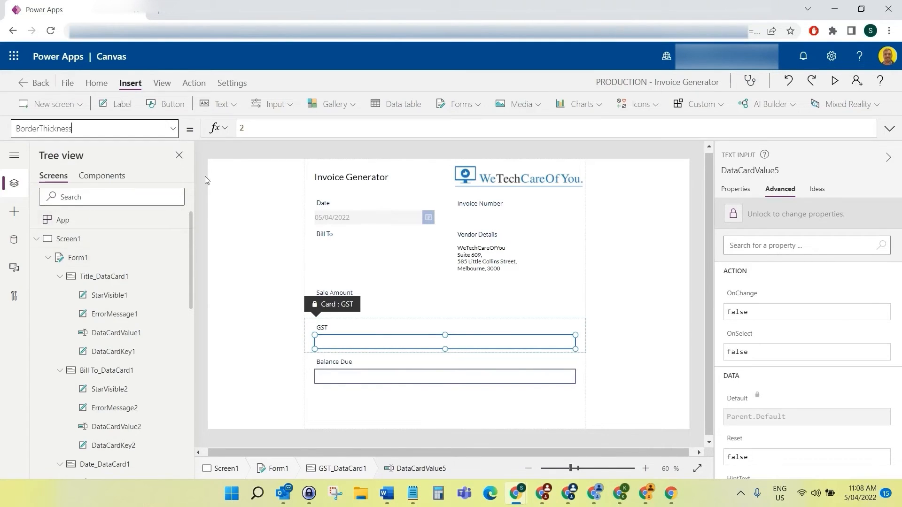
{"action": "left_click", "coordinate": [259, 130]}
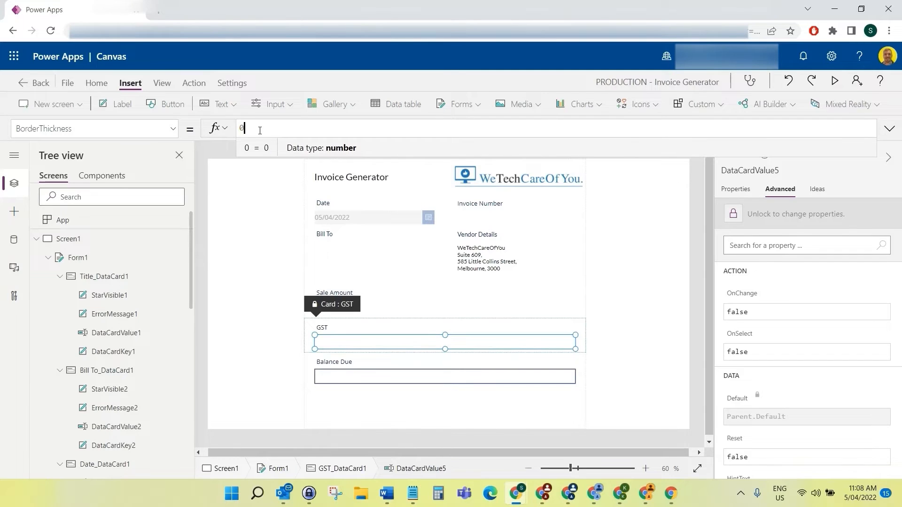
- Set the BorderThickness of the Balance Due text input to 0 and deselect it
{"action": "left_click", "coordinate": [346, 377]}
{"action": "left_click", "coordinate": [346, 377]}
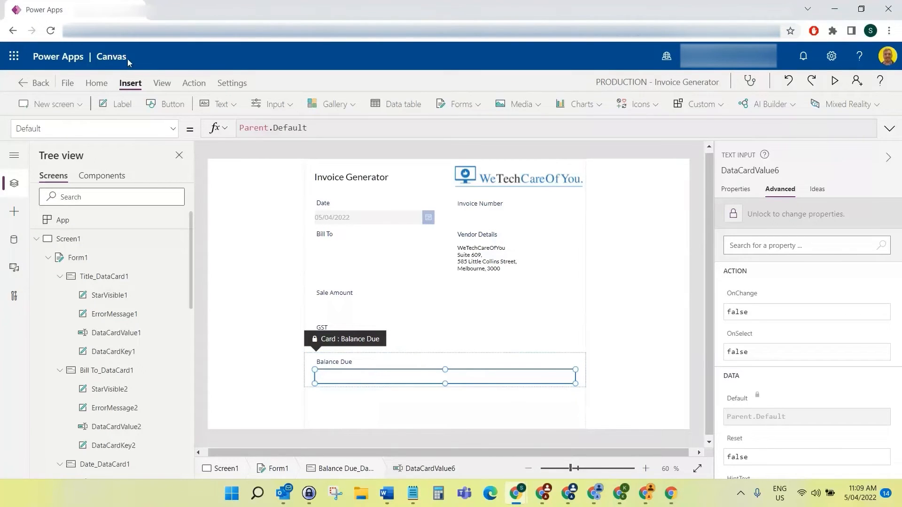
{"action": "left_click", "coordinate": [173, 129]}
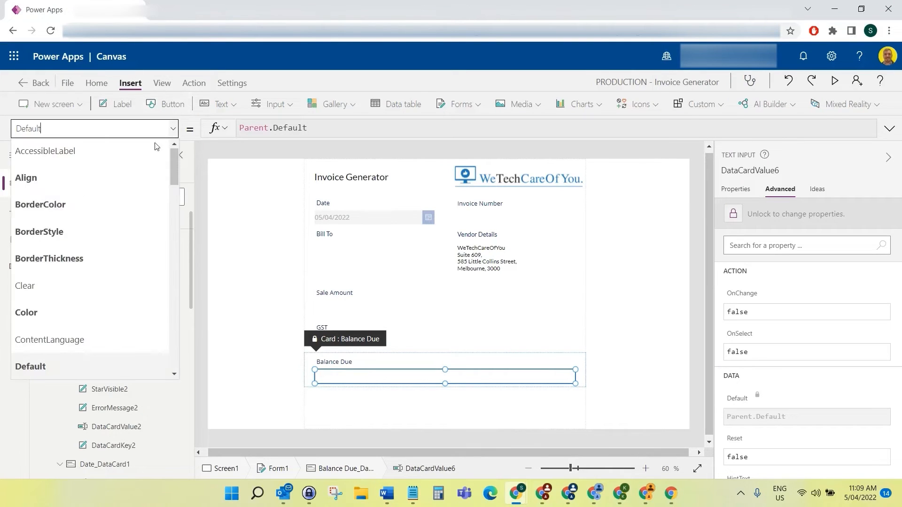
{"action": "left_click", "coordinate": [88, 259]}
{"action": "left_click", "coordinate": [265, 131]}
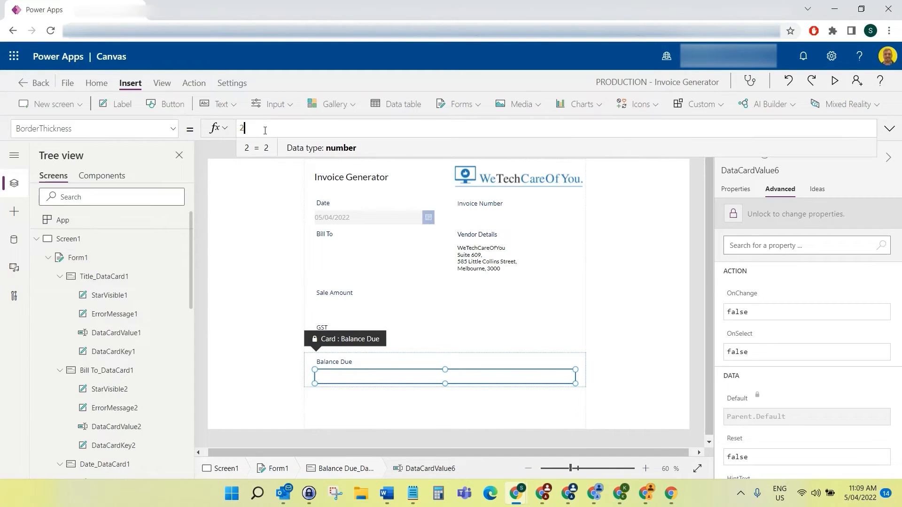
{"action": "key", "text": "BackSpace"}
{"action": "type", "text": "0"}
{"action": "left_click", "coordinate": [552, 346]}
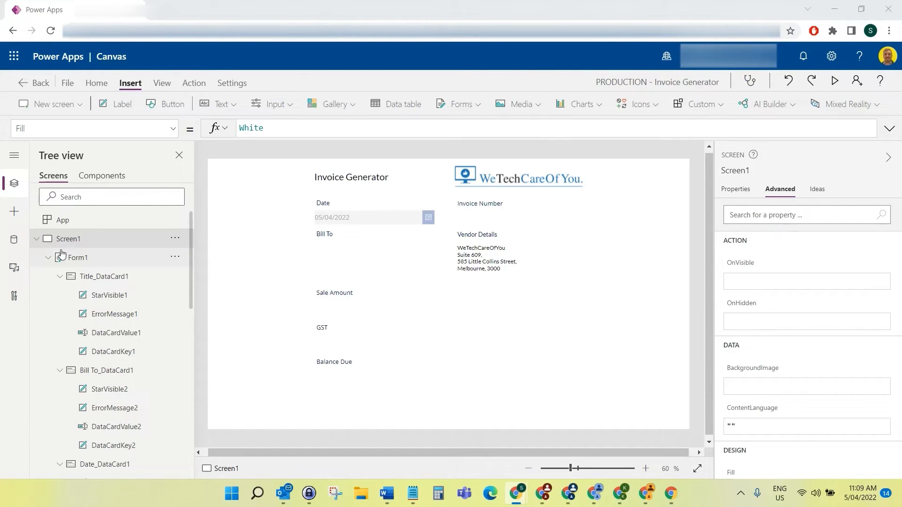
- Add a button to Screen1, place it near the form's lower-right corner, and check the form's Height property
{"action": "left_click", "coordinate": [161, 101]}
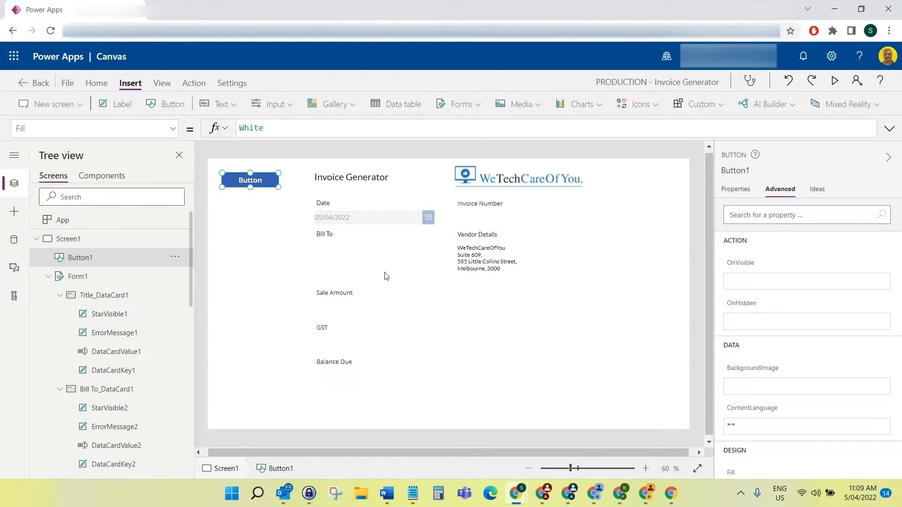
{"action": "left_click_drag", "start_coordinate": [243, 174], "coordinate": [535, 413]}
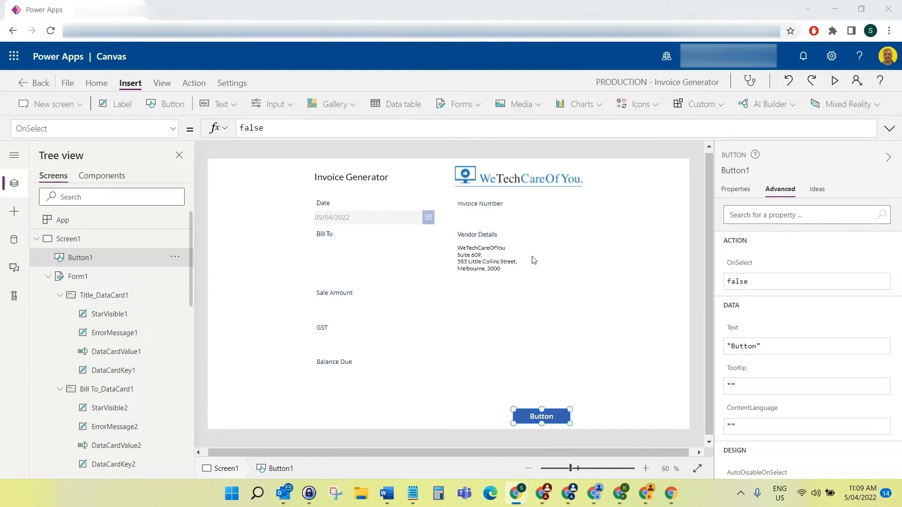
{"action": "left_click", "coordinate": [78, 278]}
{"action": "left_click", "coordinate": [174, 129]}
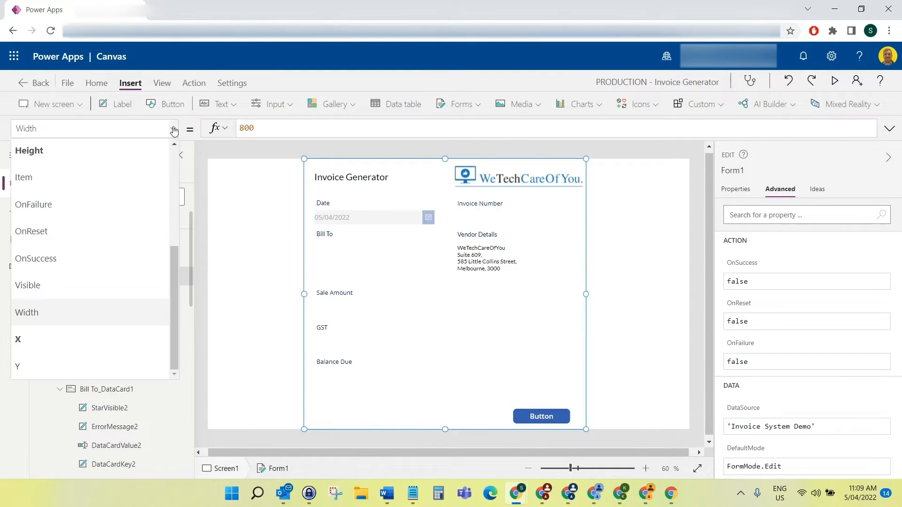
{"action": "left_click", "coordinate": [70, 151]}
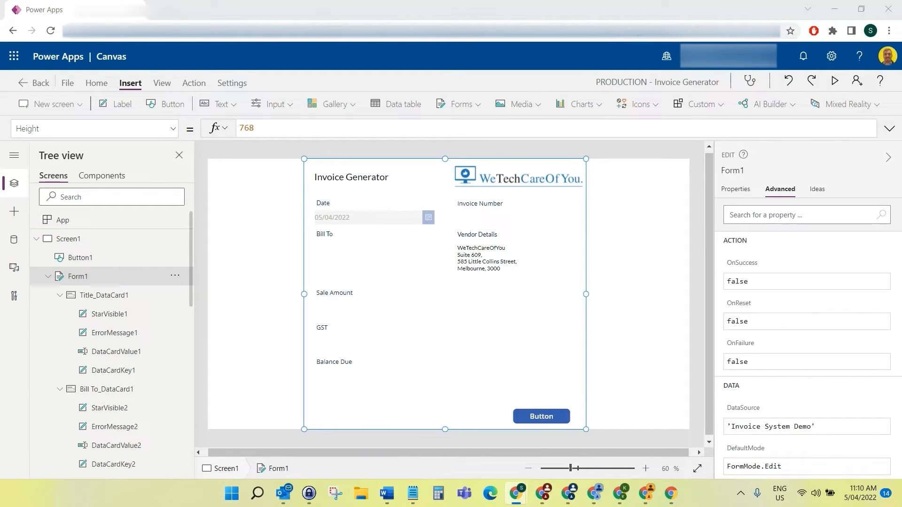
- Cut the button, paste it into the Balance Due card, and place it at the card's right end, level with the label
{"action": "left_click", "coordinate": [527, 419]}
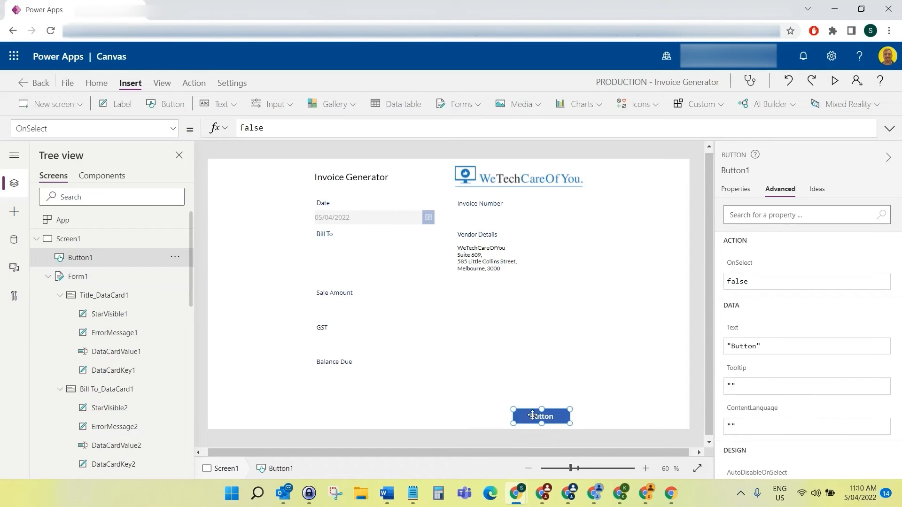
{"action": "key", "text": "Delete"}
{"action": "left_click", "coordinate": [361, 369]}
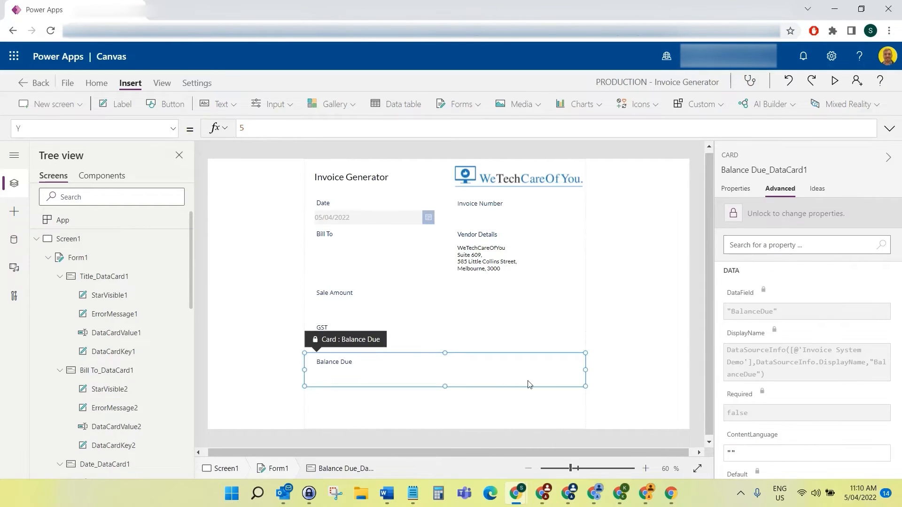
{"action": "key", "text": "ctrl+v"}
{"action": "left_click", "coordinate": [489, 306]}
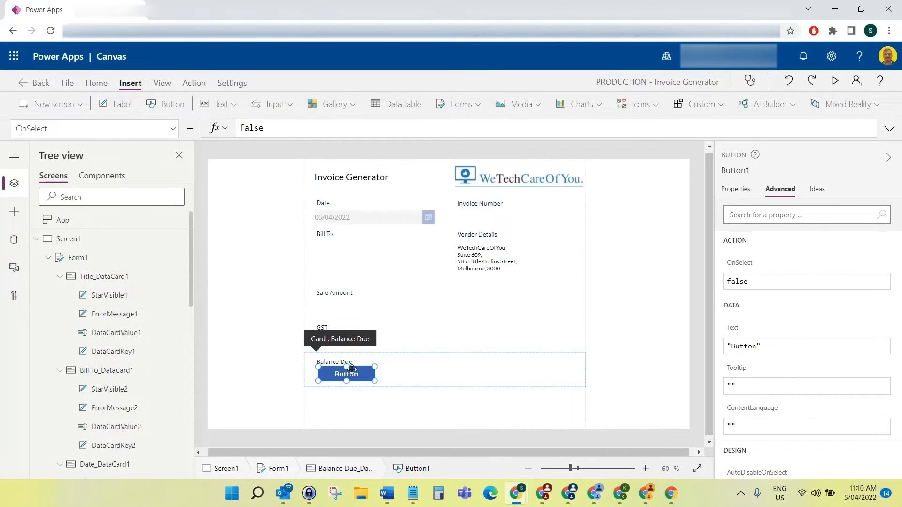
{"action": "left_click_drag", "start_coordinate": [350, 372], "coordinate": [556, 364]}
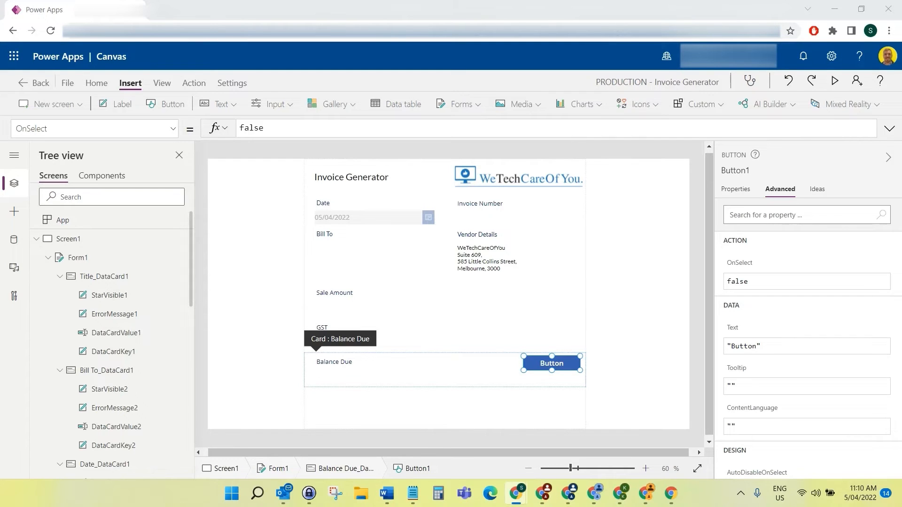
- Set the Height of the Balance Due card to 35
{"action": "left_click", "coordinate": [308, 384]}
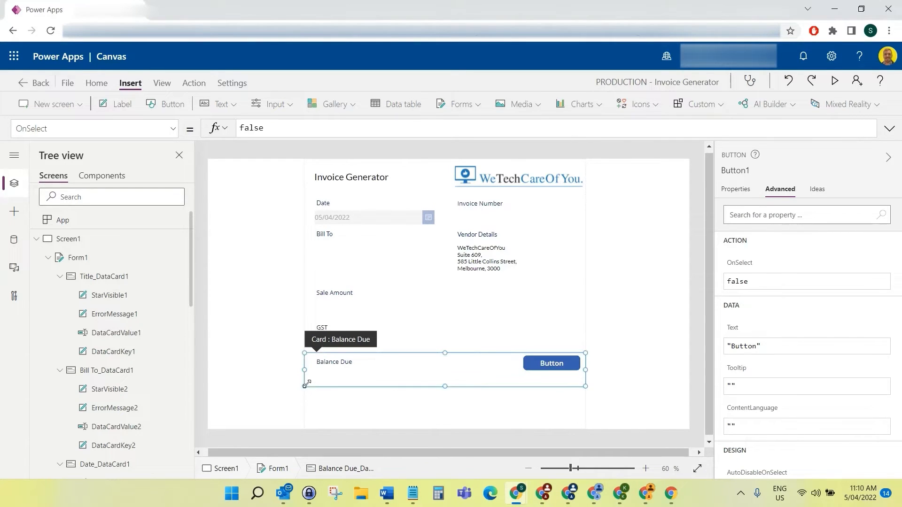
{"action": "left_click", "coordinate": [172, 128]}
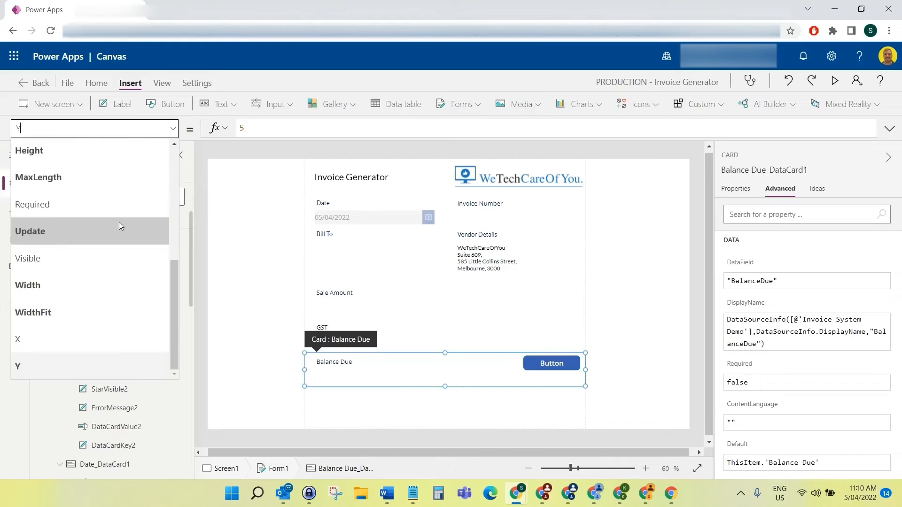
{"action": "left_click", "coordinate": [94, 154]}
{"action": "double_click", "coordinate": [261, 129]}
{"action": "type", "text": "35"}
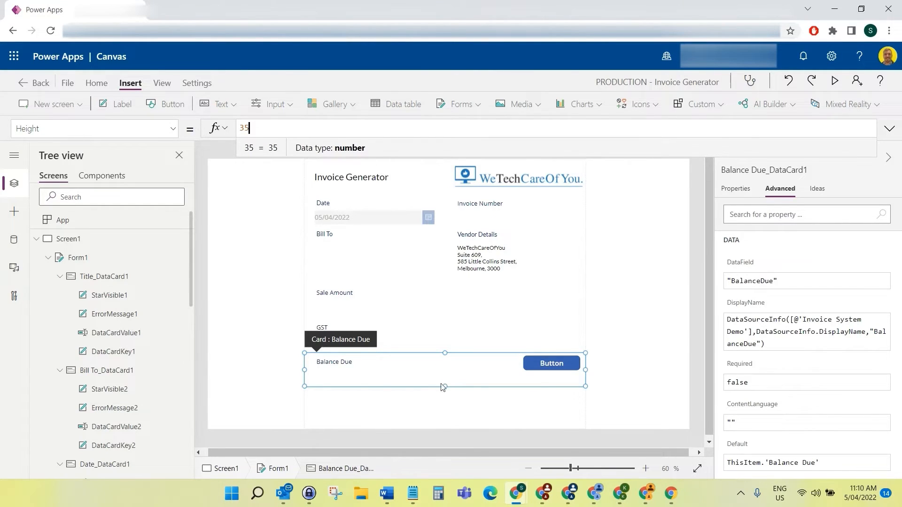
- Fill the Balance Due text input with the light grey theme colour
{"action": "left_click", "coordinate": [353, 382]}
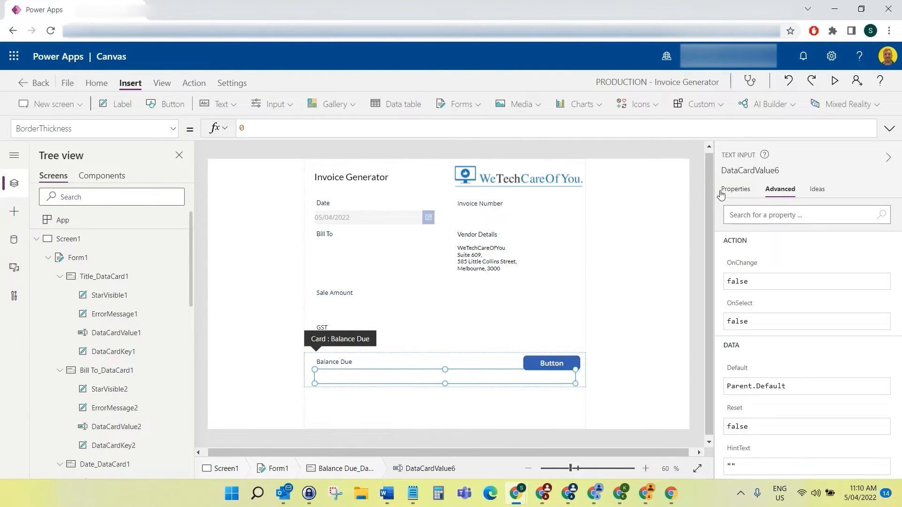
{"action": "left_click", "coordinate": [347, 377]}
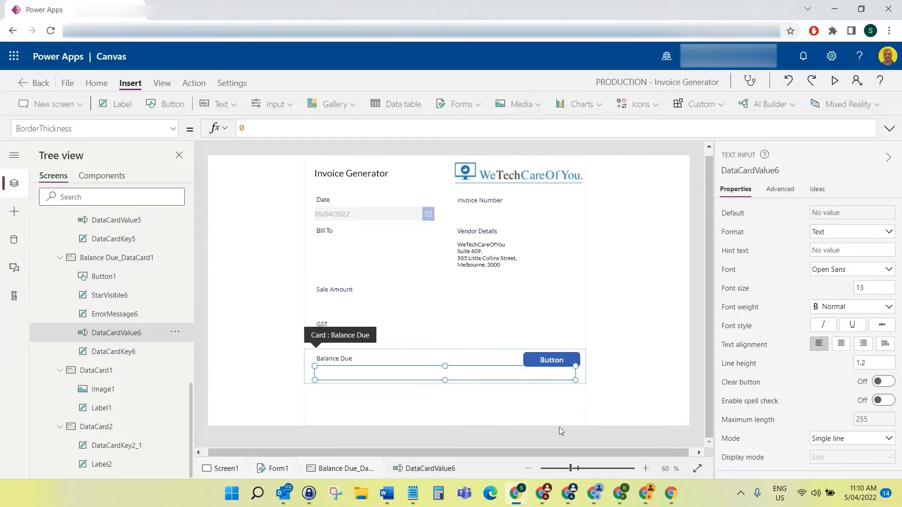
{"action": "scroll", "coordinate": [813, 370], "scroll_direction": "down", "scroll_amount": 5}
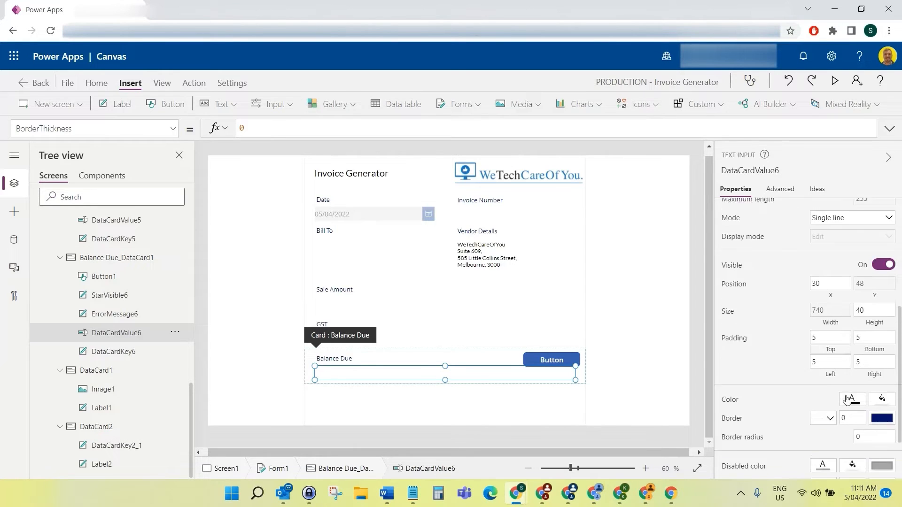
{"action": "left_click", "coordinate": [881, 387]}
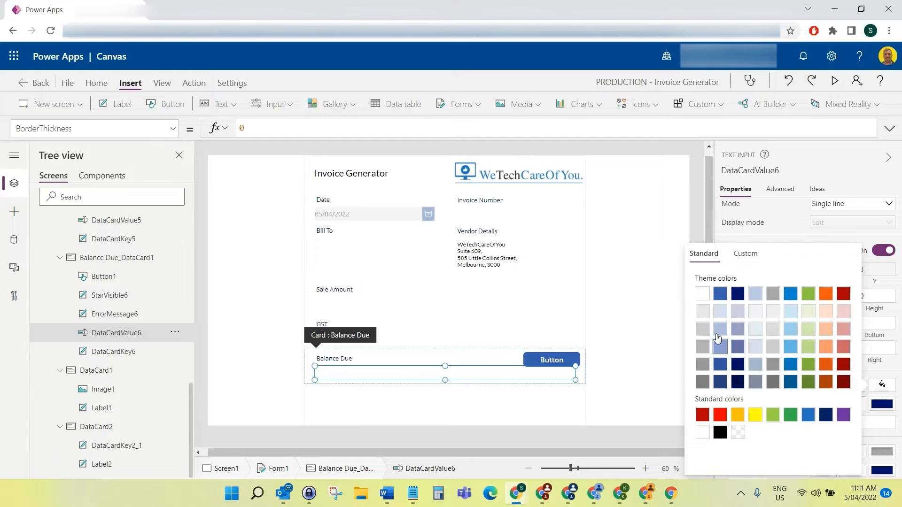
{"action": "left_click", "coordinate": [703, 314]}
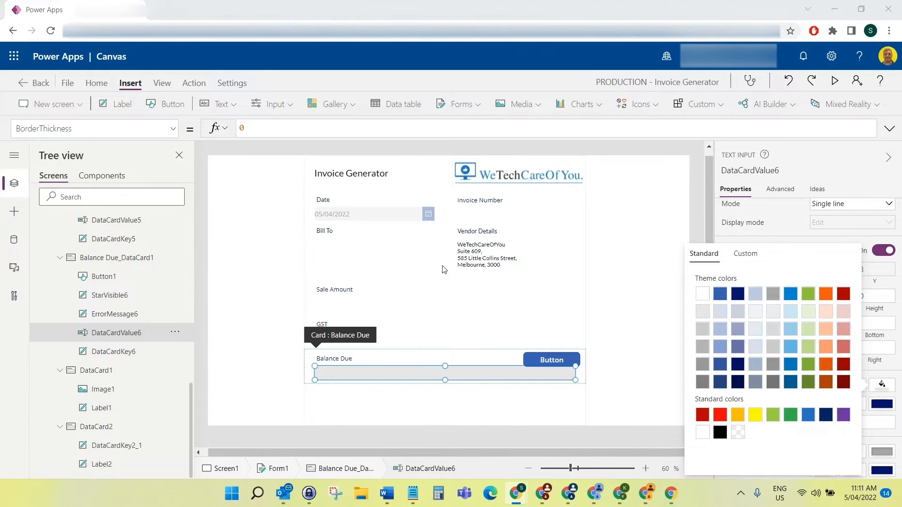
{"action": "left_click", "coordinate": [353, 376]}
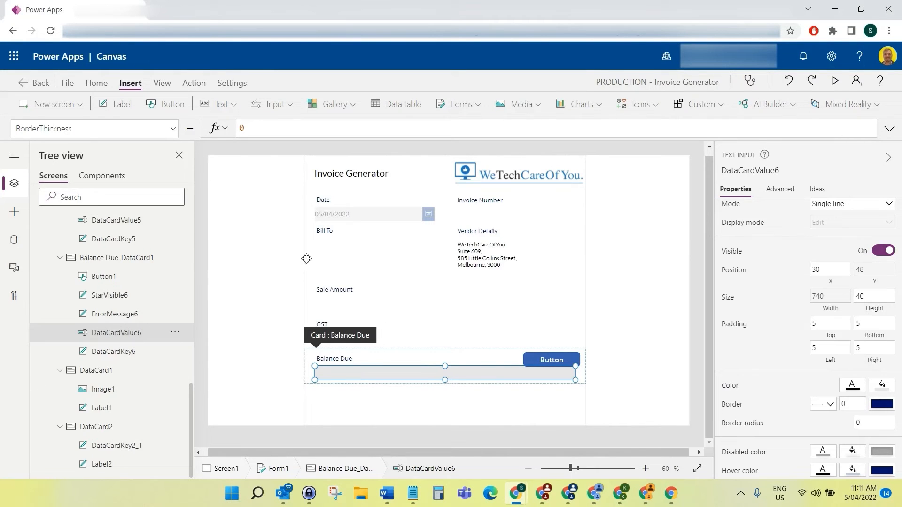
- Replace the Width formula of the Balance Due text input with 350
{"action": "left_click", "coordinate": [174, 128]}
{"action": "scroll", "coordinate": [127, 329], "scroll_direction": "down", "scroll_amount": 15}
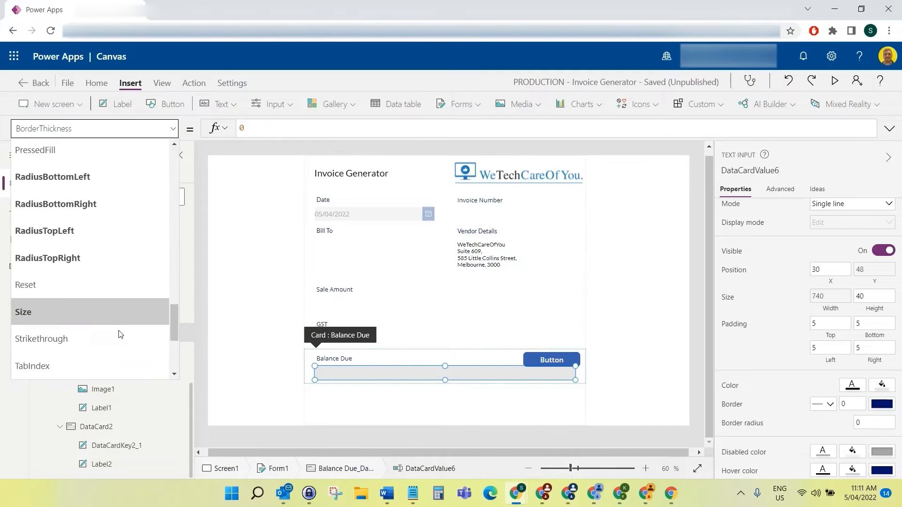
{"action": "scroll", "coordinate": [121, 334], "scroll_direction": "down", "scroll_amount": 3}
{"action": "left_click", "coordinate": [117, 312]}
{"action": "double_click", "coordinate": [343, 128]}
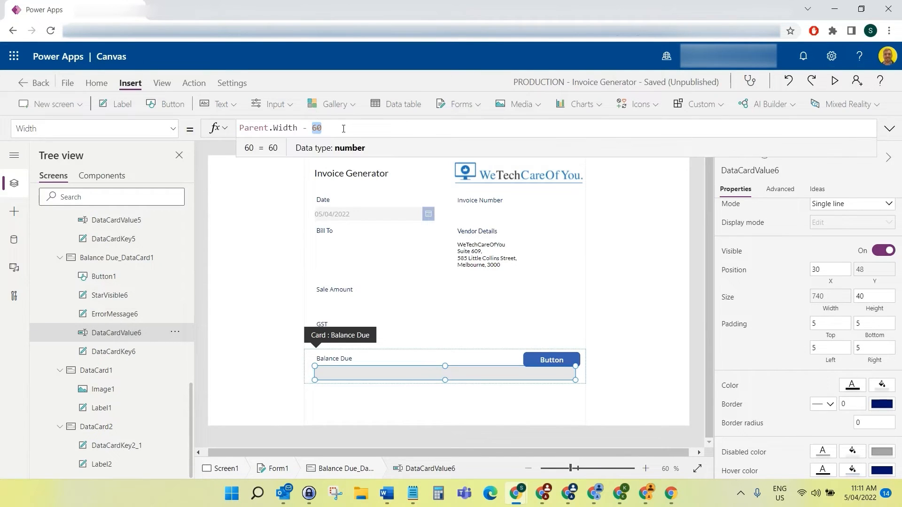
{"action": "key", "text": "ctrl+a"}
{"action": "key", "text": "BackSpace"}
{"action": "type", "text": "350"}
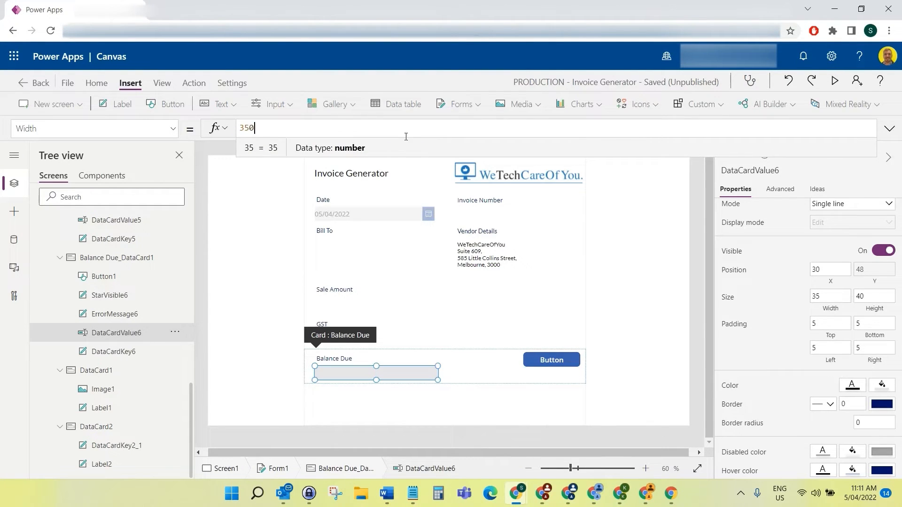
- Set the X position of the Balance Due text input to 150
{"action": "left_click", "coordinate": [173, 128]}
{"action": "left_click", "coordinate": [88, 330]}
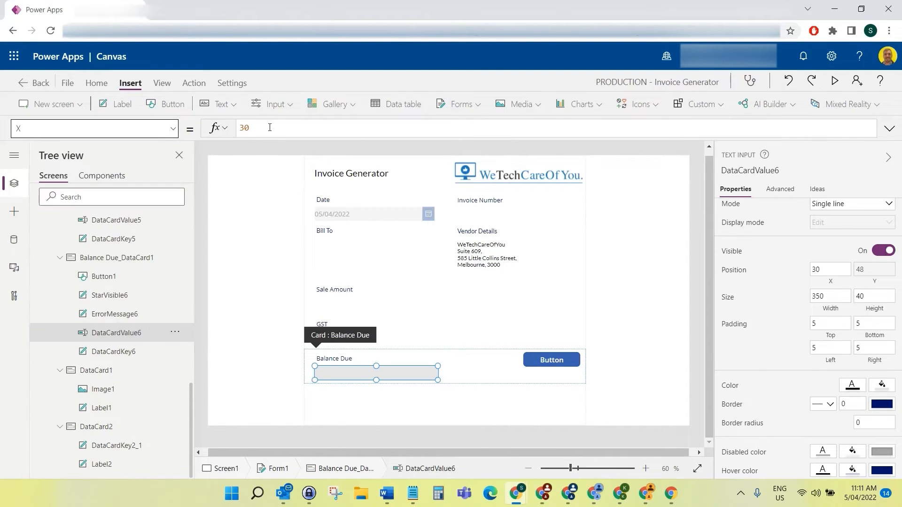
{"action": "left_click", "coordinate": [271, 128]}
{"action": "key", "text": "ctrl+a"}
{"action": "type", "text": "150"}
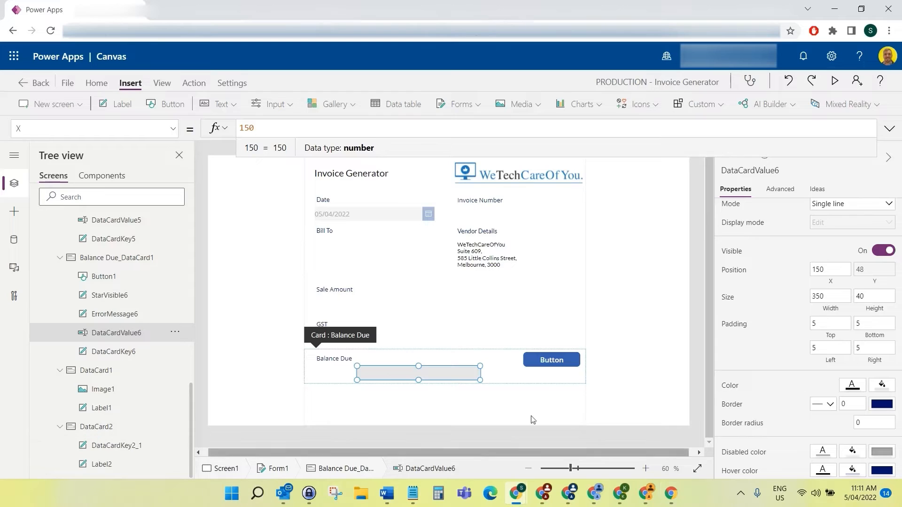
- Move the Balance Due text input up beside its label and set its Y position to 1
{"action": "left_click_drag", "start_coordinate": [403, 375], "coordinate": [428, 364]}
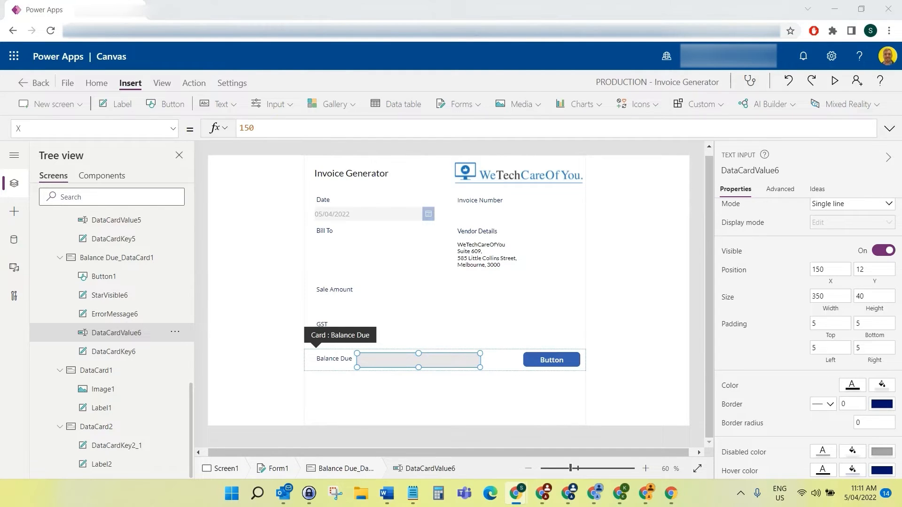
{"action": "left_click", "coordinate": [175, 130]}
{"action": "left_click", "coordinate": [100, 369]}
{"action": "left_click", "coordinate": [278, 133]}
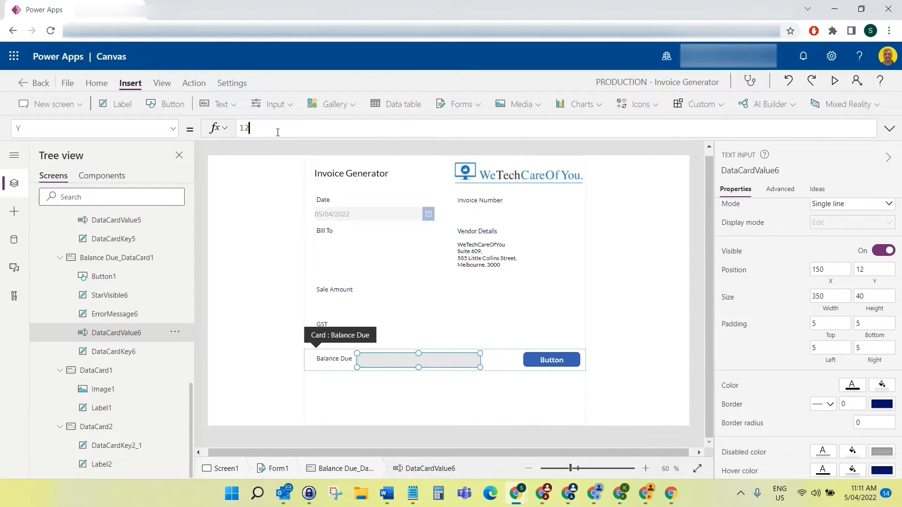
{"action": "key", "text": "BackSpace"}
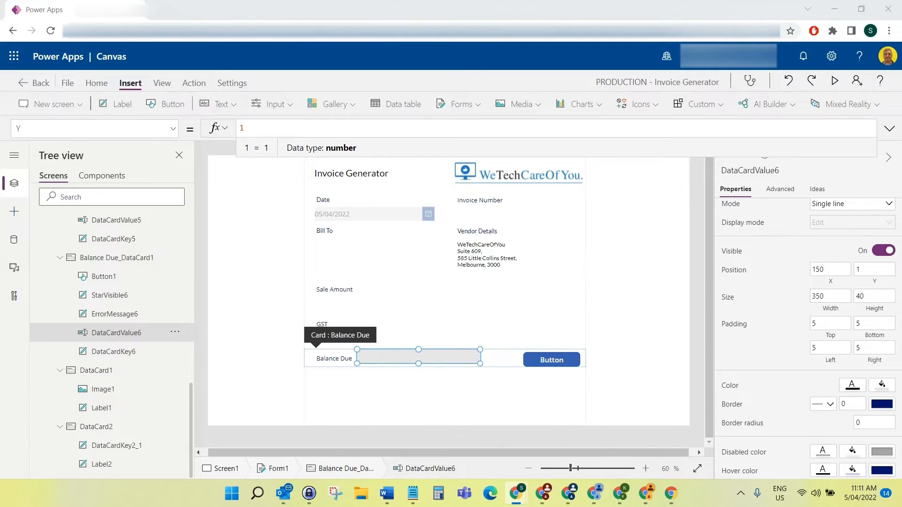
- Set the Y position of the button in the Balance Due card to 2
{"action": "left_click", "coordinate": [543, 364]}
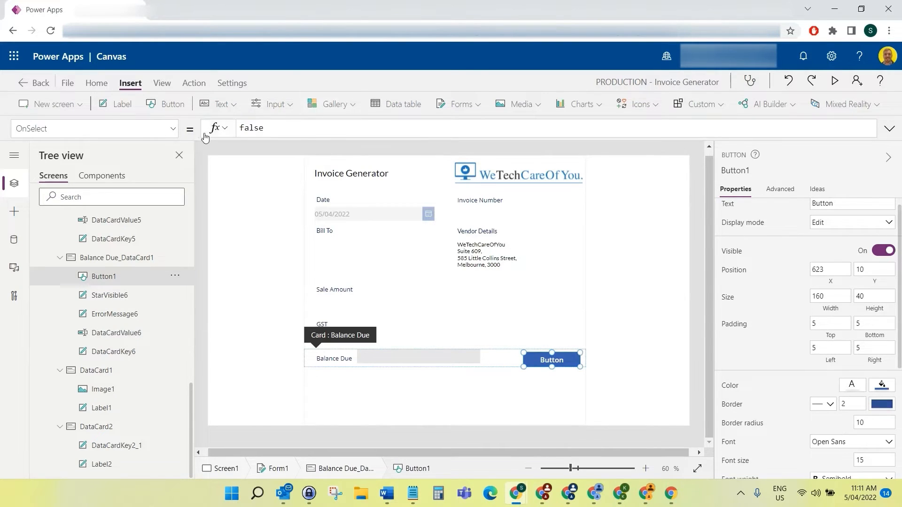
{"action": "left_click", "coordinate": [174, 130]}
{"action": "scroll", "coordinate": [103, 329], "scroll_direction": "down", "scroll_amount": 5}
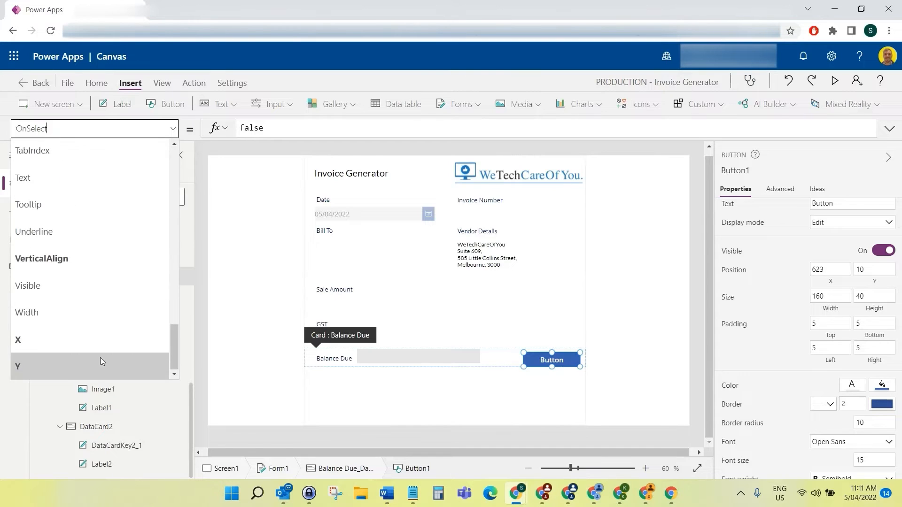
{"action": "left_click", "coordinate": [100, 365]}
{"action": "double_click", "coordinate": [244, 128]}
{"action": "type", "text": "2"}
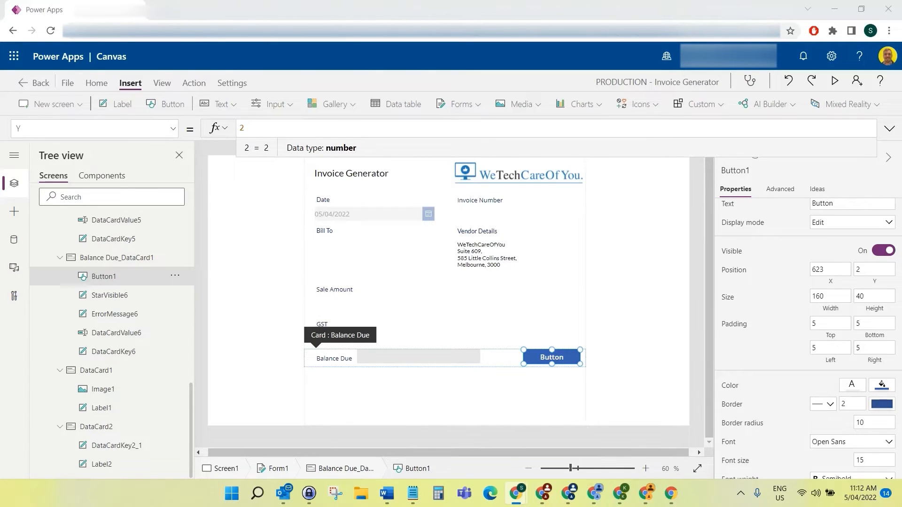
- Change the font of the Balance Due label to Lato
{"action": "left_click", "coordinate": [324, 358]}
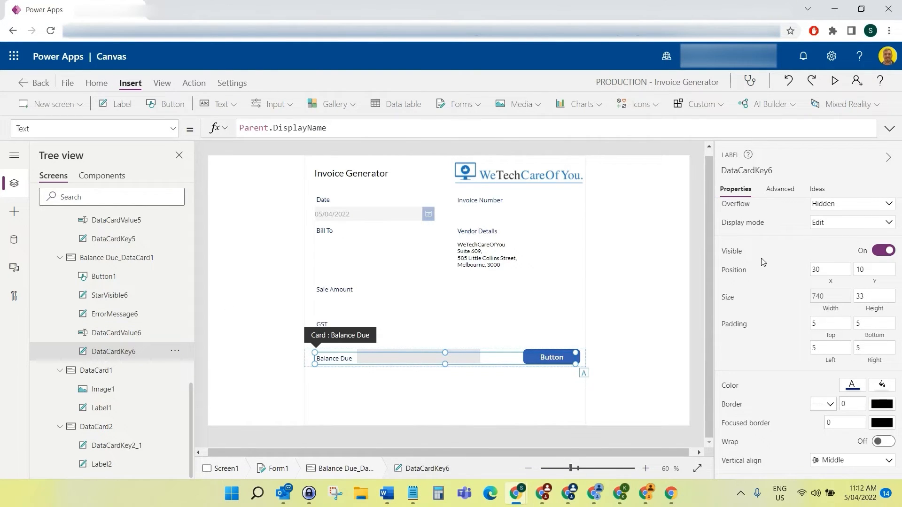
{"action": "scroll", "coordinate": [793, 292], "scroll_direction": "down", "scroll_amount": 2}
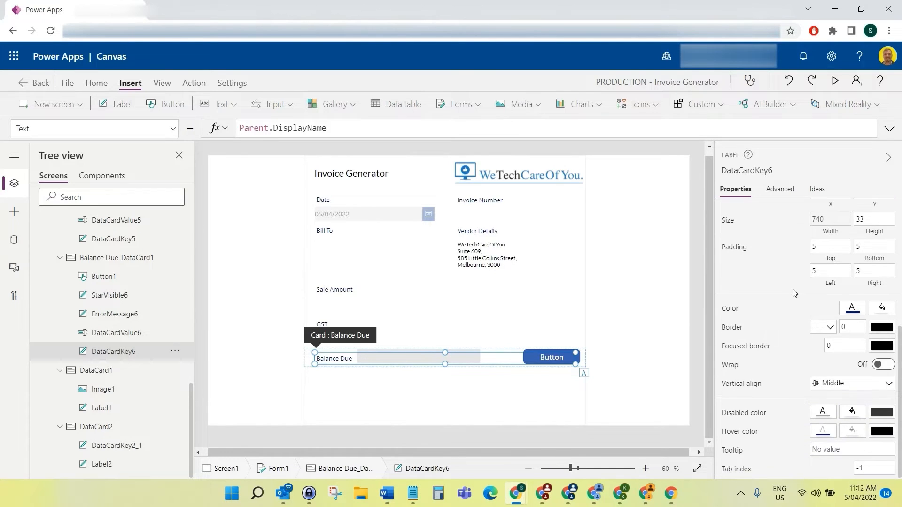
{"action": "scroll", "coordinate": [794, 292], "scroll_direction": "up", "scroll_amount": 5}
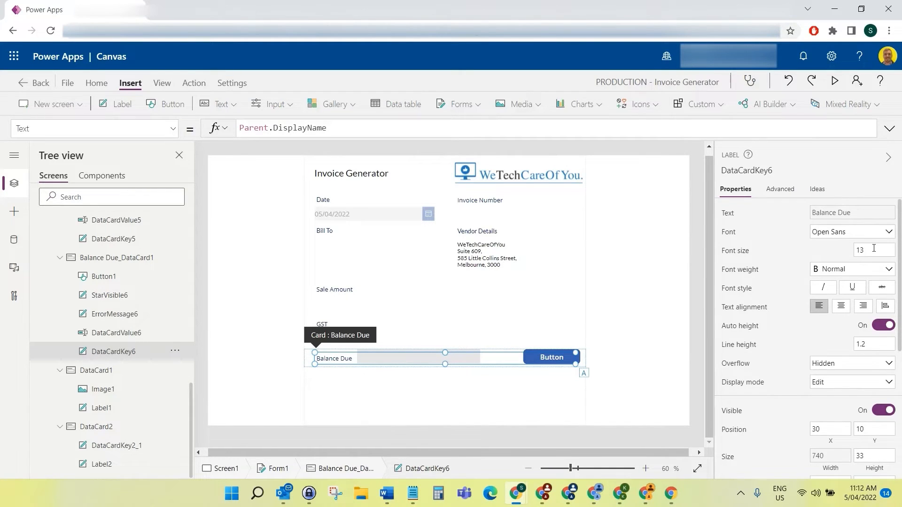
{"action": "left_click", "coordinate": [834, 233]}
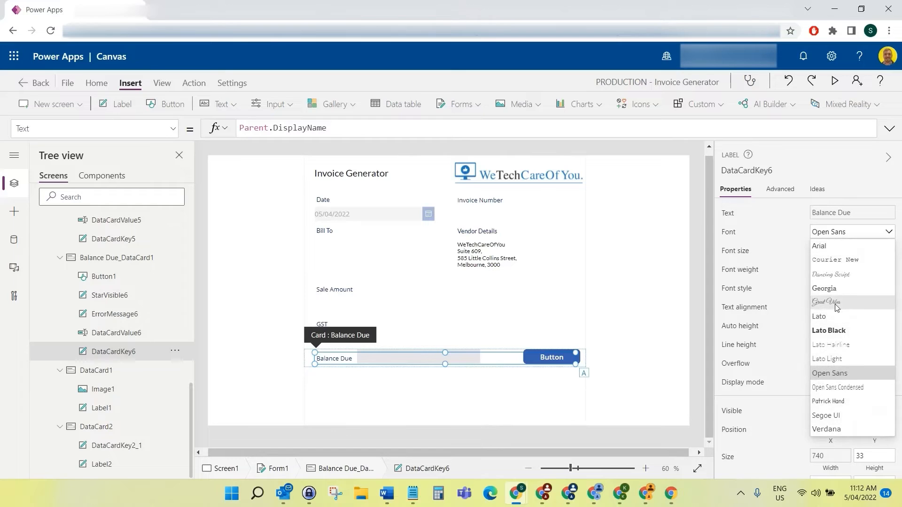
{"action": "left_click", "coordinate": [835, 315]}
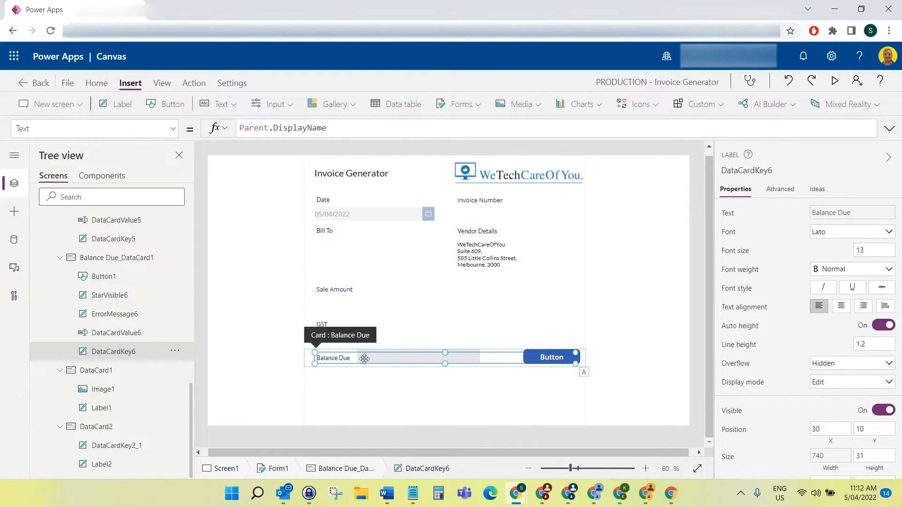
- Move the Balance Due label up to a Y position of 1 and set its X position to 30
{"action": "left_click_drag", "start_coordinate": [445, 364], "coordinate": [399, 360]}
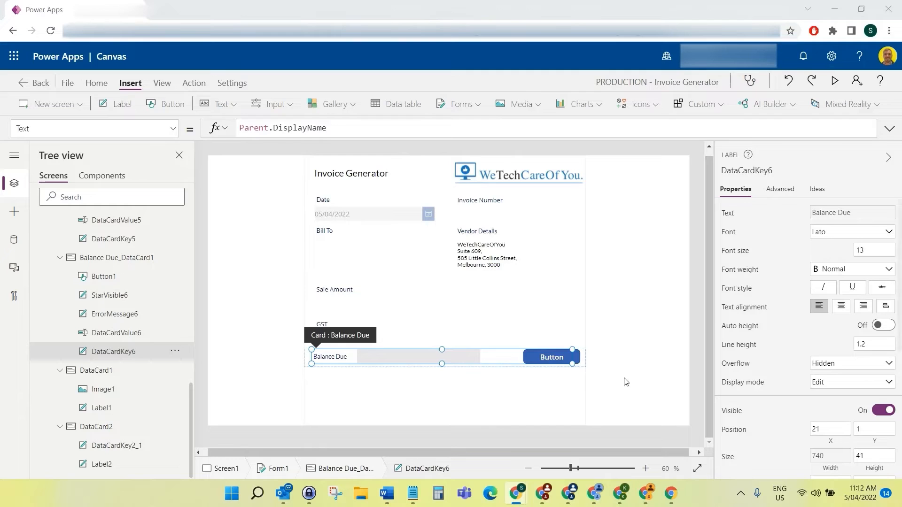
{"action": "left_click", "coordinate": [339, 359]}
{"action": "left_click", "coordinate": [174, 129]}
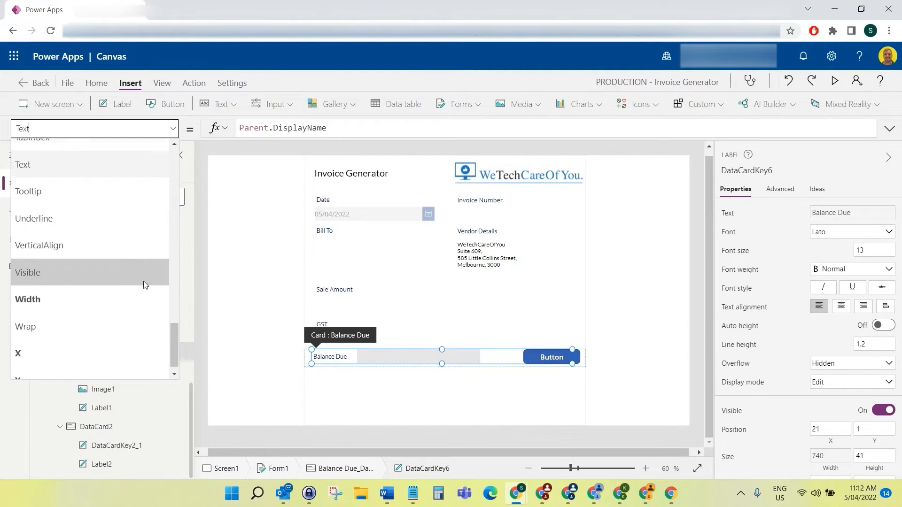
{"action": "left_click", "coordinate": [126, 334]}
{"action": "double_click", "coordinate": [273, 128]}
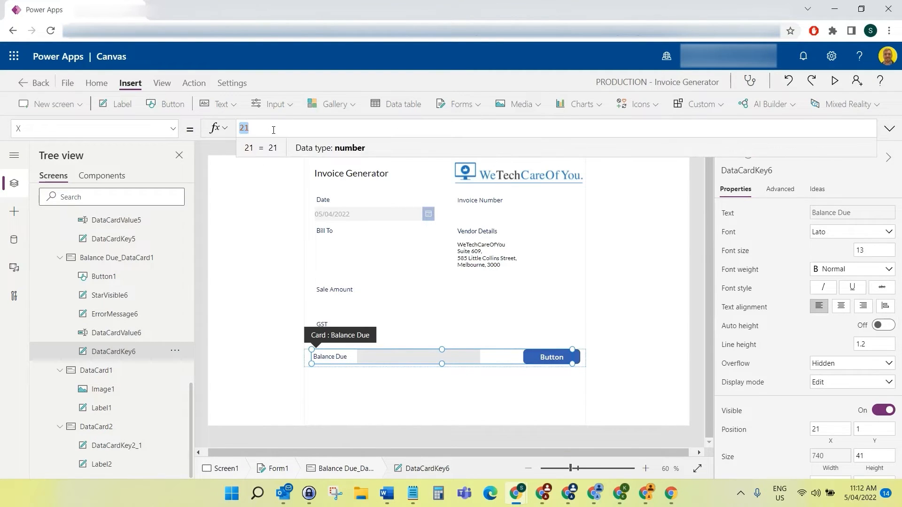
{"action": "type", "text": "30"}
{"action": "left_click", "coordinate": [173, 129]}
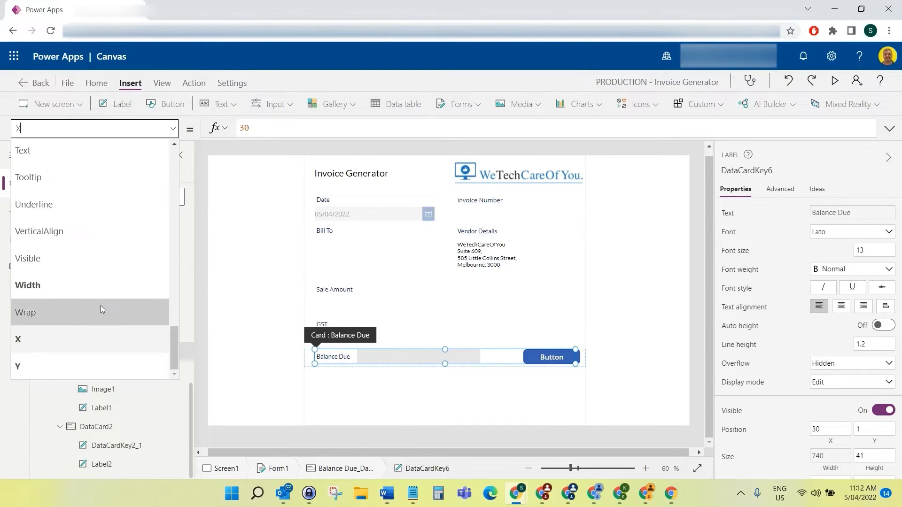
{"action": "left_click", "coordinate": [101, 362]}
{"action": "left_click", "coordinate": [699, 325]}
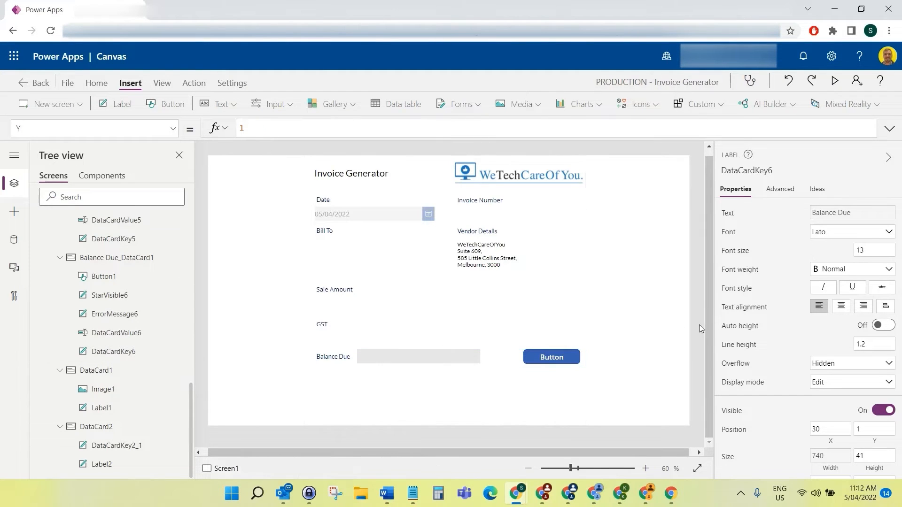
- Narrow the Balance Due label to a width of about 576 so that it ends before the button
{"action": "left_click", "coordinate": [323, 361]}
{"action": "left_click", "coordinate": [326, 359]}
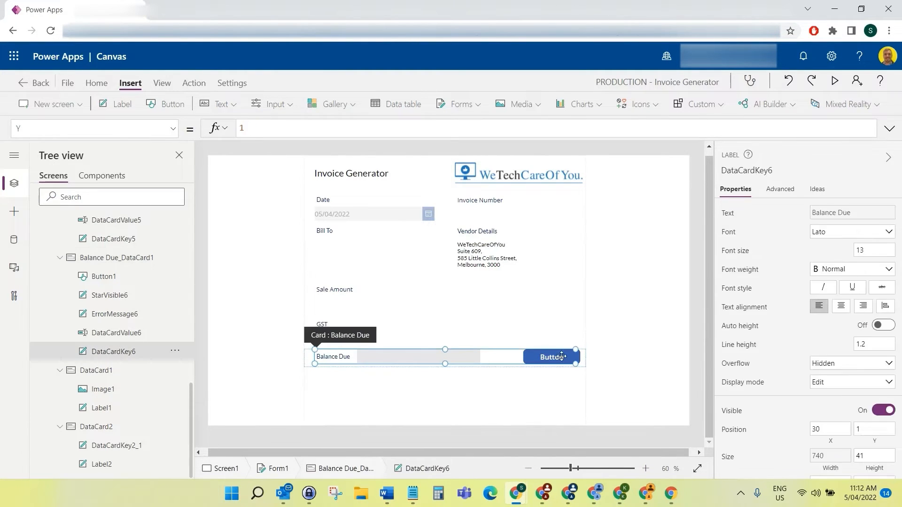
{"action": "left_click_drag", "start_coordinate": [574, 364], "coordinate": [518, 365]}
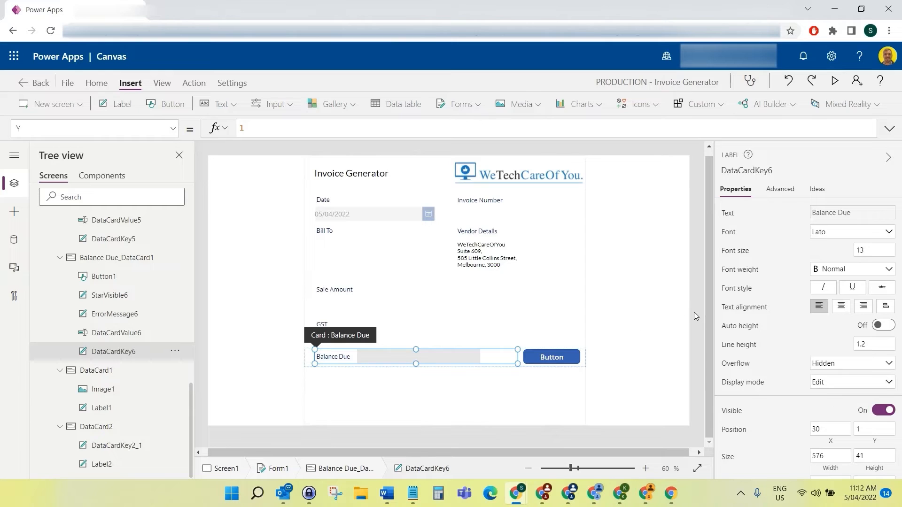
{"action": "left_click", "coordinate": [653, 345]}
{"action": "left_click", "coordinate": [359, 331]}
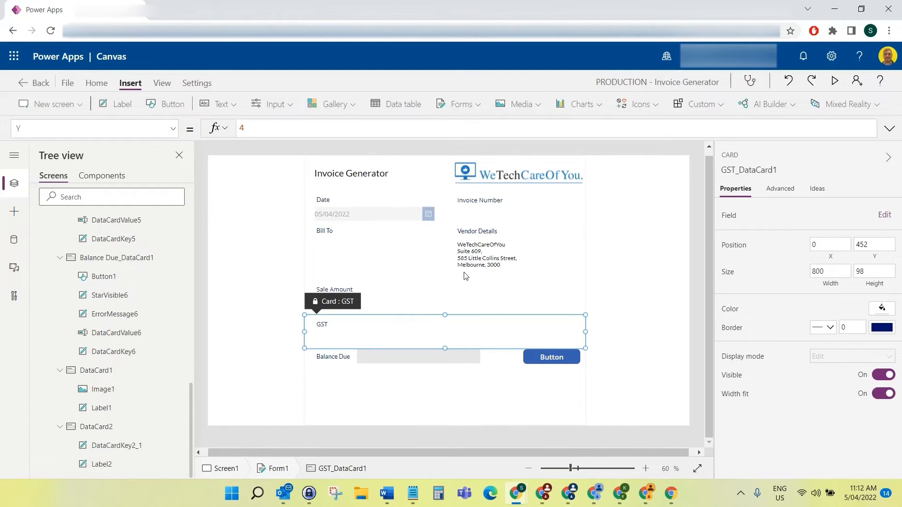
- Save the PRODUCTION - Invoice Generator app and publish this version
{"action": "left_click", "coordinate": [67, 83]}
{"action": "left_click", "coordinate": [147, 240]}
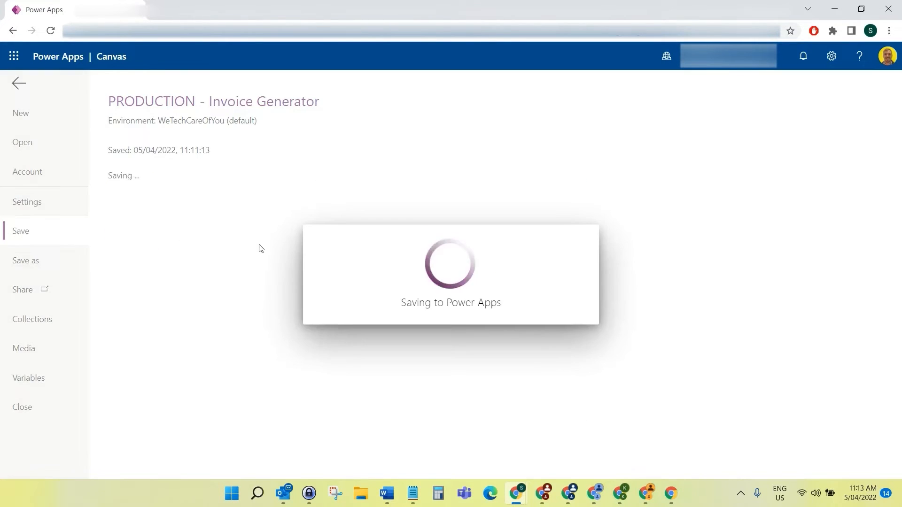
{"action": "left_click", "coordinate": [150, 207]}
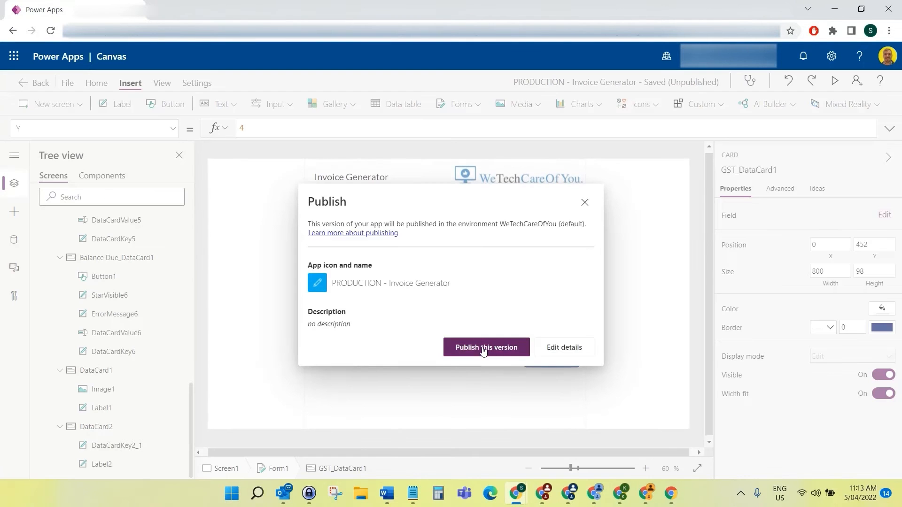
{"action": "left_click", "coordinate": [483, 348]}
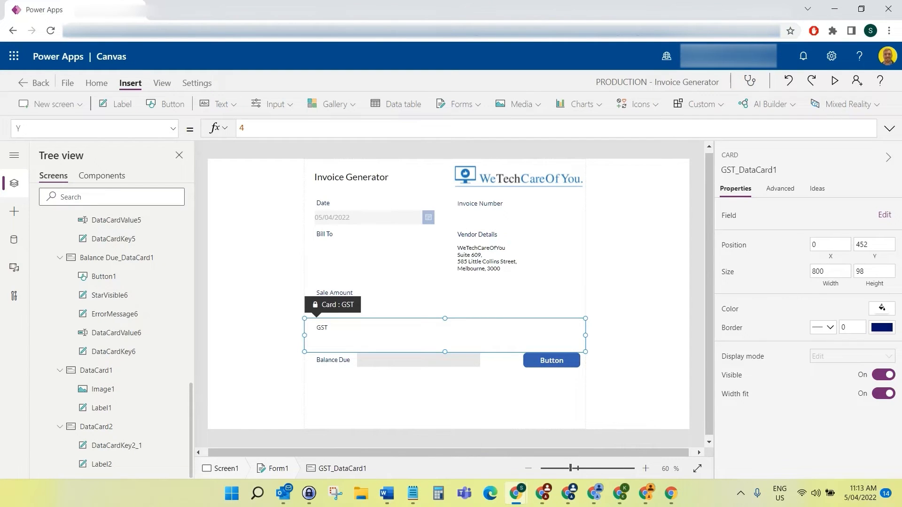
- Fill the GST text input with the light grey theme colour
{"action": "left_click", "coordinate": [359, 333]}
{"action": "left_click", "coordinate": [359, 338]}
{"action": "scroll", "coordinate": [858, 373], "scroll_direction": "down", "scroll_amount": 5}
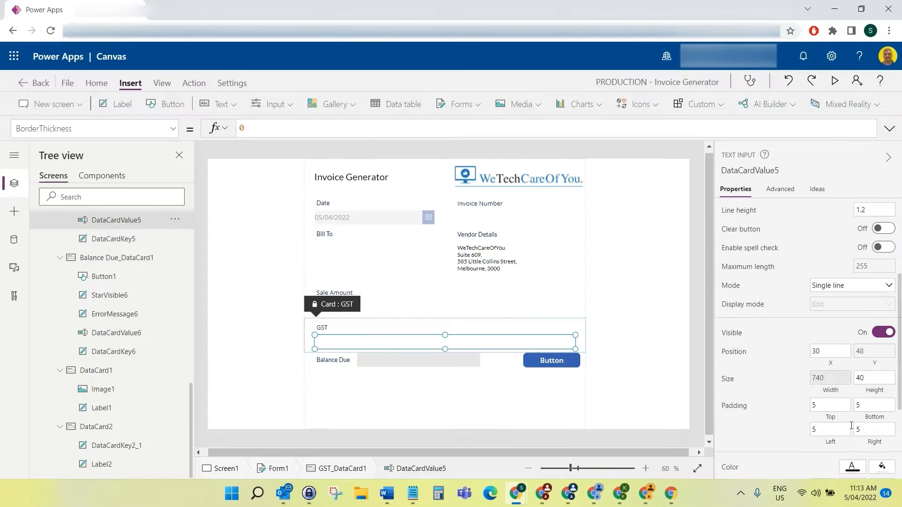
{"action": "scroll", "coordinate": [858, 372], "scroll_direction": "down", "scroll_amount": 3}
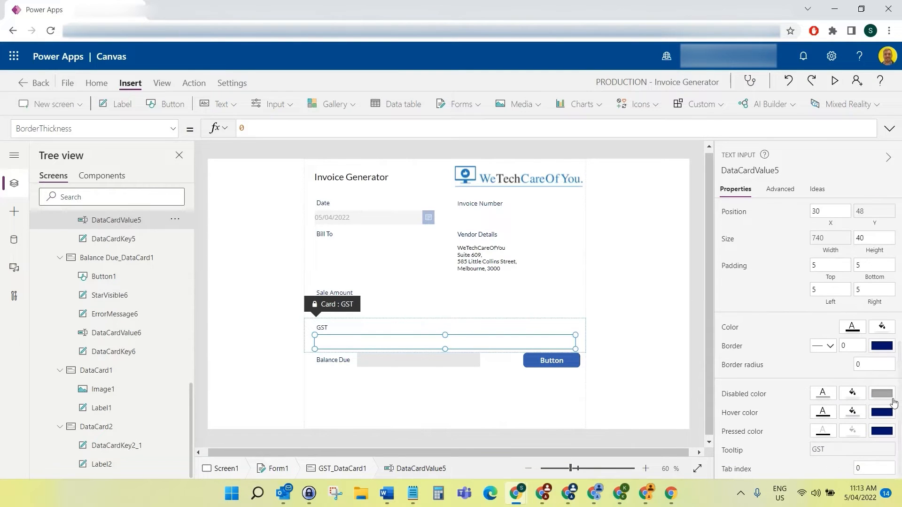
{"action": "left_click", "coordinate": [882, 328]}
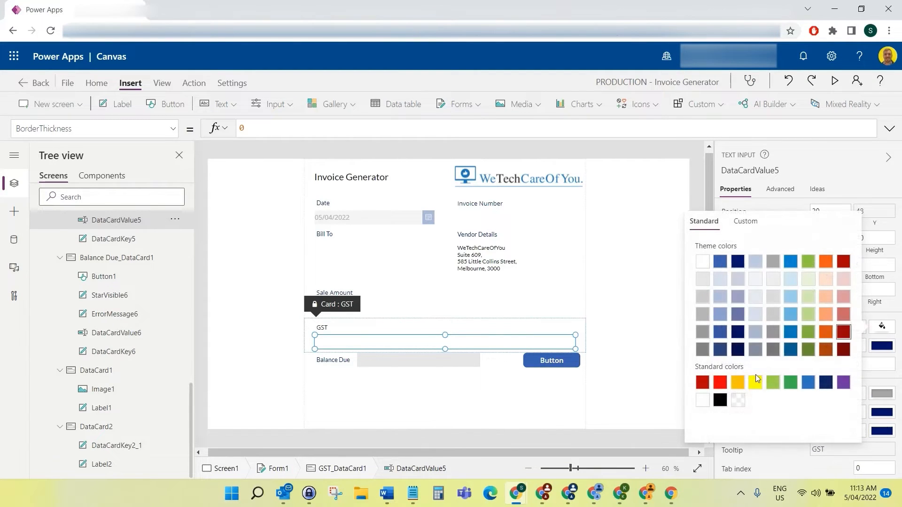
{"action": "left_click", "coordinate": [702, 280]}
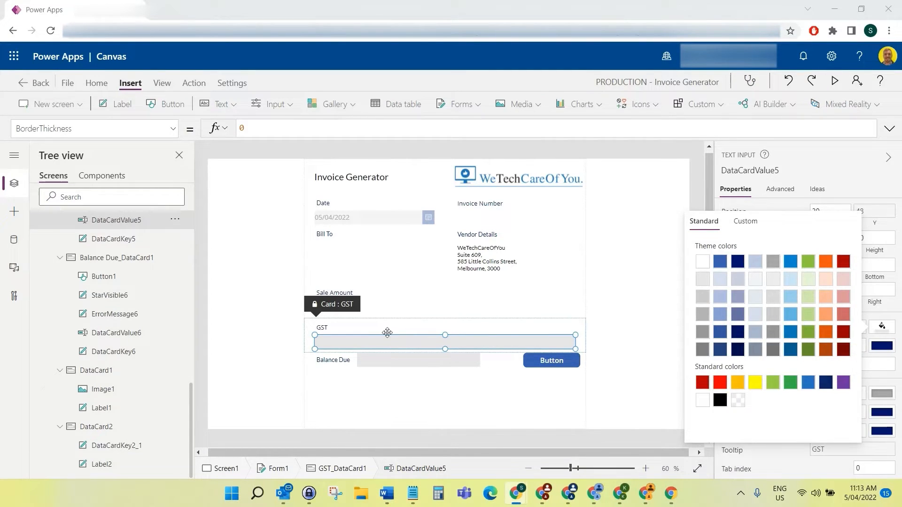
- Replace the Width formula of the GST text input with 350
{"action": "left_click", "coordinate": [251, 245]}
{"action": "left_click", "coordinate": [175, 128]}
{"action": "scroll", "coordinate": [114, 288], "scroll_direction": "down", "scroll_amount": 10}
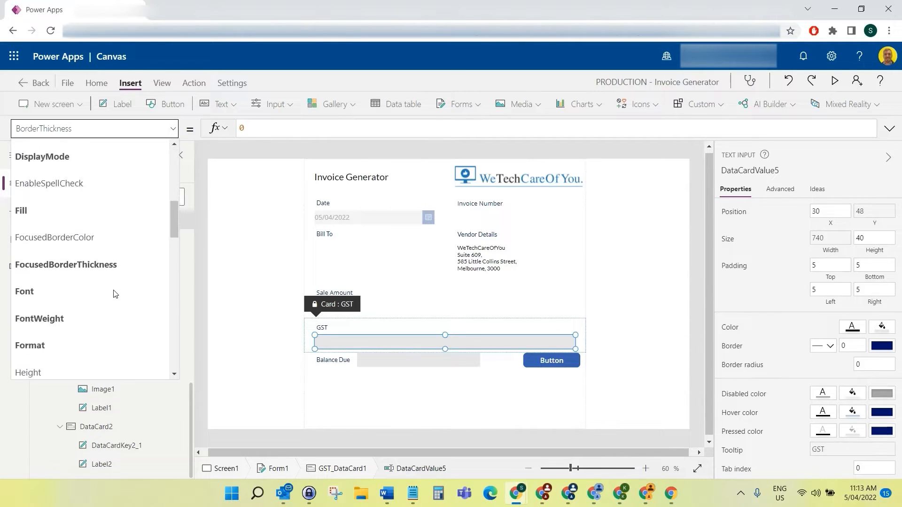
{"action": "scroll", "coordinate": [114, 287], "scroll_direction": "down", "scroll_amount": 2}
{"action": "left_click", "coordinate": [120, 319]}
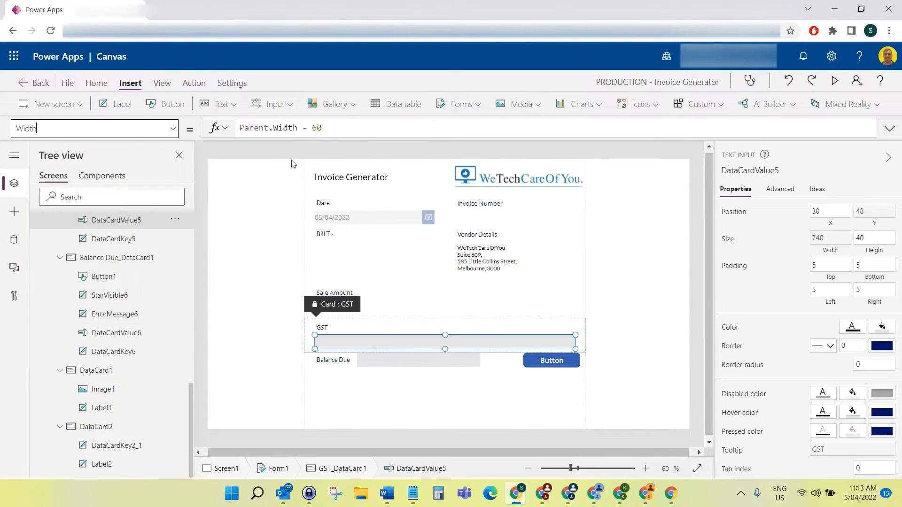
{"action": "left_click", "coordinate": [362, 133]}
{"action": "key", "text": "ctrl+a"}
{"action": "type", "text": "350"}
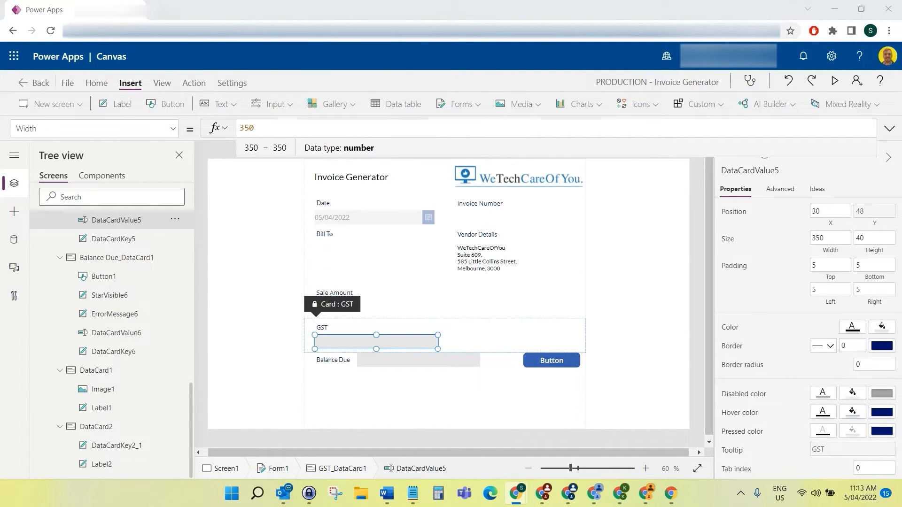
- Set the X position of the GST text input to 150
{"action": "left_click", "coordinate": [173, 128]}
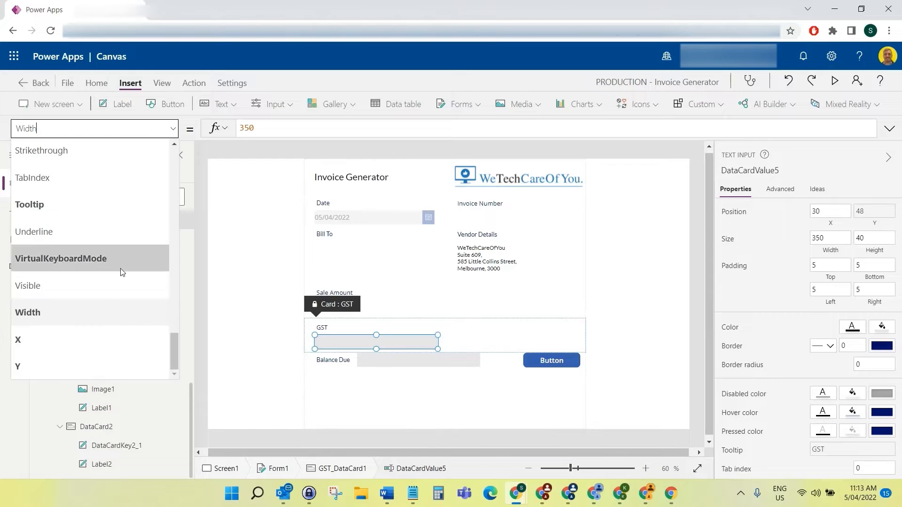
{"action": "left_click", "coordinate": [103, 340]}
{"action": "double_click", "coordinate": [283, 127]}
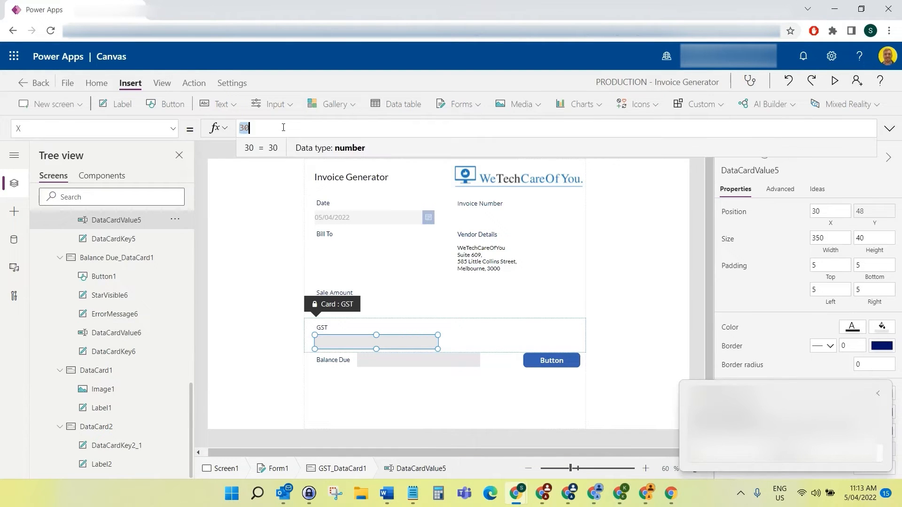
{"action": "type", "text": "150"}
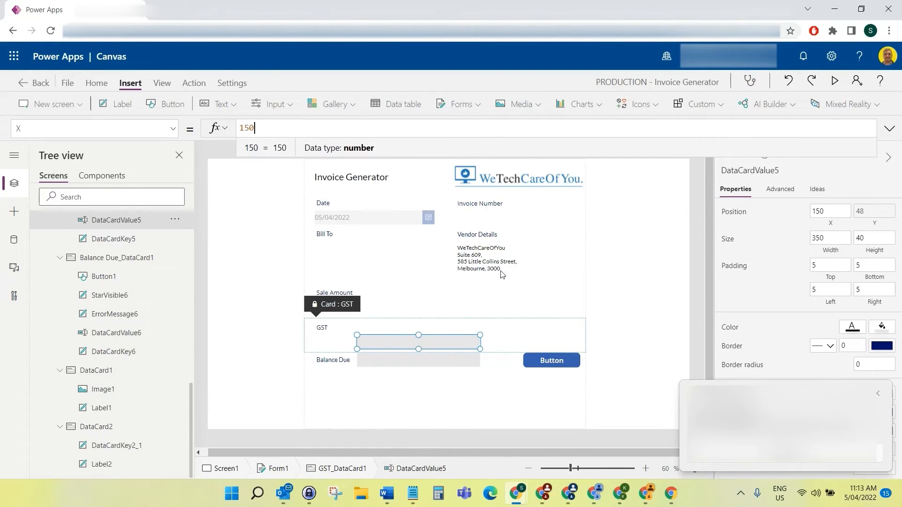
{"action": "left_click", "coordinate": [881, 395]}
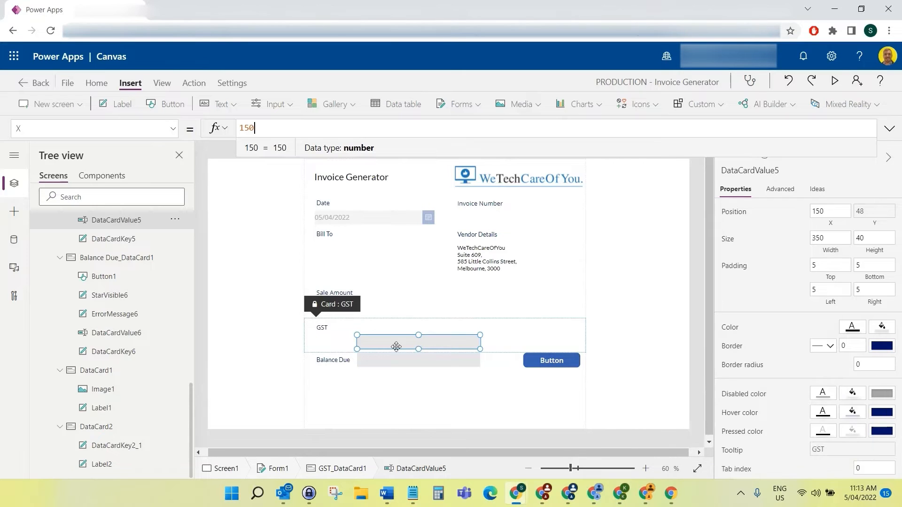
- Move the GST text input up beside its label, to a Y position of about 3
{"action": "left_click", "coordinate": [396, 345]}
{"action": "left_click_drag", "start_coordinate": [393, 344], "coordinate": [392, 331]}
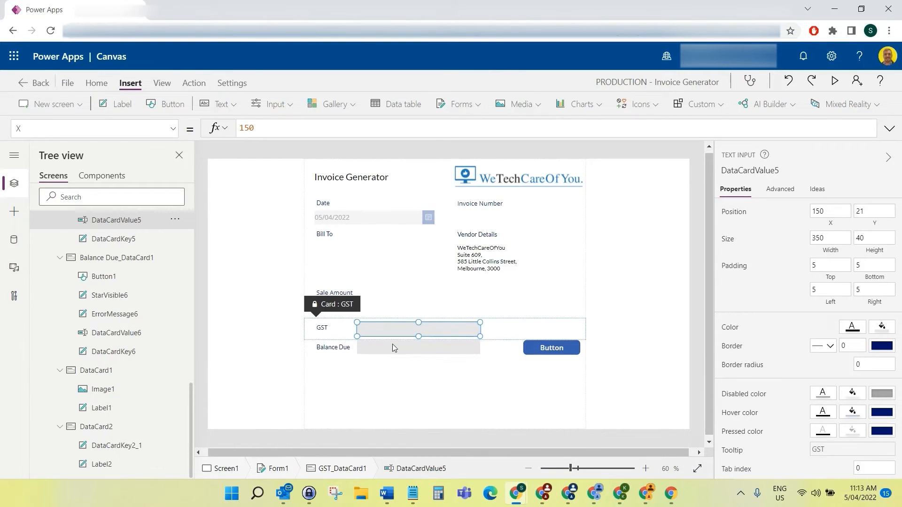
{"action": "key", "text": "Up"}
{"action": "key", "text": "Up"}
{"action": "key", "text": "Up"}
{"action": "key", "text": "Up"}
{"action": "key", "text": "Up"}
{"action": "key", "text": "Up"}
{"action": "key", "text": "Up"}
{"action": "key", "text": "Up"}
{"action": "key", "text": "Up"}
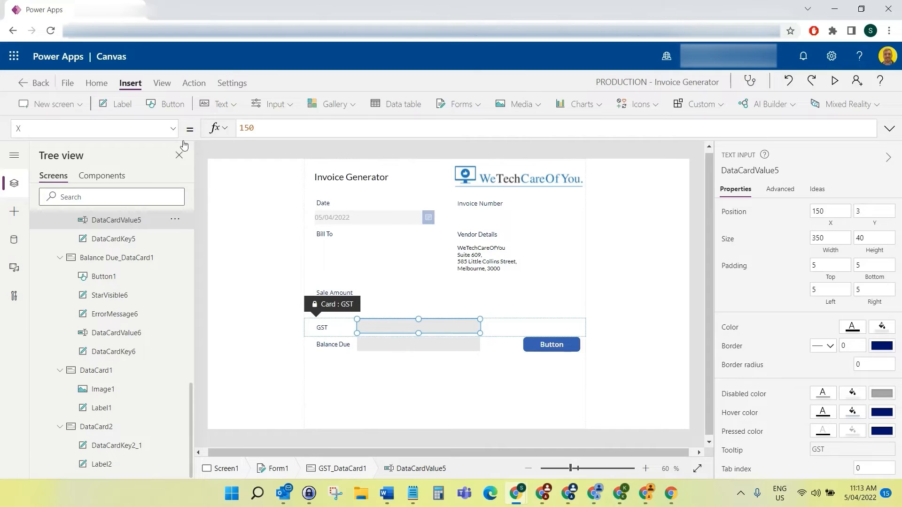
- Set the Y position of the GST text input to 1
{"action": "left_click", "coordinate": [173, 128]}
{"action": "left_click", "coordinate": [109, 350]}
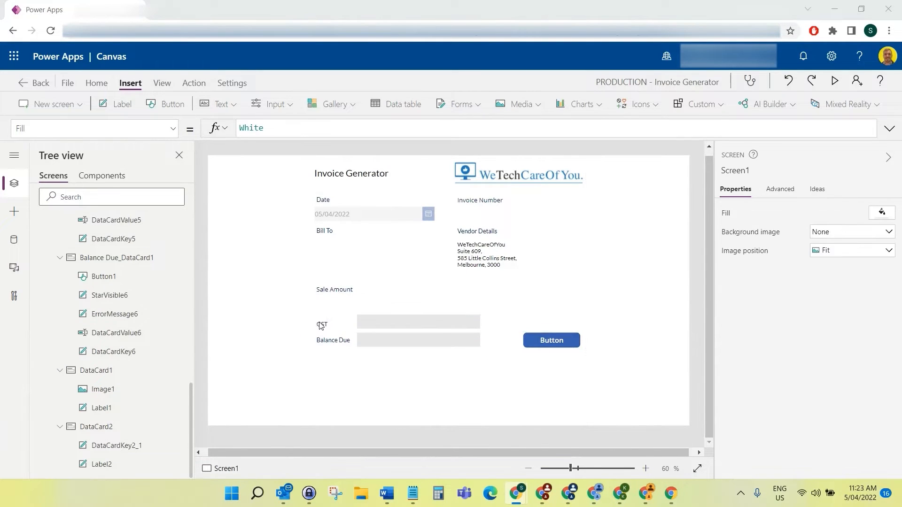
- Narrow the GST label to a width of about 108 so it ends before the grey input
{"action": "left_click", "coordinate": [321, 325]}
{"action": "left_click", "coordinate": [320, 326]}
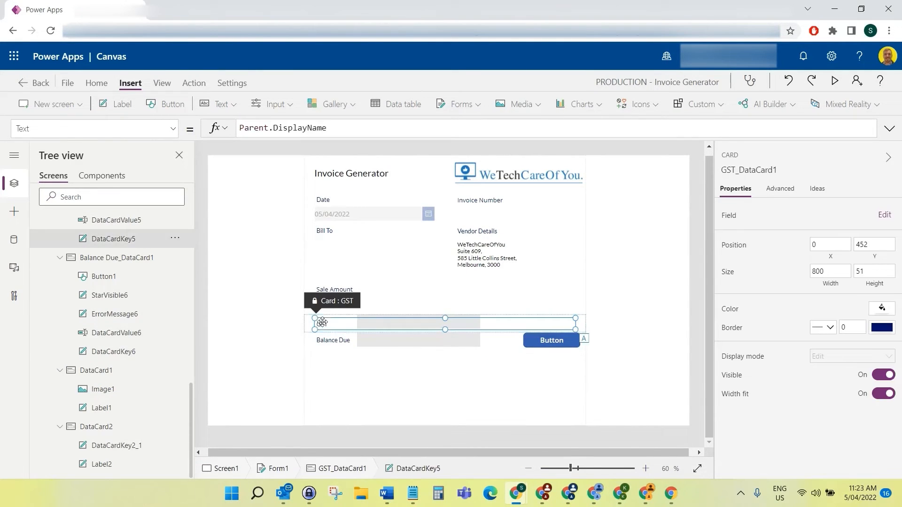
{"action": "left_click_drag", "start_coordinate": [575, 329], "coordinate": [353, 330]}
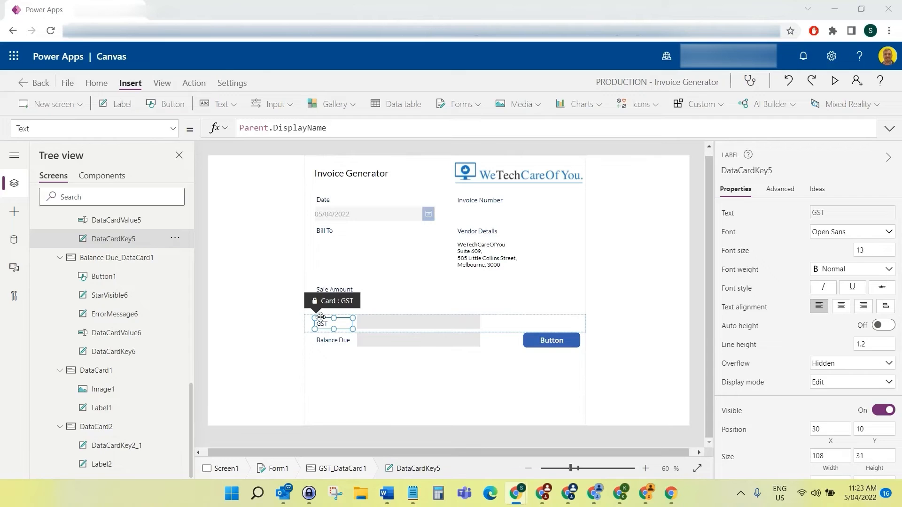
- Set the GST label's Y position to 1 and stretch its height to about 40, comparing it with the Balance Due label
{"action": "left_click", "coordinate": [173, 129]}
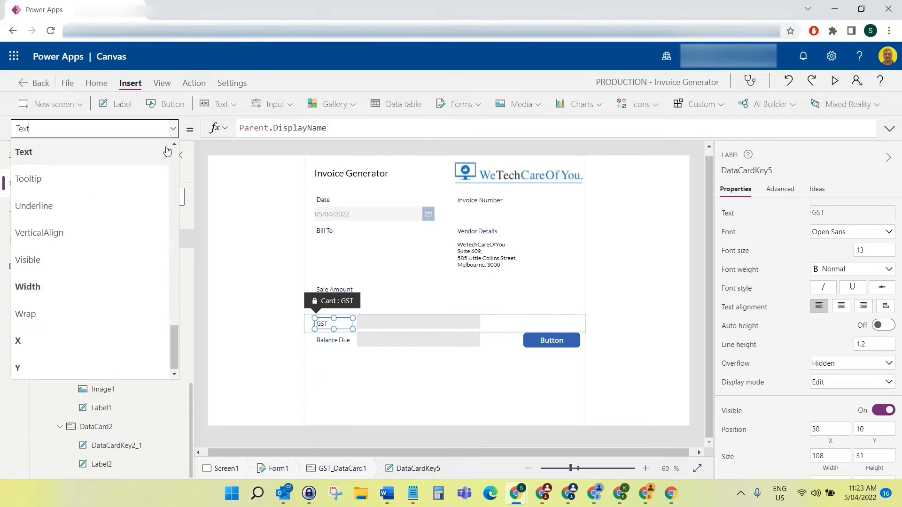
{"action": "left_click", "coordinate": [75, 342]}
{"action": "left_click", "coordinate": [173, 128]}
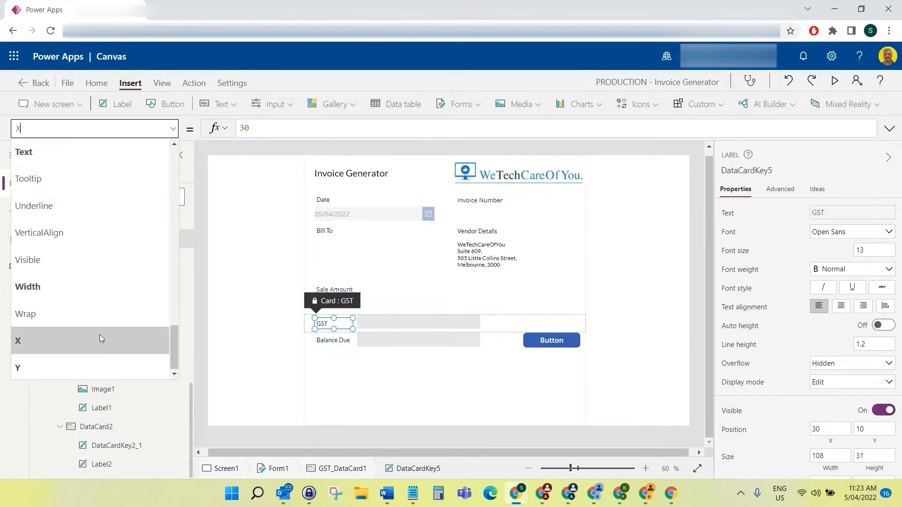
{"action": "left_click", "coordinate": [100, 364]}
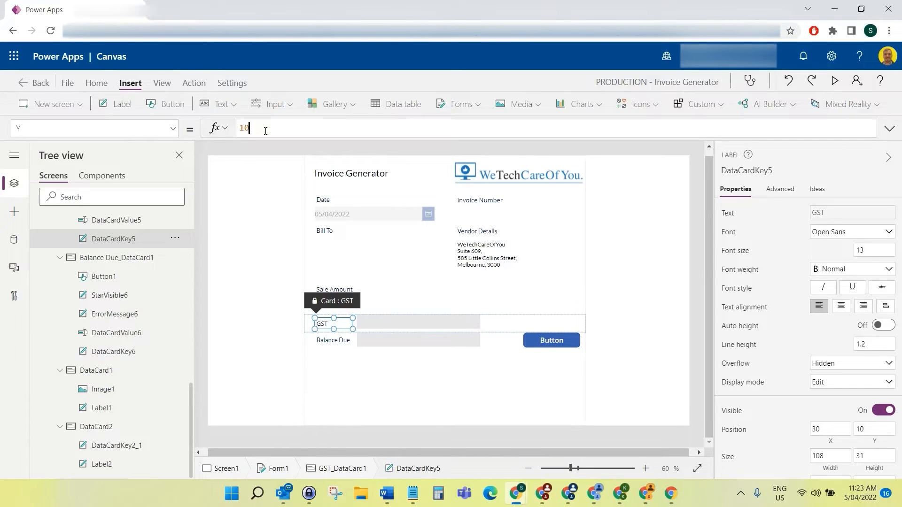
{"action": "left_click", "coordinate": [260, 128]}
{"action": "key", "text": "BackSpace"}
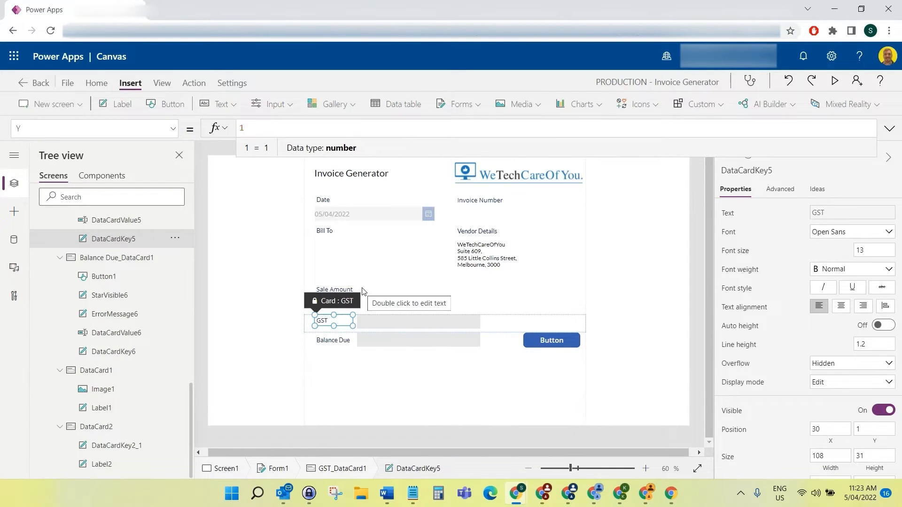
{"action": "left_click_drag", "start_coordinate": [334, 325], "coordinate": [332, 331]}
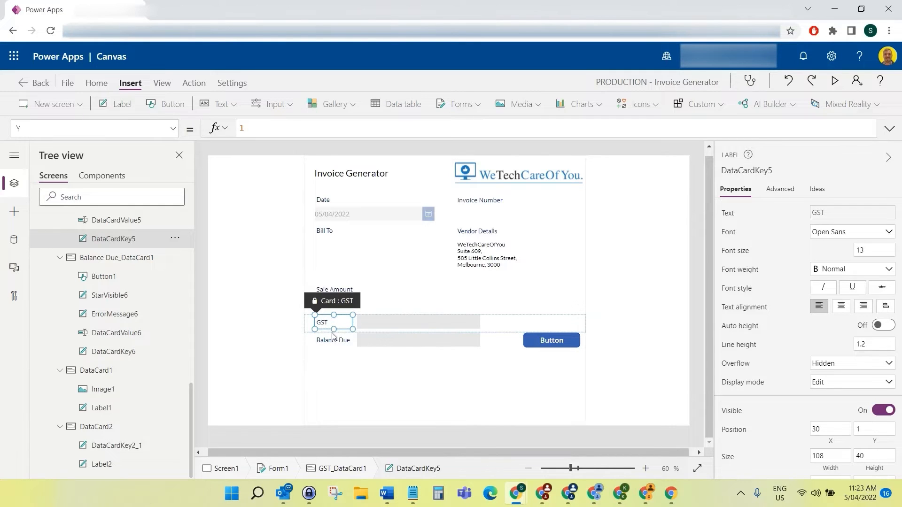
{"action": "left_click", "coordinate": [336, 347]}
{"action": "left_click", "coordinate": [336, 346]}
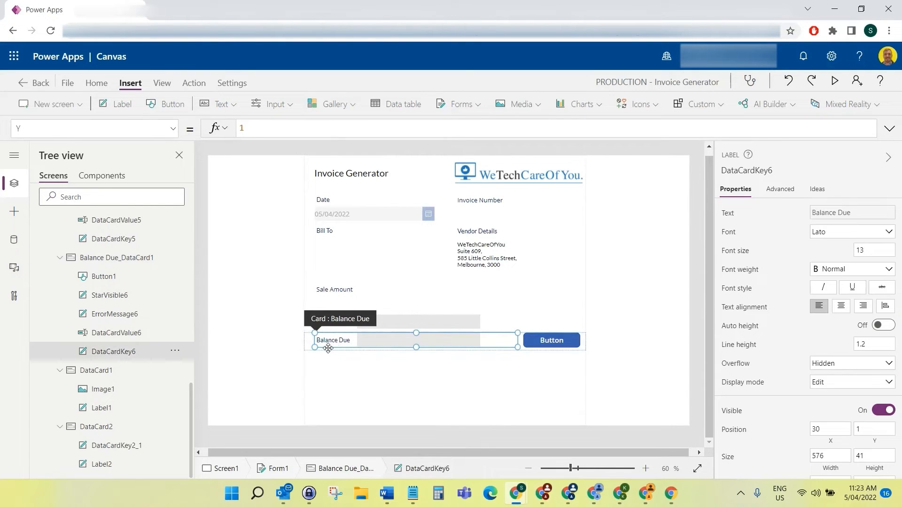
- Fill the Sale Amount text input with the light grey theme colour
{"action": "left_click", "coordinate": [348, 304]}
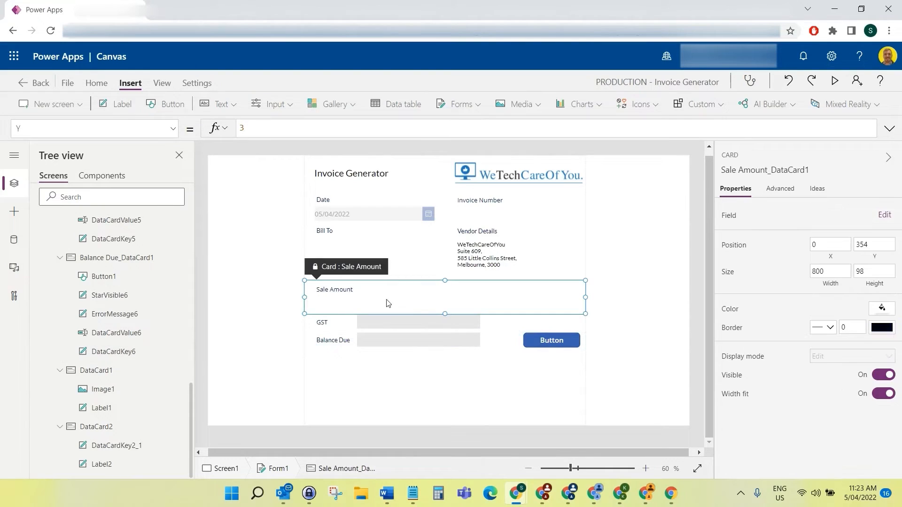
{"action": "left_click", "coordinate": [380, 302]}
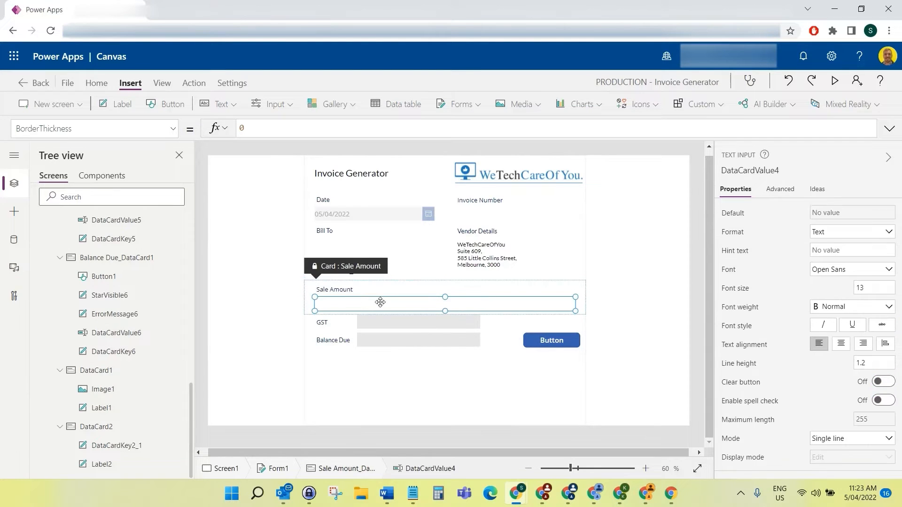
{"action": "scroll", "coordinate": [867, 414], "scroll_direction": "down", "scroll_amount": 5}
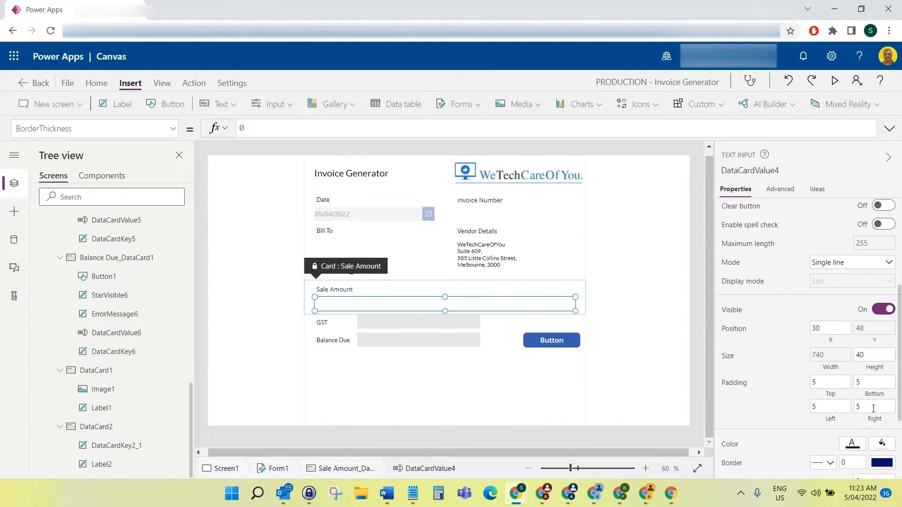
{"action": "left_click", "coordinate": [882, 444]}
{"action": "left_click", "coordinate": [710, 310]}
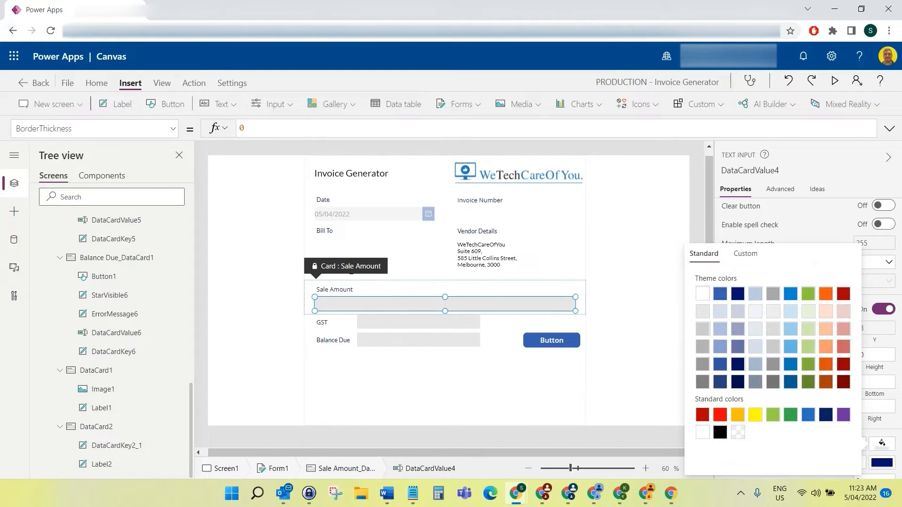
- Check the GST text input's Width property and replace the Sale Amount text input's Width formula with 350
{"action": "left_click", "coordinate": [384, 327]}
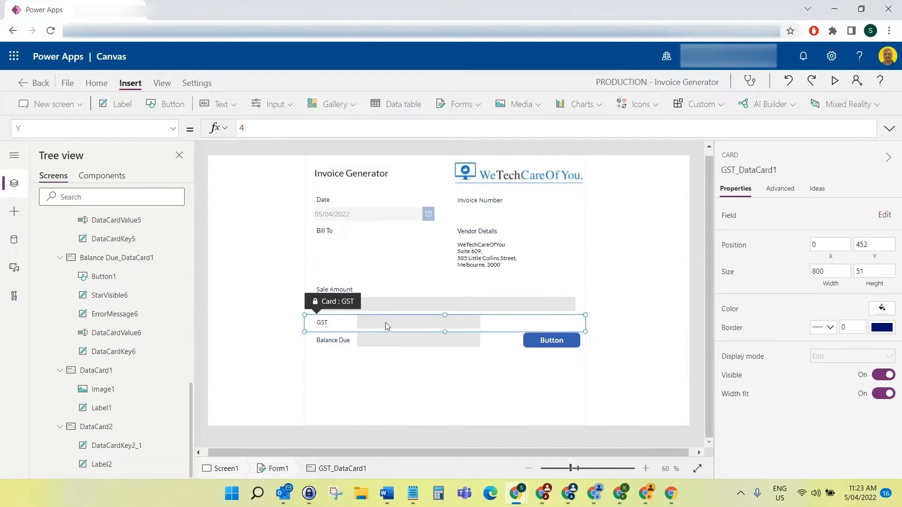
{"action": "left_click", "coordinate": [386, 326]}
{"action": "left_click", "coordinate": [173, 128]}
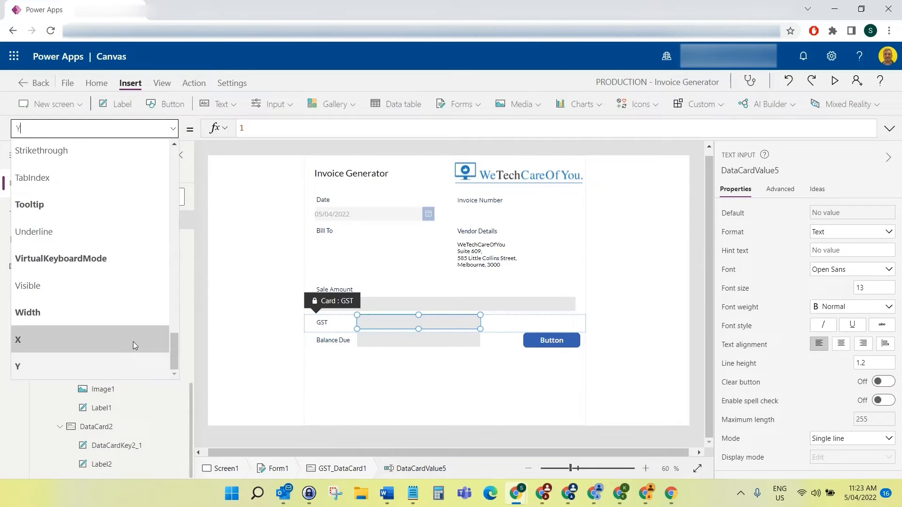
{"action": "left_click", "coordinate": [113, 312]}
{"action": "left_click", "coordinate": [385, 303]}
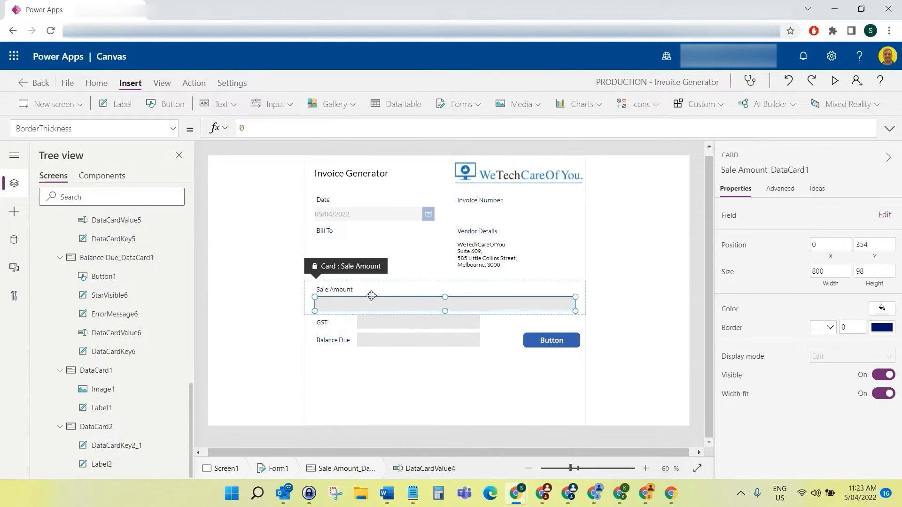
{"action": "left_click", "coordinate": [384, 303]}
{"action": "scroll", "coordinate": [121, 328], "scroll_direction": "down", "scroll_amount": 10}
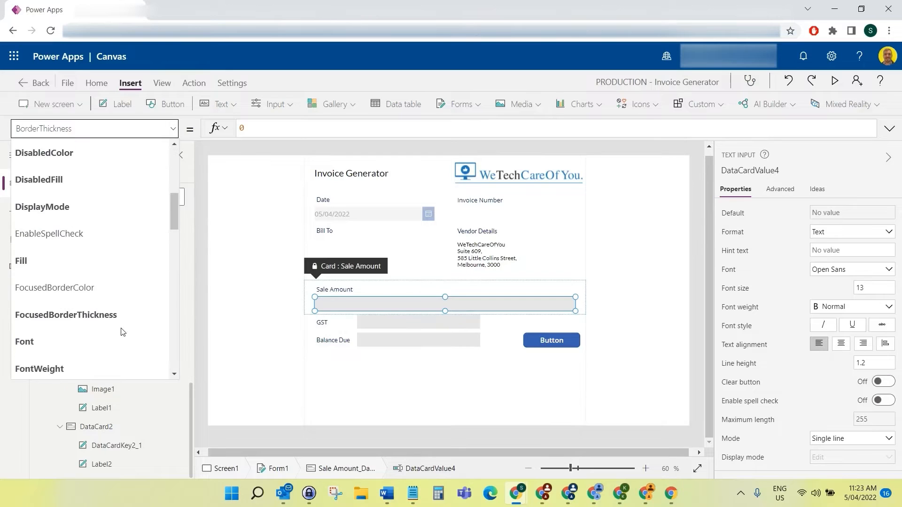
{"action": "left_click", "coordinate": [120, 310]}
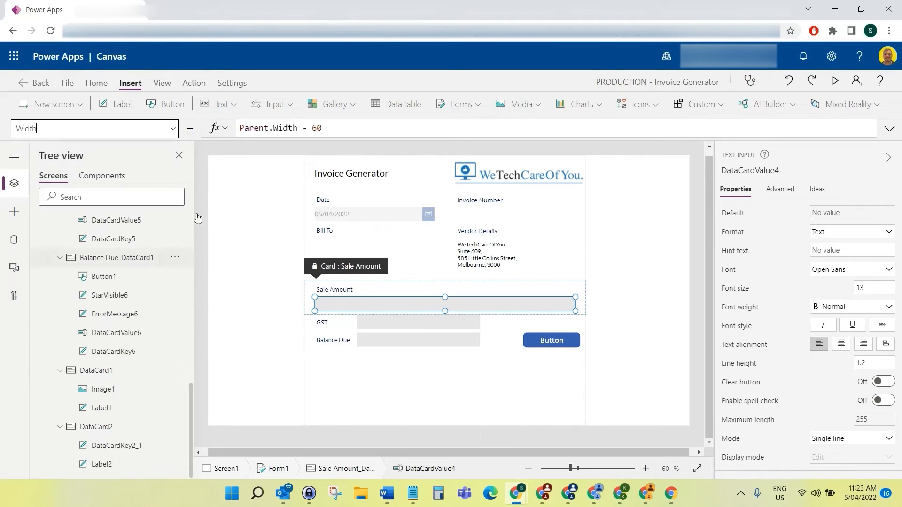
{"action": "triple_click", "coordinate": [347, 126]}
{"action": "type", "text": "350"}
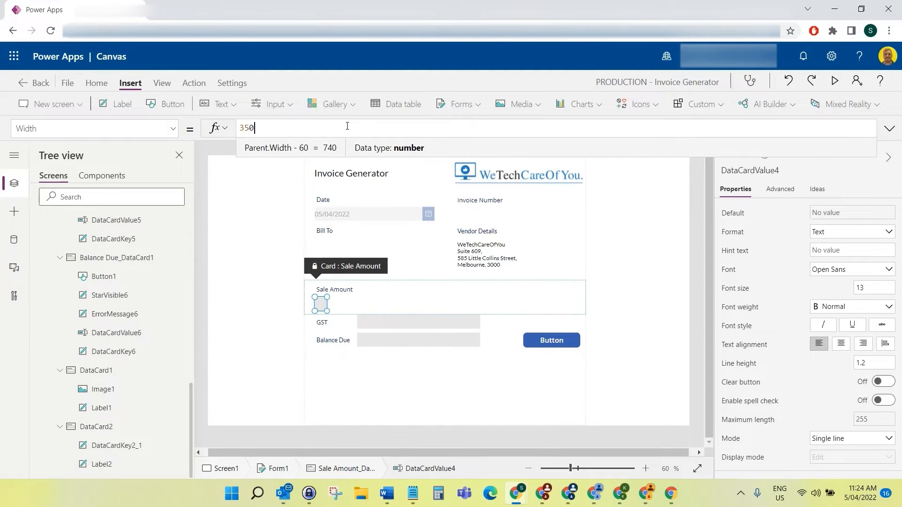
- Move the Sale Amount text input beside its label, to a Y position of about 10, and resize the label to about 186 by 40
{"action": "left_click_drag", "start_coordinate": [352, 300], "coordinate": [396, 292]}
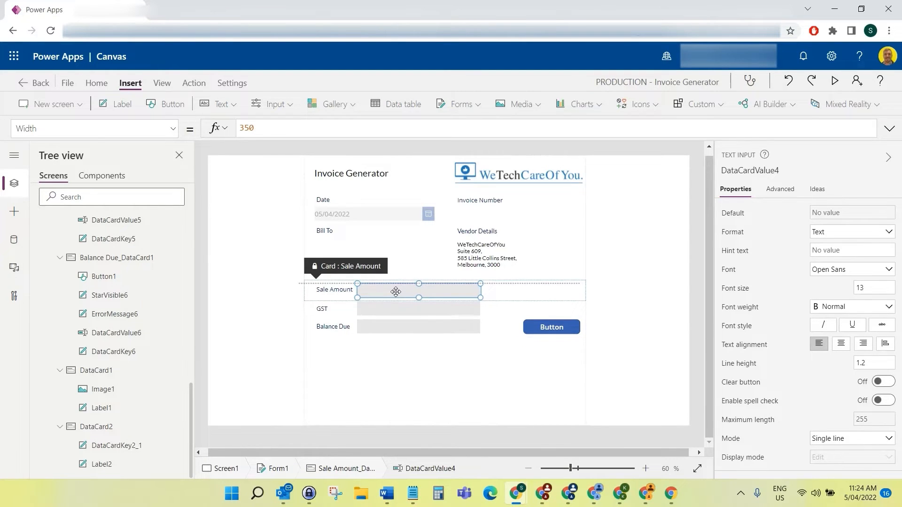
{"action": "left_click", "coordinate": [323, 290]}
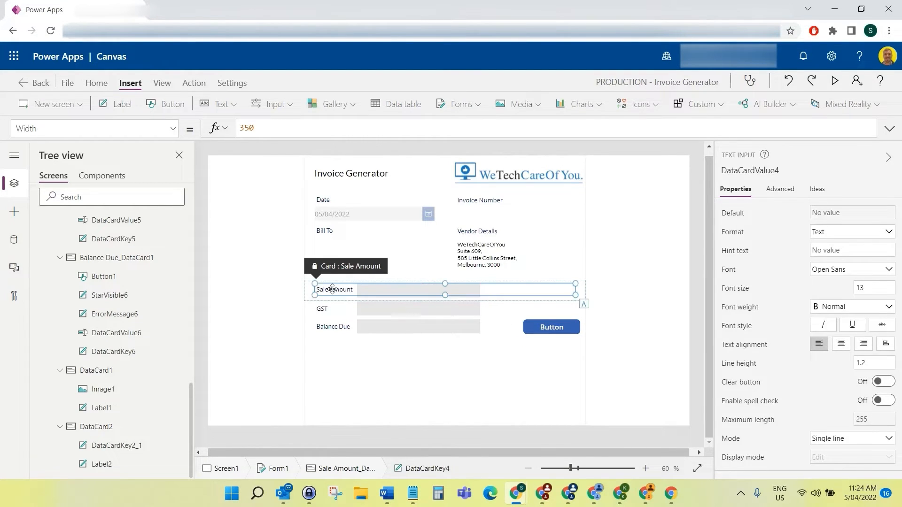
{"action": "left_click_drag", "start_coordinate": [576, 295], "coordinate": [380, 295]}
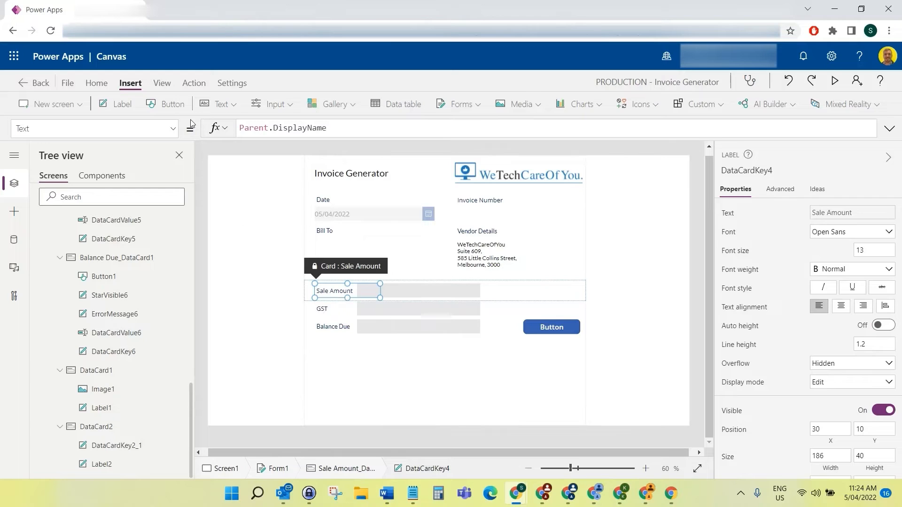
- Set the Y position of the Sale Amount label to 1, using the GST label as reference
{"action": "left_click", "coordinate": [173, 128]}
{"action": "left_click", "coordinate": [92, 342]}
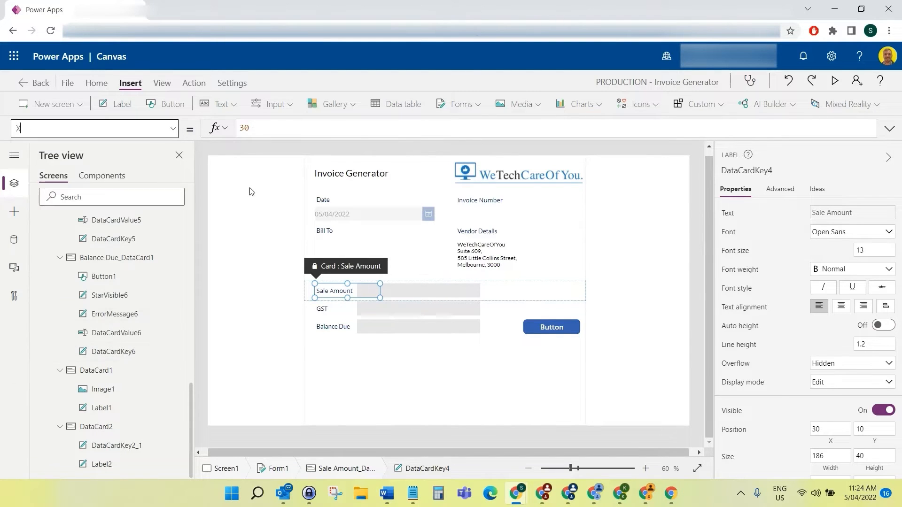
{"action": "left_click", "coordinate": [323, 309]}
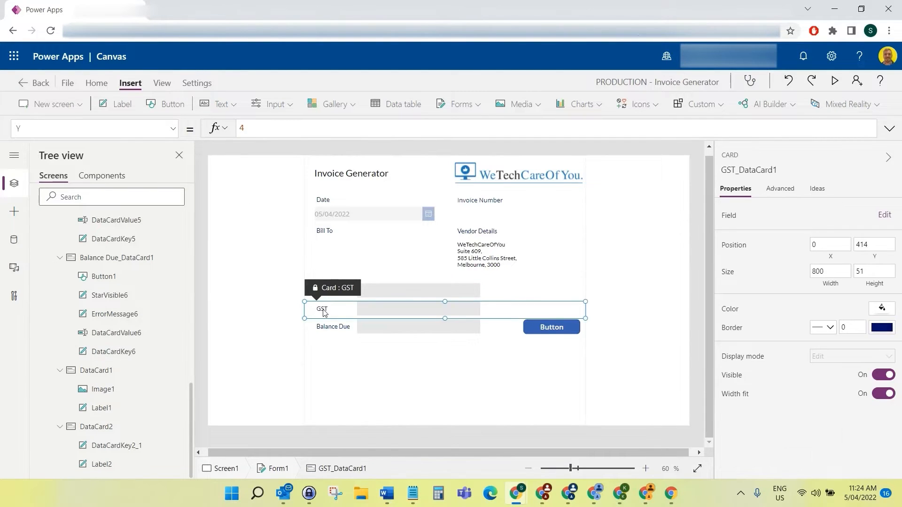
{"action": "left_click", "coordinate": [323, 309]}
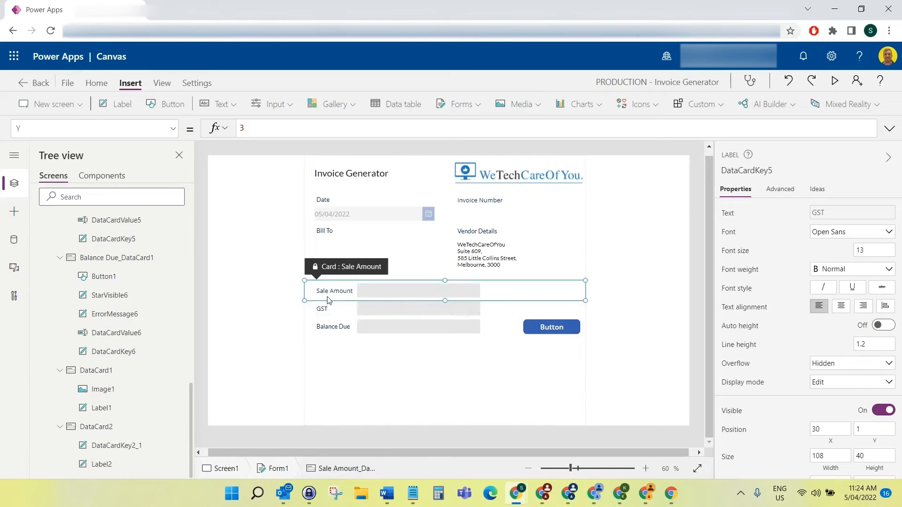
{"action": "left_click", "coordinate": [331, 291]}
{"action": "left_click", "coordinate": [331, 291]}
{"action": "left_click", "coordinate": [173, 128]}
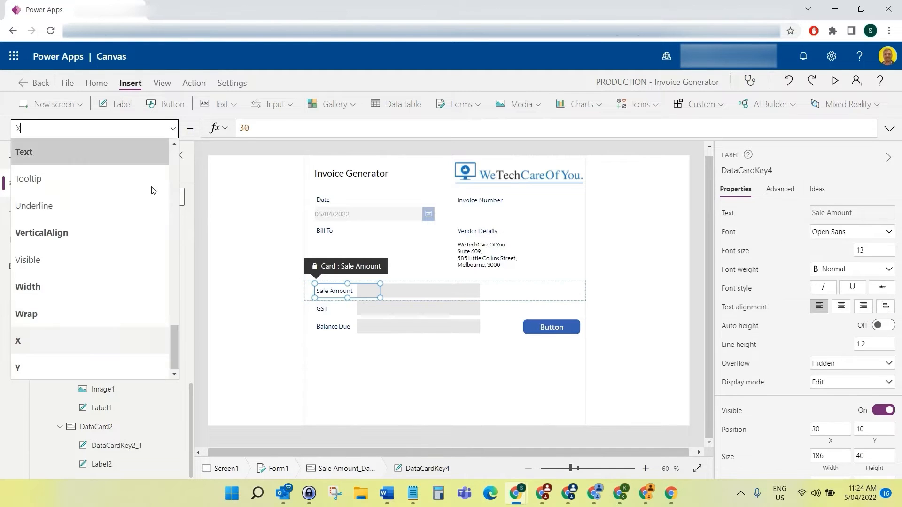
{"action": "left_click", "coordinate": [123, 364]}
{"action": "left_click", "coordinate": [263, 125]}
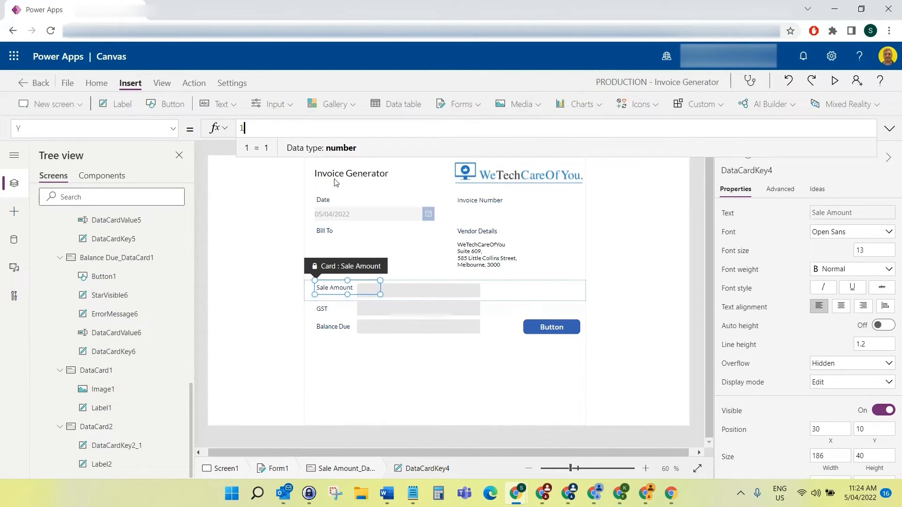
- Set the Y position of the Sale Amount text input to 1
{"action": "left_click", "coordinate": [453, 290]}
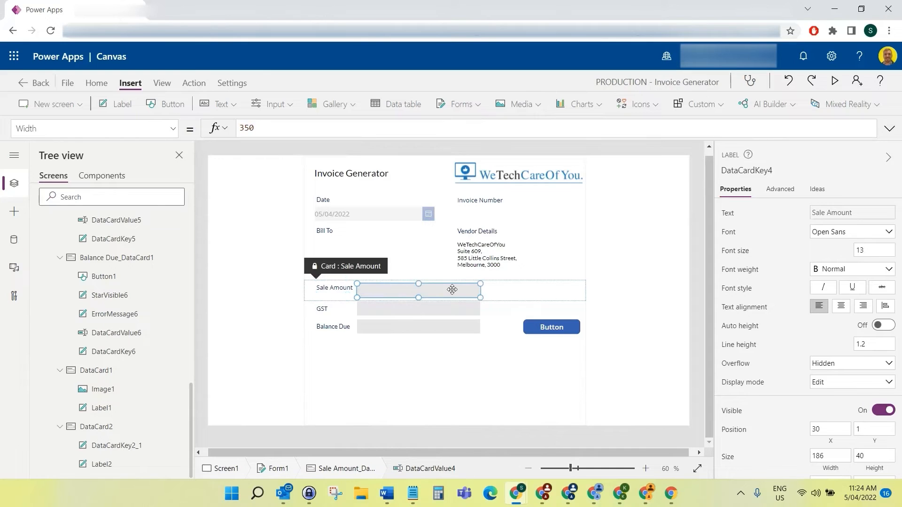
{"action": "left_click", "coordinate": [173, 128]}
{"action": "left_click", "coordinate": [99, 364]}
{"action": "left_click", "coordinate": [294, 127]}
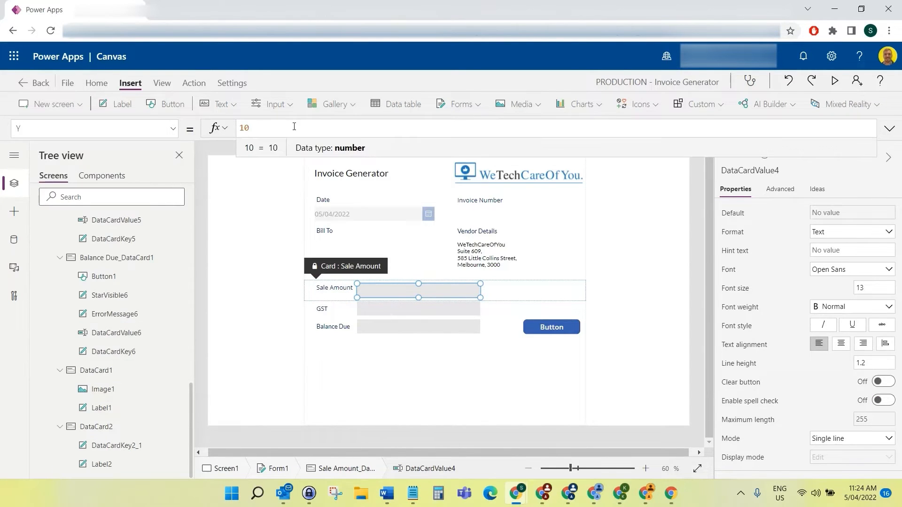
{"action": "key", "text": "BackSpace"}
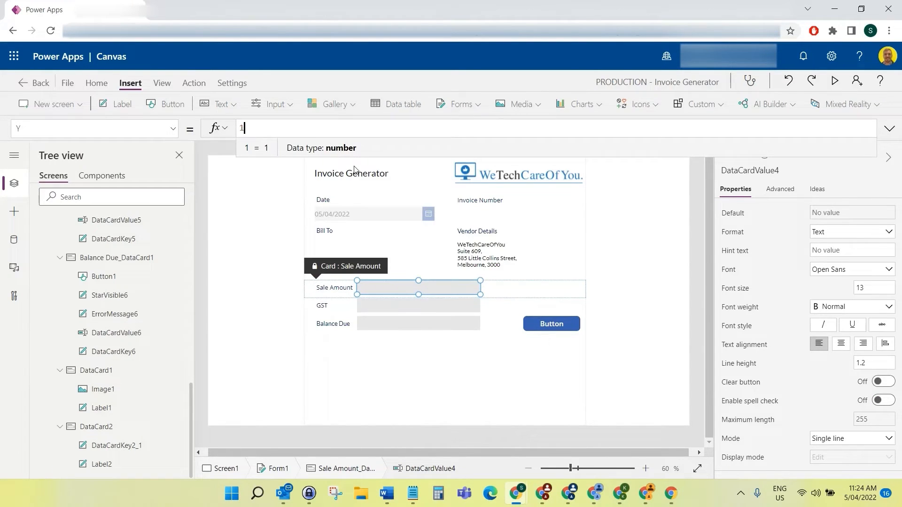
{"action": "left_click", "coordinate": [671, 296]}
- Fill the address label in the Vendor Details card with the light grey theme colour
{"action": "left_click", "coordinate": [486, 257]}
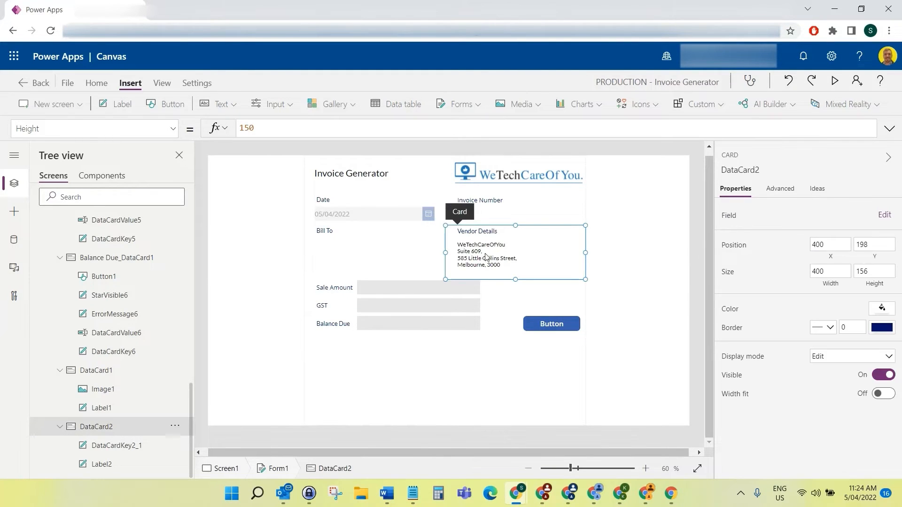
{"action": "left_click", "coordinate": [486, 257]}
{"action": "scroll", "coordinate": [854, 390], "scroll_direction": "down", "scroll_amount": 1}
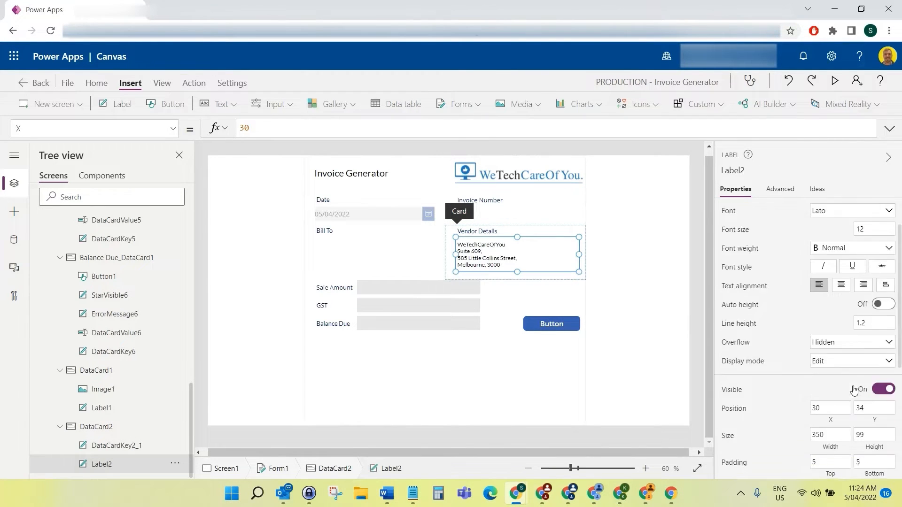
{"action": "scroll", "coordinate": [854, 390], "scroll_direction": "down", "scroll_amount": 3}
{"action": "left_click", "coordinate": [873, 343]}
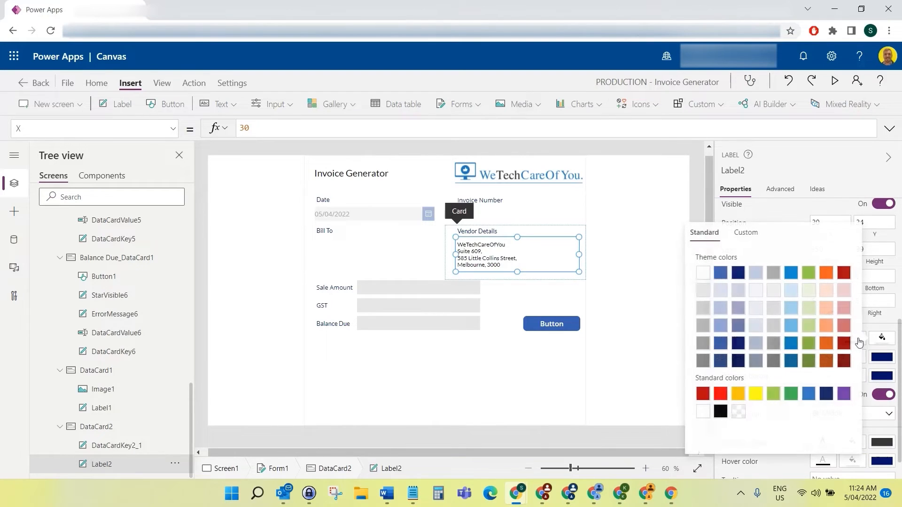
{"action": "left_click", "coordinate": [703, 291]}
- Fill the Bill To text input with the light grey theme colour
{"action": "left_click", "coordinate": [339, 254]}
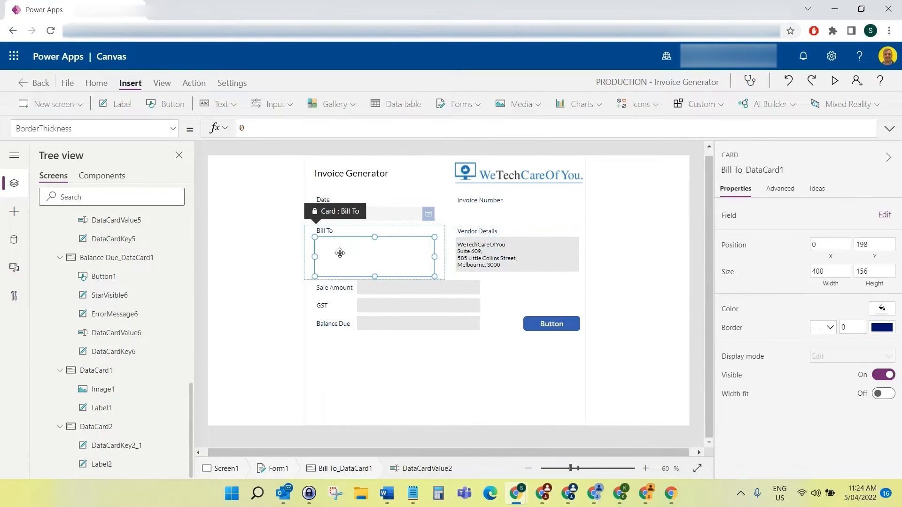
{"action": "left_click", "coordinate": [339, 254]}
{"action": "scroll", "coordinate": [878, 403], "scroll_direction": "down", "scroll_amount": 6}
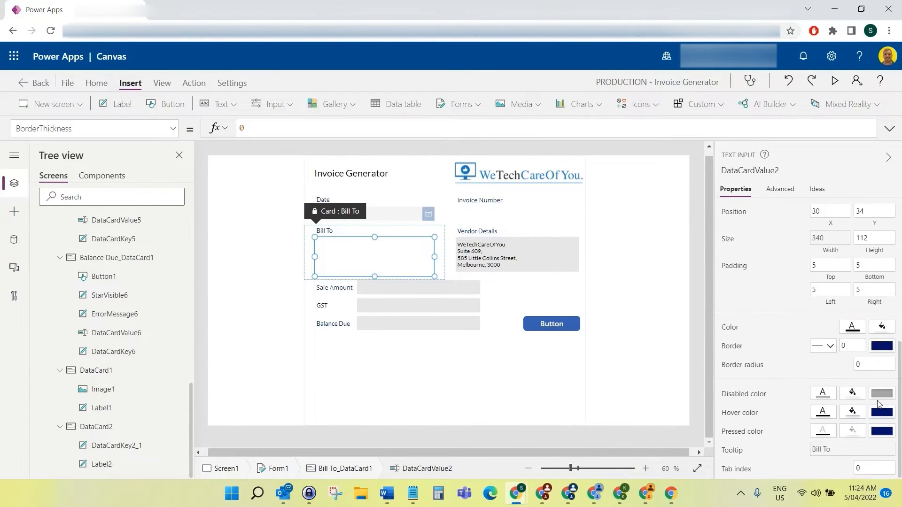
{"action": "left_click", "coordinate": [882, 326]}
{"action": "left_click", "coordinate": [703, 278]}
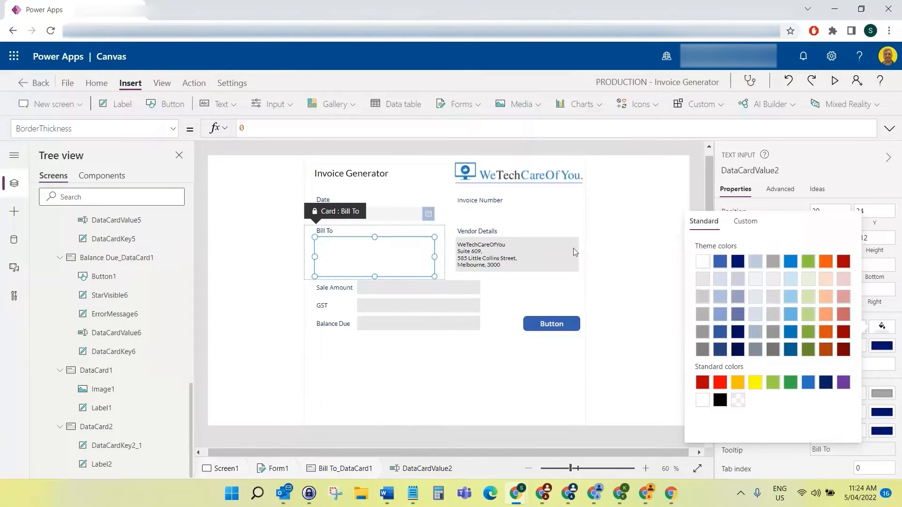
- Fill the Invoice Number text input with the same light grey theme colour
{"action": "left_click", "coordinate": [499, 213]}
{"action": "left_click", "coordinate": [499, 214]}
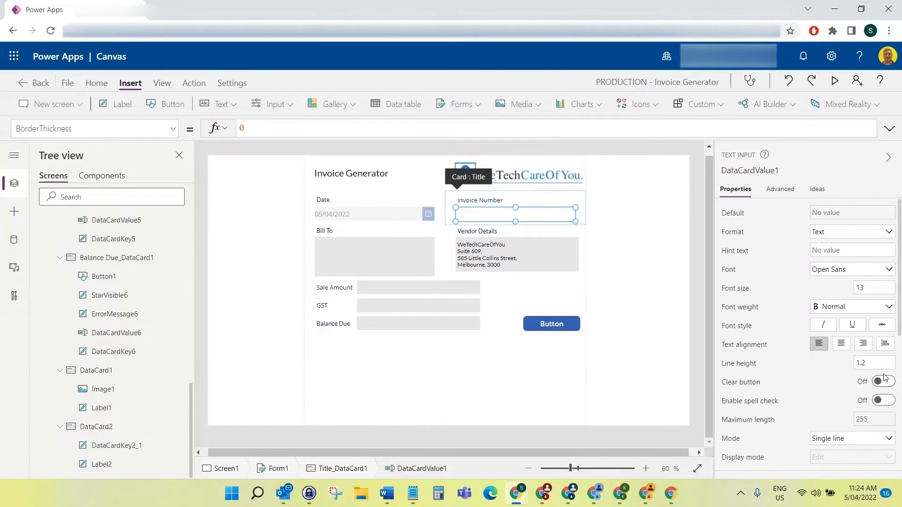
{"action": "scroll", "coordinate": [873, 409], "scroll_direction": "down", "scroll_amount": 1}
{"action": "scroll", "coordinate": [878, 375], "scroll_direction": "down", "scroll_amount": 4}
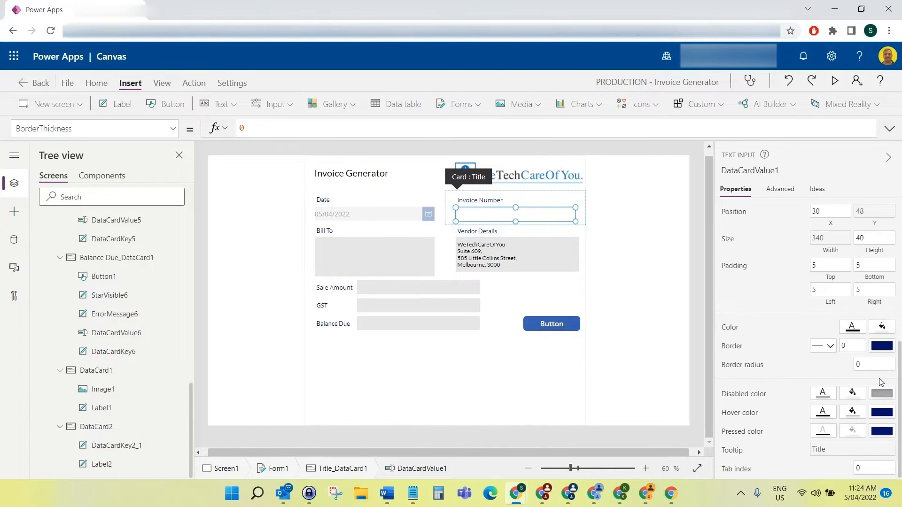
{"action": "left_click", "coordinate": [886, 332]}
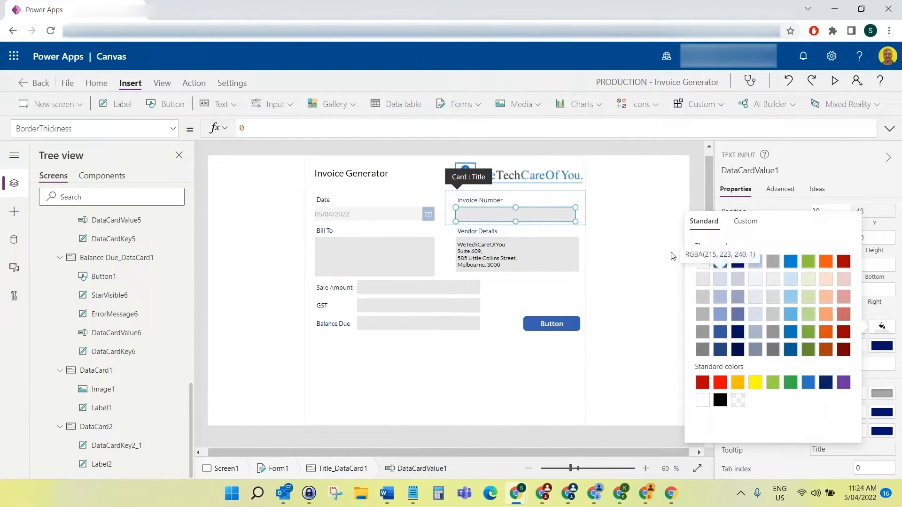
{"action": "left_click", "coordinate": [477, 215]}
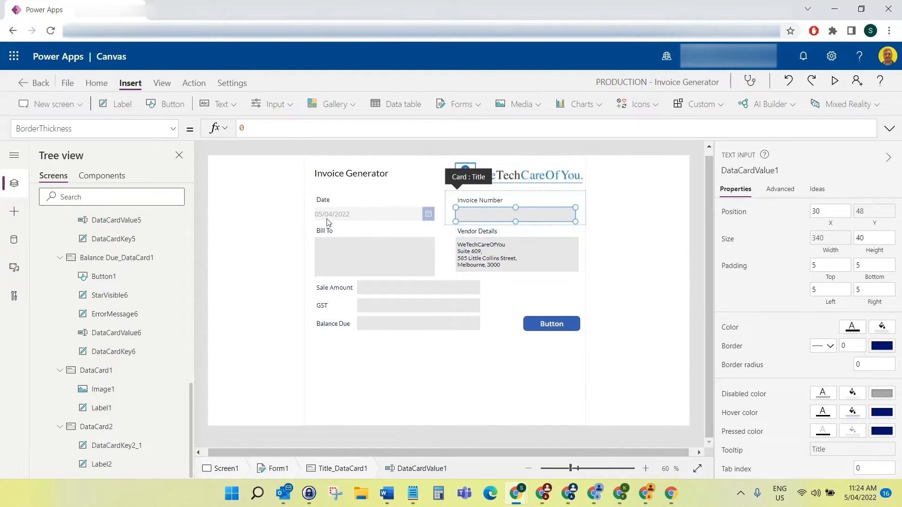
{"action": "left_click", "coordinate": [695, 207]}
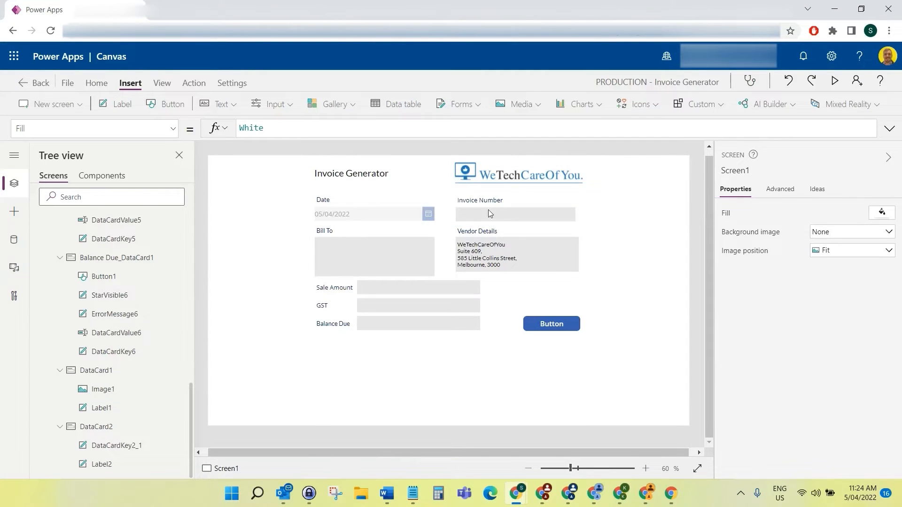
- Enlarge the Invoice Number label to a height of about 38
{"action": "left_click", "coordinate": [475, 205]}
{"action": "left_click", "coordinate": [475, 206]}
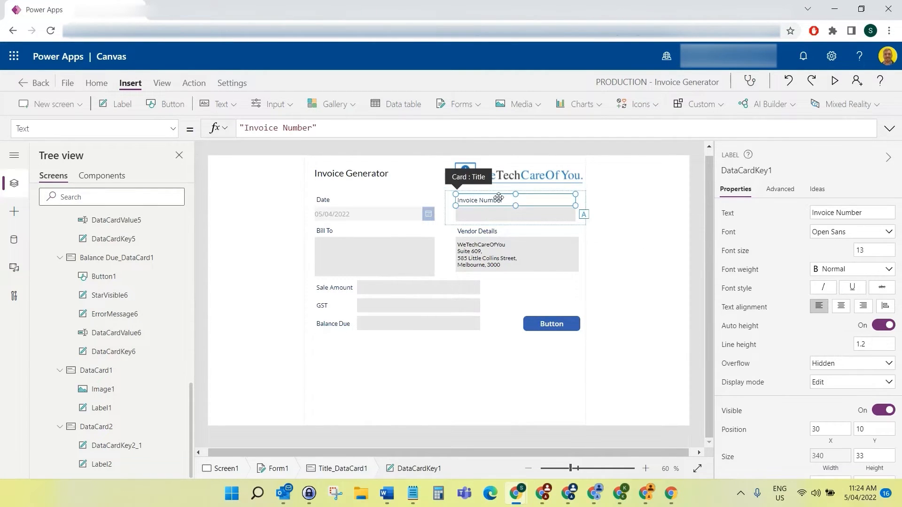
{"action": "left_click_drag", "start_coordinate": [518, 193], "coordinate": [516, 208]}
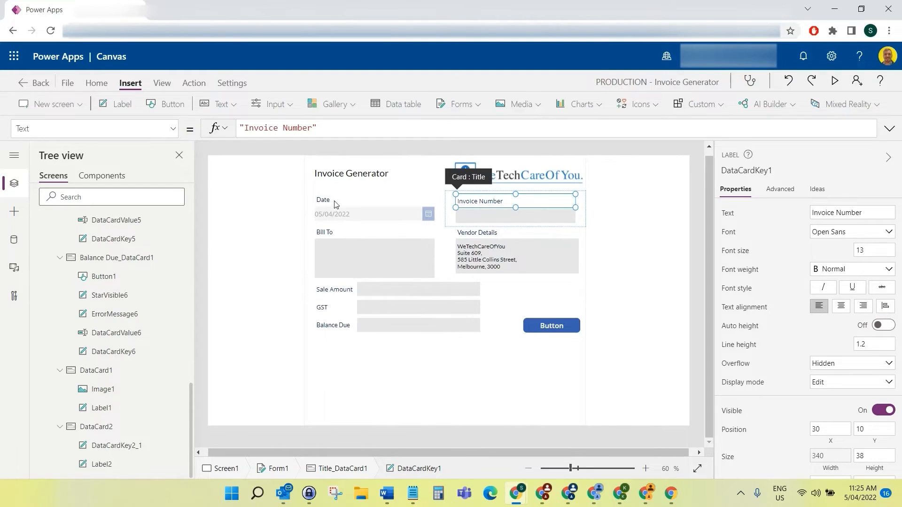
- Set the Height property of the Date label to 38, using the Invoice Number label's Height as reference
{"action": "left_click", "coordinate": [172, 128]}
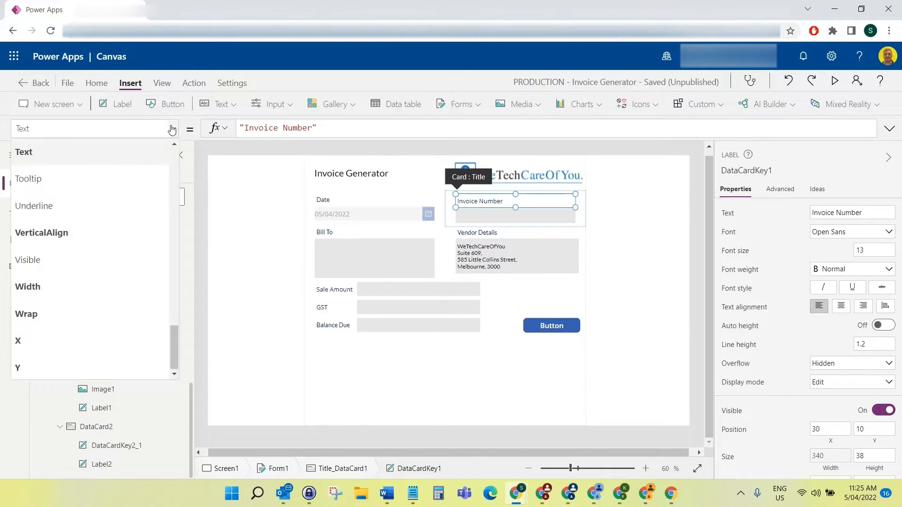
{"action": "left_click", "coordinate": [172, 129]}
{"action": "left_click", "coordinate": [173, 128]}
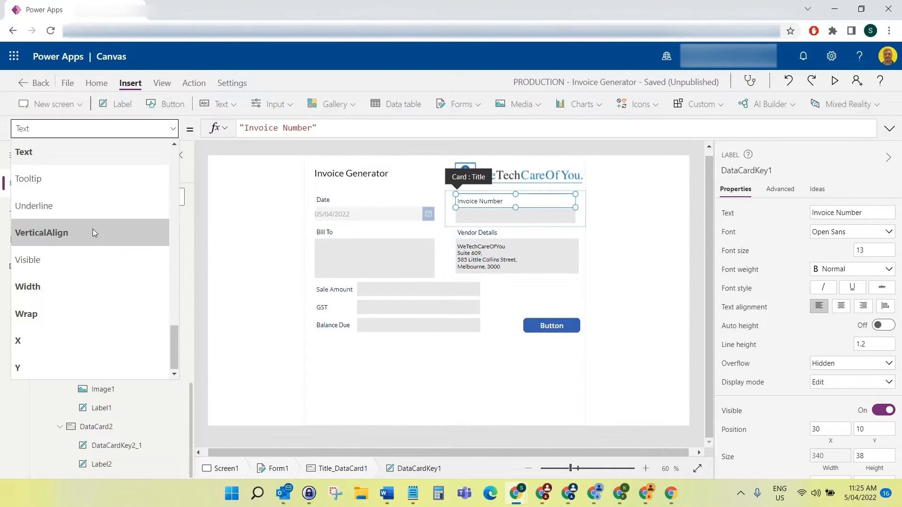
{"action": "scroll", "coordinate": [93, 227], "scroll_direction": "up", "scroll_amount": 8}
{"action": "scroll", "coordinate": [94, 227], "scroll_direction": "up", "scroll_amount": 2}
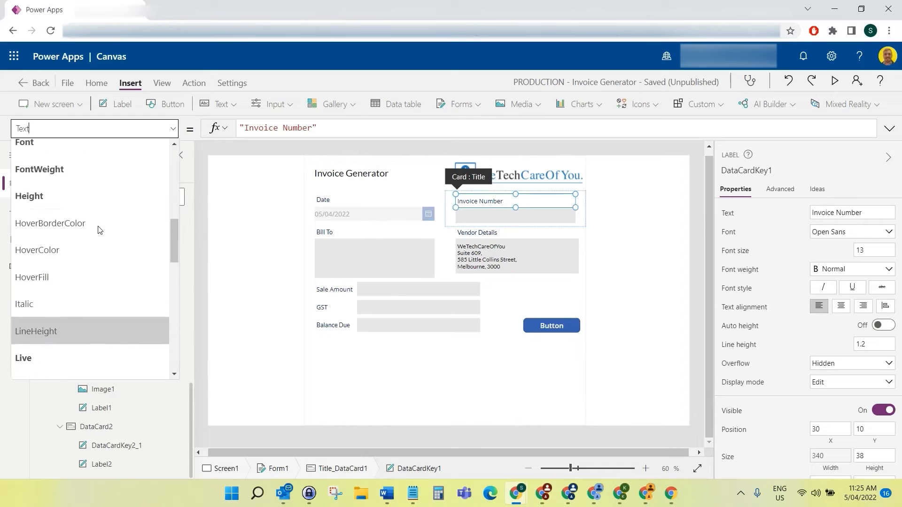
{"action": "left_click", "coordinate": [72, 202]}
{"action": "left_click", "coordinate": [357, 200]}
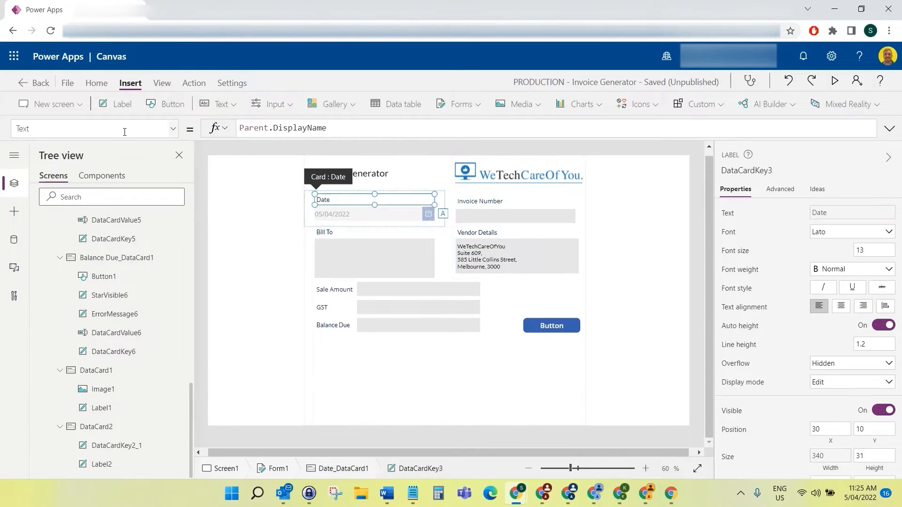
{"action": "left_click", "coordinate": [174, 128]}
{"action": "scroll", "coordinate": [84, 240], "scroll_direction": "up", "scroll_amount": 10}
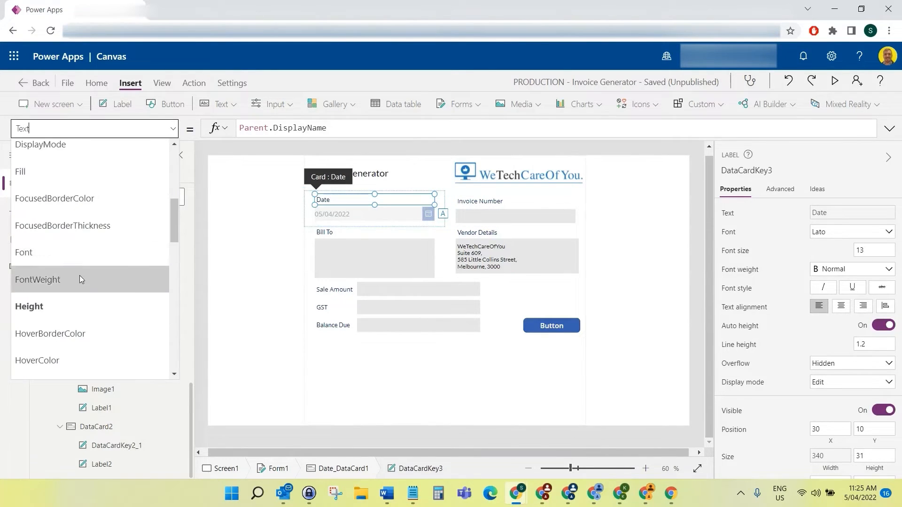
{"action": "left_click", "coordinate": [81, 306]}
{"action": "left_click", "coordinate": [280, 127]}
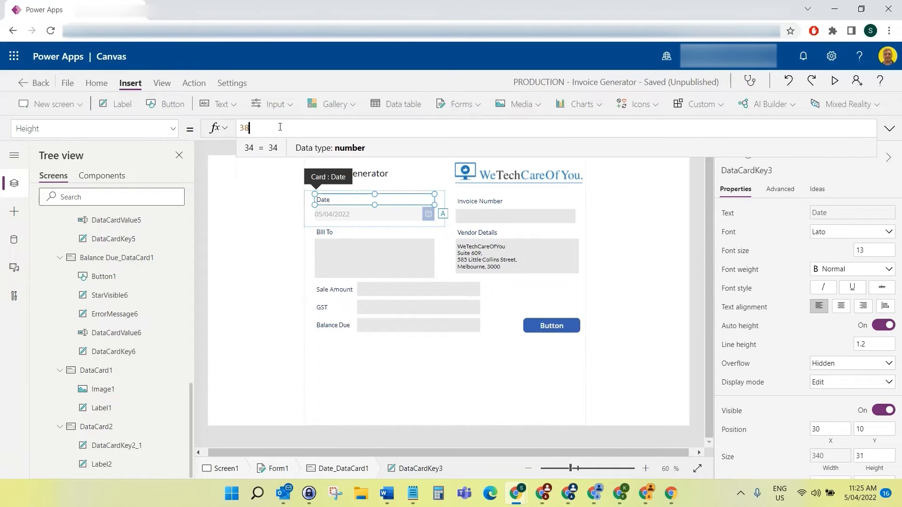
{"action": "left_click", "coordinate": [476, 202]}
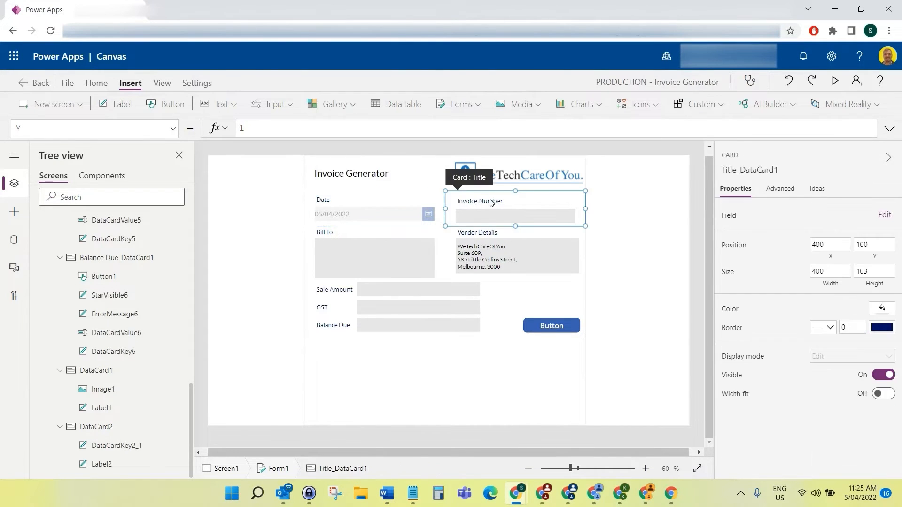
- Set the Y position of the Date label to 5
{"action": "left_click", "coordinate": [327, 199]}
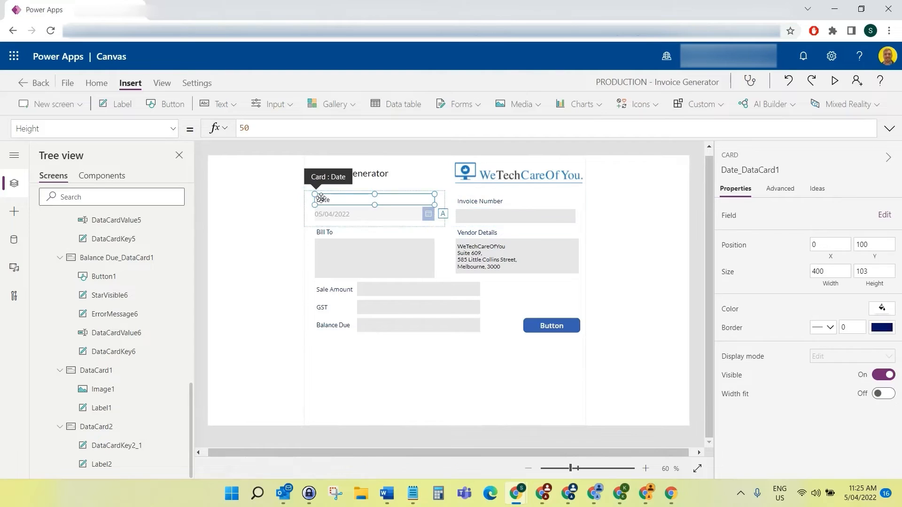
{"action": "left_click", "coordinate": [328, 199]}
{"action": "left_click", "coordinate": [172, 134]}
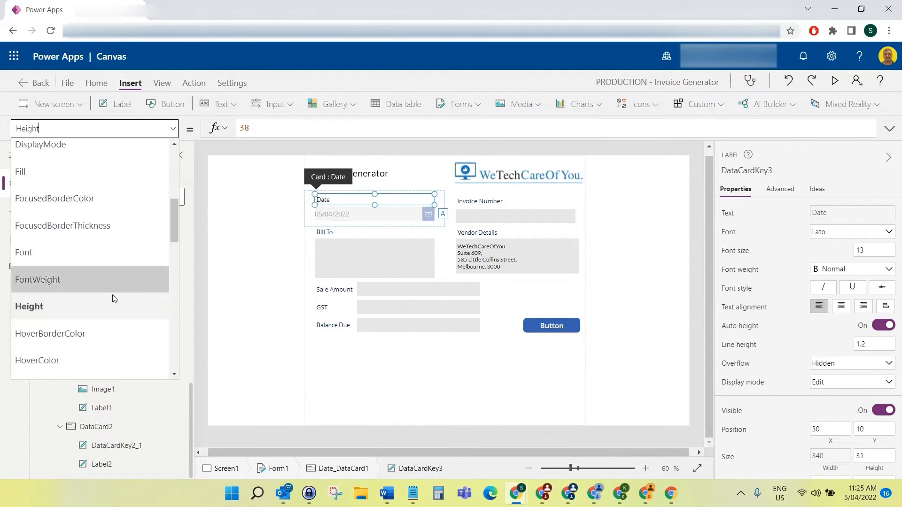
{"action": "scroll", "coordinate": [111, 294], "scroll_direction": "down", "scroll_amount": 10}
{"action": "left_click", "coordinate": [136, 345]}
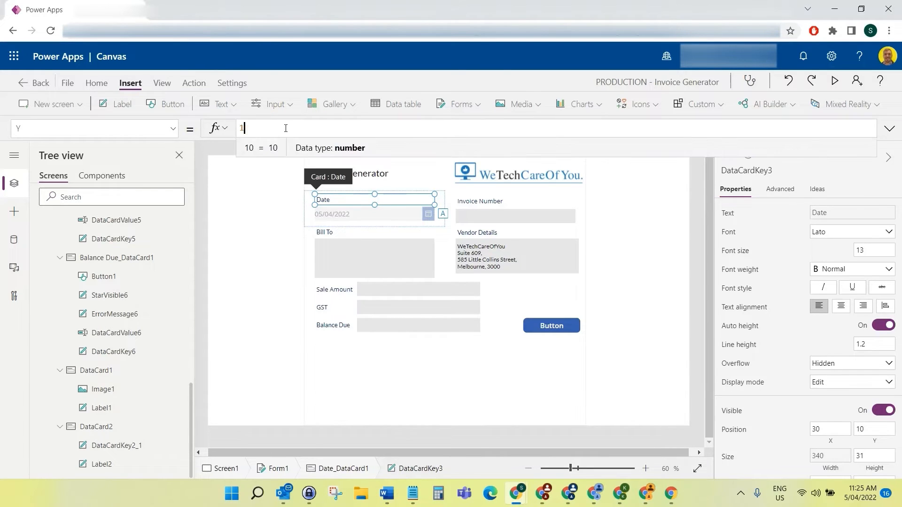
{"action": "key", "text": "BackSpace"}
{"action": "key", "text": "BackSpace"}
{"action": "type", "text": "5"}
- Set the Y position of the Invoice Number label to 5
{"action": "left_click", "coordinate": [481, 197]}
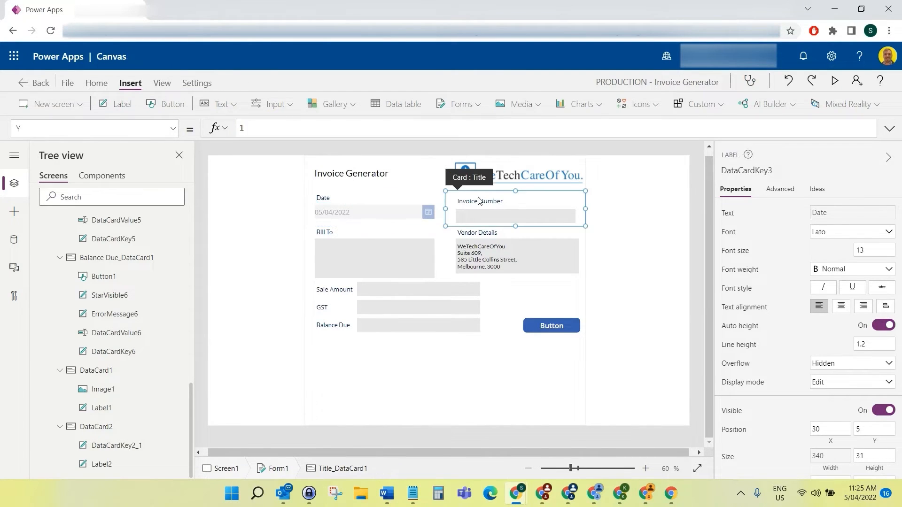
{"action": "left_click", "coordinate": [481, 200]}
{"action": "left_click", "coordinate": [94, 128]}
{"action": "type", "text": "Height"}
{"action": "scroll", "coordinate": [126, 358], "scroll_direction": "down", "scroll_amount": 12}
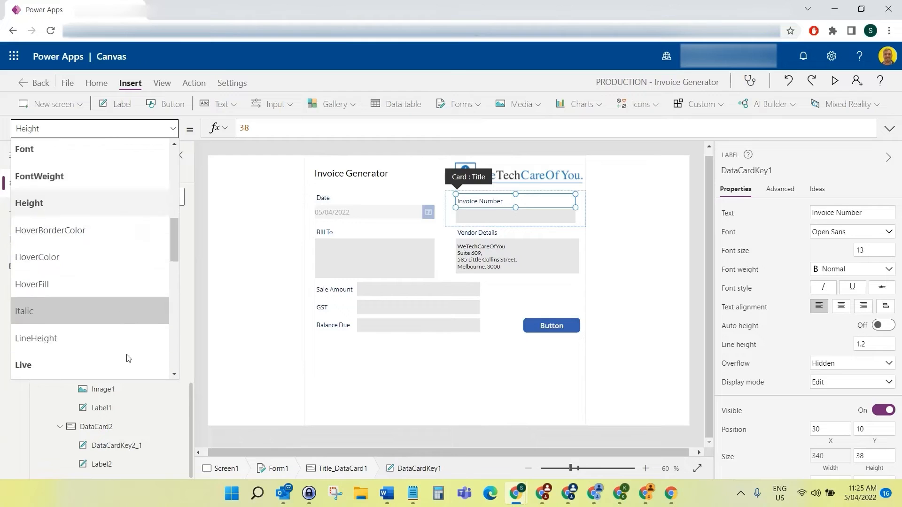
{"action": "left_click", "coordinate": [129, 362]}
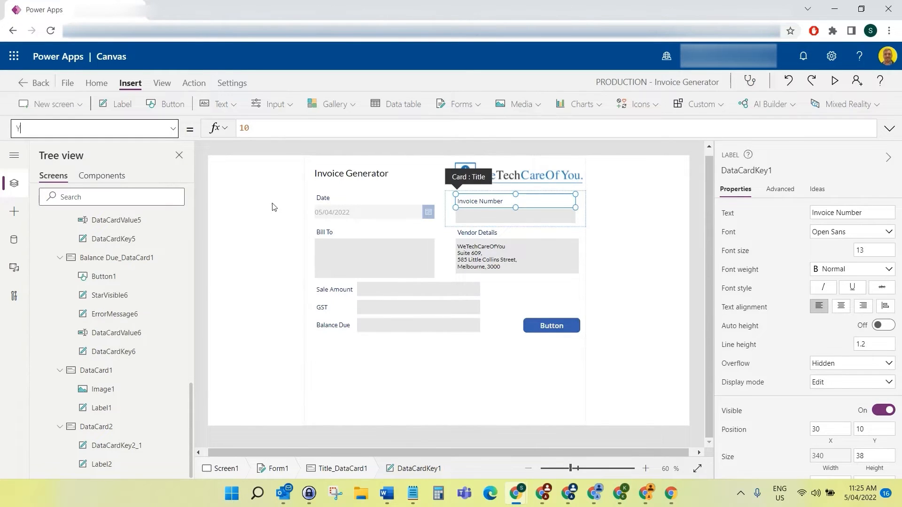
{"action": "left_click", "coordinate": [284, 128]}
{"action": "key", "text": "BackSpace"}
{"action": "key", "text": "BackSpace"}
{"action": "type", "text": "5"}
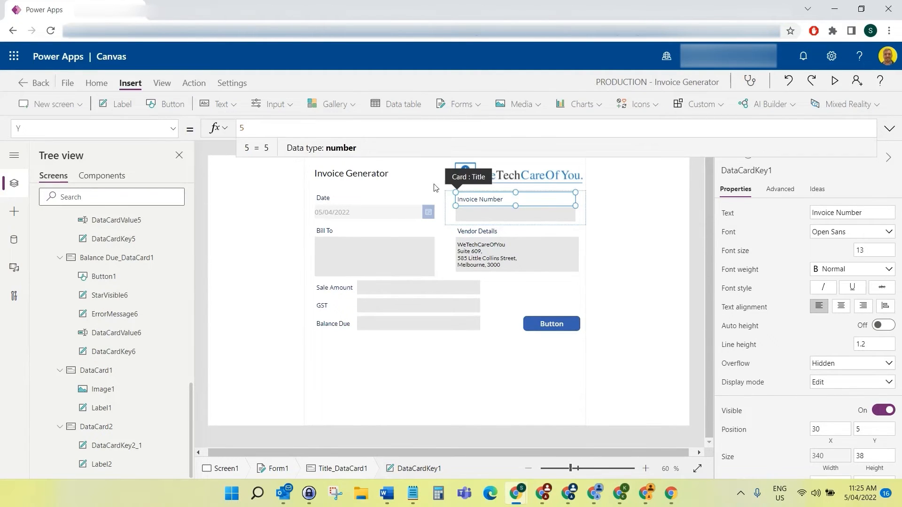
{"action": "left_click", "coordinate": [697, 189]}
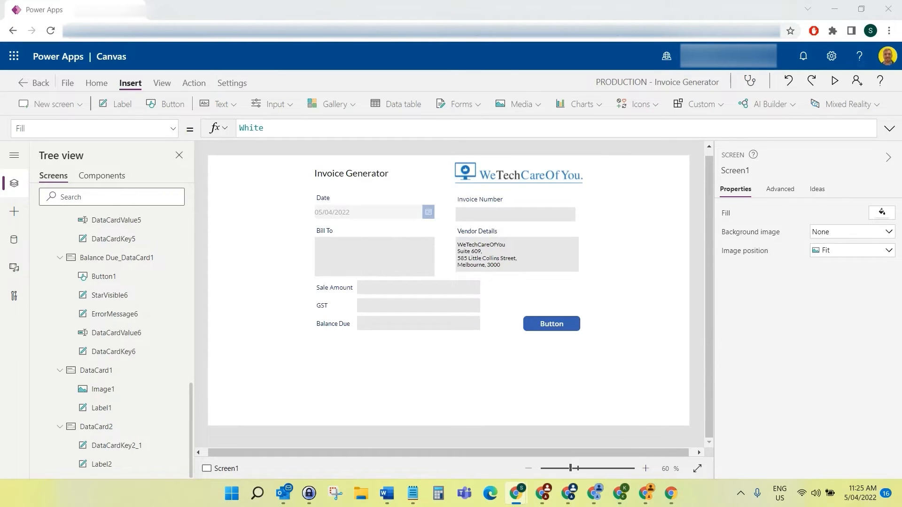
- Compare the Y formulas of the Invoice Number text input and the Date picker
{"action": "left_click", "coordinate": [460, 215]}
{"action": "left_click", "coordinate": [173, 128]}
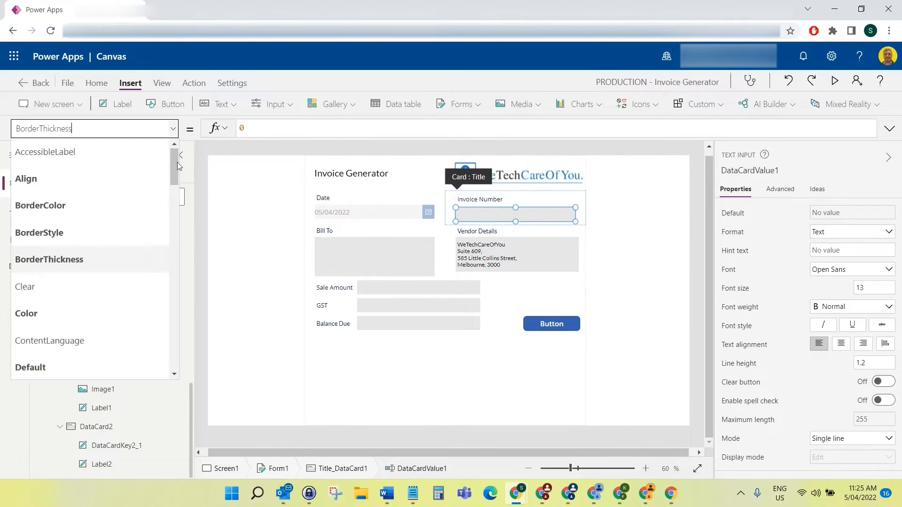
{"action": "scroll", "coordinate": [123, 292], "scroll_direction": "down", "scroll_amount": 10}
{"action": "left_click", "coordinate": [122, 356]}
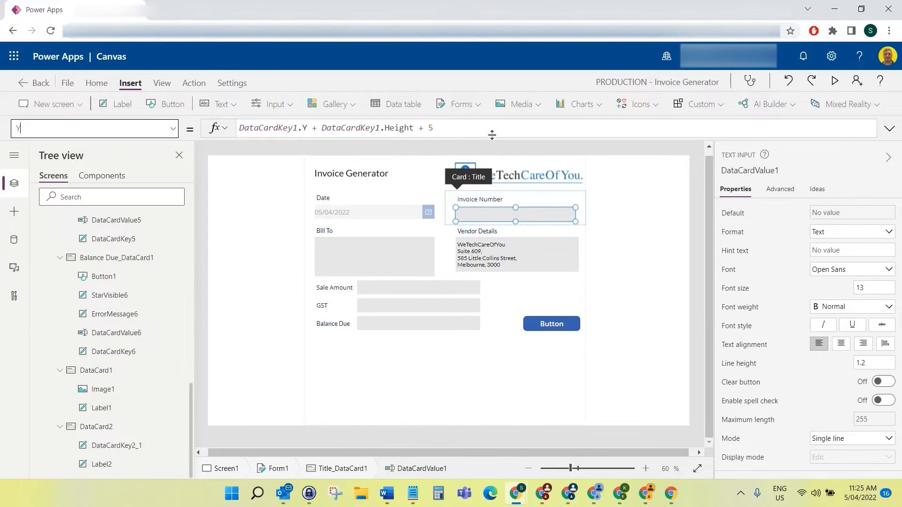
{"action": "left_click", "coordinate": [407, 216]}
{"action": "left_click", "coordinate": [407, 217]}
{"action": "left_click", "coordinate": [172, 128]}
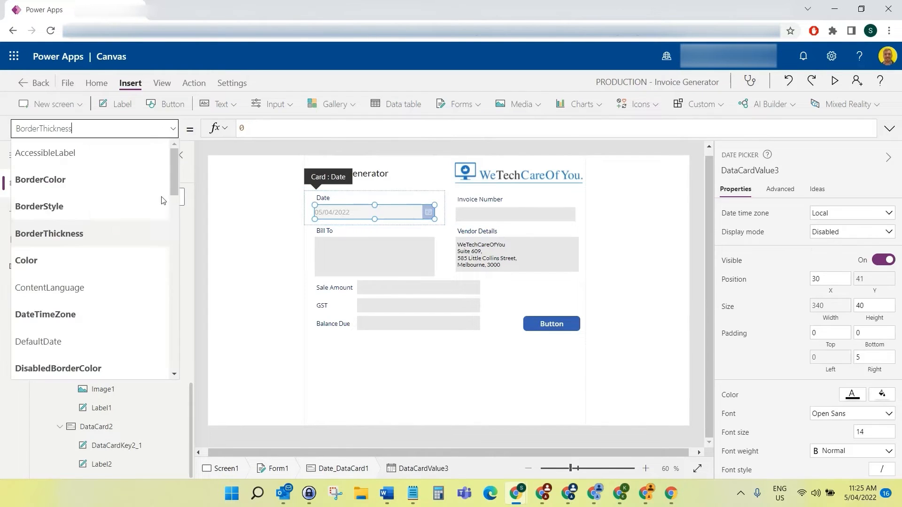
{"action": "scroll", "coordinate": [116, 315], "scroll_direction": "down", "scroll_amount": 3}
{"action": "scroll", "coordinate": [116, 315], "scroll_direction": "down", "scroll_amount": 5}
{"action": "left_click", "coordinate": [100, 358]}
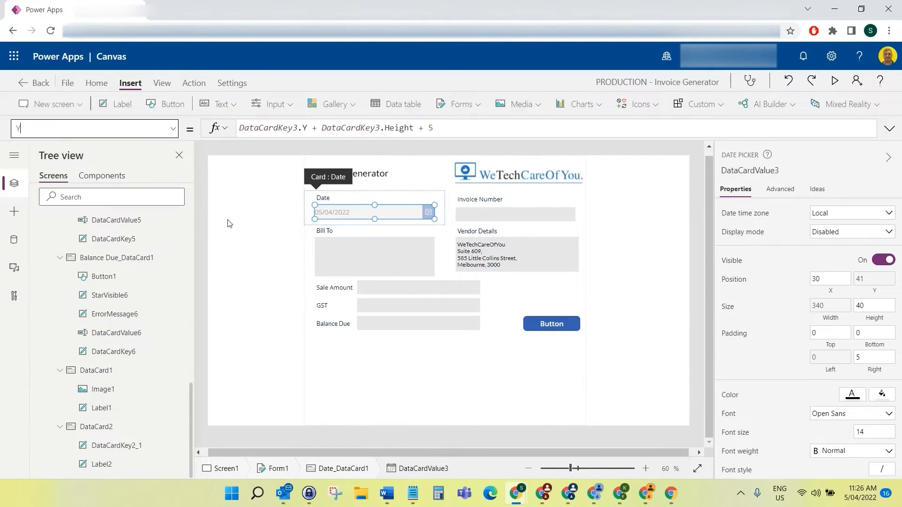
{"action": "left_click", "coordinate": [471, 127]}
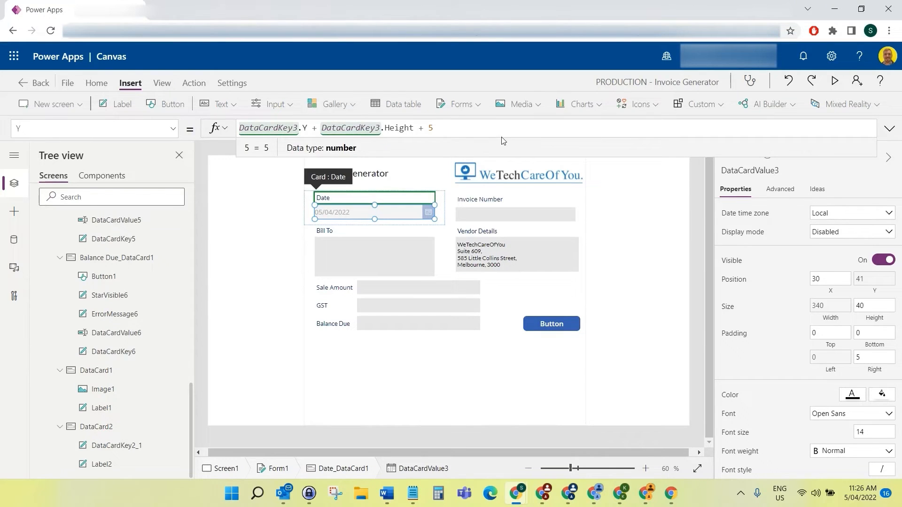
{"action": "left_click", "coordinate": [499, 197]}
{"action": "left_click", "coordinate": [395, 198]}
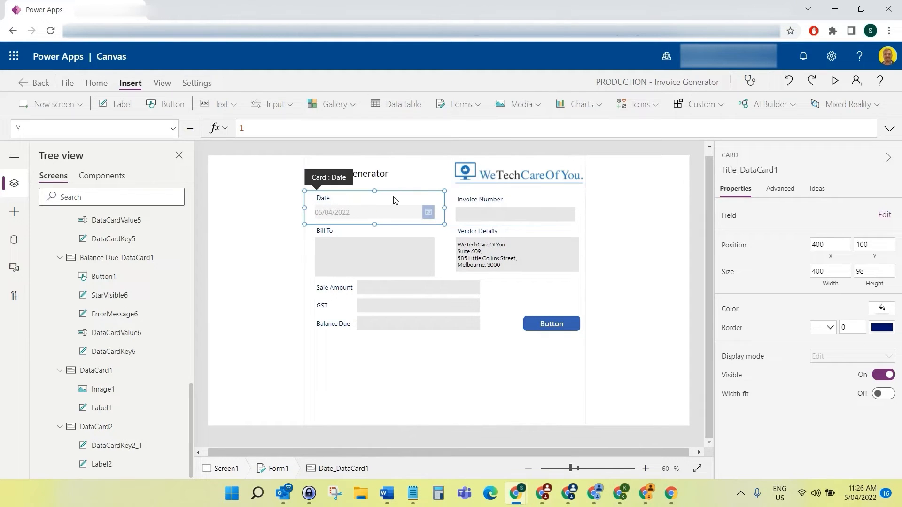
- Set the Y position of the Invoice Number input field to 40
{"action": "left_click", "coordinate": [473, 199]}
{"action": "left_click", "coordinate": [509, 210]}
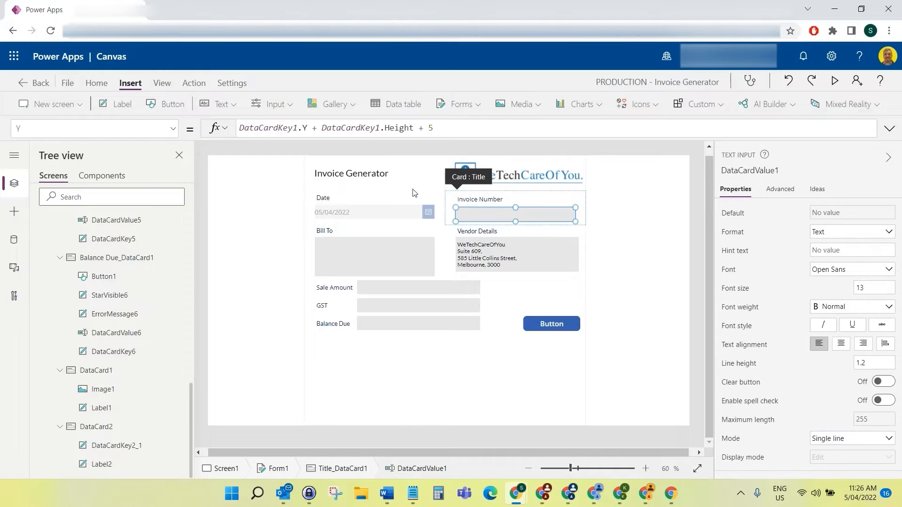
{"action": "left_click", "coordinate": [459, 128]}
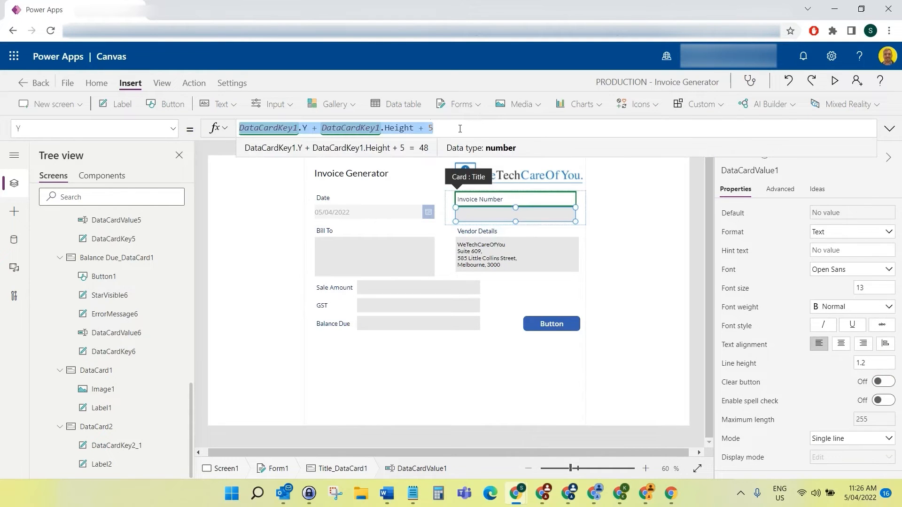
{"action": "type", "text": "20"}
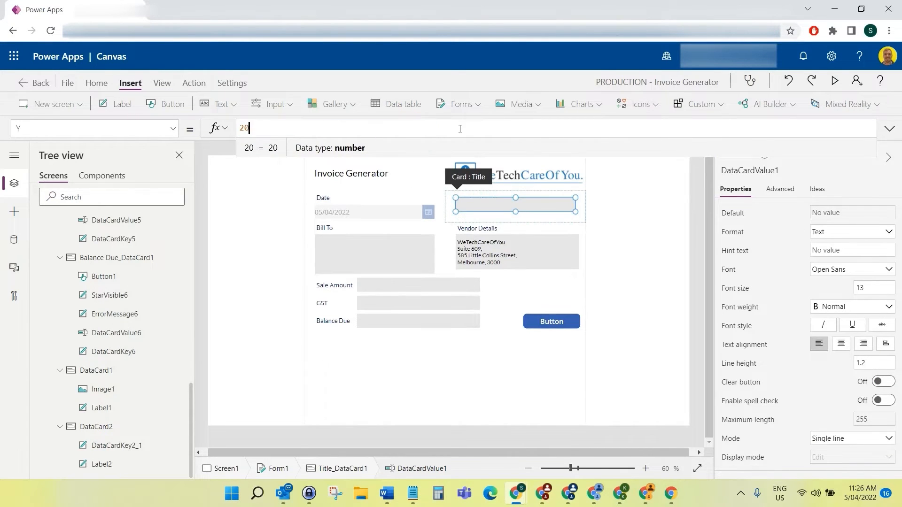
{"action": "type", "text": "3"}
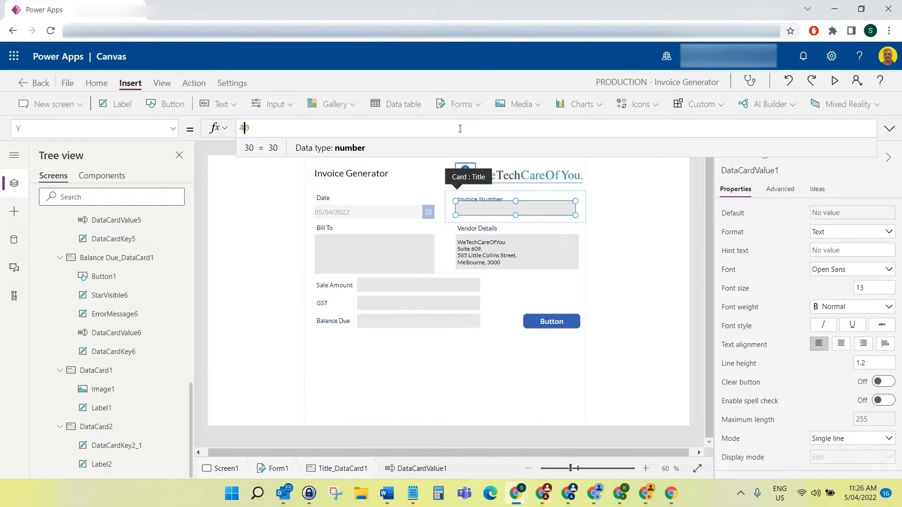
- Set the Y position of the date picker in the Date card to 40
{"action": "left_click", "coordinate": [412, 215]}
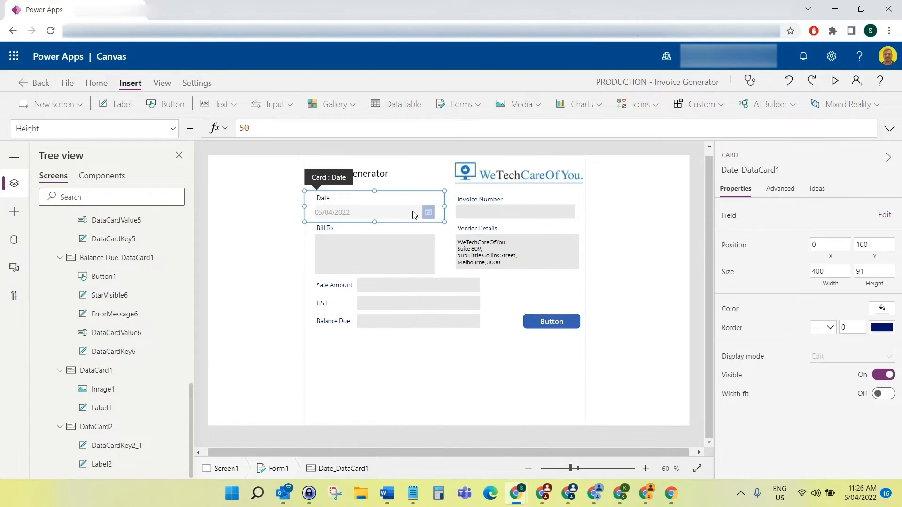
{"action": "left_click", "coordinate": [412, 214]}
{"action": "left_click", "coordinate": [278, 128]}
{"action": "key", "text": "ctrl+a"}
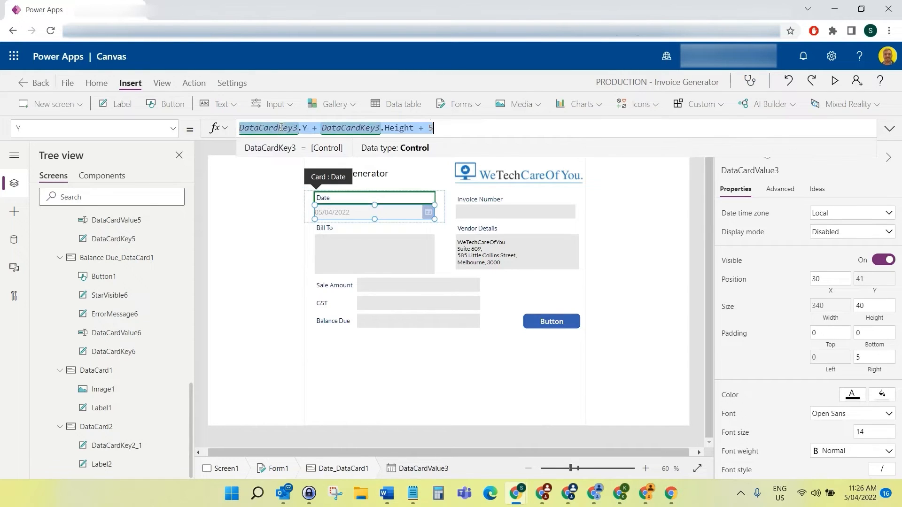
{"action": "type", "text": "40"}
{"action": "left_click", "coordinate": [695, 222]}
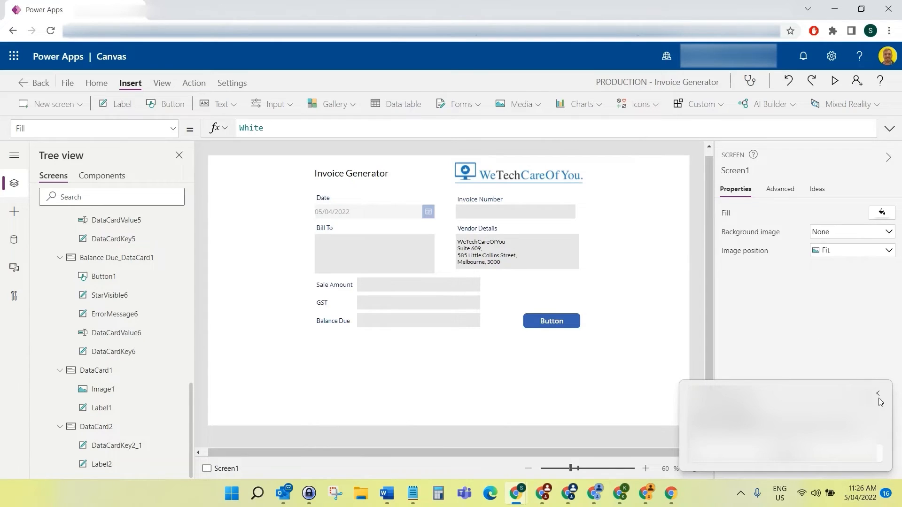
{"action": "left_click", "coordinate": [878, 395]}
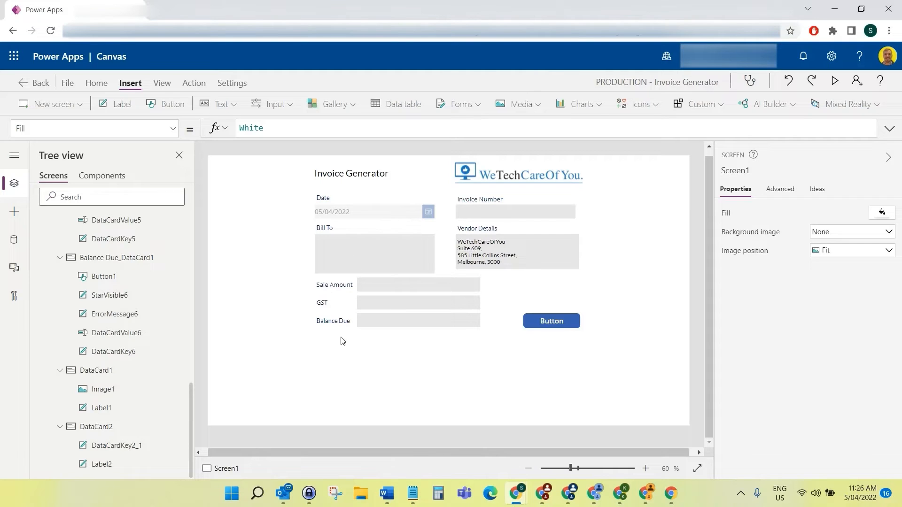
- Add a custom card to the fields of Form1
{"action": "left_click", "coordinate": [486, 361]}
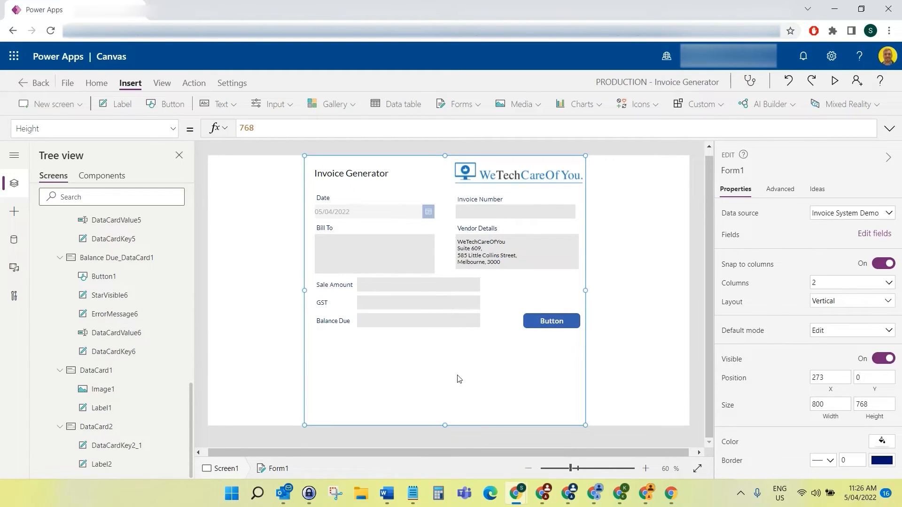
{"action": "left_click", "coordinate": [868, 239]}
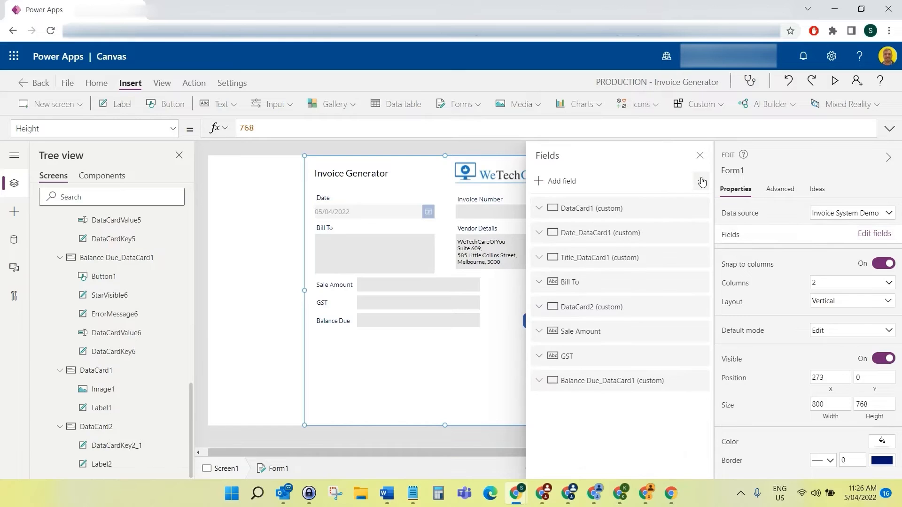
{"action": "left_click", "coordinate": [701, 180]}
{"action": "left_click", "coordinate": [712, 202]}
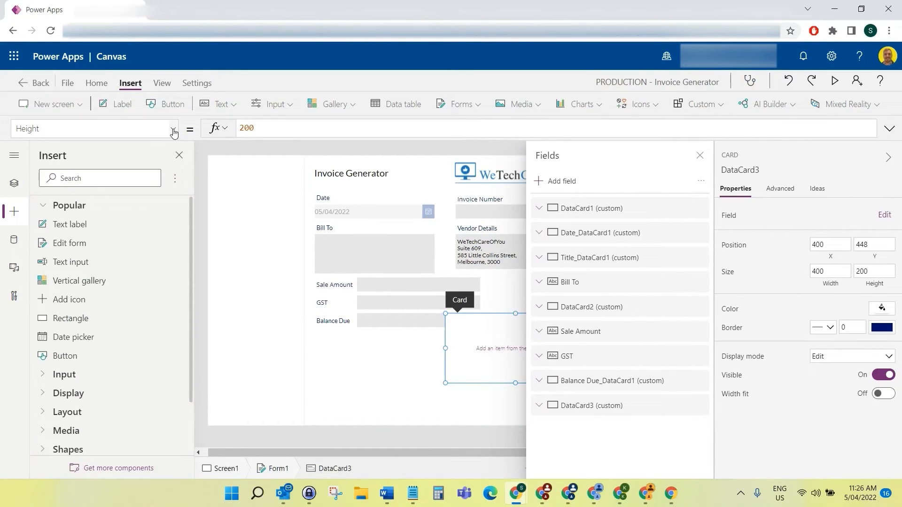
- Set the new custom card's Y property to 2 and turn on its Width fit option
{"action": "left_click", "coordinate": [314, 287]}
{"action": "left_click", "coordinate": [173, 129]}
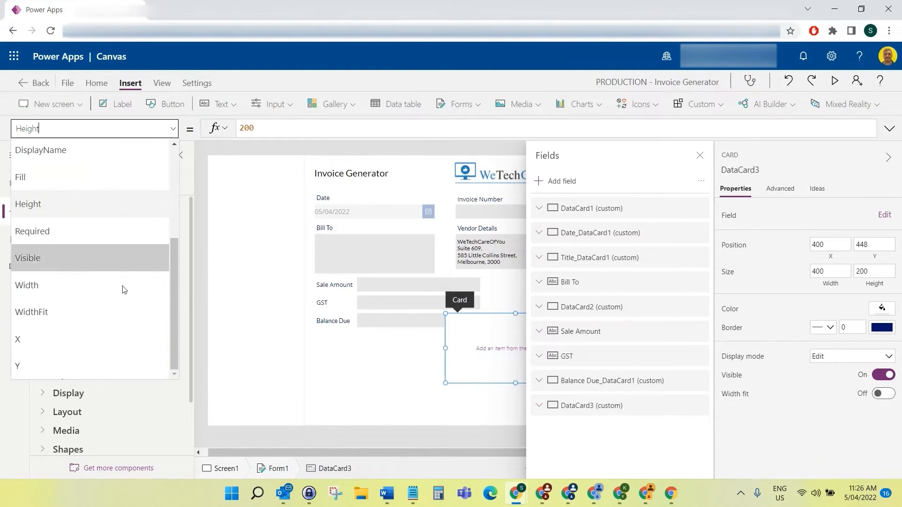
{"action": "left_click", "coordinate": [106, 364]}
{"action": "left_click", "coordinate": [275, 129]}
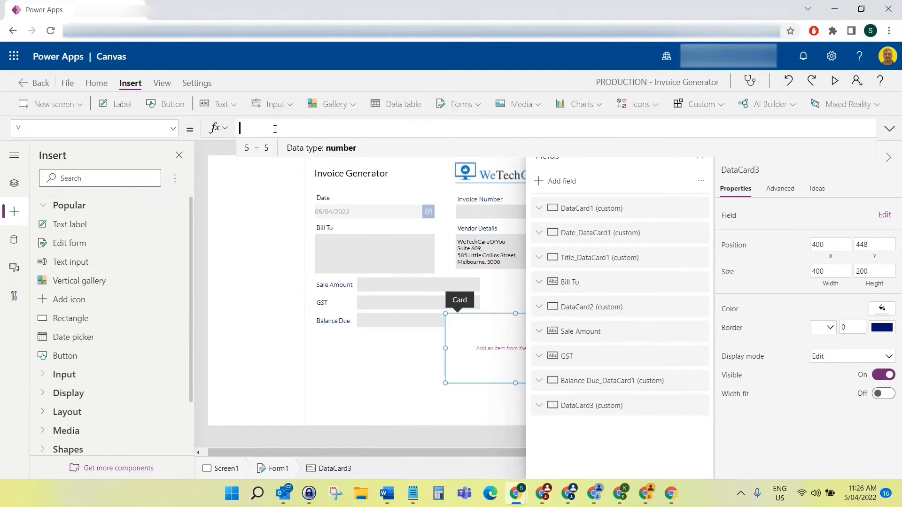
{"action": "type", "text": "2"}
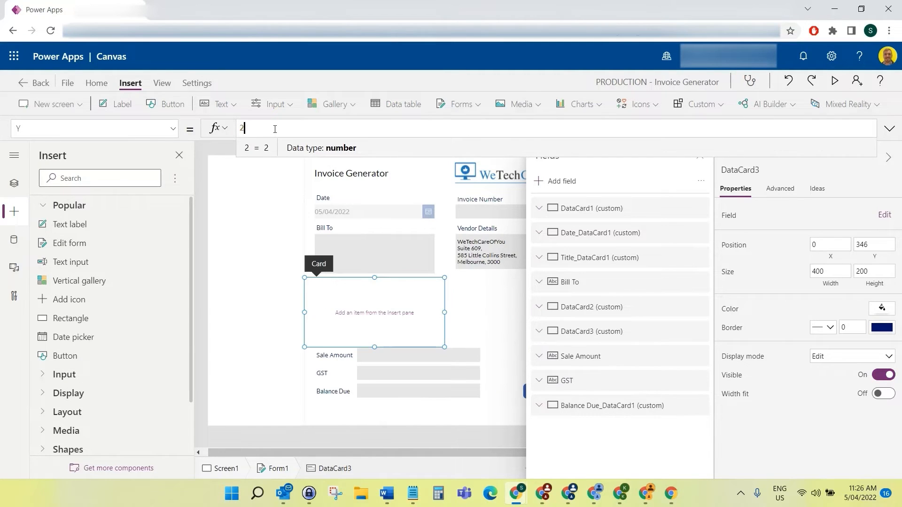
{"action": "left_click", "coordinate": [879, 393]}
{"action": "left_click", "coordinate": [701, 156]}
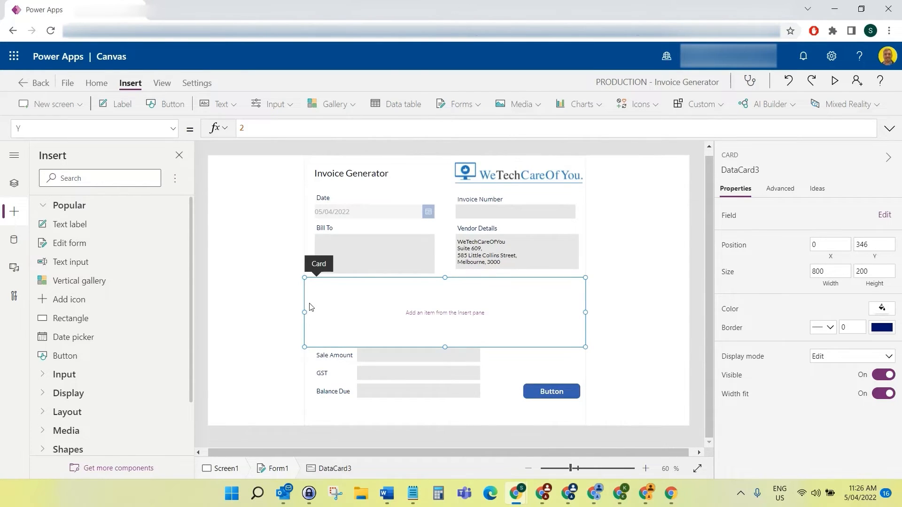
- Set the new custom card's height to 280
{"action": "left_click", "coordinate": [172, 128]}
{"action": "left_click", "coordinate": [117, 202]}
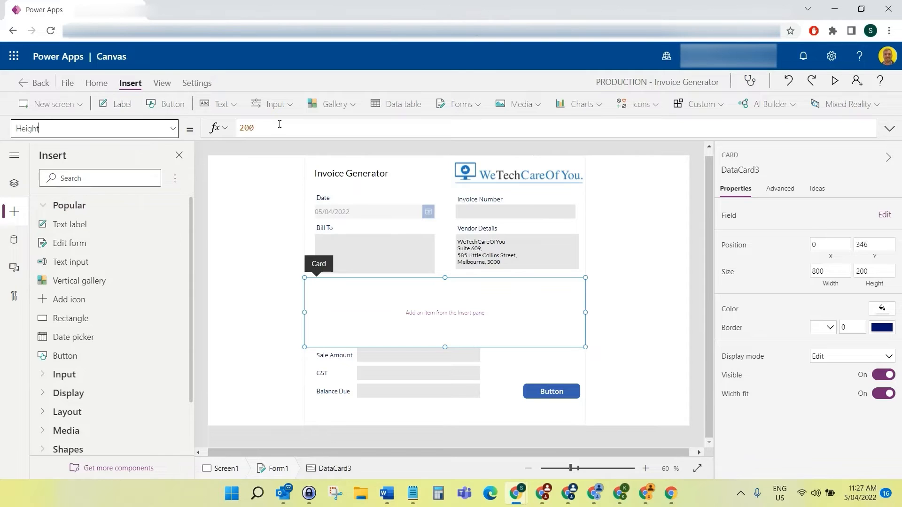
{"action": "double_click", "coordinate": [280, 124]}
{"action": "type", "text": "30"}
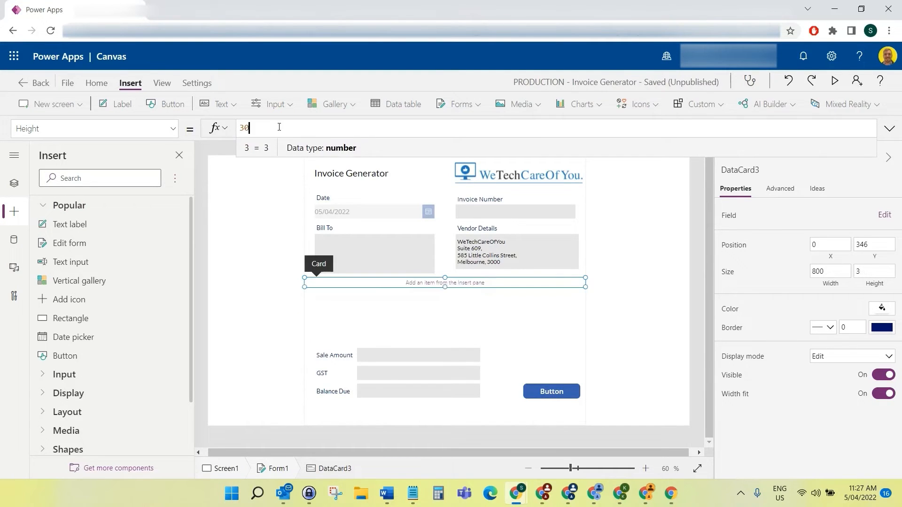
{"action": "type", "text": "3"}
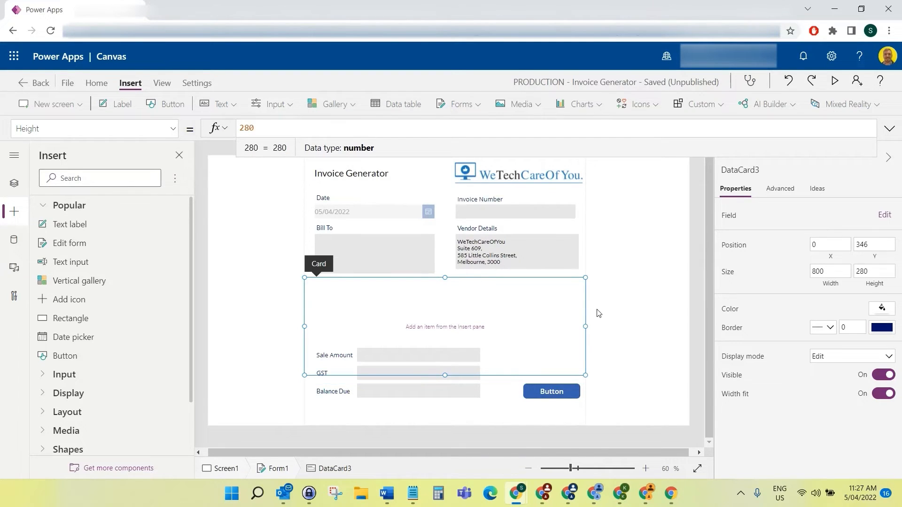
{"action": "left_click", "coordinate": [342, 361]}
{"action": "left_click", "coordinate": [380, 302]}
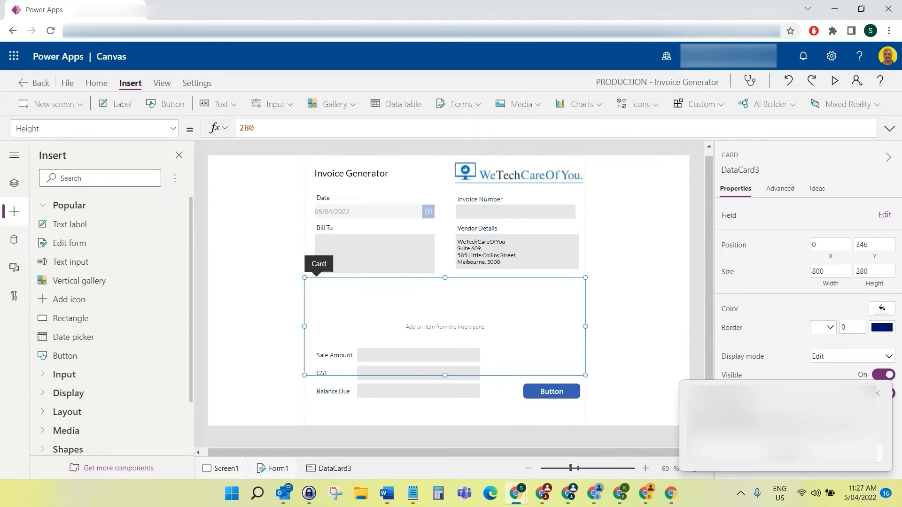
{"action": "left_click", "coordinate": [879, 394]}
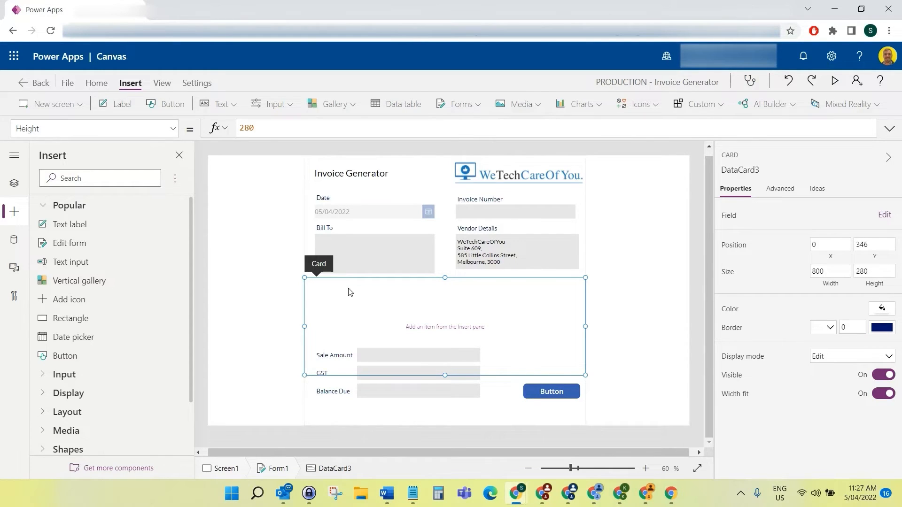
- Insert a blank vertical gallery
{"action": "left_click", "coordinate": [326, 103]}
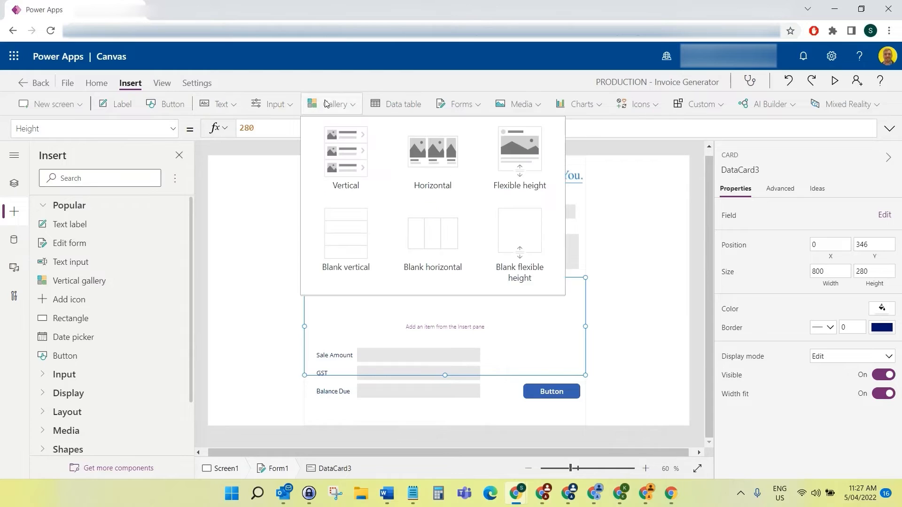
{"action": "left_click", "coordinate": [346, 239]}
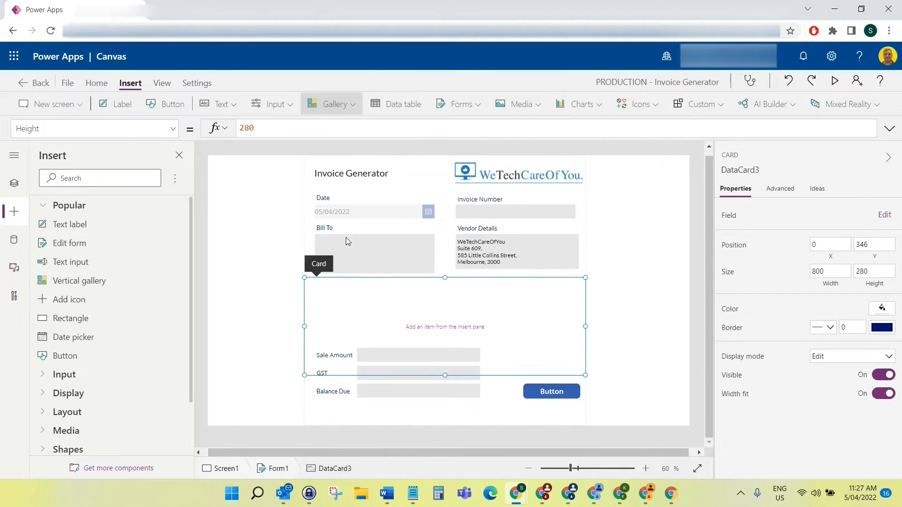
{"action": "left_click", "coordinate": [249, 187]}
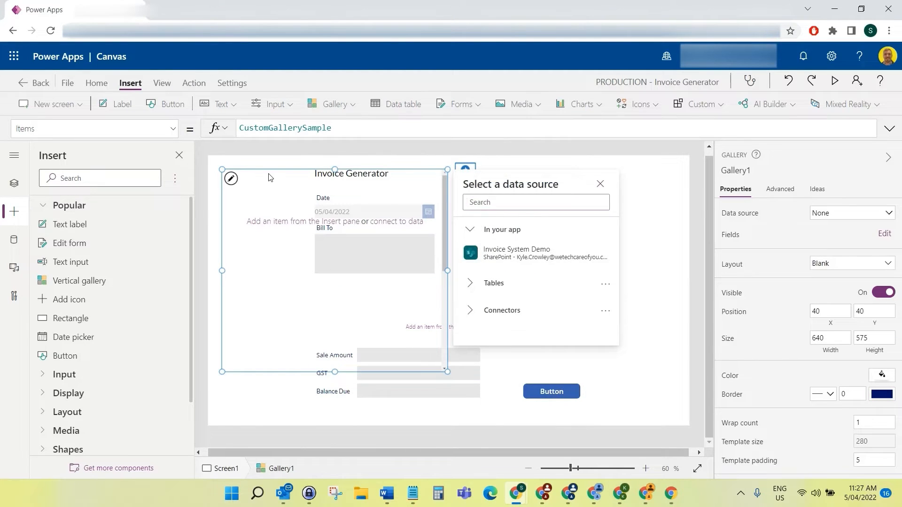
- Cut Gallery1 from directly under Screen1 and paste it into the empty card DataCard3 in the form
{"action": "left_click", "coordinate": [14, 184]}
{"action": "left_click", "coordinate": [81, 259]}
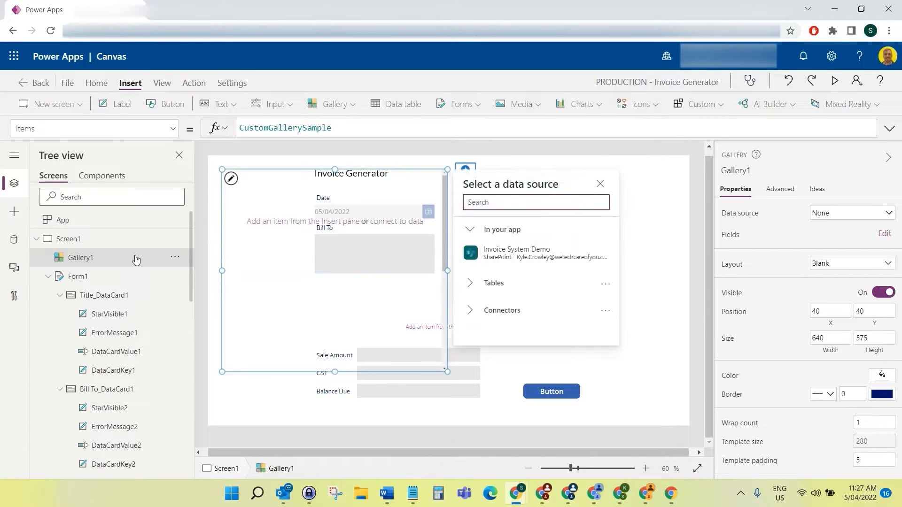
{"action": "left_click", "coordinate": [86, 262]}
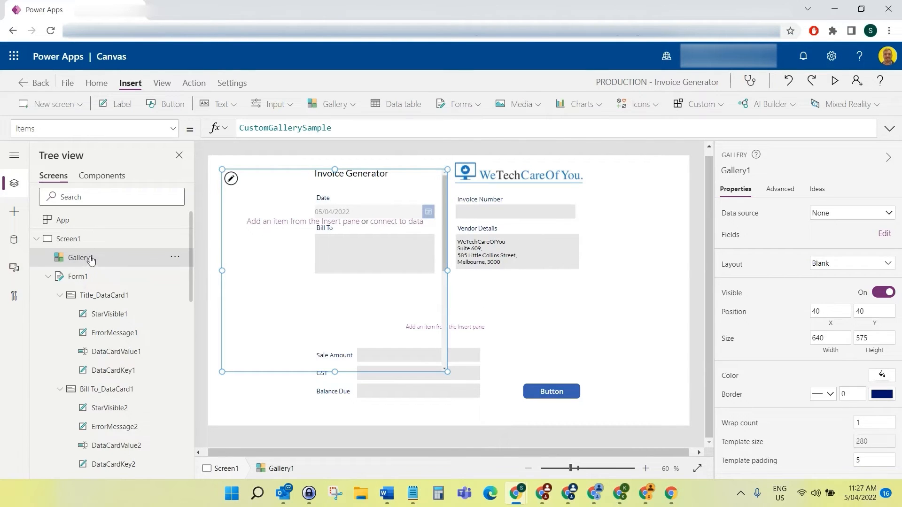
{"action": "key", "text": "Delete"}
{"action": "left_click", "coordinate": [371, 319]}
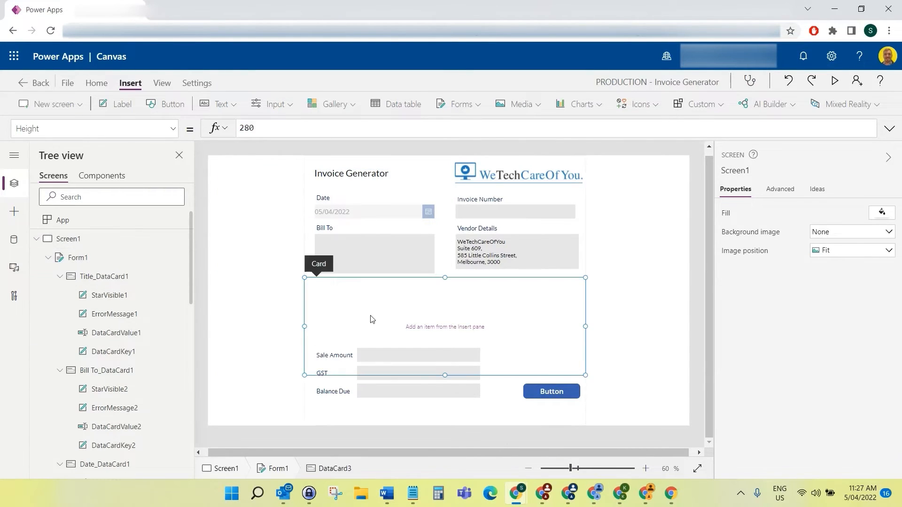
{"action": "scroll", "coordinate": [129, 337], "scroll_direction": "down", "scroll_amount": 10}
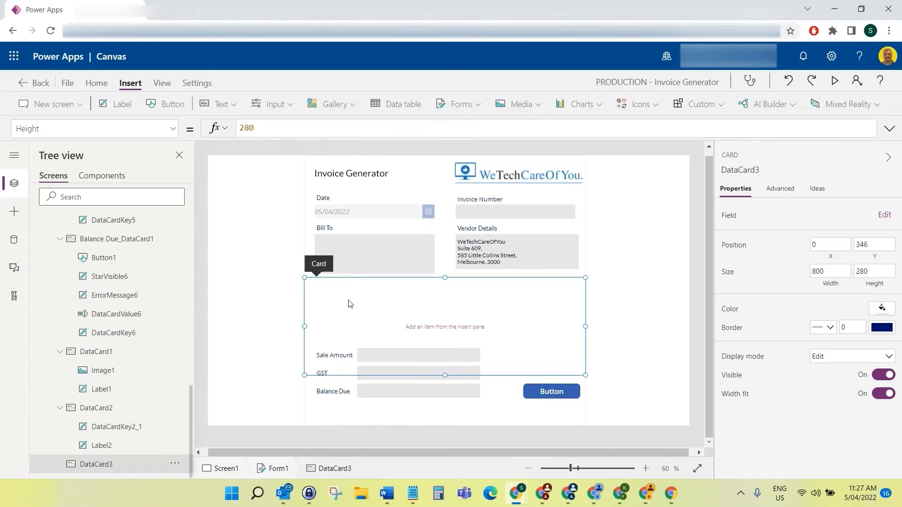
{"action": "key", "text": "ctrl+v"}
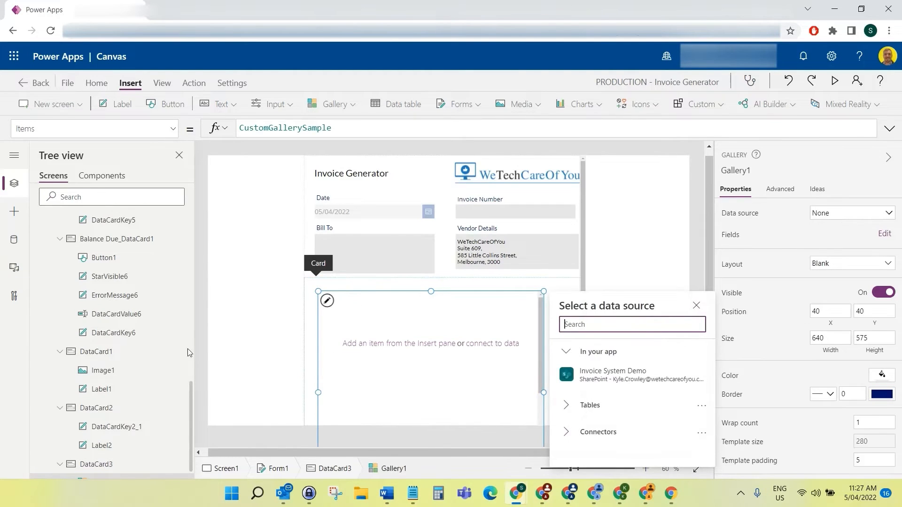
{"action": "scroll", "coordinate": [122, 338], "scroll_direction": "up", "scroll_amount": 15}
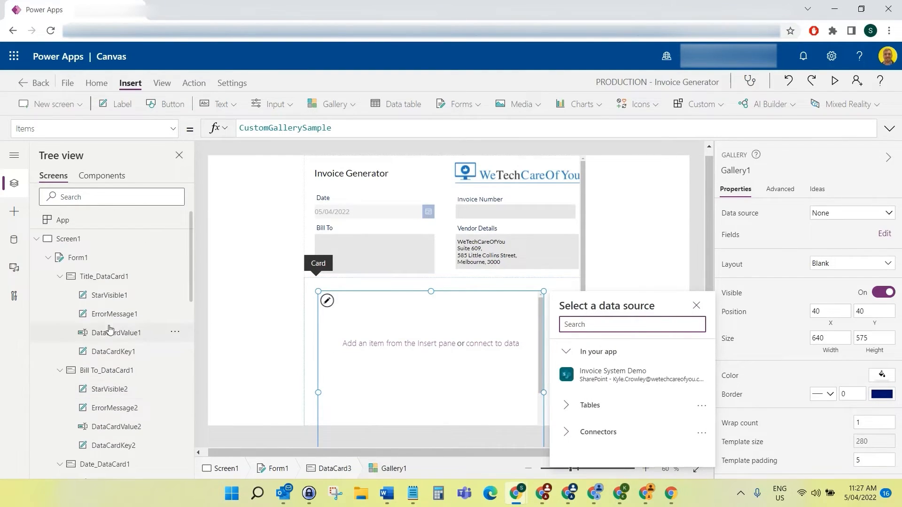
{"action": "scroll", "coordinate": [109, 329], "scroll_direction": "down", "scroll_amount": 15}
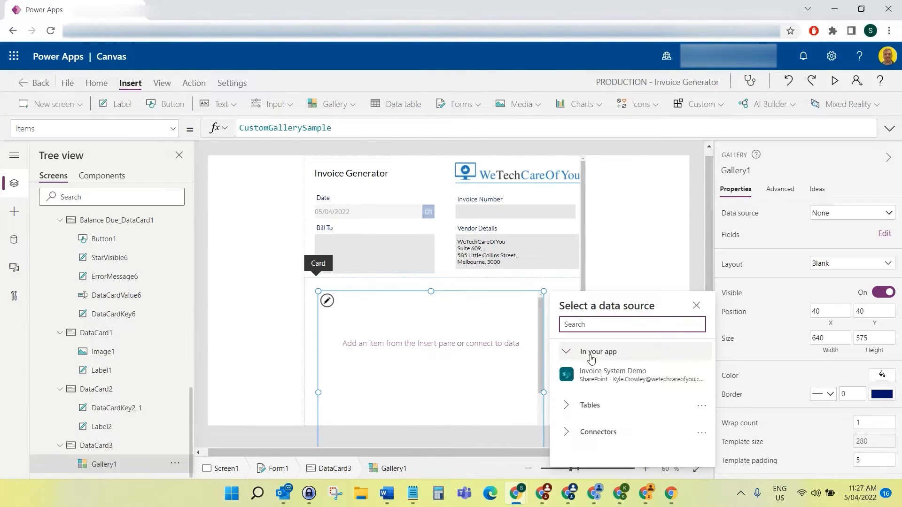
- Connect the gallery to the Invoice System Demo Tasks list through the SharePoint connector
{"action": "scroll", "coordinate": [578, 253], "scroll_direction": "down", "scroll_amount": 2}
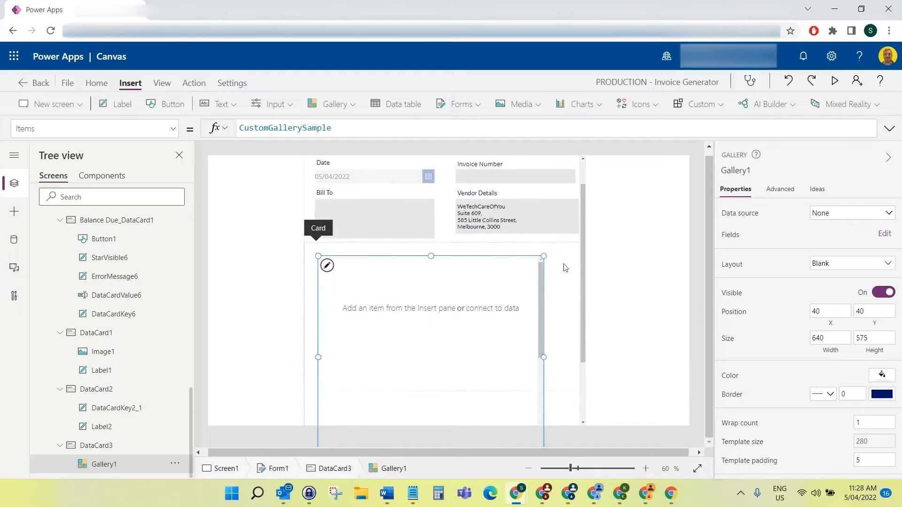
{"action": "scroll", "coordinate": [520, 278], "scroll_direction": "up", "scroll_amount": 1}
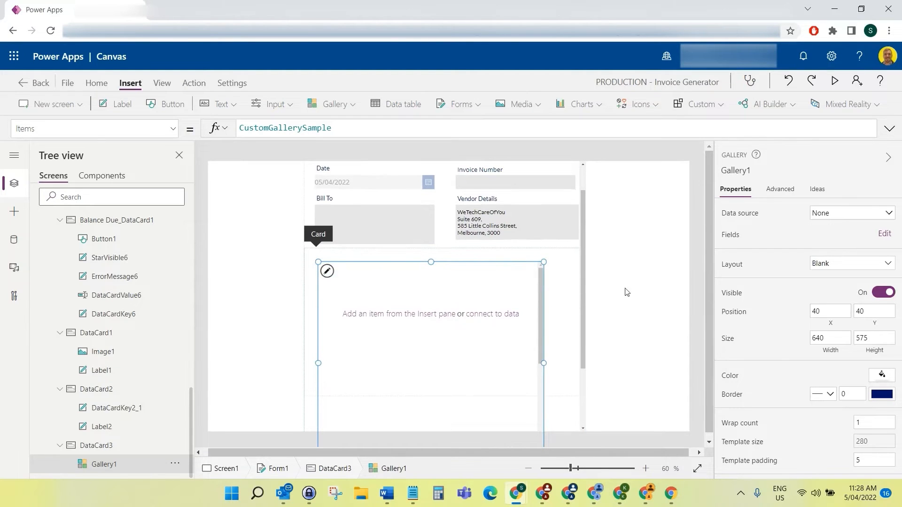
{"action": "left_click", "coordinate": [831, 217]}
{"action": "left_click", "coordinate": [749, 349]}
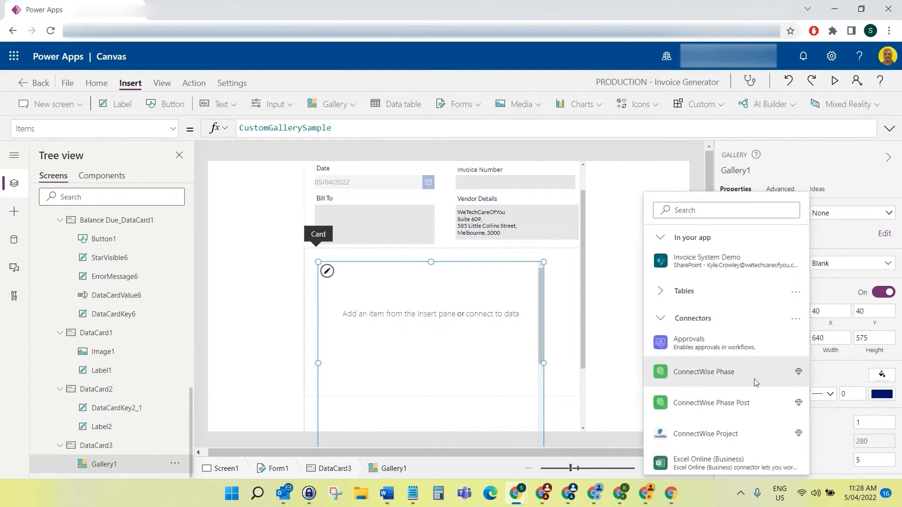
{"action": "scroll", "coordinate": [756, 382], "scroll_direction": "down", "scroll_amount": 10}
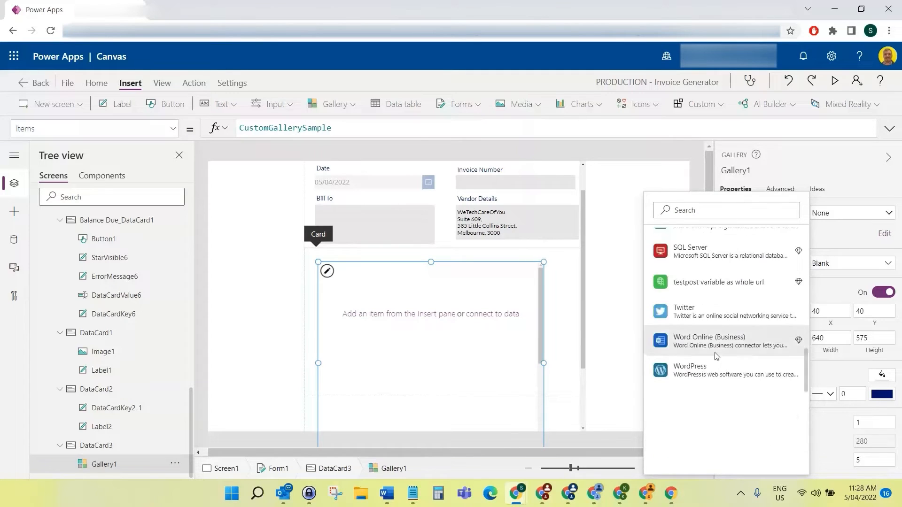
{"action": "scroll", "coordinate": [716, 356], "scroll_direction": "up", "scroll_amount": 2}
{"action": "left_click", "coordinate": [705, 286]}
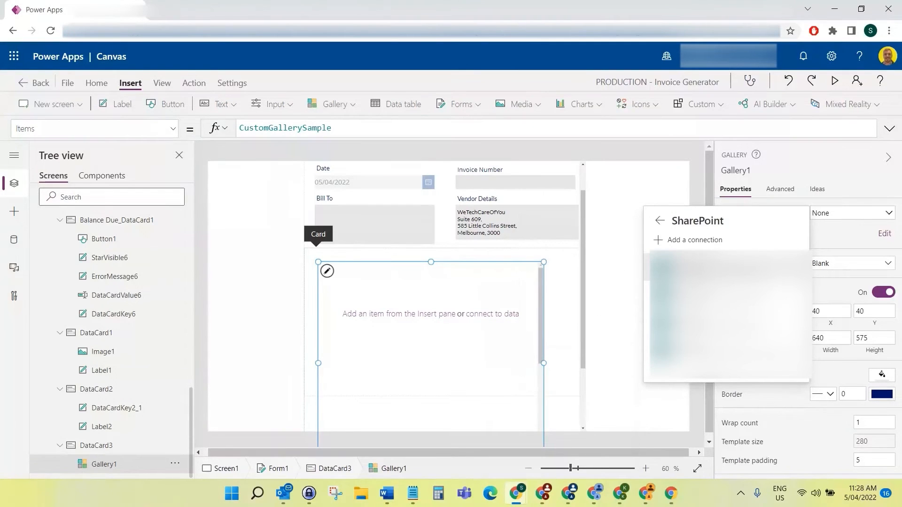
{"action": "left_click", "coordinate": [705, 269]}
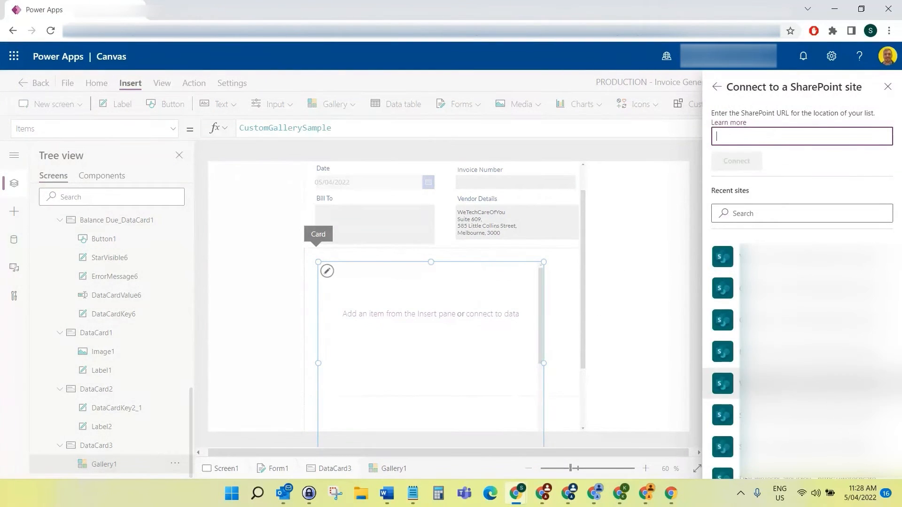
{"action": "scroll", "coordinate": [726, 328], "scroll_direction": "down", "scroll_amount": 1}
{"action": "left_click", "coordinate": [725, 230]}
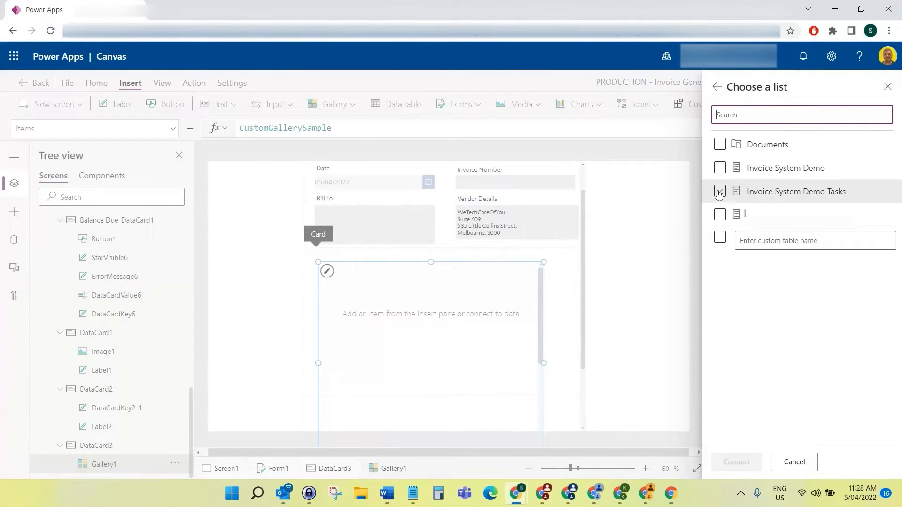
{"action": "left_click", "coordinate": [718, 193]}
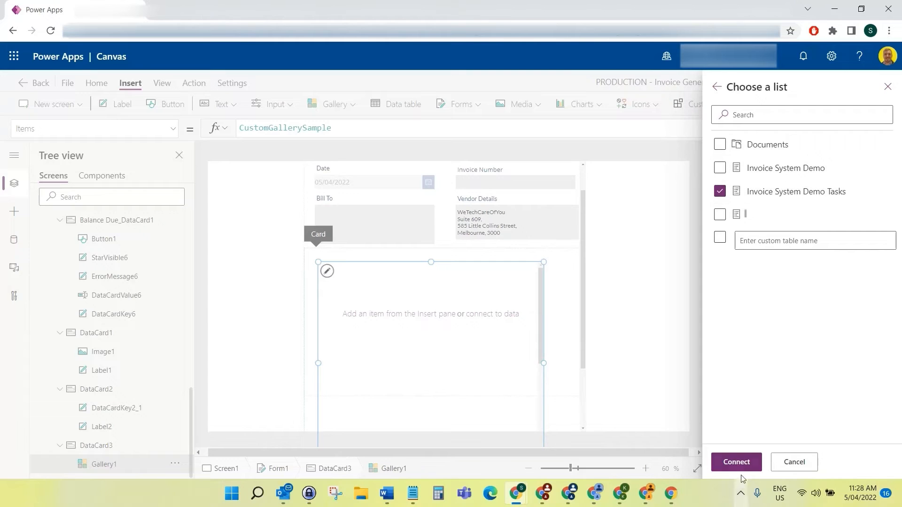
{"action": "left_click", "coordinate": [736, 461]}
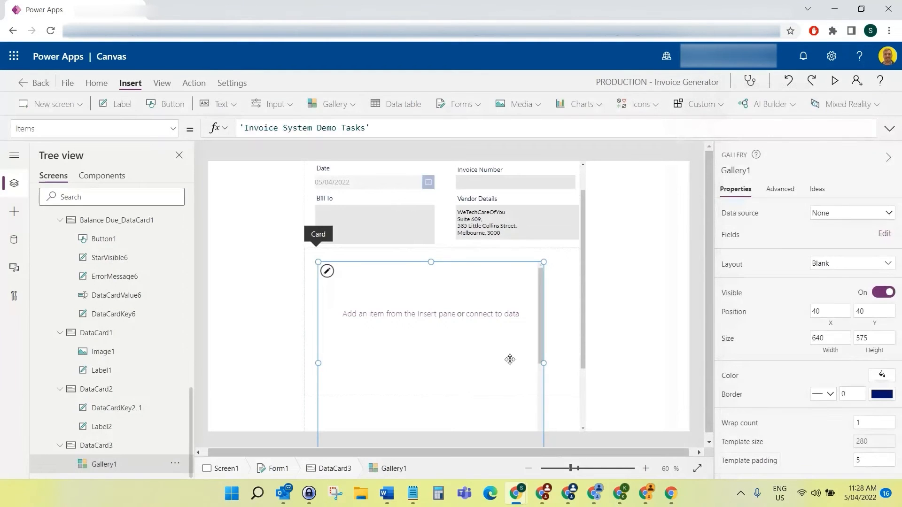
- Reduce the height of Gallery1 to 156
{"action": "scroll", "coordinate": [474, 342], "scroll_direction": "down", "scroll_amount": 2}
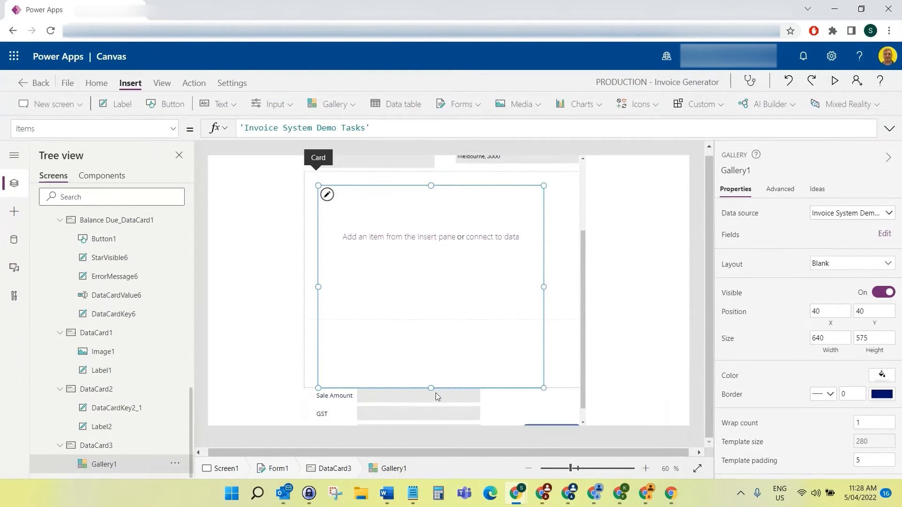
{"action": "left_click_drag", "start_coordinate": [432, 386], "coordinate": [438, 312]}
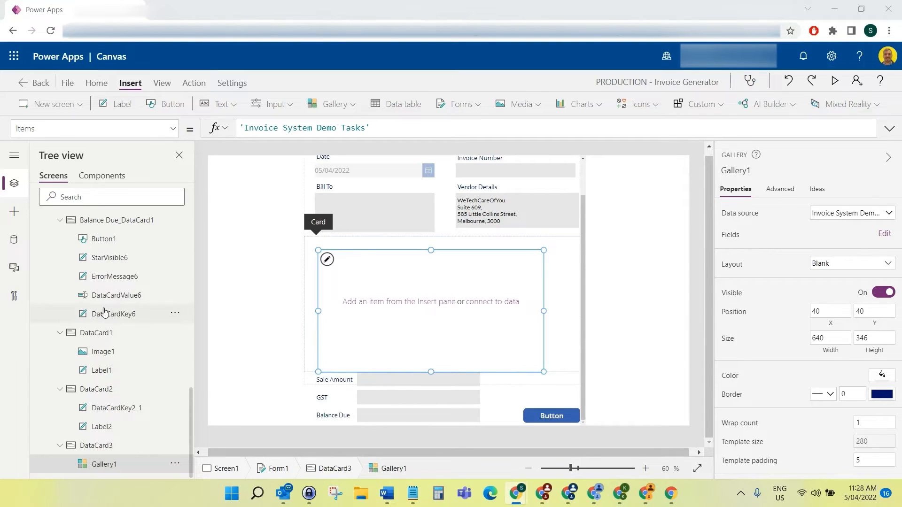
{"action": "left_click", "coordinate": [98, 465]}
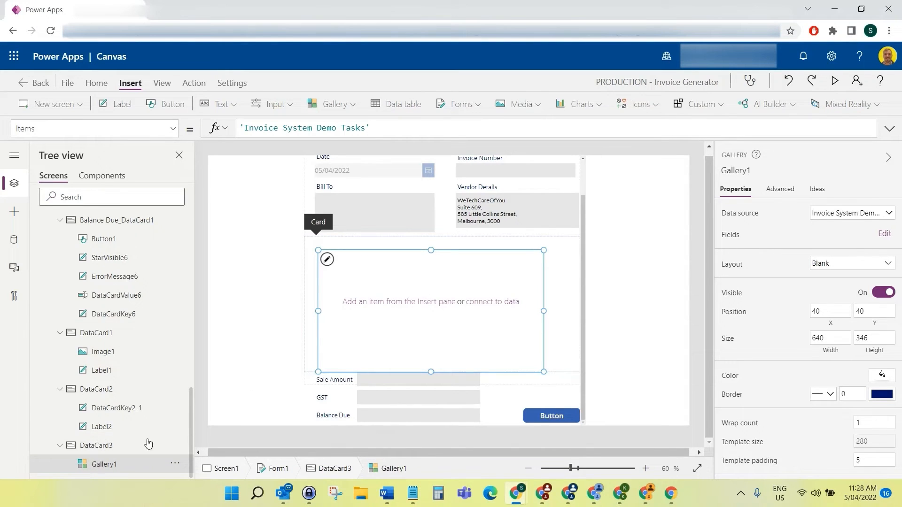
{"action": "left_click", "coordinate": [170, 129]}
{"action": "left_click", "coordinate": [99, 284]}
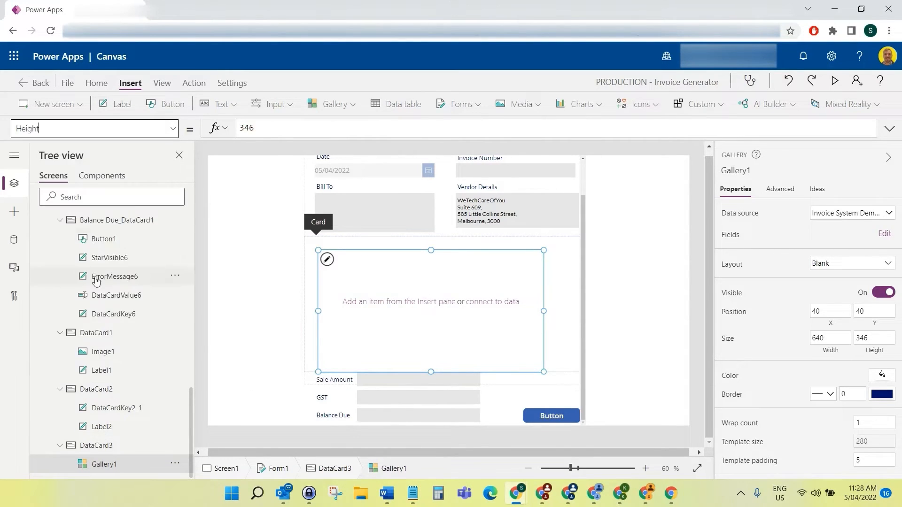
{"action": "double_click", "coordinate": [261, 131]}
{"action": "type", "text": "156"}
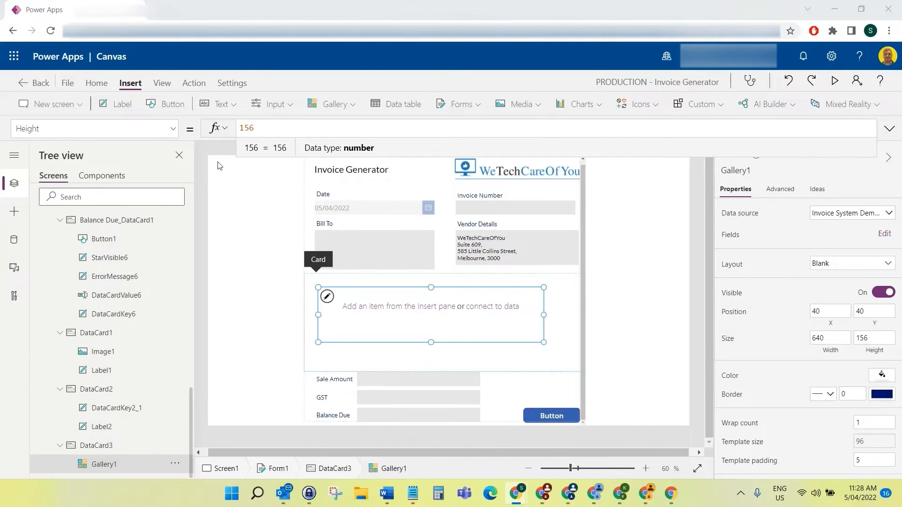
- Set the gallery's Width property to 741
{"action": "left_click", "coordinate": [173, 128]}
{"action": "scroll", "coordinate": [112, 301], "scroll_direction": "down", "scroll_amount": 6}
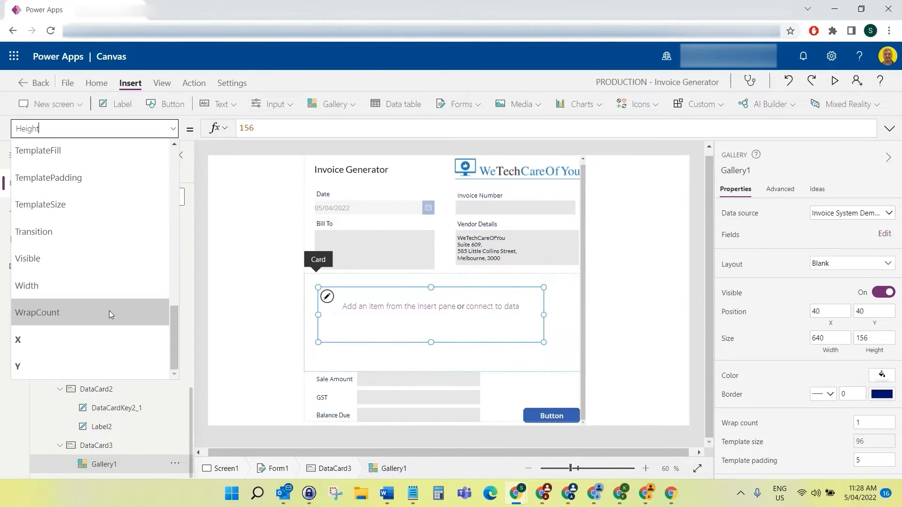
{"action": "left_click", "coordinate": [106, 290]}
{"action": "double_click", "coordinate": [319, 124]}
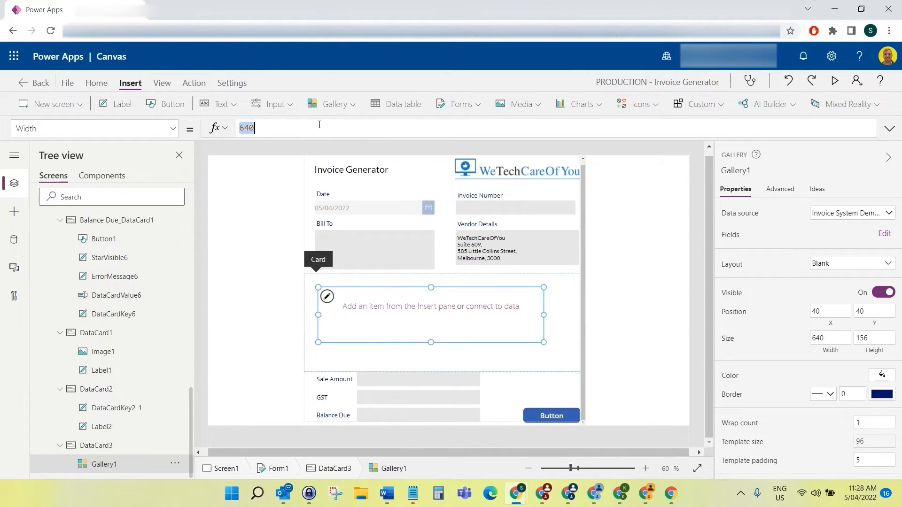
{"action": "type", "text": "741"}
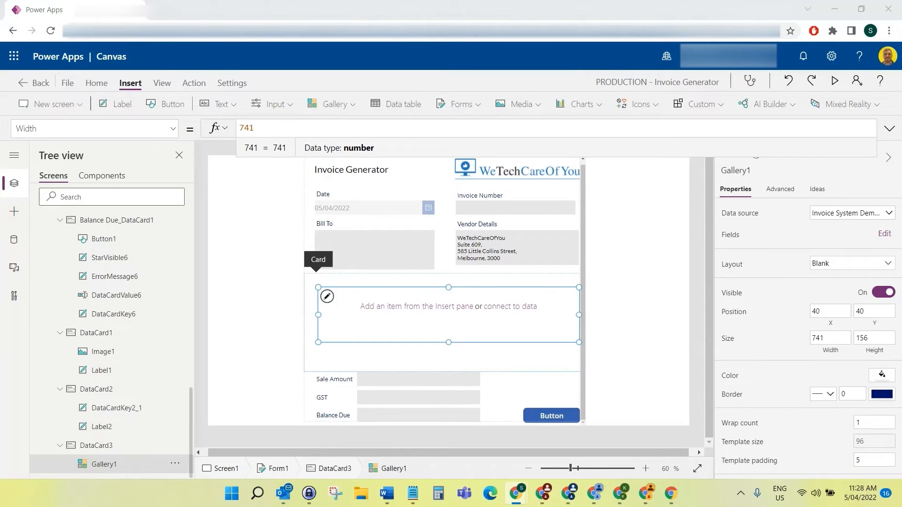
- Set the gallery's X property to 30
{"action": "left_click", "coordinate": [173, 129]}
{"action": "left_click", "coordinate": [102, 337]}
{"action": "left_click", "coordinate": [251, 126]}
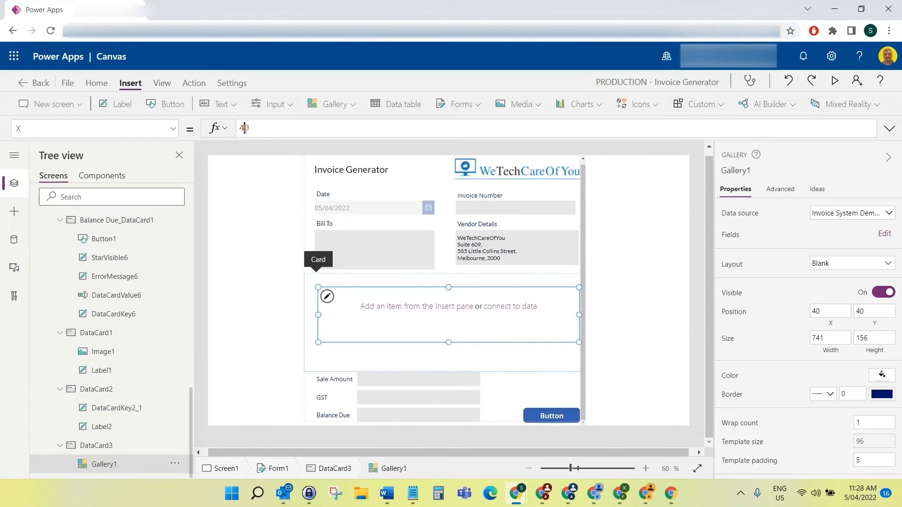
{"action": "type", "text": "3"}
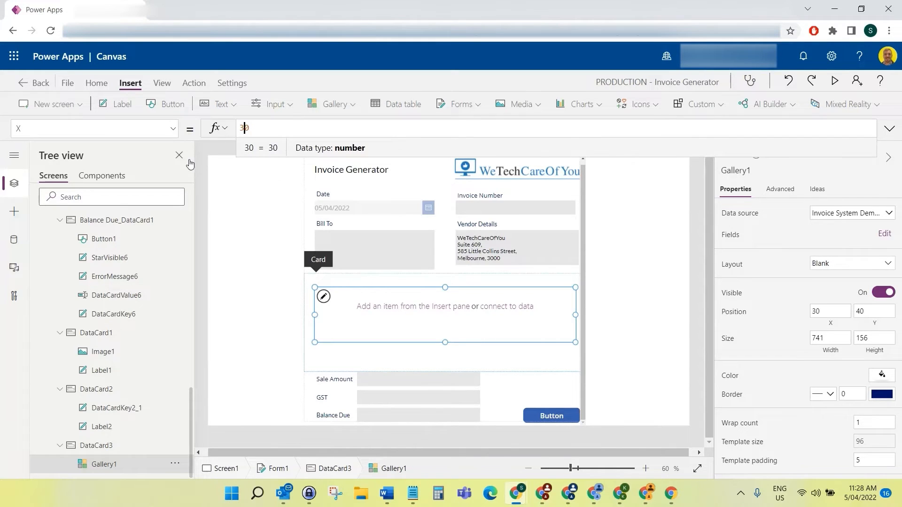
- Set the gallery's Y property to 139
{"action": "left_click", "coordinate": [173, 128]}
{"action": "left_click", "coordinate": [101, 366]}
{"action": "left_click", "coordinate": [288, 129]}
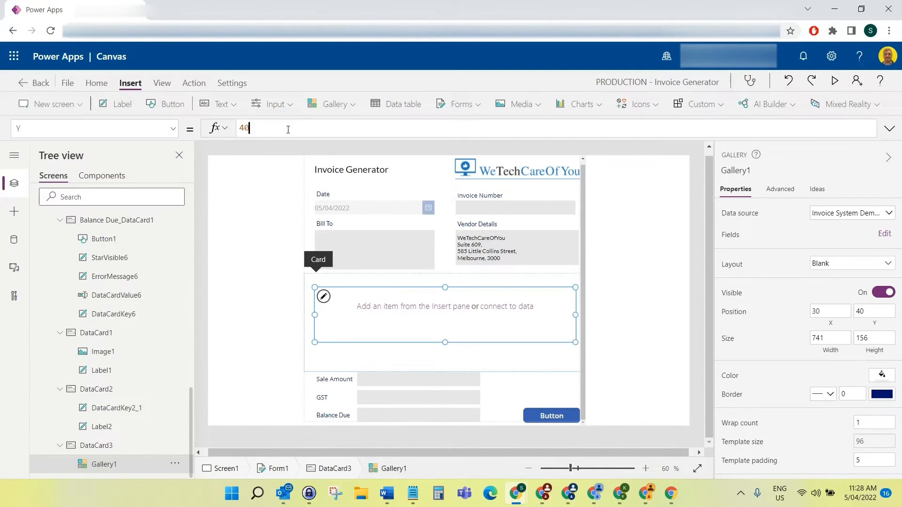
{"action": "key", "text": "BackSpace"}
{"action": "key", "text": "BackSpace"}
{"action": "type", "text": "139"}
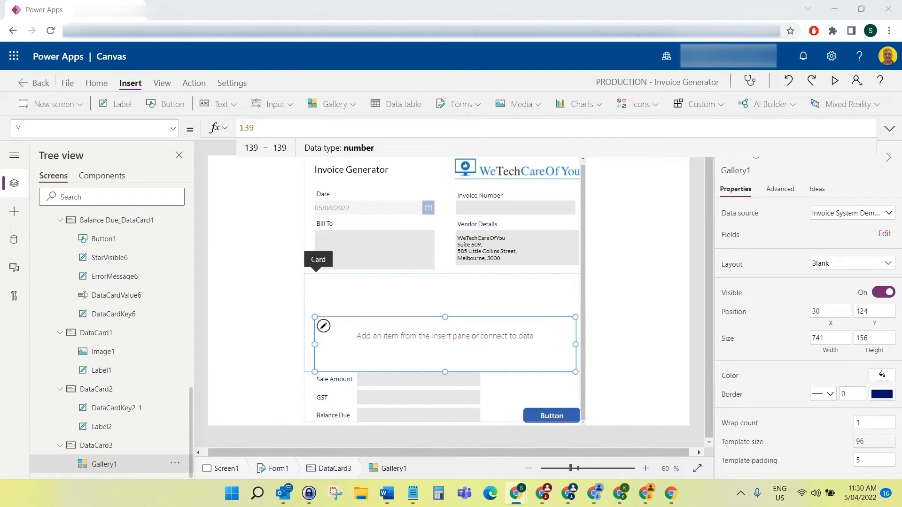
- Insert a label into DataCard3 above the gallery and enter 799 as its Width property
{"action": "left_click", "coordinate": [342, 284]}
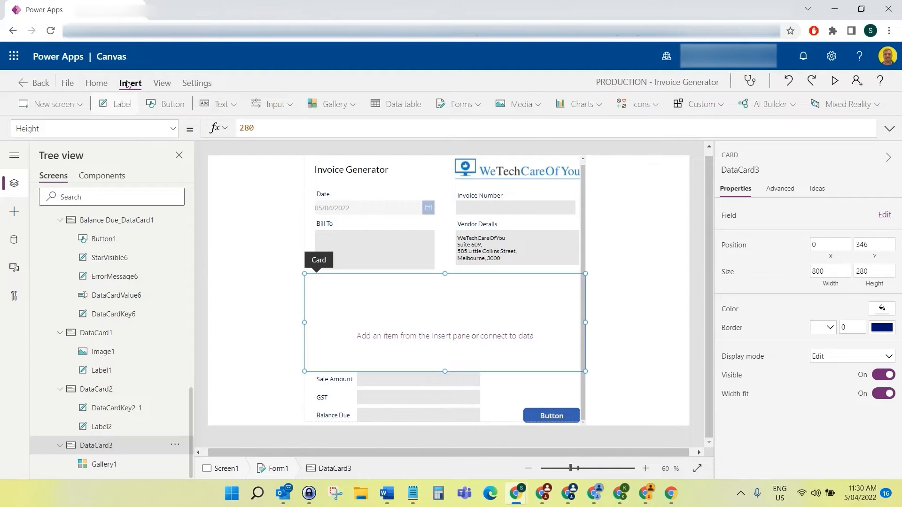
{"action": "left_click", "coordinate": [123, 105]}
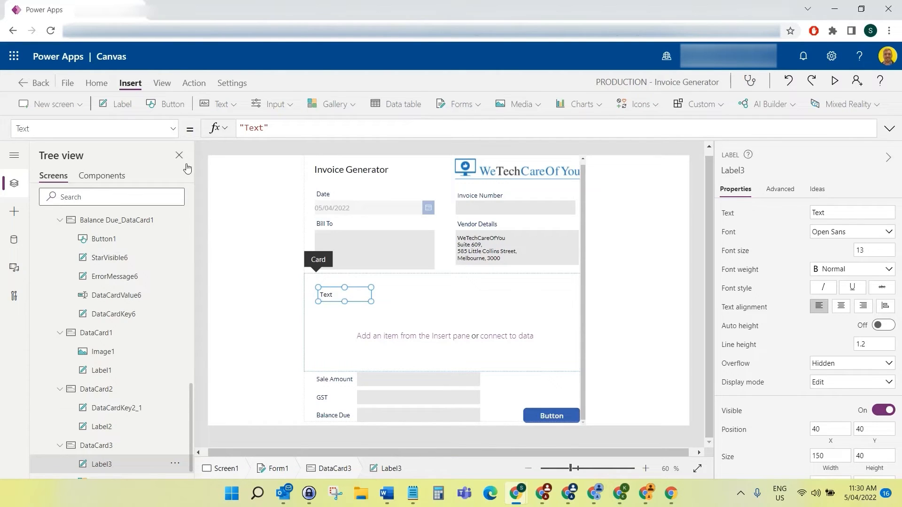
{"action": "left_click", "coordinate": [172, 132]}
{"action": "scroll", "coordinate": [133, 344], "scroll_direction": "down", "scroll_amount": 1}
{"action": "scroll", "coordinate": [133, 344], "scroll_direction": "down", "scroll_amount": 2}
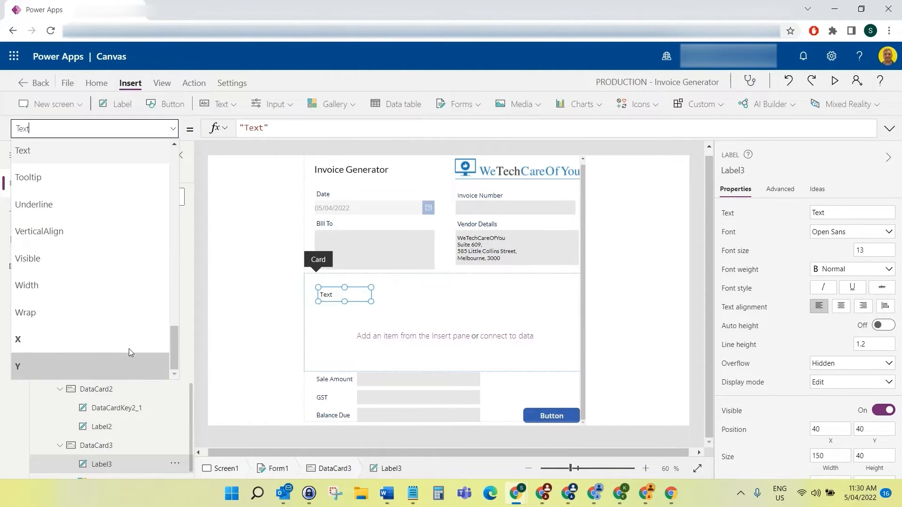
{"action": "left_click", "coordinate": [124, 285]}
{"action": "type", "text": "799"}
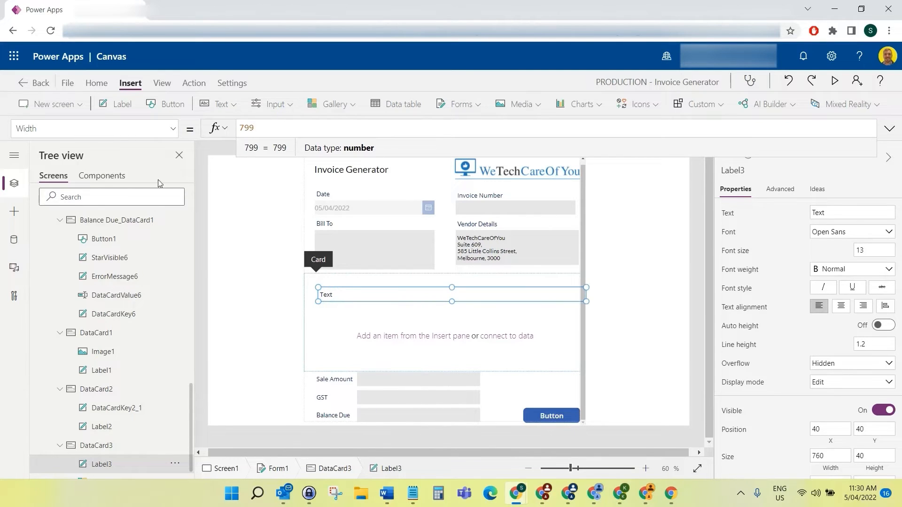
- Position the new label in the card by setting its Y property to 9 and its X property to 0
{"action": "left_click", "coordinate": [173, 128]}
{"action": "left_click", "coordinate": [111, 364]}
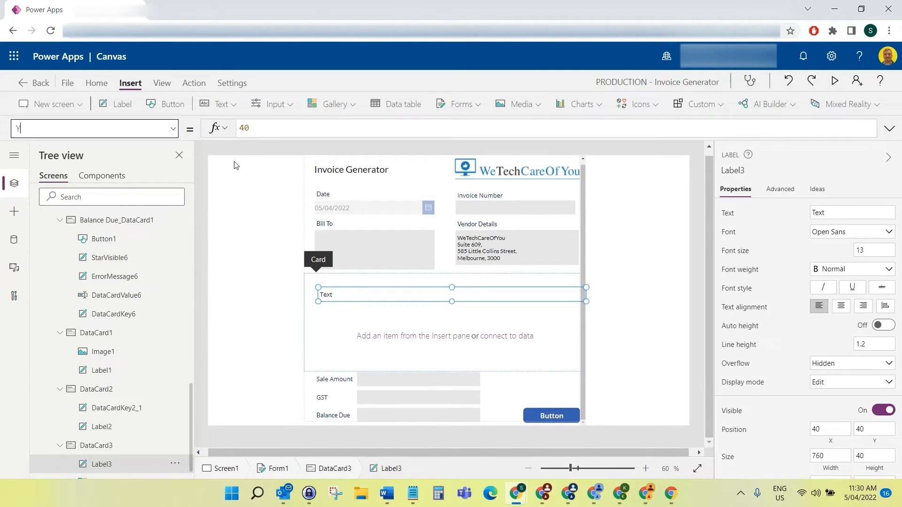
{"action": "left_click", "coordinate": [266, 128]}
{"action": "type", "text": "9"}
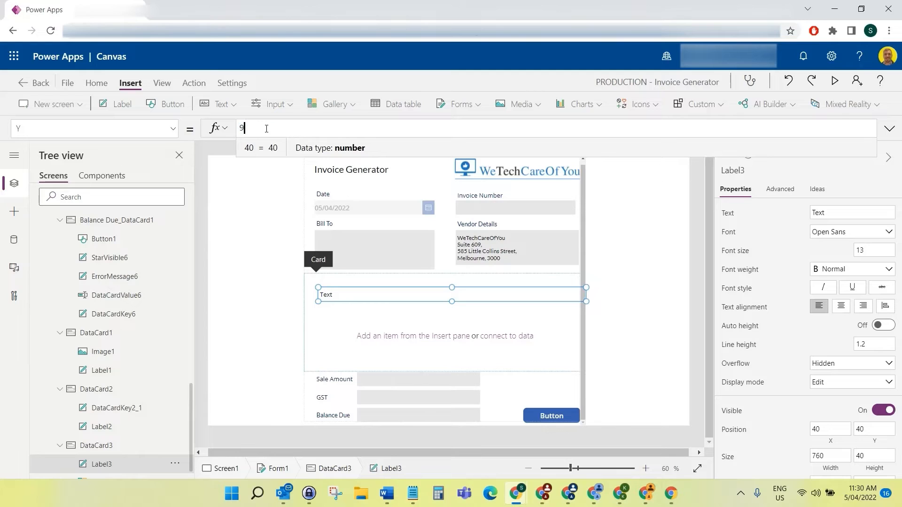
{"action": "left_click", "coordinate": [171, 132]}
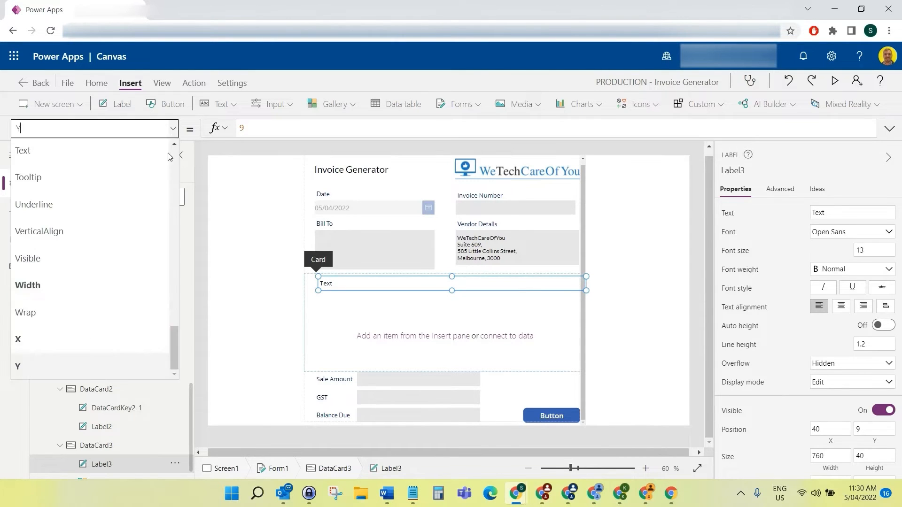
{"action": "left_click", "coordinate": [92, 346]}
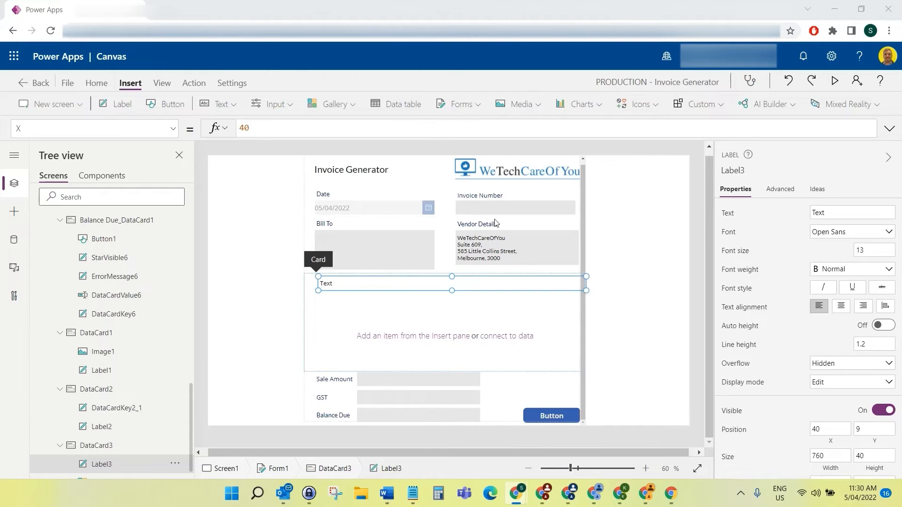
{"action": "left_click", "coordinate": [285, 136]}
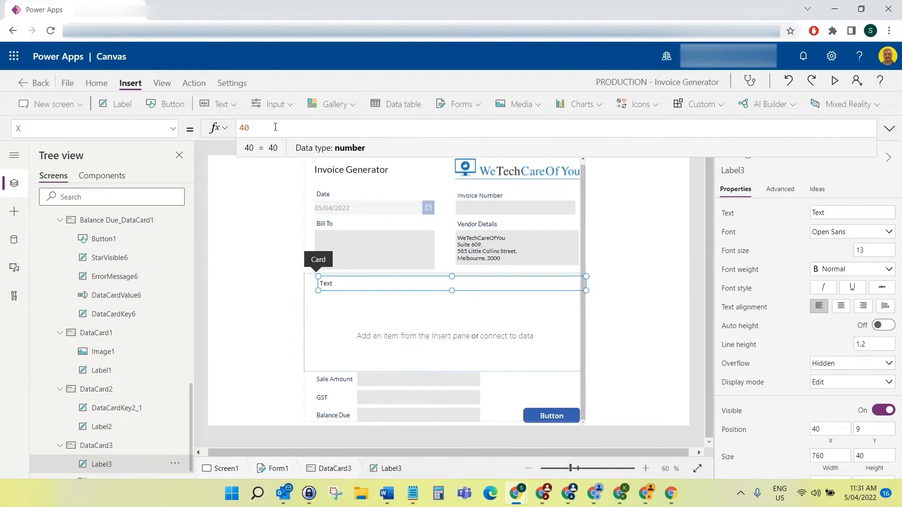
- Enter 799 again as the repositioned label's Width property
{"action": "left_click", "coordinate": [173, 128]}
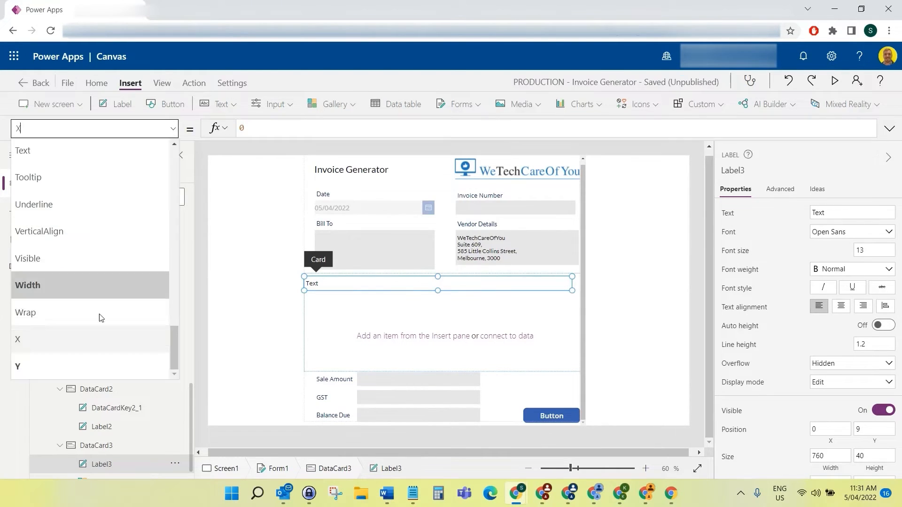
{"action": "left_click", "coordinate": [94, 285]}
{"action": "double_click", "coordinate": [261, 128]}
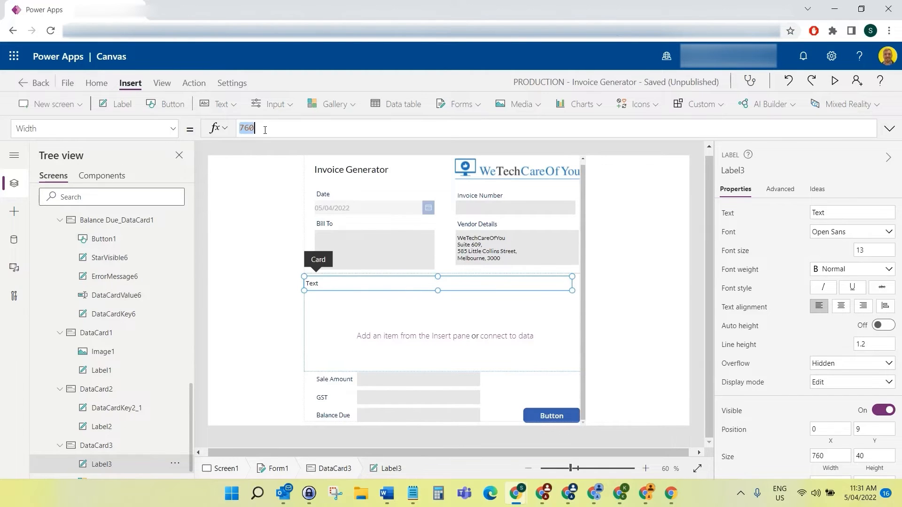
{"action": "type", "text": "799"}
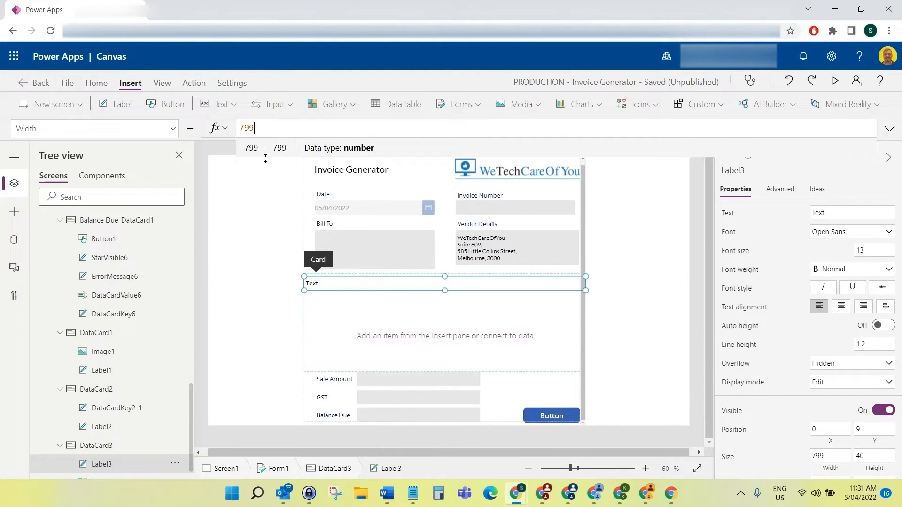
- Set the label's Text property to "Complete the fields below and select 'Add Row' to attach the row to the invoice."
{"action": "left_click", "coordinate": [173, 129]}
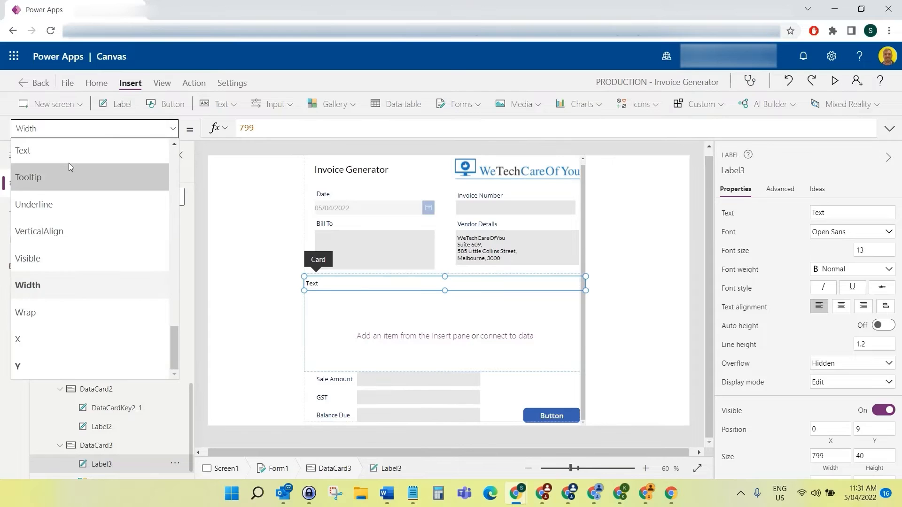
{"action": "left_click", "coordinate": [66, 148]}
{"action": "left_click", "coordinate": [265, 126]}
{"action": "key", "text": "BackSpace"}
{"action": "key", "text": "BackSpace"}
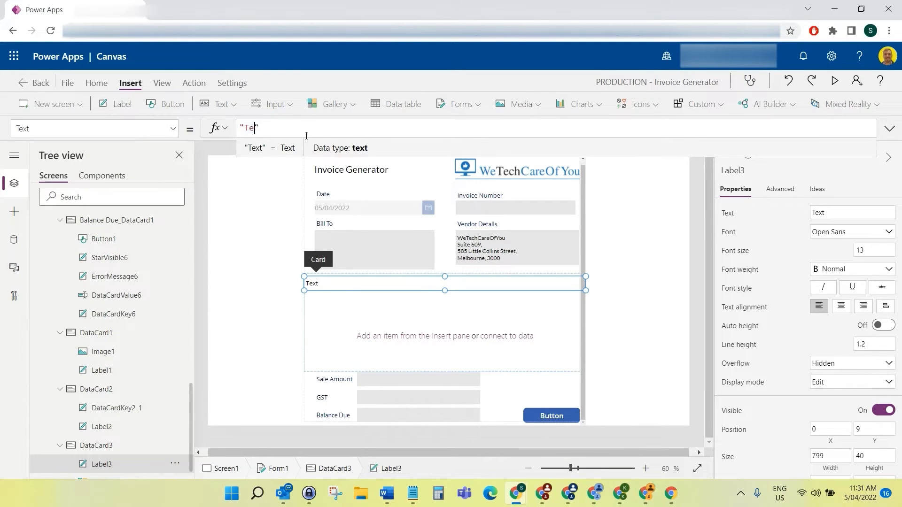
{"action": "key", "text": "BackSpace"}
{"action": "type", "text": "Compl"}
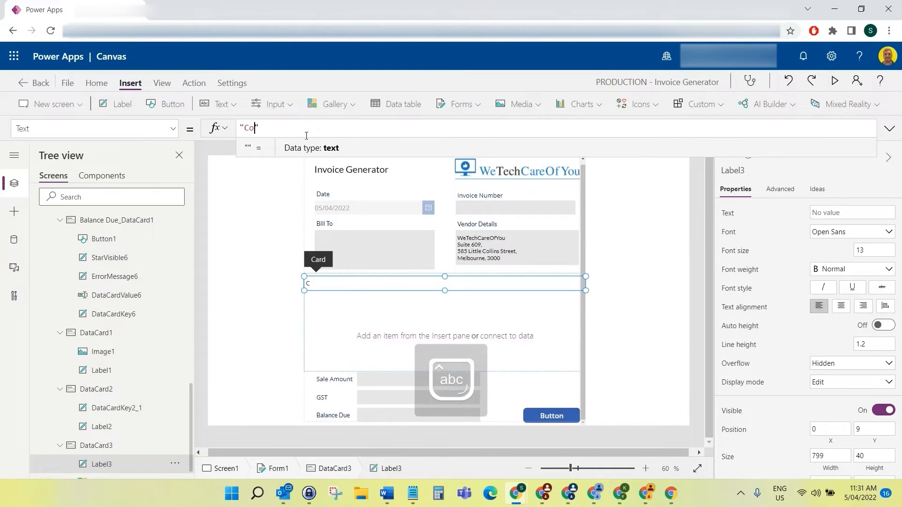
{"action": "type", "text": "ete"}
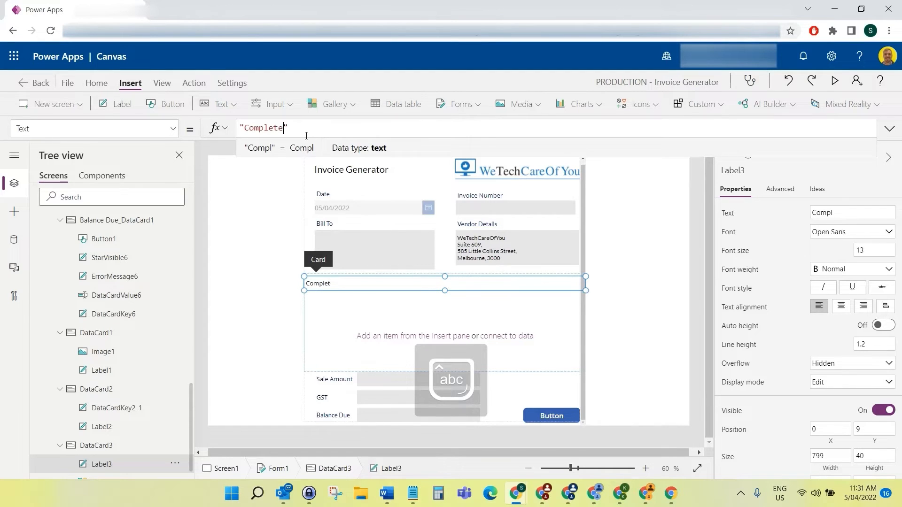
{"action": "type", "text": " the fields belo"}
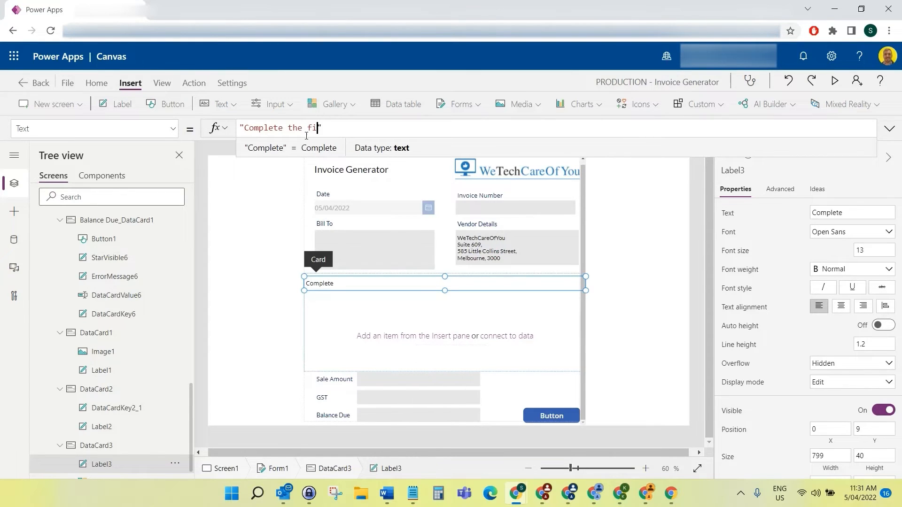
{"action": "type", "text": "w "}
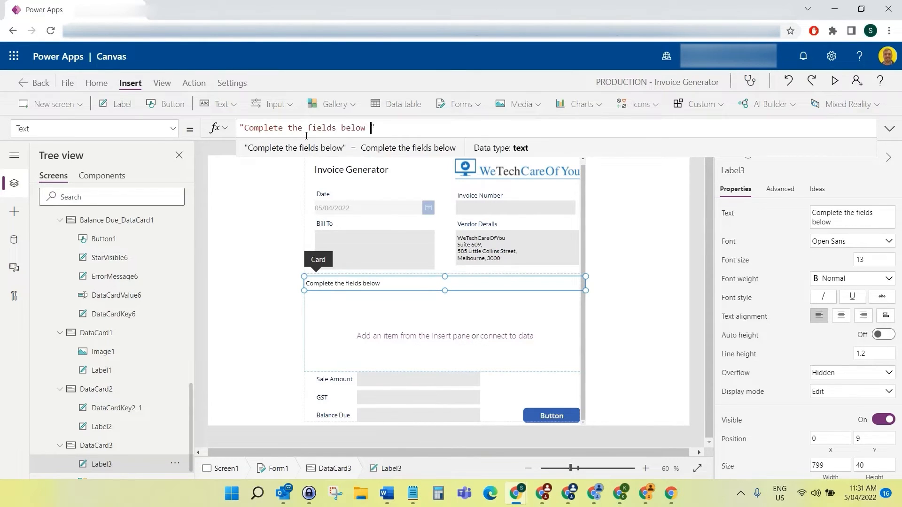
{"action": "type", "text": "and select "}
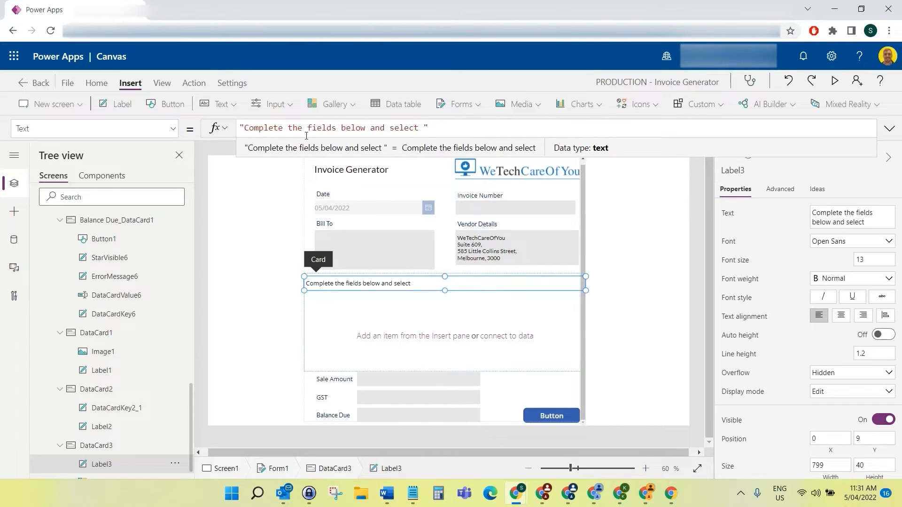
{"action": "type", "text": "'Add R"}
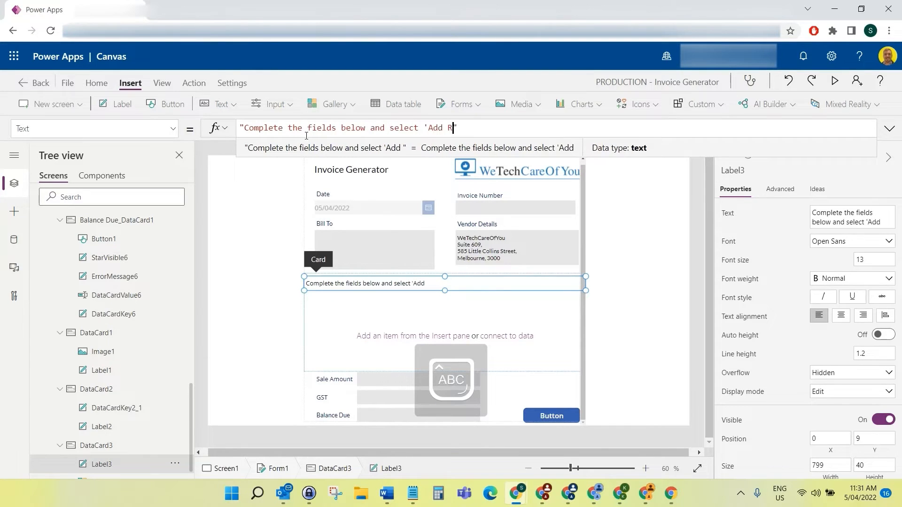
{"action": "type", "text": "ow'"}
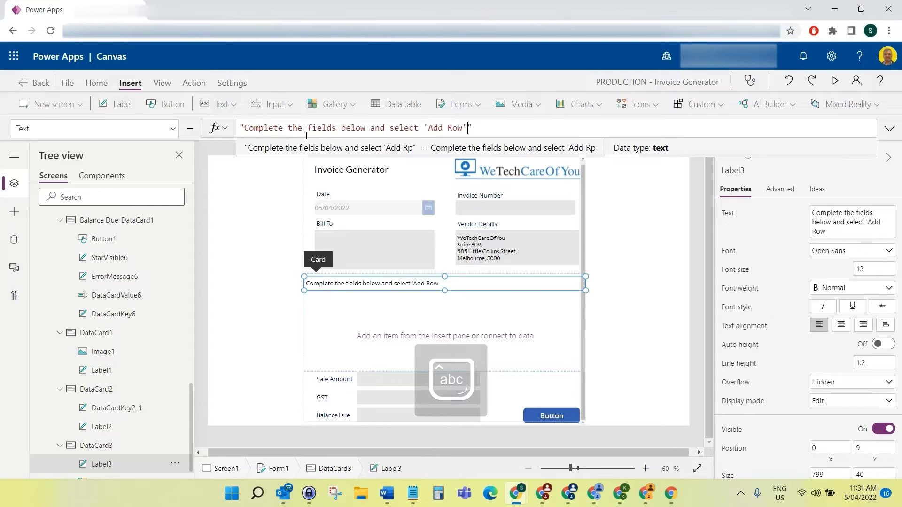
{"action": "type", "text": " to attach"}
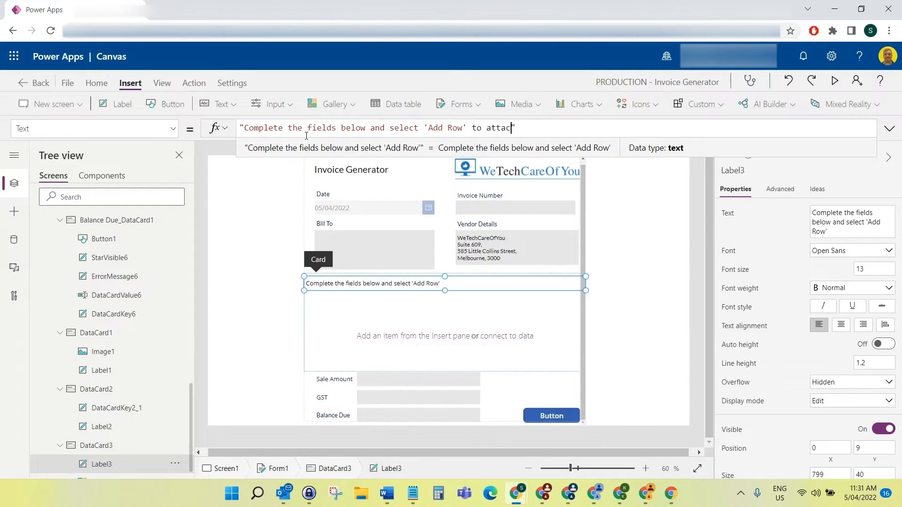
{"action": "type", "text": " the row to the invoice."}
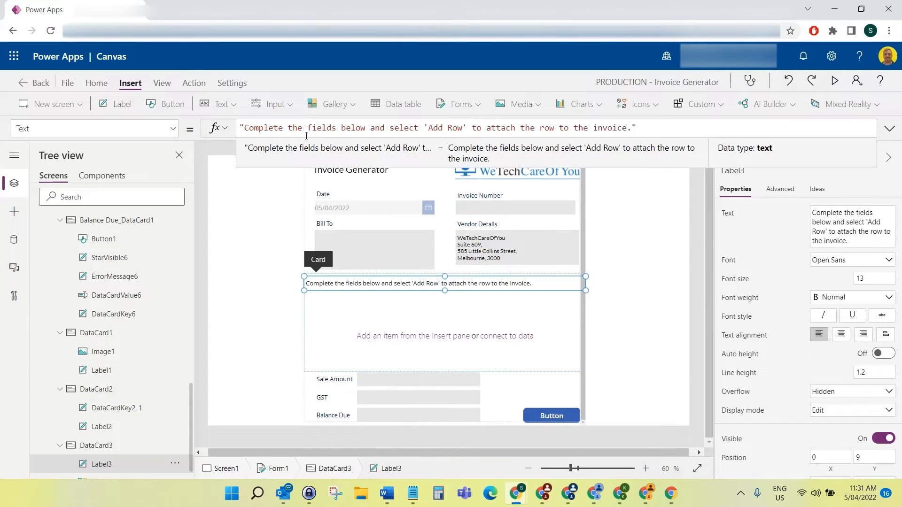
- Centre-align the instruction label's text and set its font to Lato
{"action": "left_click", "coordinate": [841, 334]}
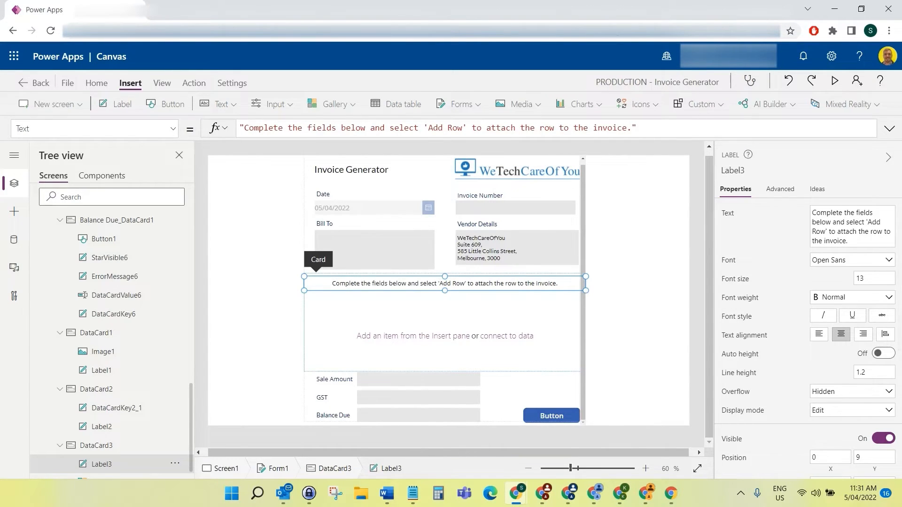
{"action": "left_click", "coordinate": [884, 262]}
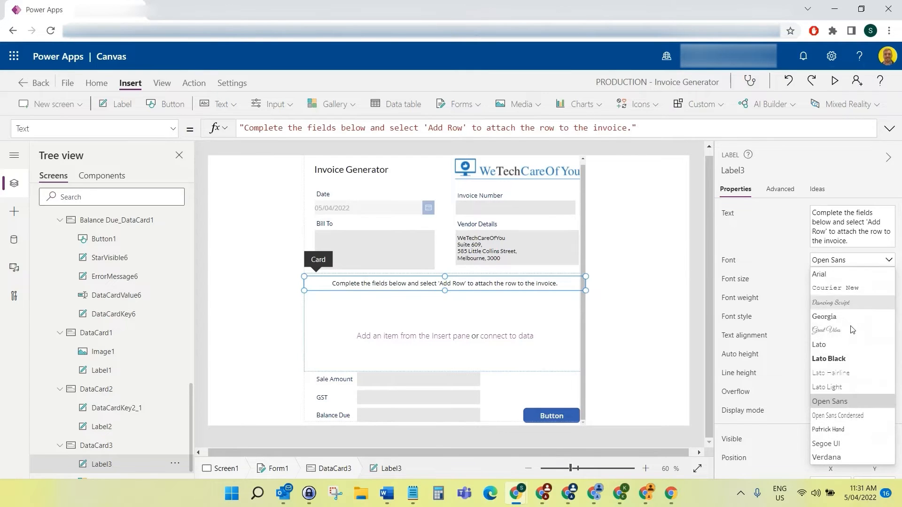
{"action": "left_click", "coordinate": [832, 346]}
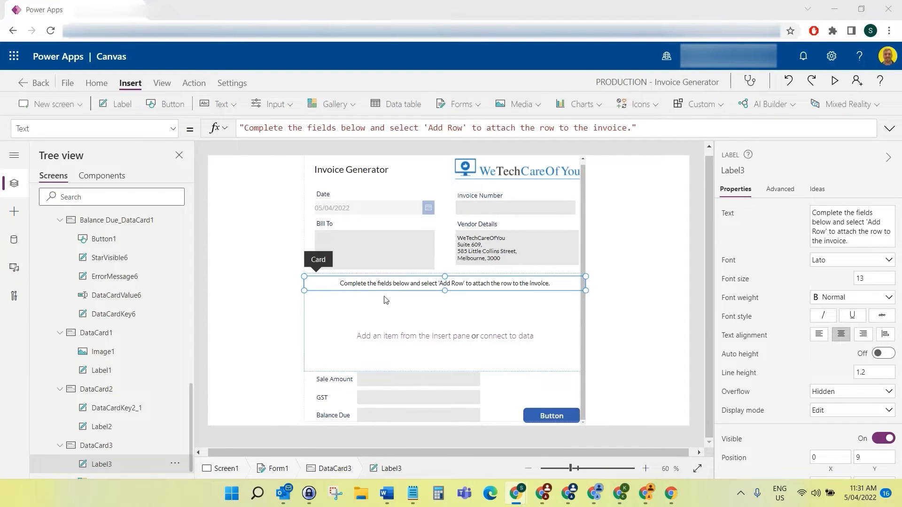
- Insert a button into DataCard3 and place it below the instruction label at about X 611, Y 98
{"action": "left_click", "coordinate": [106, 446]}
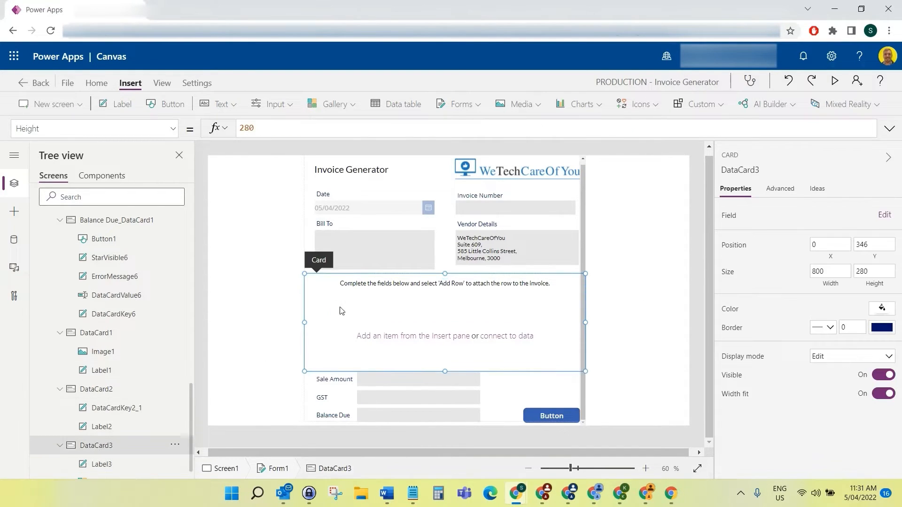
{"action": "left_click", "coordinate": [166, 103]}
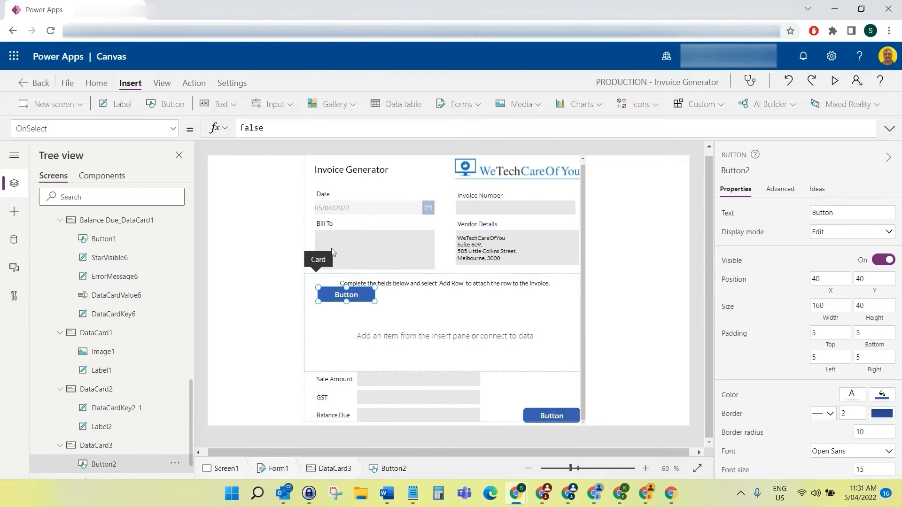
{"action": "left_click_drag", "start_coordinate": [346, 294], "coordinate": [547, 316]}
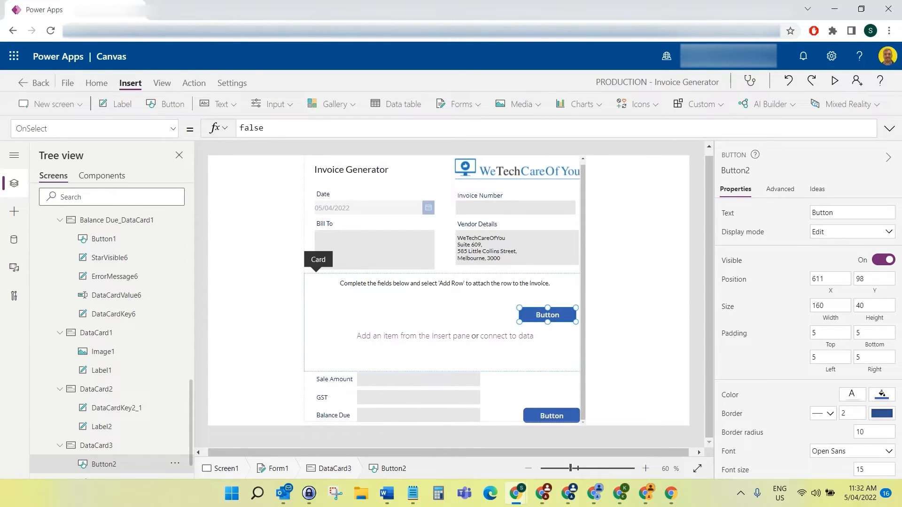
- Set the new button's Text property to "Add Row"
{"action": "left_click", "coordinate": [173, 128]}
{"action": "scroll", "coordinate": [116, 276], "scroll_direction": "down", "scroll_amount": 5}
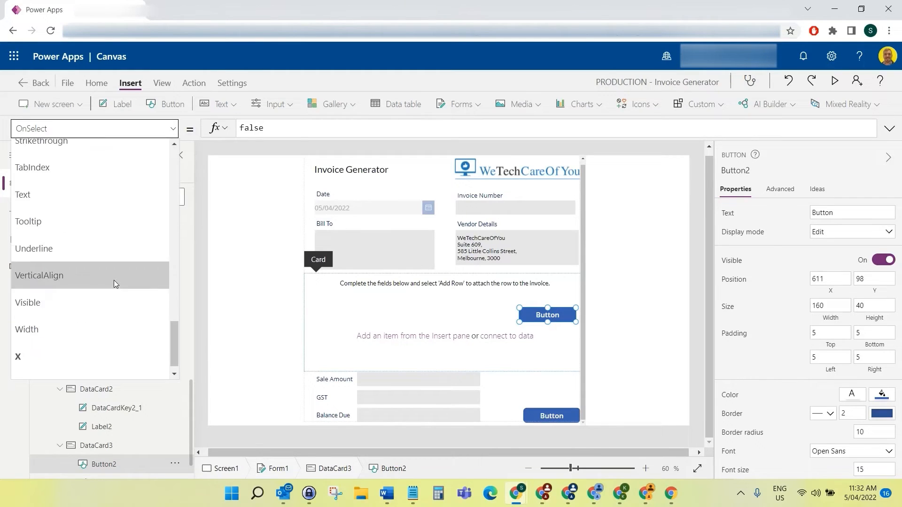
{"action": "left_click", "coordinate": [92, 202]}
{"action": "left_click", "coordinate": [274, 127]}
{"action": "key", "text": "BackSpace"}
{"action": "key", "text": "BackSpace"}
{"action": "key", "text": "BackSpace"}
{"action": "key", "text": "BackSpace"}
{"action": "key", "text": "BackSpace"}
{"action": "key", "text": "BackSpace"}
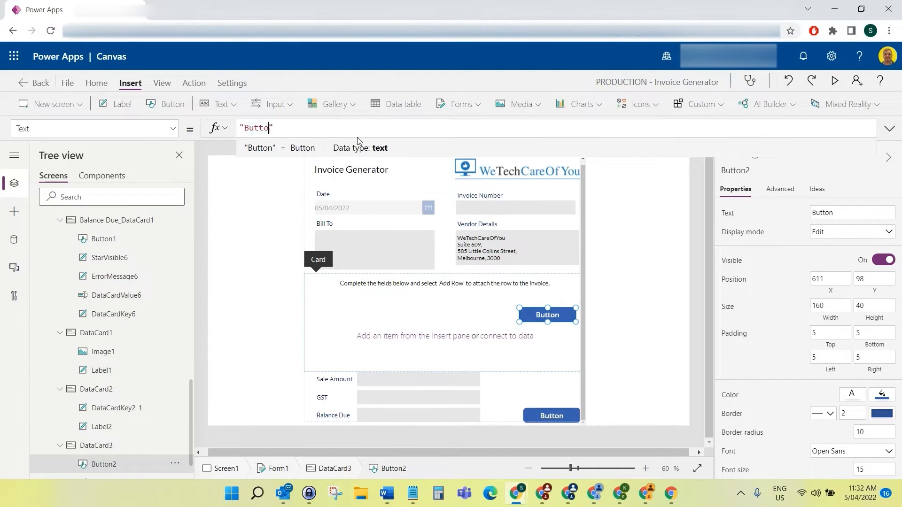
{"action": "type", "text": "Add R"}
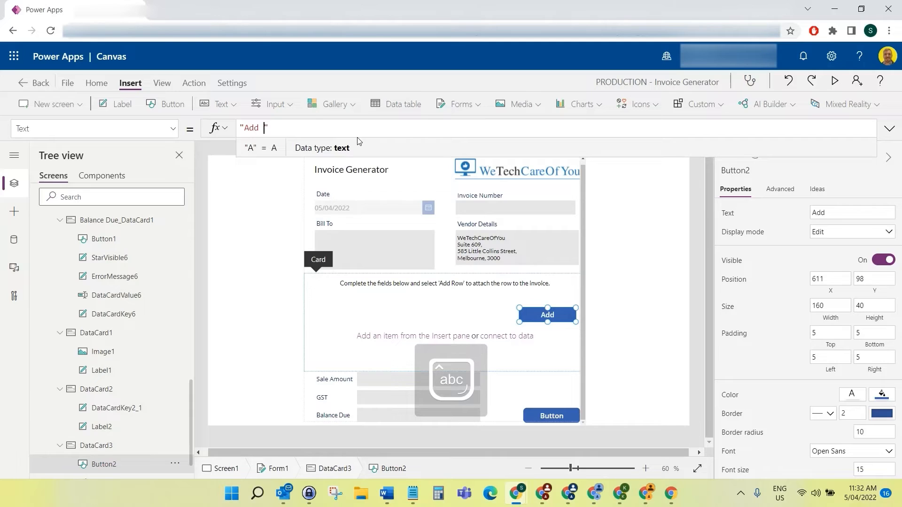
{"action": "type", "text": "ow"}
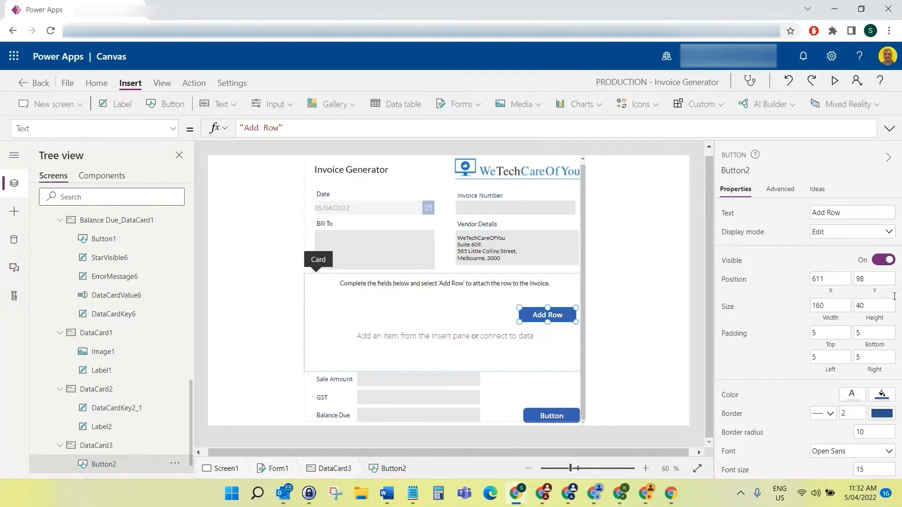
- Make the Add Row button's fill transparent and set its disabled text color to black
{"action": "left_click", "coordinate": [881, 400]}
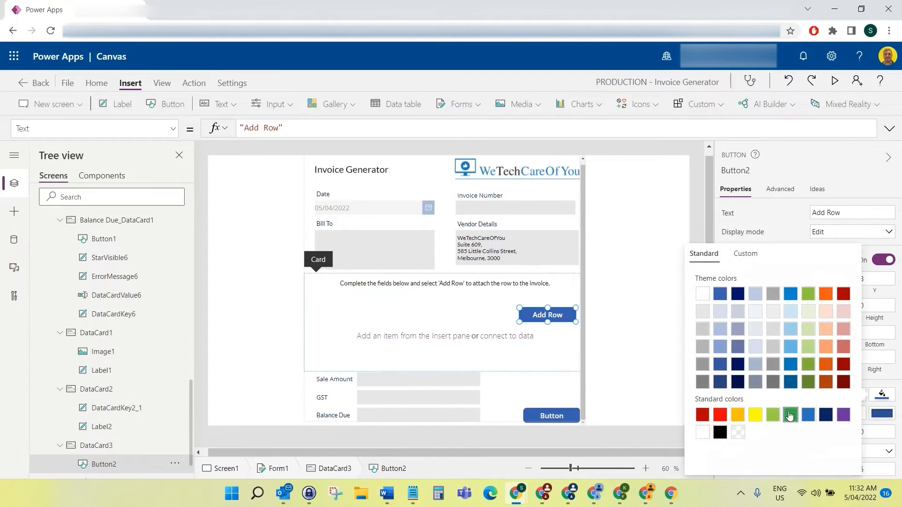
{"action": "left_click", "coordinate": [738, 433]}
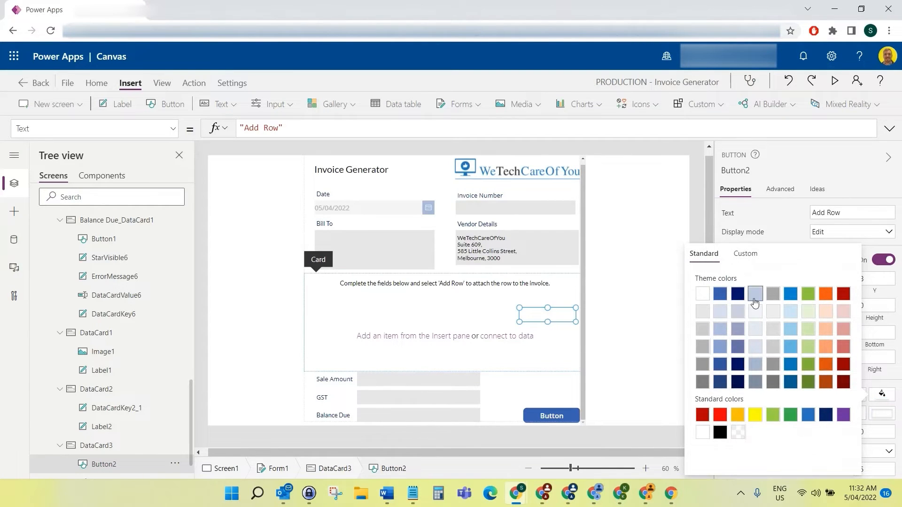
{"action": "scroll", "coordinate": [899, 381], "scroll_direction": "down", "scroll_amount": 3}
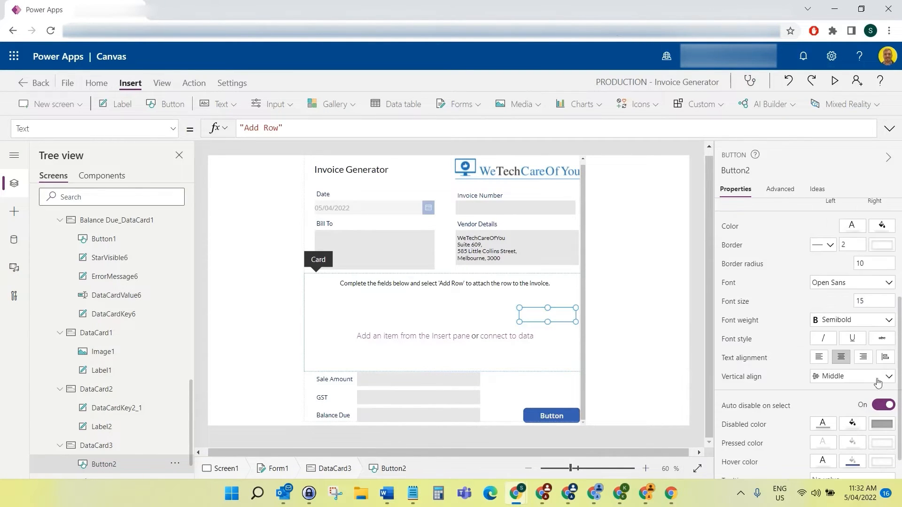
{"action": "scroll", "coordinate": [802, 340], "scroll_direction": "down", "scroll_amount": 1}
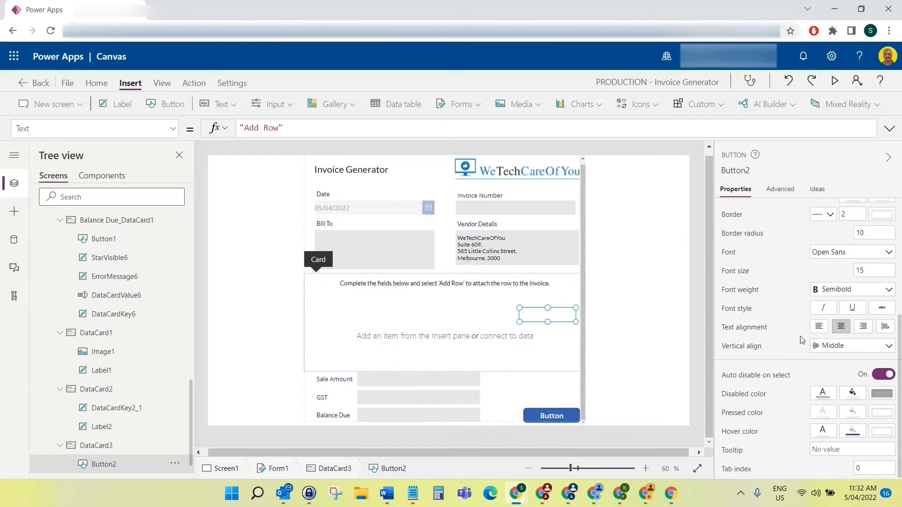
{"action": "left_click", "coordinate": [822, 393]}
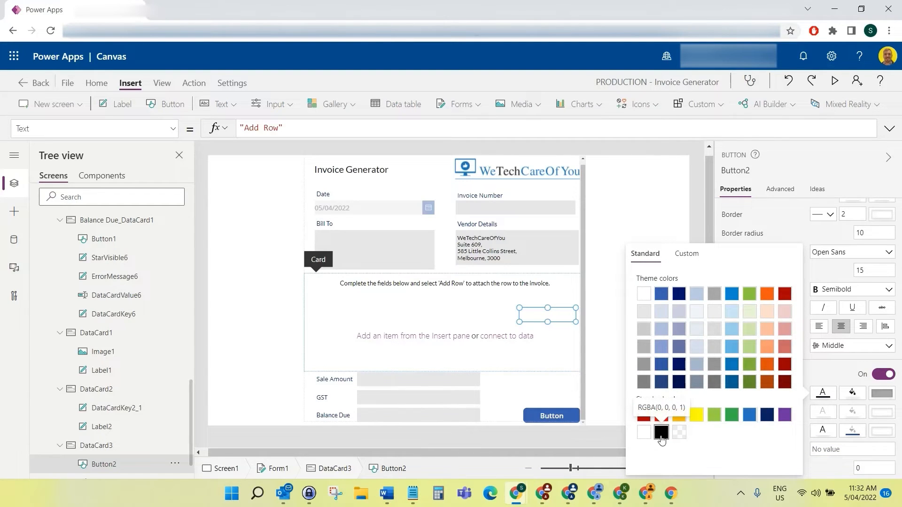
{"action": "left_click", "coordinate": [836, 372]}
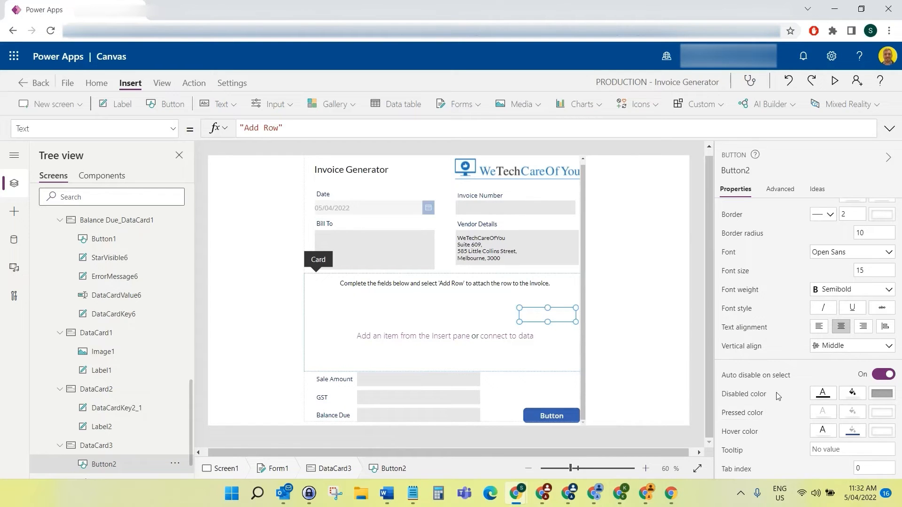
- Set the Add Row button's regular text color to black
{"action": "scroll", "coordinate": [780, 392], "scroll_direction": "up", "scroll_amount": 3}
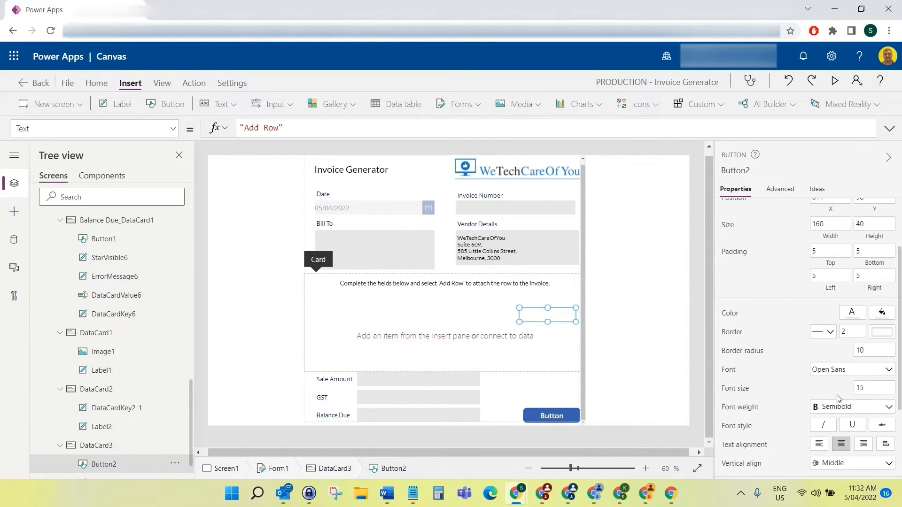
{"action": "scroll", "coordinate": [800, 410], "scroll_direction": "down", "scroll_amount": 1}
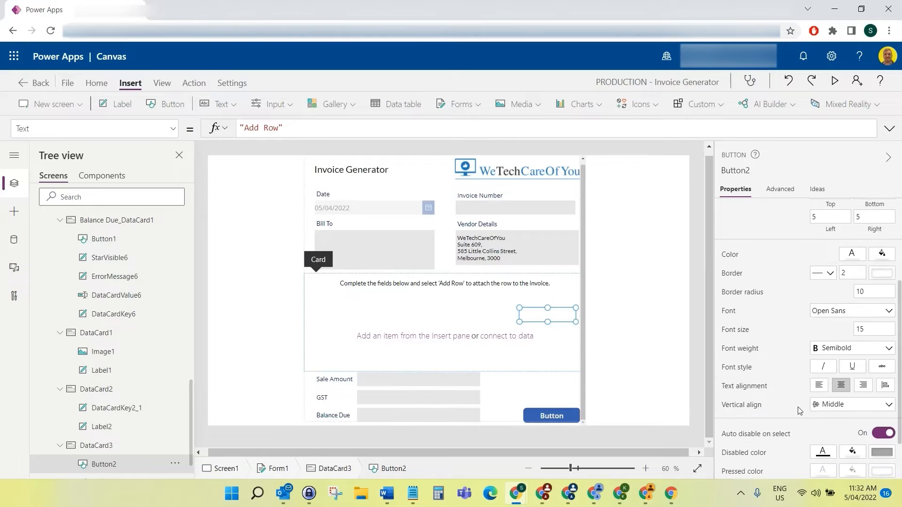
{"action": "left_click", "coordinate": [851, 254]}
{"action": "left_click", "coordinate": [689, 328]}
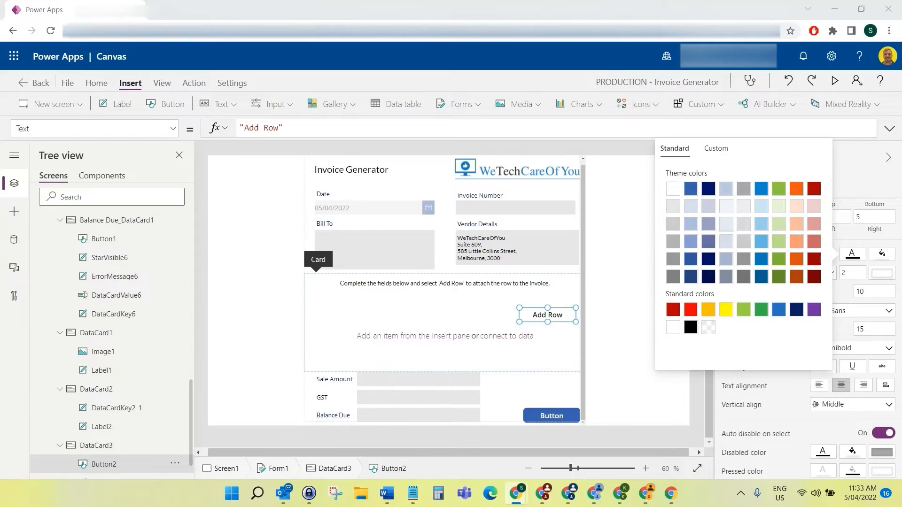
- Set the Add Row button's BorderThickness property to 1
{"action": "left_click", "coordinate": [175, 132]}
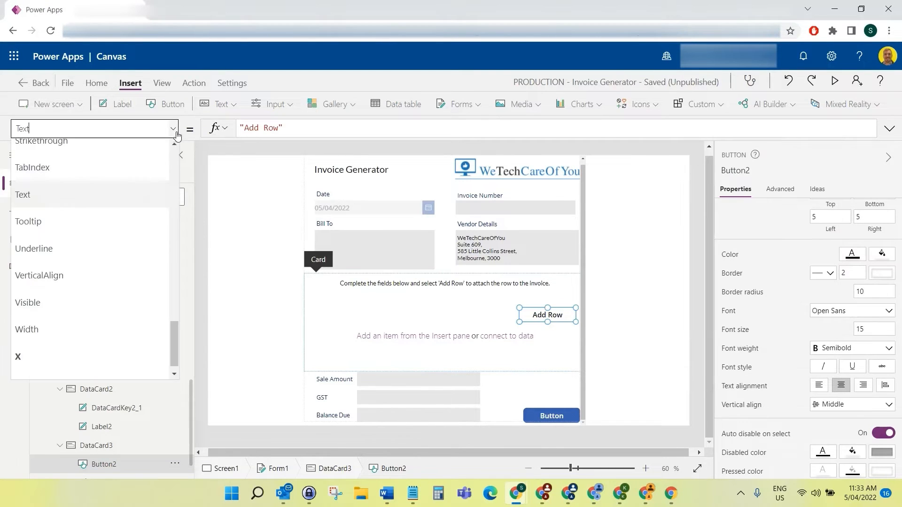
{"action": "scroll", "coordinate": [123, 213], "scroll_direction": "up", "scroll_amount": 12}
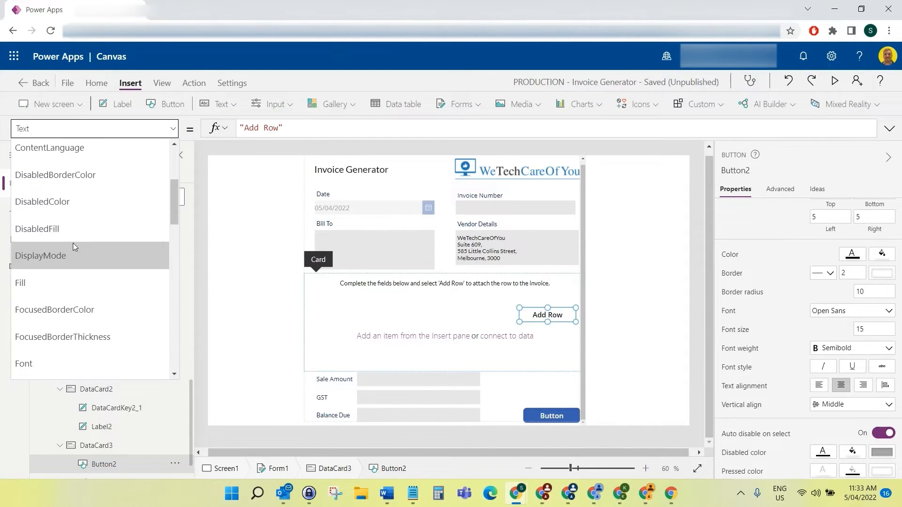
{"action": "scroll", "coordinate": [78, 205], "scroll_direction": "up", "scroll_amount": 6}
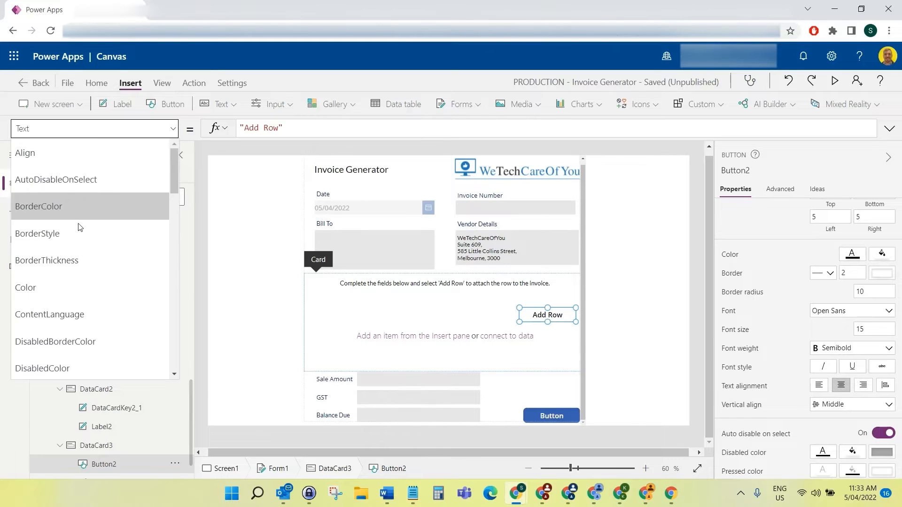
{"action": "left_click", "coordinate": [80, 261]}
{"action": "left_click", "coordinate": [270, 129]}
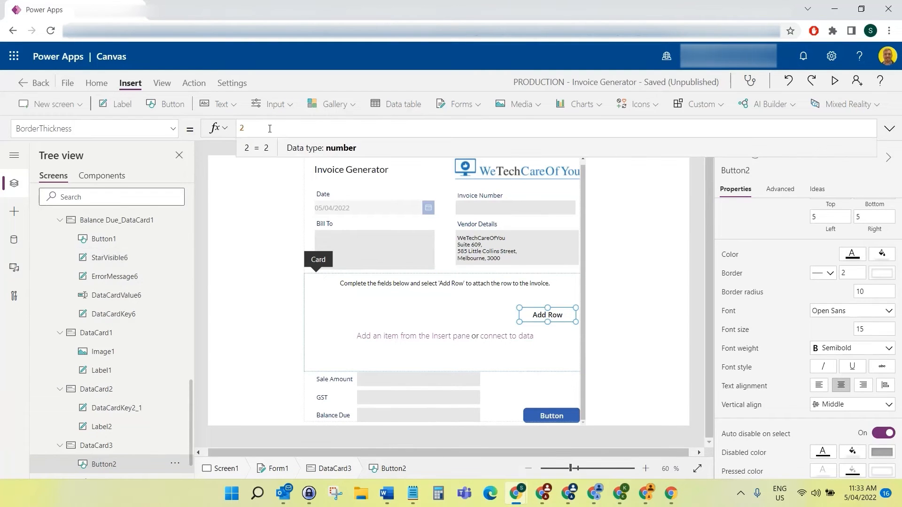
{"action": "key", "text": "BackSpace"}
{"action": "type", "text": "1"}
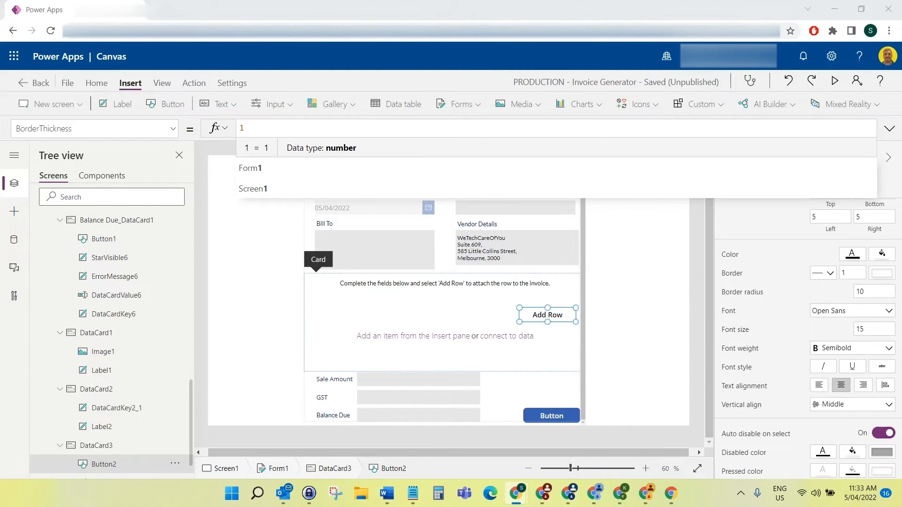
- Set the Add Row button's BorderColor property to RGBA(0, 18, 107, 1)
{"action": "left_click", "coordinate": [174, 129]}
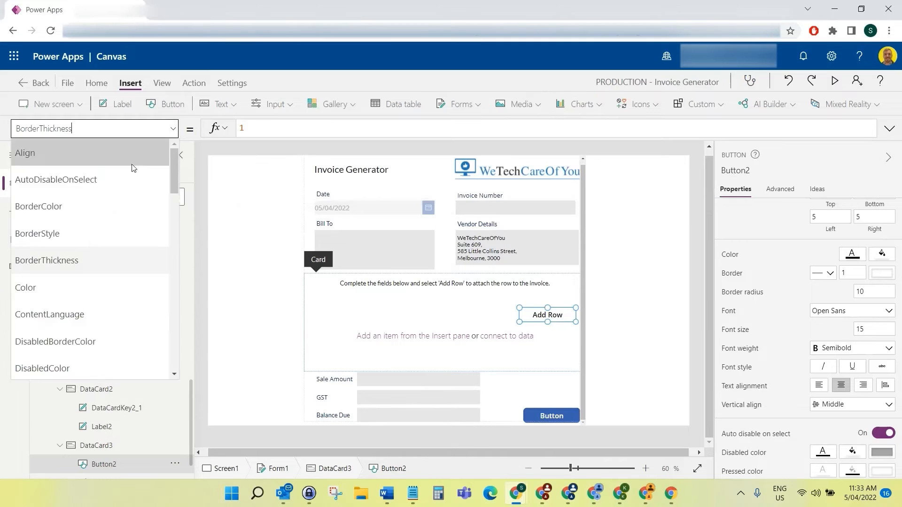
{"action": "left_click", "coordinate": [78, 213]}
{"action": "left_click", "coordinate": [442, 131]}
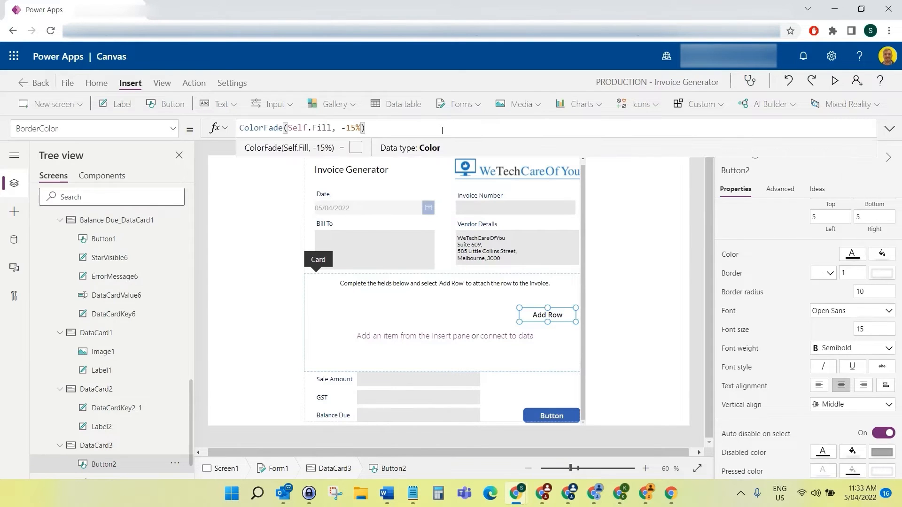
{"action": "key", "text": "ctrl+a"}
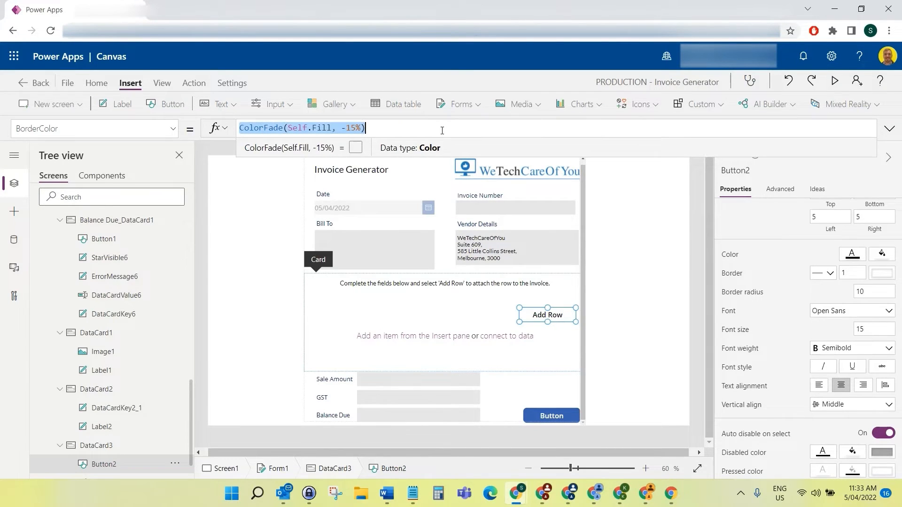
{"action": "type", "text": "RGBA(0, 18, 107, 1)"}
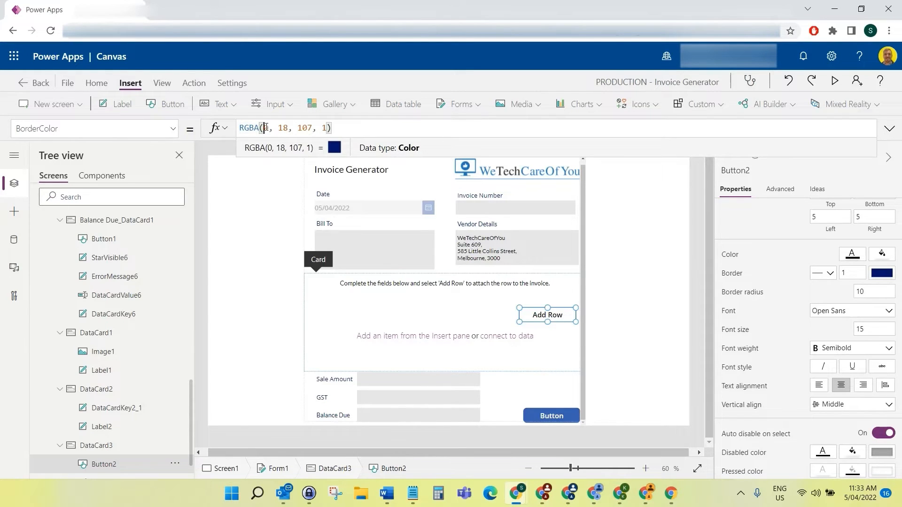
{"action": "double_click", "coordinate": [265, 128]}
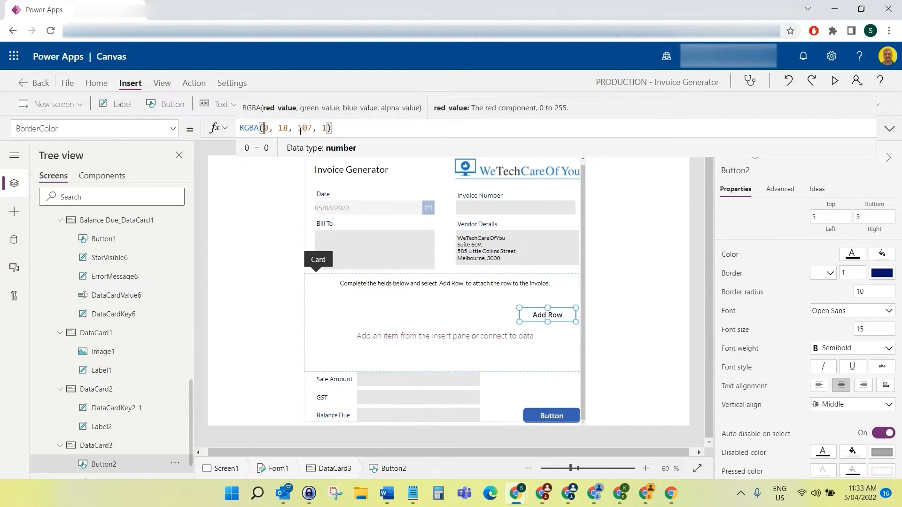
{"action": "double_click", "coordinate": [284, 127]}
{"action": "double_click", "coordinate": [305, 128]}
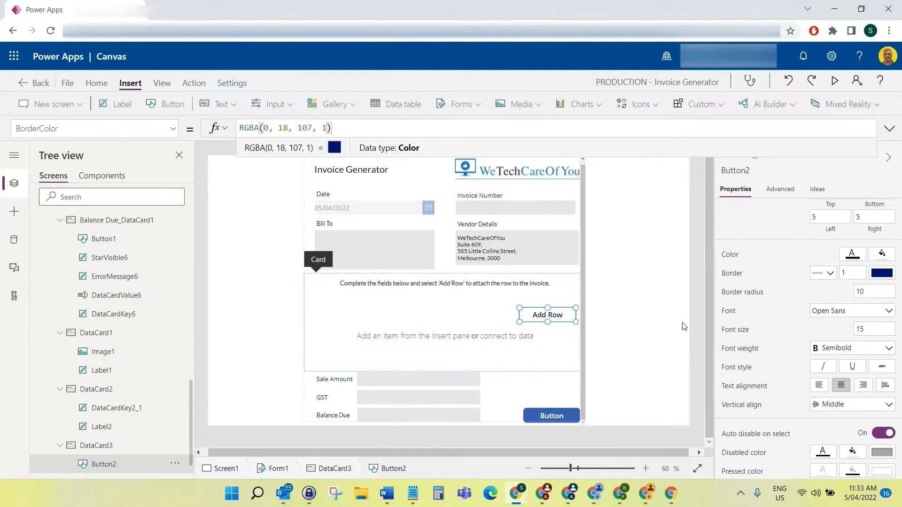
{"action": "left_click", "coordinate": [694, 315]}
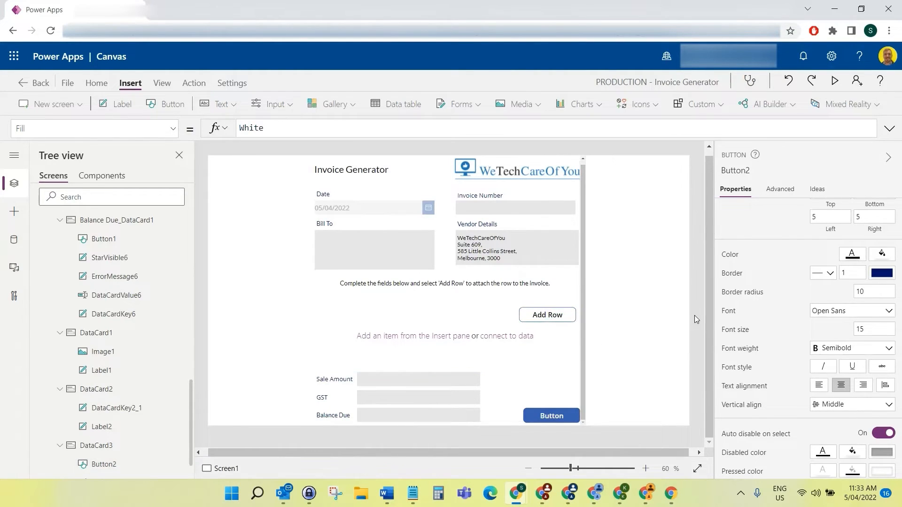
- Set the Add Row button's font weight to Normal and its font to Lato
{"action": "left_click", "coordinate": [549, 320]}
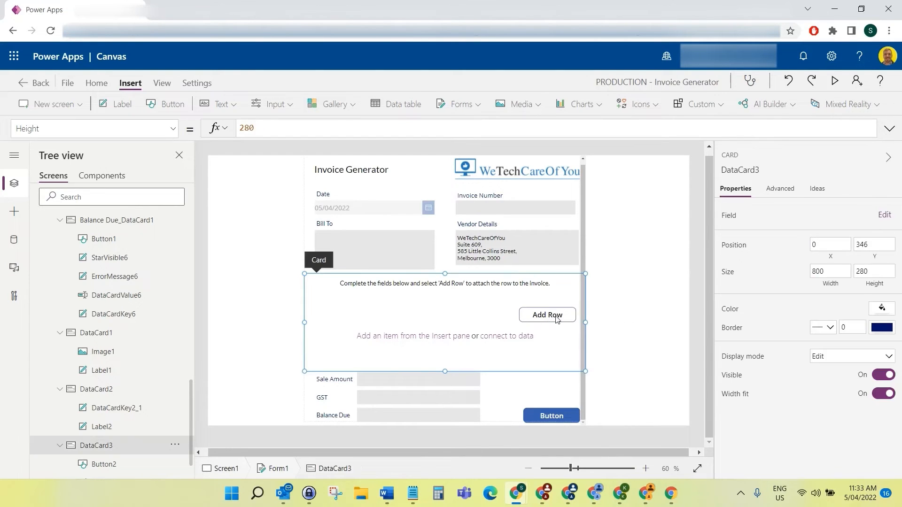
{"action": "left_click", "coordinate": [549, 319]}
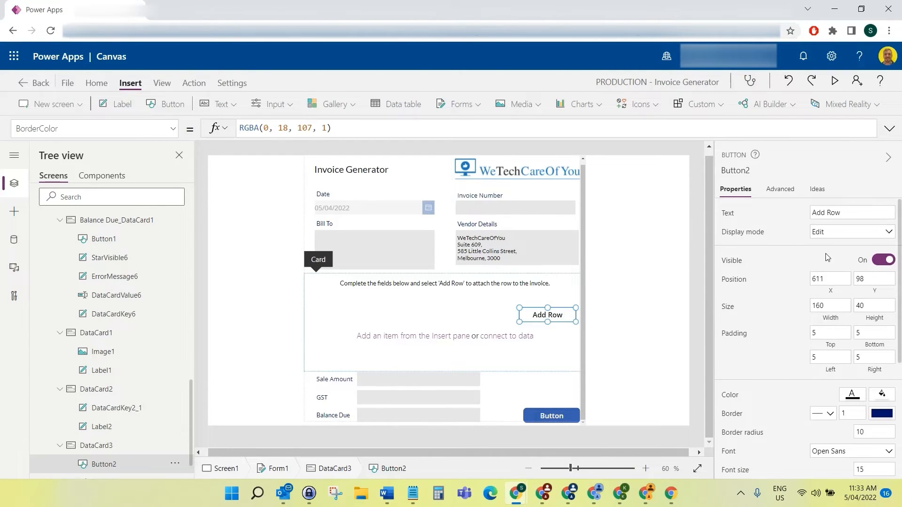
{"action": "scroll", "coordinate": [818, 324], "scroll_direction": "down", "scroll_amount": 5}
{"action": "left_click", "coordinate": [836, 374]}
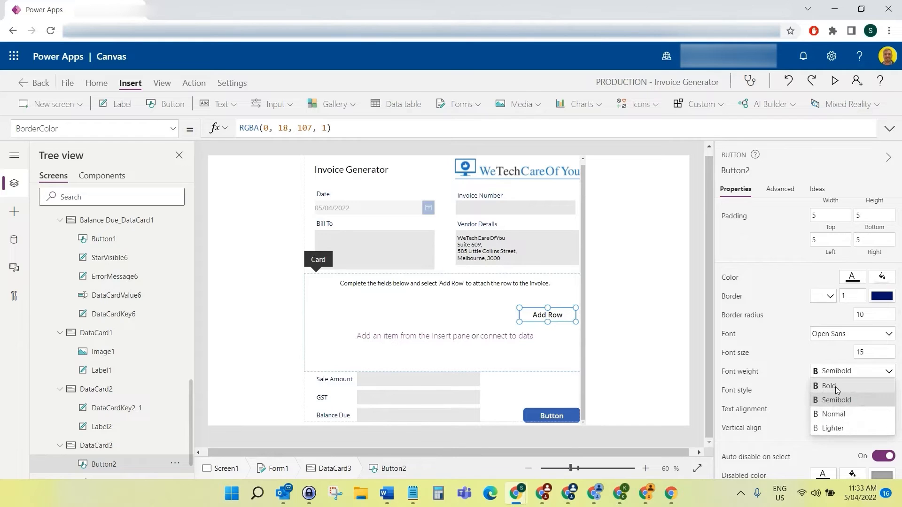
{"action": "left_click", "coordinate": [835, 418]}
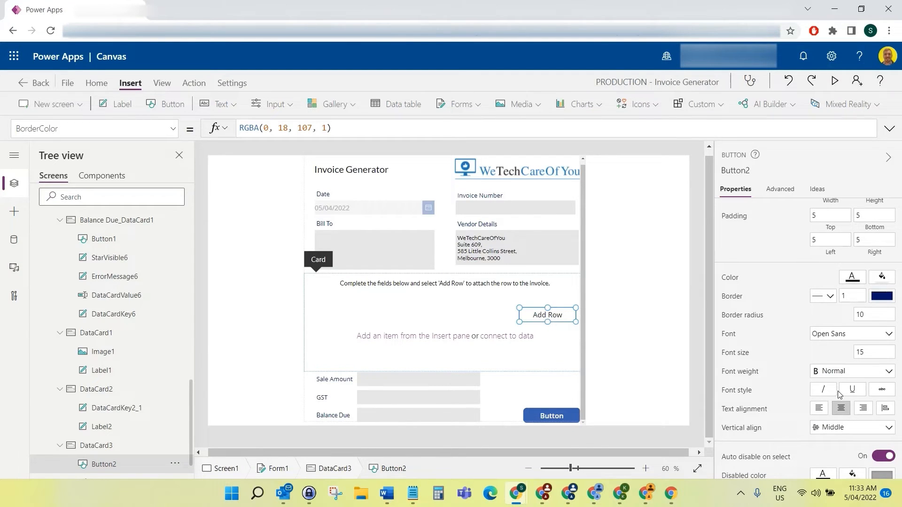
{"action": "left_click", "coordinate": [855, 335]}
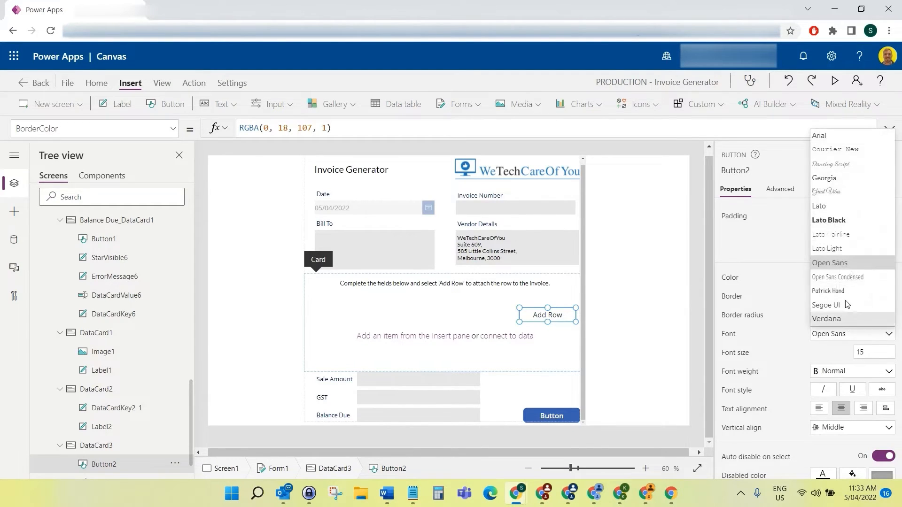
{"action": "left_click", "coordinate": [825, 208]}
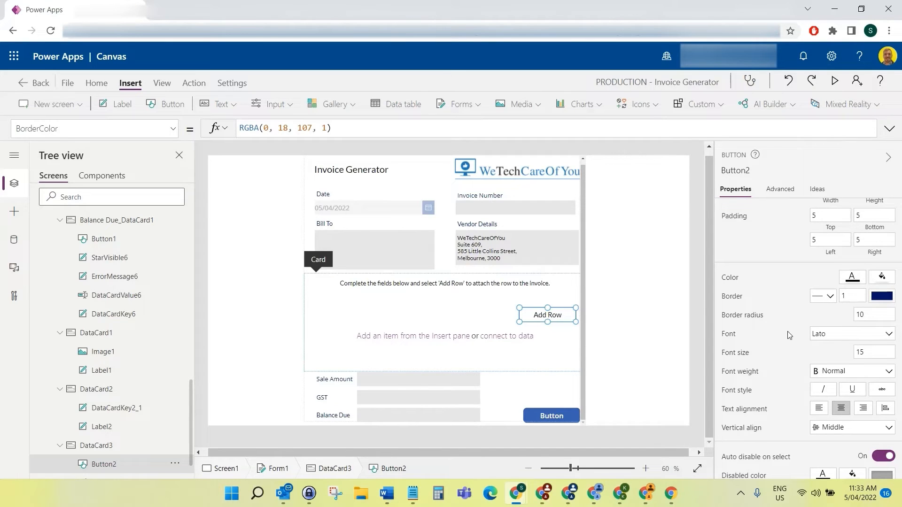
{"action": "left_click", "coordinate": [703, 309]}
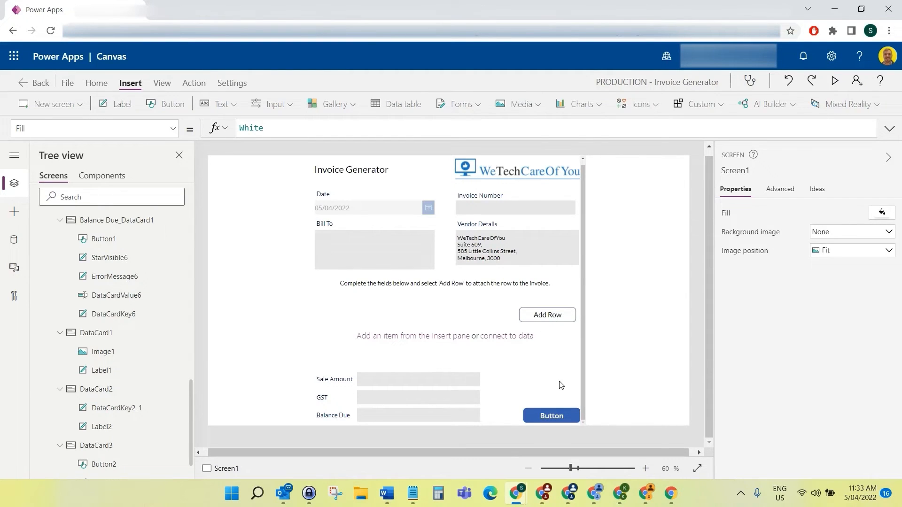
- Set the Add Row button's Width property to 97
{"action": "left_click", "coordinate": [548, 317]}
{"action": "left_click", "coordinate": [547, 316]}
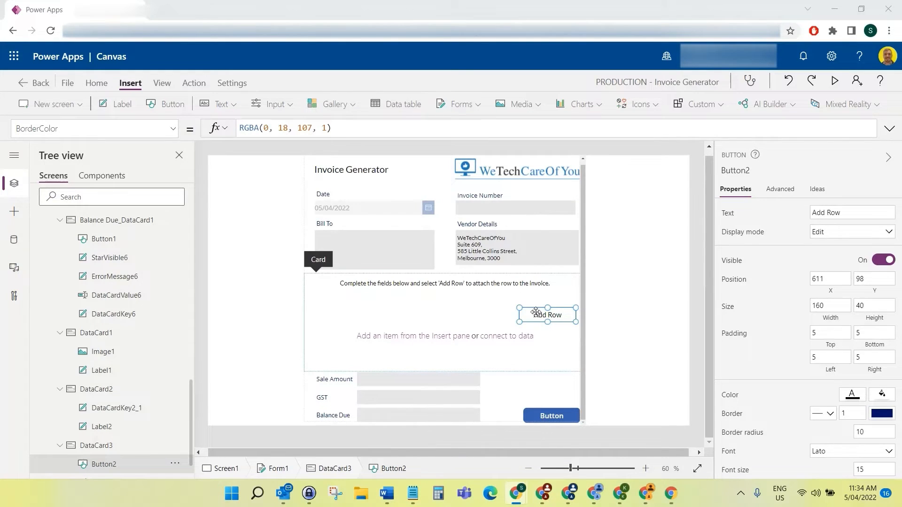
{"action": "left_click", "coordinate": [173, 128]}
{"action": "scroll", "coordinate": [117, 332], "scroll_direction": "down", "scroll_amount": 5}
{"action": "scroll", "coordinate": [116, 328], "scroll_direction": "down", "scroll_amount": 5}
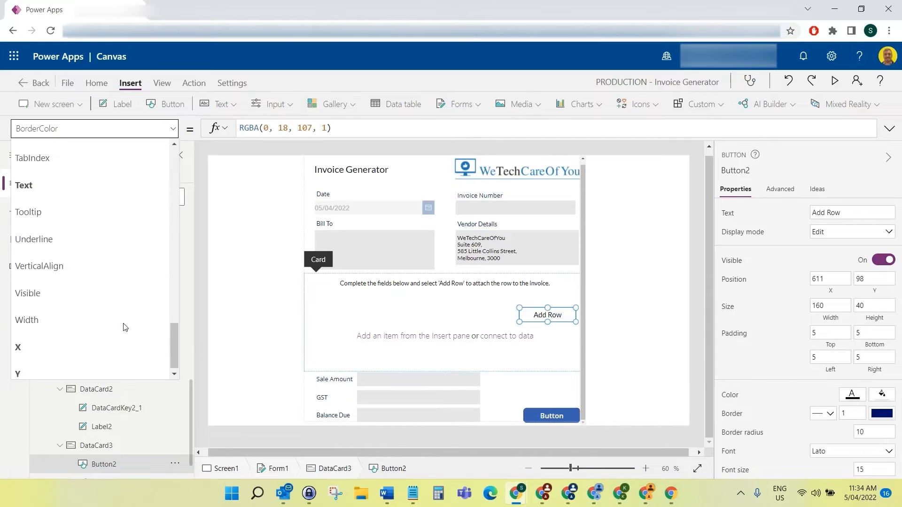
{"action": "left_click", "coordinate": [101, 322]}
{"action": "double_click", "coordinate": [282, 126]}
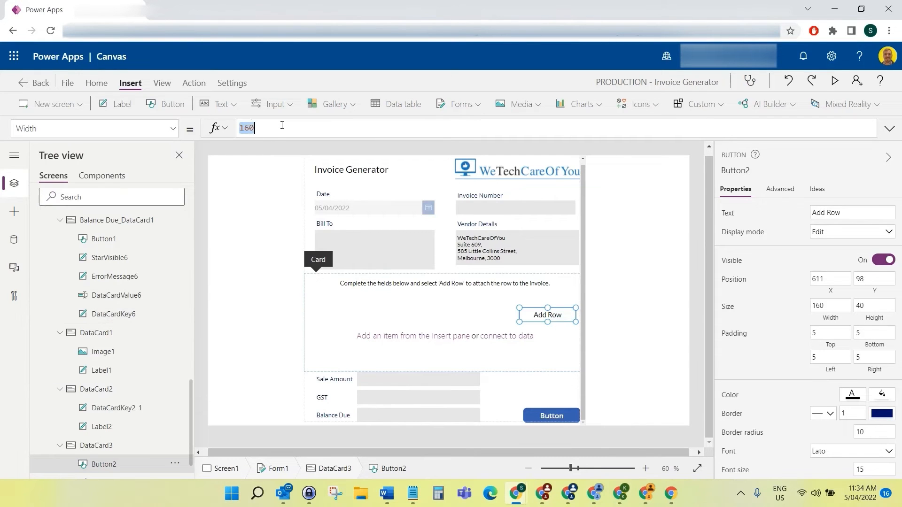
{"action": "type", "text": "97"}
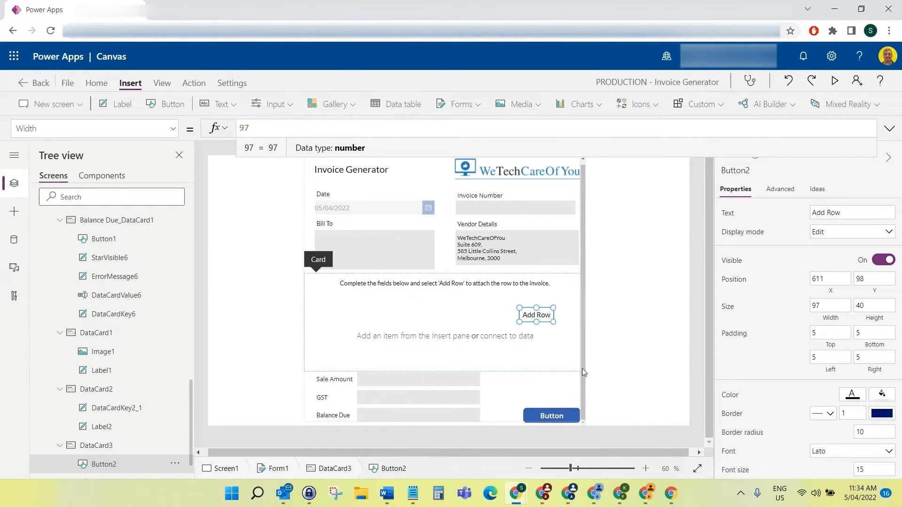
{"action": "left_click", "coordinate": [529, 311]}
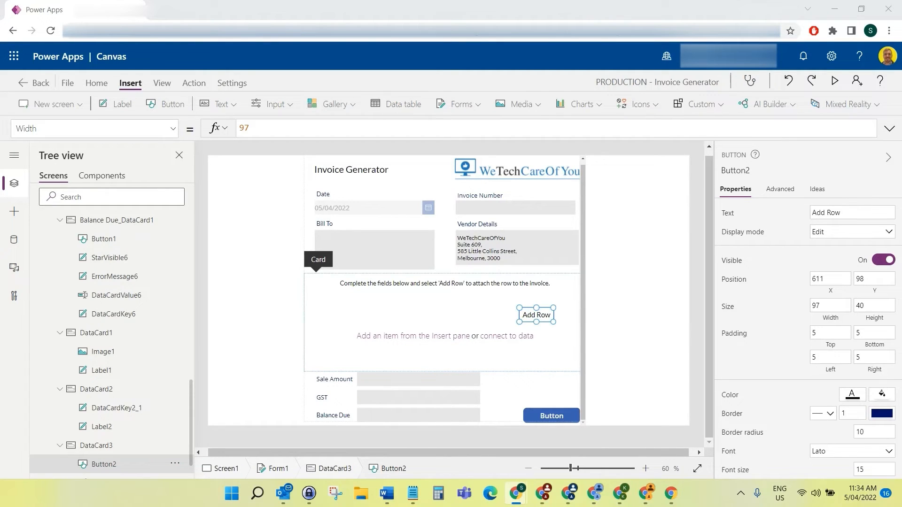
- Position the Add Row button within its card at X 674 and Y 95
{"action": "left_click", "coordinate": [172, 128]}
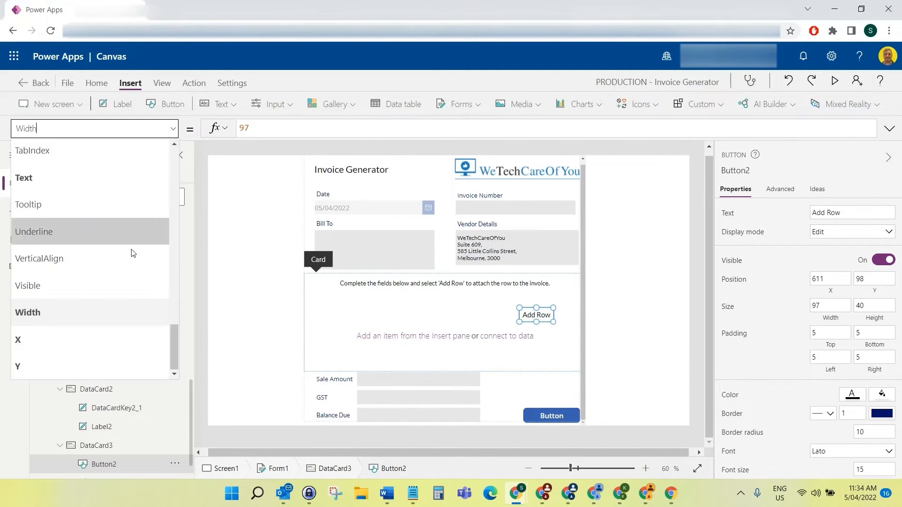
{"action": "left_click", "coordinate": [104, 348]}
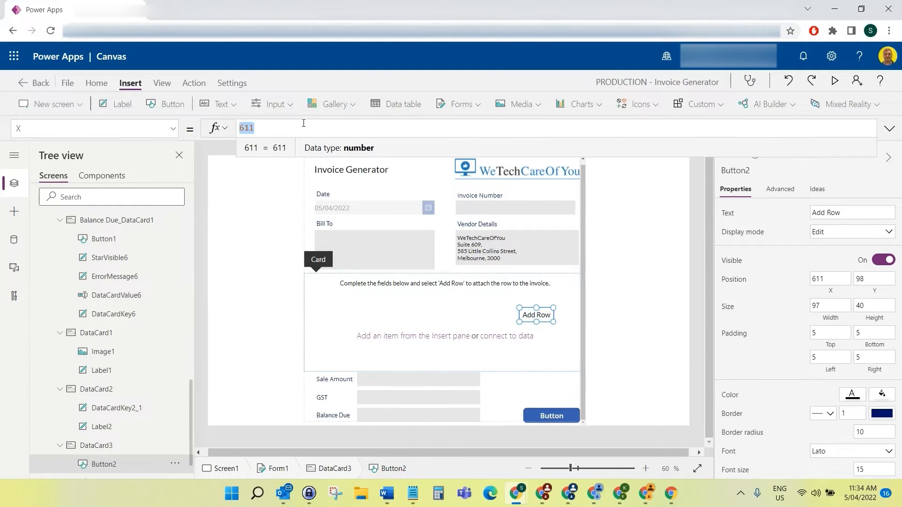
{"action": "type", "text": "674"}
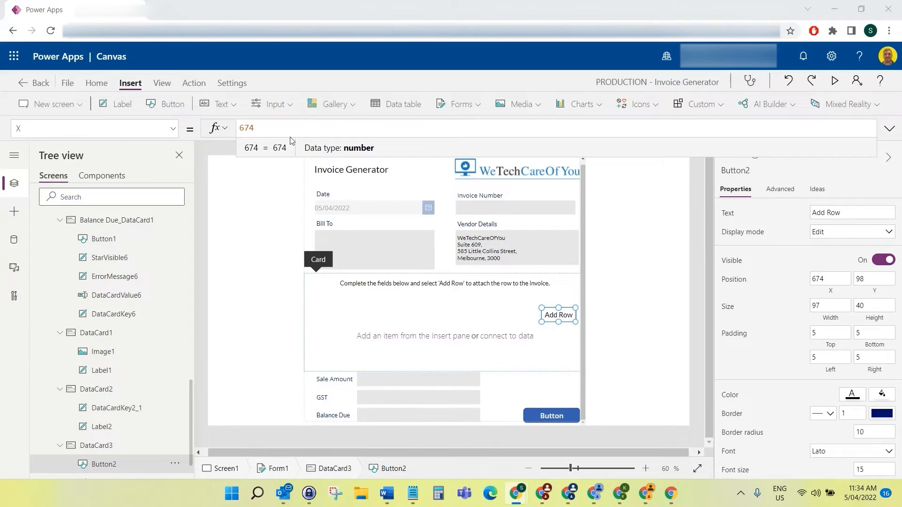
{"action": "left_click", "coordinate": [94, 128]}
{"action": "left_click", "coordinate": [117, 362]}
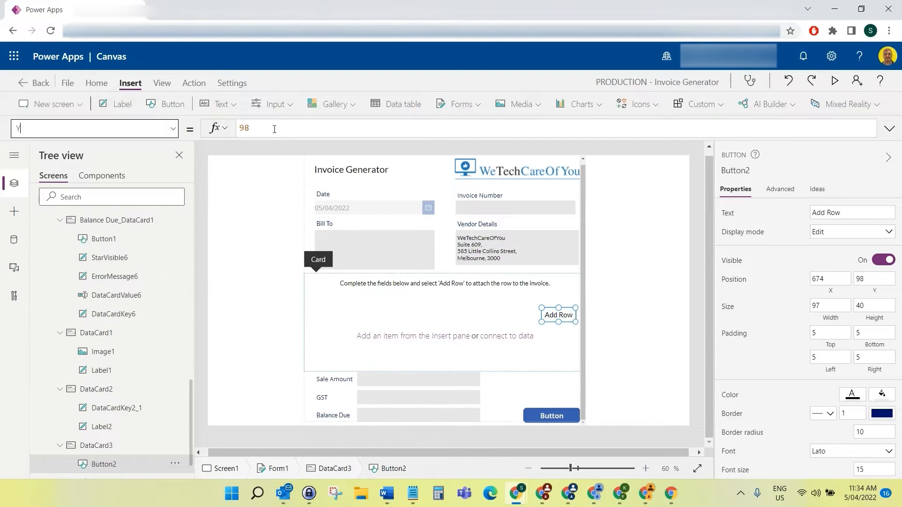
{"action": "left_click", "coordinate": [274, 127]}
{"action": "key", "text": "BackSpace"}
{"action": "type", "text": "5"}
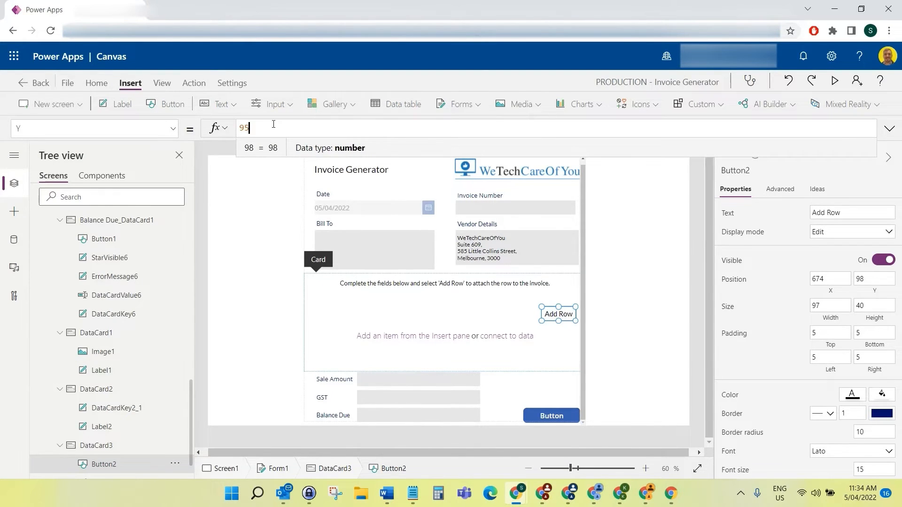
{"action": "left_click", "coordinate": [691, 280]}
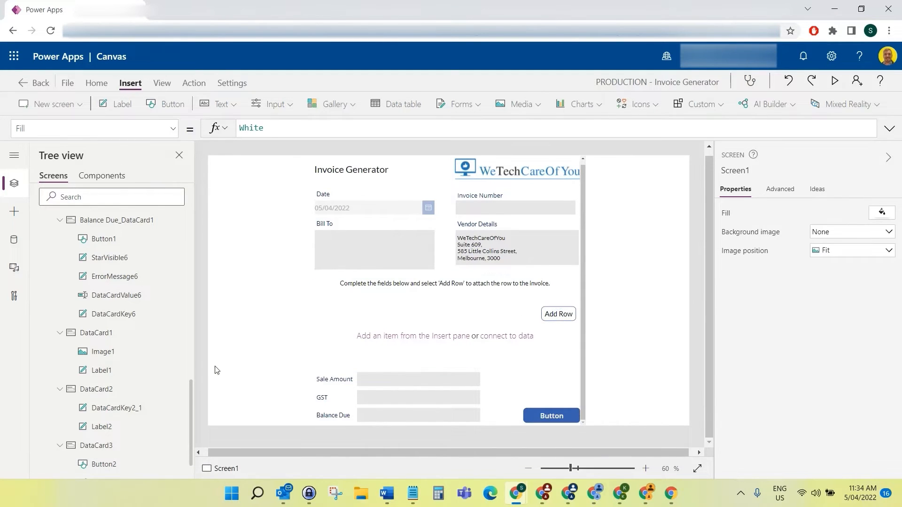
- Insert a Horizontal line icon into DataCard3, the card holding the Add Row button
{"action": "left_click", "coordinate": [363, 294]}
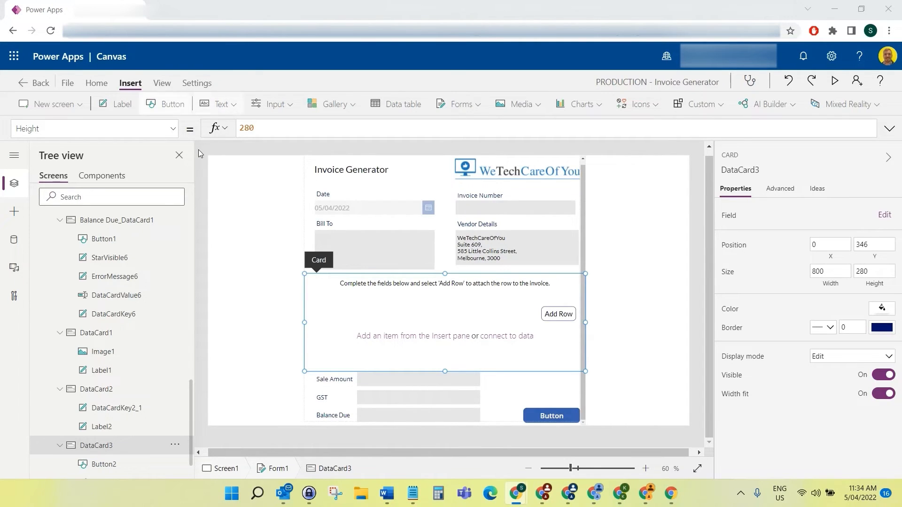
{"action": "left_click", "coordinate": [92, 448]}
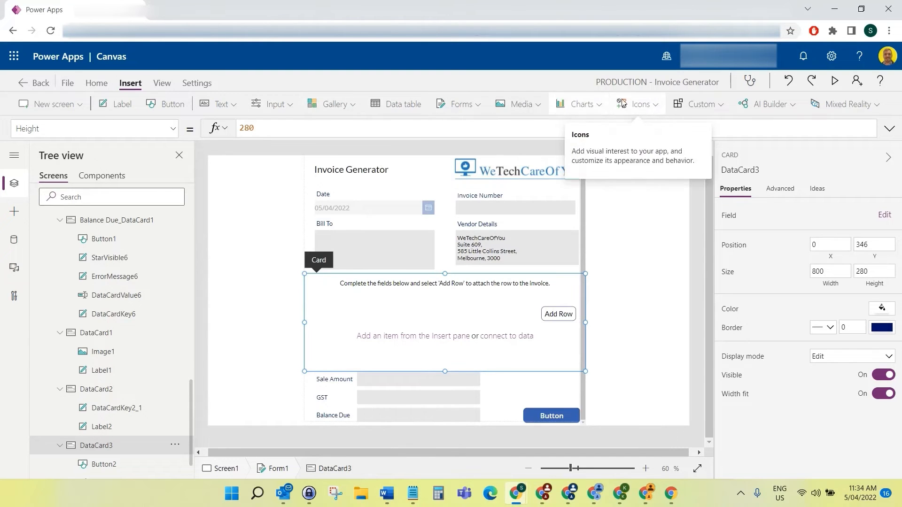
{"action": "left_click", "coordinate": [639, 104]}
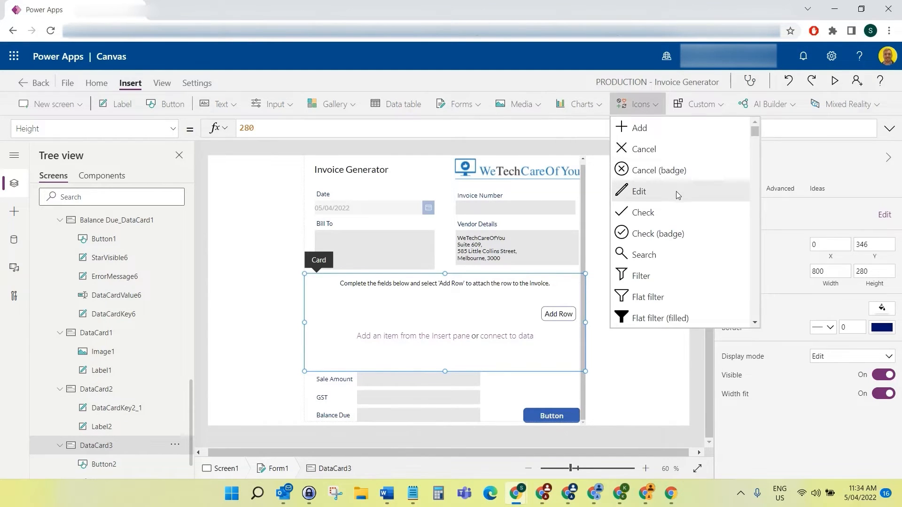
{"action": "scroll", "coordinate": [676, 192], "scroll_direction": "down", "scroll_amount": 2}
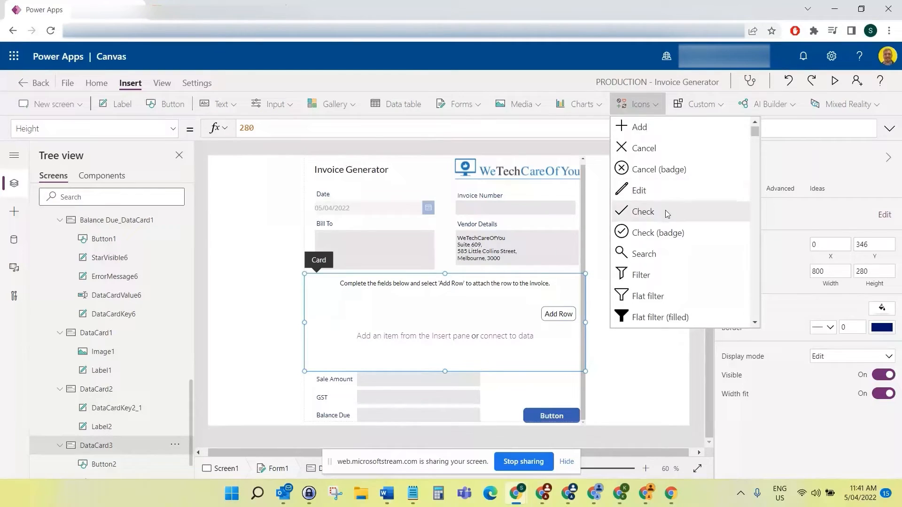
{"action": "scroll", "coordinate": [670, 213], "scroll_direction": "down", "scroll_amount": 5}
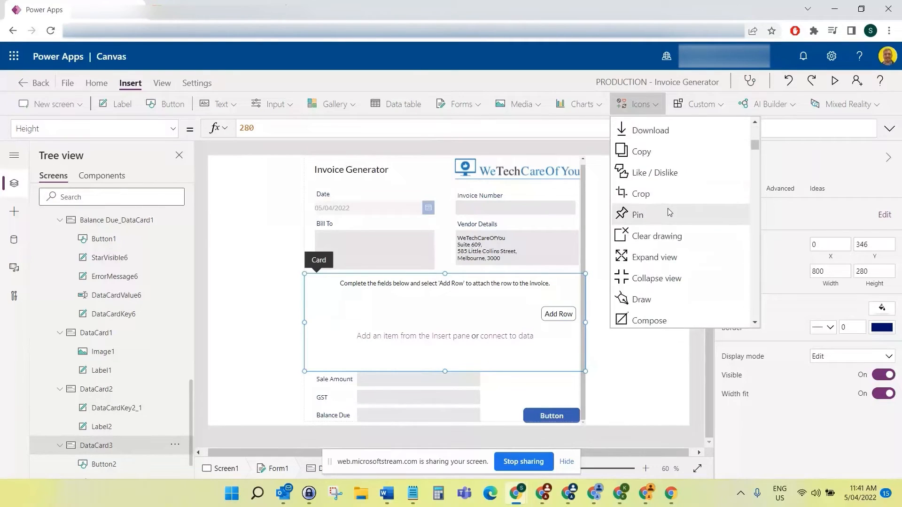
{"action": "scroll", "coordinate": [670, 212], "scroll_direction": "down", "scroll_amount": 12}
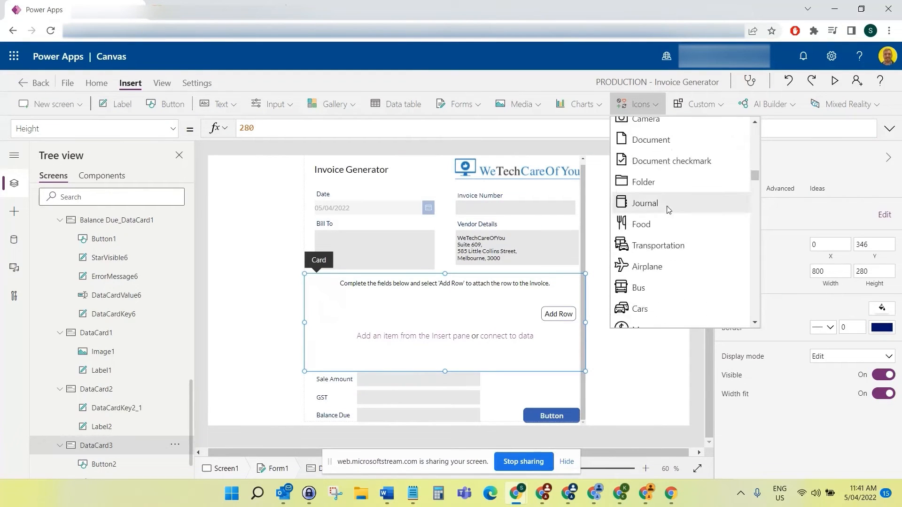
{"action": "scroll", "coordinate": [669, 211], "scroll_direction": "down", "scroll_amount": 15}
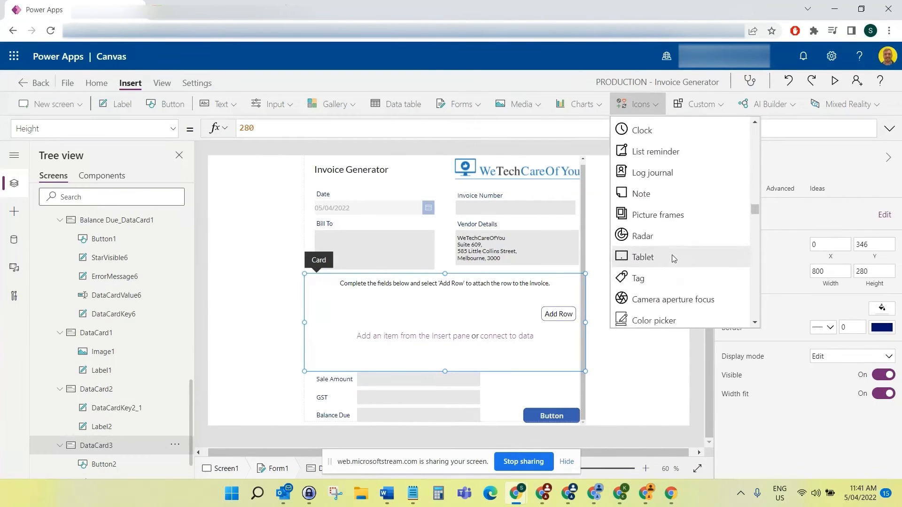
{"action": "scroll", "coordinate": [671, 259], "scroll_direction": "down", "scroll_amount": 15}
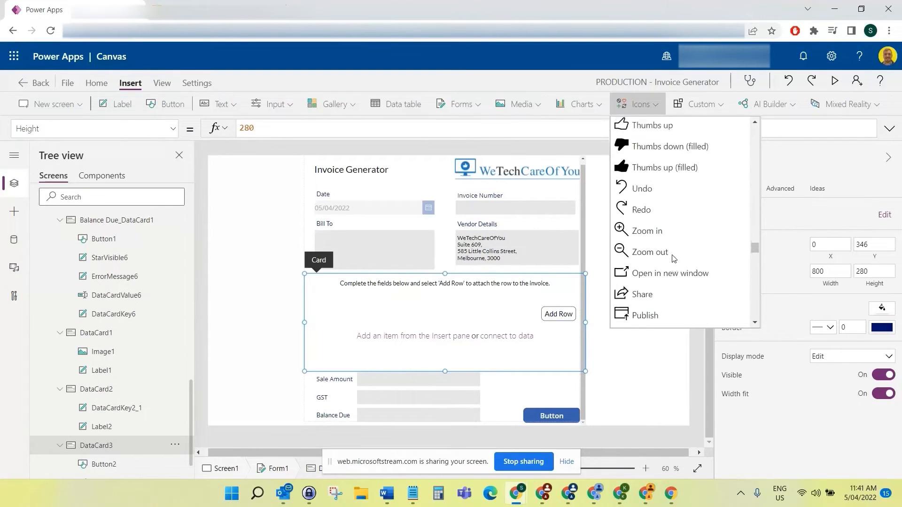
{"action": "scroll", "coordinate": [674, 258], "scroll_direction": "down", "scroll_amount": 3}
{"action": "scroll", "coordinate": [678, 253], "scroll_direction": "up", "scroll_amount": 15}
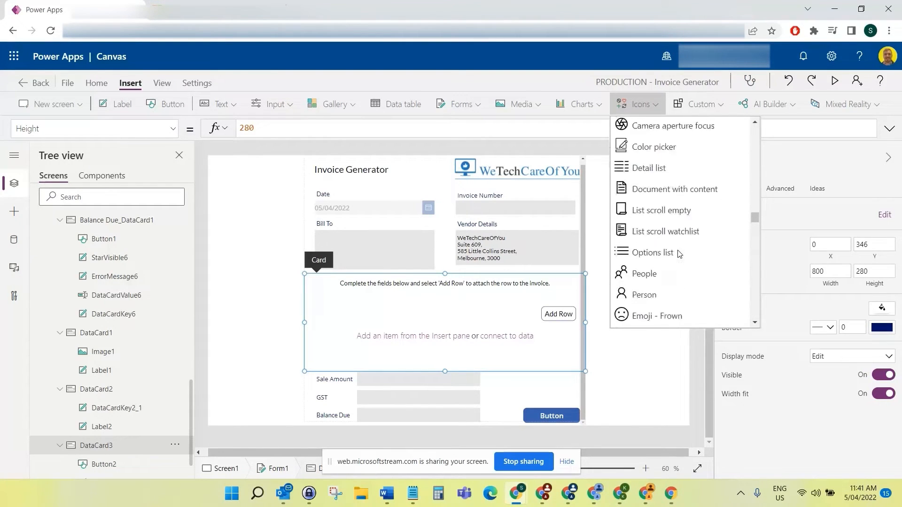
{"action": "scroll", "coordinate": [677, 254], "scroll_direction": "up", "scroll_amount": 15}
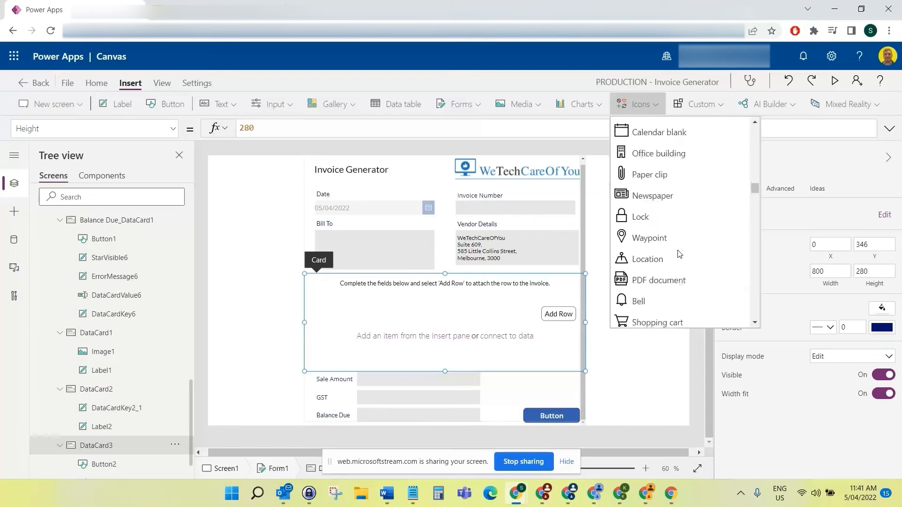
{"action": "scroll", "coordinate": [678, 254], "scroll_direction": "up", "scroll_amount": 15}
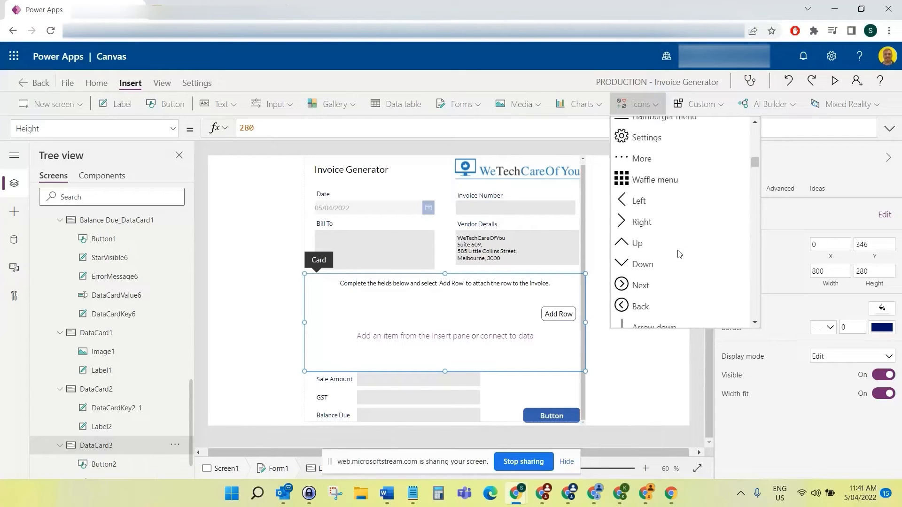
{"action": "scroll", "coordinate": [677, 254], "scroll_direction": "up", "scroll_amount": 15}
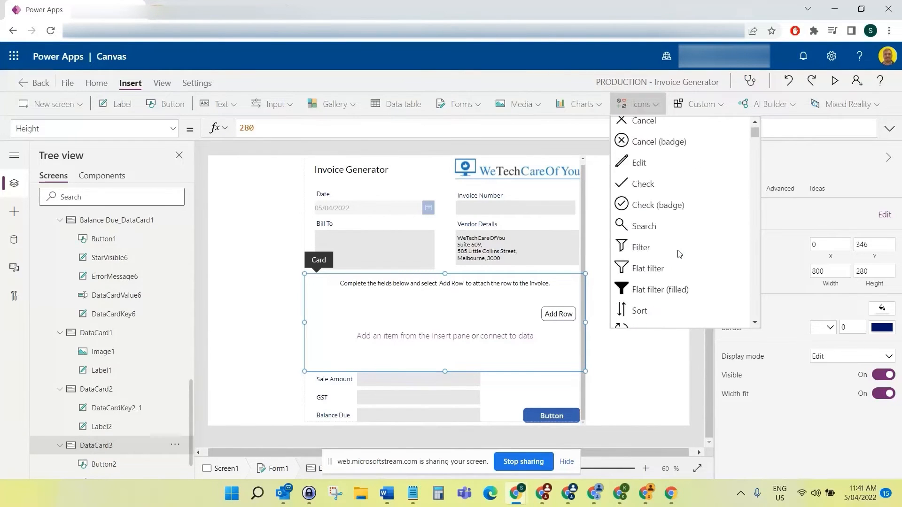
{"action": "scroll", "coordinate": [678, 254], "scroll_direction": "up", "scroll_amount": 2}
{"action": "scroll", "coordinate": [681, 251], "scroll_direction": "down", "scroll_amount": 15}
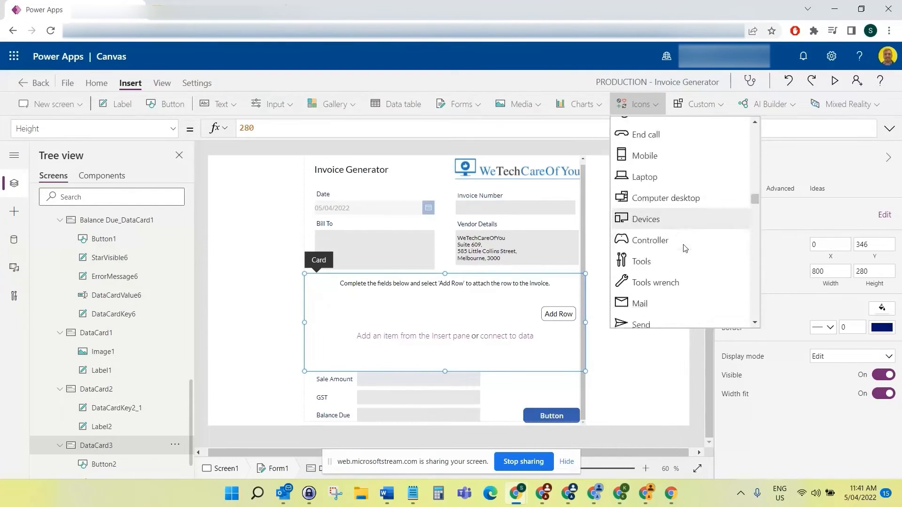
{"action": "scroll", "coordinate": [685, 249], "scroll_direction": "down", "scroll_amount": 15}
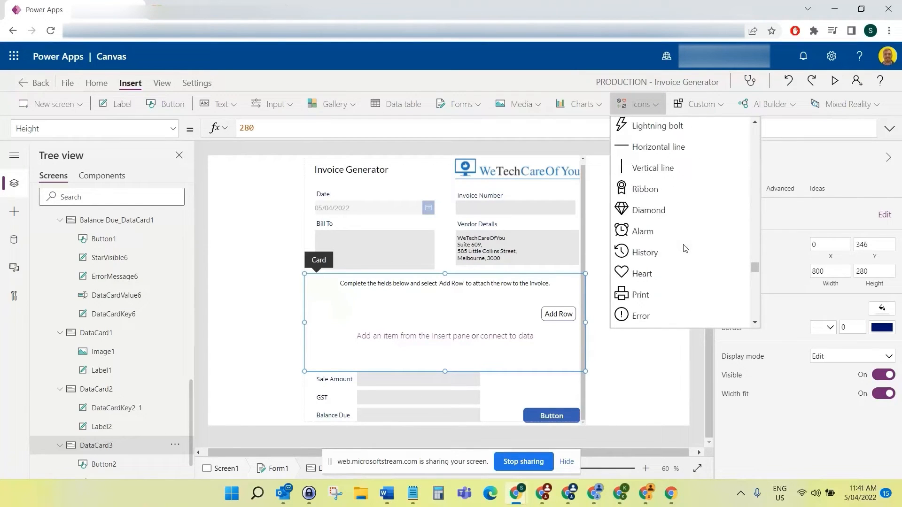
{"action": "scroll", "coordinate": [684, 248], "scroll_direction": "up", "scroll_amount": 3}
{"action": "left_click", "coordinate": [663, 203]}
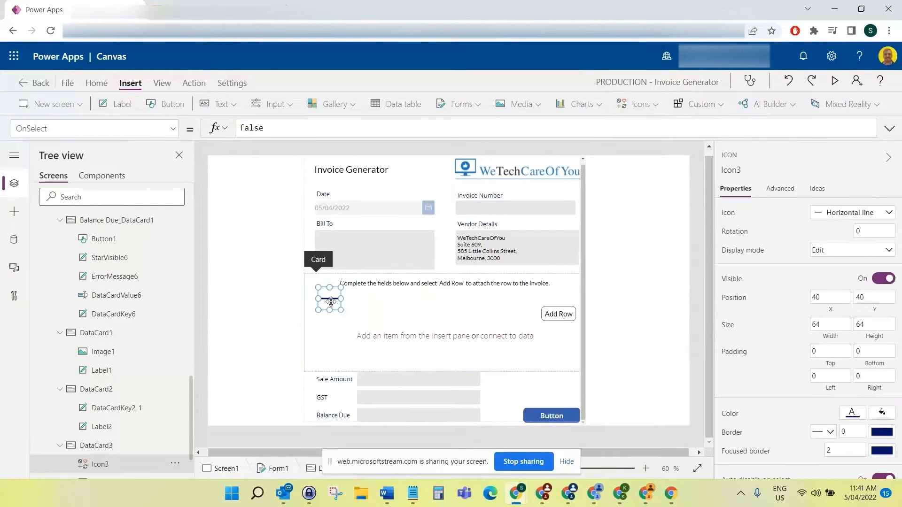
- Stretch the horizontal line to 800 wide along the card's upper edge at X 0, Y 0, and set its Height property to 1
{"action": "left_click_drag", "start_coordinate": [331, 301], "coordinate": [586, 275]}
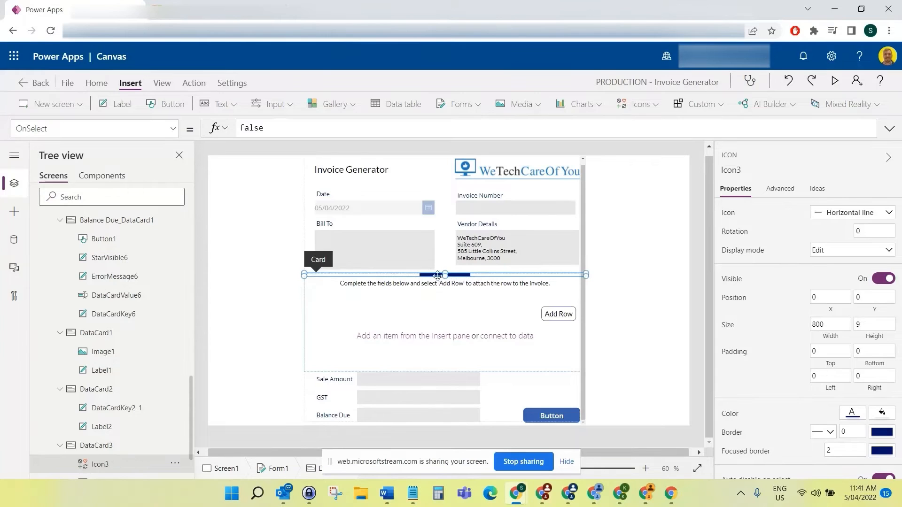
{"action": "left_click", "coordinate": [173, 129]}
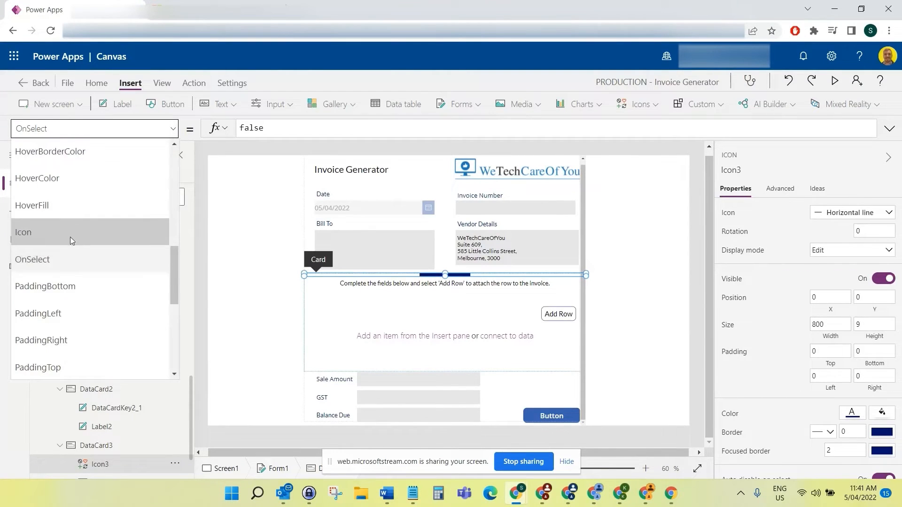
{"action": "scroll", "coordinate": [70, 237], "scroll_direction": "up", "scroll_amount": 3}
{"action": "left_click", "coordinate": [66, 183]}
{"action": "left_click", "coordinate": [271, 129]}
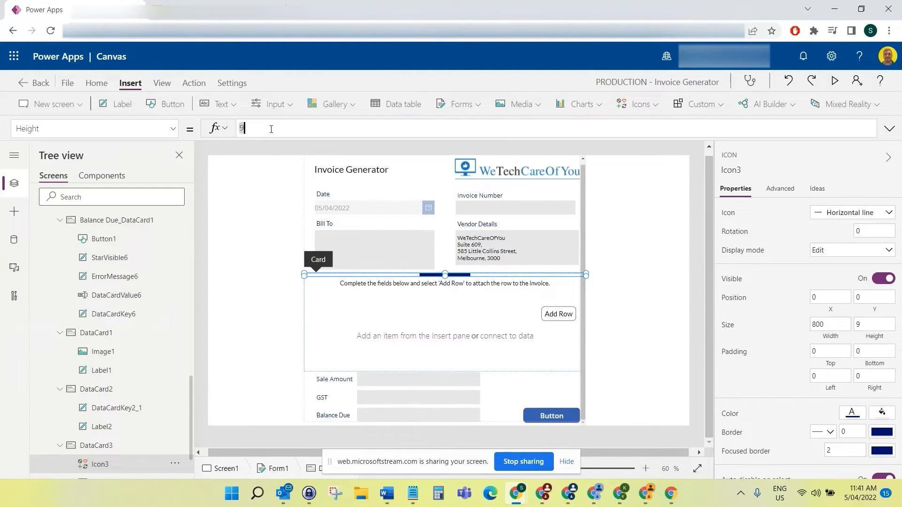
{"action": "type", "text": "1"}
- Set the horizontal line's BorderThickness property to 1
{"action": "left_click", "coordinate": [129, 134]}
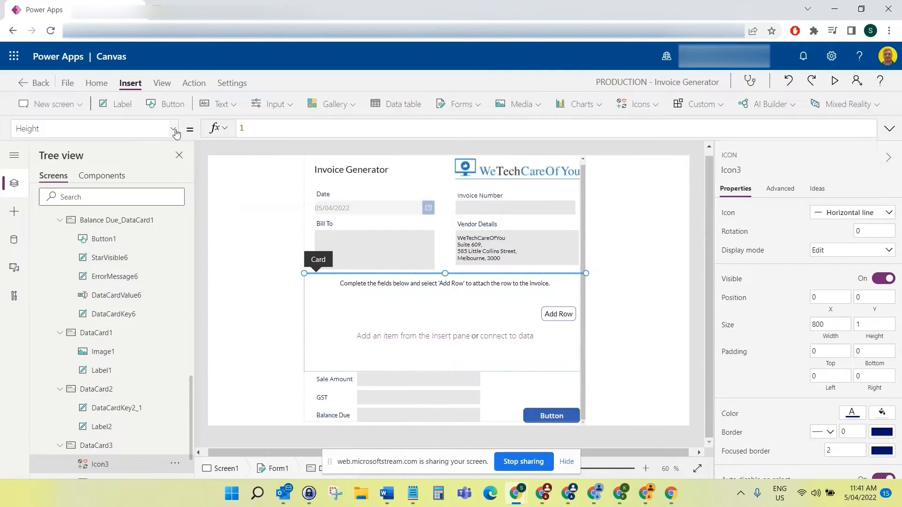
{"action": "scroll", "coordinate": [112, 202], "scroll_direction": "up", "scroll_amount": 5}
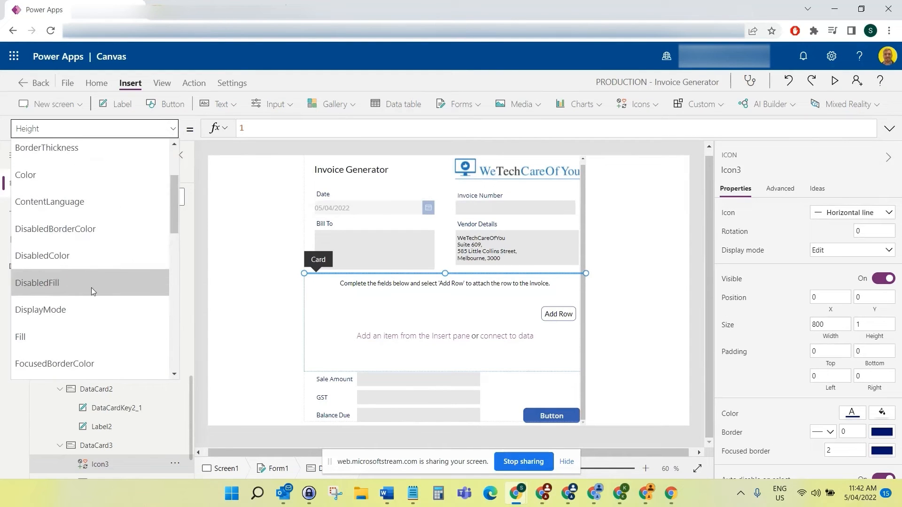
{"action": "scroll", "coordinate": [76, 251], "scroll_direction": "up", "scroll_amount": 2}
{"action": "left_click", "coordinate": [76, 254]}
{"action": "left_click", "coordinate": [264, 126]}
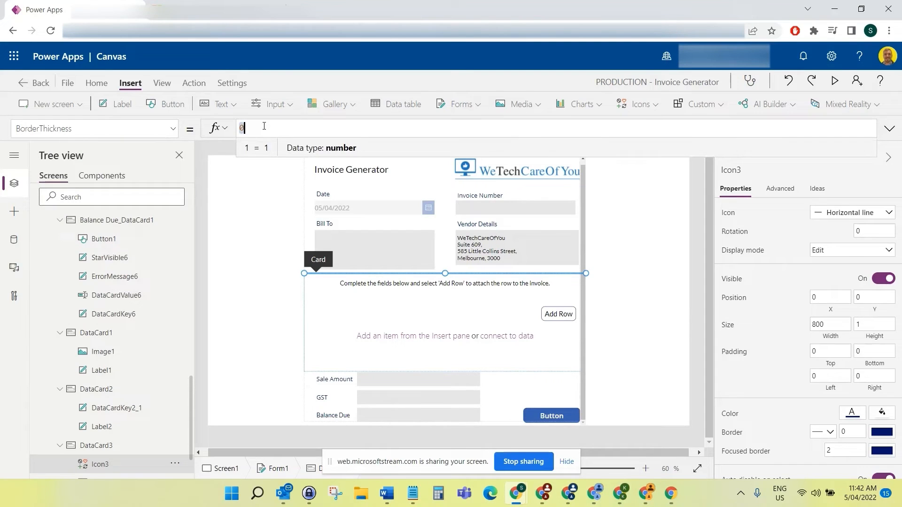
{"action": "type", "text": "1"}
{"action": "left_click", "coordinate": [697, 269]}
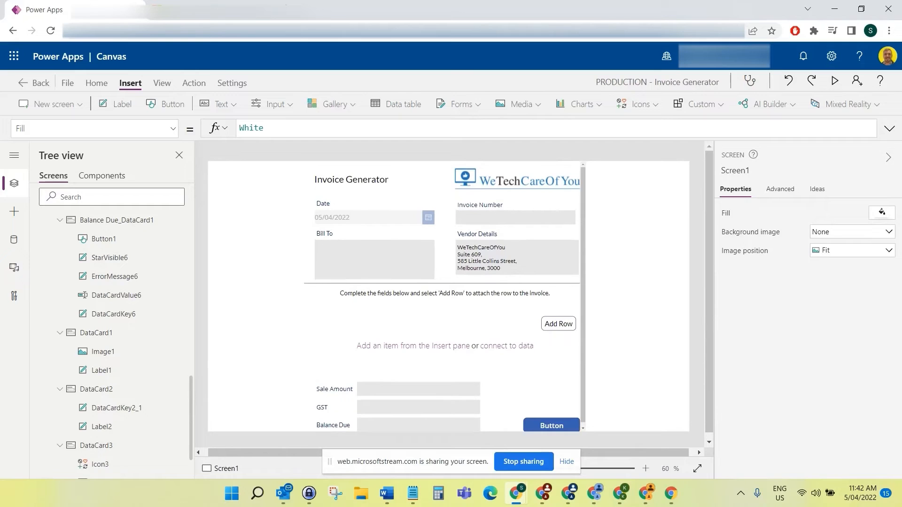
{"action": "scroll", "coordinate": [128, 407], "scroll_direction": "down", "scroll_amount": 1}
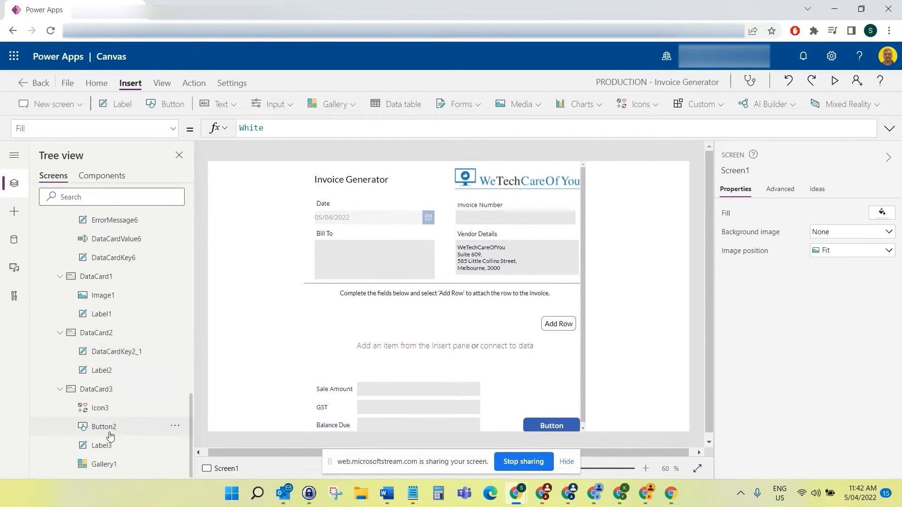
{"action": "scroll", "coordinate": [106, 314], "scroll_direction": "up", "scroll_amount": 3}
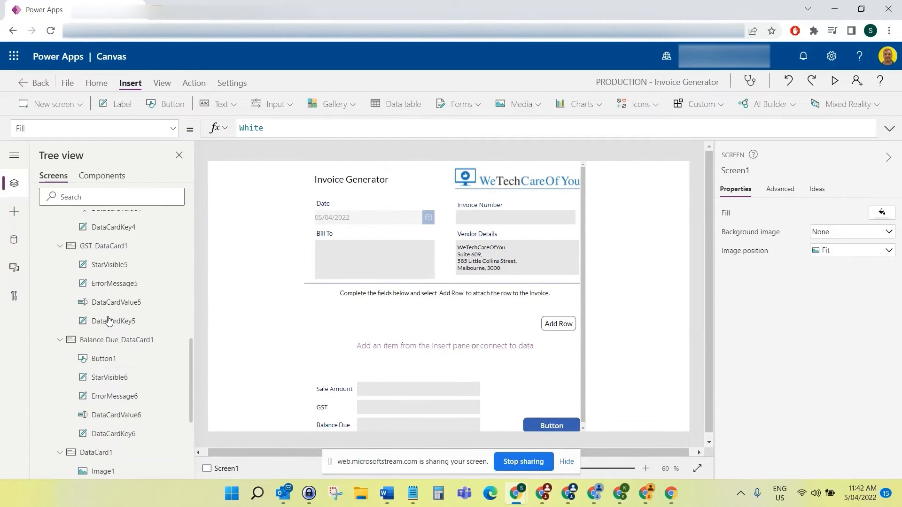
{"action": "left_click", "coordinate": [325, 290]}
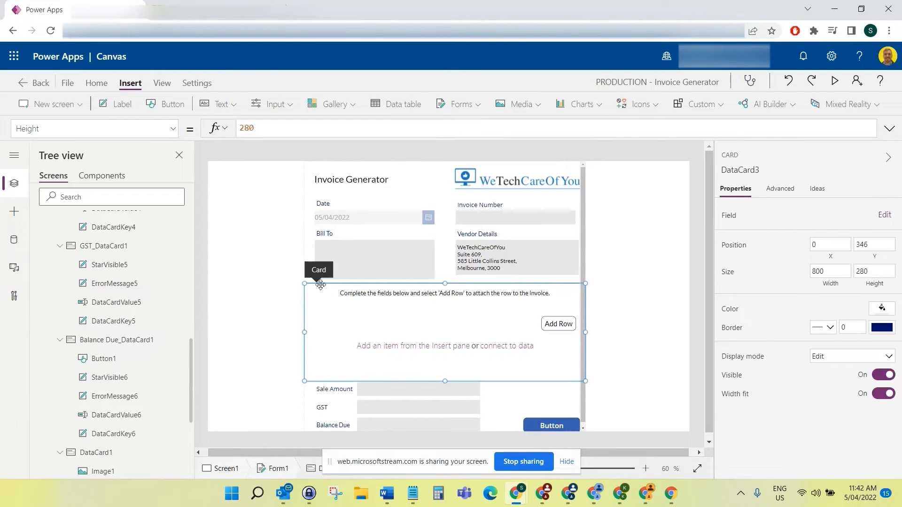
{"action": "scroll", "coordinate": [117, 321], "scroll_direction": "down", "scroll_amount": 3}
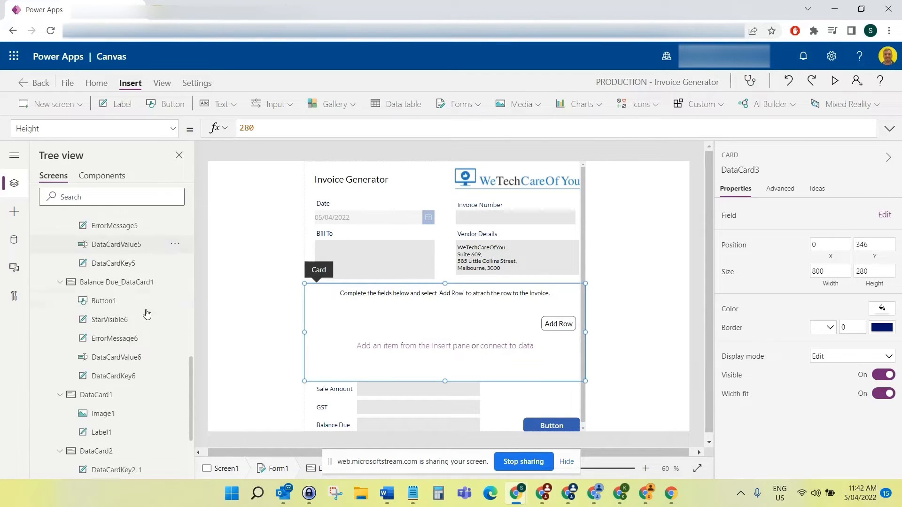
{"action": "left_click", "coordinate": [104, 408]}
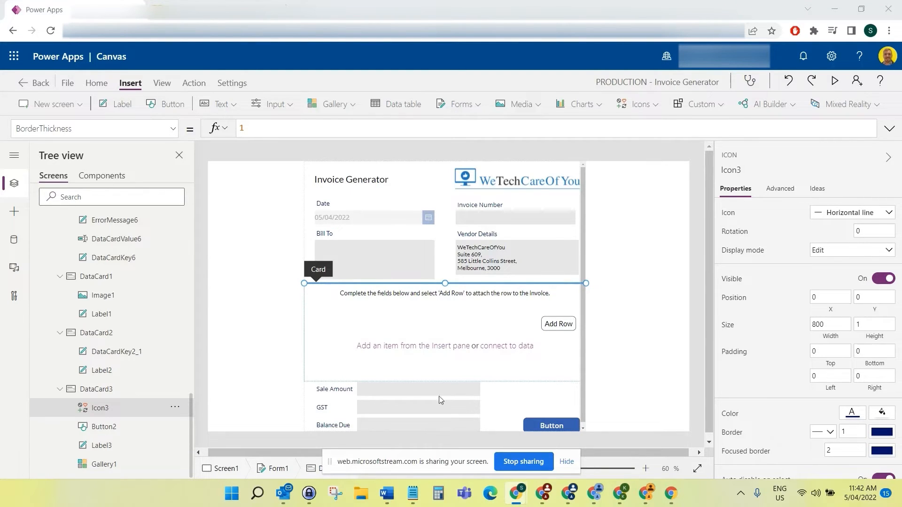
- Insert three text input controls into DataCard3
{"action": "left_click", "coordinate": [94, 390]}
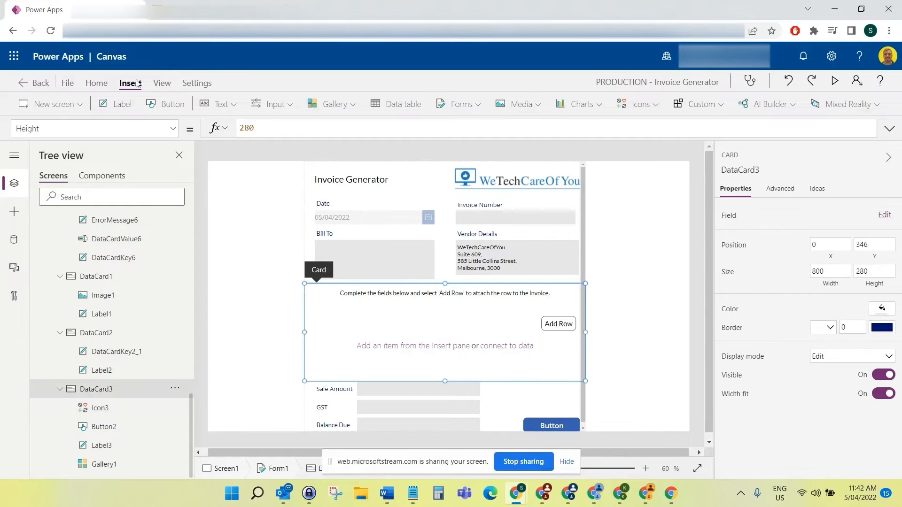
{"action": "left_click", "coordinate": [217, 113]}
{"action": "left_click", "coordinate": [233, 148]}
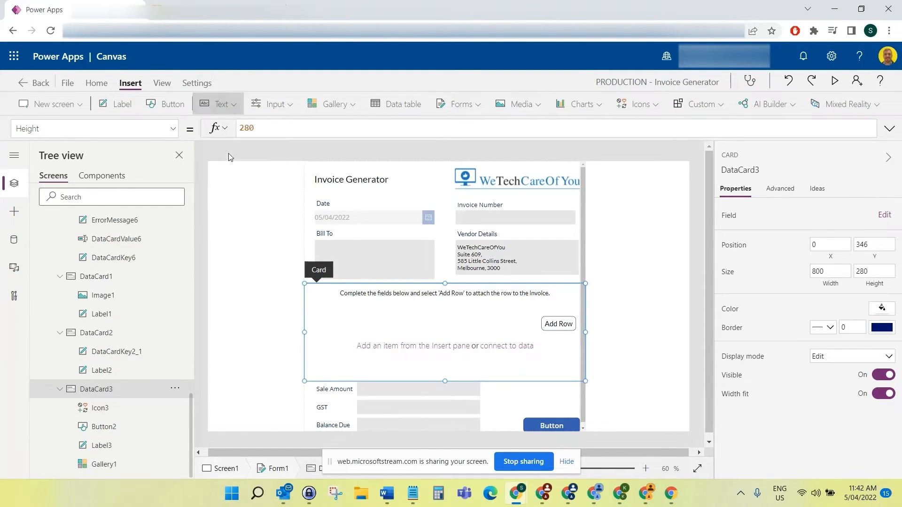
{"action": "left_click", "coordinate": [216, 104]}
{"action": "left_click", "coordinate": [221, 148]}
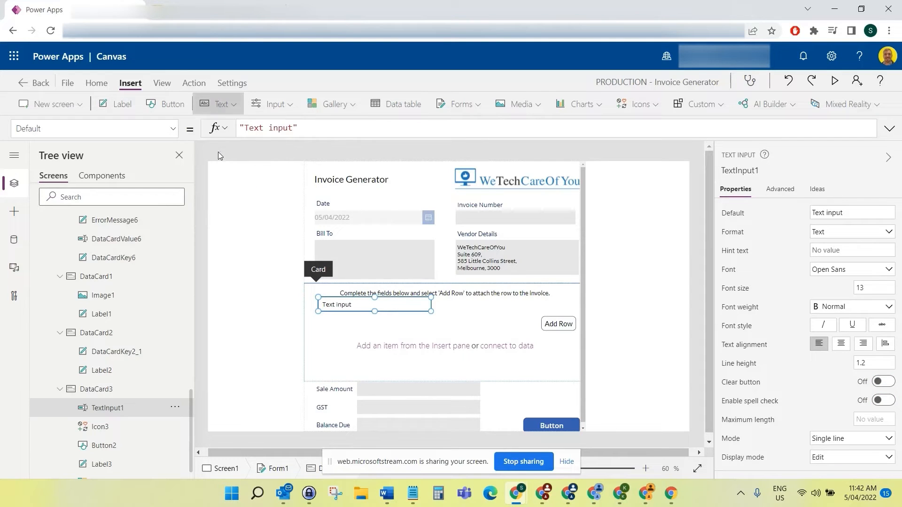
{"action": "left_click", "coordinate": [212, 103]}
{"action": "left_click", "coordinate": [221, 145]}
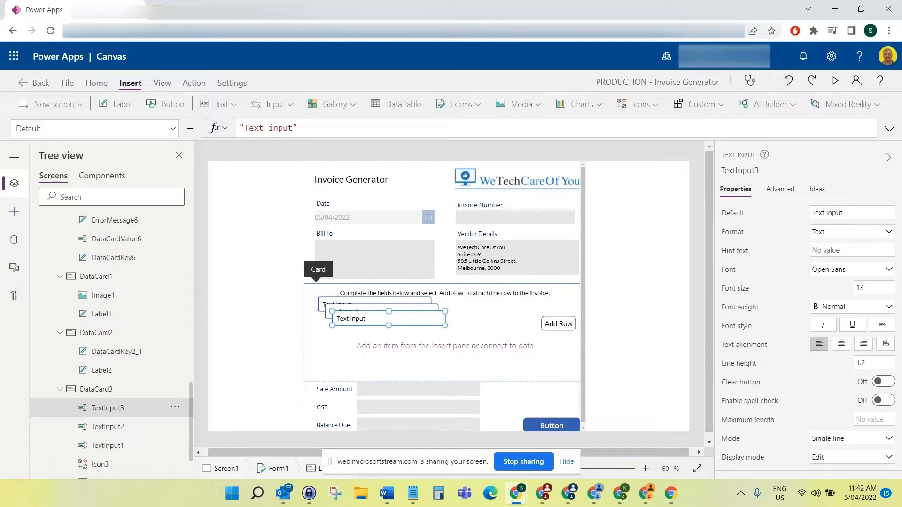
- Move TextInput3 beside the Add Row button and TextInput2 before it in the same row, narrowing both to about half their width
{"action": "left_click_drag", "start_coordinate": [401, 321], "coordinate": [491, 326]}
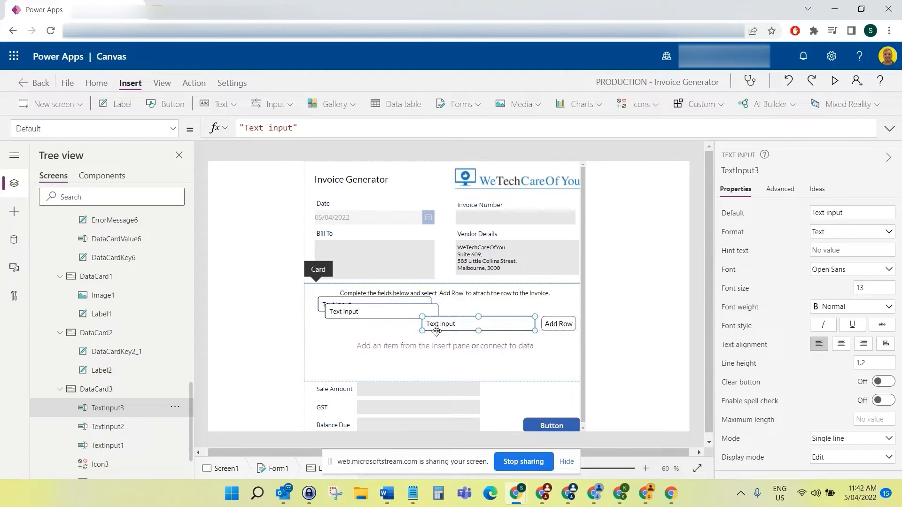
{"action": "left_click_drag", "start_coordinate": [422, 331], "coordinate": [481, 331]}
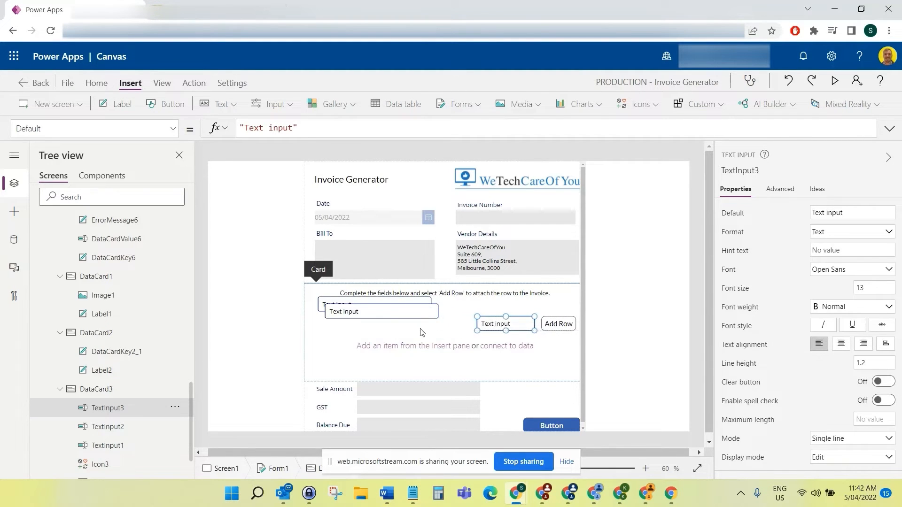
{"action": "left_click_drag", "start_coordinate": [386, 315], "coordinate": [418, 328]}
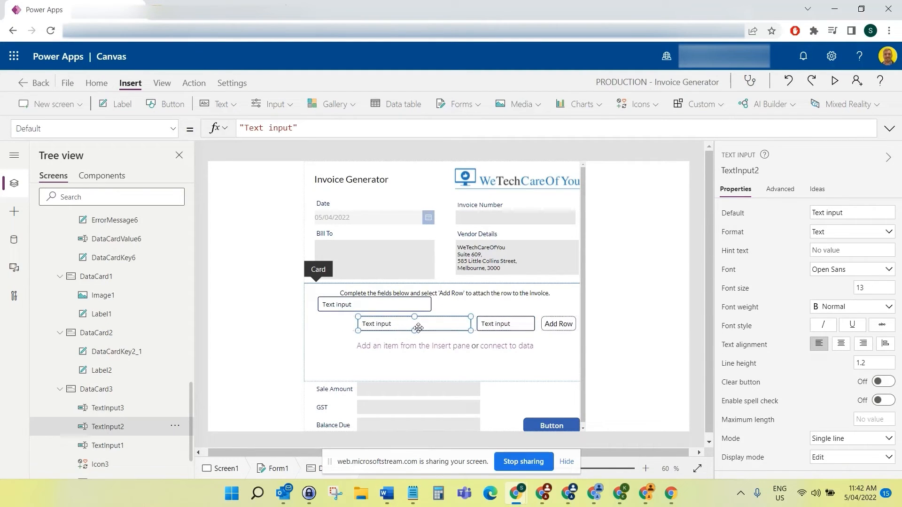
{"action": "left_click_drag", "start_coordinate": [358, 331], "coordinate": [417, 329]}
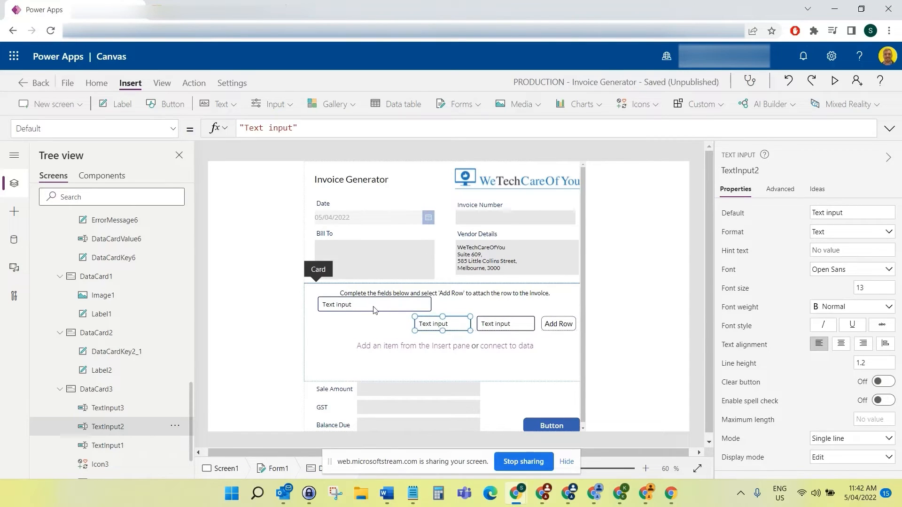
- Fit TextInput1 in front of TextInput2 in the Add Row line and rename it DescriptionInput
{"action": "left_click_drag", "start_coordinate": [370, 305], "coordinate": [340, 324]}
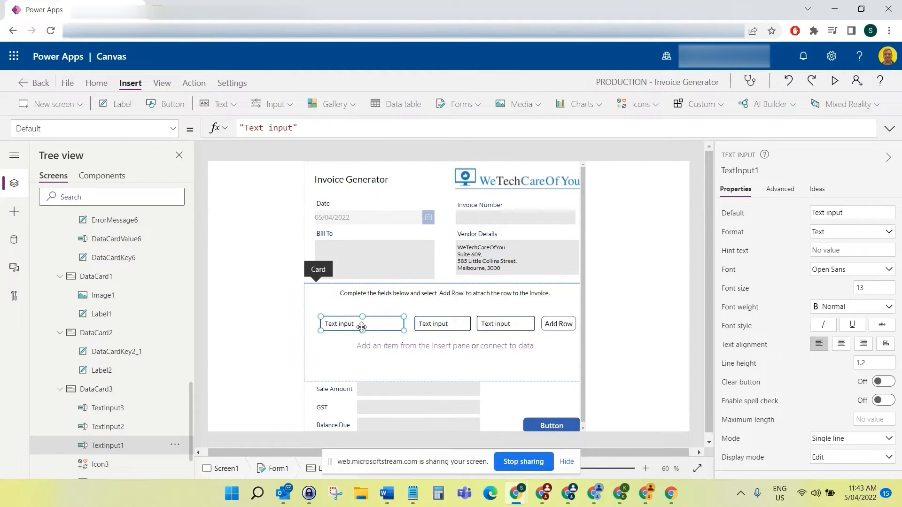
{"action": "scroll", "coordinate": [115, 423], "scroll_direction": "down", "scroll_amount": 1}
{"action": "left_click", "coordinate": [175, 389]}
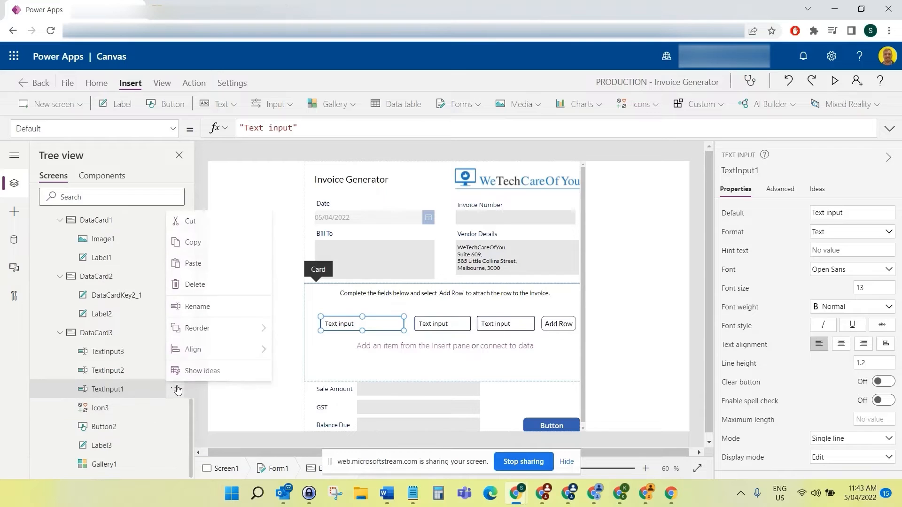
{"action": "left_click", "coordinate": [182, 302]}
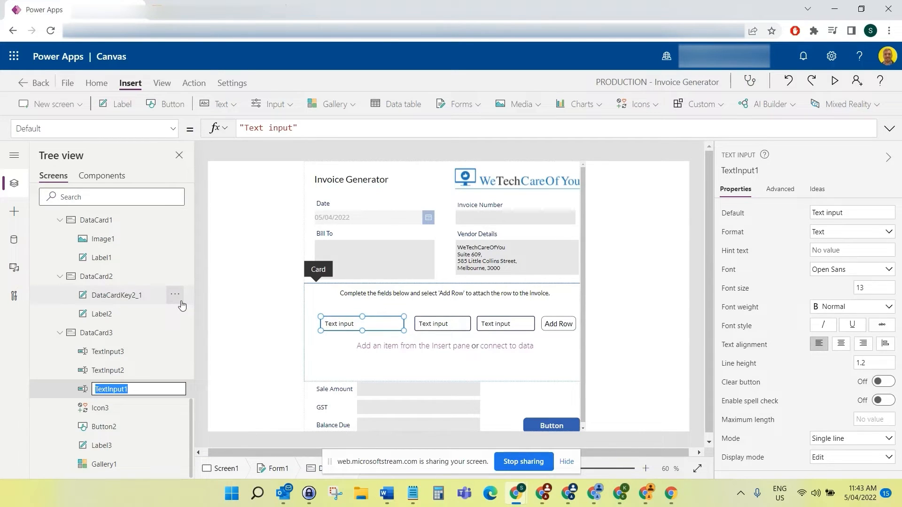
{"action": "type", "text": "Description"}
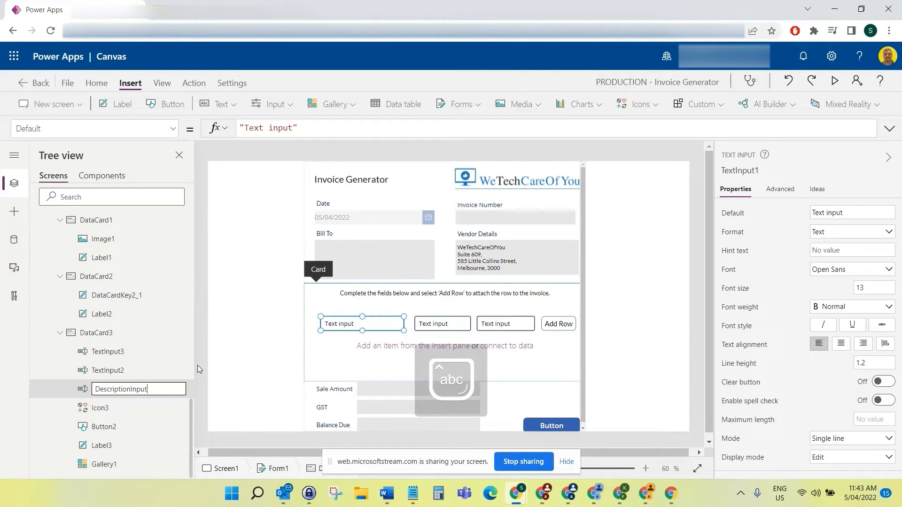
{"action": "left_click", "coordinate": [339, 313]}
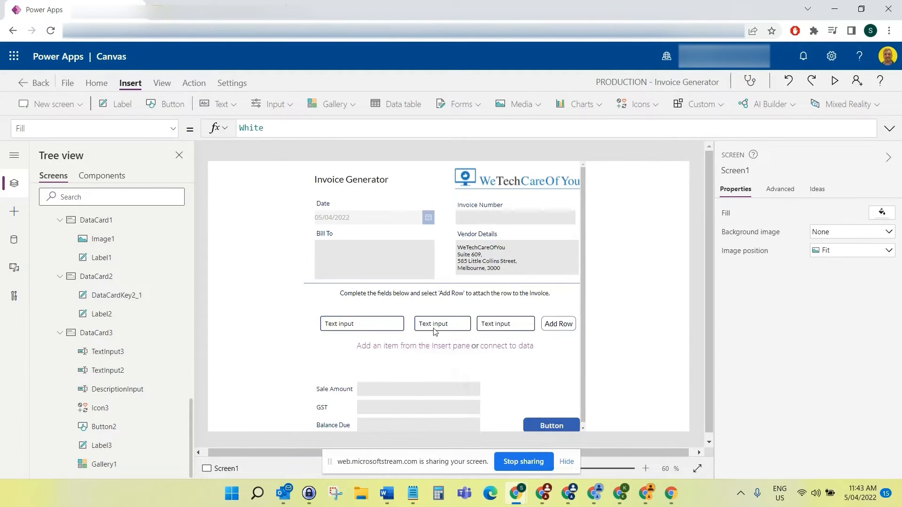
- Set the Width property of DescriptionInput to 359
{"action": "left_click", "coordinate": [354, 325]}
{"action": "left_click", "coordinate": [354, 325]}
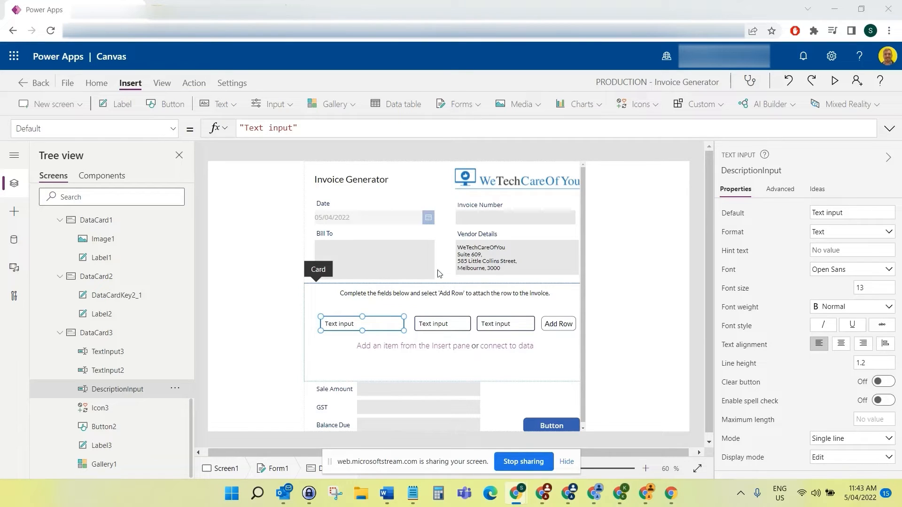
{"action": "left_click", "coordinate": [173, 128]}
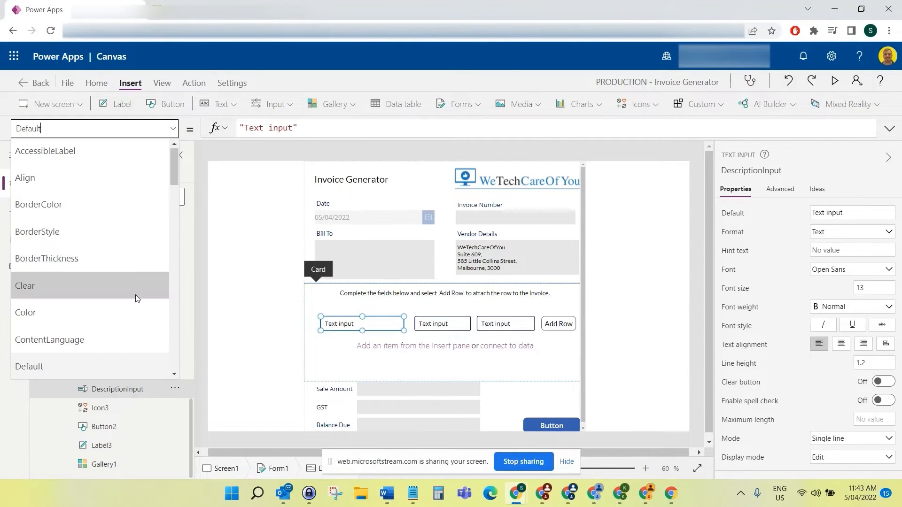
{"action": "scroll", "coordinate": [137, 299], "scroll_direction": "down", "scroll_amount": 5}
{"action": "scroll", "coordinate": [136, 299], "scroll_direction": "down", "scroll_amount": 10}
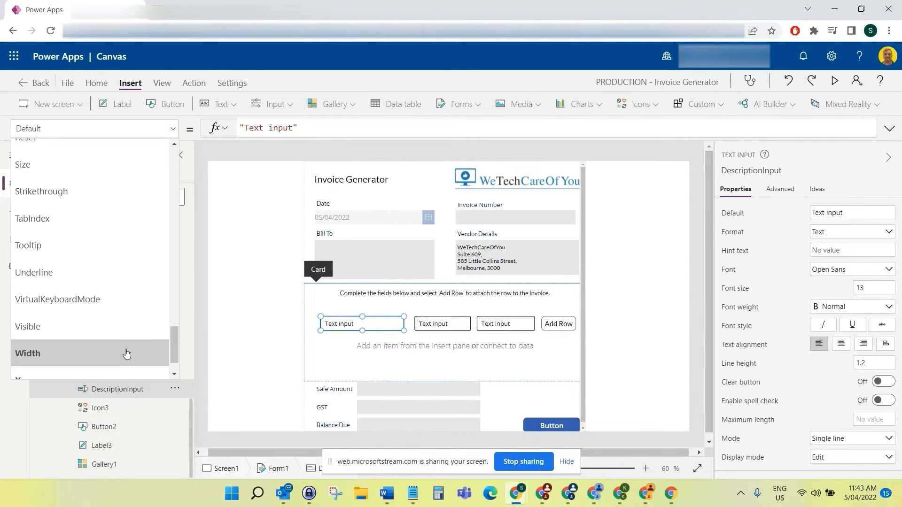
{"action": "left_click", "coordinate": [128, 352]}
{"action": "triple_click", "coordinate": [304, 124]}
{"action": "type", "text": "359"}
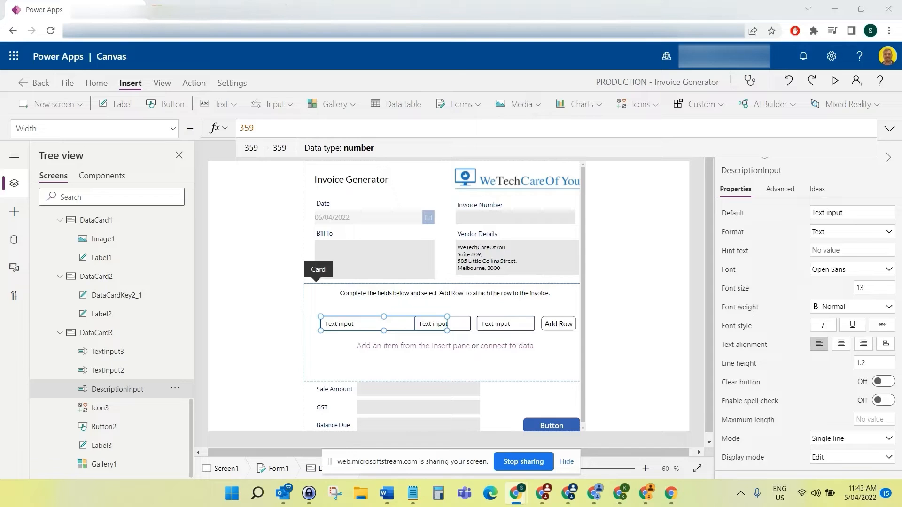
- Set the X property of DescriptionInput to 31
{"action": "left_click", "coordinate": [171, 128]}
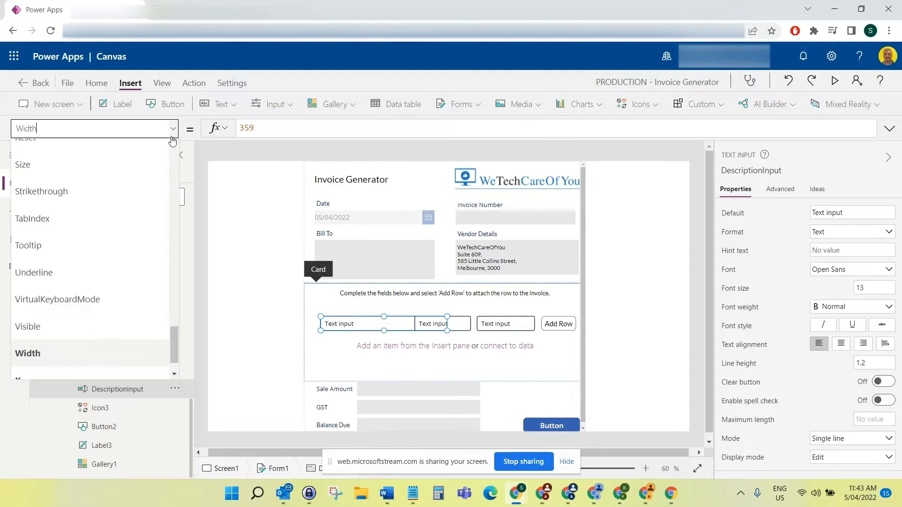
{"action": "left_click", "coordinate": [92, 338]}
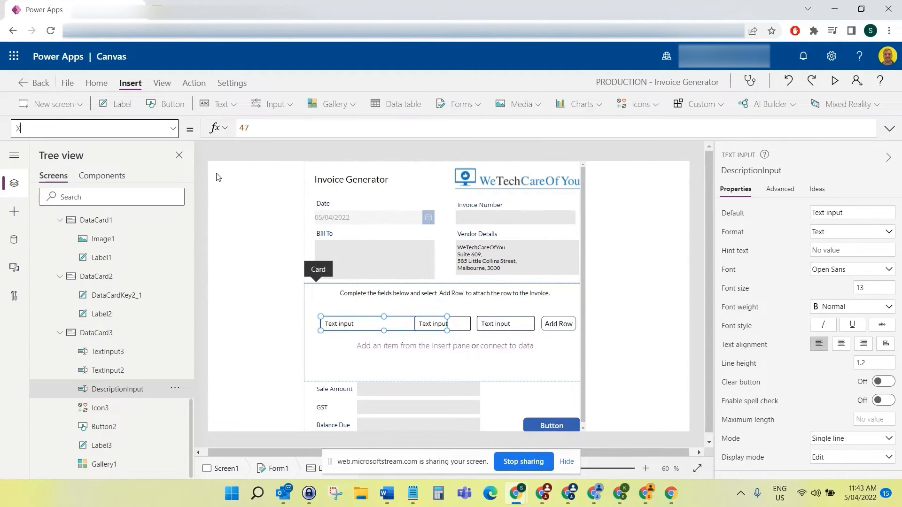
{"action": "double_click", "coordinate": [262, 124]}
{"action": "type", "text": "31"}
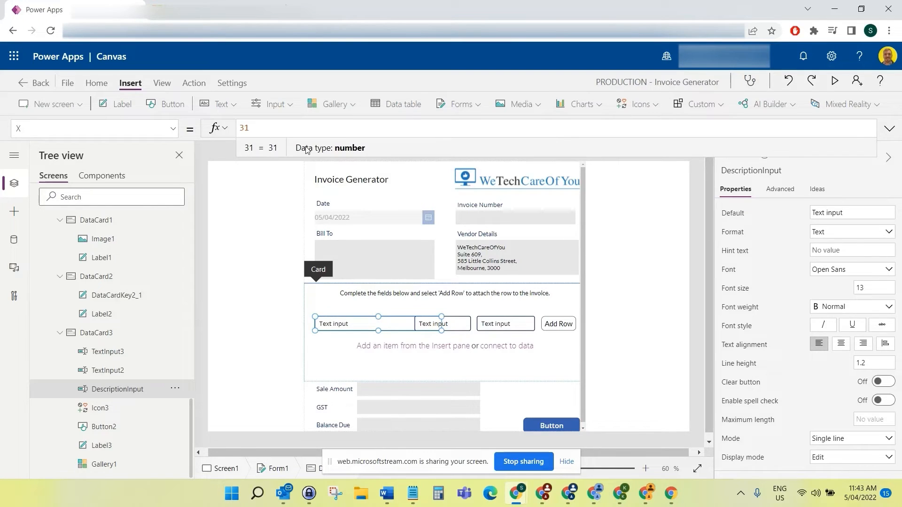
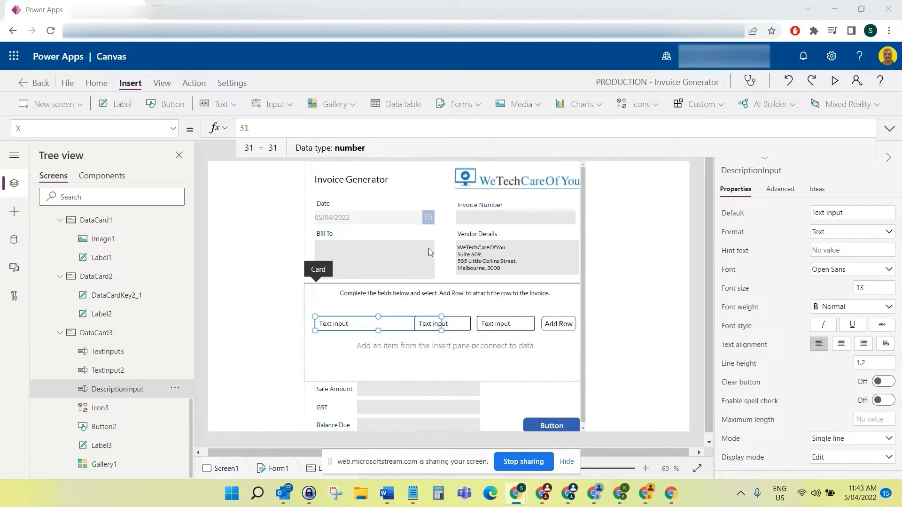
- Rename TextInput2, the middle text input in the Add Row line, as UnitsInput
{"action": "left_click", "coordinate": [449, 317]}
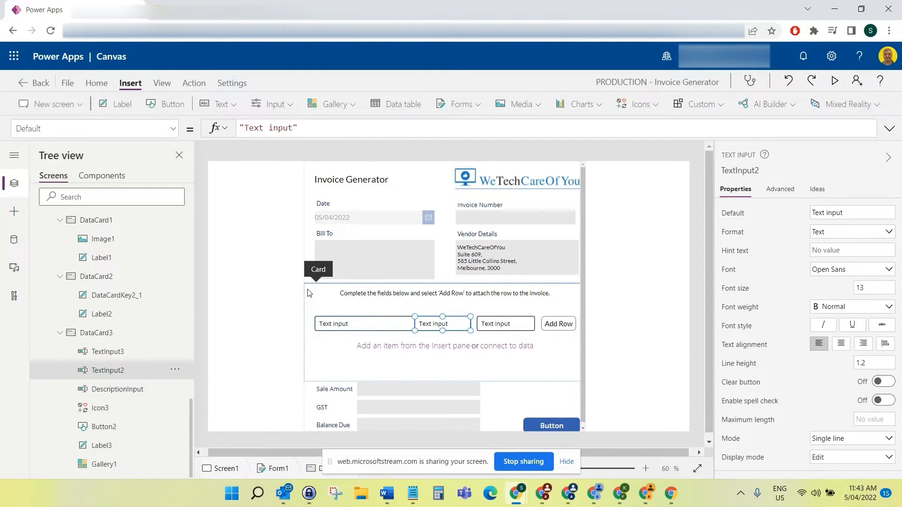
{"action": "left_click", "coordinate": [175, 370]}
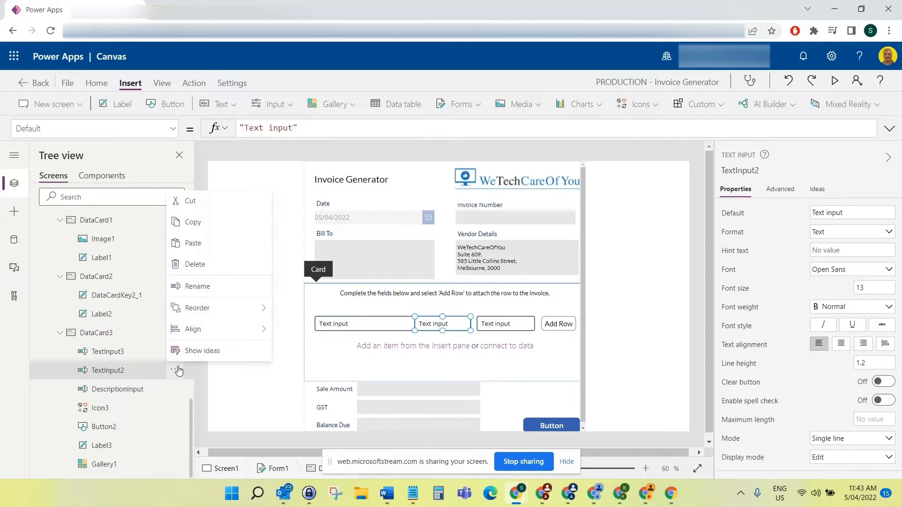
{"action": "left_click", "coordinate": [202, 287]}
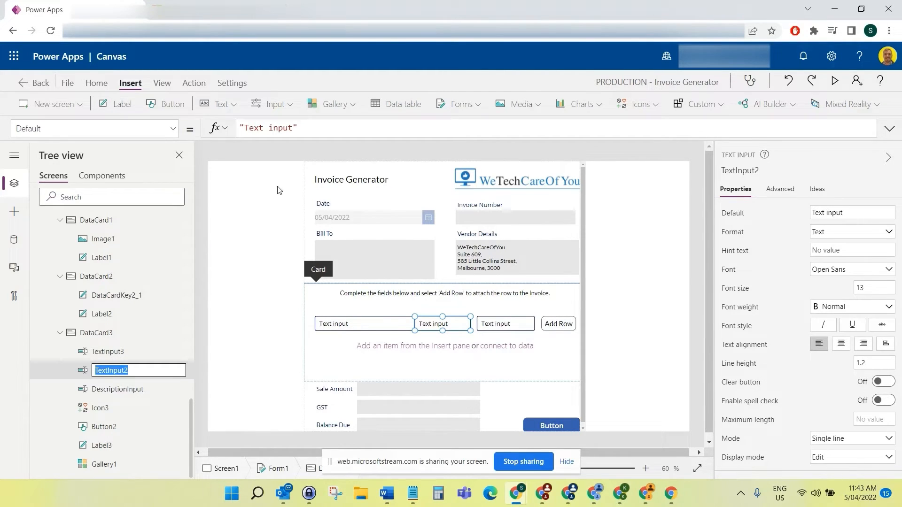
{"action": "type", "text": "UnitsInput"}
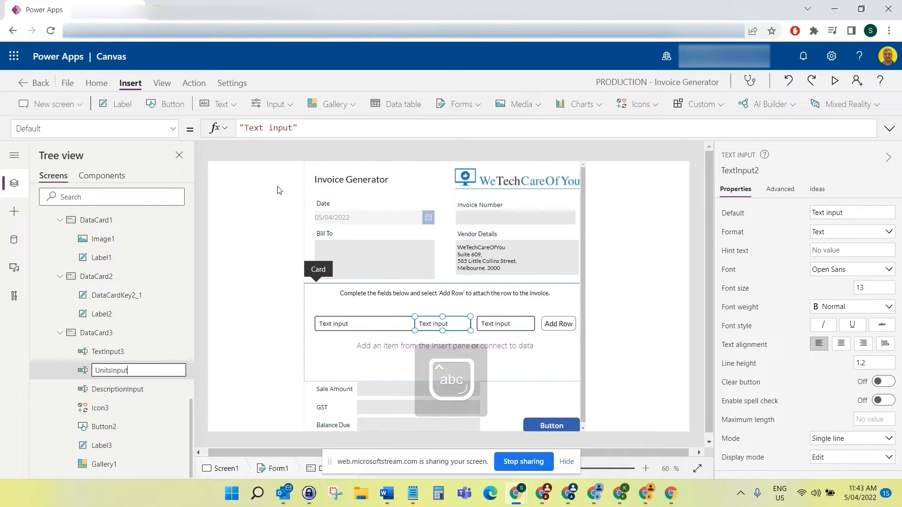
{"action": "key", "text": "Return"}
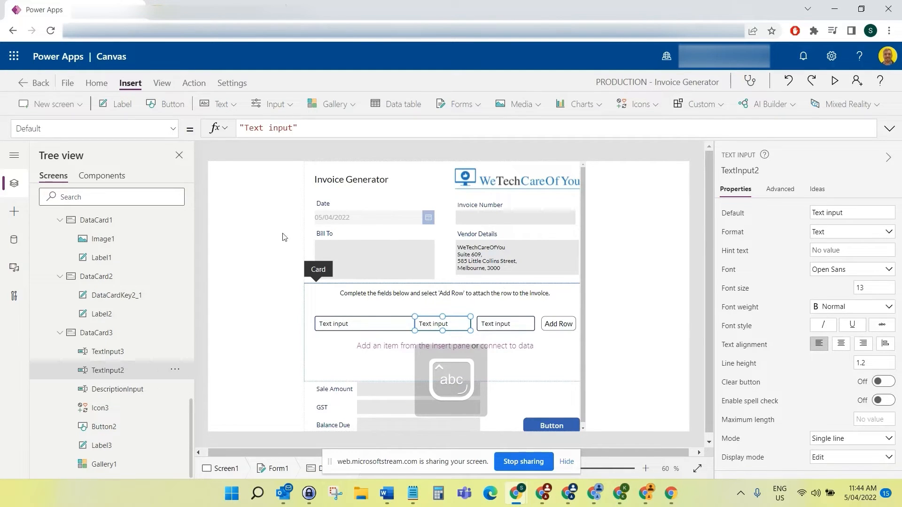
- Set the Width property of UnitsInput to 121
{"action": "left_click", "coordinate": [173, 129]}
{"action": "scroll", "coordinate": [115, 264], "scroll_direction": "down", "scroll_amount": 5}
{"action": "scroll", "coordinate": [118, 280], "scroll_direction": "down", "scroll_amount": 15}
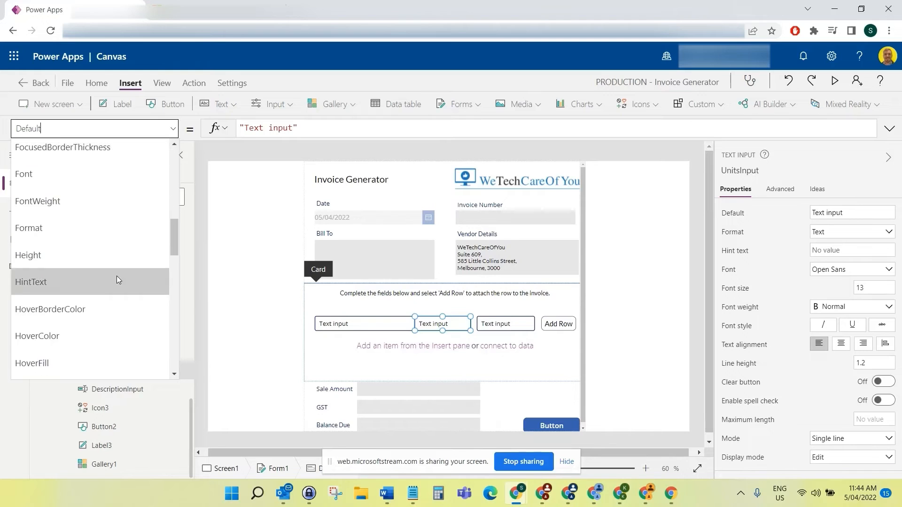
{"action": "left_click", "coordinate": [94, 312]}
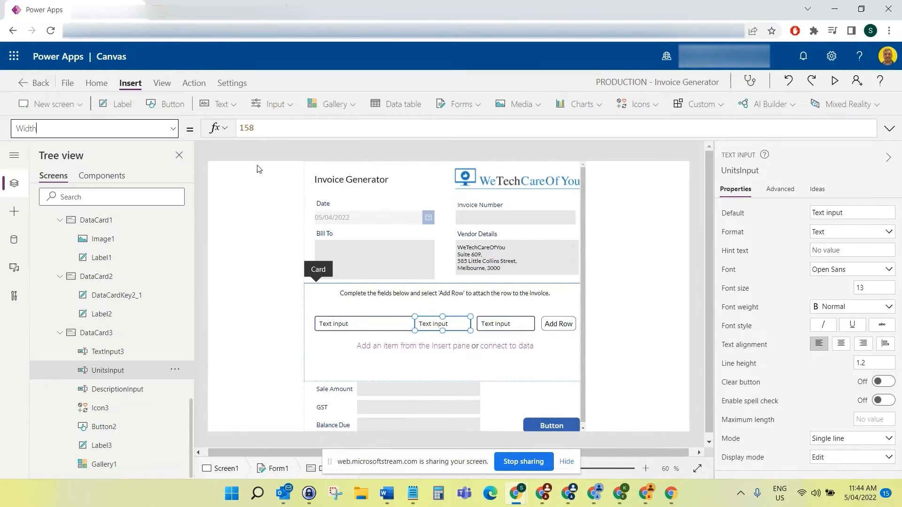
{"action": "double_click", "coordinate": [281, 128]}
{"action": "type", "text": "121"}
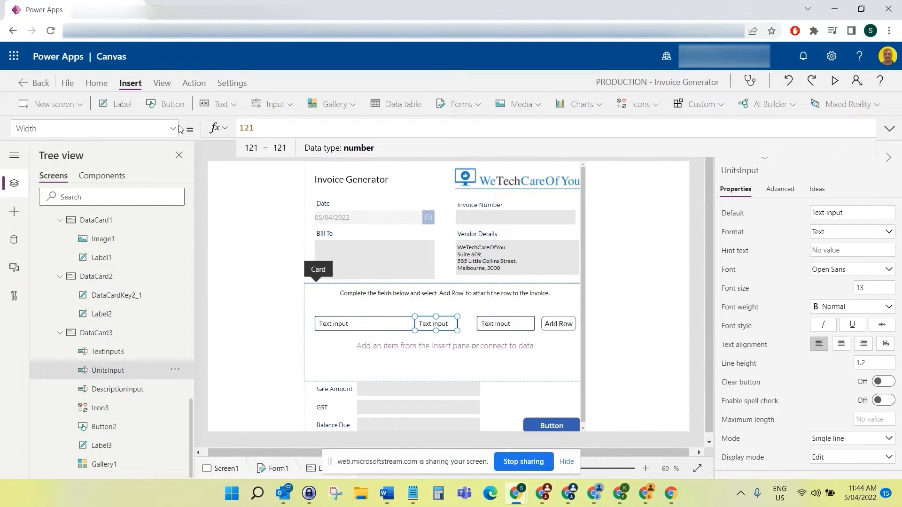
- Set the X property of UnitsInput to 401
{"action": "left_click", "coordinate": [173, 128]}
{"action": "left_click", "coordinate": [152, 335]}
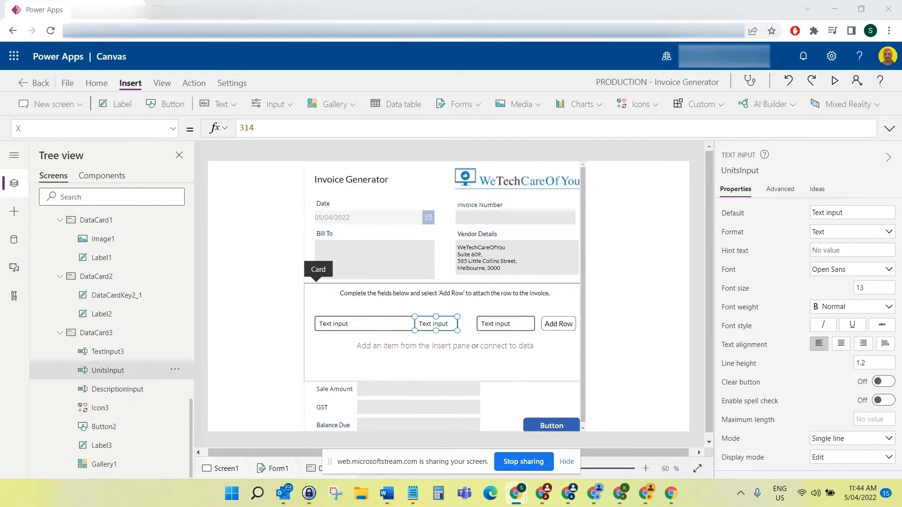
{"action": "left_click", "coordinate": [438, 324]}
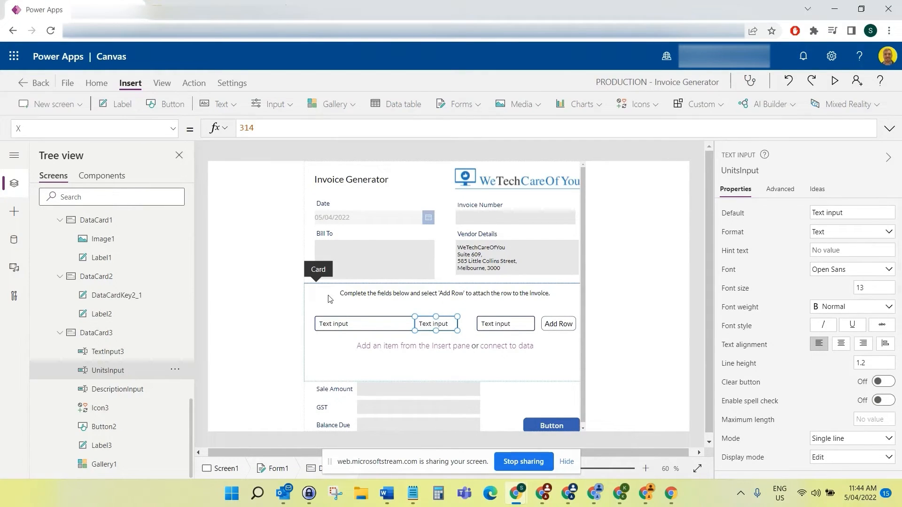
{"action": "double_click", "coordinate": [290, 127]}
{"action": "type", "text": "401"}
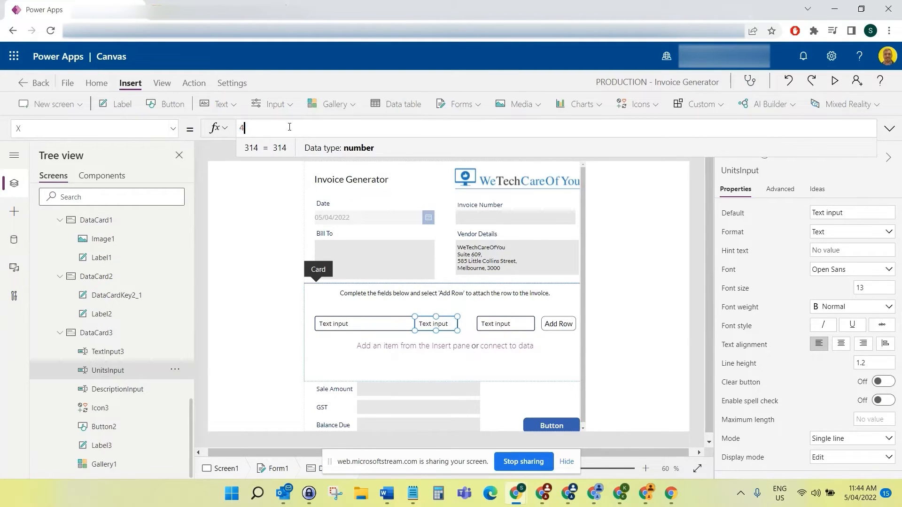
- Rename TextInput3, the text input next to the Add Row button, as TotalAmountInput
{"action": "left_click", "coordinate": [527, 330]}
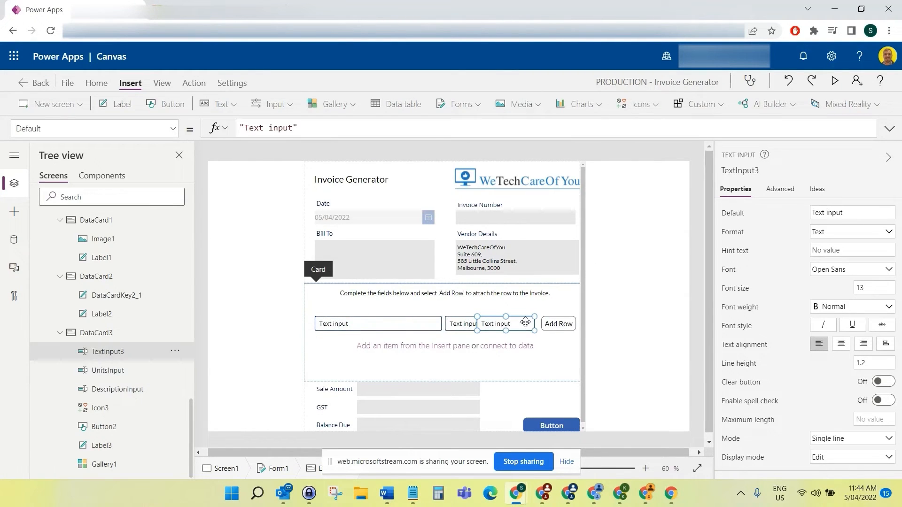
{"action": "left_click", "coordinate": [176, 353]}
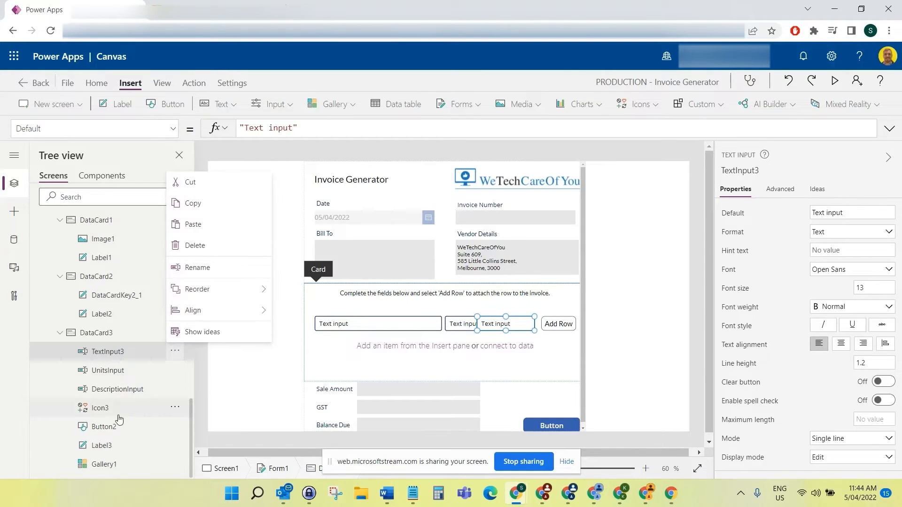
{"action": "left_click", "coordinate": [199, 270]}
{"action": "type", "text": "T"}
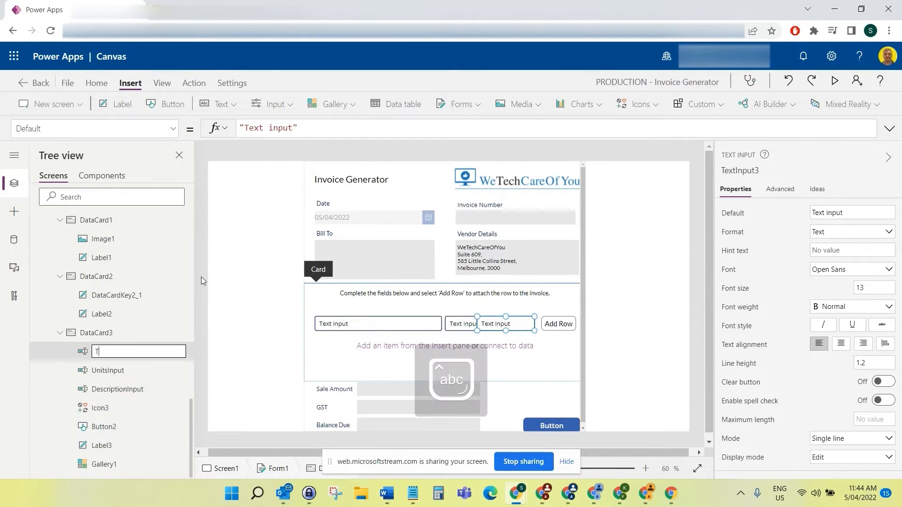
{"action": "type", "text": "otalAmountInput"}
{"action": "key", "text": "Return"}
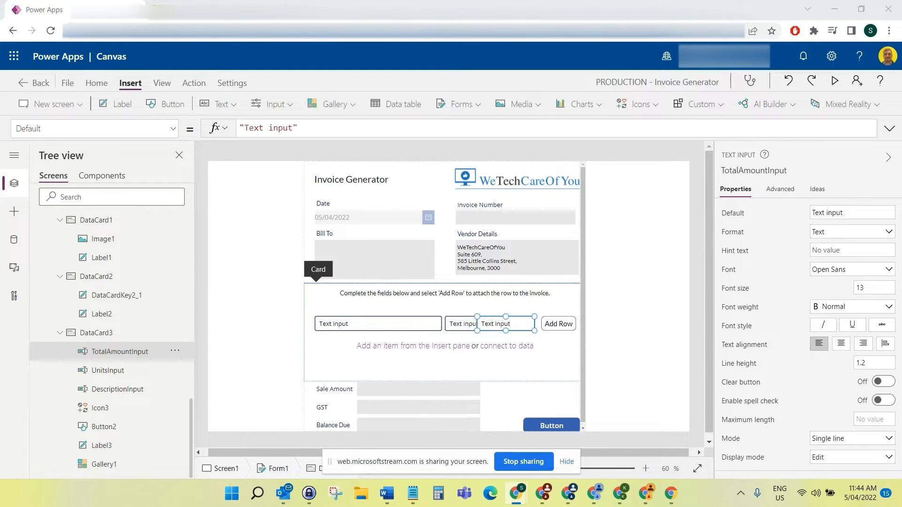
- Set the Width property of TotalAmountInput to 128
{"action": "left_click", "coordinate": [173, 128]}
{"action": "scroll", "coordinate": [118, 260], "scroll_direction": "down", "scroll_amount": 15}
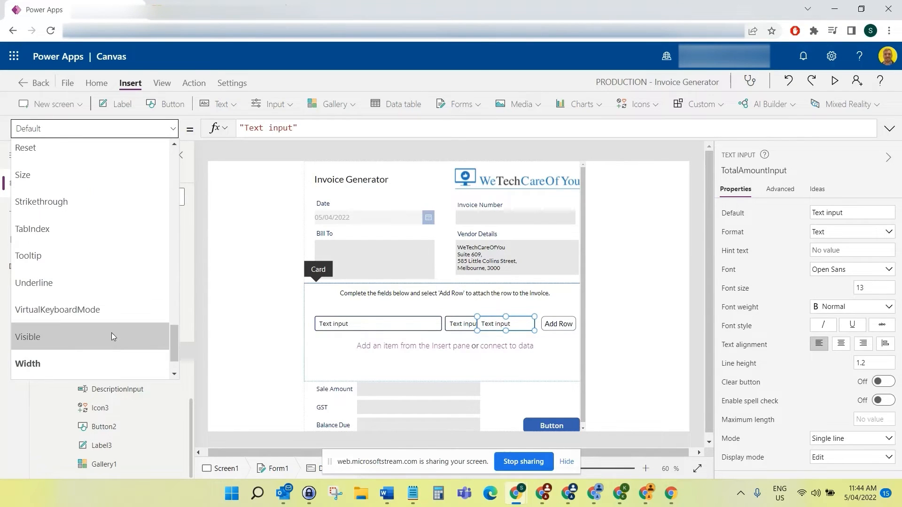
{"action": "left_click", "coordinate": [104, 363]}
{"action": "double_click", "coordinate": [293, 128]}
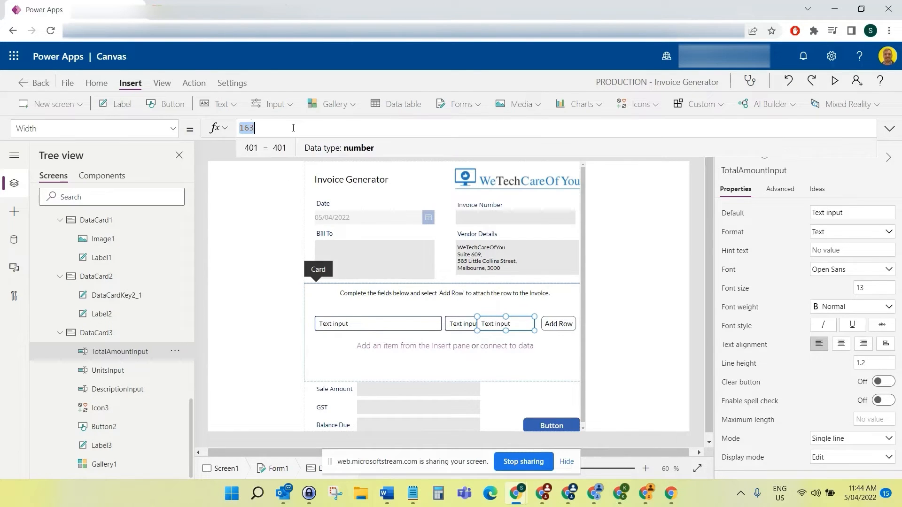
{"action": "type", "text": "128"}
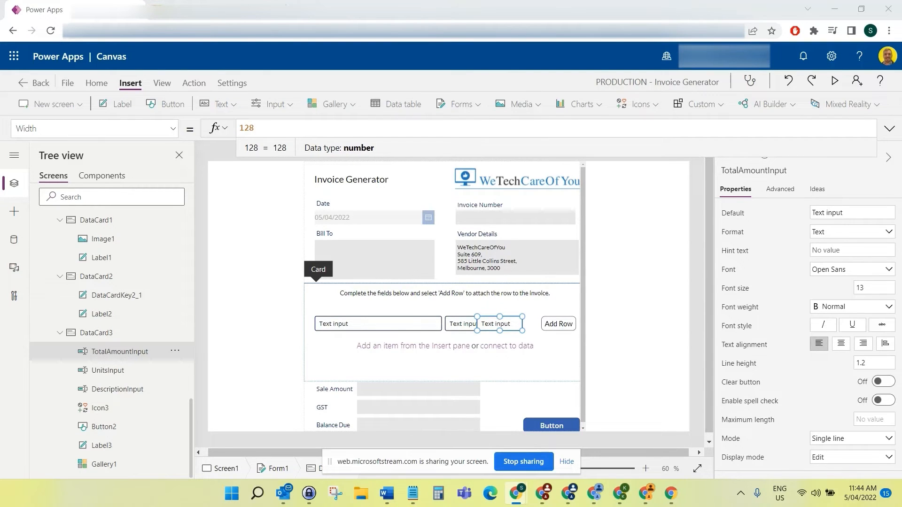
- Set the X property of TotalAmountInput to 534 and deselect the control
{"action": "left_click", "coordinate": [173, 128]}
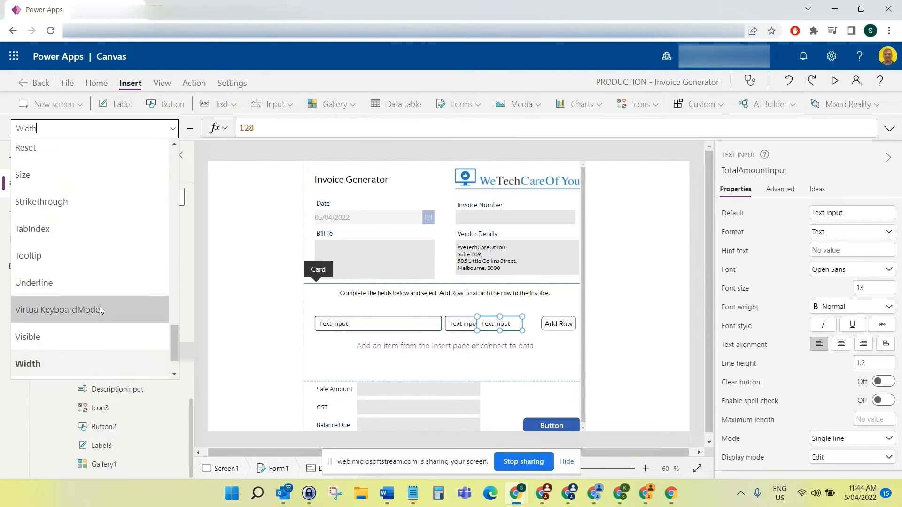
{"action": "left_click", "coordinate": [87, 352]}
{"action": "double_click", "coordinate": [274, 128]}
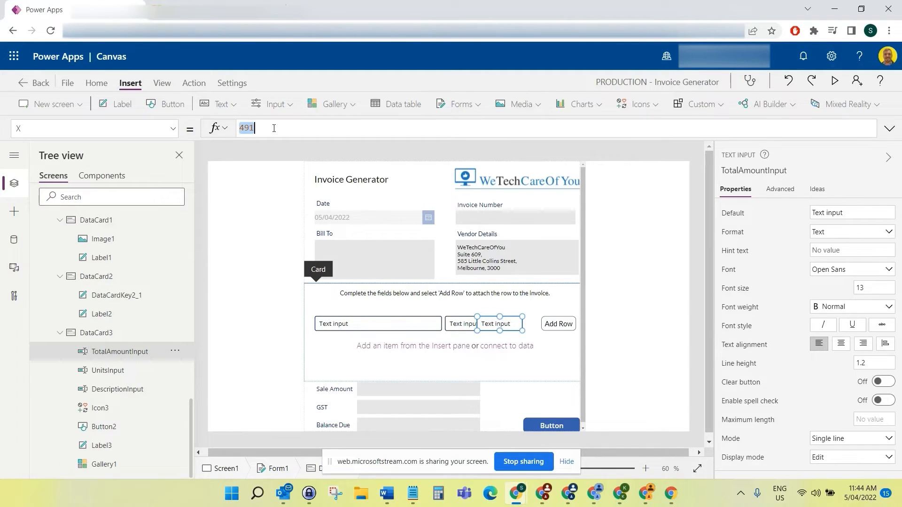
{"action": "type", "text": "534"}
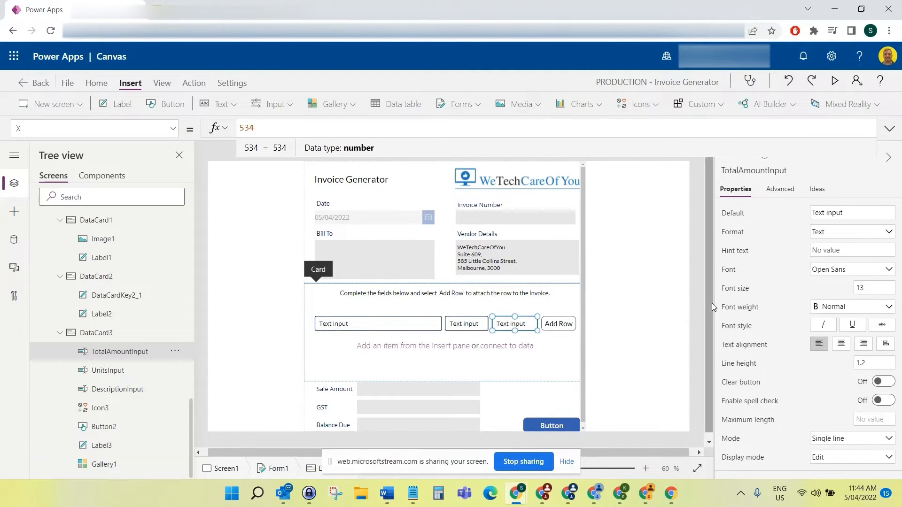
{"action": "left_click", "coordinate": [700, 305]}
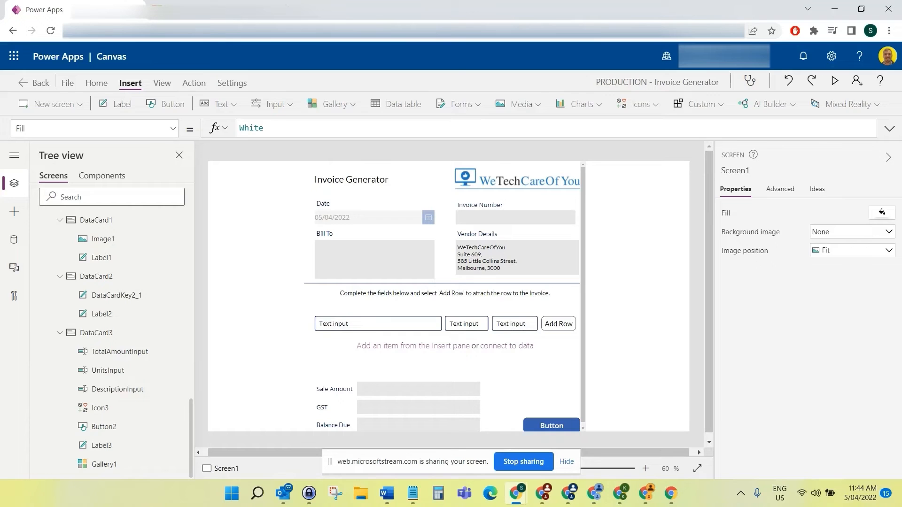
- Clear the Default text of DescriptionInput, the widest text input in the custom card, so it is empty
{"action": "left_click", "coordinate": [360, 323]}
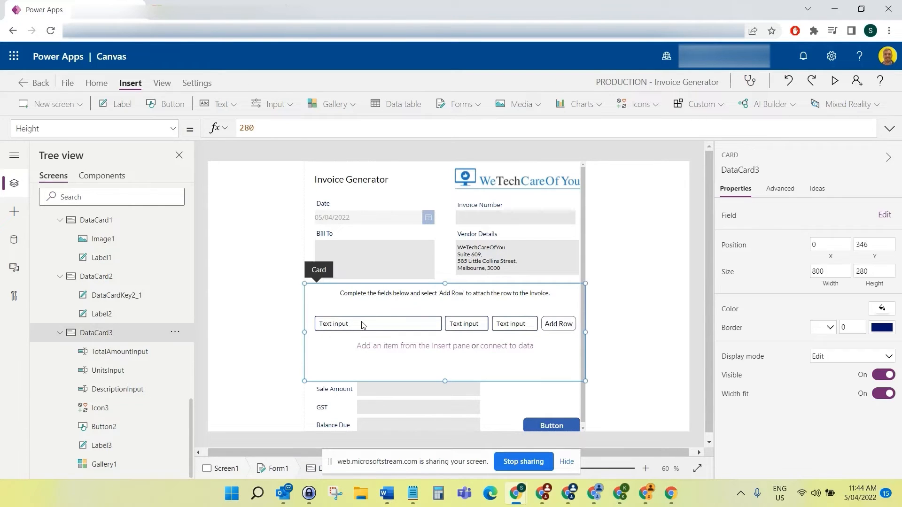
{"action": "left_click", "coordinate": [362, 323]}
{"action": "left_click", "coordinate": [171, 135]}
{"action": "scroll", "coordinate": [122, 214], "scroll_direction": "up", "scroll_amount": 10}
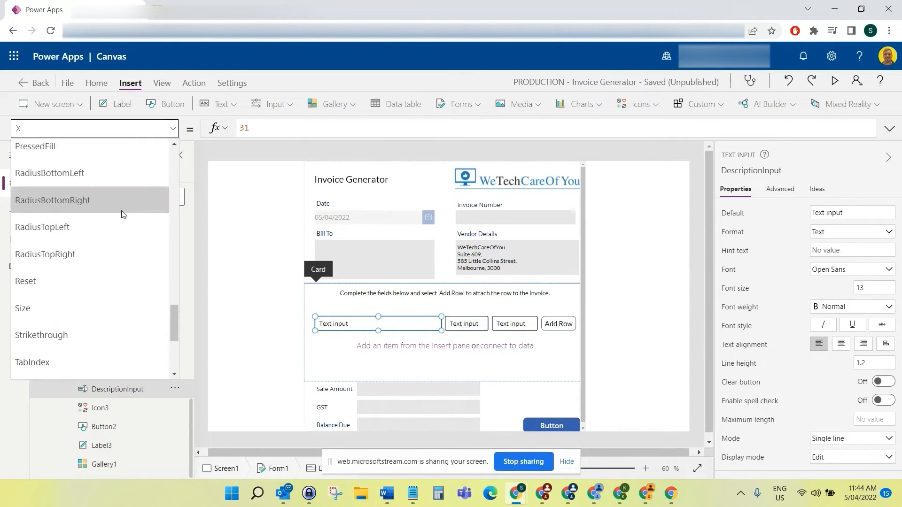
{"action": "scroll", "coordinate": [121, 215], "scroll_direction": "up", "scroll_amount": 5}
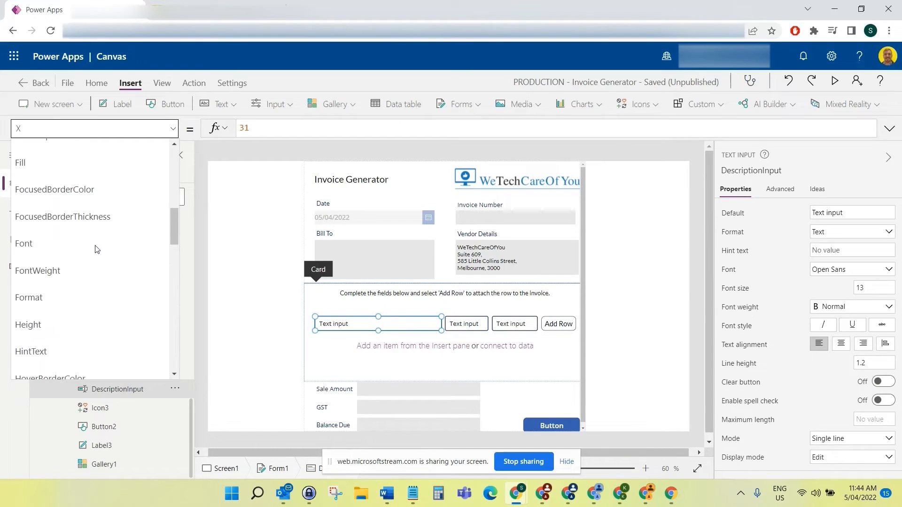
{"action": "scroll", "coordinate": [90, 235], "scroll_direction": "down", "scroll_amount": 1}
{"action": "scroll", "coordinate": [69, 206], "scroll_direction": "up", "scroll_amount": 3}
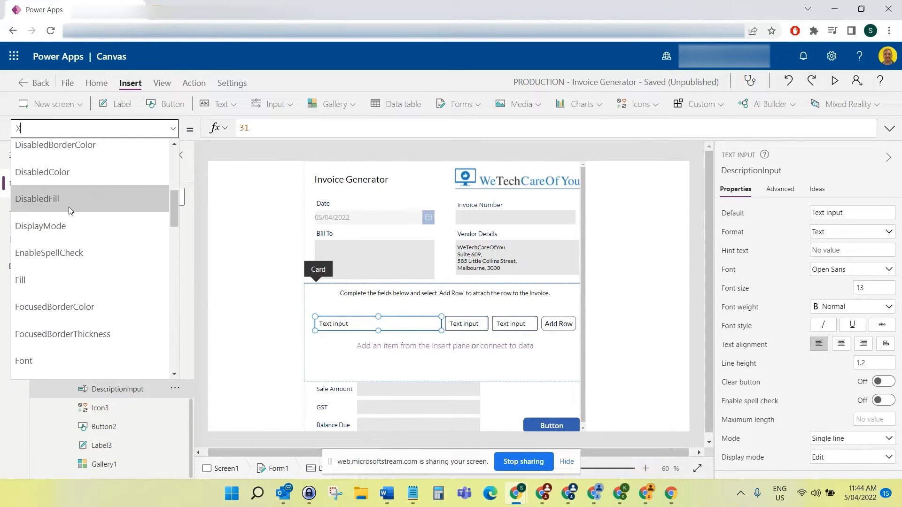
{"action": "left_click", "coordinate": [80, 207]}
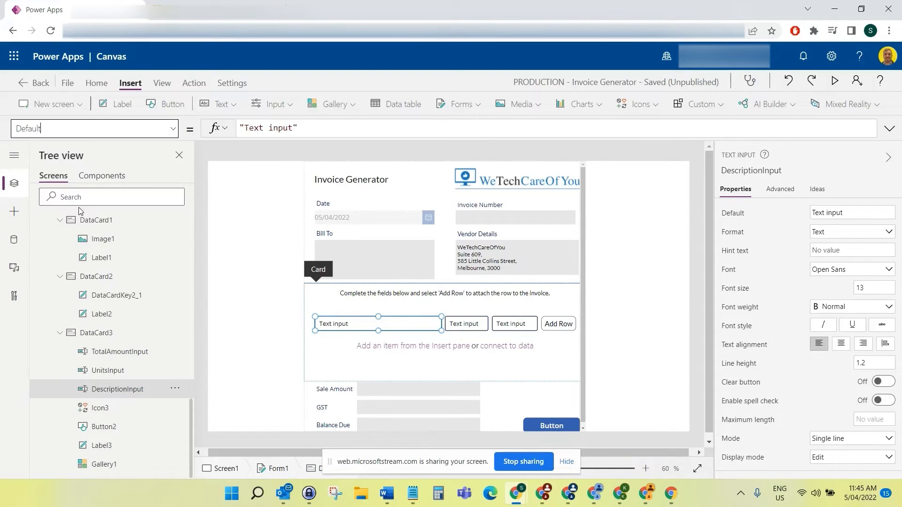
{"action": "left_click", "coordinate": [407, 131]}
{"action": "key", "text": "ctrl+a"}
{"action": "key", "text": "BackSpace"}
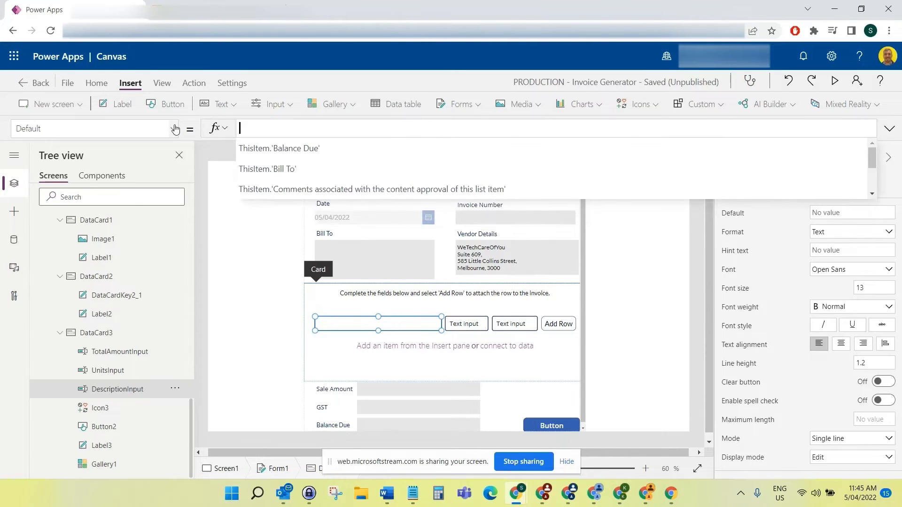
- Set the BorderThickness property of DescriptionInput to 0
{"action": "left_click", "coordinate": [173, 128]}
{"action": "scroll", "coordinate": [94, 221], "scroll_direction": "up", "scroll_amount": 3}
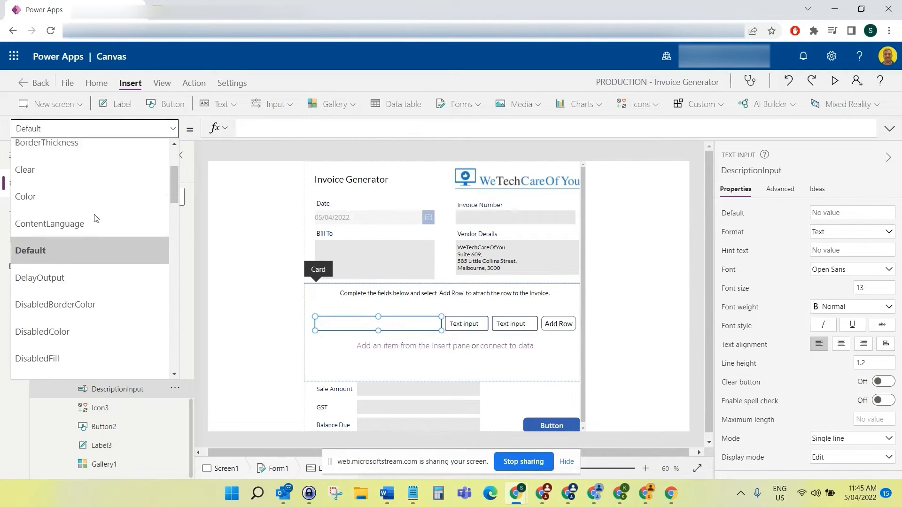
{"action": "left_click", "coordinate": [94, 259]}
{"action": "left_click", "coordinate": [263, 129]}
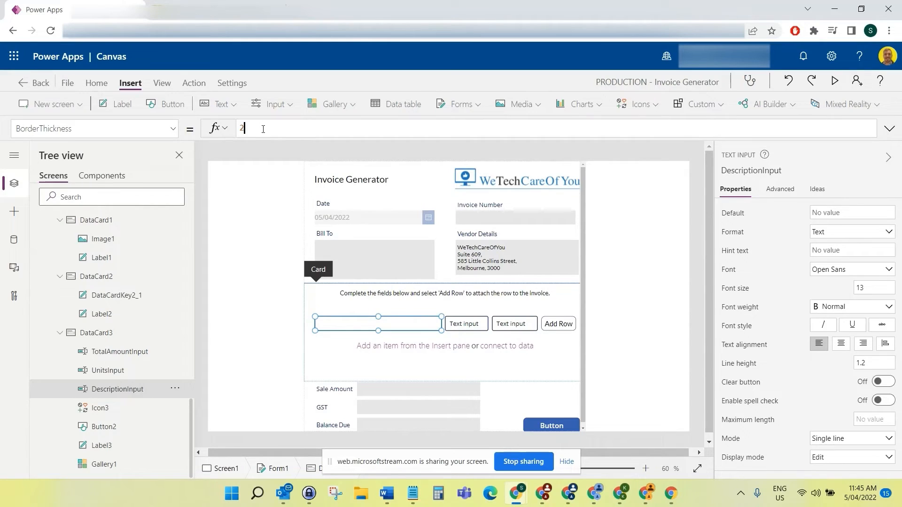
{"action": "key", "text": "BackSpace"}
{"action": "type", "text": "0"}
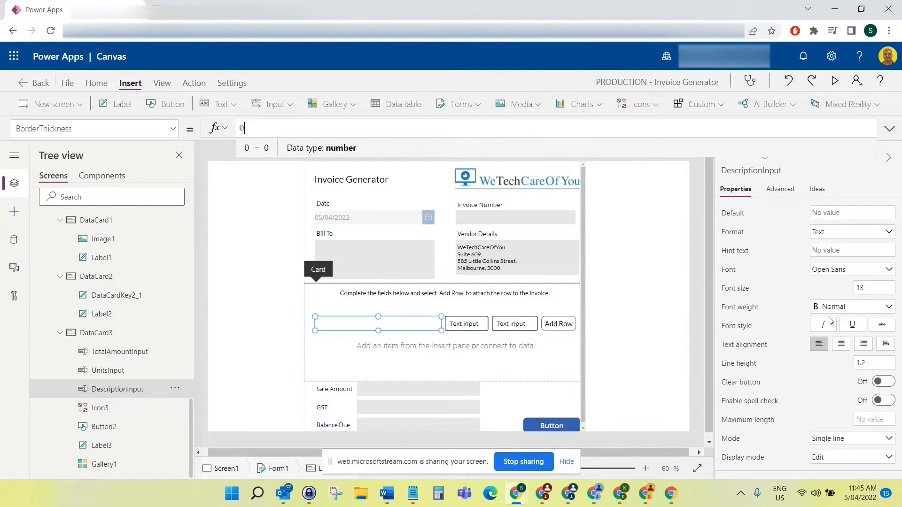
- Set the fill colour of DescriptionInput to the light grey theme colour RGBA(230, 230, 230, 1)
{"action": "scroll", "coordinate": [841, 324], "scroll_direction": "down", "scroll_amount": 4}
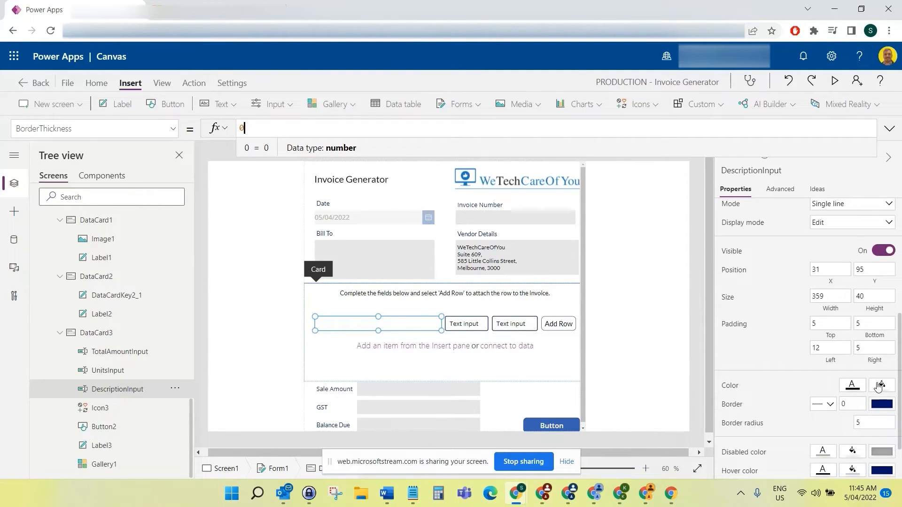
{"action": "scroll", "coordinate": [878, 388], "scroll_direction": "down", "scroll_amount": 1}
{"action": "left_click", "coordinate": [881, 386]}
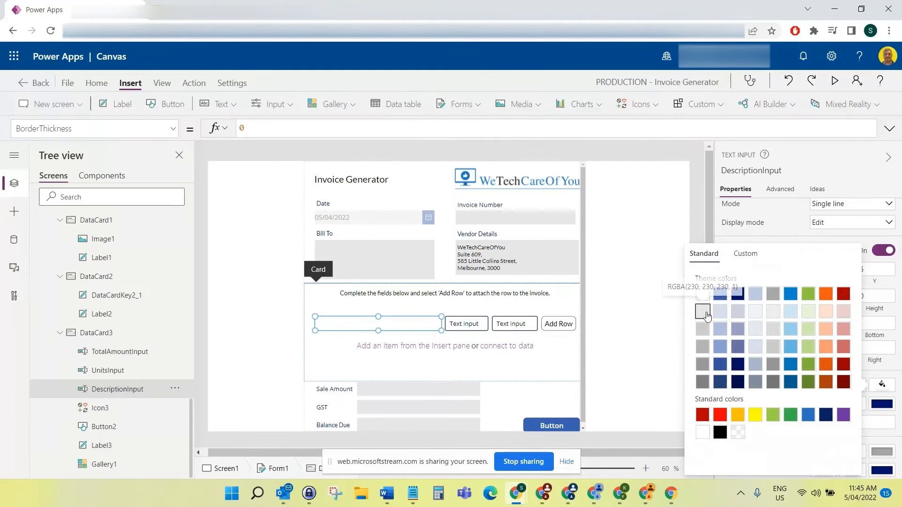
{"action": "left_click", "coordinate": [703, 311]}
- Clear the Default text of UnitsInput so the field is empty
{"action": "left_click", "coordinate": [463, 323]}
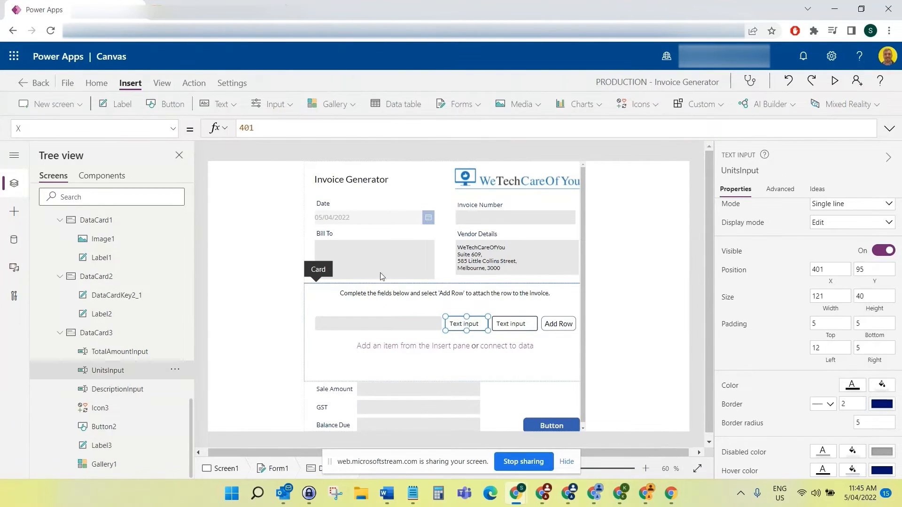
{"action": "left_click", "coordinate": [174, 129]}
{"action": "scroll", "coordinate": [135, 188], "scroll_direction": "up", "scroll_amount": 15}
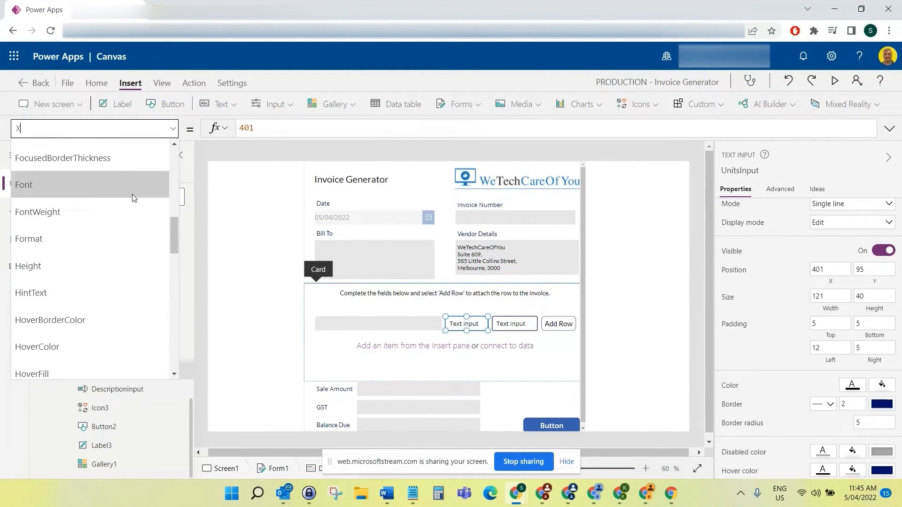
{"action": "scroll", "coordinate": [94, 197], "scroll_direction": "up", "scroll_amount": 1}
{"action": "left_click", "coordinate": [89, 205]}
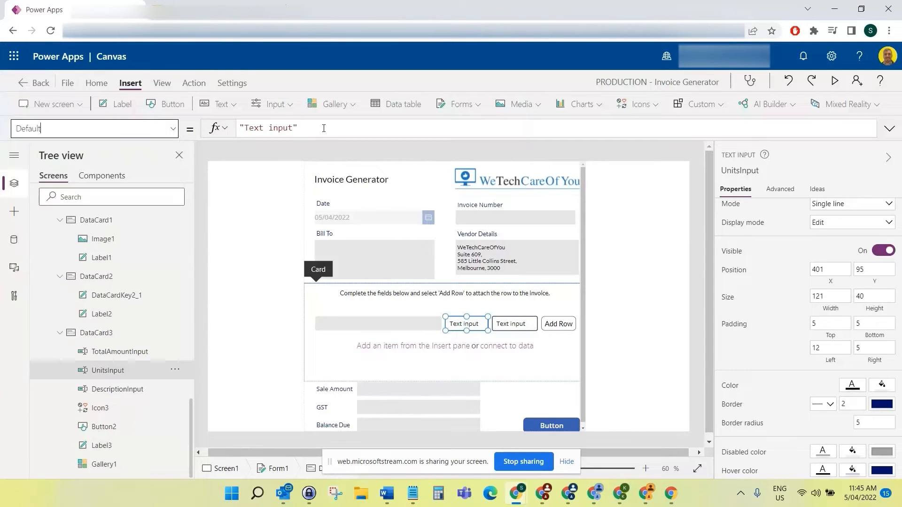
{"action": "triple_click", "coordinate": [324, 128]}
{"action": "key", "text": "BackSpace"}
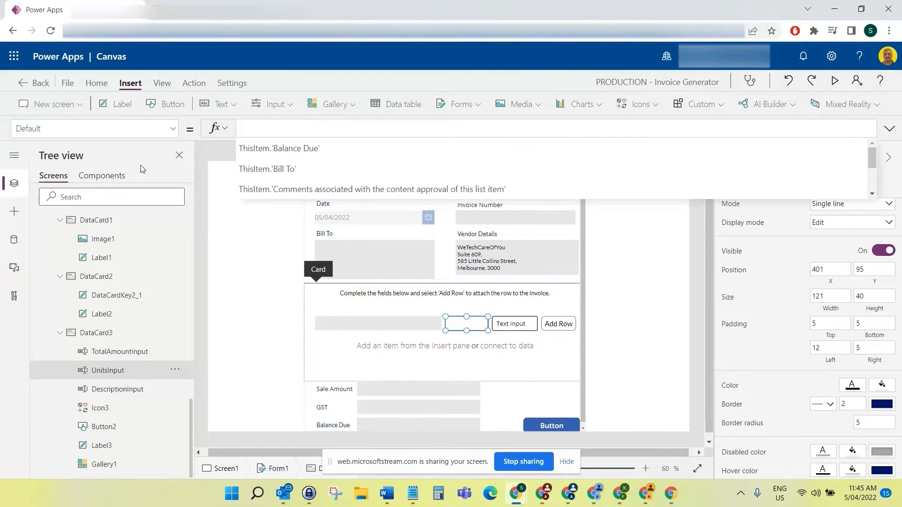
- Set the BorderThickness of UnitsInput to 0 and its fill to the same light grey as DescriptionInput
{"action": "left_click", "coordinate": [170, 129]}
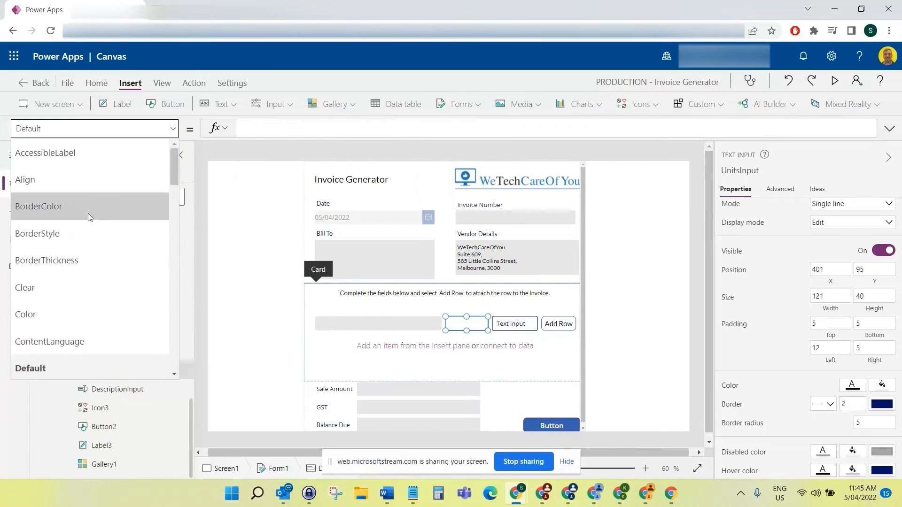
{"action": "left_click", "coordinate": [79, 260]}
{"action": "left_click", "coordinate": [270, 129]}
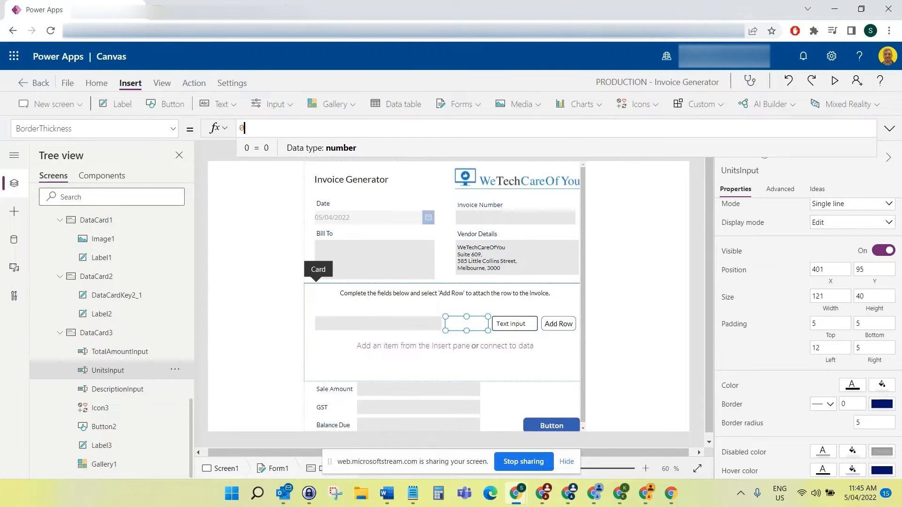
{"action": "left_click", "coordinate": [881, 386]}
- Set the BorderThickness property of TotalAmountInput to 0
{"action": "left_click", "coordinate": [513, 324]}
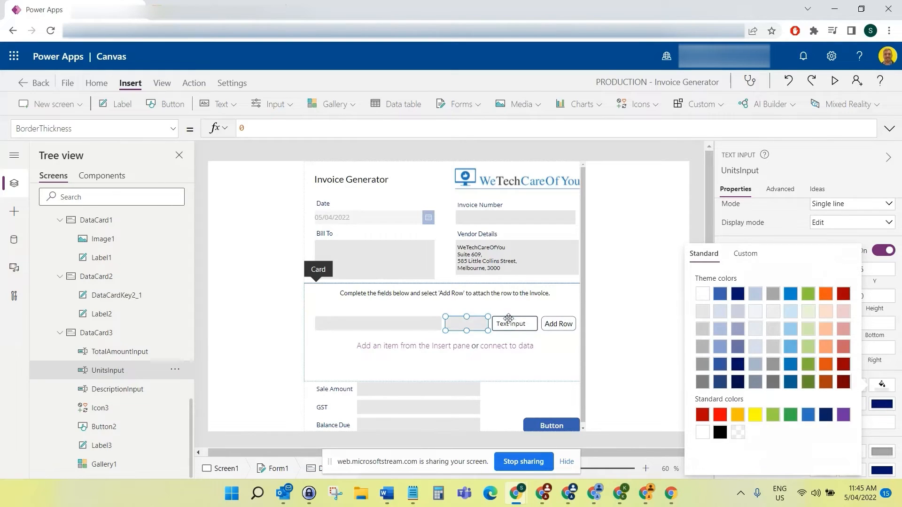
{"action": "left_click", "coordinate": [174, 129]}
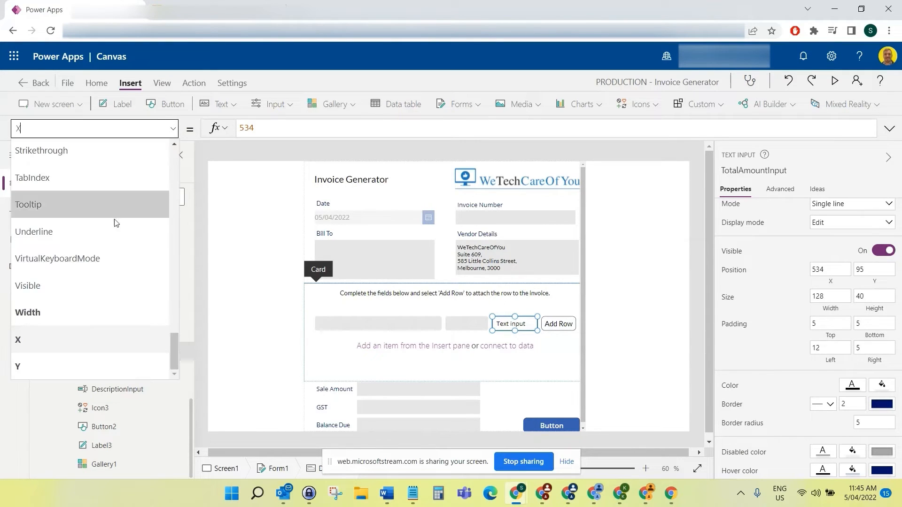
{"action": "scroll", "coordinate": [80, 284], "scroll_direction": "up", "scroll_amount": 6}
{"action": "scroll", "coordinate": [79, 284], "scroll_direction": "up", "scroll_amount": 6}
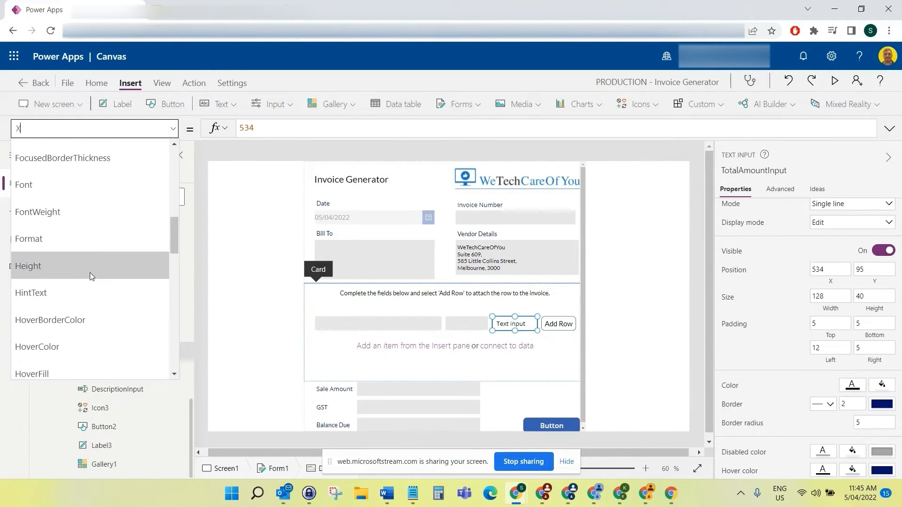
{"action": "scroll", "coordinate": [86, 262], "scroll_direction": "up", "scroll_amount": 3}
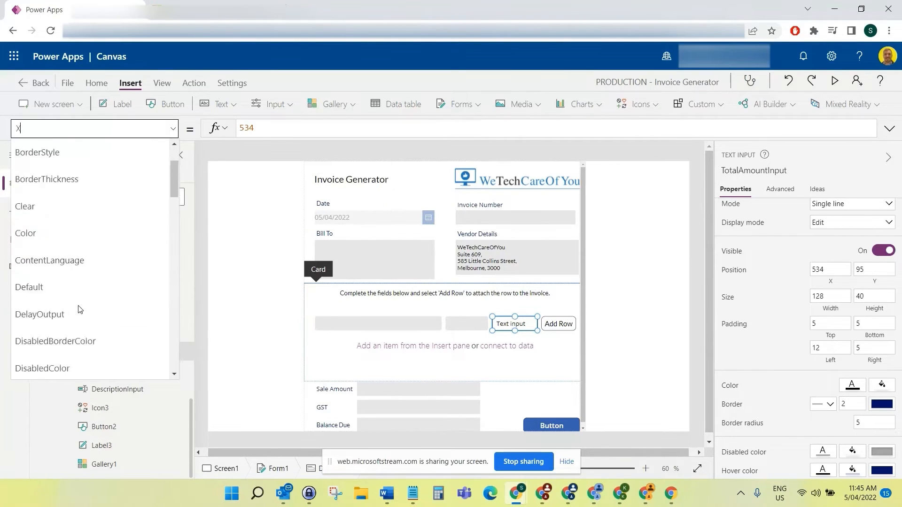
{"action": "left_click", "coordinate": [67, 257]}
{"action": "left_click", "coordinate": [277, 130]}
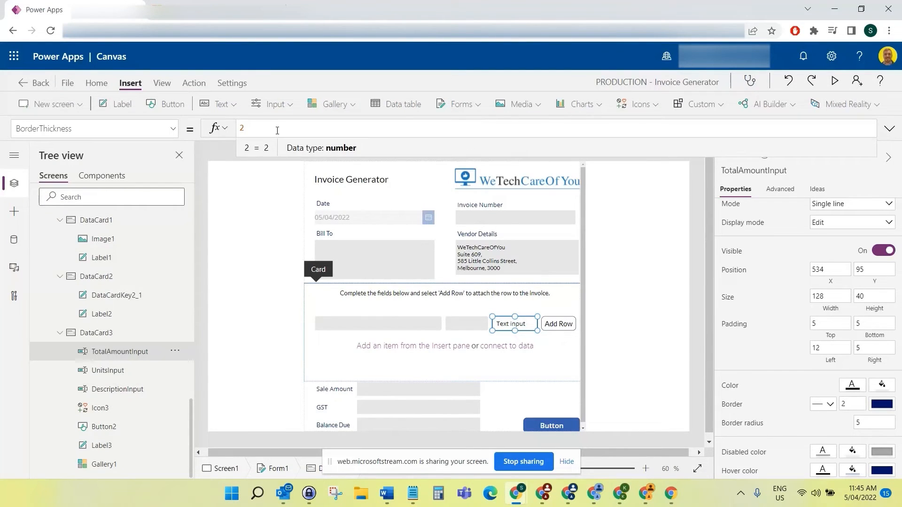
{"action": "type", "text": "0"}
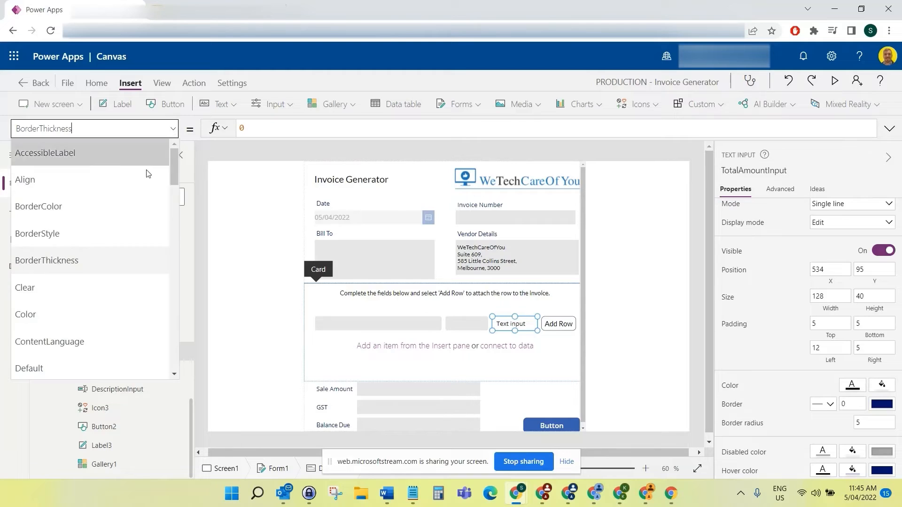
- Clear the Default text of TotalAmountInput so the field is empty
{"action": "left_click", "coordinate": [141, 128]}
{"action": "scroll", "coordinate": [99, 263], "scroll_direction": "down", "scroll_amount": 3}
{"action": "left_click", "coordinate": [88, 196]}
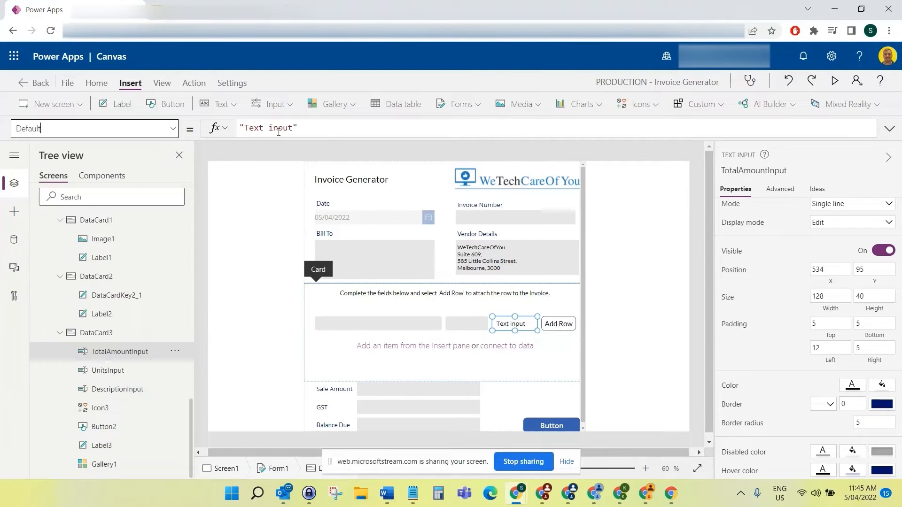
{"action": "key", "text": "ctrl+a"}
{"action": "key", "text": "BackSpace"}
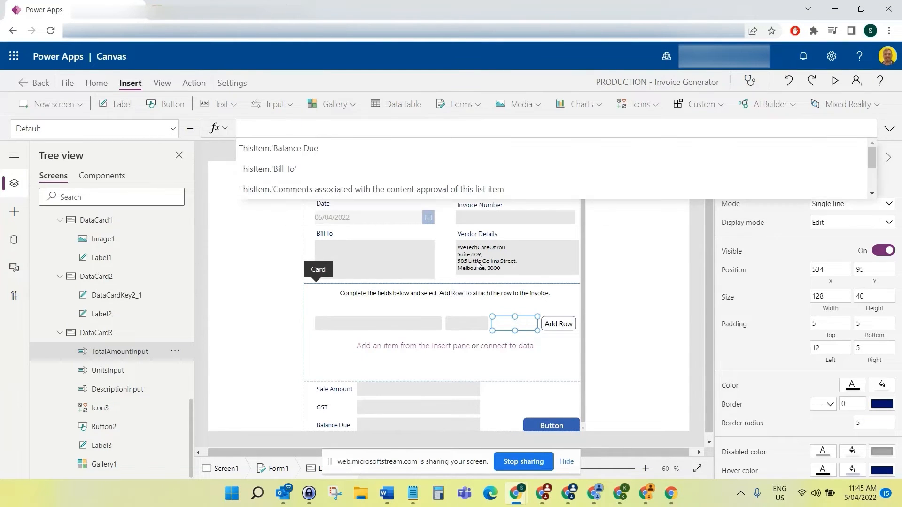
- Fill TotalAmountInput with the same light grey theme colour as the other inputs and deselect it
{"action": "left_click", "coordinate": [882, 404]}
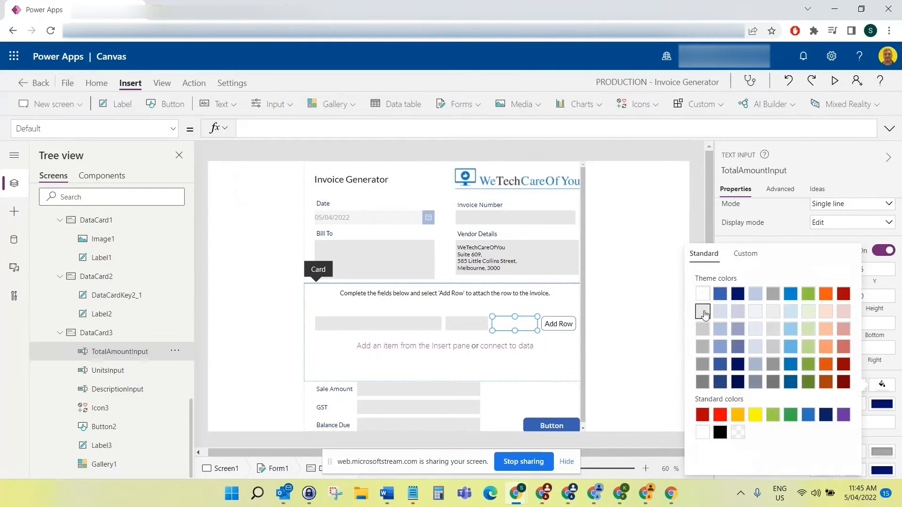
{"action": "left_click", "coordinate": [693, 214]}
{"action": "left_click", "coordinate": [651, 310]}
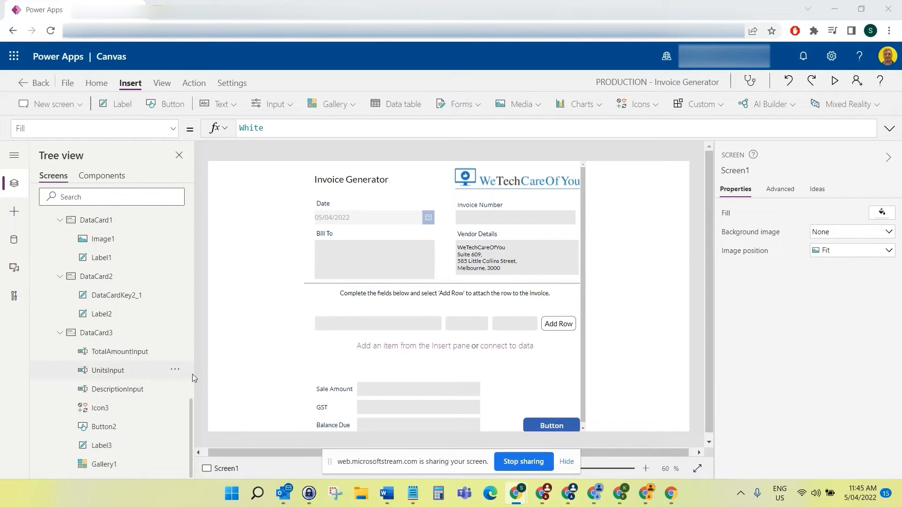
- Copy the Bill To label and paste three copies of it into DataCard3
{"action": "left_click", "coordinate": [349, 303]}
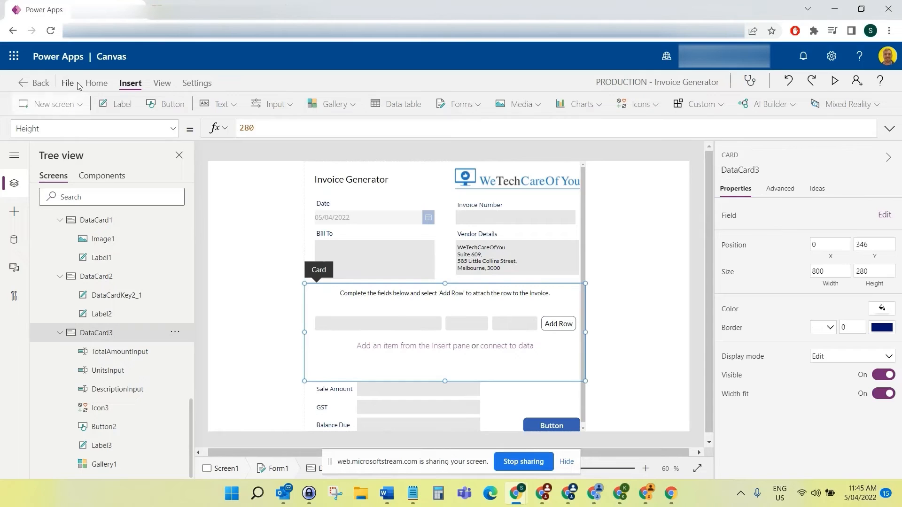
{"action": "left_click", "coordinate": [329, 235]}
{"action": "left_click", "coordinate": [333, 234]}
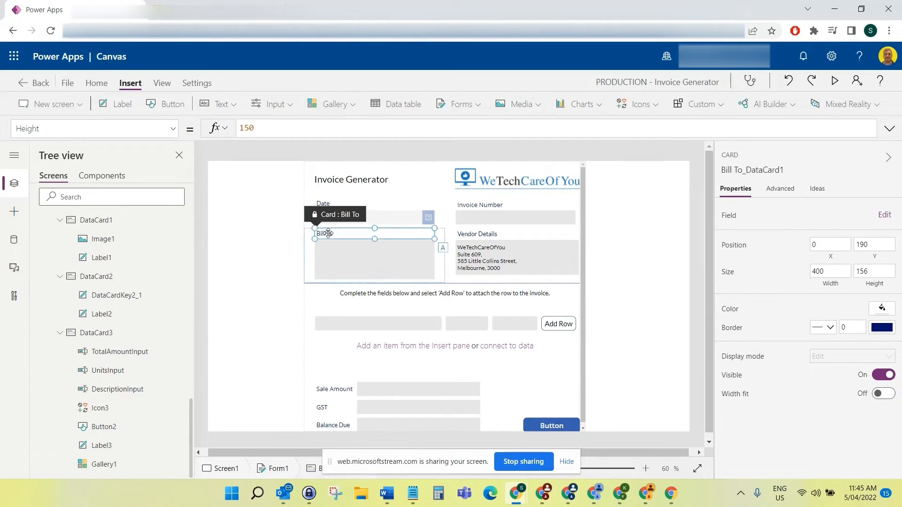
{"action": "left_click", "coordinate": [360, 307]}
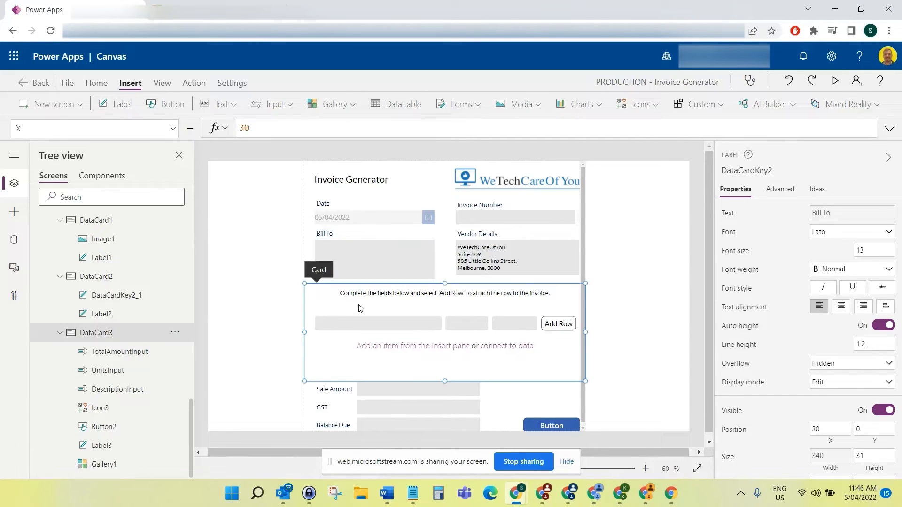
{"action": "key", "text": "ctrl+v"}
{"action": "key", "text": "ctrl+v"}
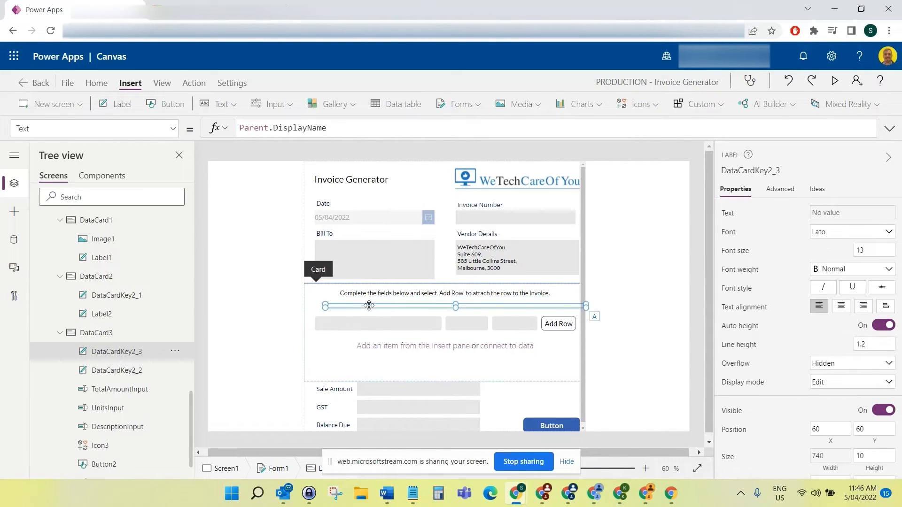
{"action": "key", "text": "ctrl+v"}
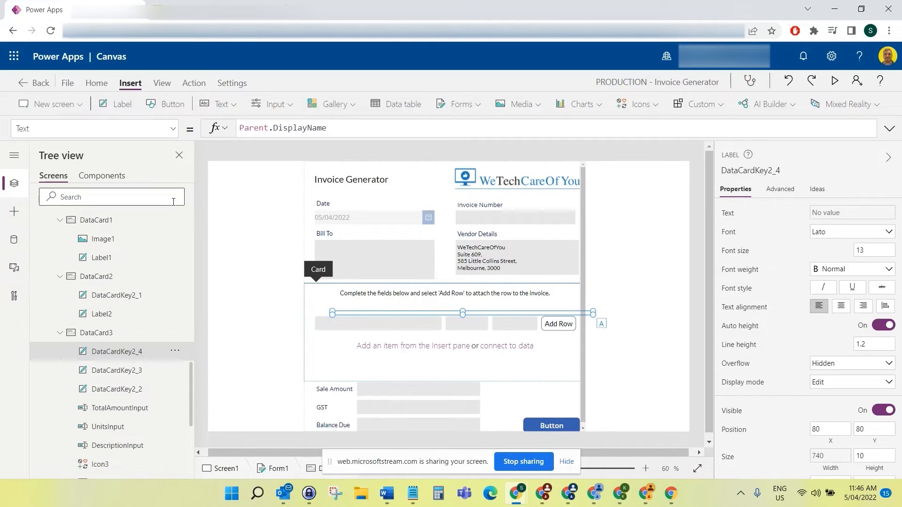
- Set the last pasted label's text to "Amount", shrink it to about 138 by 32, and place it just above TotalAmountInput
{"action": "left_click", "coordinate": [353, 130]}
{"action": "key", "text": "ctrl+a"}
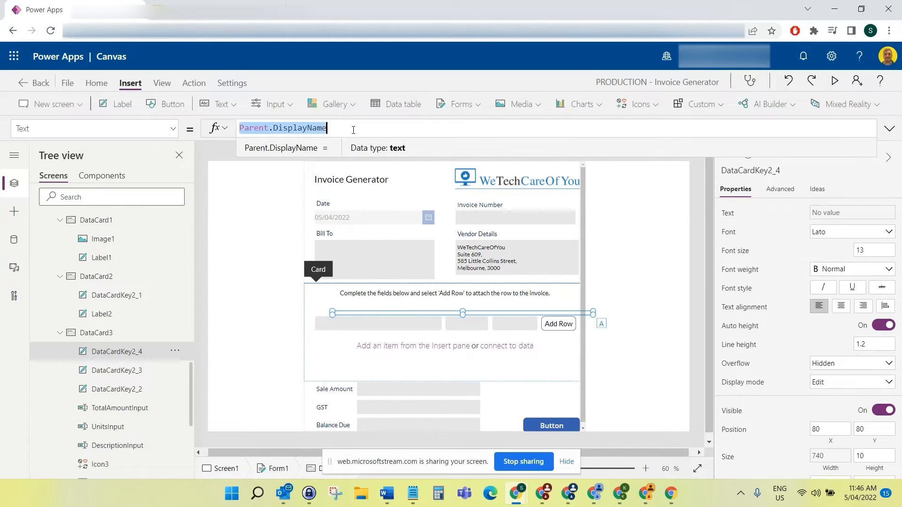
{"action": "type", "text": "\"Amount"}
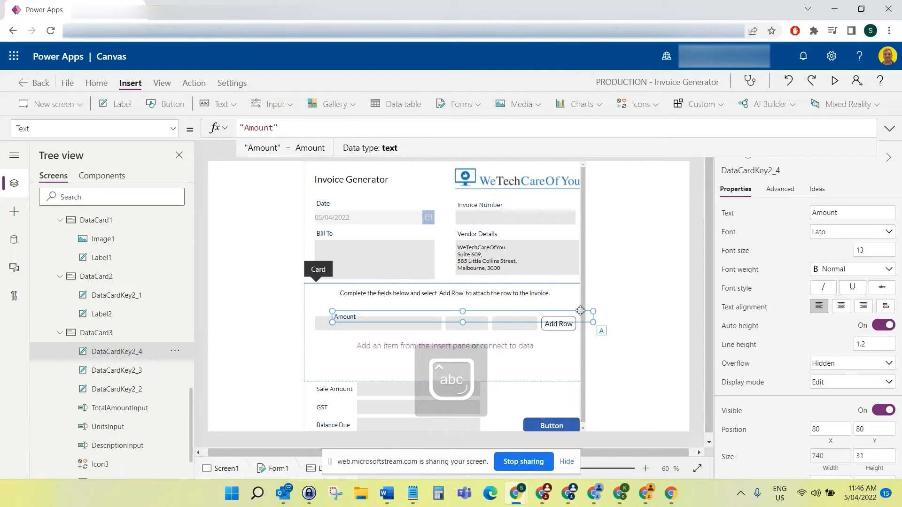
{"action": "left_click_drag", "start_coordinate": [592, 322], "coordinate": [529, 311]}
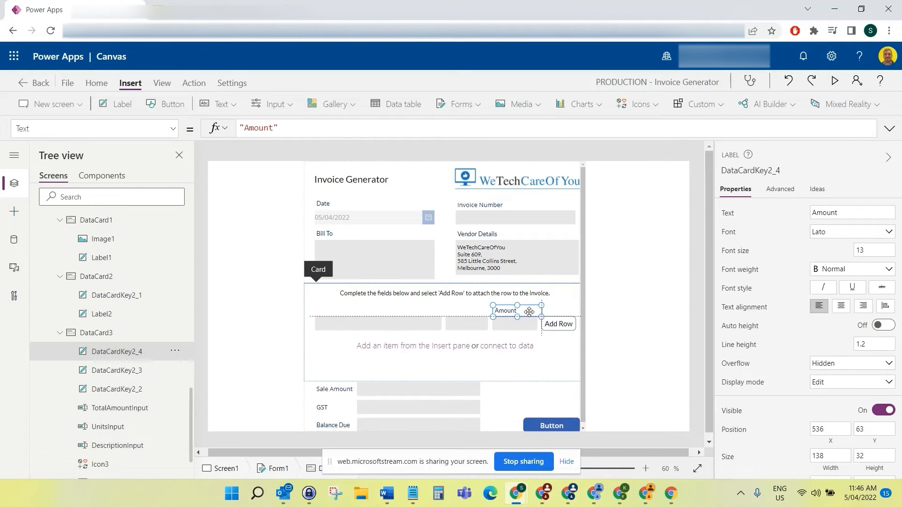
- Centre-align the Amount label's text and narrow the label to about 126 wide to match TotalAmountInput
{"action": "left_click", "coordinate": [841, 305]}
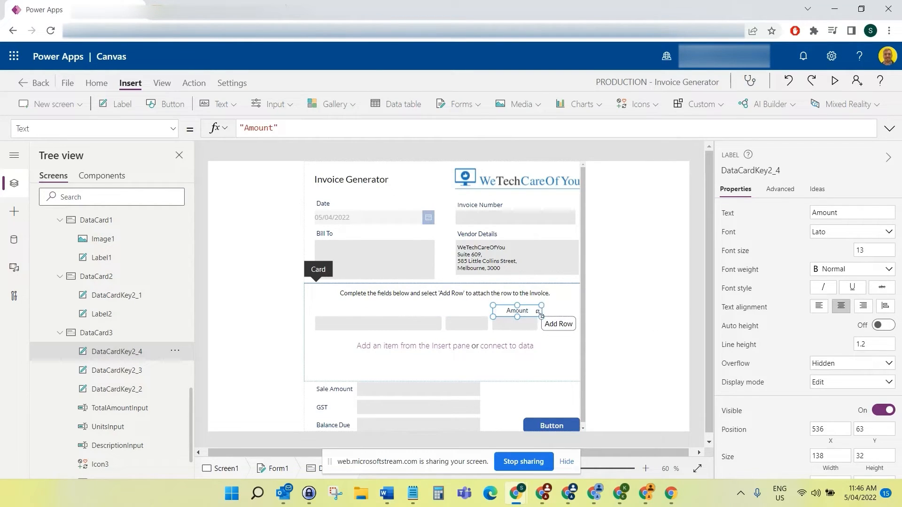
{"action": "left_click_drag", "start_coordinate": [538, 316], "coordinate": [533, 315]}
- Resize DataCardKey2_3 to about 121 by 32 directly above UnitsInput, set its text to "Units" and centre-align it
{"action": "left_click", "coordinate": [97, 370]}
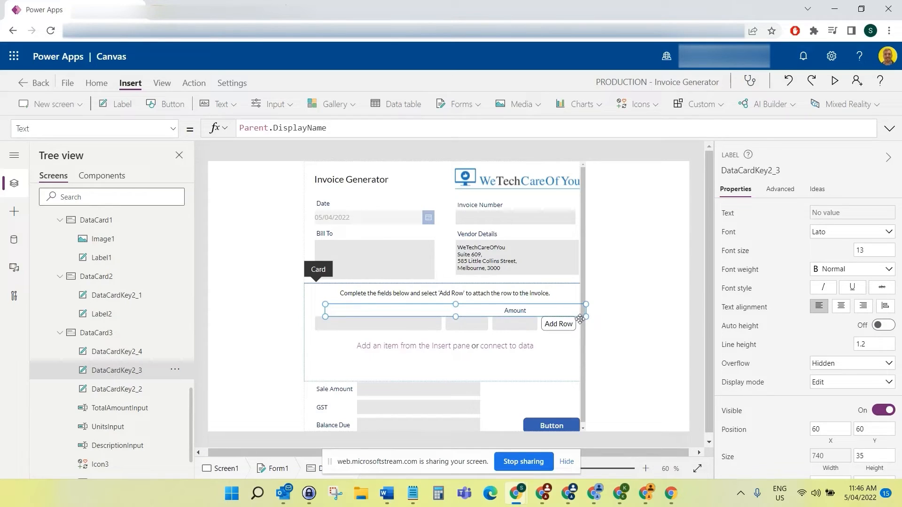
{"action": "left_click_drag", "start_coordinate": [586, 316], "coordinate": [487, 316]}
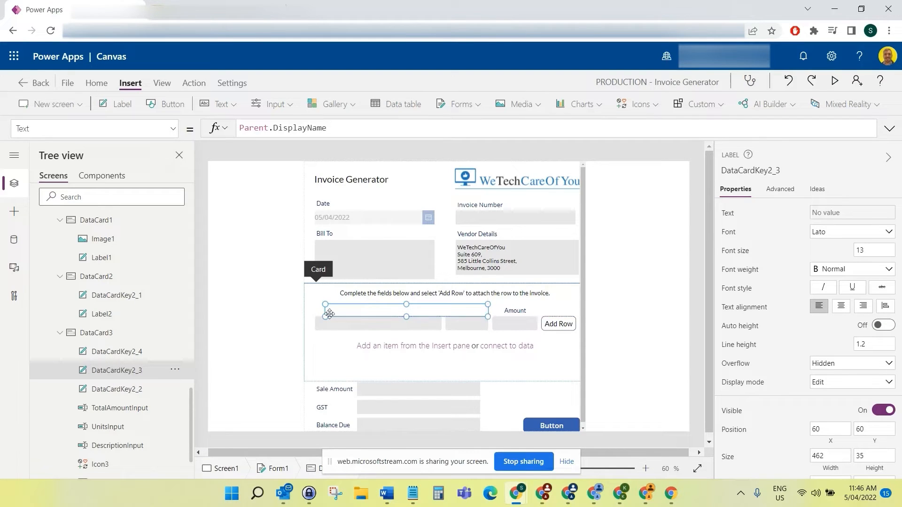
{"action": "left_click_drag", "start_coordinate": [325, 316], "coordinate": [467, 306]}
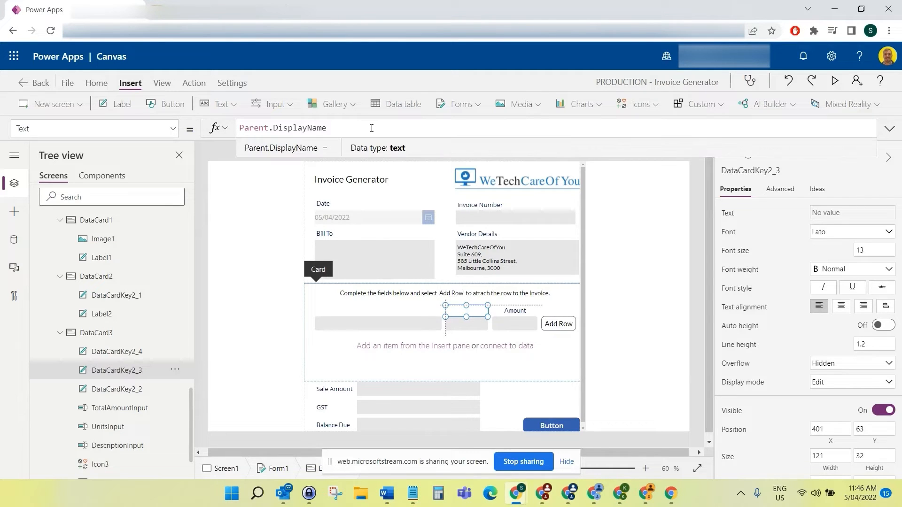
{"action": "key", "text": "ctrl+a"}
{"action": "type", "text": "\"Units"}
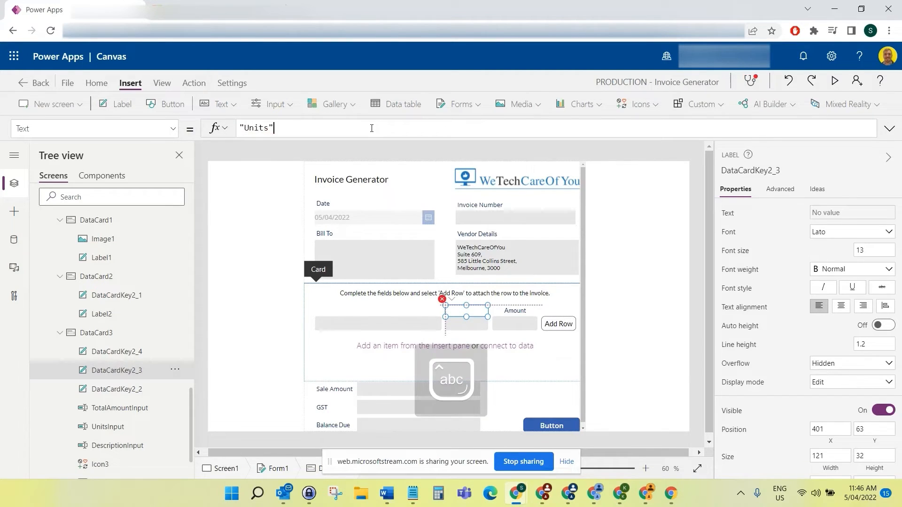
{"action": "left_click", "coordinate": [845, 307]}
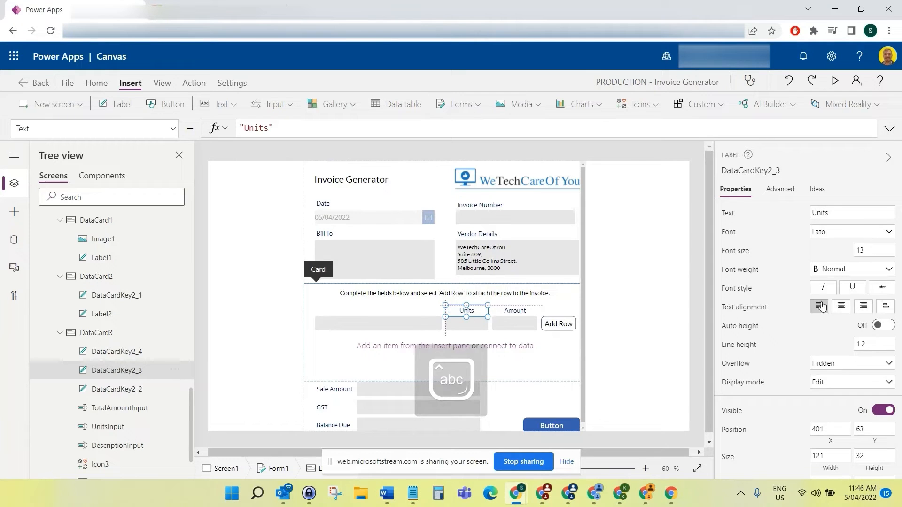
{"action": "left_click", "coordinate": [133, 352]}
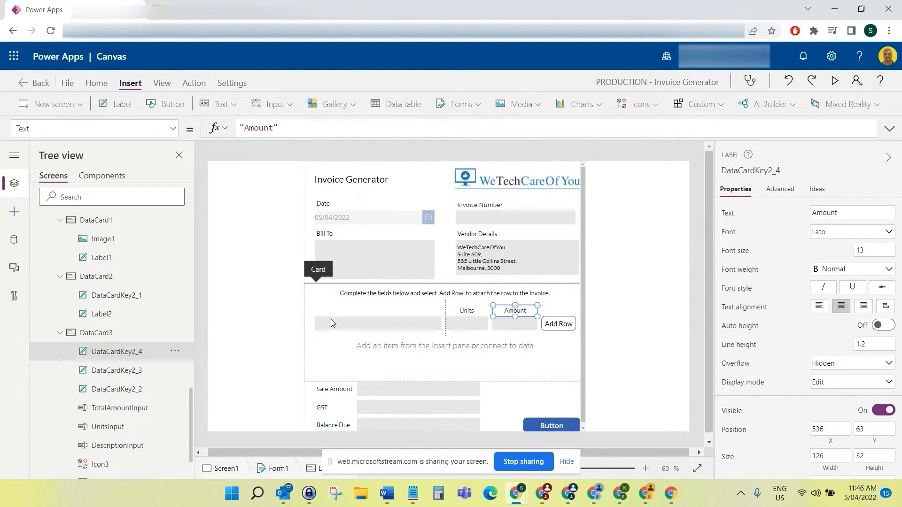
- Resize DataCardKey2_2 to about 360 by 32 and fit it directly above DescriptionInput
{"action": "left_click", "coordinate": [117, 389]}
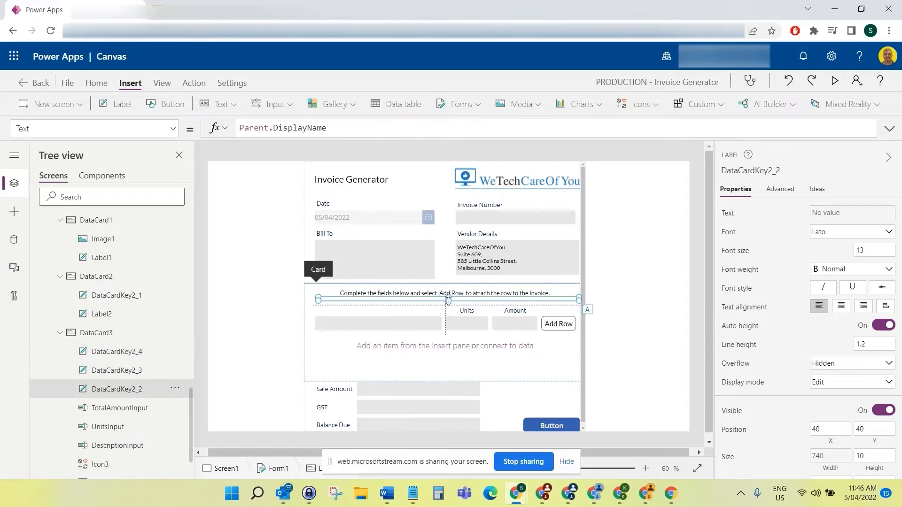
{"action": "left_click_drag", "start_coordinate": [448, 299], "coordinate": [446, 309]}
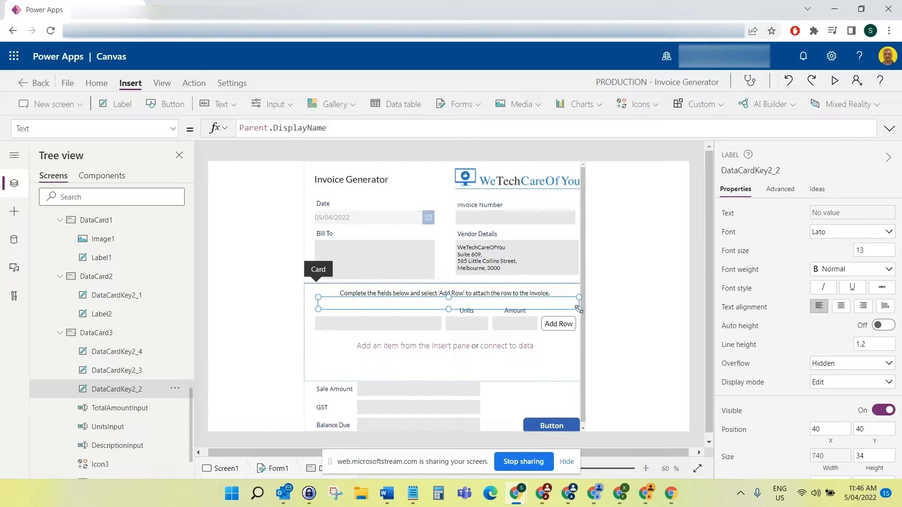
{"action": "left_click_drag", "start_coordinate": [576, 309], "coordinate": [442, 317]}
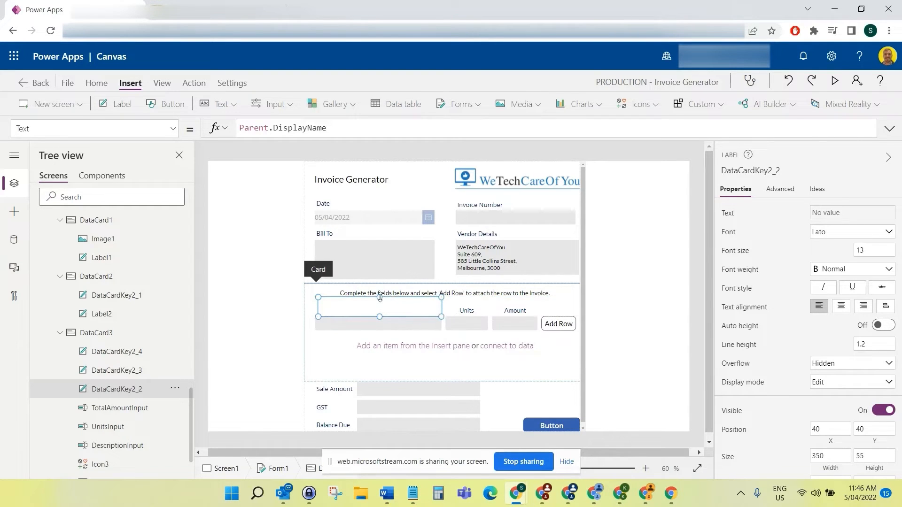
{"action": "left_click_drag", "start_coordinate": [380, 297], "coordinate": [380, 306]}
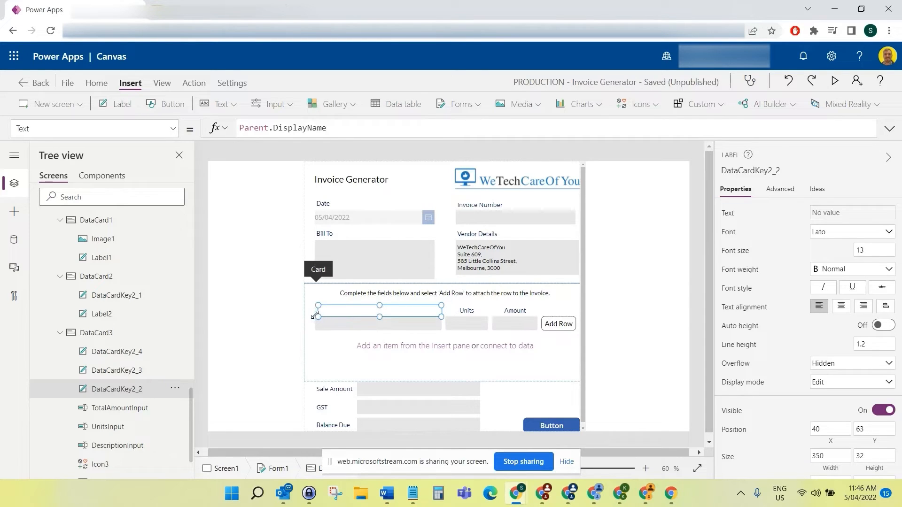
{"action": "left_click_drag", "start_coordinate": [314, 315], "coordinate": [311, 315]}
- Centre-align the DataCardKey2_2 label and set its text to "Description"
{"action": "key", "text": "ctrl+e"}
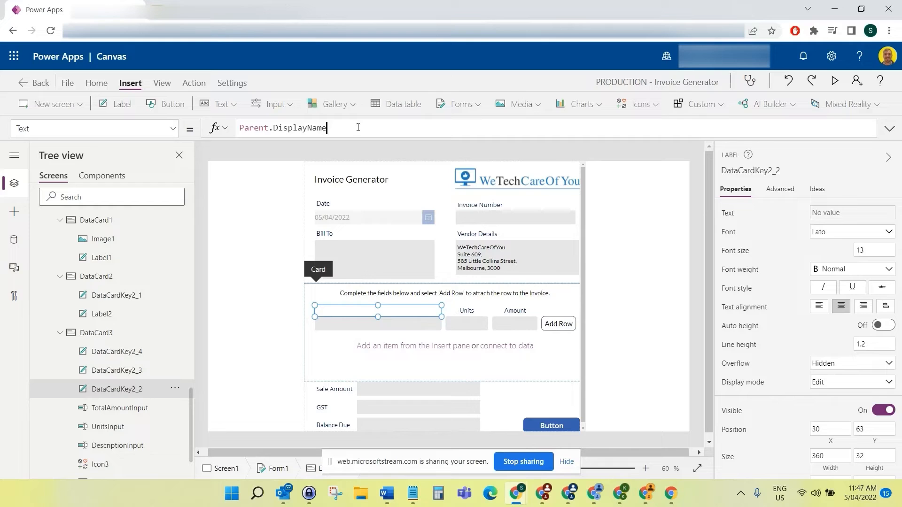
{"action": "key", "text": "ctrl+a"}
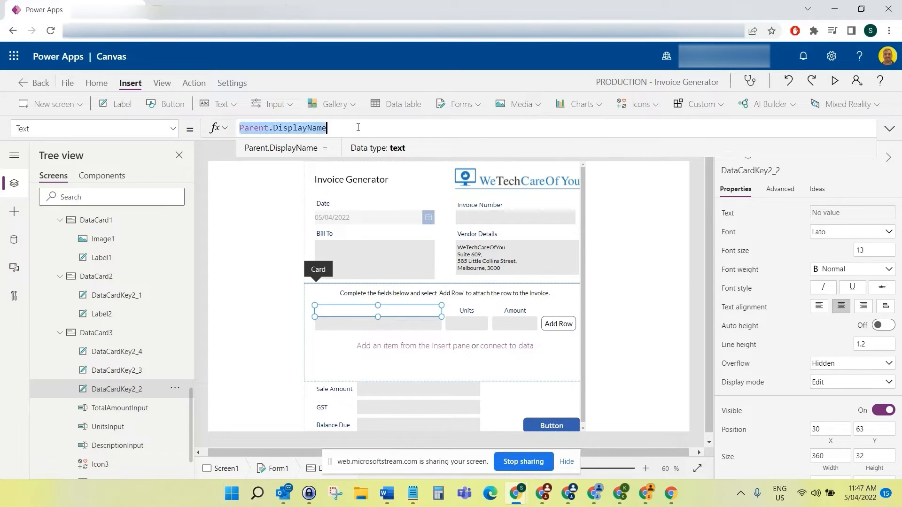
{"action": "type", "text": "\"Des"}
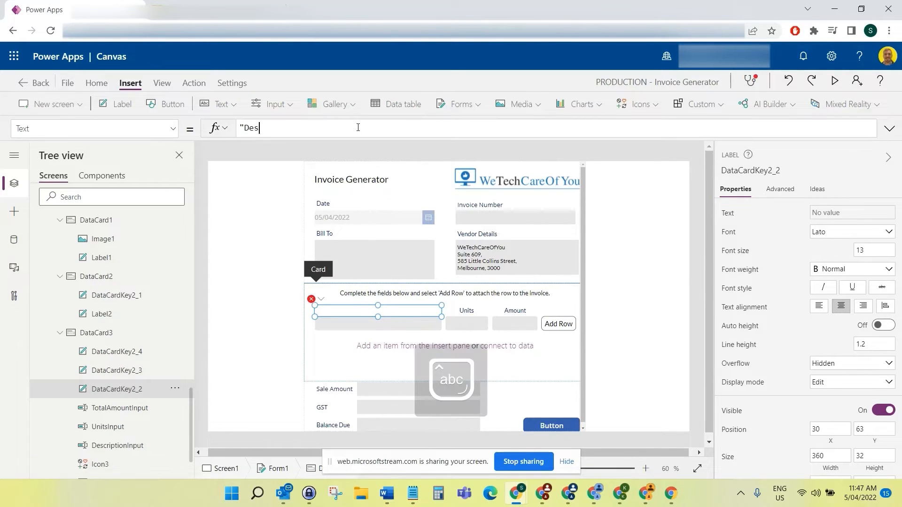
{"action": "type", "text": "cription\""}
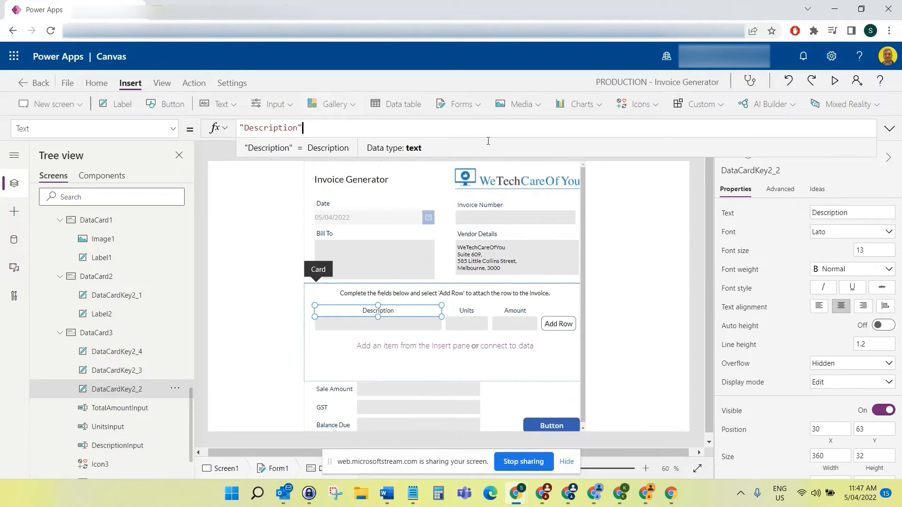
{"action": "left_click", "coordinate": [700, 295]}
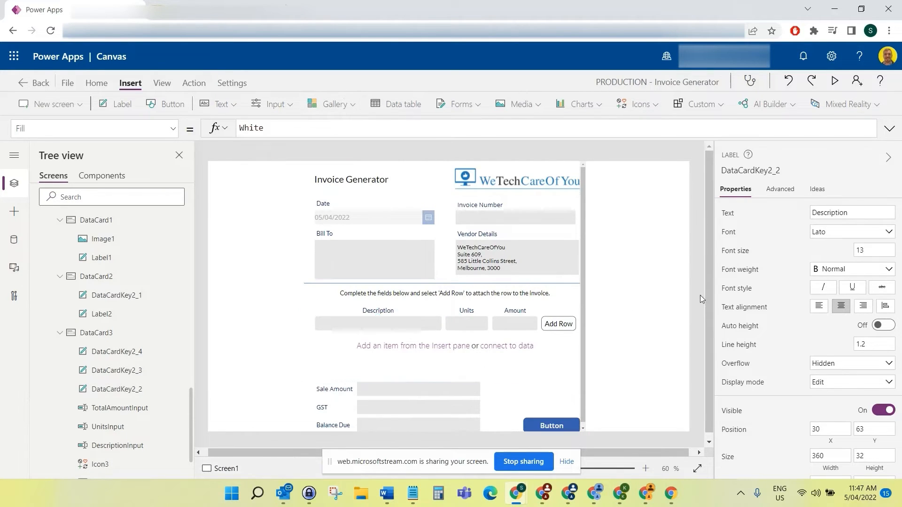
- Select the description, units and amount inputs with their labels and the Add Row button, and move them up slightly together
{"action": "left_click", "coordinate": [377, 353]}
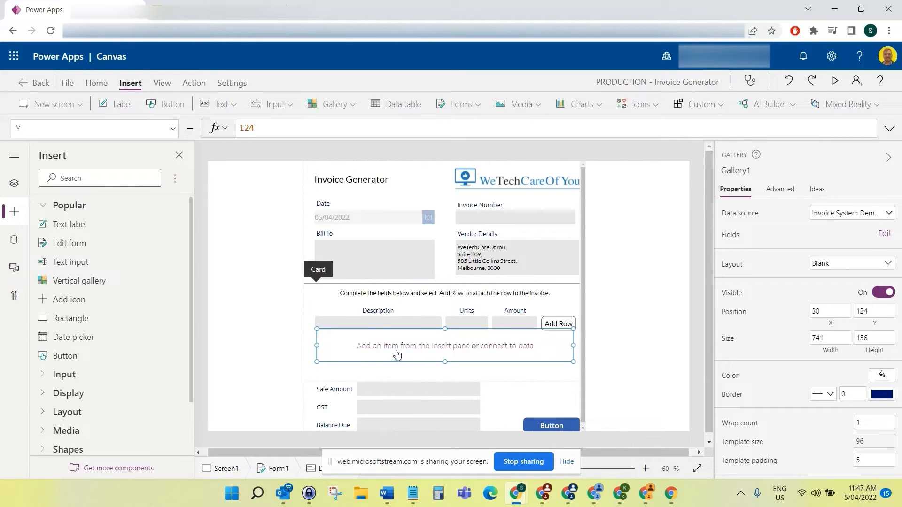
{"action": "left_click", "coordinate": [365, 324]}
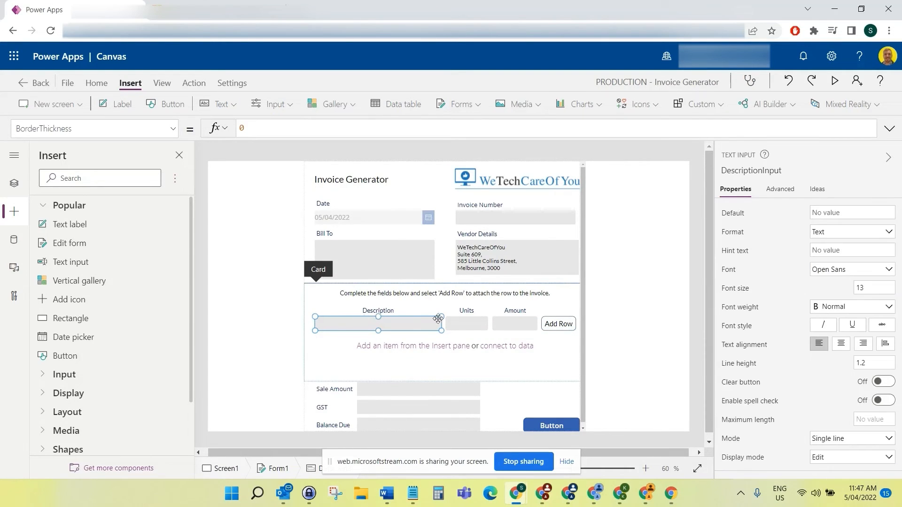
{"action": "left_click", "coordinate": [467, 324], "text": "shift"}
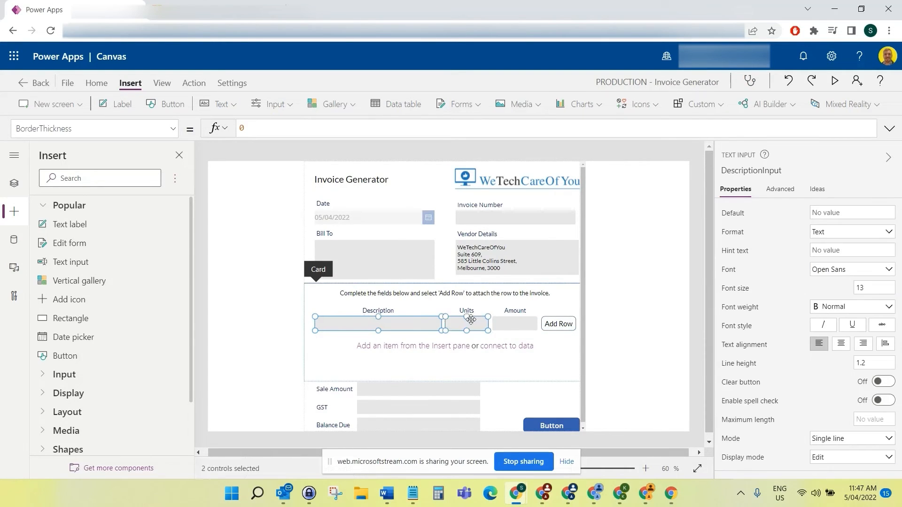
{"action": "left_click", "coordinate": [520, 327], "text": "shift"}
{"action": "left_click", "coordinate": [516, 310], "text": "shift"}
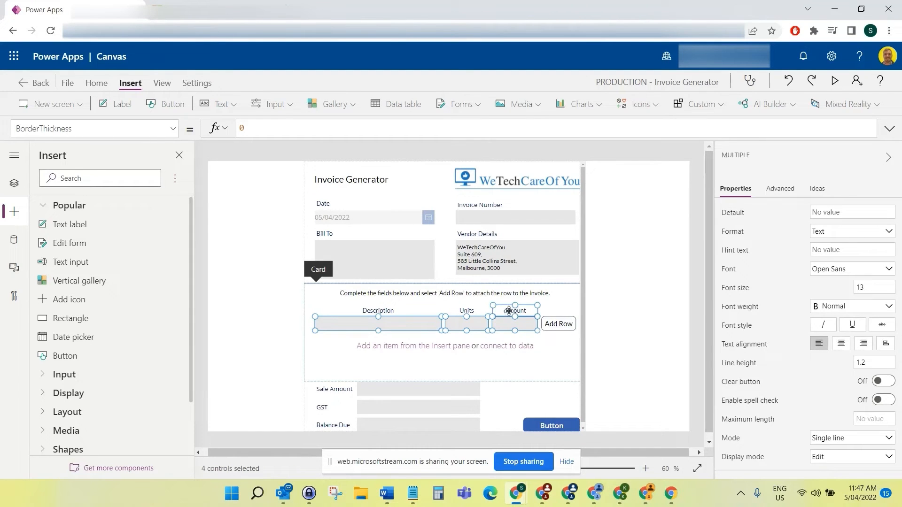
{"action": "left_click", "coordinate": [470, 311], "text": "shift"}
{"action": "left_click", "coordinate": [376, 311], "text": "shift"}
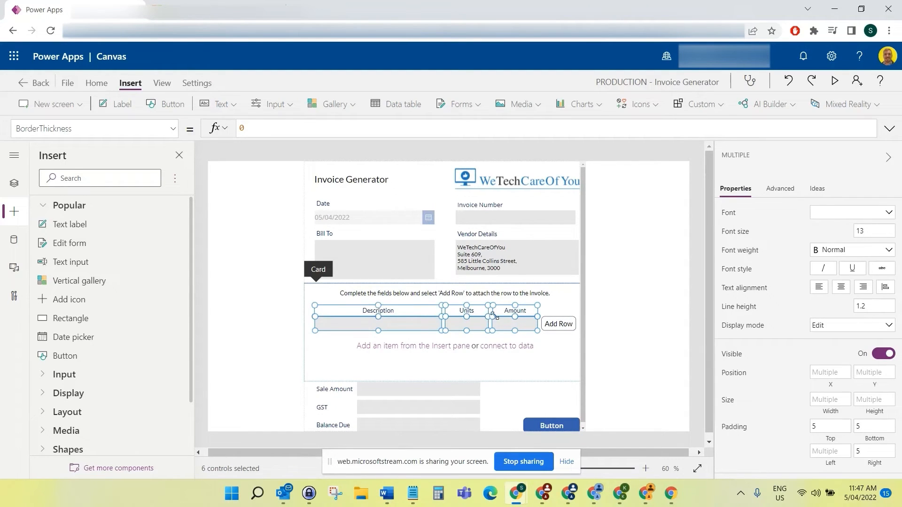
{"action": "left_click", "coordinate": [549, 327], "text": "shift"}
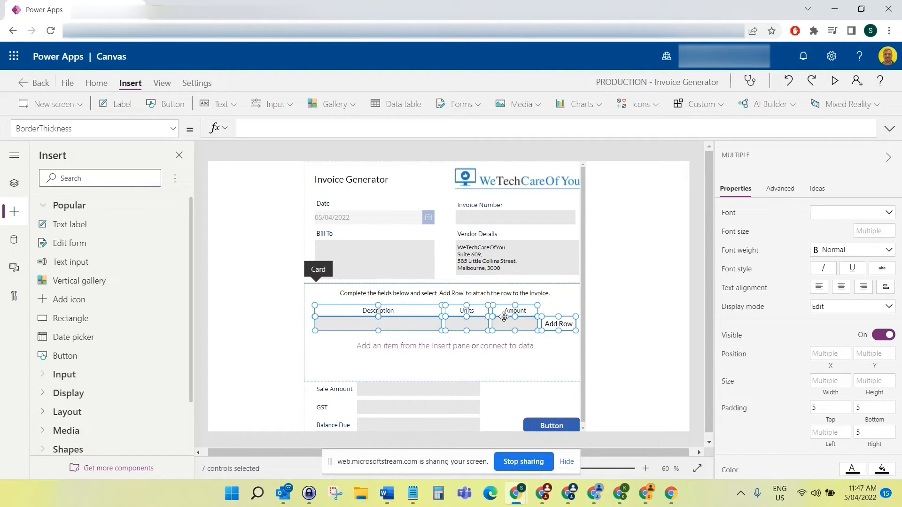
{"action": "left_click_drag", "start_coordinate": [504, 317], "coordinate": [504, 315]}
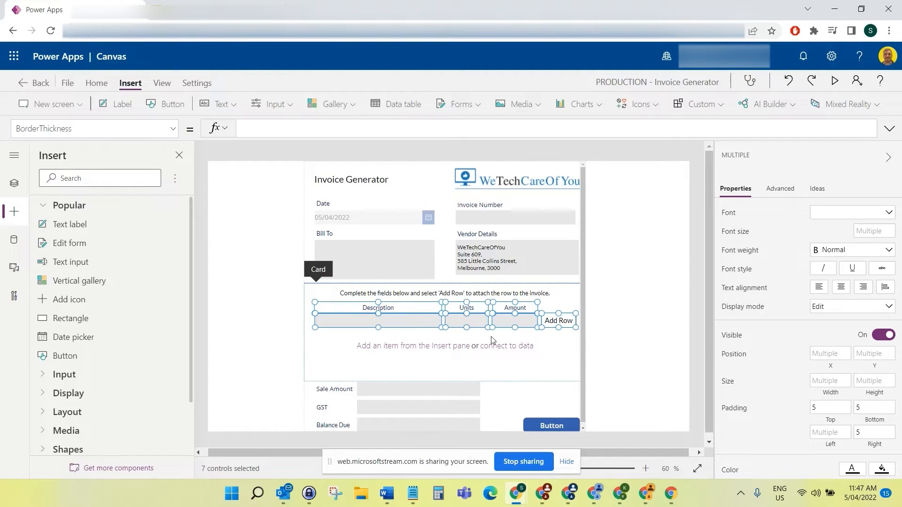
- Compare selecting Gallery1 as a whole with selecting its row template
{"action": "left_click", "coordinate": [460, 343]}
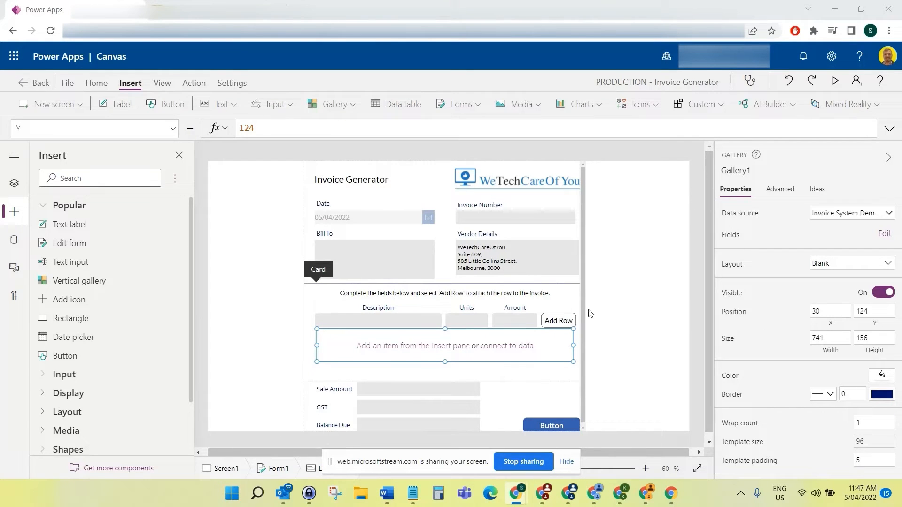
{"action": "left_click", "coordinate": [19, 186]}
{"action": "scroll", "coordinate": [94, 378], "scroll_direction": "down", "scroll_amount": 10}
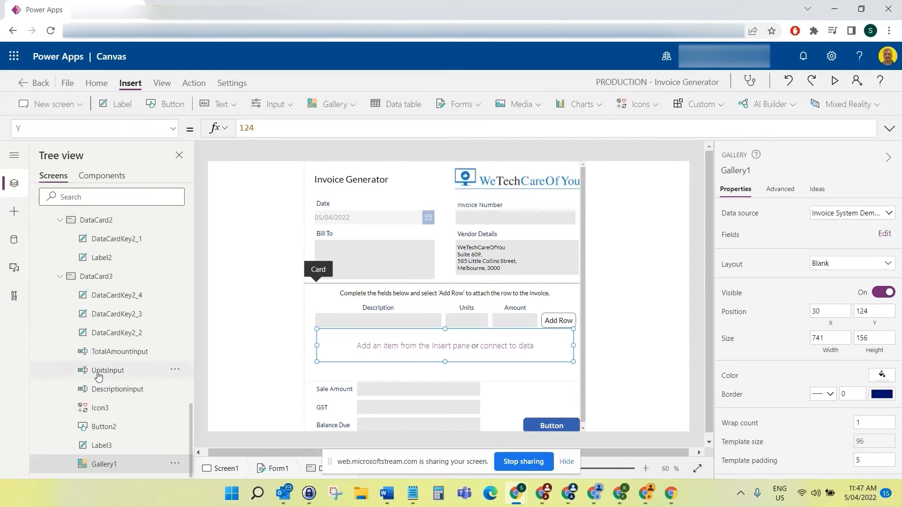
{"action": "left_click", "coordinate": [100, 464]}
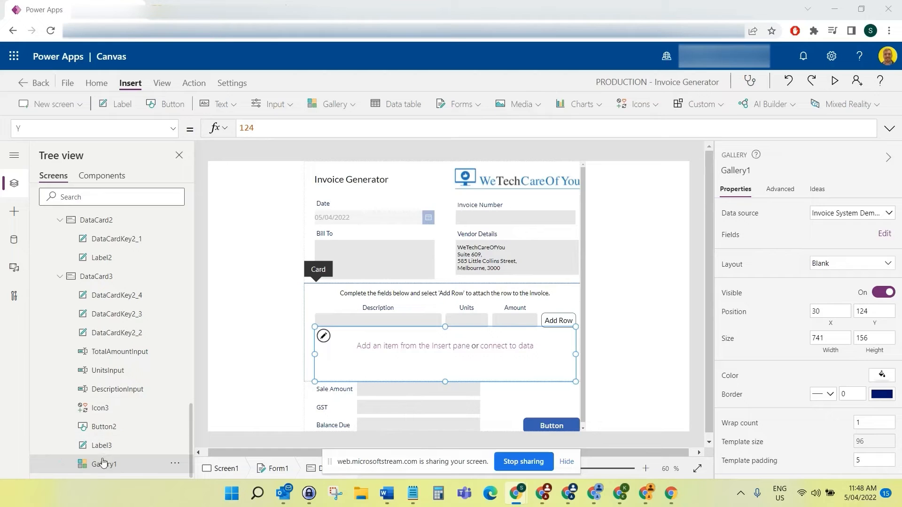
{"action": "left_click", "coordinate": [448, 342]}
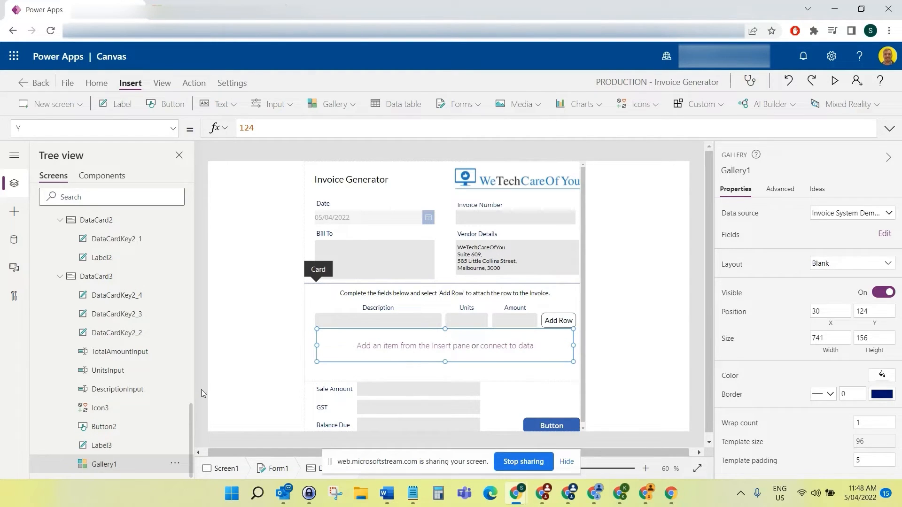
{"action": "left_click", "coordinate": [103, 465]}
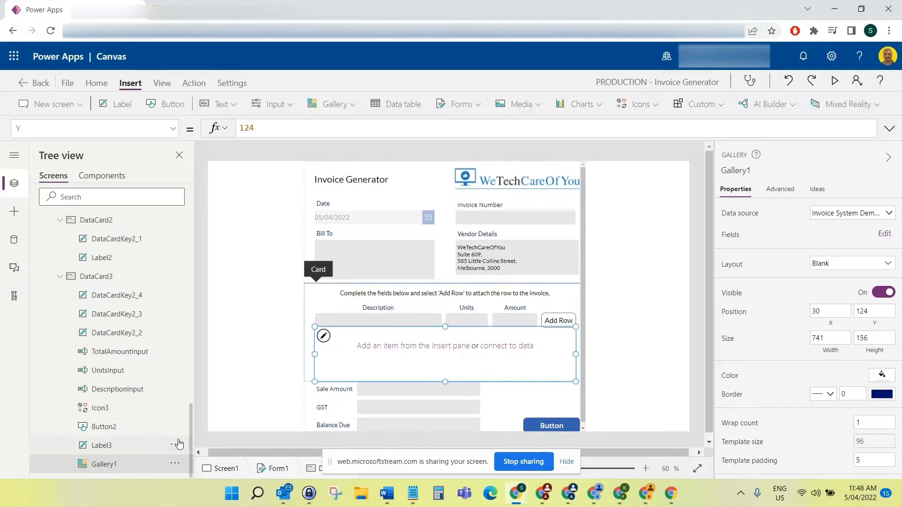
{"action": "left_click", "coordinate": [346, 343]}
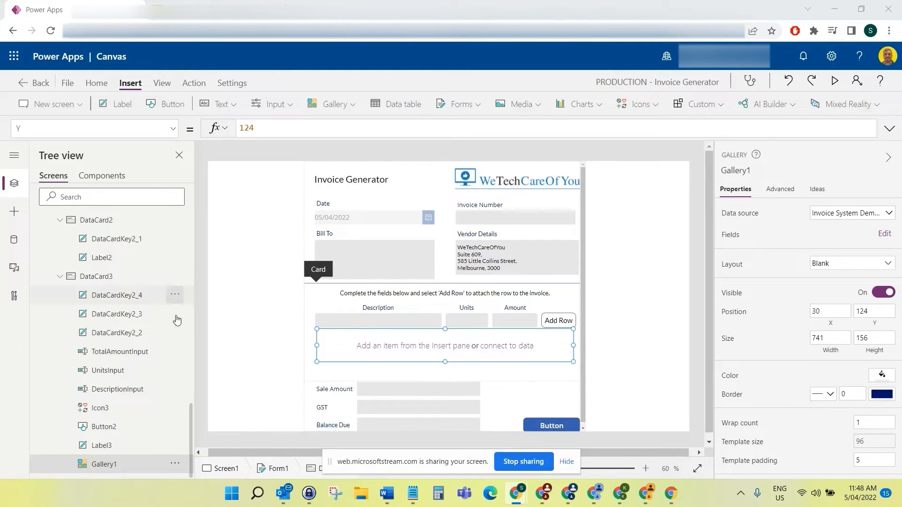
- Display Gallery1's Height property in the formula bar
{"action": "left_click", "coordinate": [174, 132]}
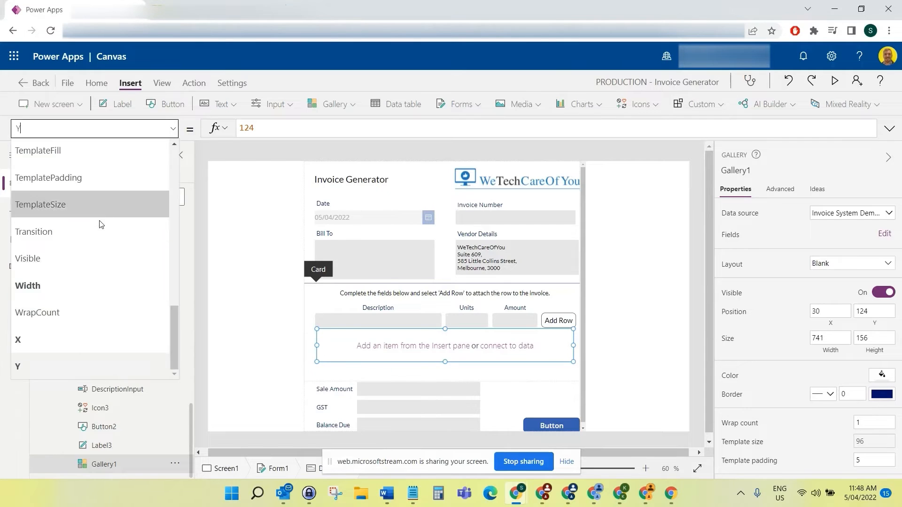
{"action": "scroll", "coordinate": [76, 300], "scroll_direction": "up", "scroll_amount": 8}
{"action": "left_click", "coordinate": [76, 318]}
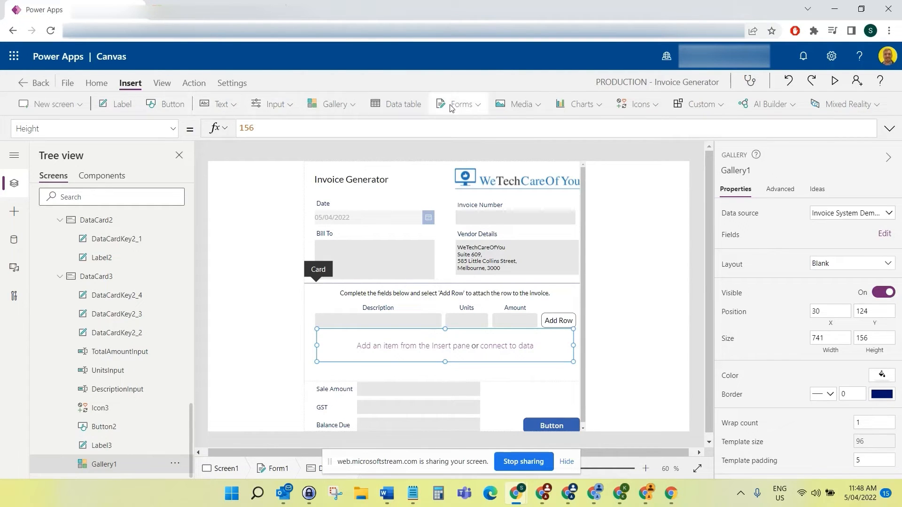
- Insert a Trash icon into Gallery1's row template, shrink it to about 35 high and place it below the Add Row button
{"action": "left_click", "coordinate": [636, 104]}
{"action": "scroll", "coordinate": [670, 181], "scroll_direction": "down", "scroll_amount": 5}
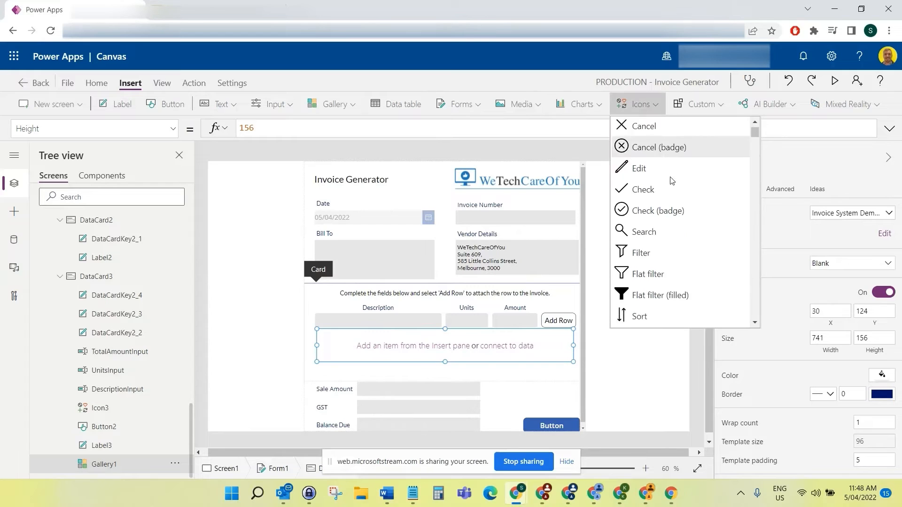
{"action": "left_click", "coordinate": [441, 358]}
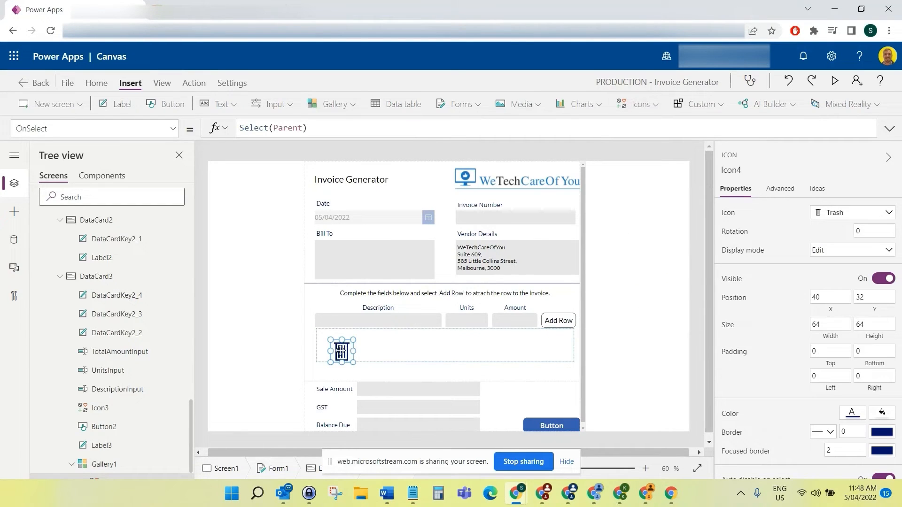
{"action": "left_click_drag", "start_coordinate": [342, 350], "coordinate": [554, 340]}
- Set the Trash icon's color in the gallery row to the standard red, RGBA(255, 0, 0, 1)
{"action": "scroll", "coordinate": [851, 337], "scroll_direction": "down", "scroll_amount": 1}
{"action": "left_click", "coordinate": [878, 358]}
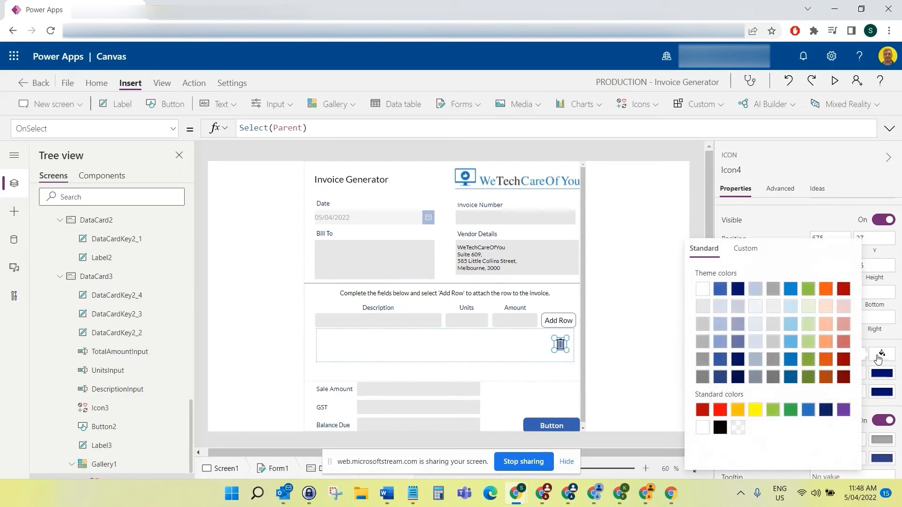
{"action": "left_click", "coordinate": [875, 360]}
{"action": "left_click", "coordinate": [853, 356]}
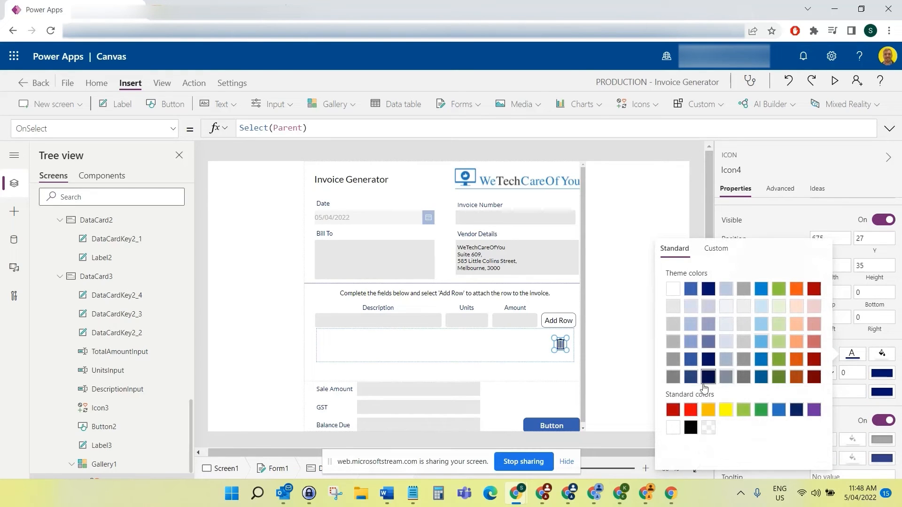
{"action": "left_click", "coordinate": [691, 410]}
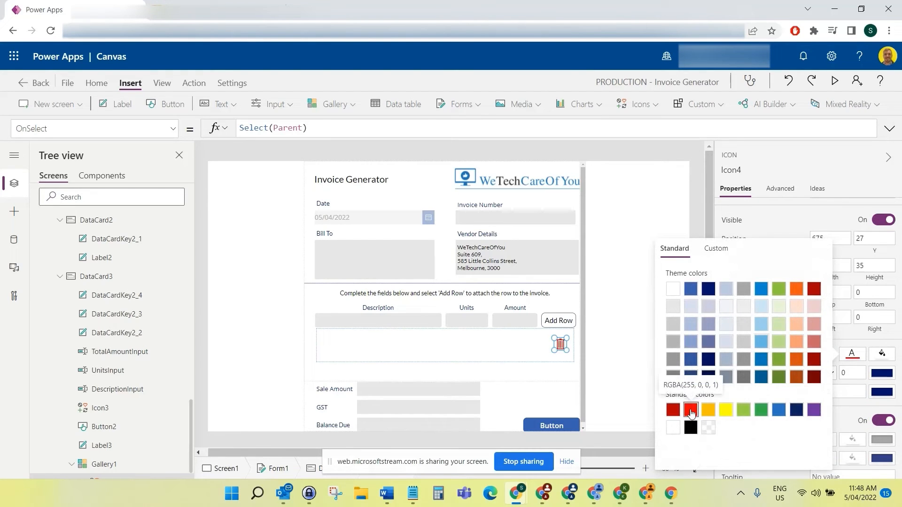
{"action": "left_click", "coordinate": [852, 408]}
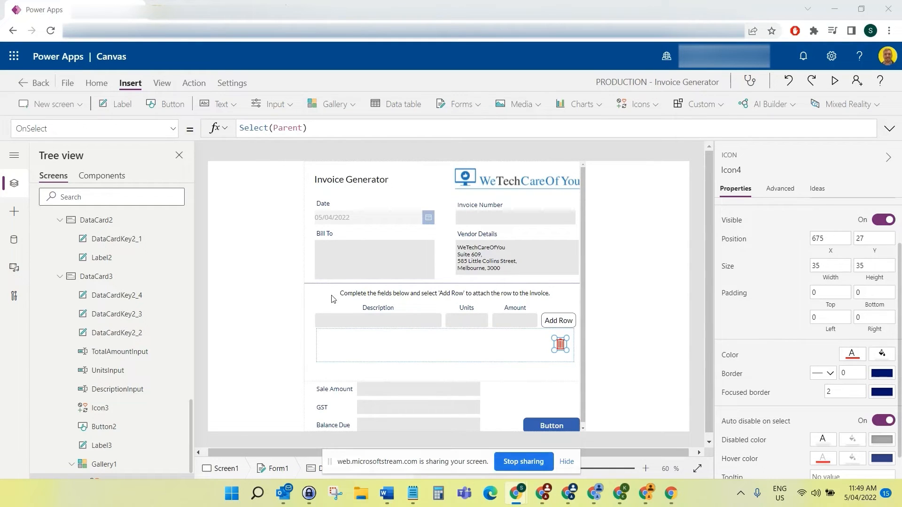
- Copy the card's horizontal line into Gallery1's row template and place it along the row's lower edge at Y about 87
{"action": "left_click", "coordinate": [314, 288]}
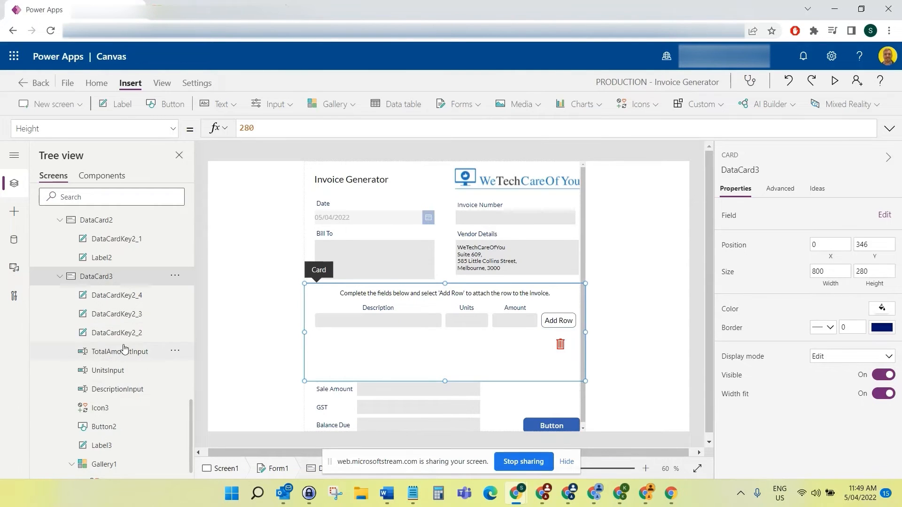
{"action": "scroll", "coordinate": [121, 350], "scroll_direction": "up", "scroll_amount": 5}
{"action": "scroll", "coordinate": [123, 404], "scroll_direction": "up", "scroll_amount": 7}
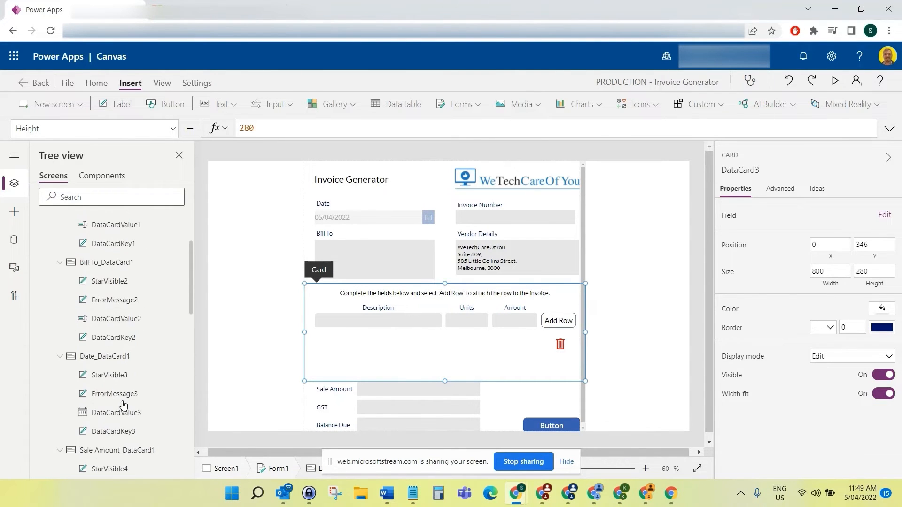
{"action": "scroll", "coordinate": [123, 405], "scroll_direction": "down", "scroll_amount": 8}
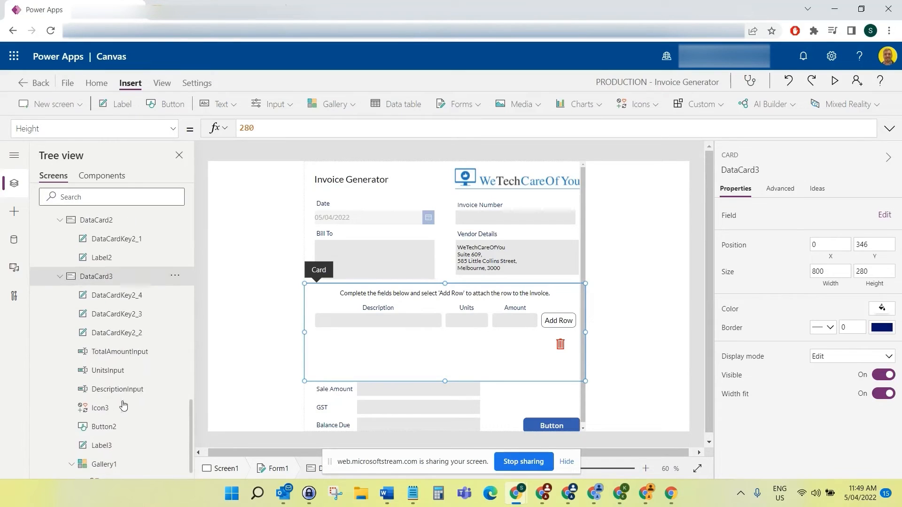
{"action": "left_click", "coordinate": [101, 407]}
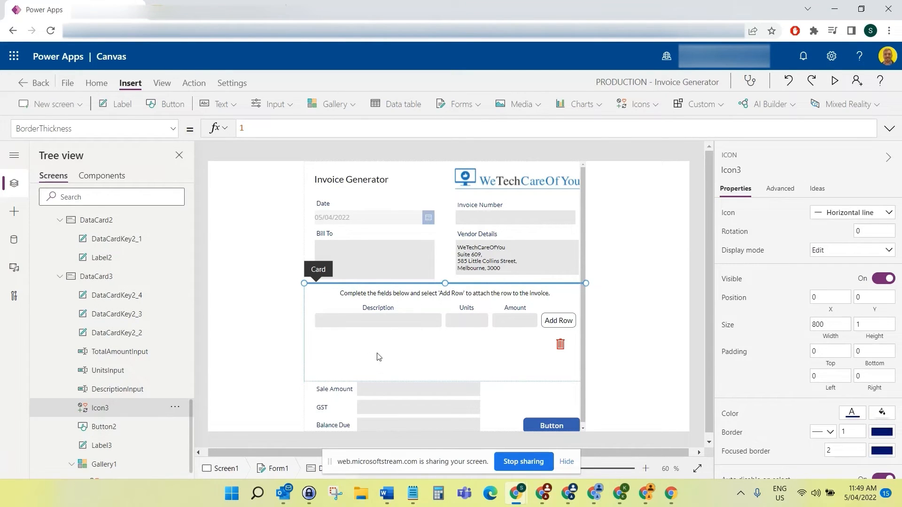
{"action": "left_click", "coordinate": [105, 464]}
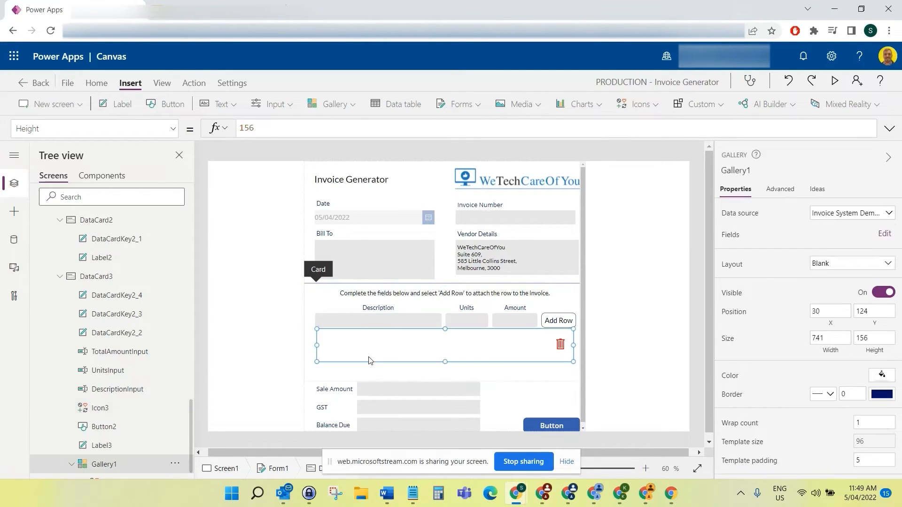
{"action": "left_click", "coordinate": [390, 347]}
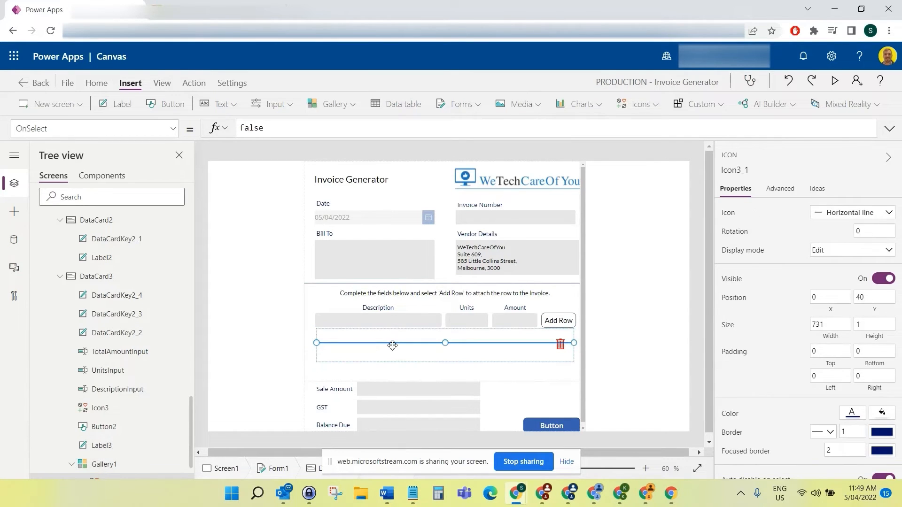
{"action": "left_click_drag", "start_coordinate": [393, 345], "coordinate": [392, 365]}
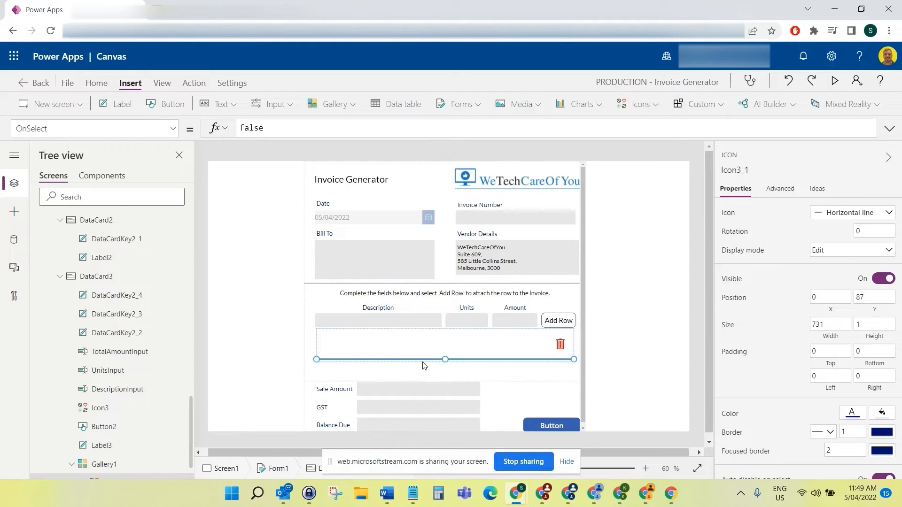
- Insert a text label into Gallery1's row template and place it just left of the Trash icon, at about X 491, Y 24
{"action": "left_click", "coordinate": [572, 354]}
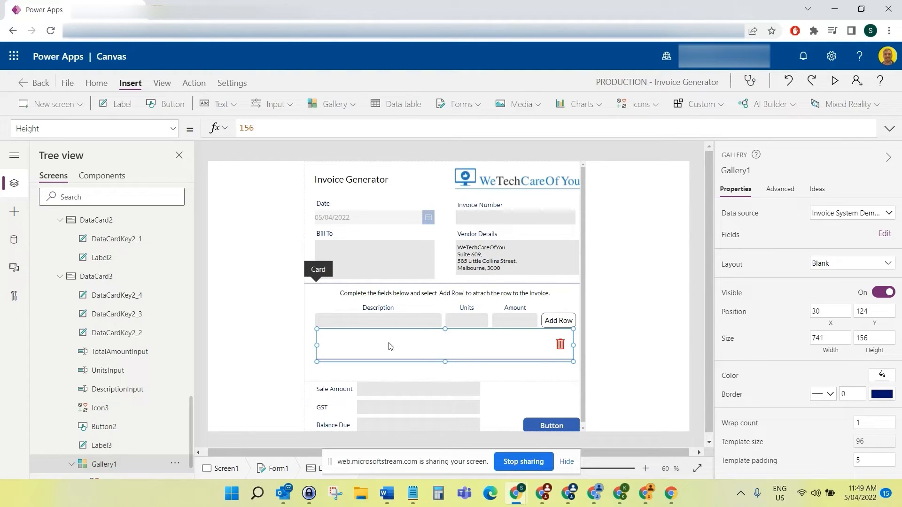
{"action": "scroll", "coordinate": [99, 365], "scroll_direction": "down", "scroll_amount": 2}
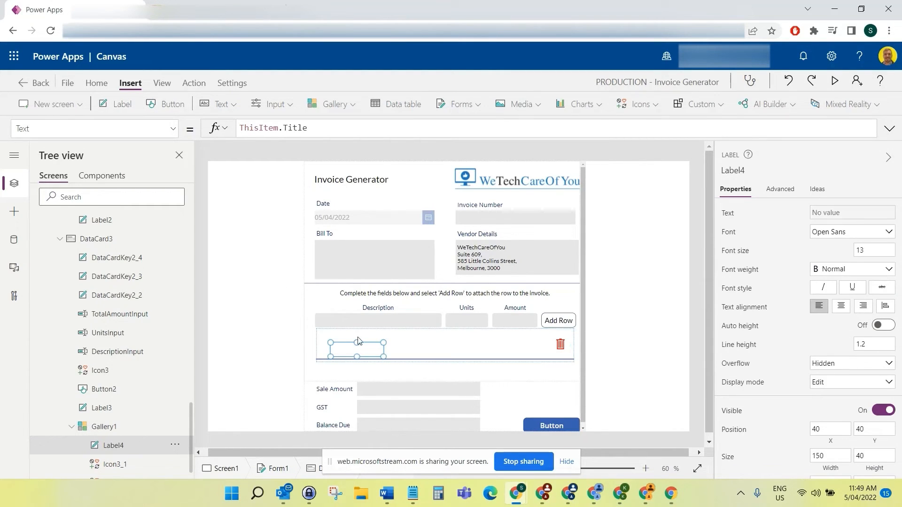
{"action": "left_click_drag", "start_coordinate": [347, 348], "coordinate": [342, 342]}
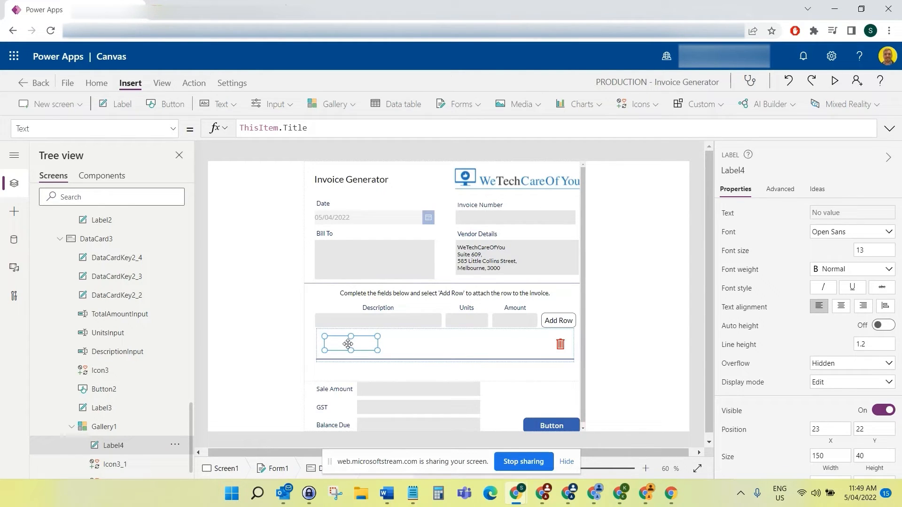
{"action": "left_click_drag", "start_coordinate": [344, 345], "coordinate": [509, 345]}
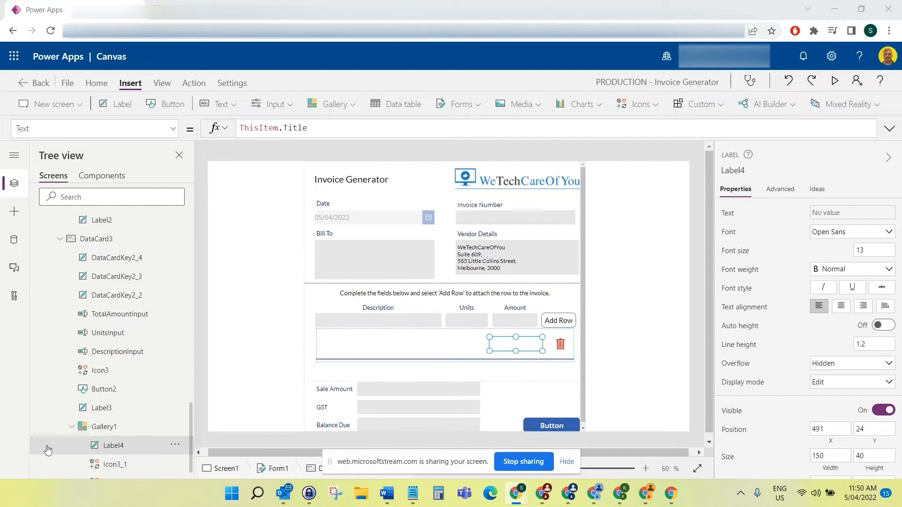
- Replace Gallery1's Items formula with InvoiceRowsCollection
{"action": "left_click", "coordinate": [75, 428]}
{"action": "left_click", "coordinate": [156, 134]}
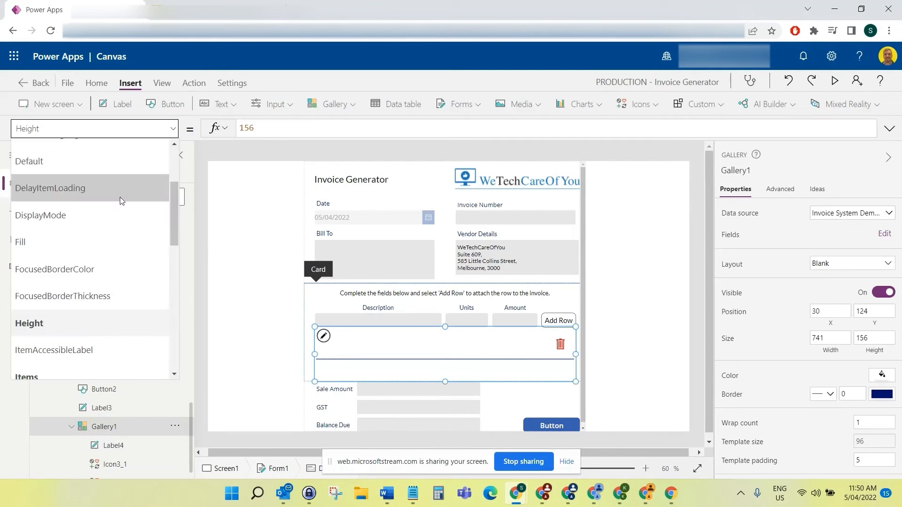
{"action": "left_click", "coordinate": [78, 374]}
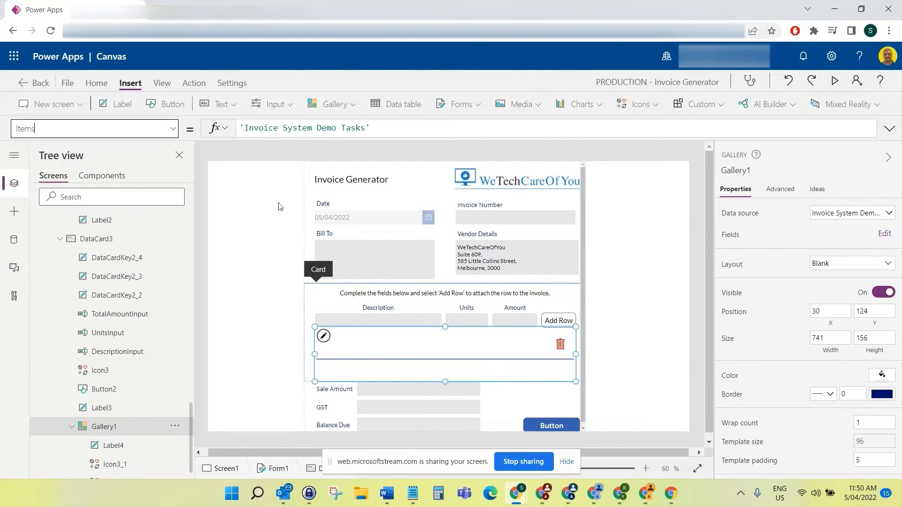
{"action": "left_click", "coordinate": [390, 128]}
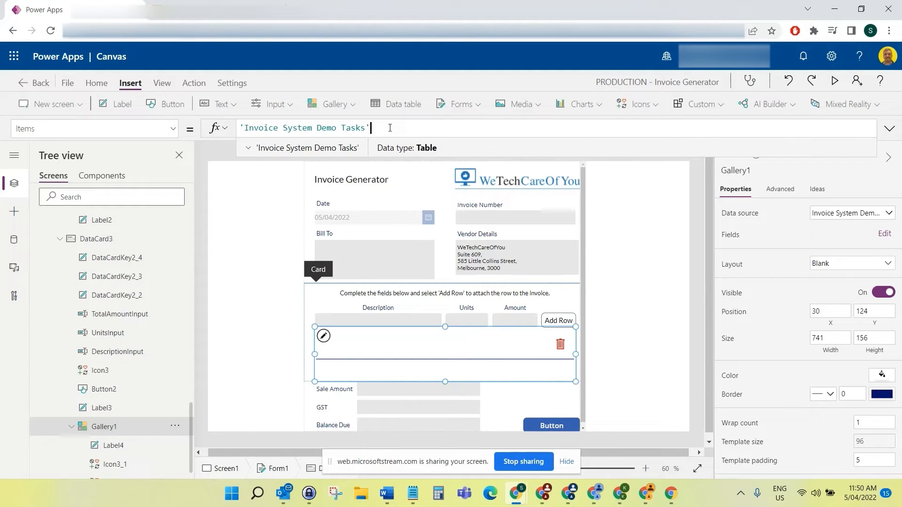
{"action": "key", "text": "ctrl+a"}
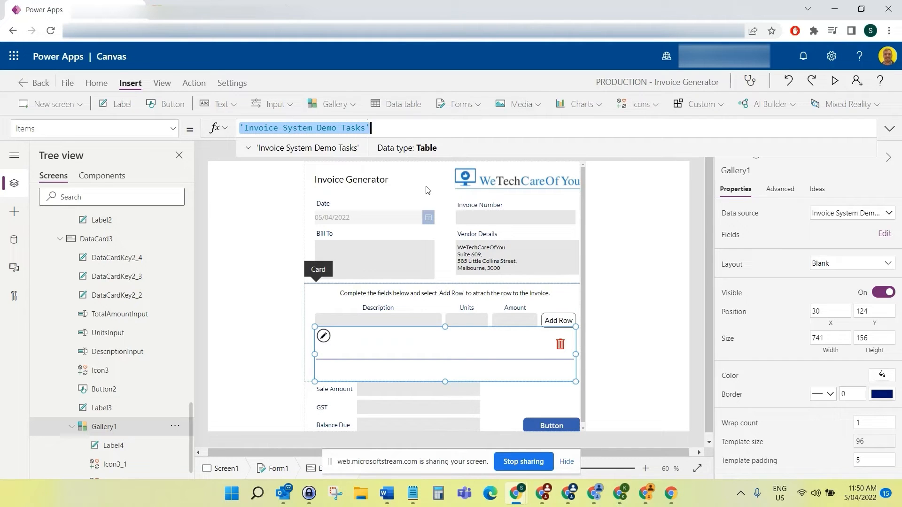
{"action": "type", "text": "I"}
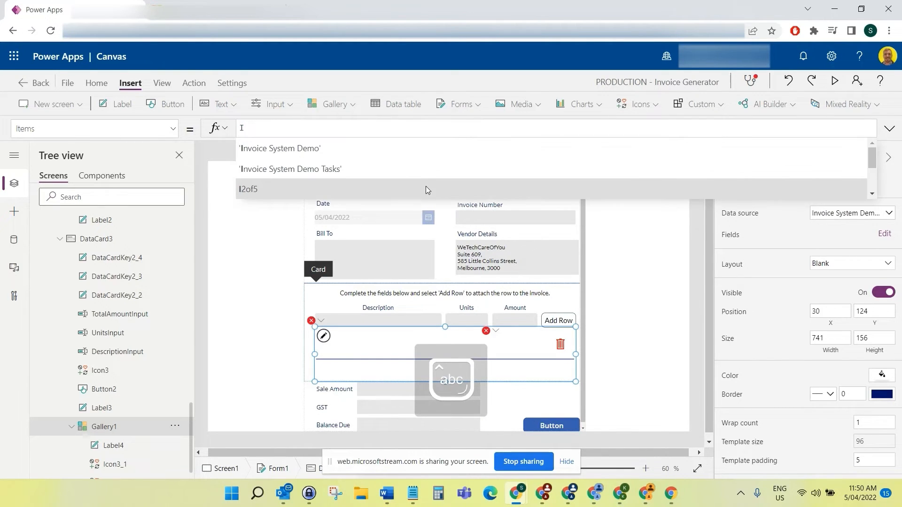
{"action": "type", "text": "nvic"}
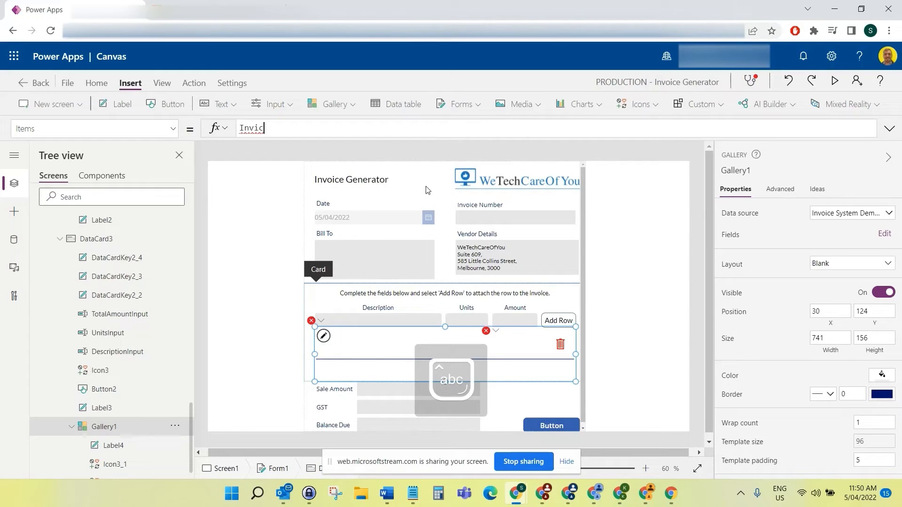
{"action": "key", "text": "BackSpace"}
{"action": "key", "text": "BackSpace"}
{"action": "type", "text": "oice"}
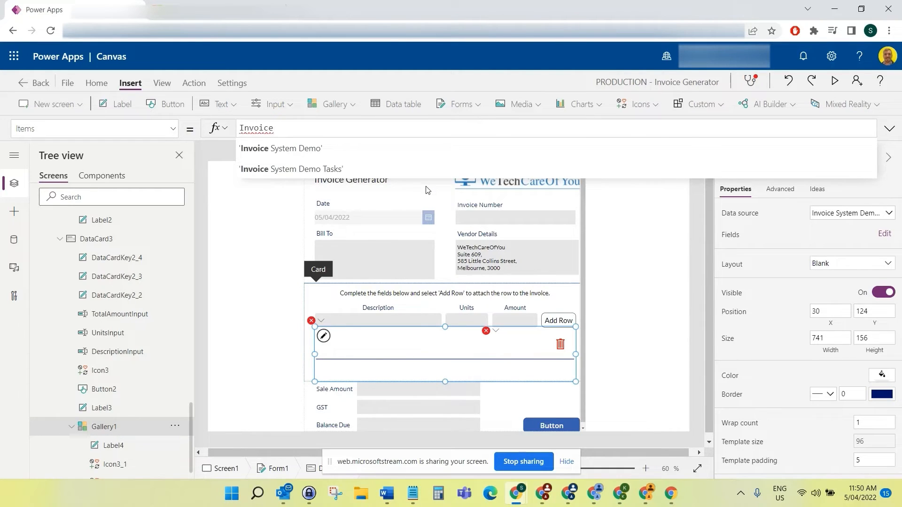
{"action": "type", "text": "RowsC"}
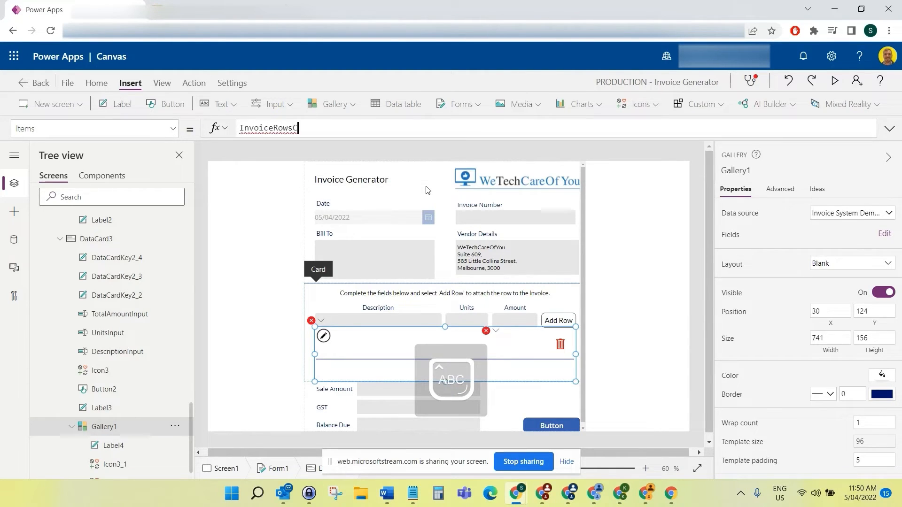
{"action": "type", "text": "ollection"}
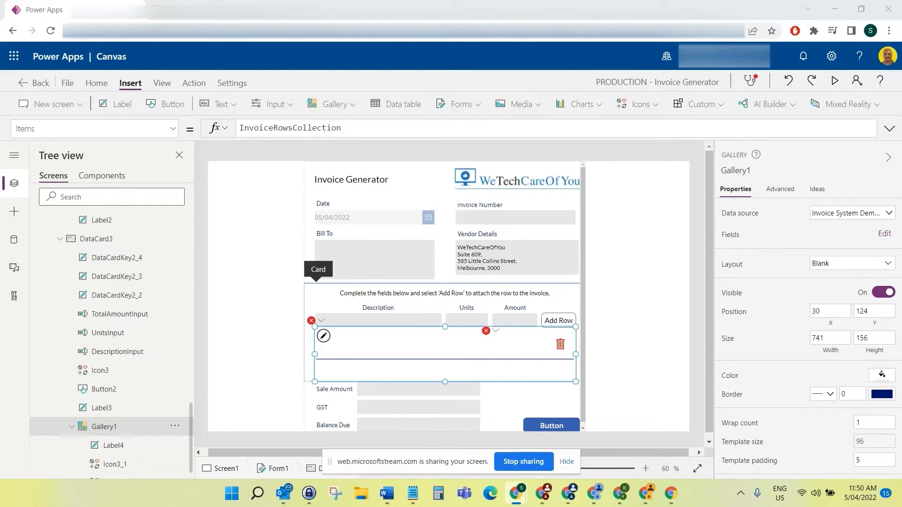
- Replace the Add Row button's OnSelect formula with the copied code that collects the inputs into InvoiceRowsCollection, updates VarTotalValue and VarGST, and resets the inputs
{"action": "left_click", "coordinate": [552, 321]}
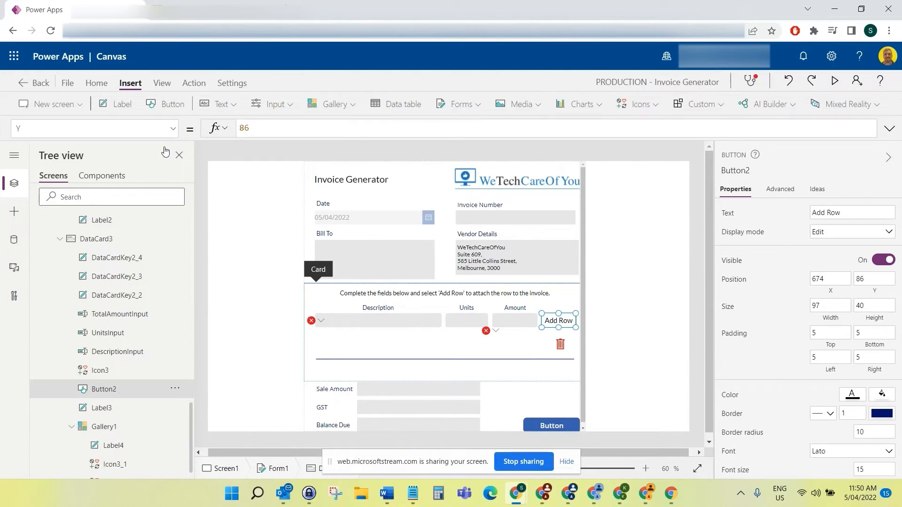
{"action": "left_click", "coordinate": [172, 129]}
{"action": "scroll", "coordinate": [100, 257], "scroll_direction": "up", "scroll_amount": 10}
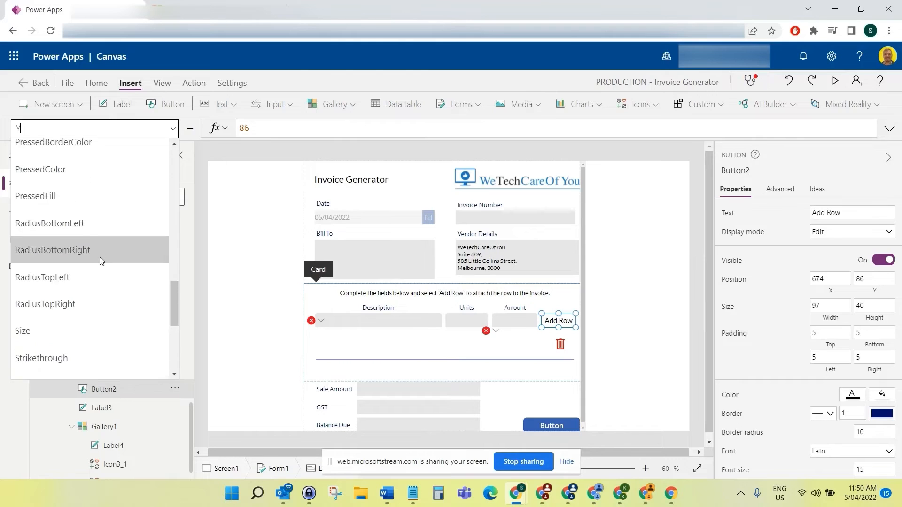
{"action": "left_click", "coordinate": [96, 242]}
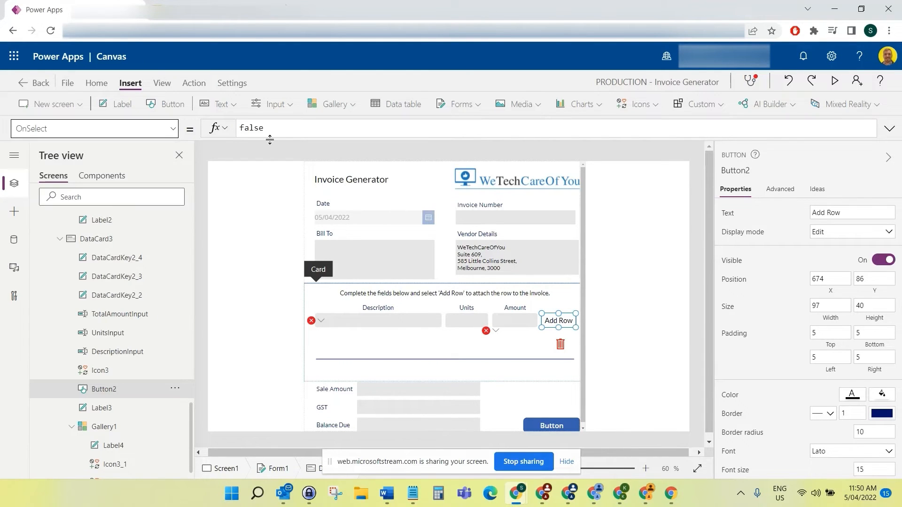
{"action": "left_click", "coordinate": [338, 129]}
{"action": "key", "text": "ctrl+a"}
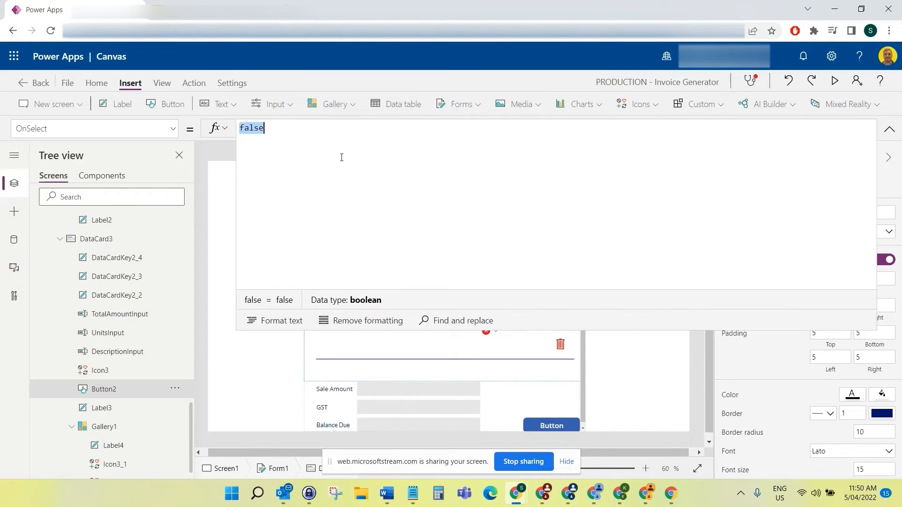
{"action": "key", "text": "ctrl+v"}
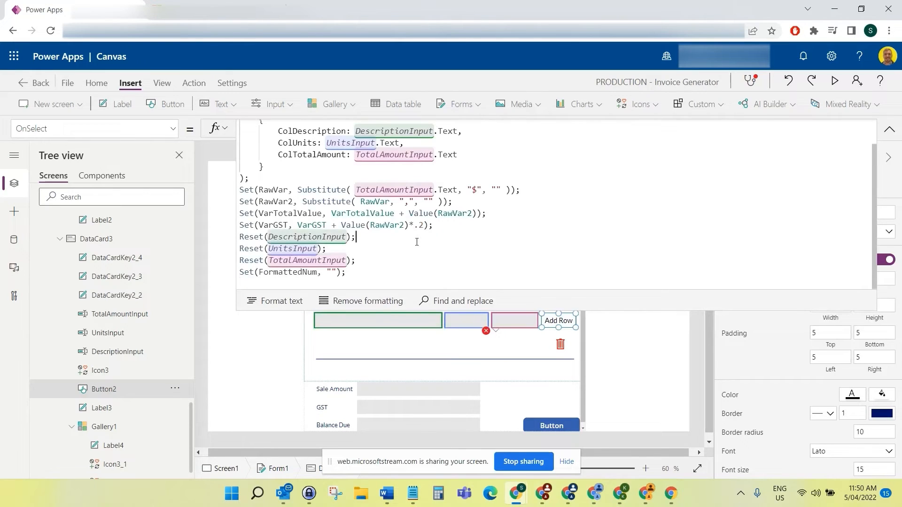
- Review the Collect block of the OnSelect formula and highlight the four Set lines from RawVar to VarGST
{"action": "left_click", "coordinate": [418, 148]}
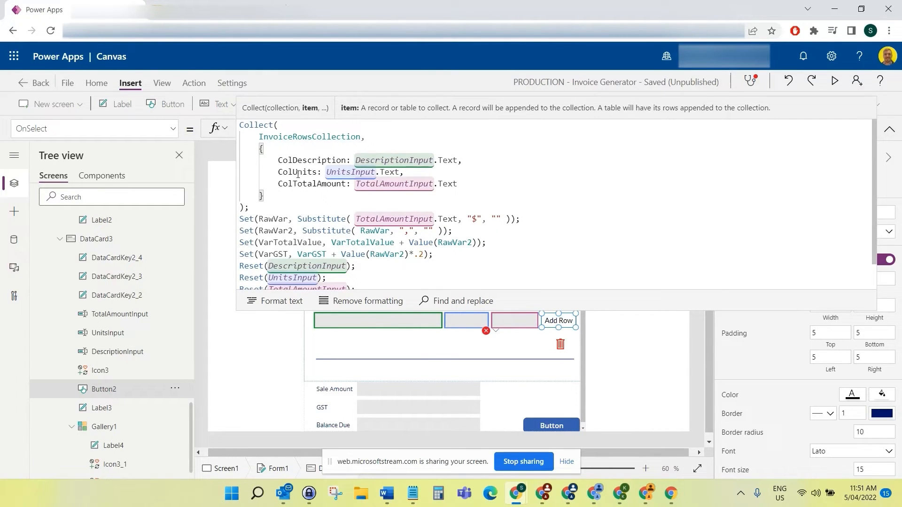
{"action": "scroll", "coordinate": [298, 174], "scroll_direction": "down", "scroll_amount": 1}
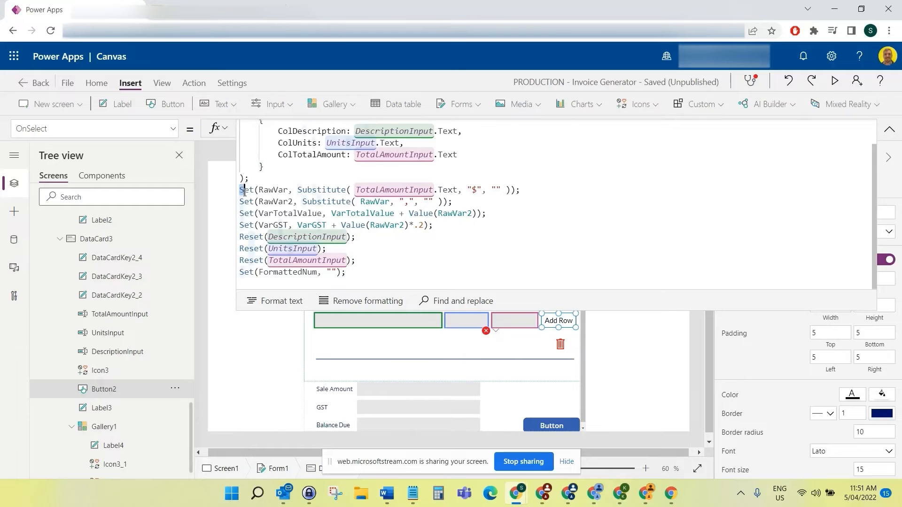
{"action": "left_click_drag", "start_coordinate": [239, 190], "coordinate": [432, 226]}
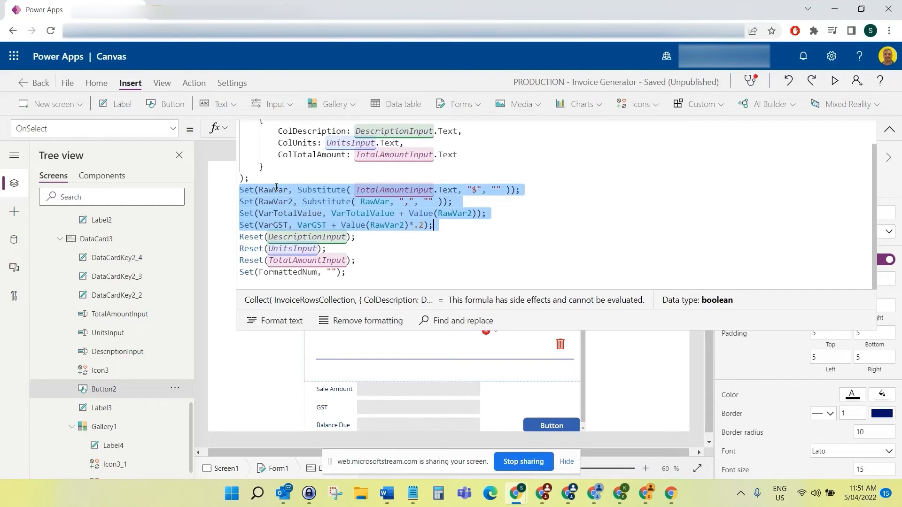
- Examine how the Set lines strip the dollar sign and comma from the amount and add its value to VarTotalValue
{"action": "left_click", "coordinate": [259, 190]}
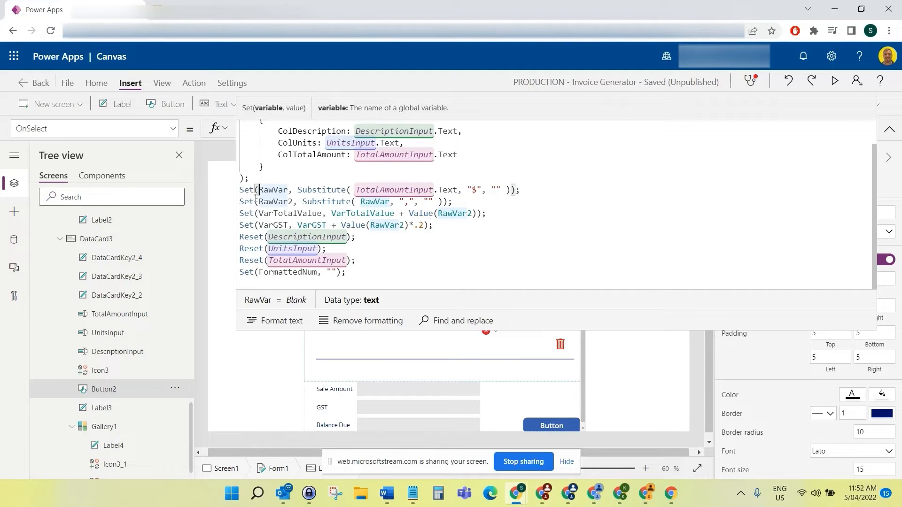
{"action": "left_click", "coordinate": [406, 201]}
{"action": "type", "text": ","}
{"action": "left_click_drag", "start_coordinate": [261, 214], "coordinate": [346, 214]}
{"action": "key", "text": "Right"}
{"action": "key", "text": "Right"}
{"action": "key", "text": "Right"}
{"action": "key", "text": "Right"}
{"action": "key", "text": "Right"}
{"action": "key", "text": "Right"}
{"action": "key", "text": "Right"}
{"action": "key", "text": "Right"}
{"action": "key", "text": "Right"}
{"action": "key", "text": "Right"}
{"action": "key", "text": "Right"}
{"action": "key", "text": "Right"}
{"action": "key", "text": "Right"}
{"action": "key", "text": "Right"}
{"action": "key", "text": "Right"}
{"action": "key", "text": "Right"}
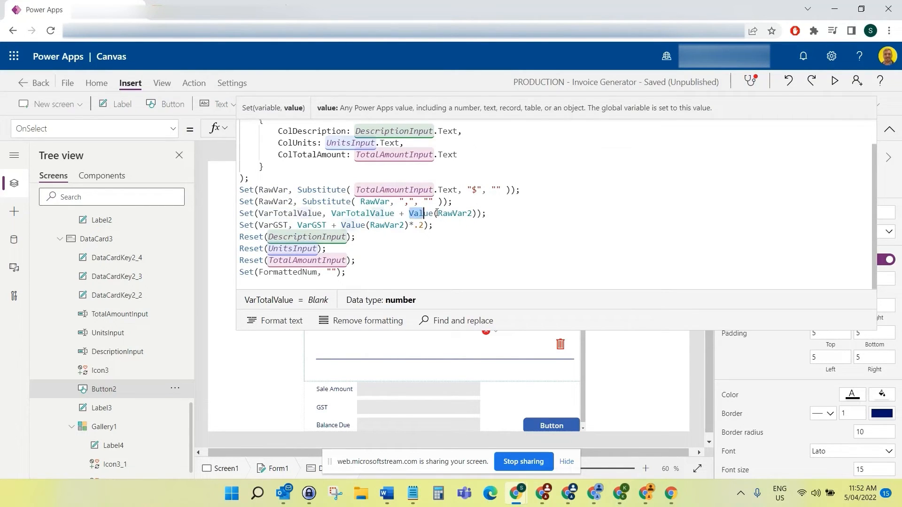
{"action": "double_click", "coordinate": [332, 213]}
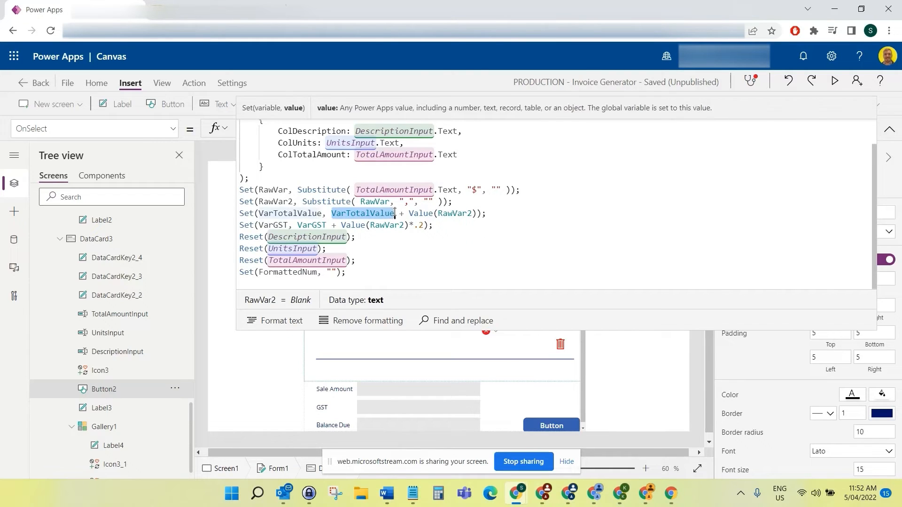
- Review the Set and Reset lines of the Add Row button's OnSelect formula and collapse the expanded formula
{"action": "key", "text": "Right"}
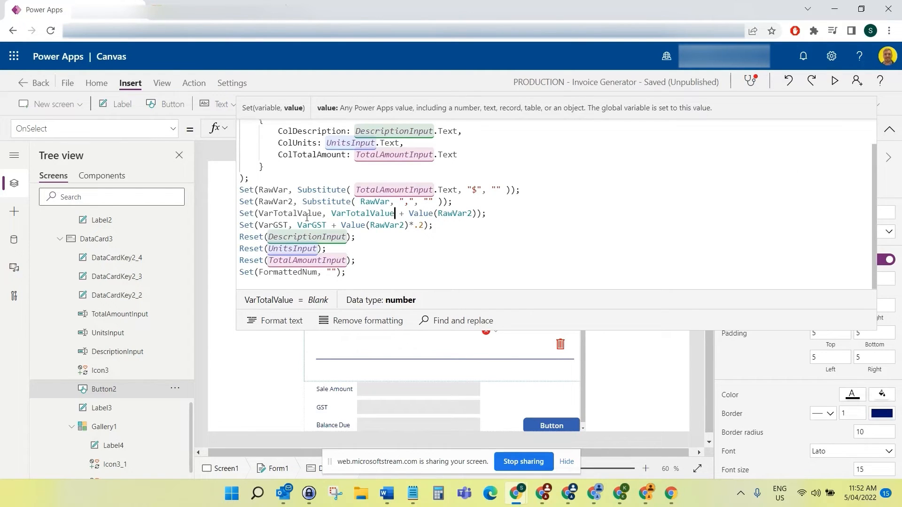
{"action": "left_click_drag", "start_coordinate": [346, 275], "coordinate": [241, 188]}
{"action": "left_click", "coordinate": [247, 189]}
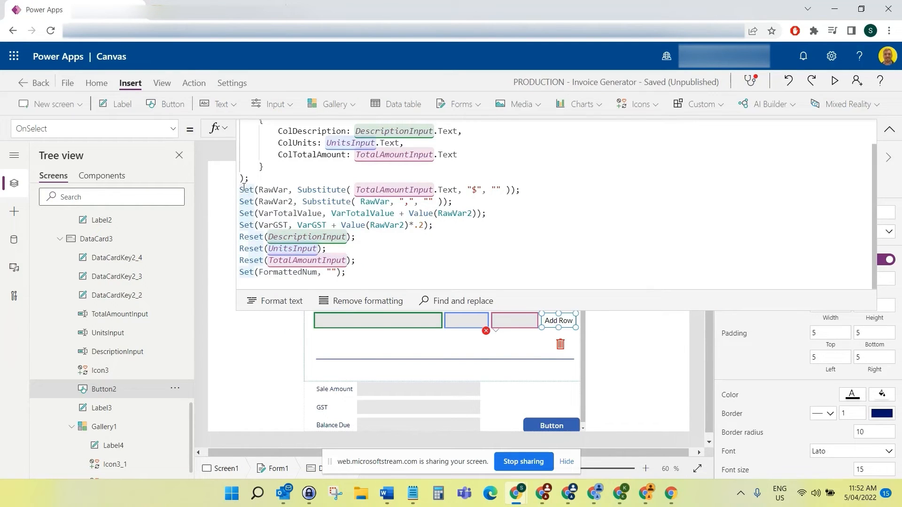
{"action": "left_click", "coordinate": [377, 267]}
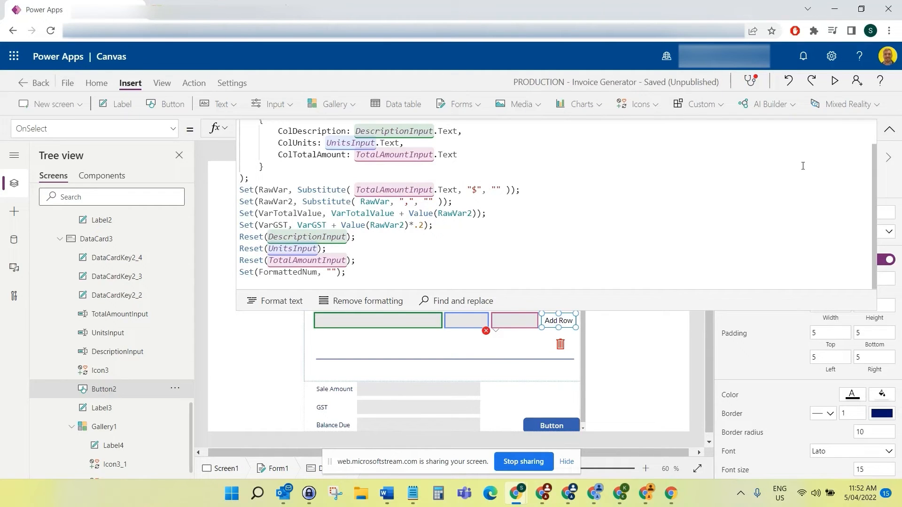
{"action": "left_click", "coordinate": [889, 130]}
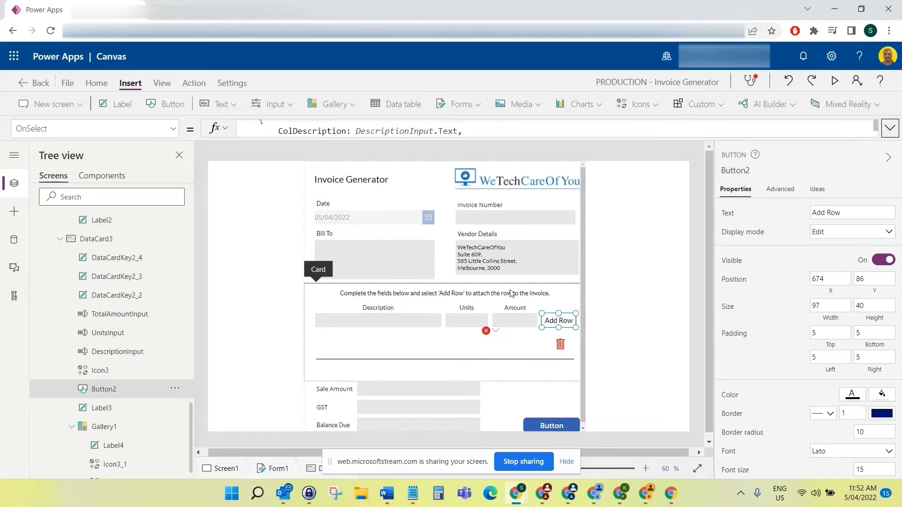
- Check Gallery1's Items formula and open the Text formula of the label flagged with an error in the gallery
{"action": "left_click", "coordinate": [495, 331]}
{"action": "left_click", "coordinate": [522, 347]}
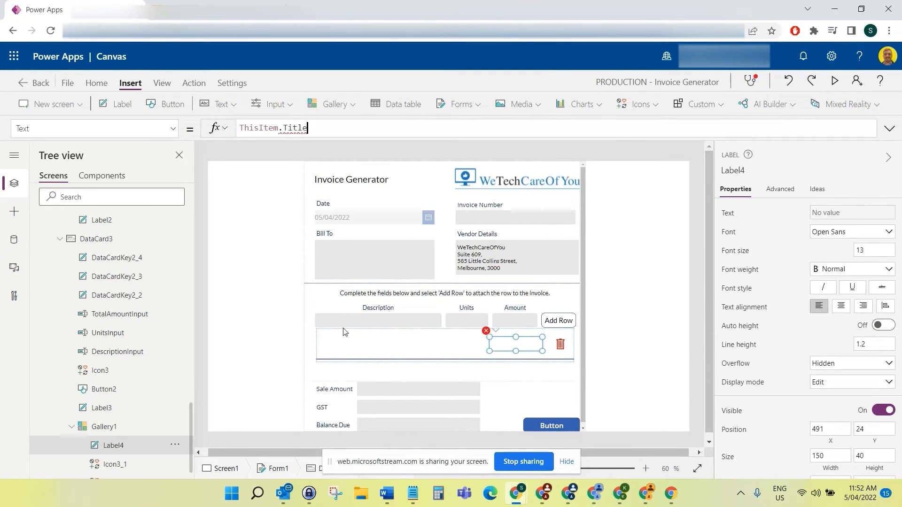
{"action": "left_click", "coordinate": [104, 427]}
{"action": "double_click", "coordinate": [302, 129]}
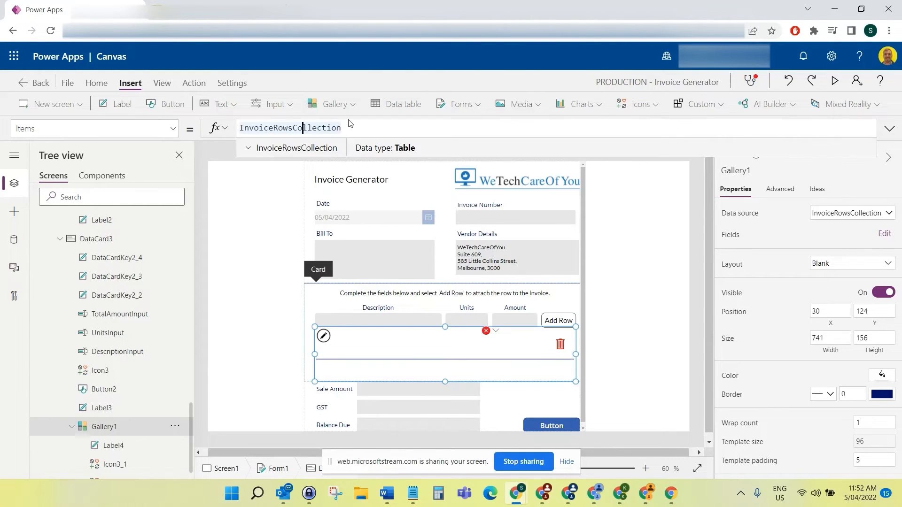
{"action": "left_click", "coordinate": [496, 332]}
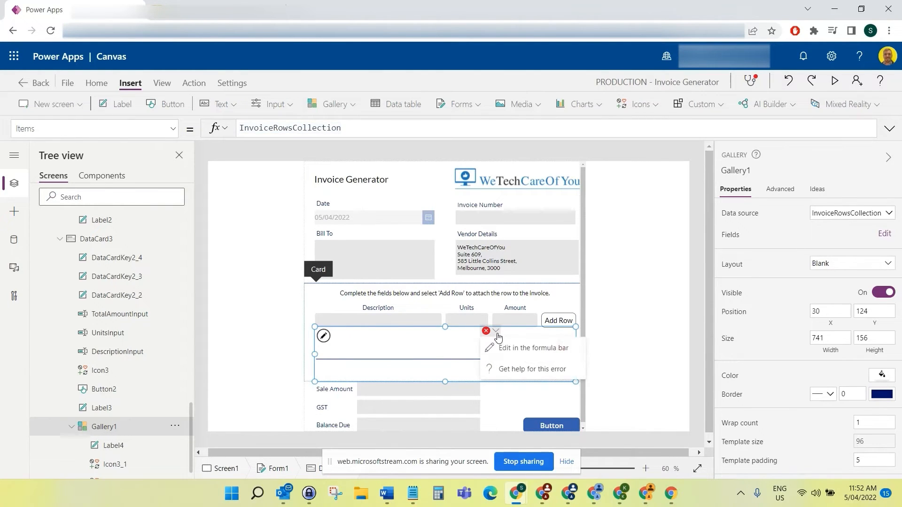
{"action": "left_click", "coordinate": [533, 348]}
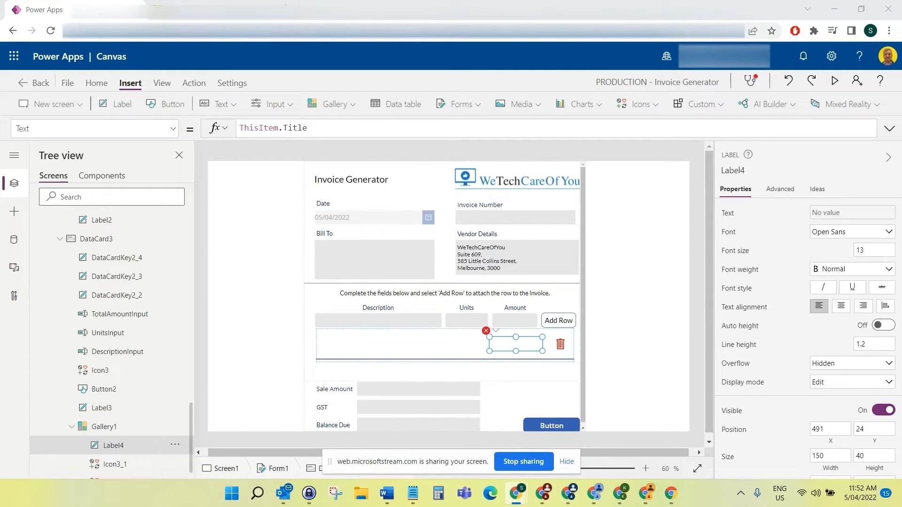
- Set the Text formula of the gallery's amount label to ThisItem.ColTotalAmount
{"action": "left_click", "coordinate": [486, 331]}
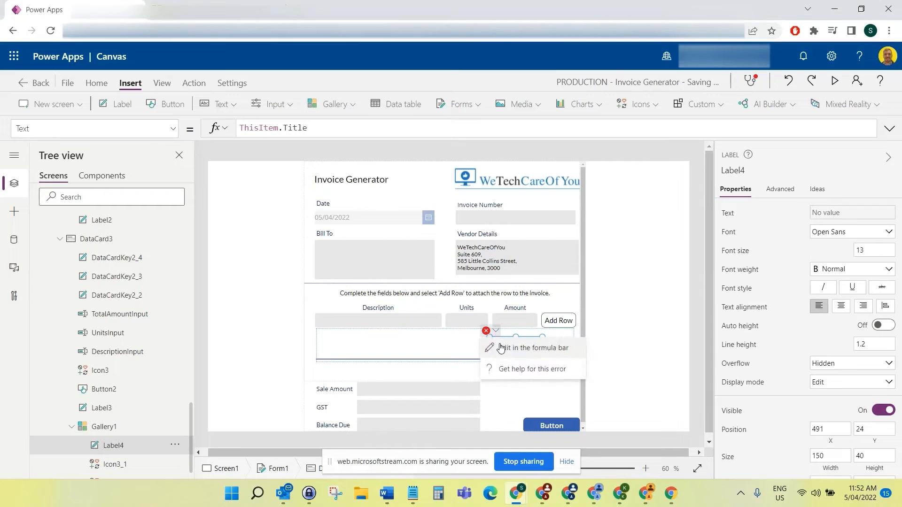
{"action": "left_click", "coordinate": [505, 344]}
{"action": "key", "text": "BackSpace"}
{"action": "key", "text": "BackSpace"}
{"action": "key", "text": "BackSpace"}
{"action": "key", "text": "BackSpace"}
{"action": "key", "text": "BackSpace"}
{"action": "key", "text": "BackSpace"}
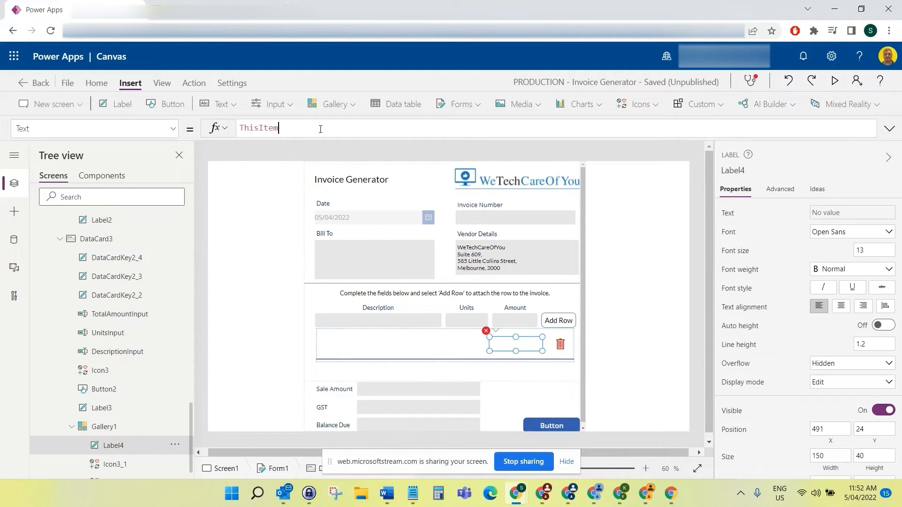
{"action": "type", "text": "."}
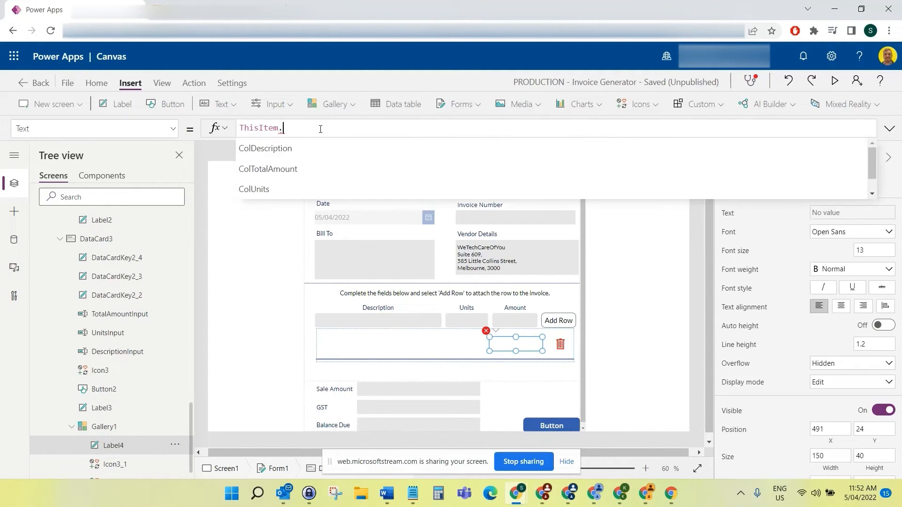
{"action": "key", "text": "Down"}
{"action": "key", "text": "Tab"}
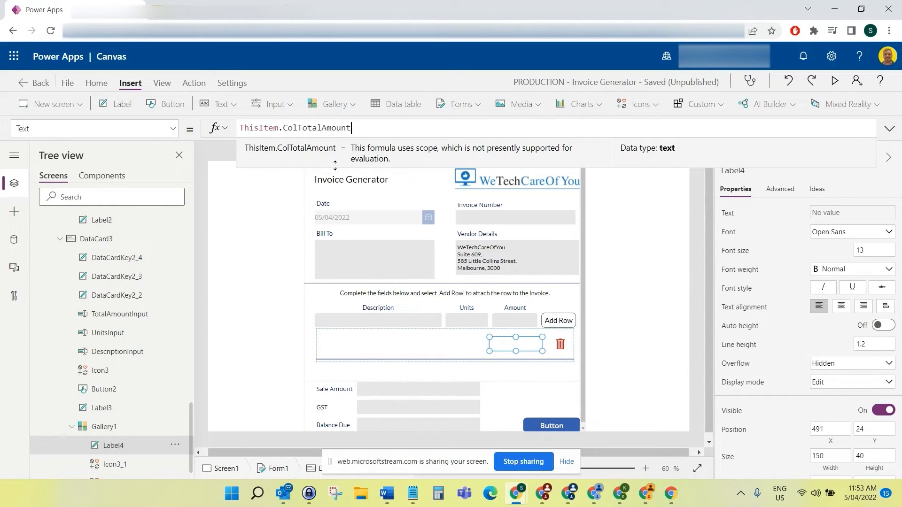
- Duplicate the amount label twice in the gallery, placing one copy under Units and the other under Description, about 331 wide
{"action": "left_click", "coordinate": [525, 344]}
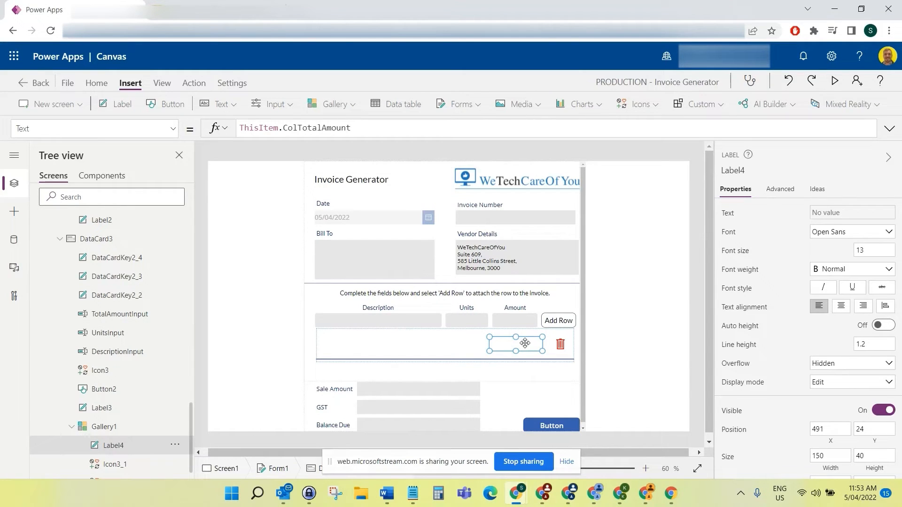
{"action": "key", "text": "ctrl+c"}
{"action": "key", "text": "ctrl+v"}
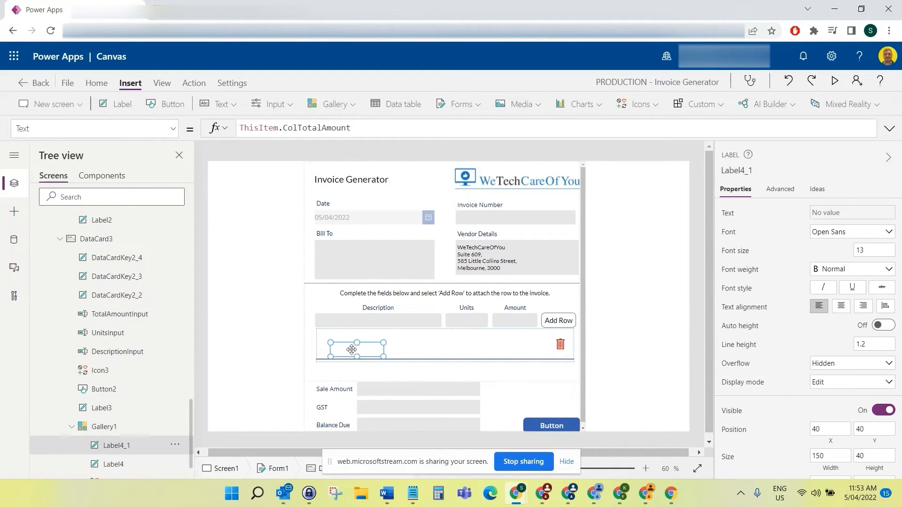
{"action": "left_click_drag", "start_coordinate": [357, 345], "coordinate": [467, 340]}
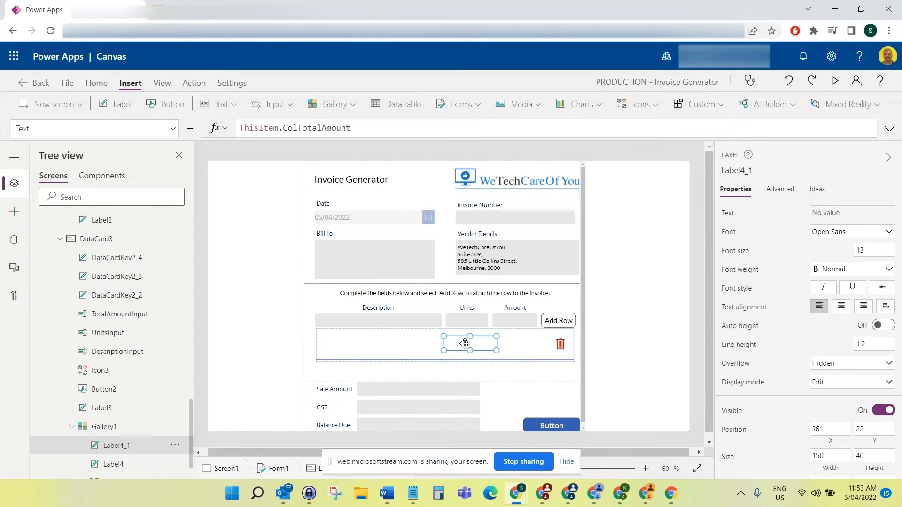
{"action": "key", "text": "ctrl+v"}
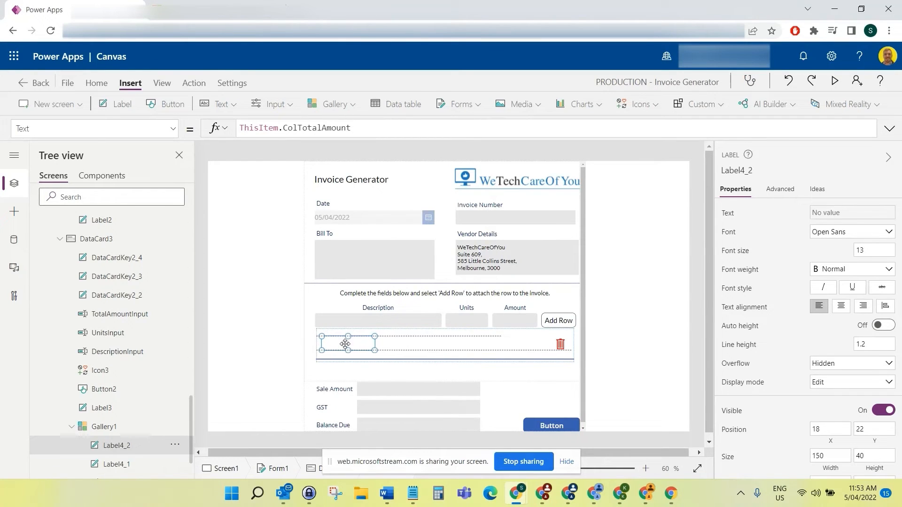
{"action": "left_click_drag", "start_coordinate": [374, 350], "coordinate": [438, 350]}
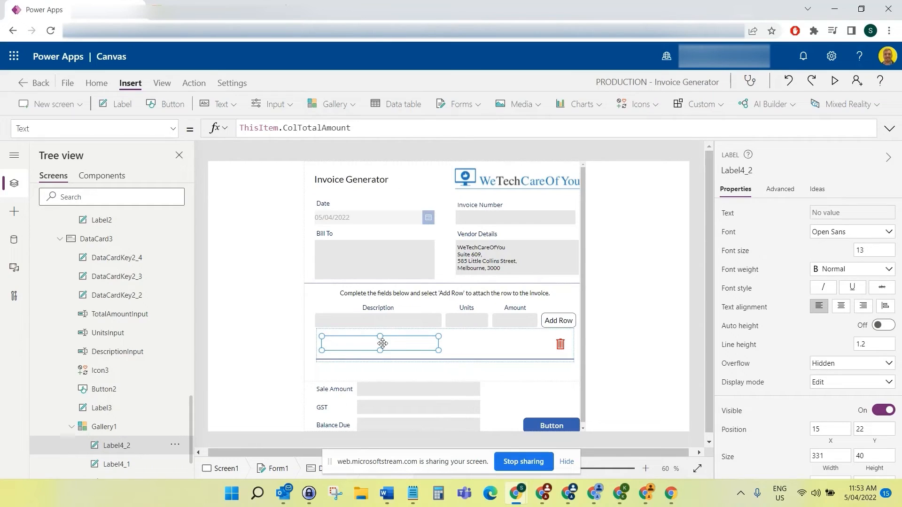
- Set the Text formula of the label under Description to ThisItem.ColDescription
{"action": "left_click", "coordinate": [376, 128]}
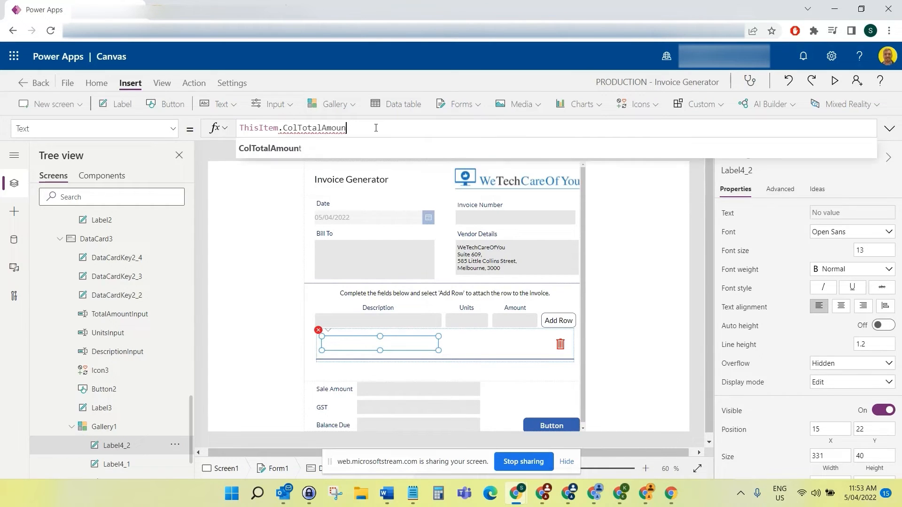
{"action": "key", "text": "BackSpace"}
{"action": "key", "text": "BackSpace"}
{"action": "key", "text": "BackSpace"}
{"action": "key", "text": "BackSpace"}
{"action": "key", "text": "BackSpace"}
{"action": "key", "text": "BackSpace"}
{"action": "key", "text": "BackSpace"}
{"action": "key", "text": "BackSpace"}
{"action": "key", "text": "BackSpace"}
{"action": "key", "text": "BackSpace"}
{"action": "key", "text": "BackSpace"}
{"action": "key", "text": "BackSpace"}
{"action": "key", "text": "BackSpace"}
{"action": "key", "text": "BackSpace"}
{"action": "key", "text": "BackSpace"}
{"action": "type", "text": "."}
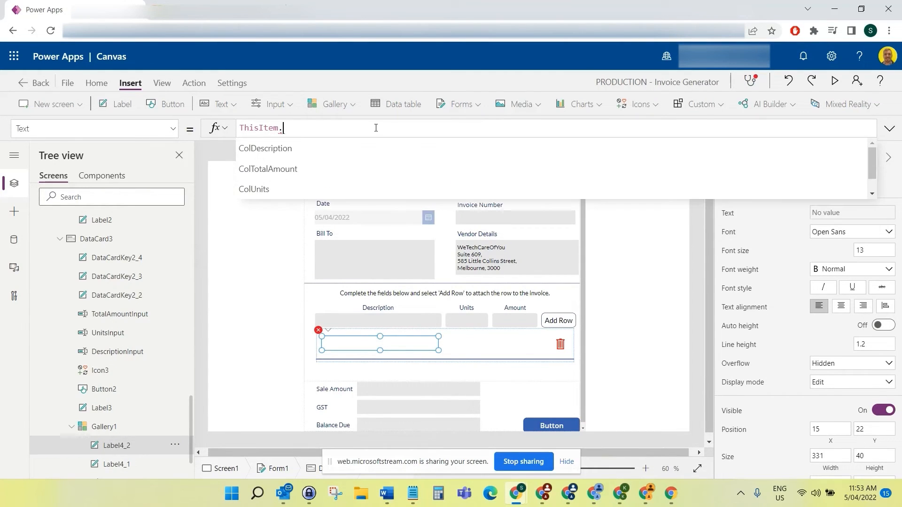
{"action": "left_click", "coordinate": [380, 148]}
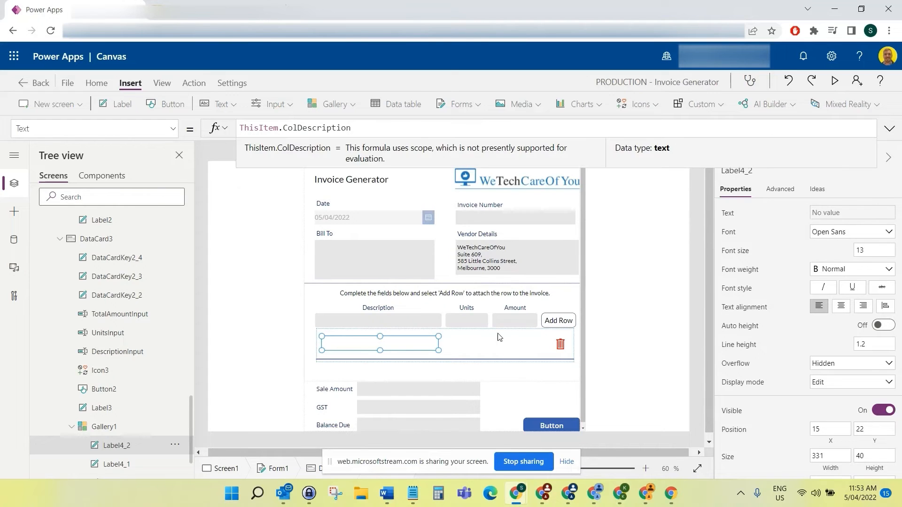
- Set the Text formula of the label under Units to ThisItem.ColUnits
{"action": "left_click", "coordinate": [465, 346]}
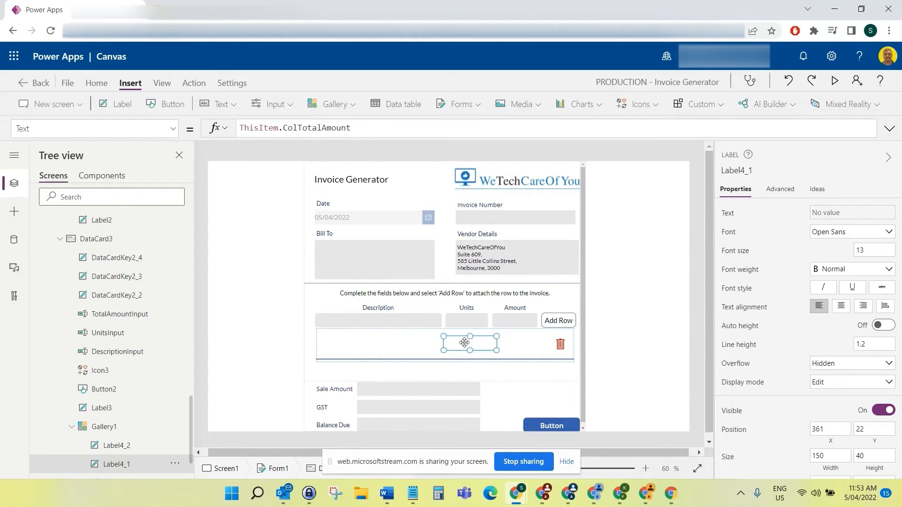
{"action": "left_click", "coordinate": [373, 126]}
{"action": "key", "text": "BackSpace"}
{"action": "key", "text": "BackSpace"}
{"action": "key", "text": "BackSpace"}
{"action": "key", "text": "BackSpace"}
{"action": "key", "text": "BackSpace"}
{"action": "key", "text": "BackSpace"}
{"action": "key", "text": "BackSpace"}
{"action": "key", "text": "BackSpace"}
{"action": "key", "text": "BackSpace"}
{"action": "key", "text": "BackSpace"}
{"action": "key", "text": "BackSpace"}
{"action": "key", "text": "BackSpace"}
{"action": "key", "text": "BackSpace"}
{"action": "key", "text": "BackSpace"}
{"action": "type", "text": "Unit"}
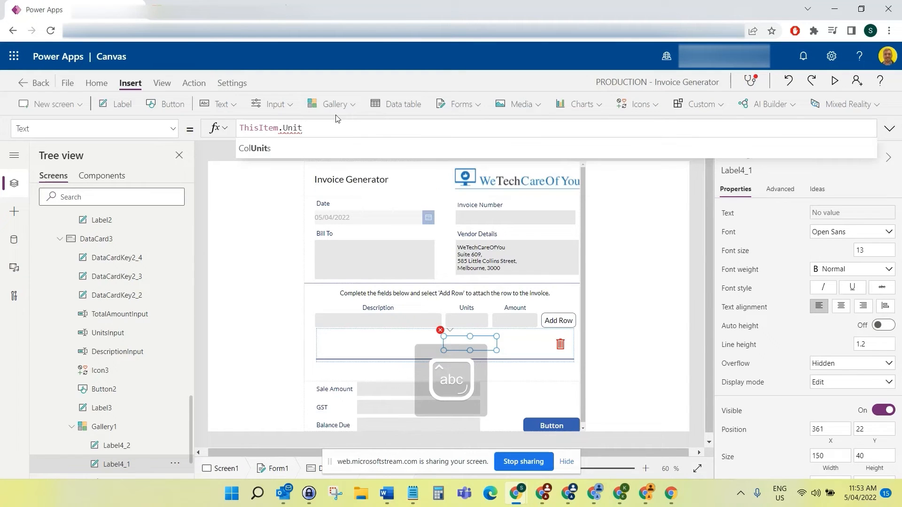
{"action": "left_click", "coordinate": [286, 147]}
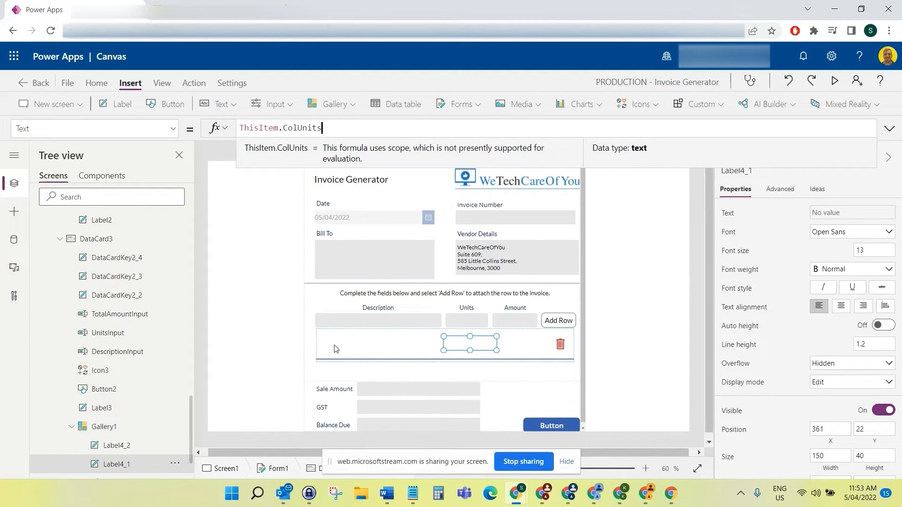
- Align the gallery's row labels with the inputs above them, placing the description label at X 0 with a width of 357
{"action": "left_click", "coordinate": [496, 350]}
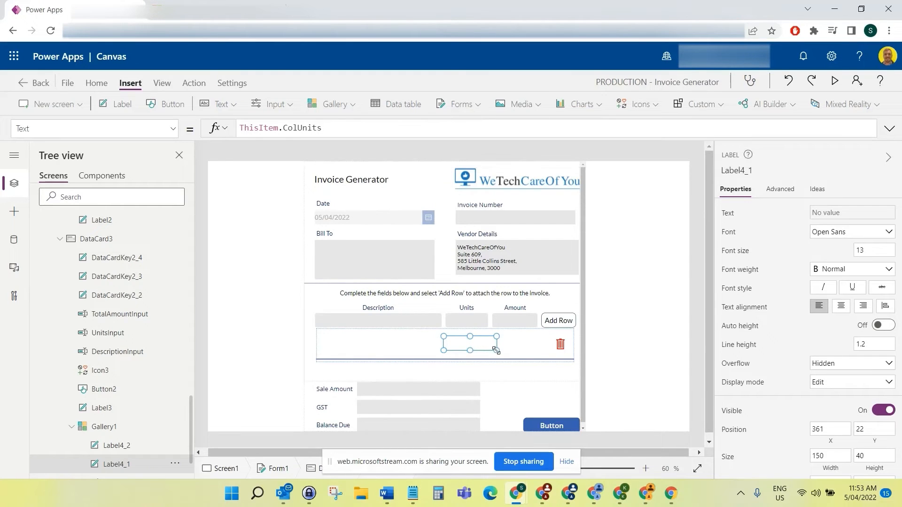
{"action": "left_click_drag", "start_coordinate": [496, 350], "coordinate": [535, 351]}
{"action": "left_click", "coordinate": [509, 343]}
{"action": "left_click", "coordinate": [374, 352]}
{"action": "left_click", "coordinate": [375, 344]}
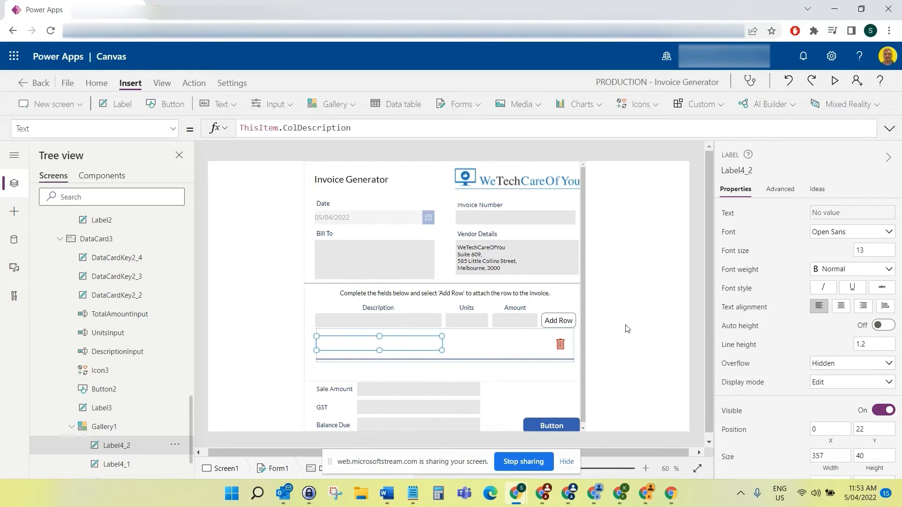
{"action": "left_click", "coordinate": [700, 309]}
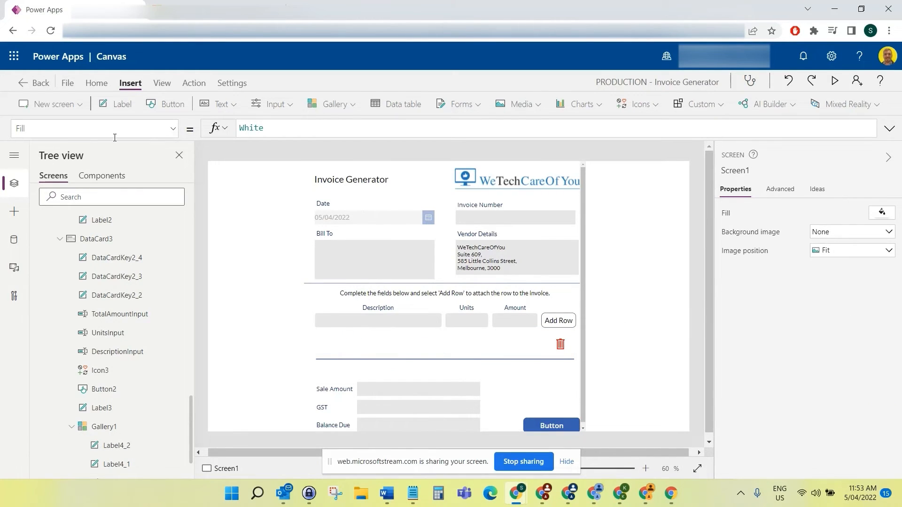
- Save the Invoice Generator app and return to the editor
{"action": "left_click", "coordinate": [68, 82]}
{"action": "left_click", "coordinate": [150, 242]}
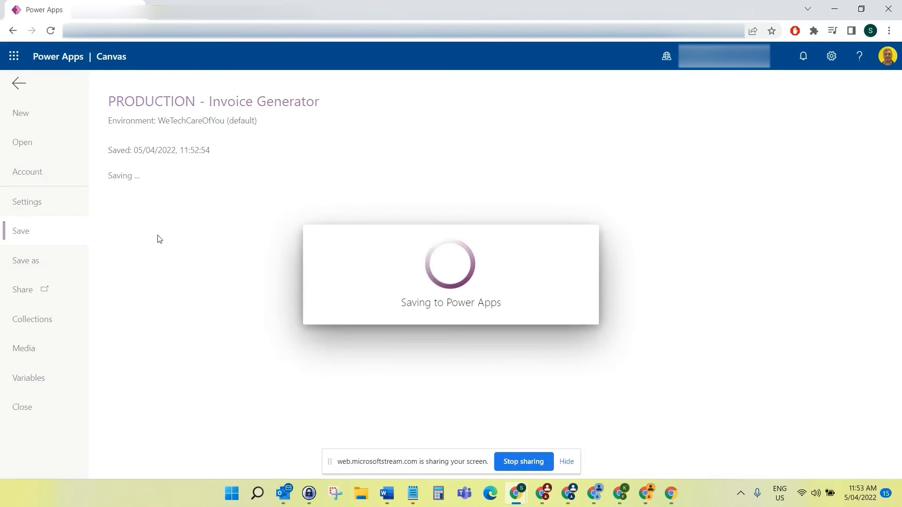
{"action": "left_click", "coordinate": [563, 461]}
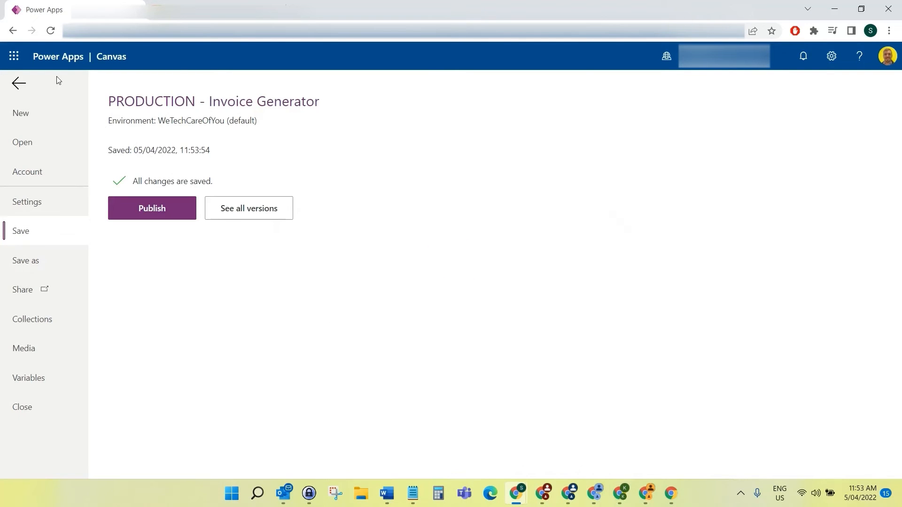
{"action": "left_click", "coordinate": [18, 83]}
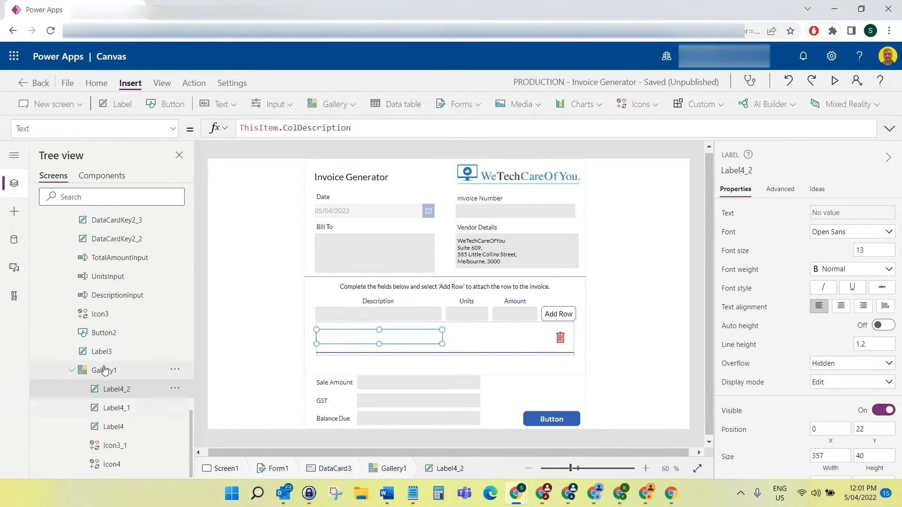
- Select Gallery1, and bring up the Height property of the Bill To text input
{"action": "left_click", "coordinate": [105, 371]}
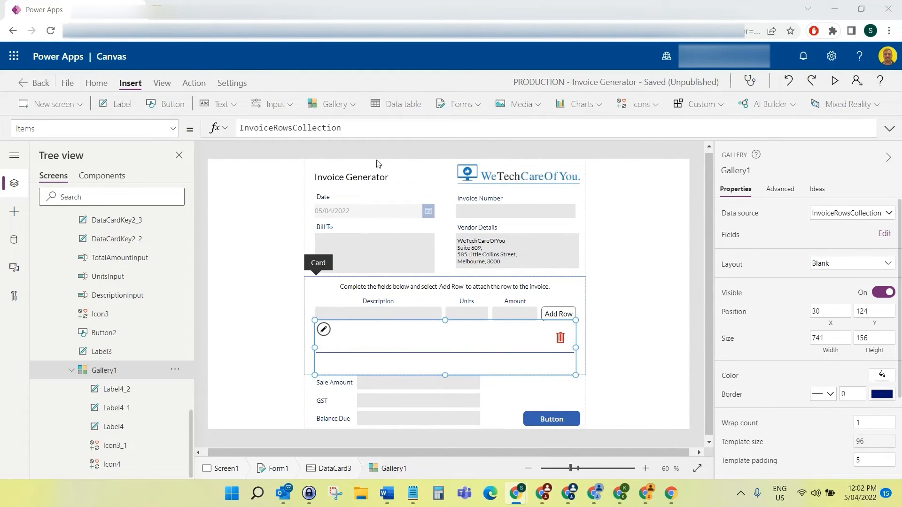
{"action": "left_click", "coordinate": [354, 258]}
{"action": "left_click", "coordinate": [363, 256]}
{"action": "left_click", "coordinate": [173, 128]}
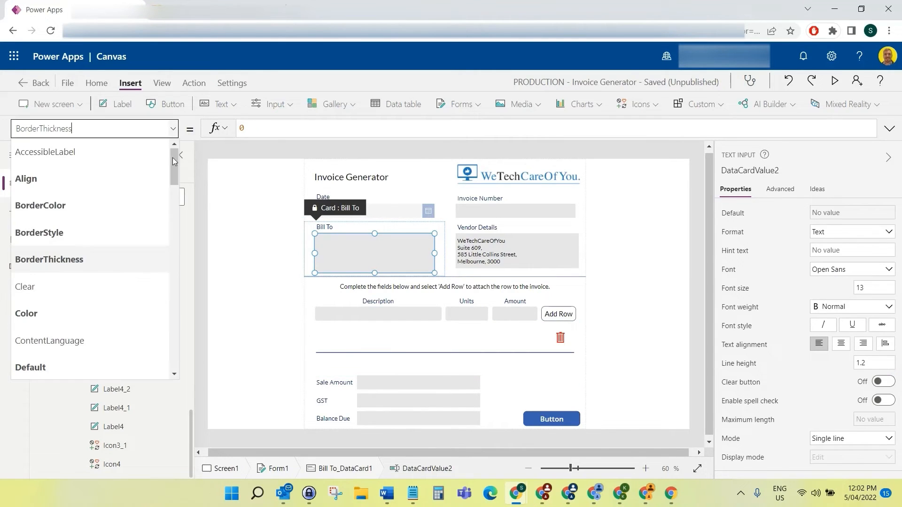
{"action": "scroll", "coordinate": [103, 263], "scroll_direction": "down", "scroll_amount": 3}
{"action": "scroll", "coordinate": [104, 264], "scroll_direction": "down", "scroll_amount": 5}
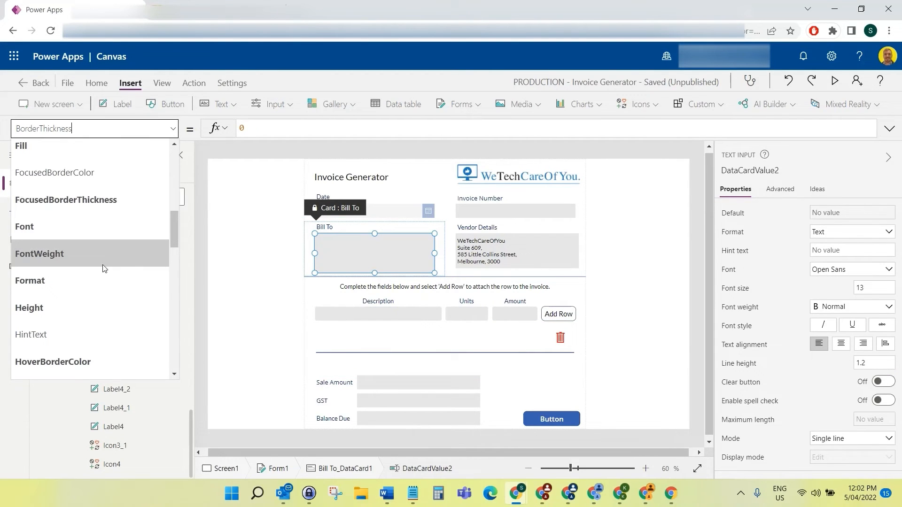
{"action": "left_click", "coordinate": [89, 306]}
- Set the Height of the Vendor Details address label to 112
{"action": "left_click", "coordinate": [541, 251]}
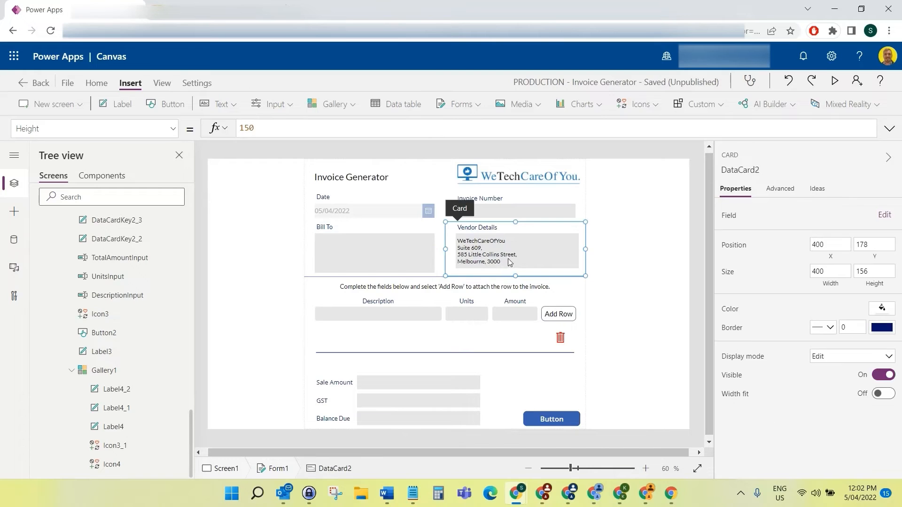
{"action": "left_click", "coordinate": [541, 251]}
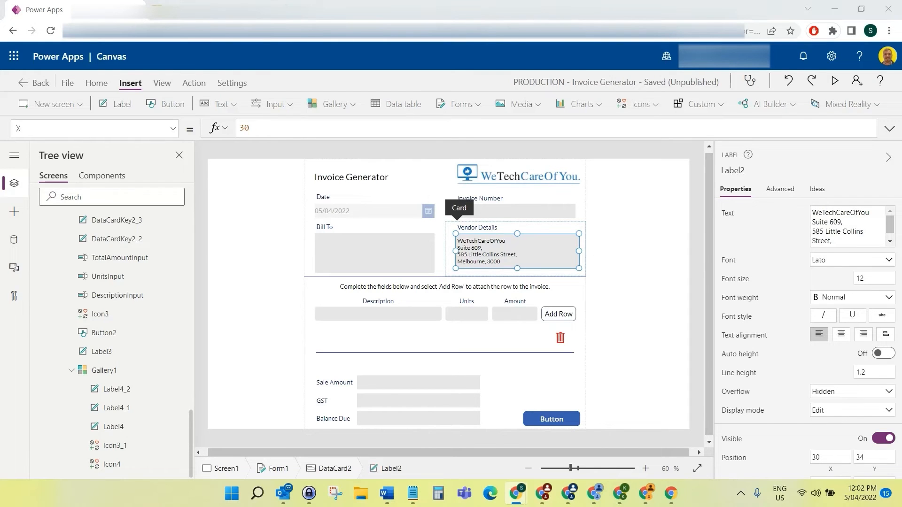
{"action": "left_click", "coordinate": [172, 130]}
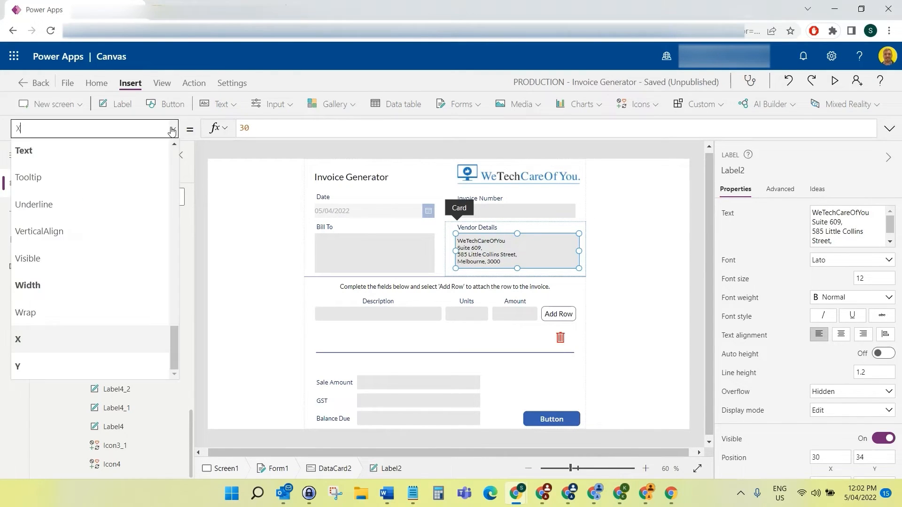
{"action": "scroll", "coordinate": [76, 207], "scroll_direction": "up", "scroll_amount": 6}
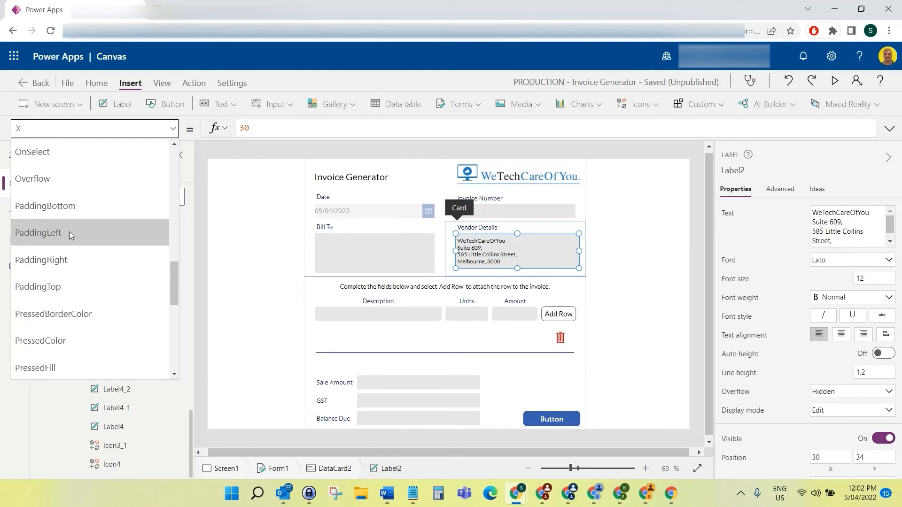
{"action": "scroll", "coordinate": [71, 230], "scroll_direction": "up", "scroll_amount": 3}
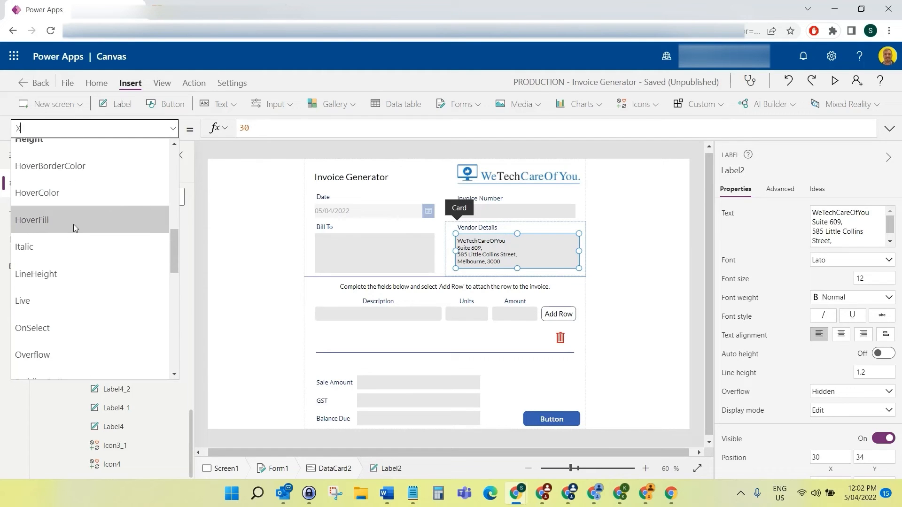
{"action": "left_click", "coordinate": [64, 145]}
{"action": "type", "text": "112"}
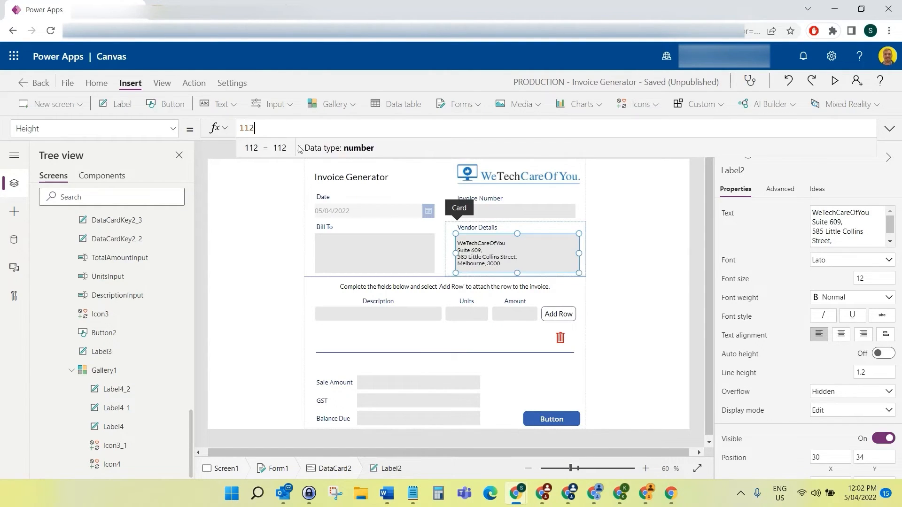
{"action": "left_click", "coordinate": [698, 236]}
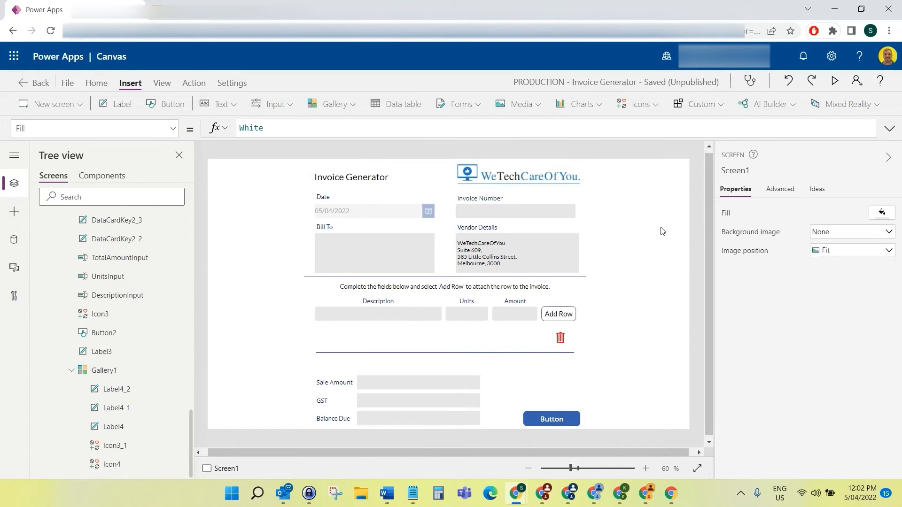
- Set the line height of the Vendor Details address label to 0.8
{"action": "left_click", "coordinate": [521, 248]}
{"action": "left_click", "coordinate": [520, 248]}
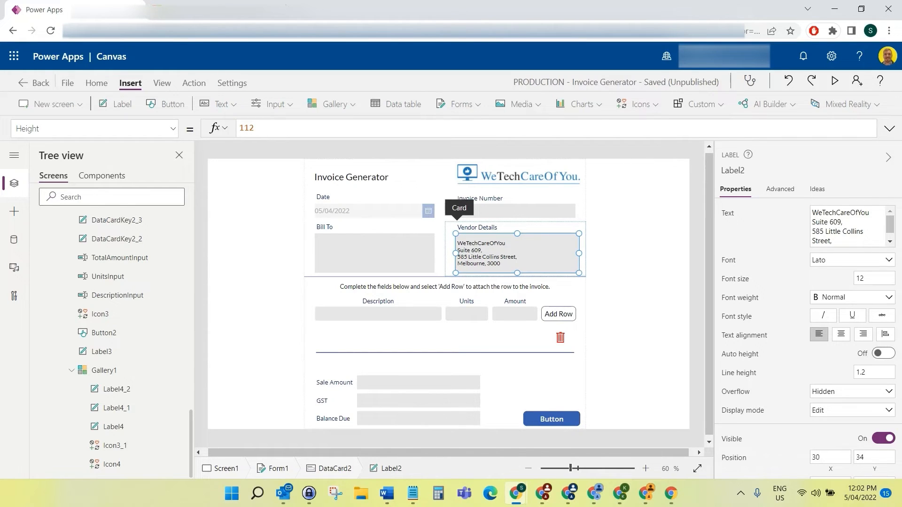
{"action": "double_click", "coordinate": [870, 372]}
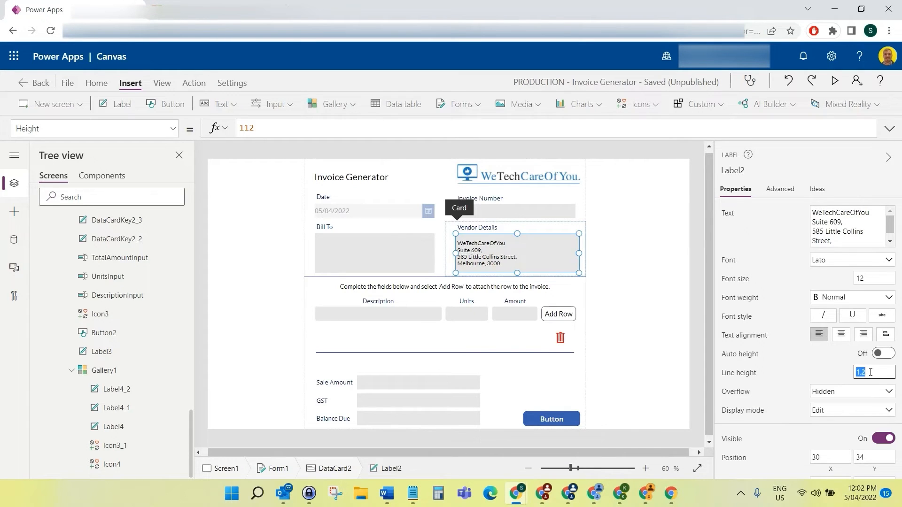
{"action": "type", "text": "0.8"}
{"action": "left_click", "coordinate": [841, 374]}
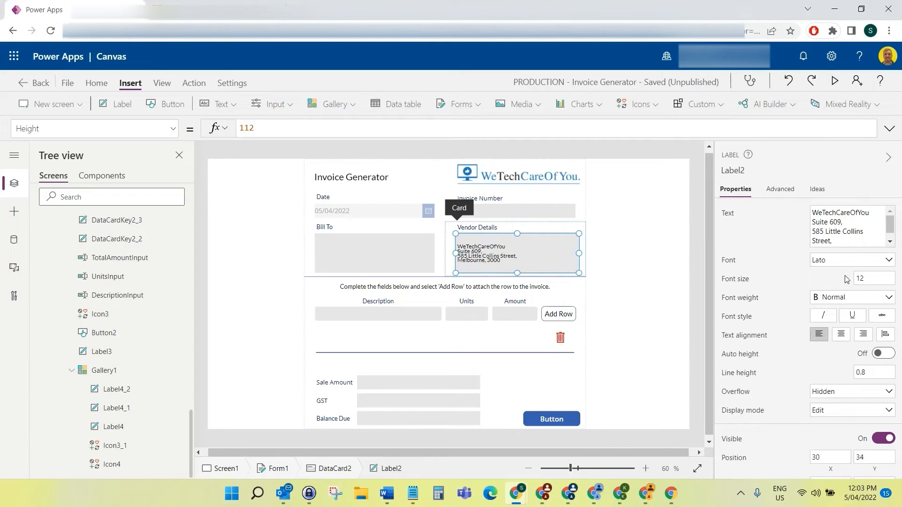
- Insert a blank line between each of the four lines in the Vendor Details label's Text formula
{"action": "left_click", "coordinate": [875, 213]}
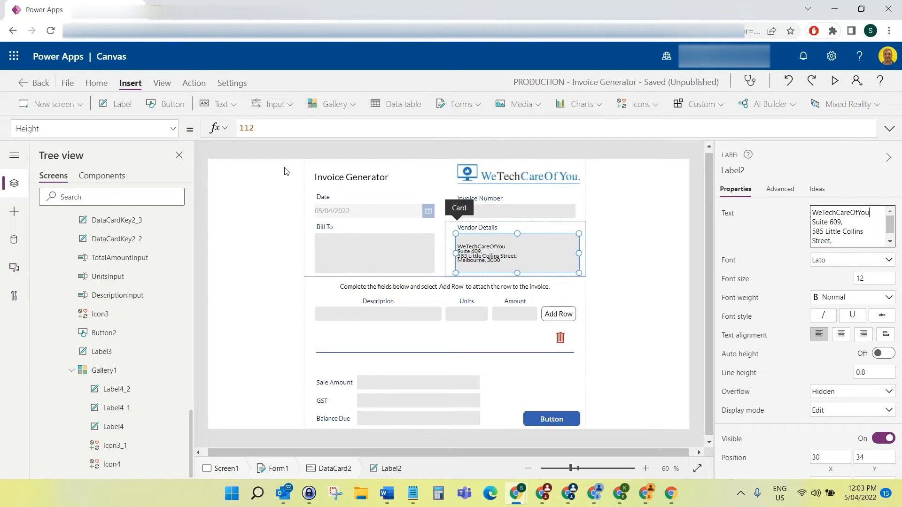
{"action": "left_click", "coordinate": [172, 129]}
{"action": "scroll", "coordinate": [97, 278], "scroll_direction": "up", "scroll_amount": 4}
{"action": "scroll", "coordinate": [96, 278], "scroll_direction": "down", "scroll_amount": 2}
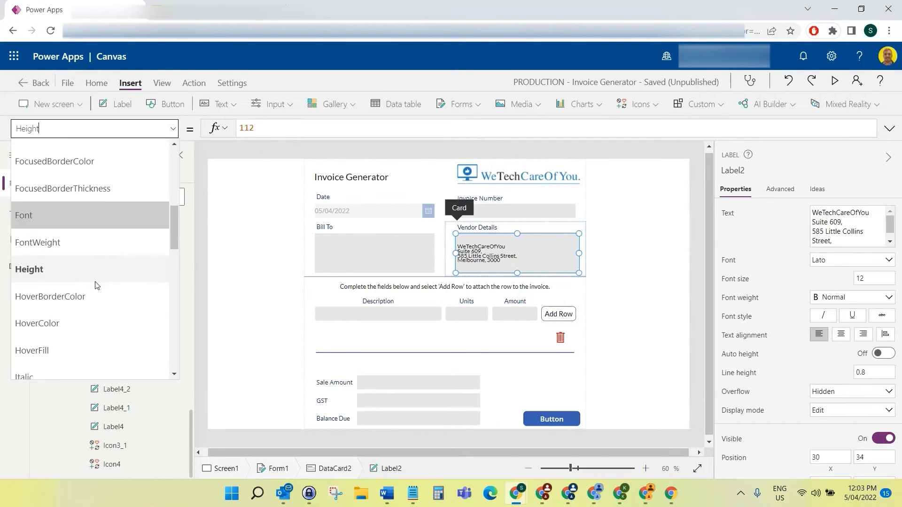
{"action": "scroll", "coordinate": [96, 278], "scroll_direction": "up", "scroll_amount": 4}
{"action": "scroll", "coordinate": [96, 282], "scroll_direction": "down", "scroll_amount": 7}
{"action": "scroll", "coordinate": [97, 284], "scroll_direction": "down", "scroll_amount": 6}
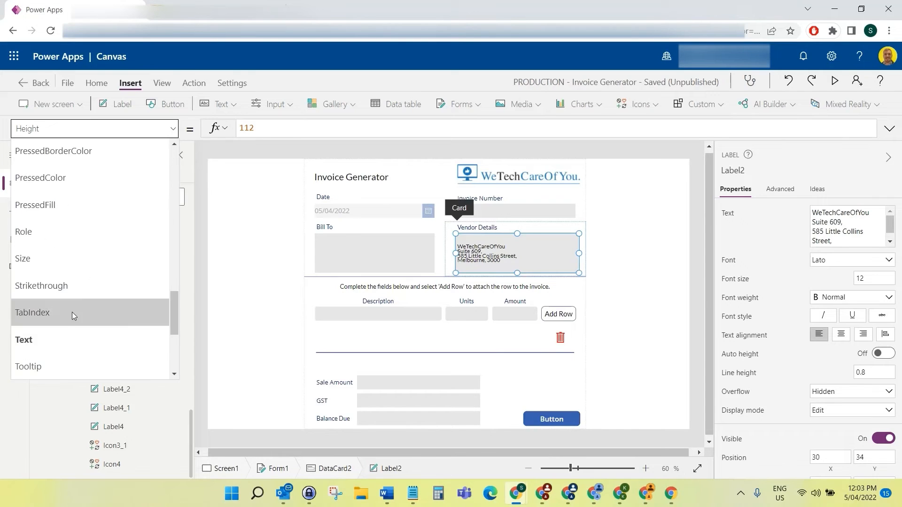
{"action": "left_click", "coordinate": [72, 312]}
{"action": "left_click", "coordinate": [322, 125]}
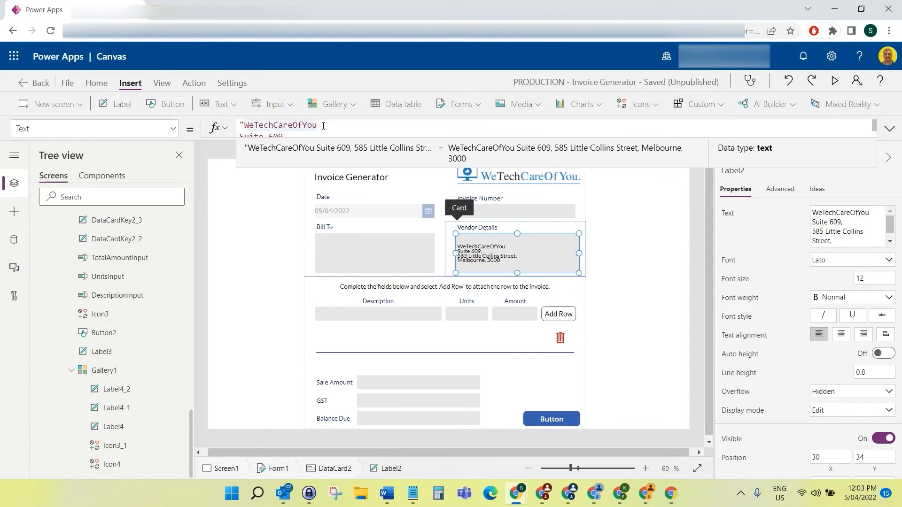
{"action": "key", "text": "Return"}
{"action": "left_click_drag", "start_coordinate": [319, 140], "coordinate": [318, 233]}
{"action": "left_click", "coordinate": [301, 150]}
{"action": "key", "text": "Return"}
{"action": "left_click", "coordinate": [373, 173]}
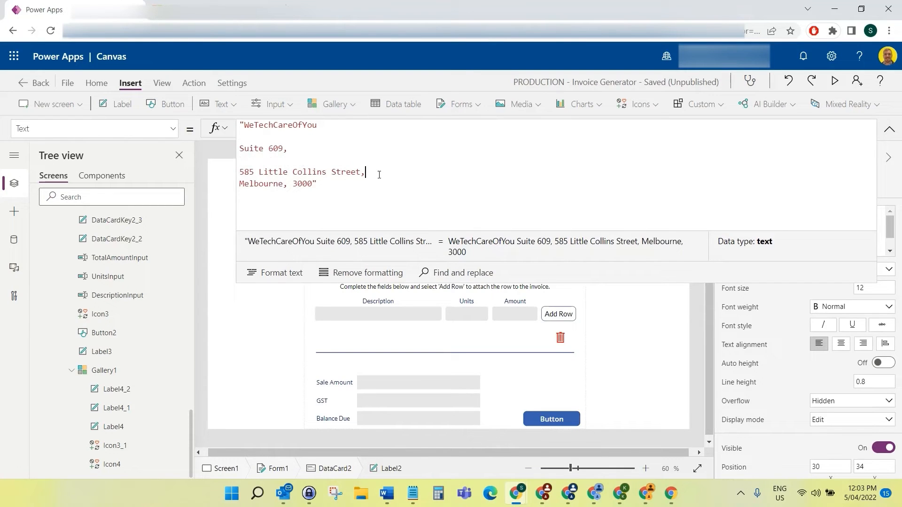
{"action": "key", "text": "Return"}
{"action": "left_click", "coordinate": [890, 132]}
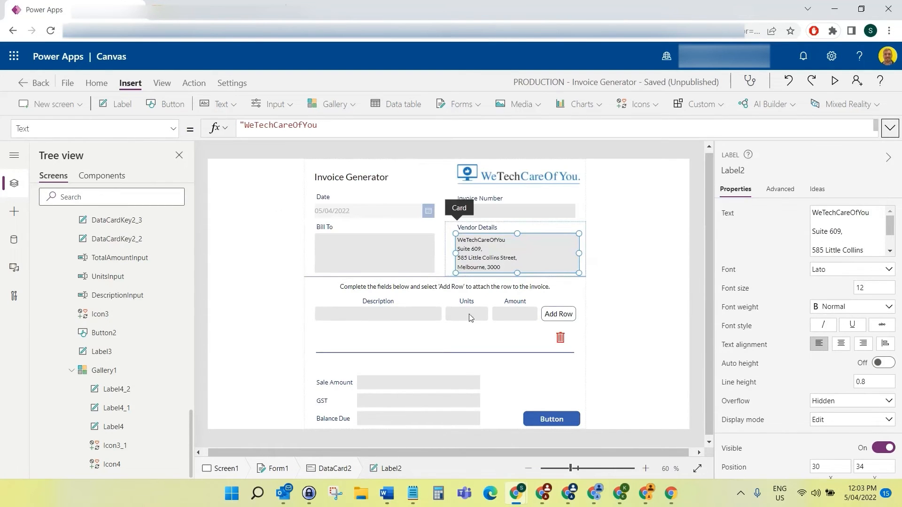
- Set the line height of the Bill To text input to 1.5
{"action": "left_click", "coordinate": [391, 257]}
{"action": "left_click", "coordinate": [390, 257]}
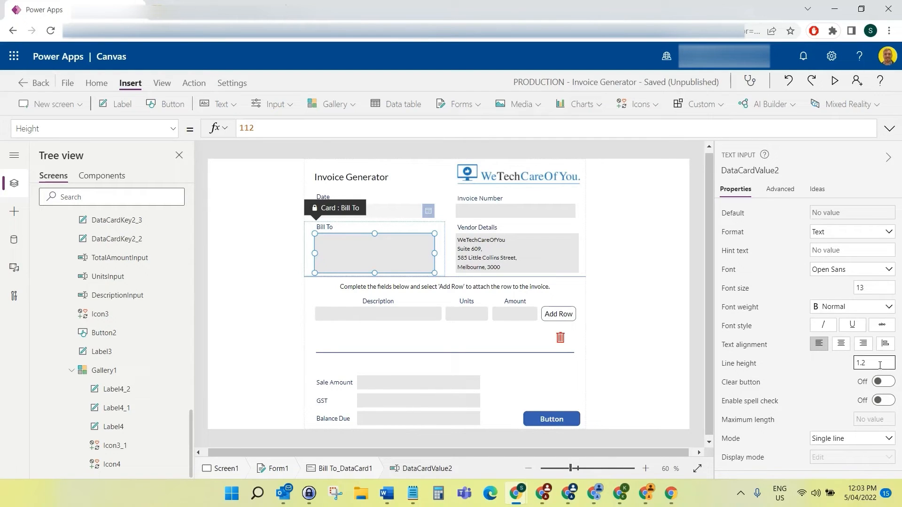
{"action": "key", "text": "BackSpace"}
{"action": "type", "text": "5"}
{"action": "left_click", "coordinate": [687, 248]}
{"action": "left_click", "coordinate": [390, 249]}
{"action": "left_click", "coordinate": [391, 249]}
{"action": "left_click", "coordinate": [696, 233]}
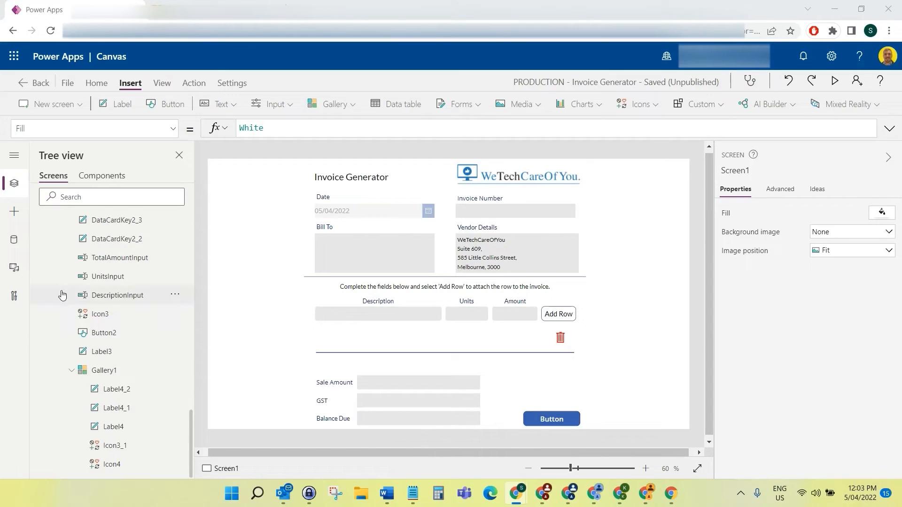
- Set the BorderThickness property of Gallery1 to 1
{"action": "left_click", "coordinate": [98, 372]}
{"action": "left_click", "coordinate": [94, 128]}
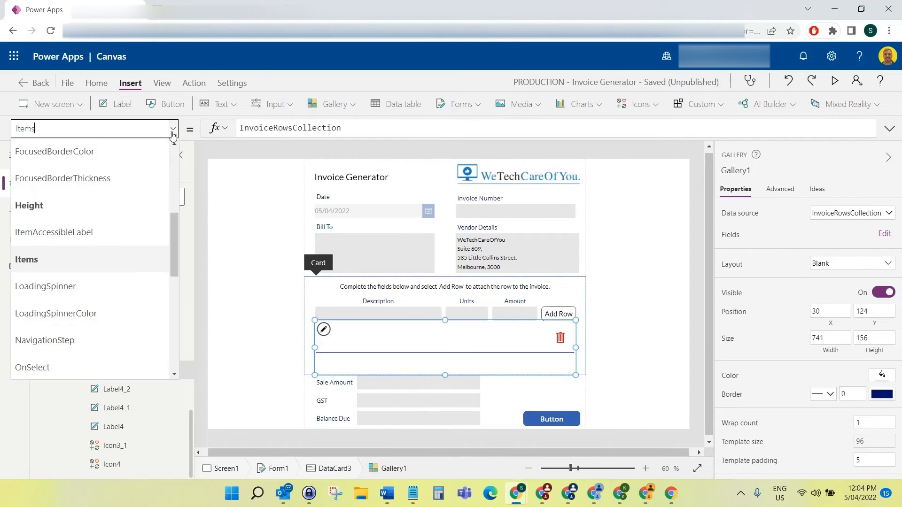
{"action": "scroll", "coordinate": [124, 195], "scroll_direction": "up", "scroll_amount": 3}
{"action": "left_click", "coordinate": [110, 224]}
{"action": "left_click", "coordinate": [287, 128]}
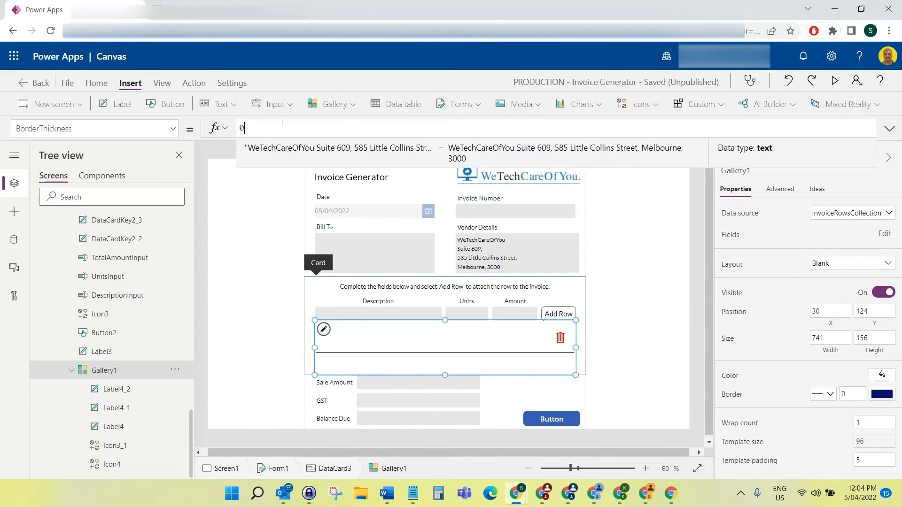
{"action": "key", "text": "BackSpace"}
{"action": "type", "text": "1"}
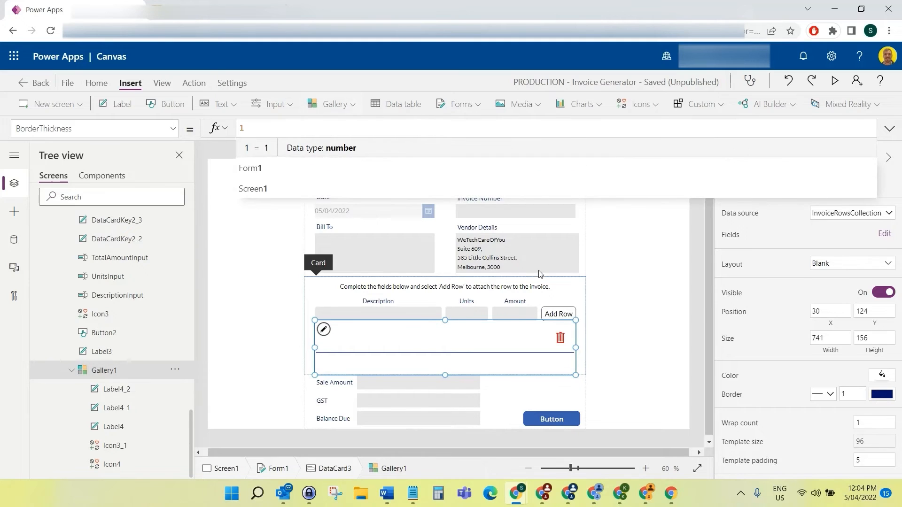
{"action": "left_click", "coordinate": [700, 299]}
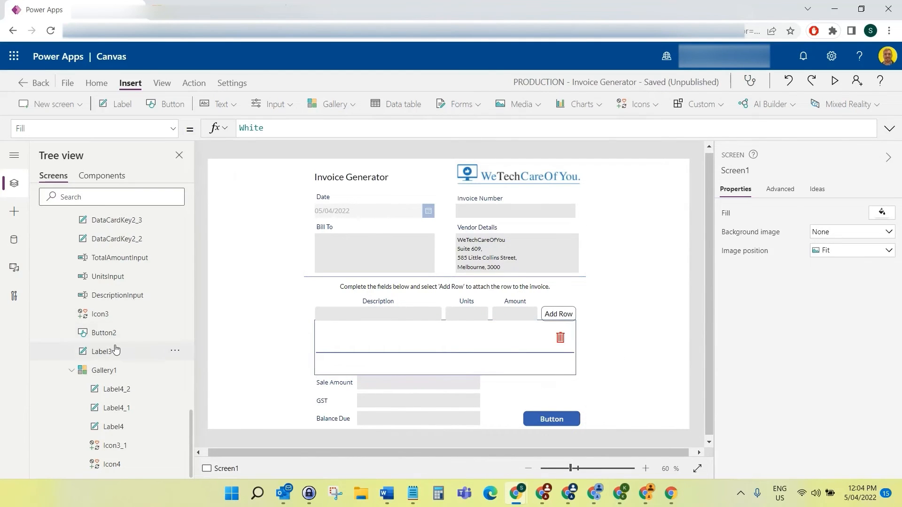
- Lower the upper edge of Gallery1 to about Y 139, making the gallery about 141 high
{"action": "left_click", "coordinate": [101, 371]}
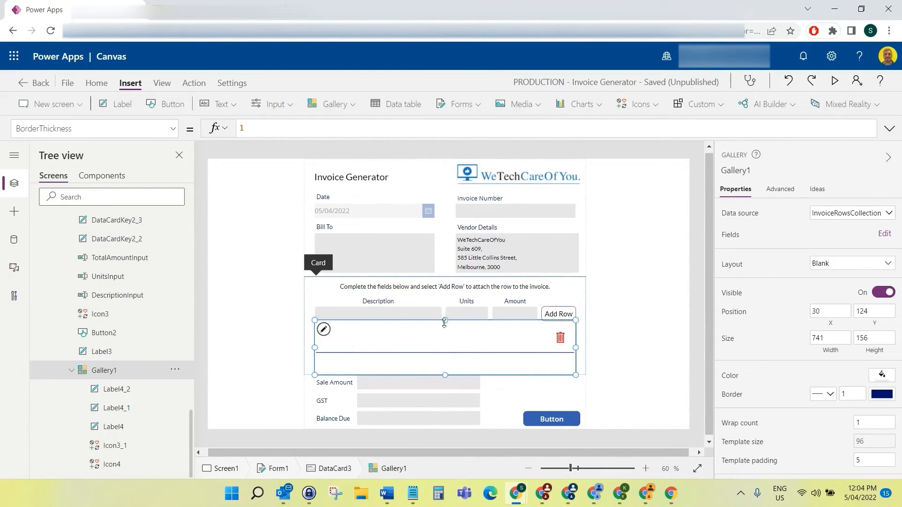
{"action": "left_click_drag", "start_coordinate": [444, 324], "coordinate": [445, 329]}
{"action": "left_click", "coordinate": [693, 310]}
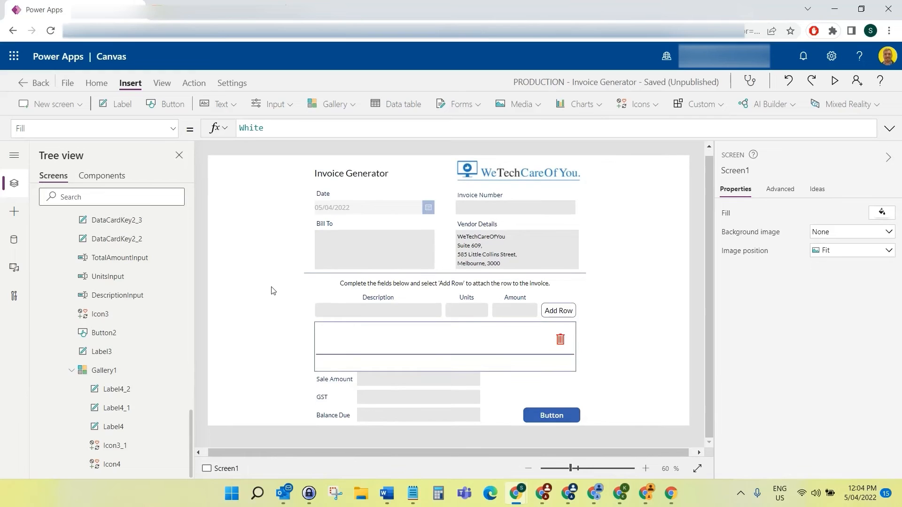
- Set the Y position of the Sale Amount text input to 2
{"action": "left_click", "coordinate": [372, 377]}
{"action": "left_click", "coordinate": [371, 379]}
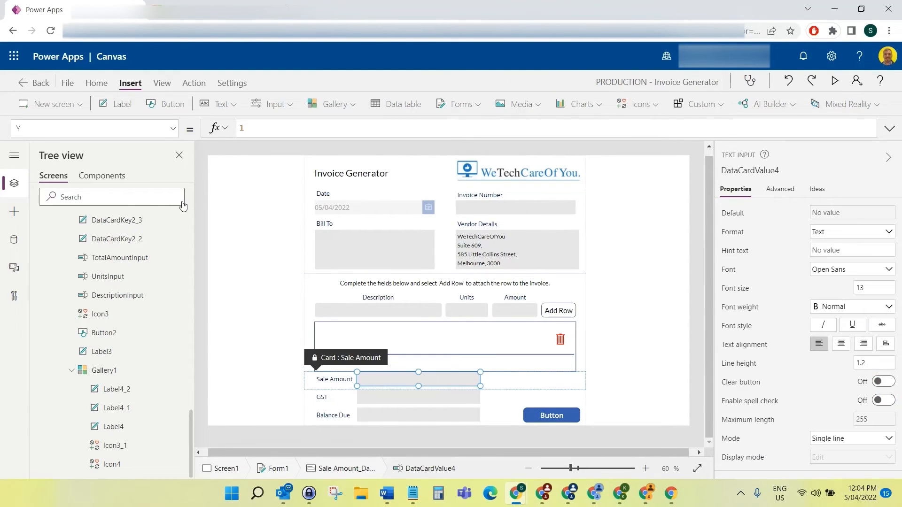
{"action": "left_click", "coordinate": [231, 130]}
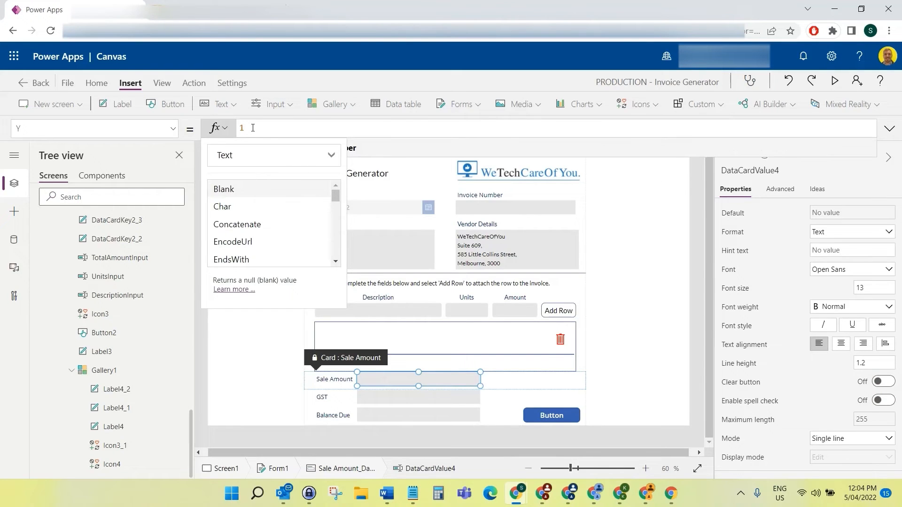
{"action": "key", "text": "BackSpace"}
{"action": "type", "text": "2"}
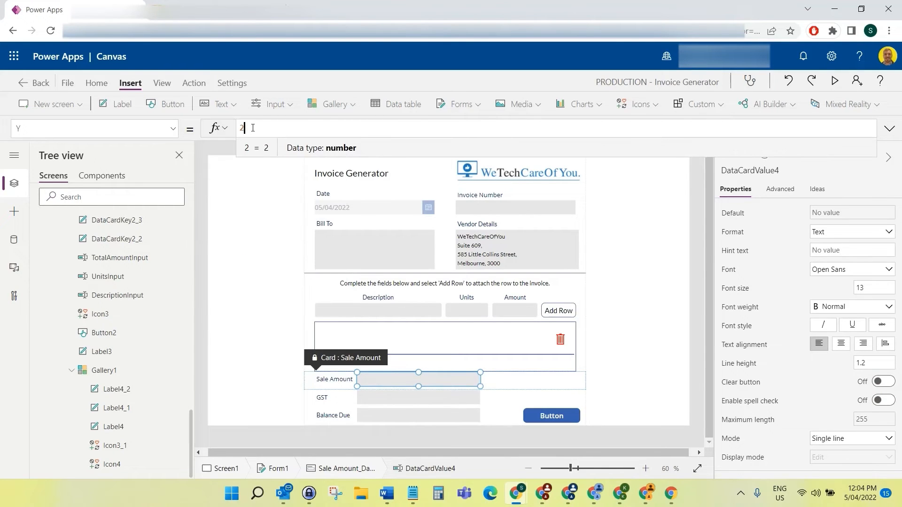
{"action": "left_click", "coordinate": [411, 396]}
{"action": "left_click_drag", "start_coordinate": [402, 395], "coordinate": [415, 377]}
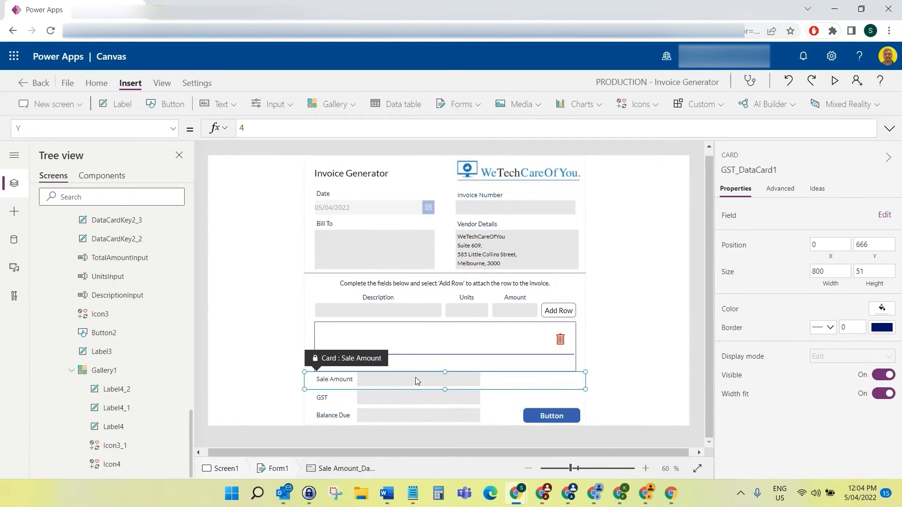
{"action": "left_click", "coordinate": [703, 348]}
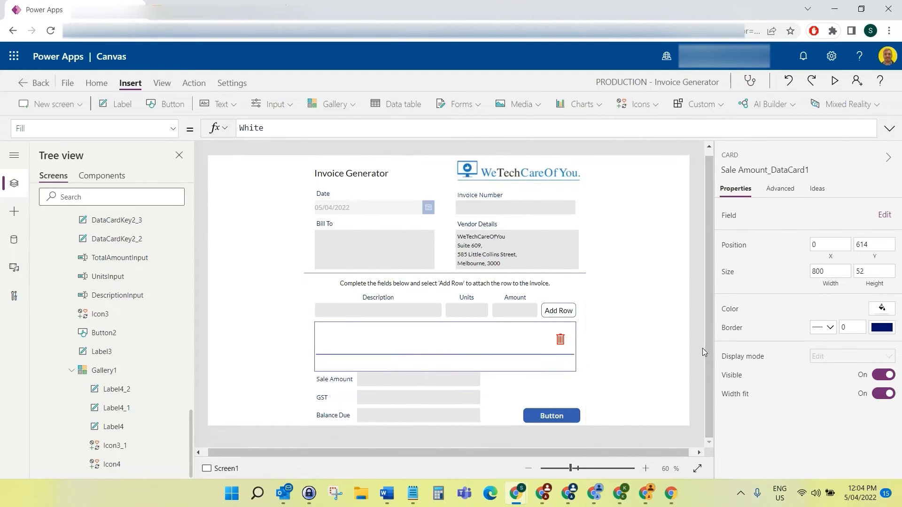
- Set the Y position of Gallery1 to 134
{"action": "left_click", "coordinate": [373, 328]}
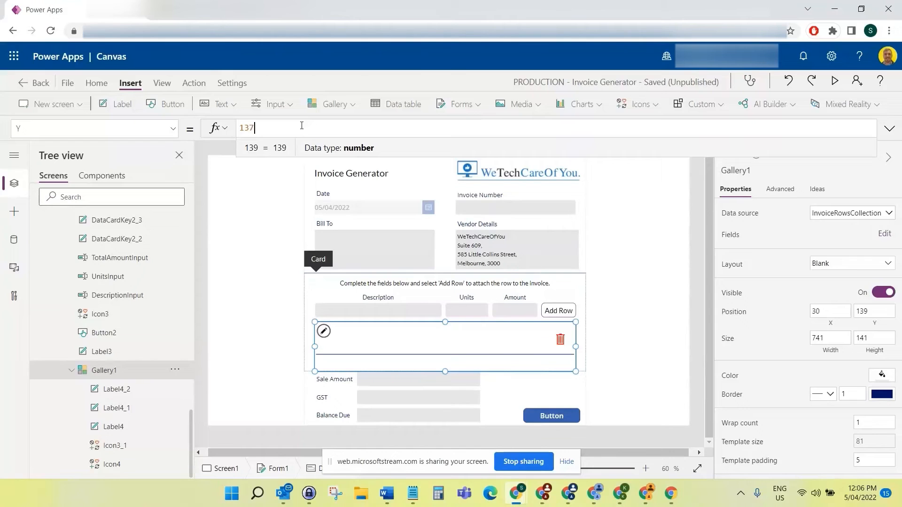
{"action": "key", "text": "BackSpace"}
{"action": "type", "text": "6"}
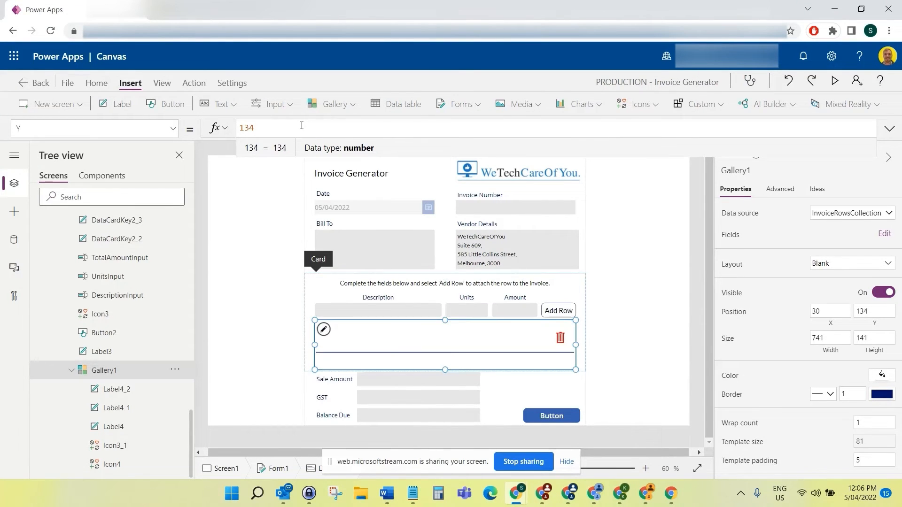
{"action": "left_click", "coordinate": [701, 261]}
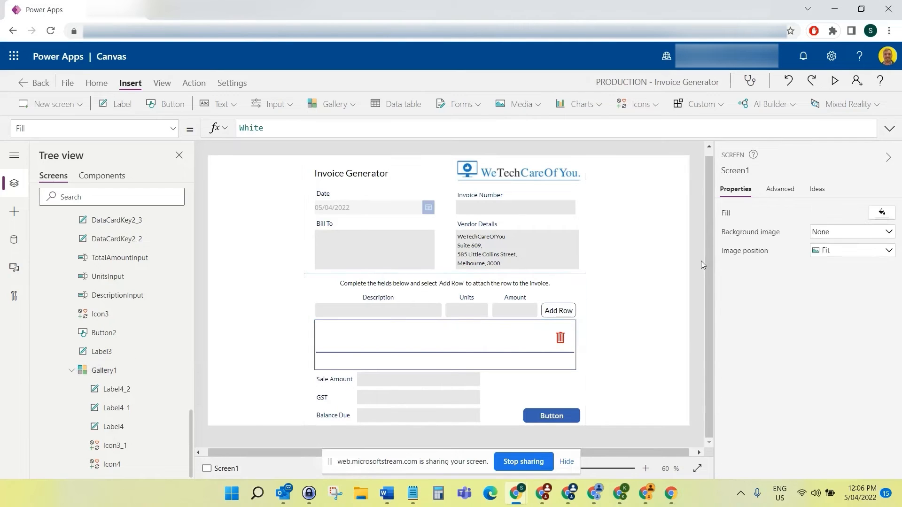
- Change the border colour of Gallery1 to the lightest grey theme colour
{"action": "left_click", "coordinate": [407, 344]}
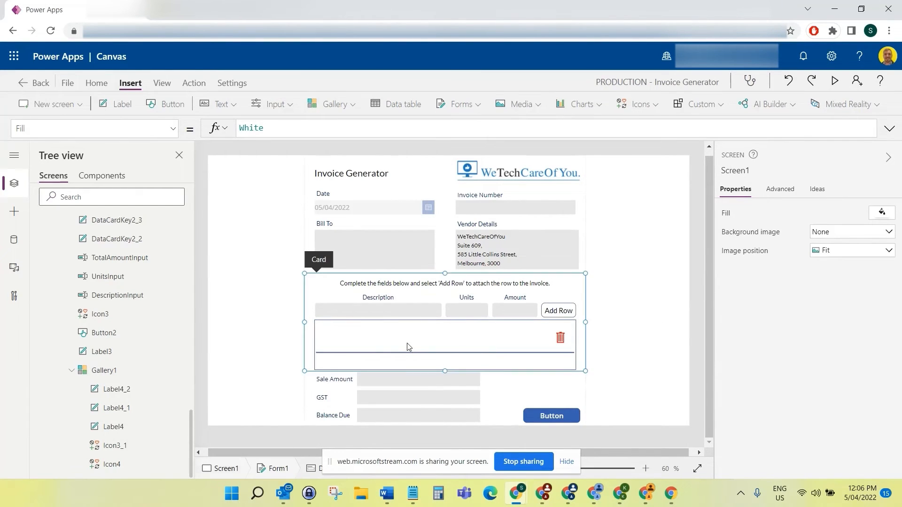
{"action": "left_click", "coordinate": [386, 344]}
{"action": "left_click", "coordinate": [80, 371]}
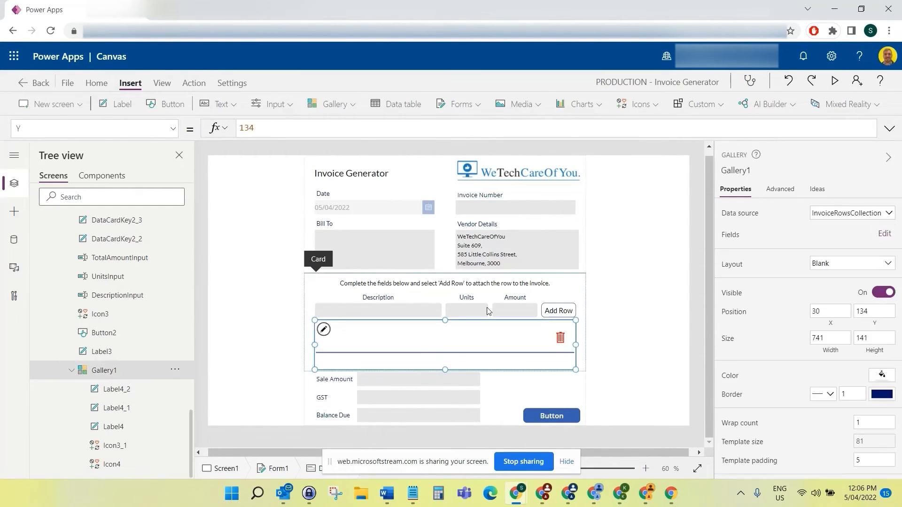
{"action": "scroll", "coordinate": [809, 333], "scroll_direction": "down", "scroll_amount": 2}
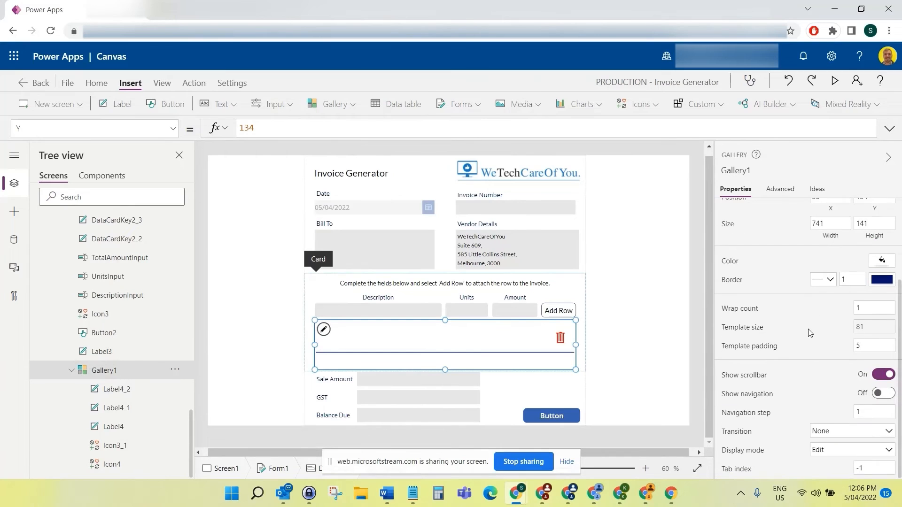
{"action": "left_click", "coordinate": [882, 281]}
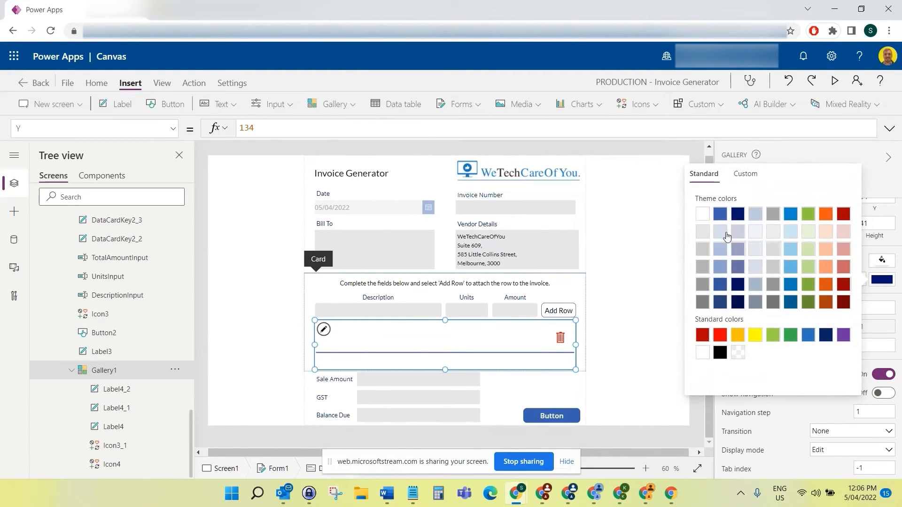
{"action": "left_click", "coordinate": [703, 232]}
{"action": "left_click", "coordinate": [702, 412]}
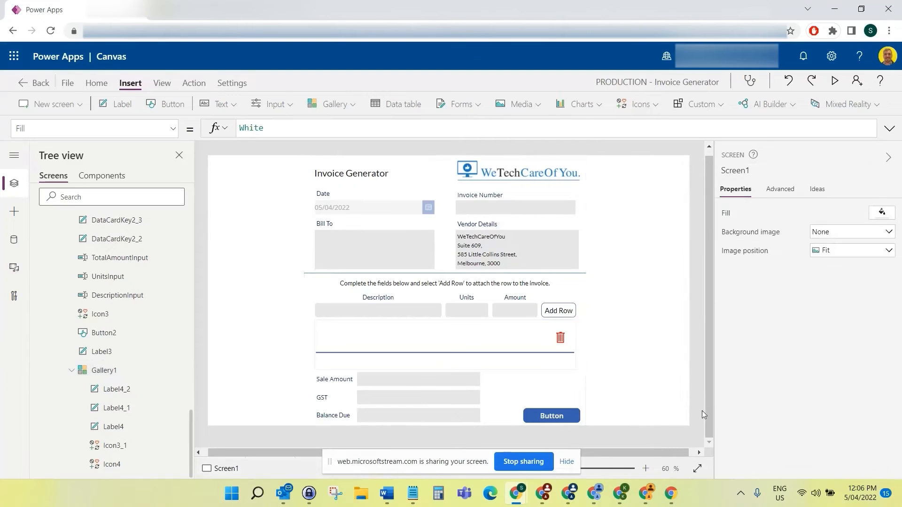
- Bring up the border colour choices for Gallery1
{"action": "left_click", "coordinate": [133, 374]}
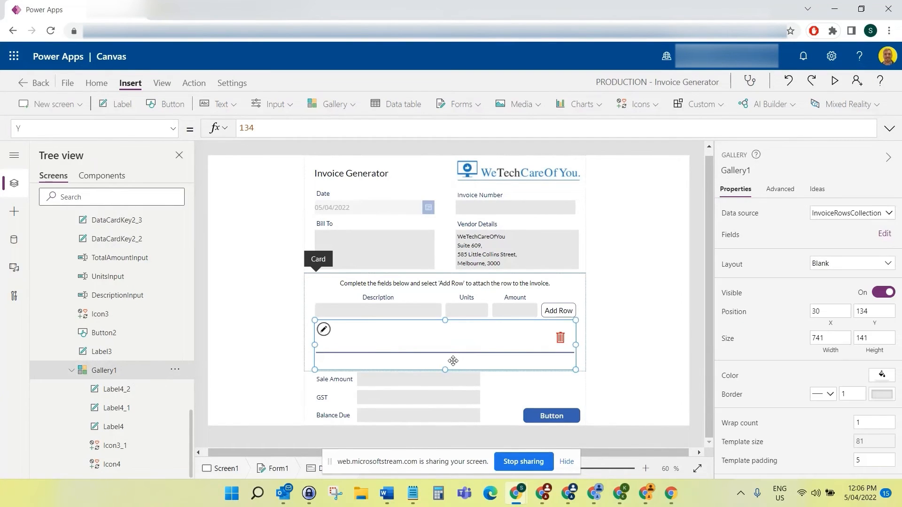
{"action": "left_click", "coordinate": [882, 395]}
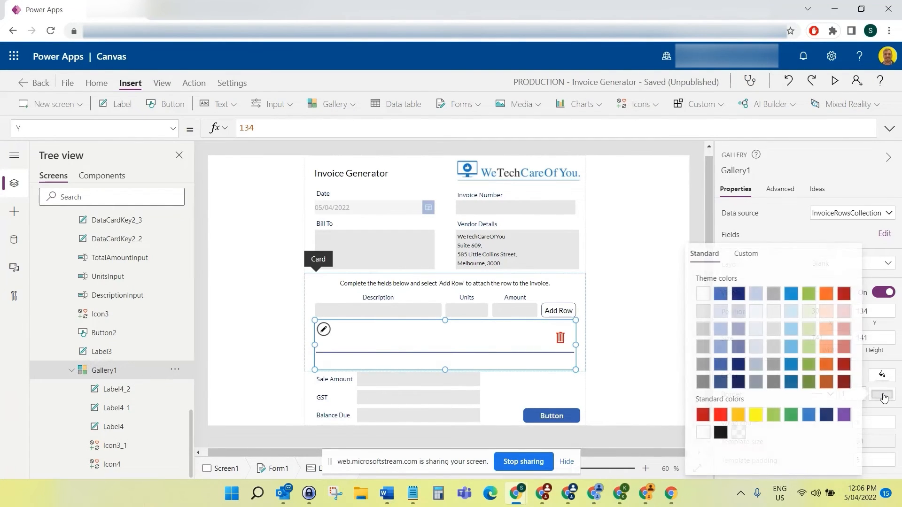
- Set the border color of the invoice rows gallery to a medium grey theme color and hide the screen-sharing notice
{"action": "left_click", "coordinate": [701, 366]}
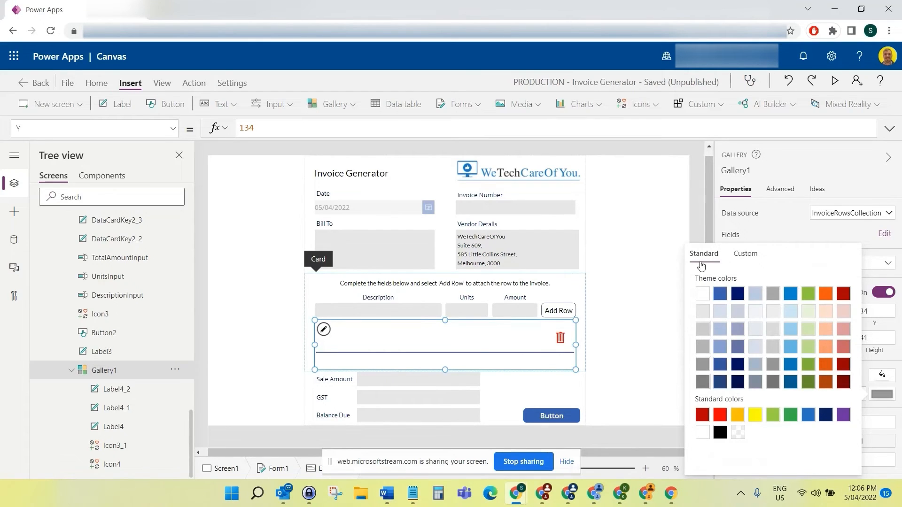
{"action": "left_click", "coordinate": [692, 231]}
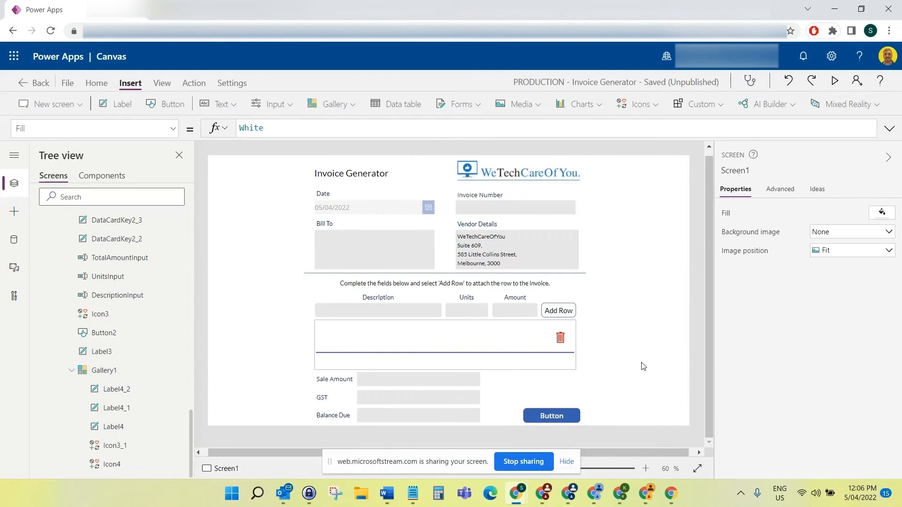
{"action": "left_click", "coordinate": [411, 356]}
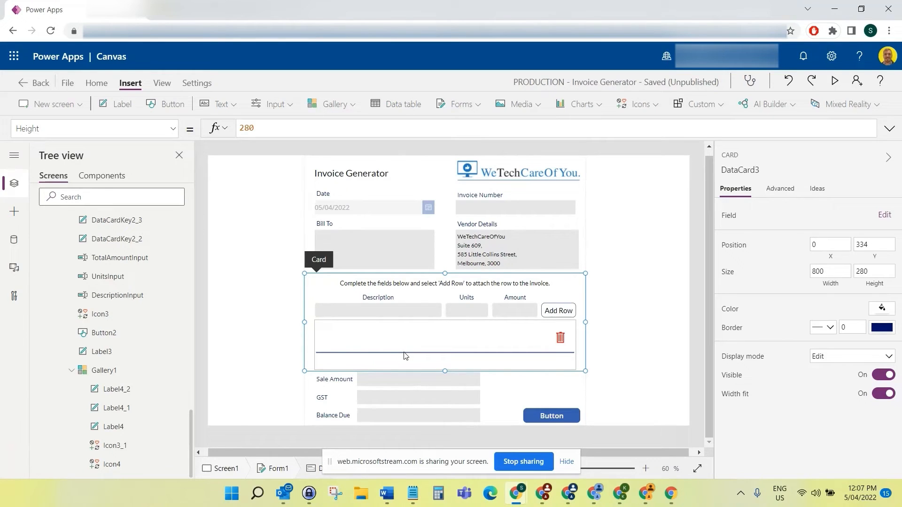
{"action": "left_click", "coordinate": [686, 300]}
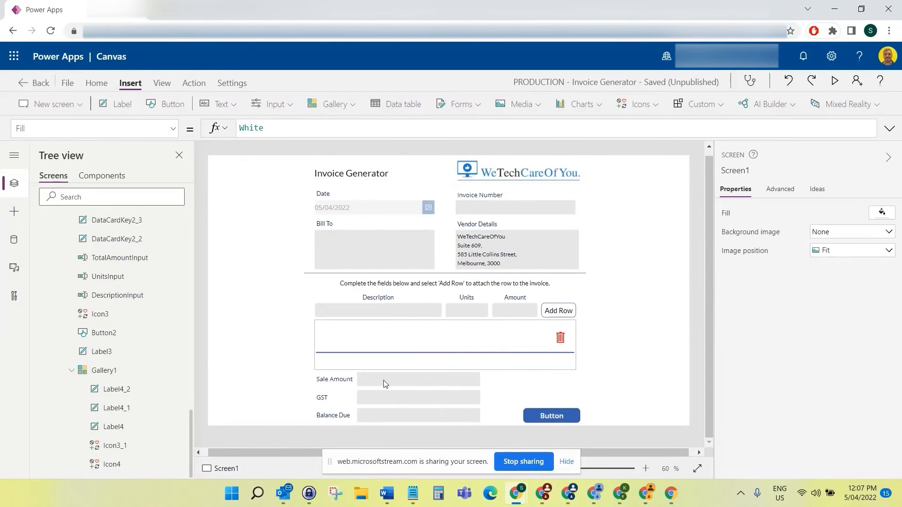
{"action": "left_click", "coordinate": [558, 464]}
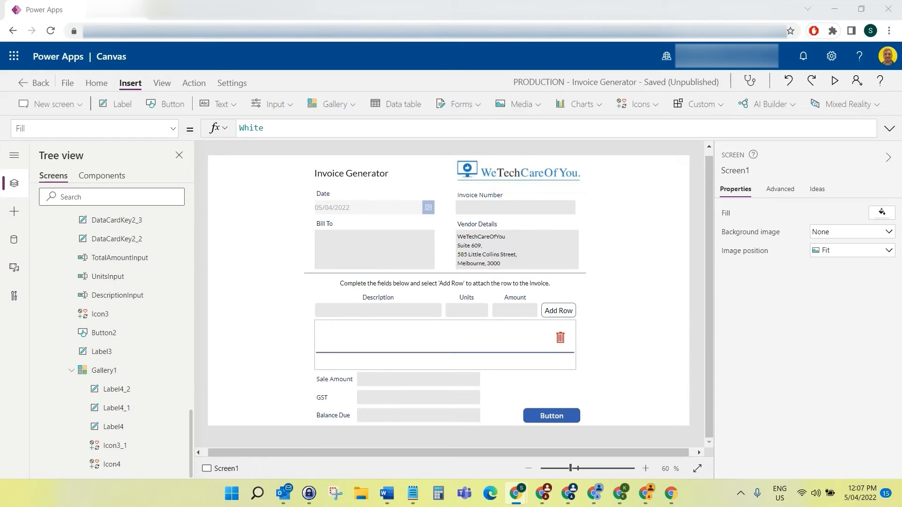
- Bring up the DisplayMode property of the Sale Amount text input and unlock its card for editing
{"action": "left_click", "coordinate": [378, 380]}
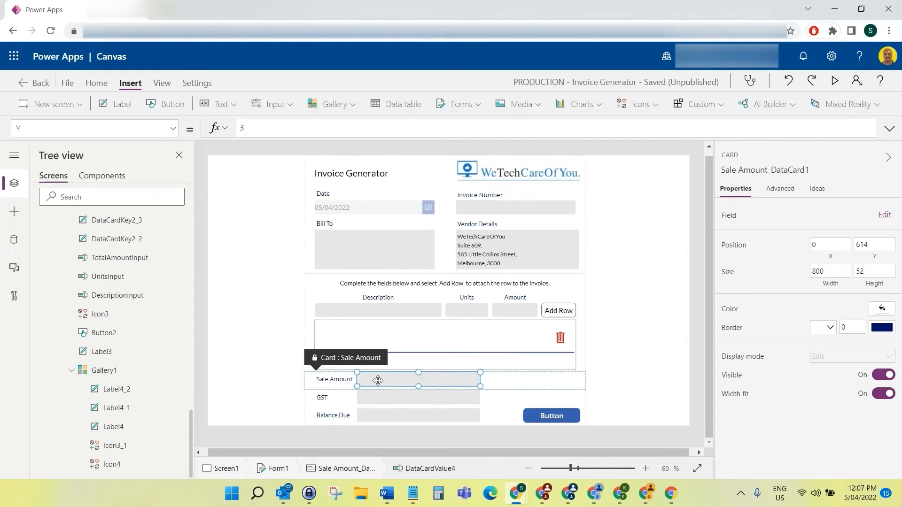
{"action": "left_click", "coordinate": [378, 381]}
{"action": "left_click", "coordinate": [172, 128]}
{"action": "scroll", "coordinate": [148, 229], "scroll_direction": "up", "scroll_amount": 5}
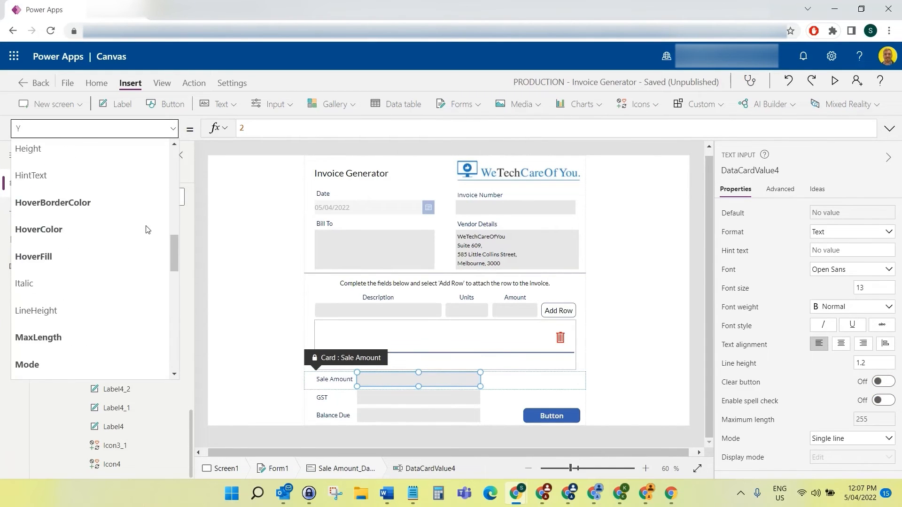
{"action": "scroll", "coordinate": [148, 230], "scroll_direction": "up", "scroll_amount": 8}
{"action": "scroll", "coordinate": [121, 254], "scroll_direction": "down", "scroll_amount": 2}
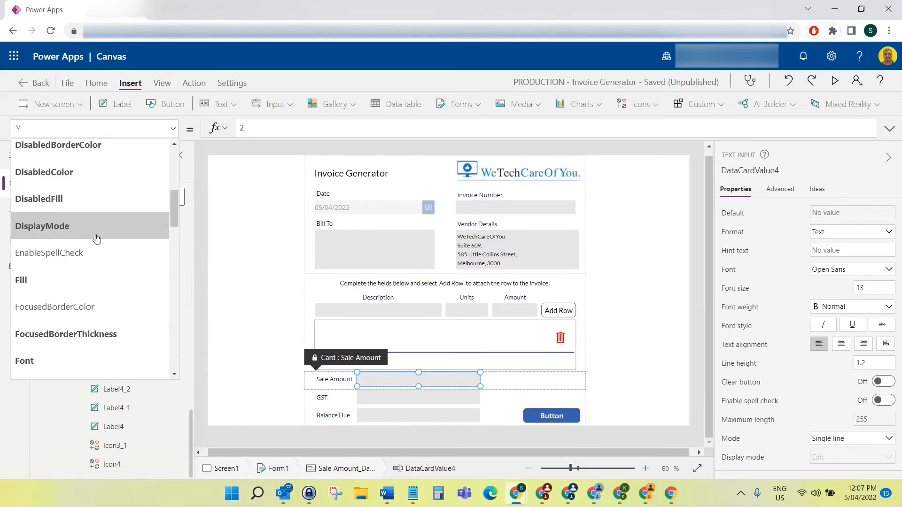
{"action": "left_click", "coordinate": [97, 240]}
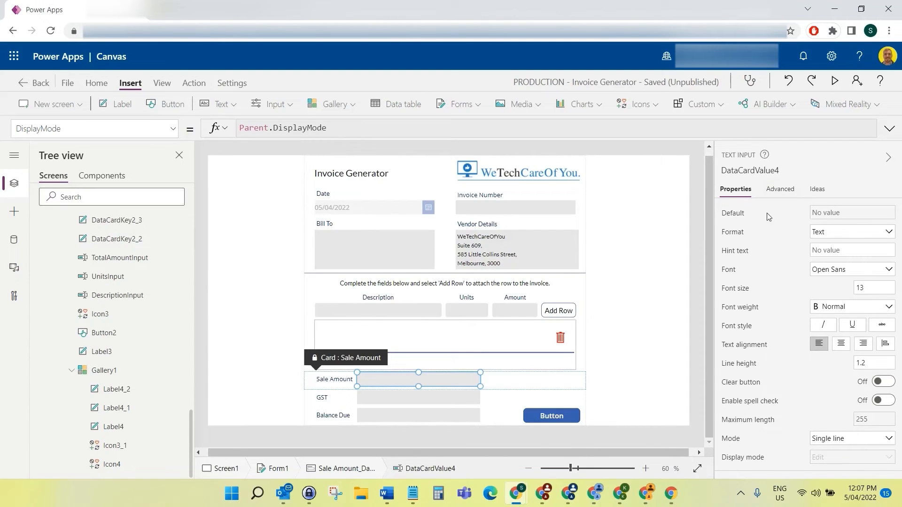
{"action": "left_click", "coordinate": [780, 189]}
- Set the Sale Amount input's DisplayMode to DisplayMode.Disabled and copy the formula
{"action": "left_click", "coordinate": [358, 130]}
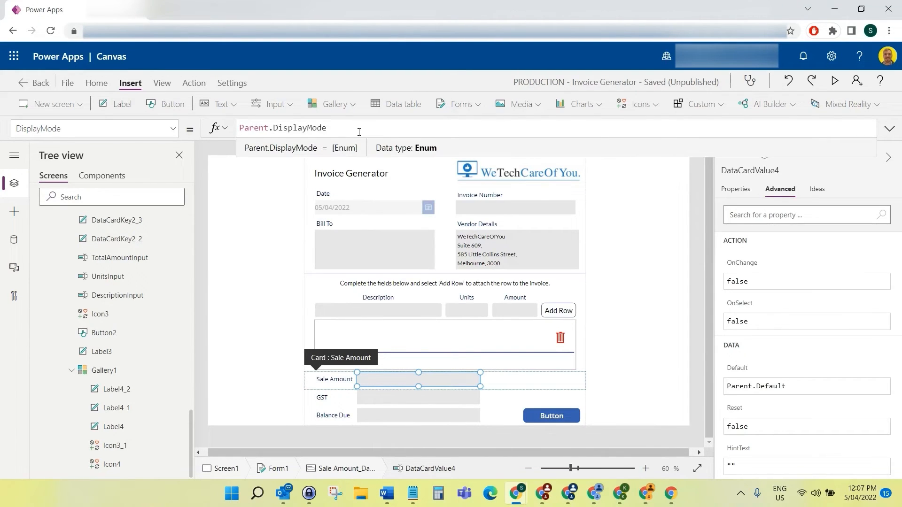
{"action": "key", "text": "ctrl+a"}
{"action": "type", "text": "Display"}
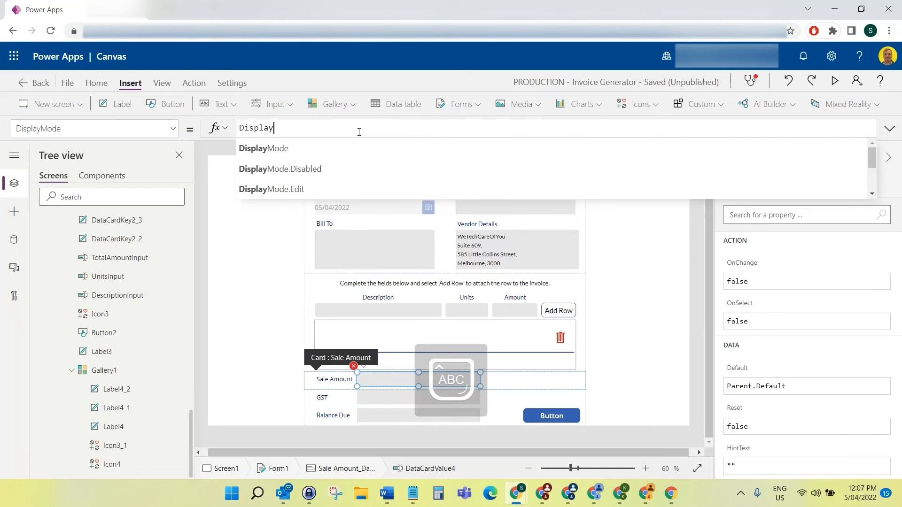
{"action": "key", "text": "Tab"}
{"action": "type", "text": "."}
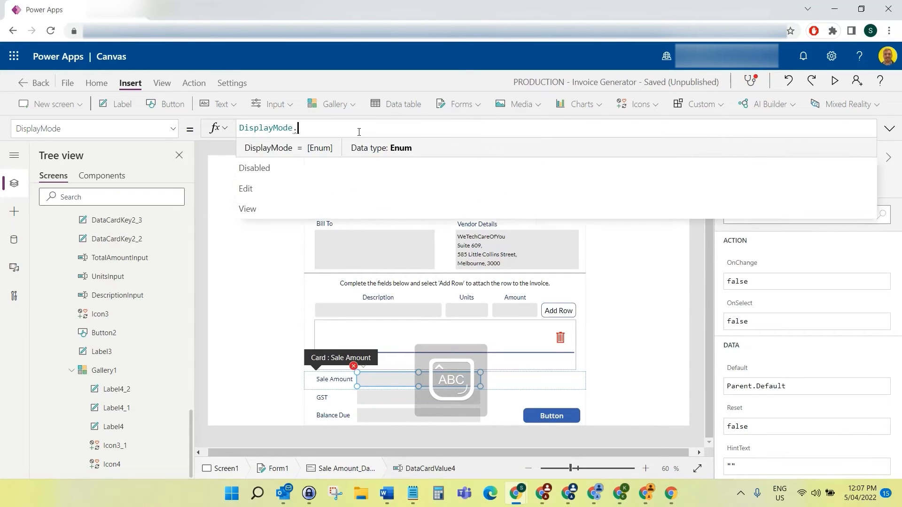
{"action": "key", "text": "Tab"}
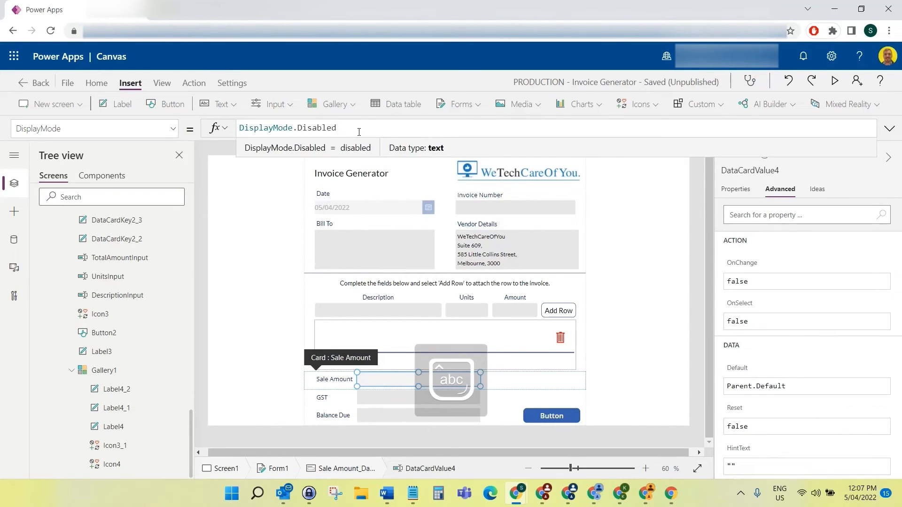
{"action": "key", "text": "ctrl+a"}
{"action": "key", "text": "ctrl+c"}
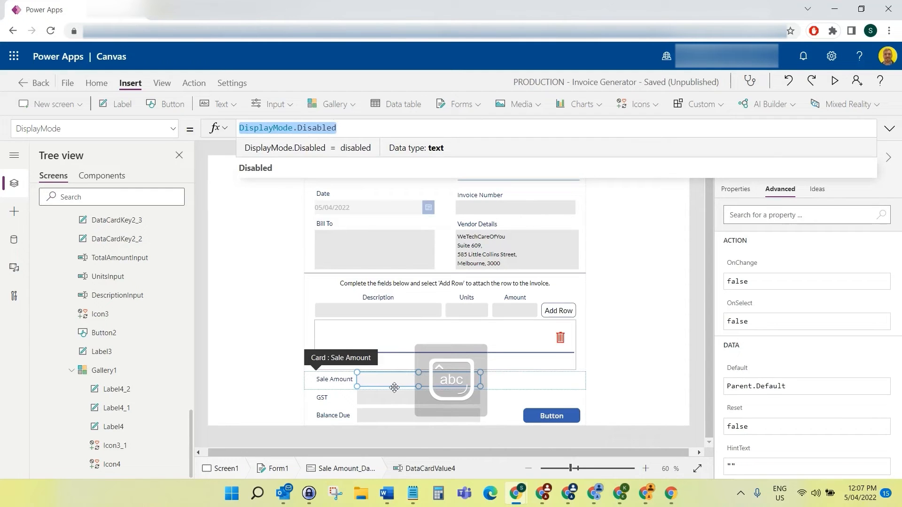
- Unlock the GST card and set its text input's DisplayMode to DisplayMode.Disabled
{"action": "left_click", "coordinate": [379, 401]}
{"action": "left_click", "coordinate": [379, 399]}
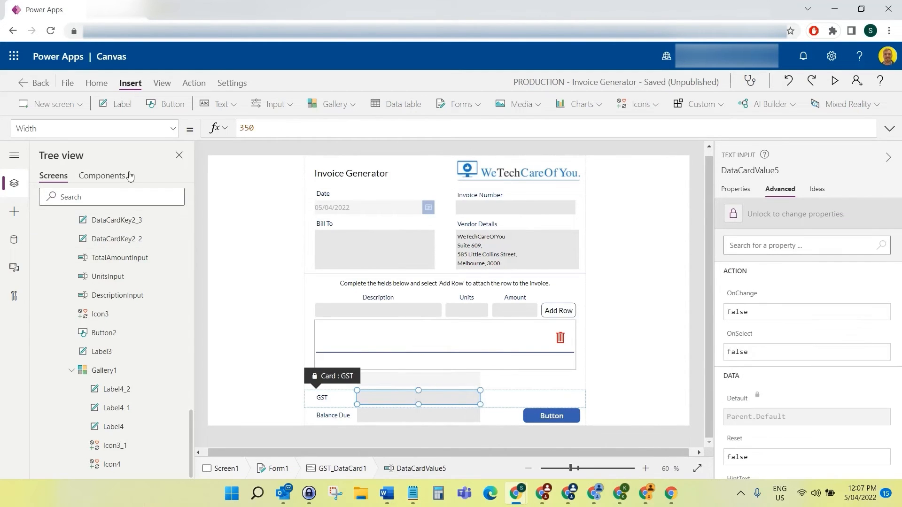
{"action": "left_click", "coordinate": [173, 129]}
{"action": "scroll", "coordinate": [99, 235], "scroll_direction": "up", "scroll_amount": 15}
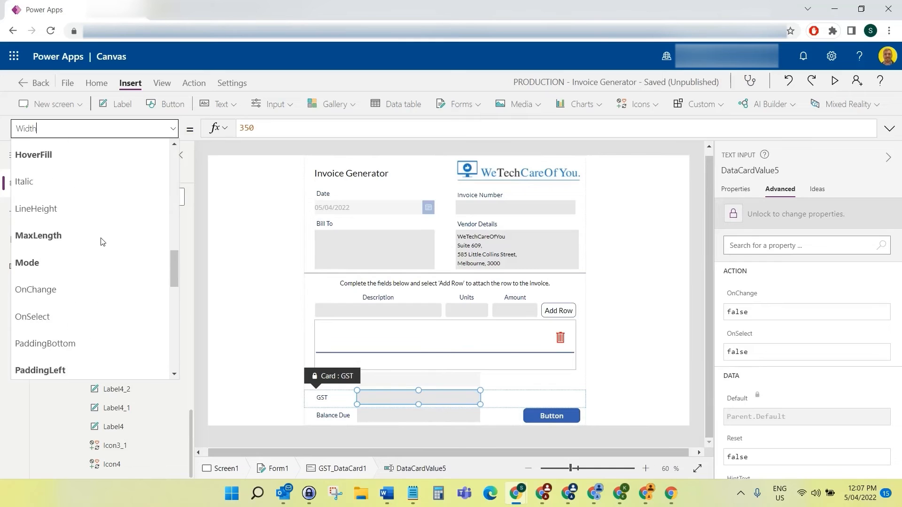
{"action": "scroll", "coordinate": [103, 241], "scroll_direction": "up", "scroll_amount": 5}
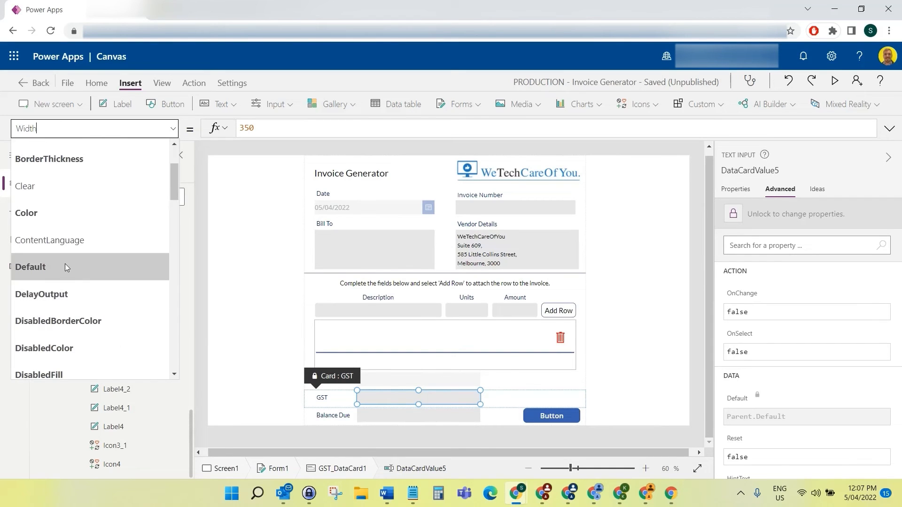
{"action": "scroll", "coordinate": [74, 327], "scroll_direction": "down", "scroll_amount": 2}
{"action": "left_click", "coordinate": [75, 330]}
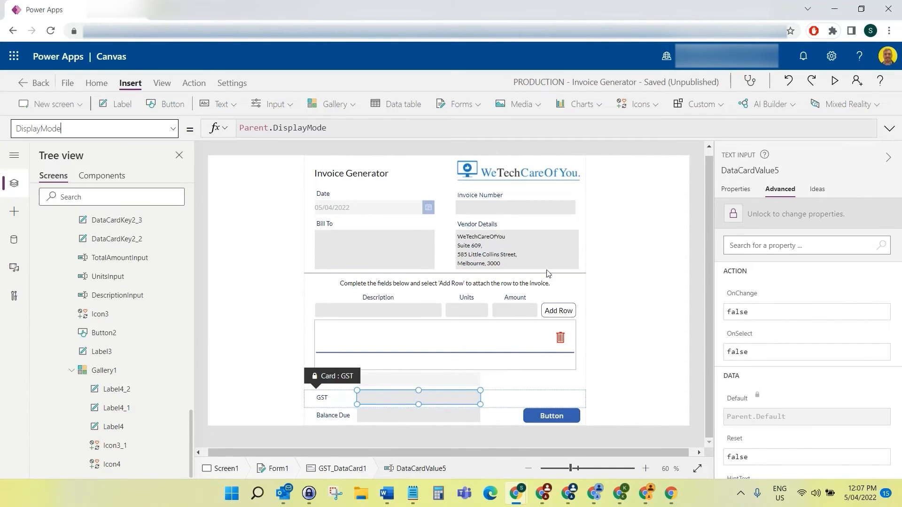
{"action": "left_click", "coordinate": [726, 226]}
{"action": "left_click", "coordinate": [357, 133]}
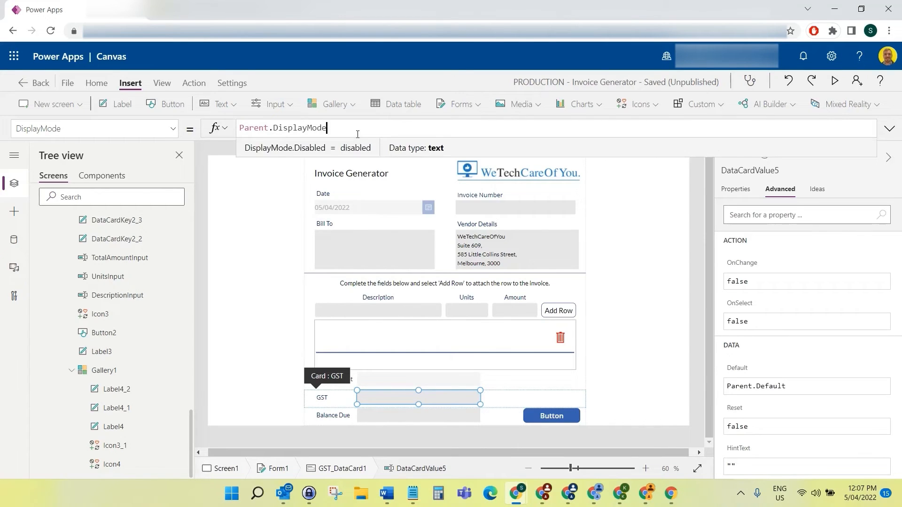
{"action": "key", "text": "ctrl+a"}
{"action": "key", "text": "ctrl+v"}
- Set the DisplayMode of the Balance Due text input to DisplayMode.Disabled
{"action": "left_click", "coordinate": [399, 418]}
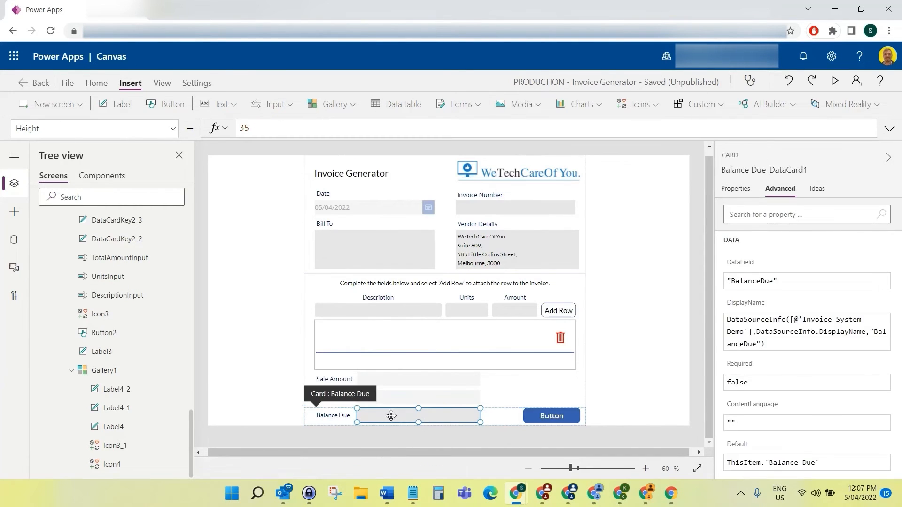
{"action": "left_click", "coordinate": [392, 416]}
{"action": "left_click", "coordinate": [173, 128]}
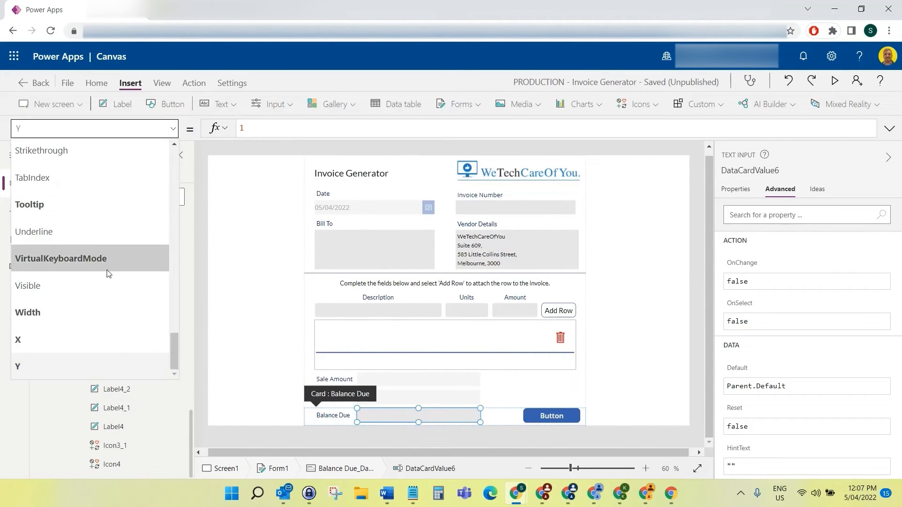
{"action": "scroll", "coordinate": [109, 274], "scroll_direction": "up", "scroll_amount": 15}
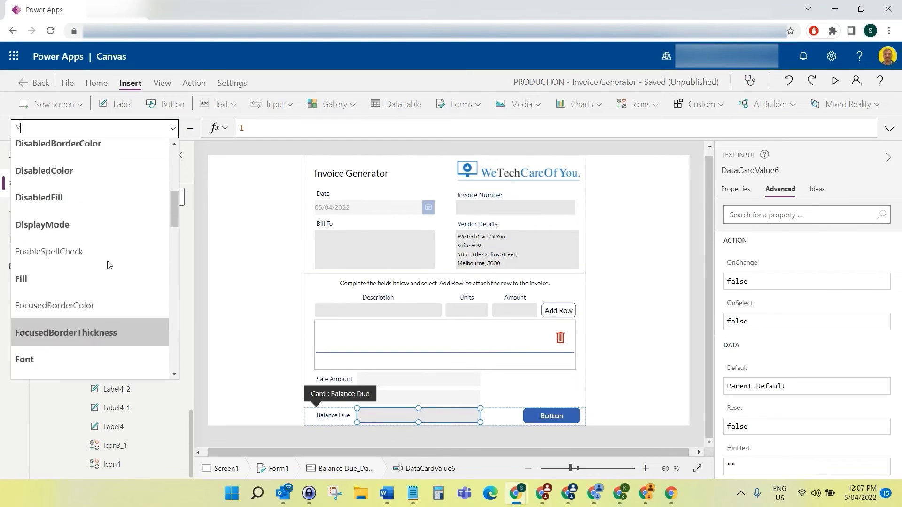
{"action": "scroll", "coordinate": [109, 264], "scroll_direction": "up", "scroll_amount": 2}
{"action": "left_click", "coordinate": [69, 281]}
{"action": "left_click", "coordinate": [357, 131]}
{"action": "key", "text": "ctrl+a"}
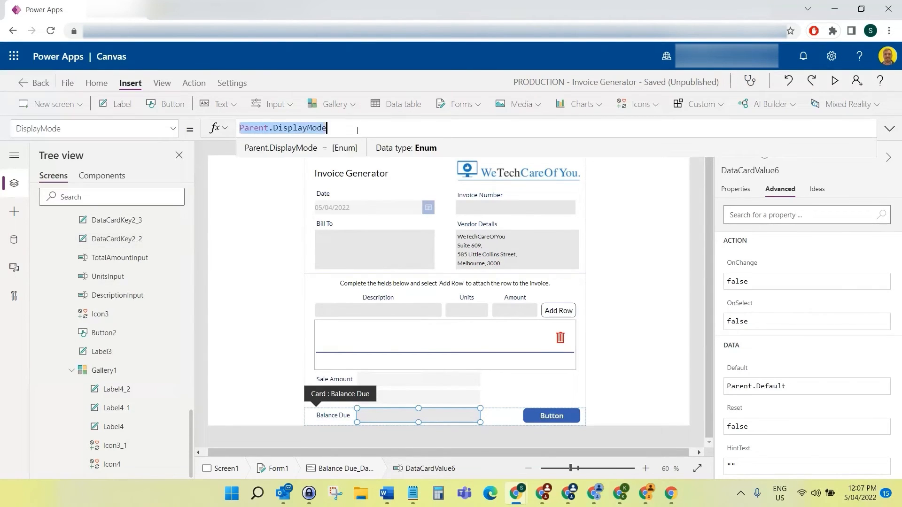
{"action": "type", "text": "DisplayMode.Disabled"}
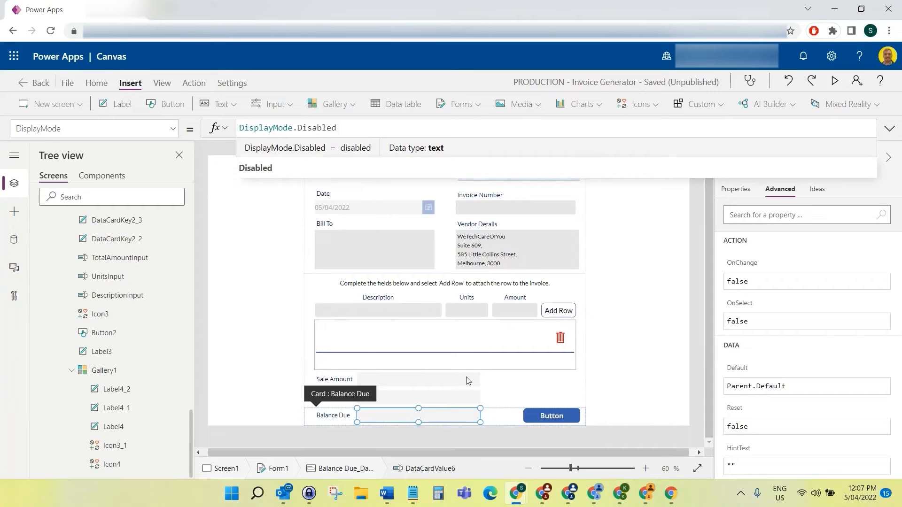
- Set the Sale Amount input's Default to Text( Value(VarTotalValue), "[$-en-GB]$#,###.00" )
{"action": "left_click", "coordinate": [419, 384]}
{"action": "left_click", "coordinate": [383, 381]}
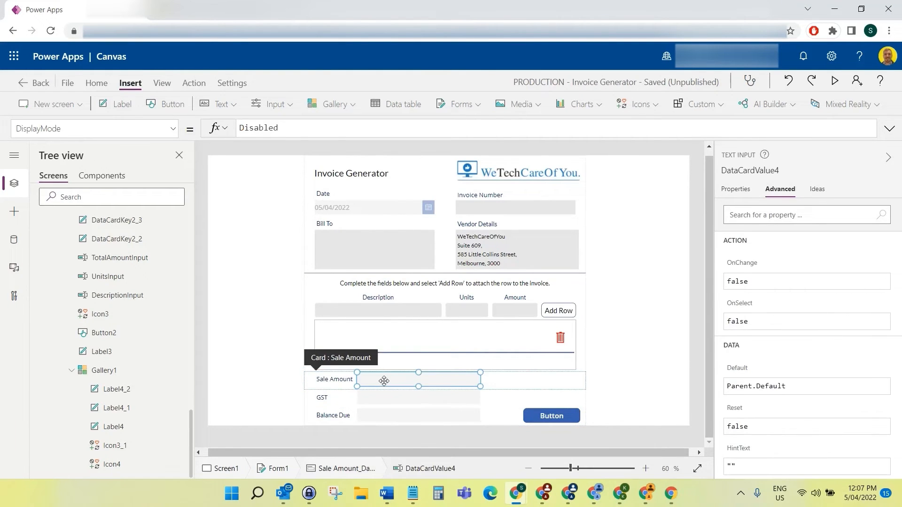
{"action": "left_click", "coordinate": [172, 128]}
{"action": "scroll", "coordinate": [96, 265], "scroll_direction": "up", "scroll_amount": 2}
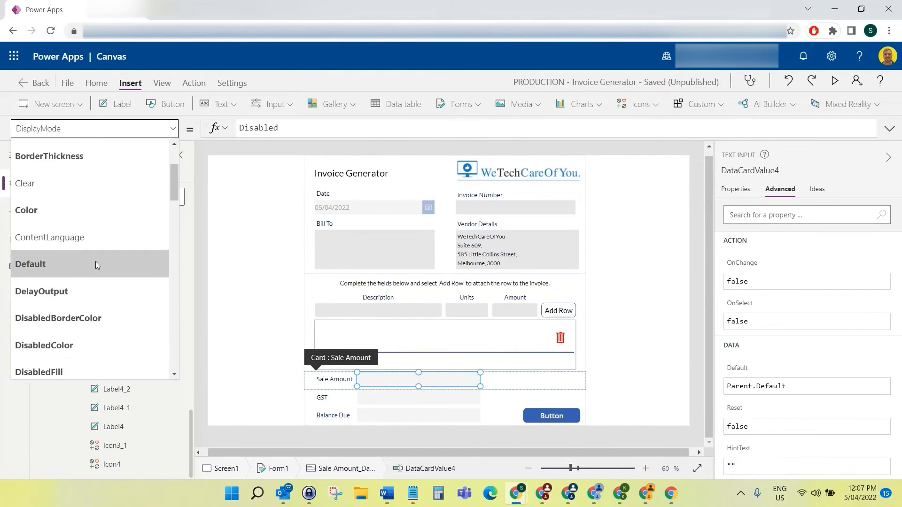
{"action": "left_click", "coordinate": [69, 269]}
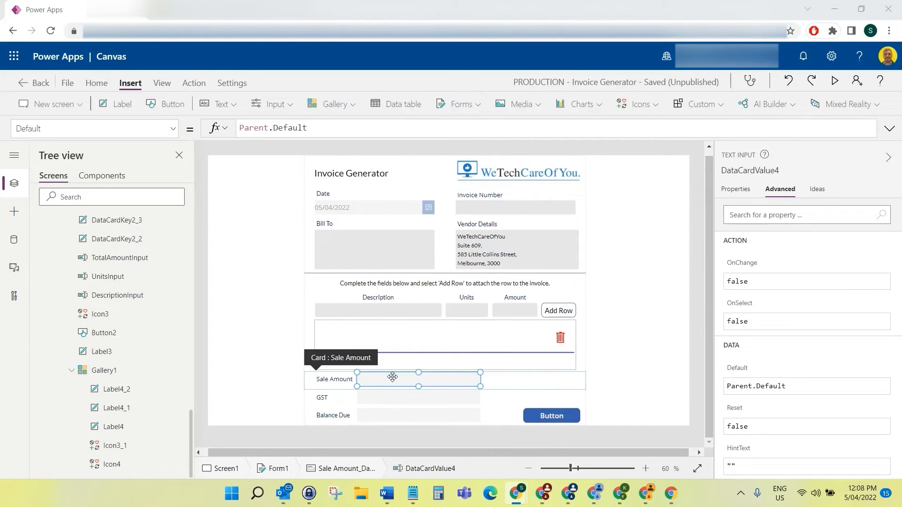
{"action": "left_click", "coordinate": [353, 128]}
{"action": "key", "text": "ctrl+a"}
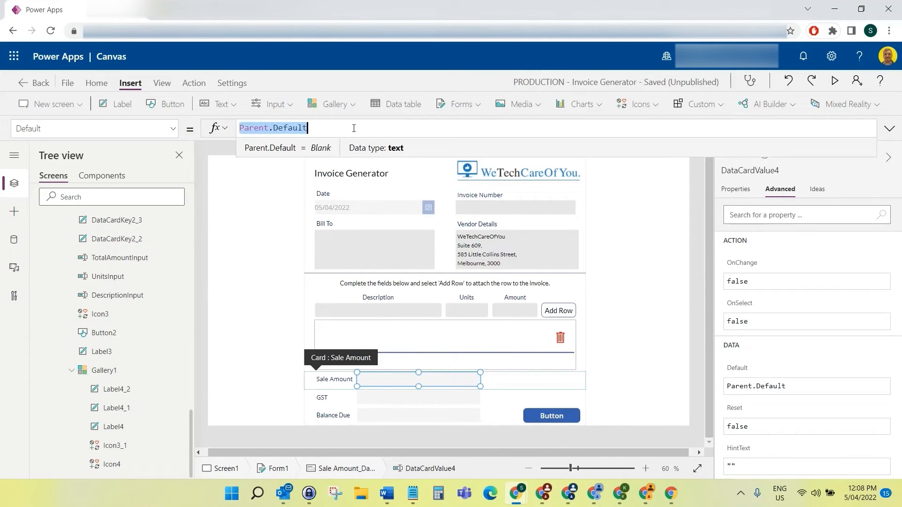
{"action": "type", "text": "Text( Value(VarTotalValue), \"[$-en-GB]$#,###.00\" )"}
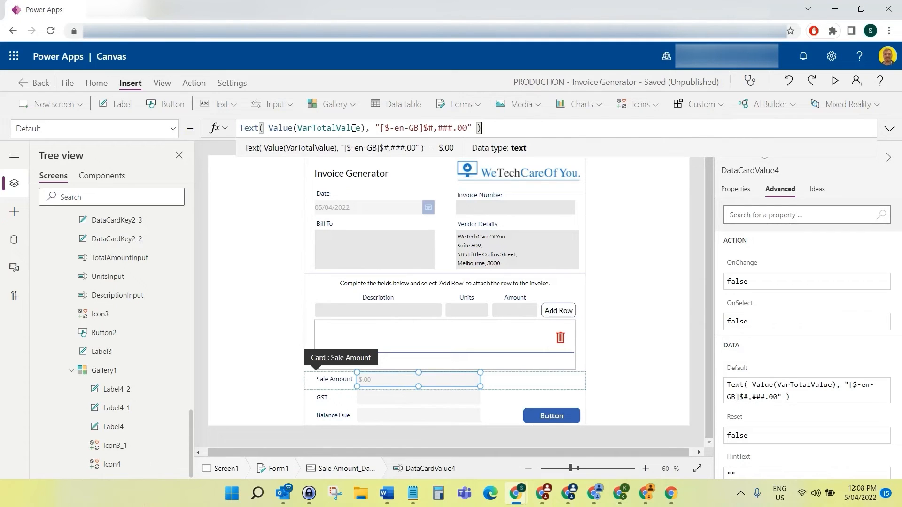
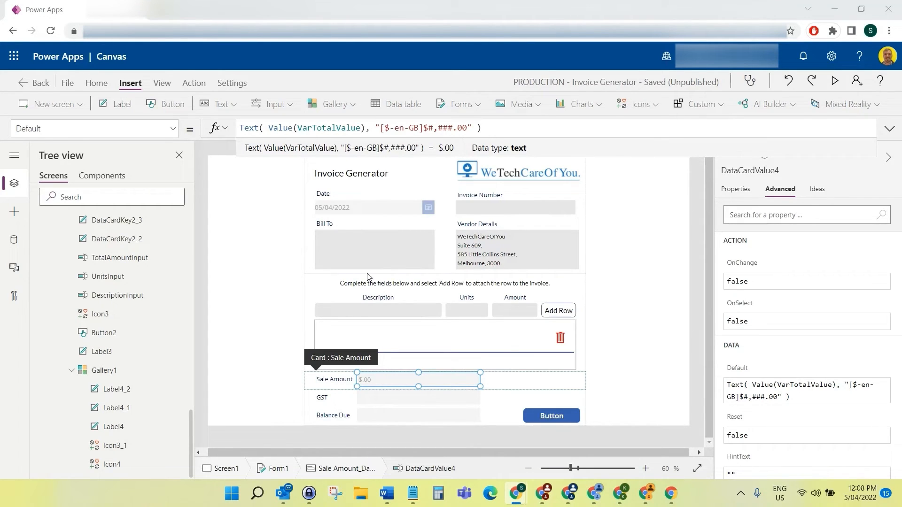
- Set the GST input's Default to Text( Value(VarGST), "[$-en-GB]$#,###.00" )
{"action": "left_click", "coordinate": [384, 400]}
{"action": "left_click", "coordinate": [384, 399]}
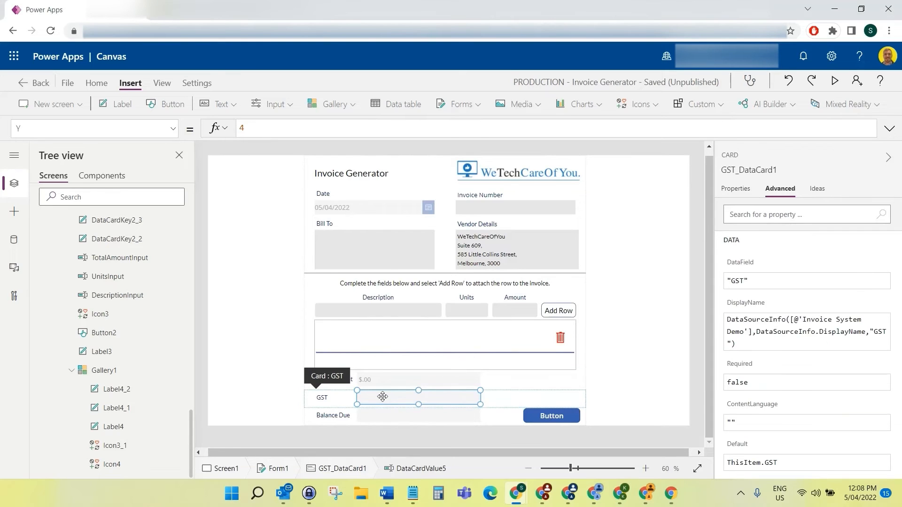
{"action": "left_click", "coordinate": [173, 129]}
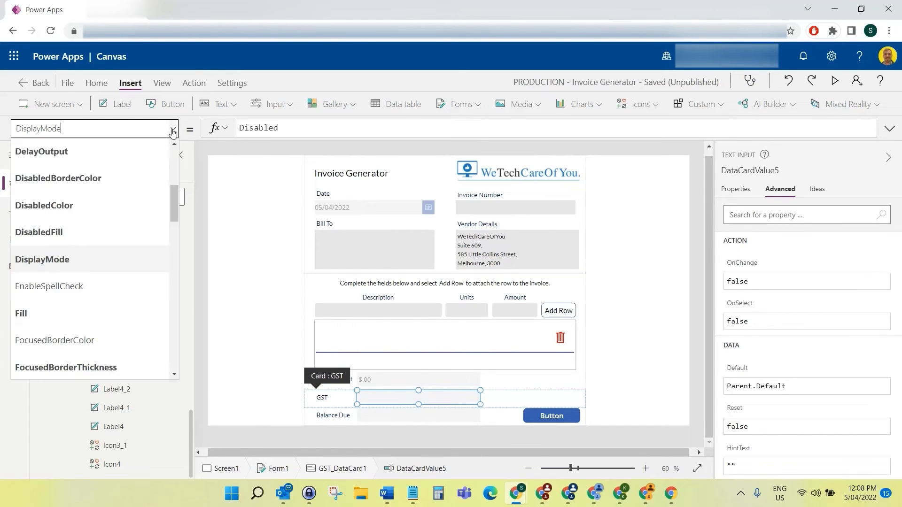
{"action": "scroll", "coordinate": [117, 234], "scroll_direction": "up", "scroll_amount": 2}
{"action": "left_click", "coordinate": [122, 237]}
{"action": "left_click", "coordinate": [305, 127]}
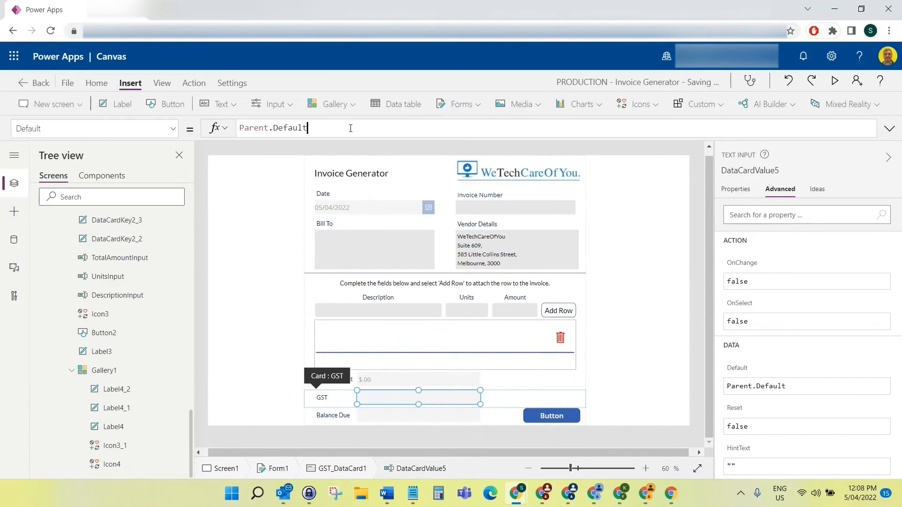
{"action": "key", "text": "ctrl+a"}
{"action": "type", "text": "Text( Value(VarGST), \"[$-en-GB]$#,###.00\" )"}
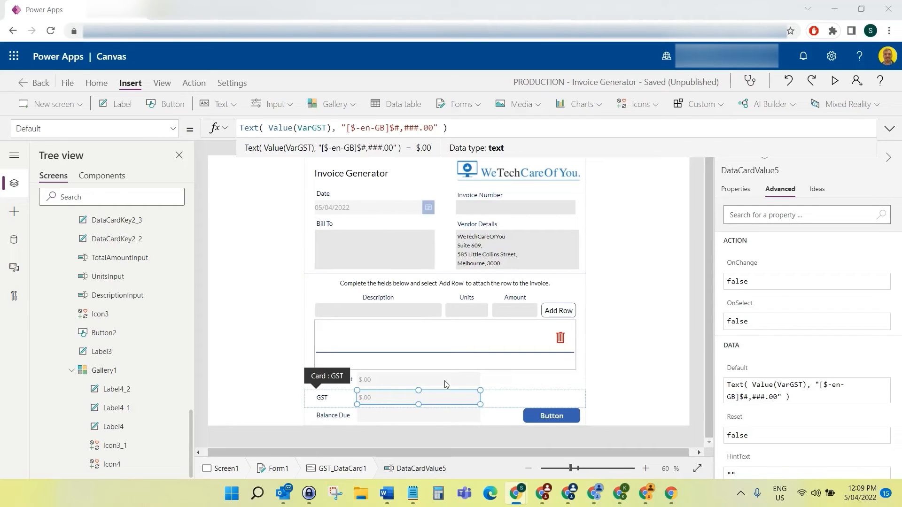
- Set the Balance Due input's Default to Text( Value(VarTotalValue) + Value(VarGST), "[$-en-GB]$#,###.00" )
{"action": "left_click", "coordinate": [393, 417]}
{"action": "left_click", "coordinate": [393, 417]}
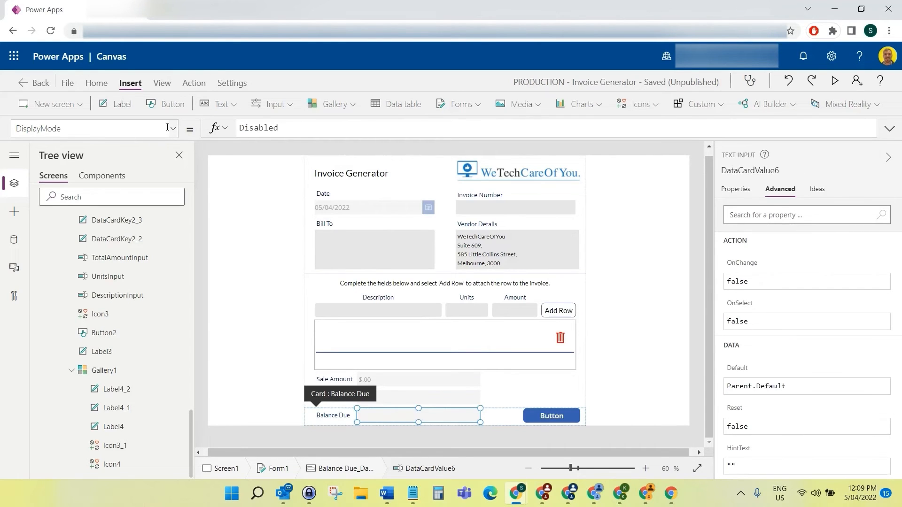
{"action": "left_click", "coordinate": [136, 131]}
{"action": "left_click", "coordinate": [89, 232]}
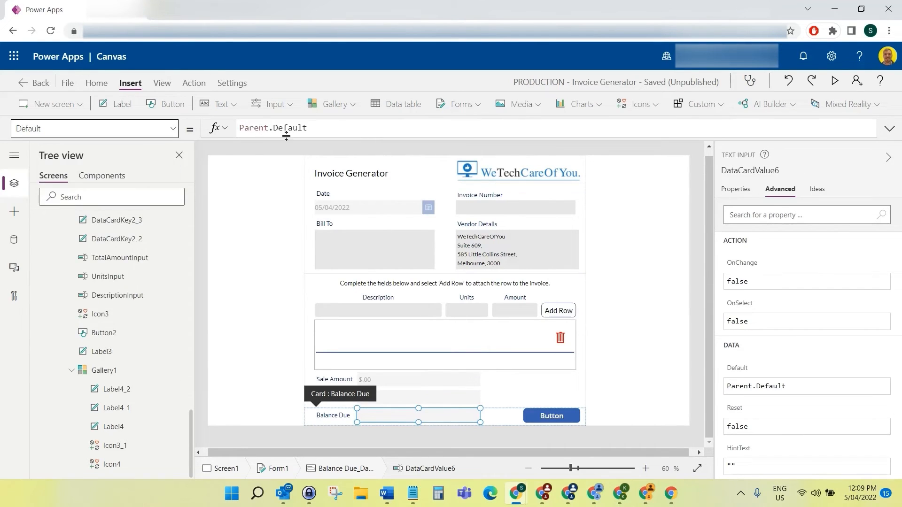
{"action": "left_click", "coordinate": [335, 131]}
{"action": "key", "text": "ctrl+a"}
{"action": "type", "text": "Text( Value(VarTotalValue) + Value(VarGST), \"[$-en-GB]$#,###.00\" )"}
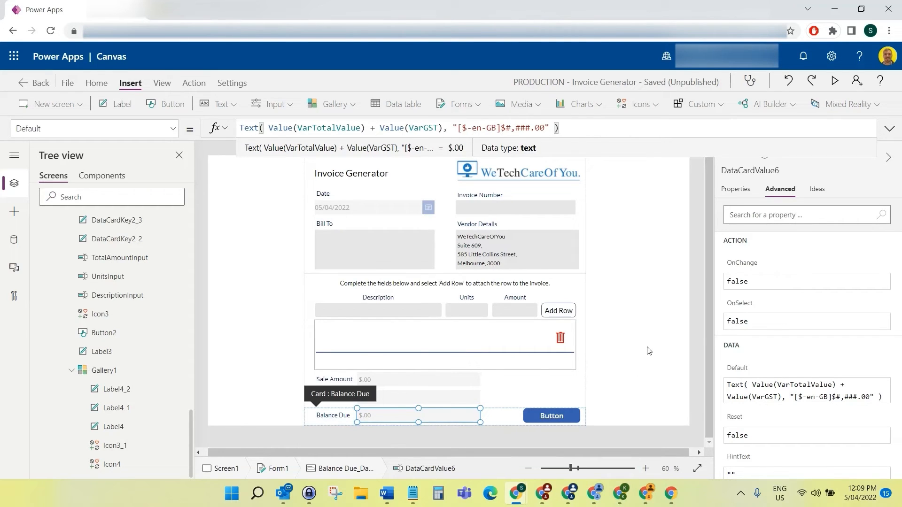
{"action": "left_click", "coordinate": [695, 332]}
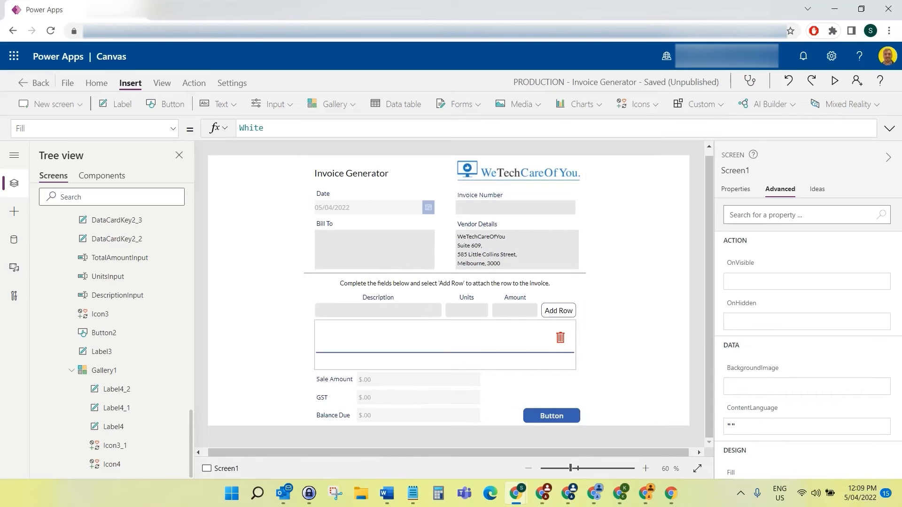
- Set the Amount input's OnChange to Set(FormattedNum, Text( Value(TotalAmountInput.Text), "[$-en-GB]$#,###.00" ); )
{"action": "left_click", "coordinate": [511, 310]}
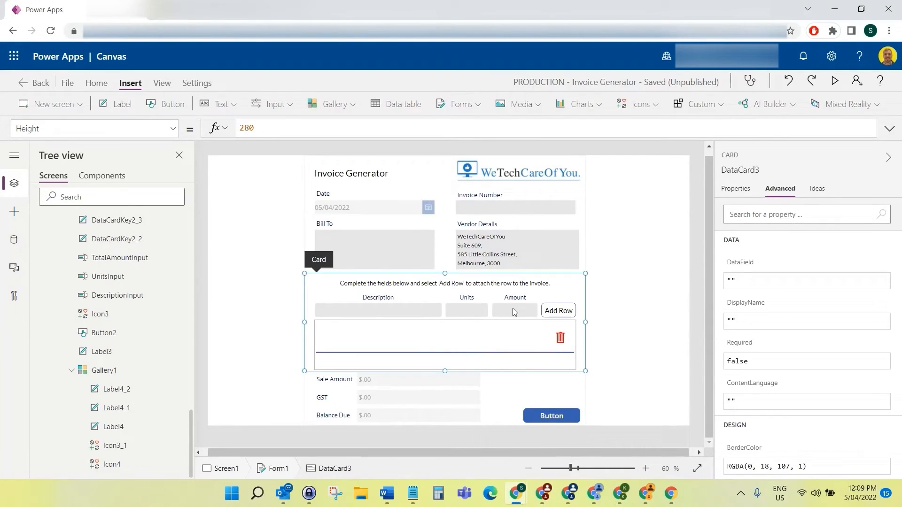
{"action": "left_click", "coordinate": [512, 308]}
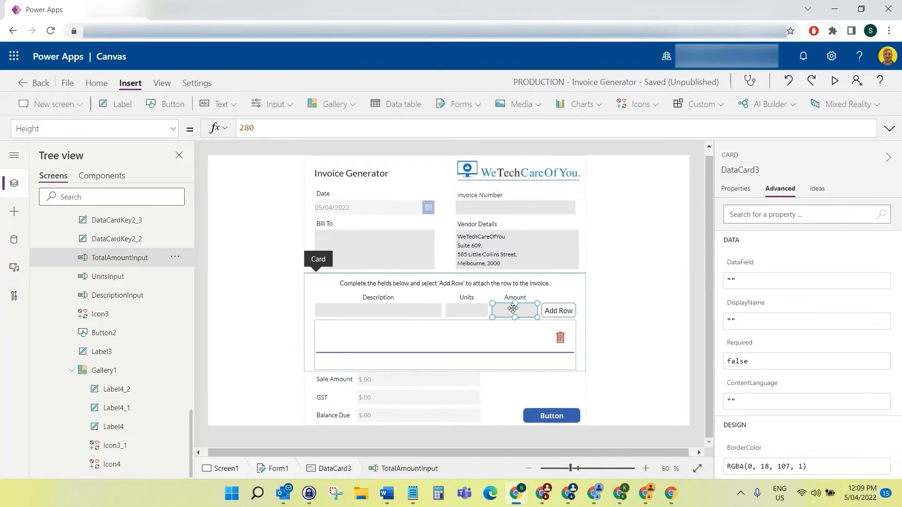
{"action": "left_click", "coordinate": [173, 129]}
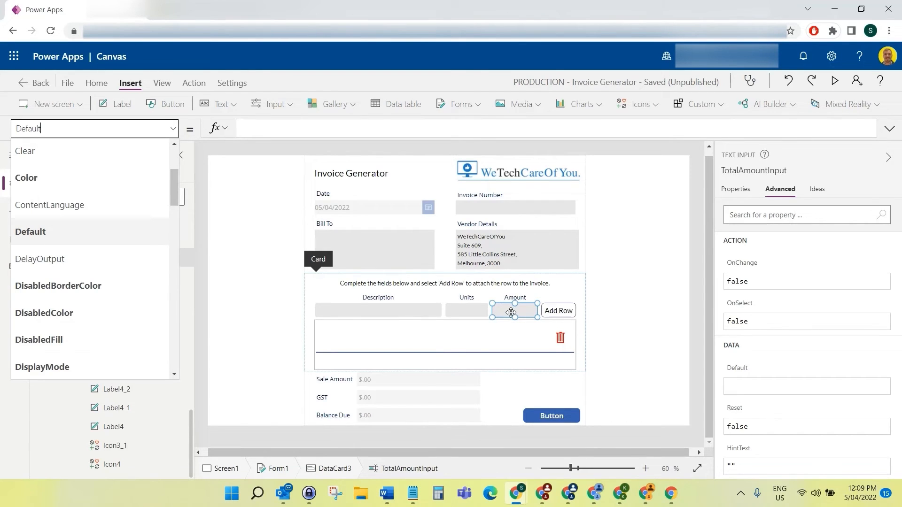
{"action": "scroll", "coordinate": [61, 256], "scroll_direction": "down", "scroll_amount": 10}
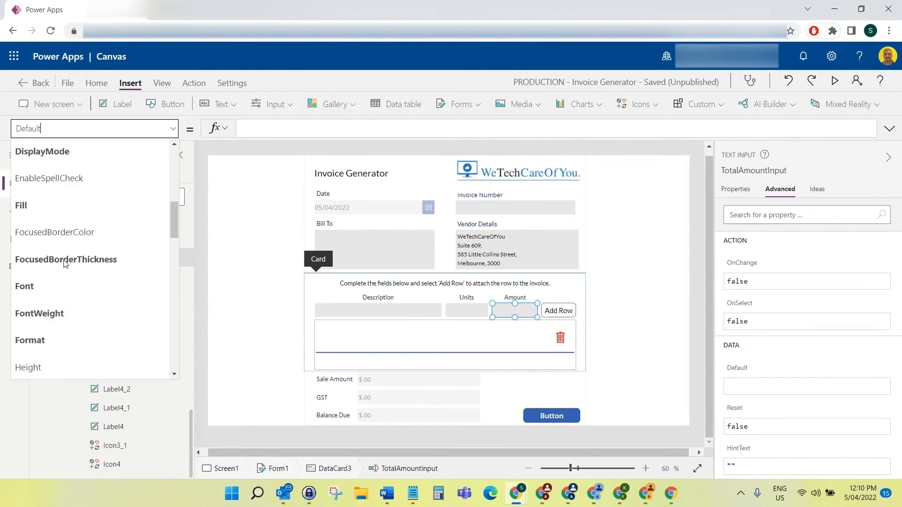
{"action": "left_click", "coordinate": [75, 297]}
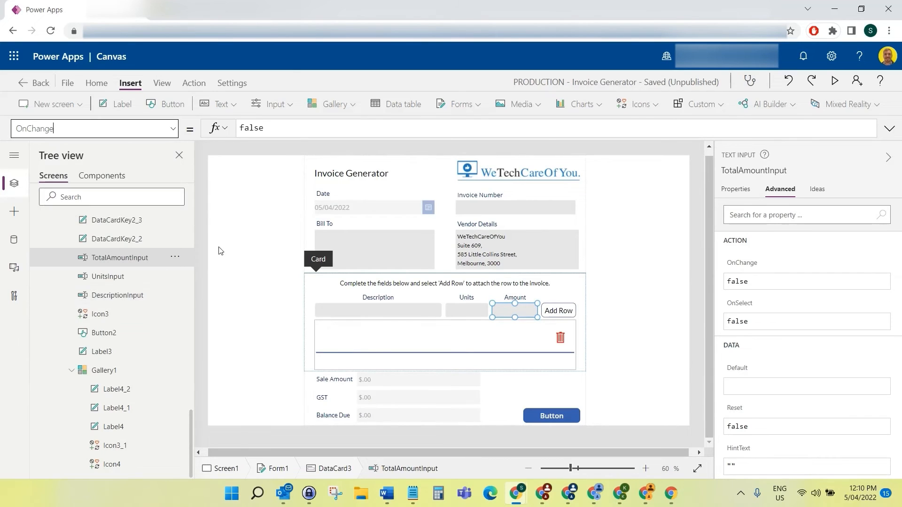
{"action": "left_click_drag", "start_coordinate": [280, 138], "coordinate": [263, 263]}
{"action": "left_click", "coordinate": [337, 161]}
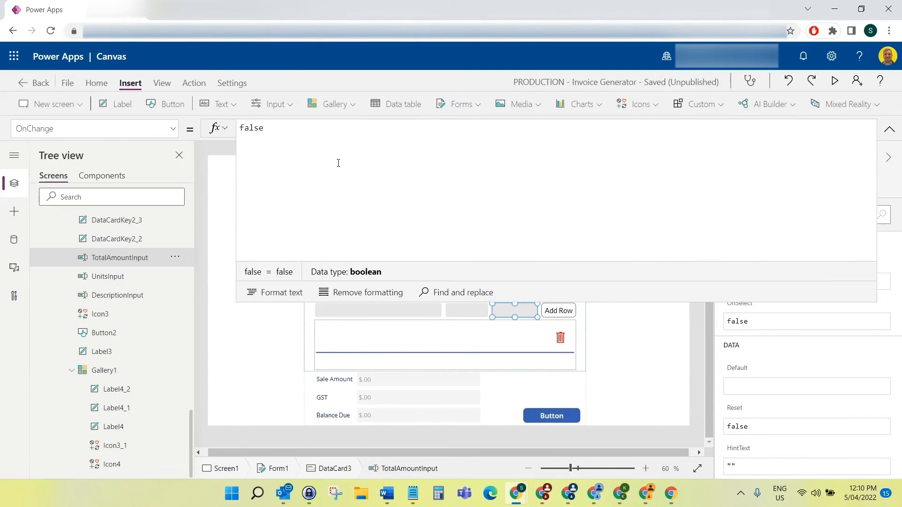
{"action": "key", "text": "ctrl+a"}
{"action": "type", "text": "Set(FormattedNum,   Text(         Value(TotalAmountInput.Text),         \"[$-en-GB]$#,###.00\"     ); )"}
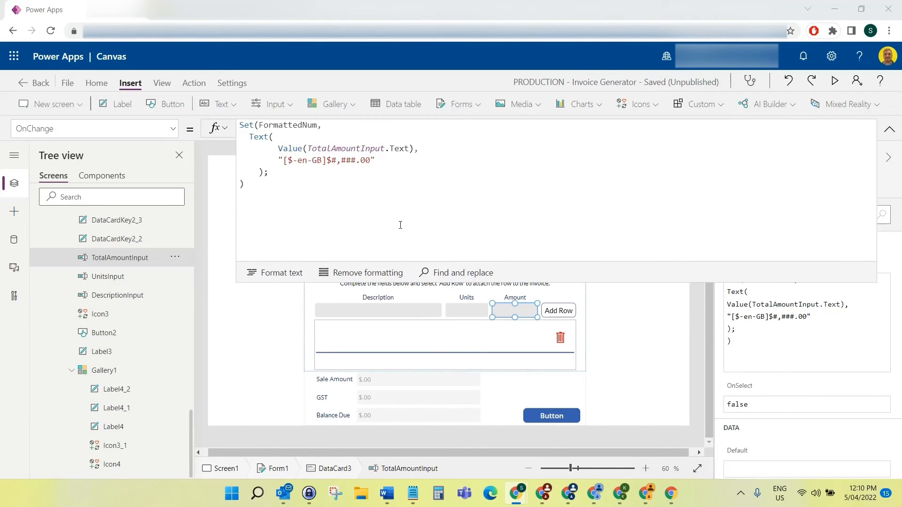
- Set the Default of the Invoice Number text input to InvoiceNum
{"action": "left_click", "coordinate": [483, 211]}
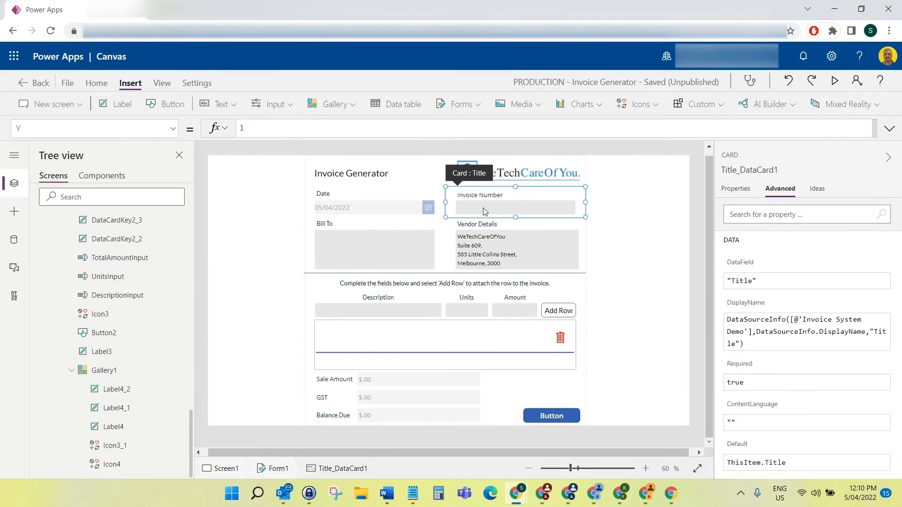
{"action": "left_click", "coordinate": [484, 211]}
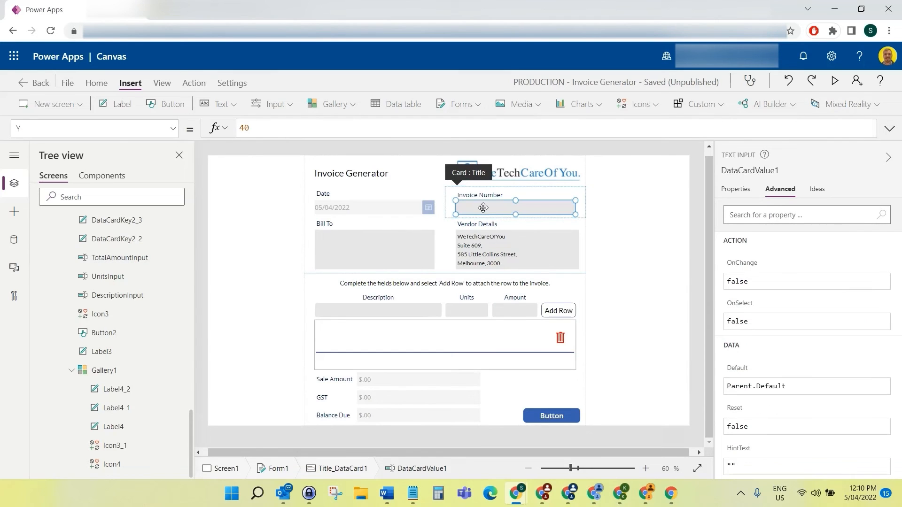
{"action": "left_click", "coordinate": [173, 129]}
{"action": "scroll", "coordinate": [99, 204], "scroll_direction": "up", "scroll_amount": 5}
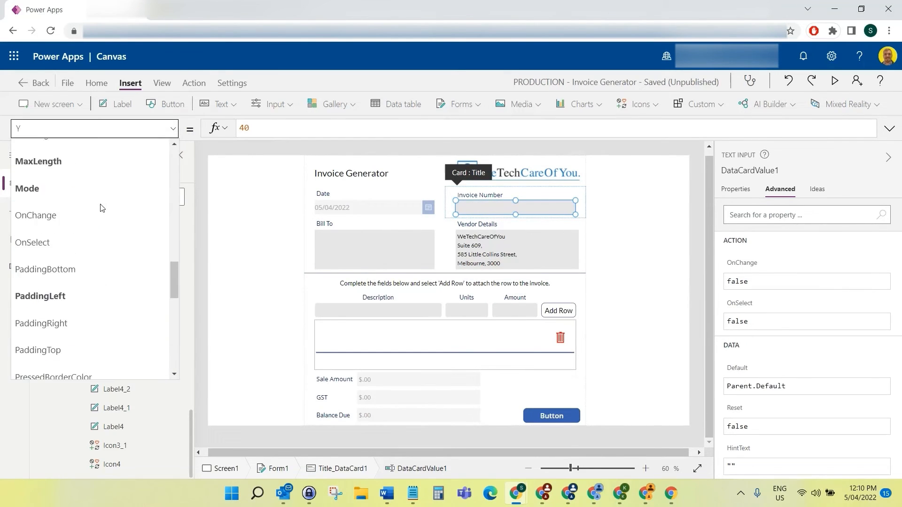
{"action": "scroll", "coordinate": [102, 207], "scroll_direction": "up", "scroll_amount": 10}
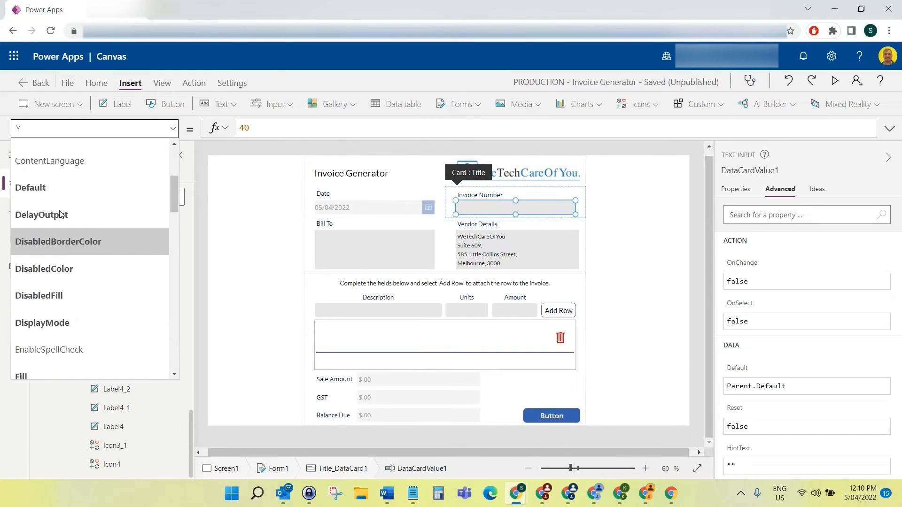
{"action": "scroll", "coordinate": [60, 214], "scroll_direction": "up", "scroll_amount": 1}
{"action": "left_click", "coordinate": [55, 214]}
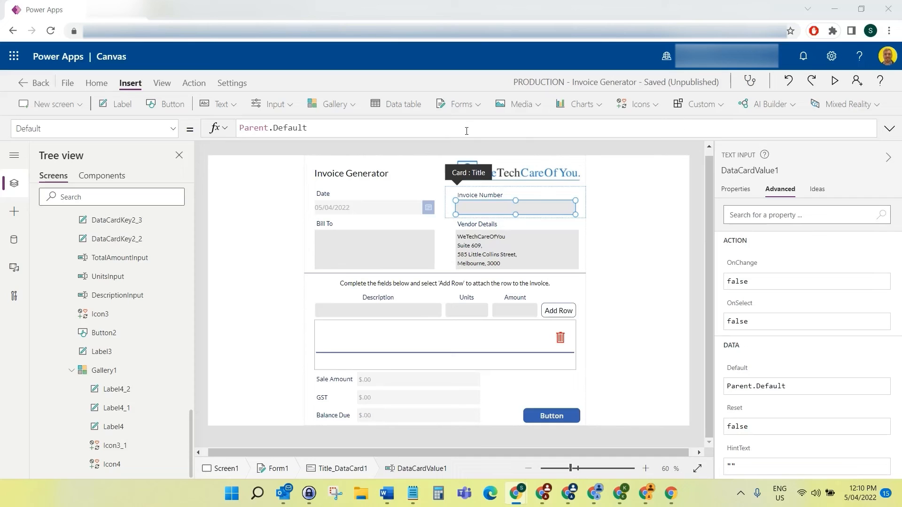
{"action": "left_click", "coordinate": [315, 134]}
{"action": "key", "text": "ctrl+a"}
{"action": "type", "text": "InvoiceNum"}
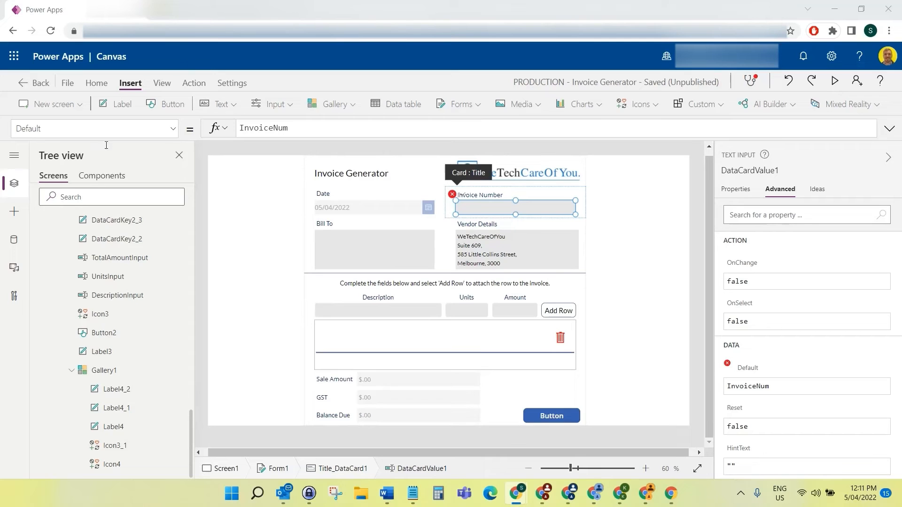
- Set the App object's OnStart to Set(InvoiceNum, "INV-" & Last('Invoice System Demo').ID + 1)
{"action": "scroll", "coordinate": [91, 249], "scroll_direction": "up", "scroll_amount": 15}
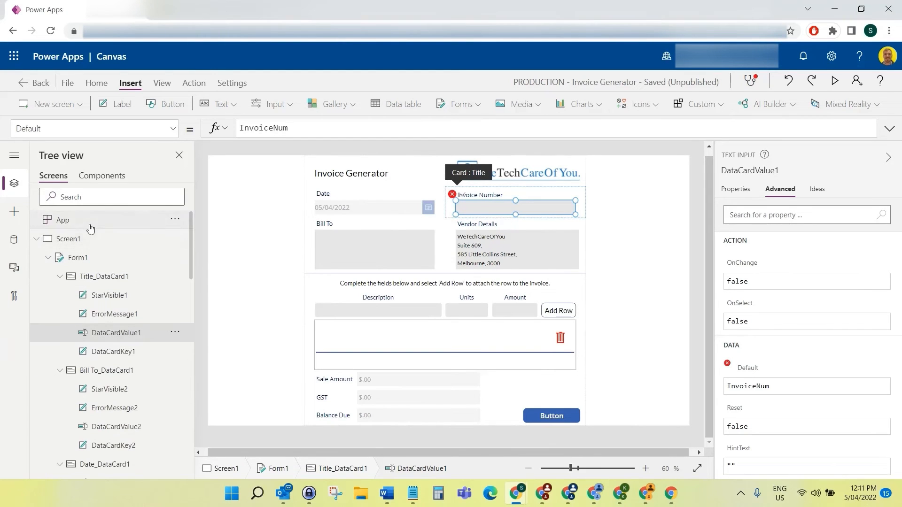
{"action": "left_click", "coordinate": [90, 229]}
{"action": "left_click", "coordinate": [172, 129]}
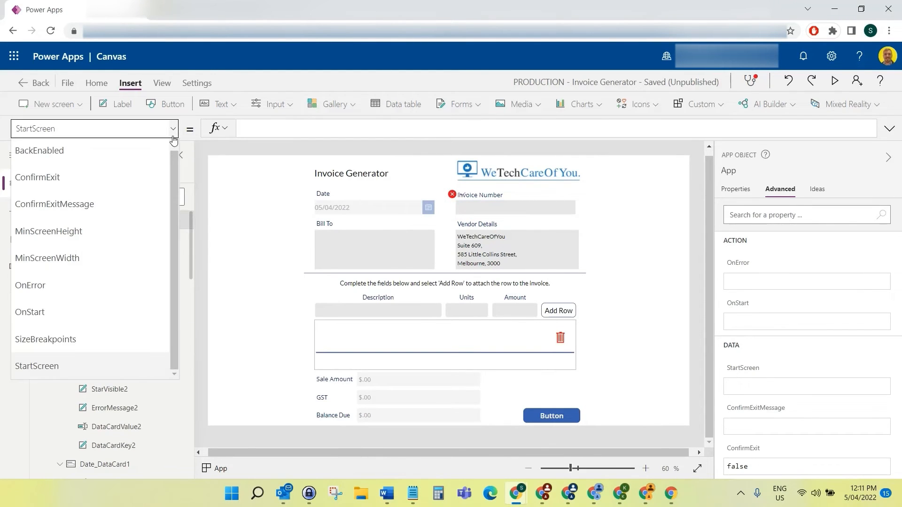
{"action": "left_click", "coordinate": [173, 131]}
{"action": "left_click", "coordinate": [171, 129]}
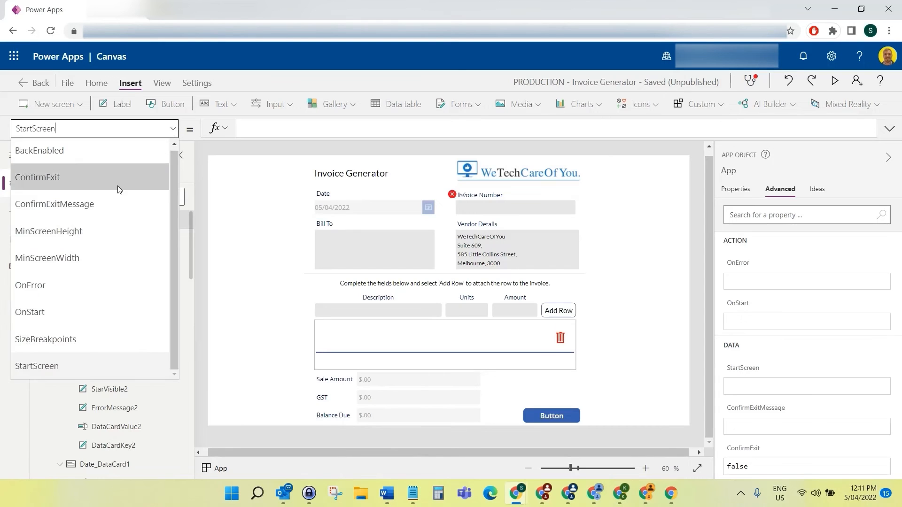
{"action": "left_click", "coordinate": [72, 307]}
{"action": "left_click", "coordinate": [287, 139]}
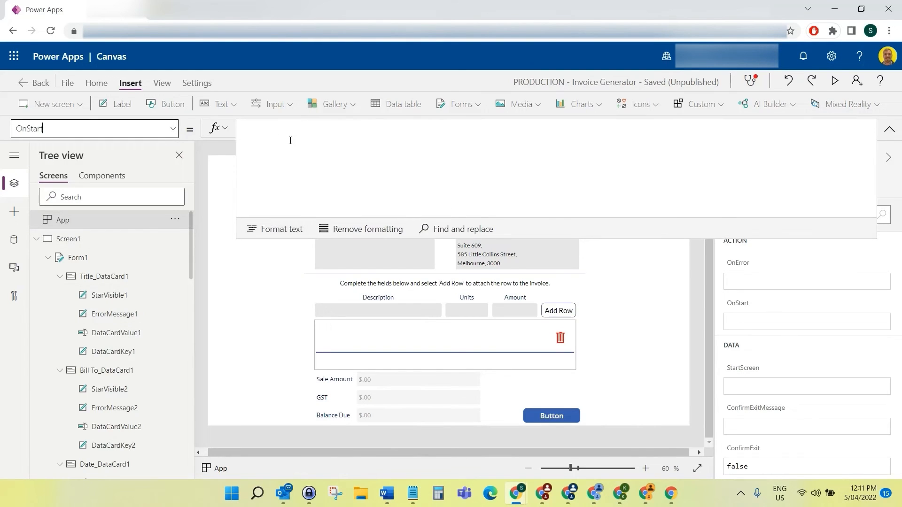
{"action": "left_click", "coordinate": [343, 140]}
{"action": "type", "text": "Set(InvoiceNum, \"INV-\" & Last('Invoice System Demo').ID + 1)"}
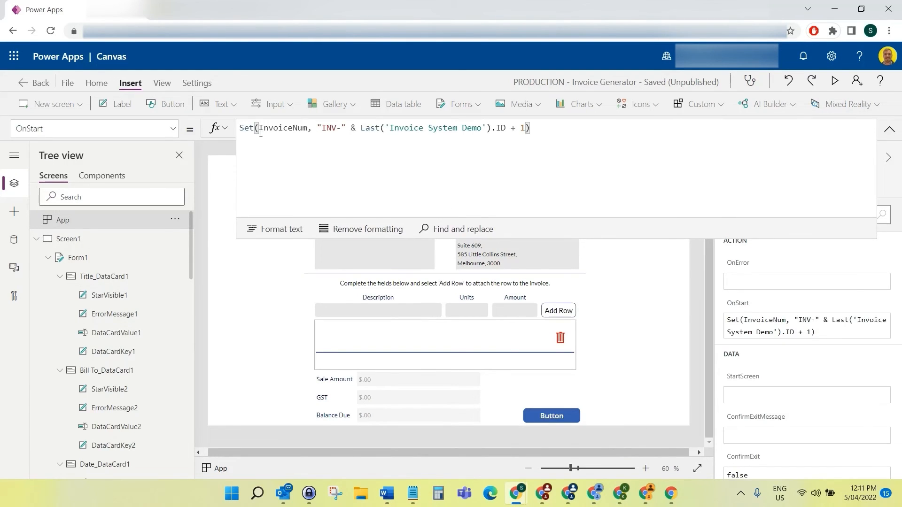
- Extend the invoice number prefix in the App's OnStart formula to "INV-COMPANY NAME"
{"action": "left_click_drag", "start_coordinate": [259, 128], "coordinate": [339, 130]}
{"action": "left_click", "coordinate": [339, 130]}
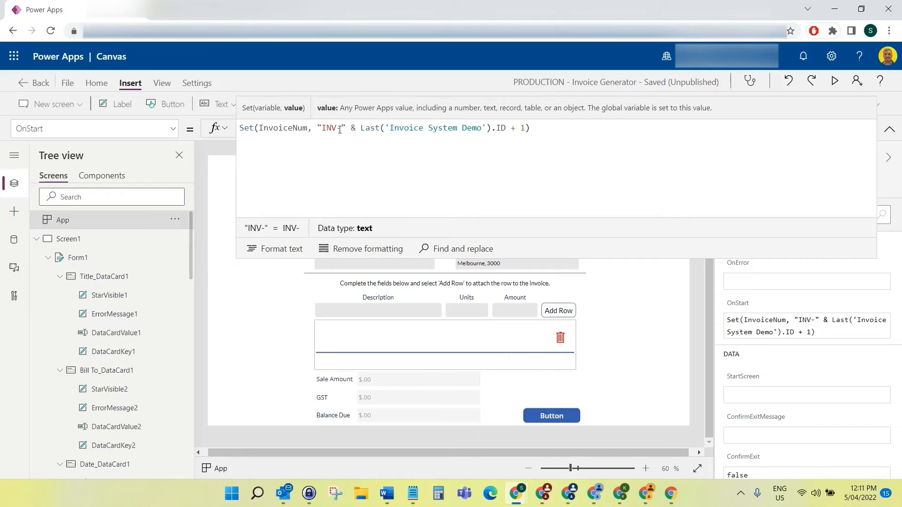
{"action": "key", "text": "Caps_Lock"}
{"action": "type", "text": "COMPANY NAME"}
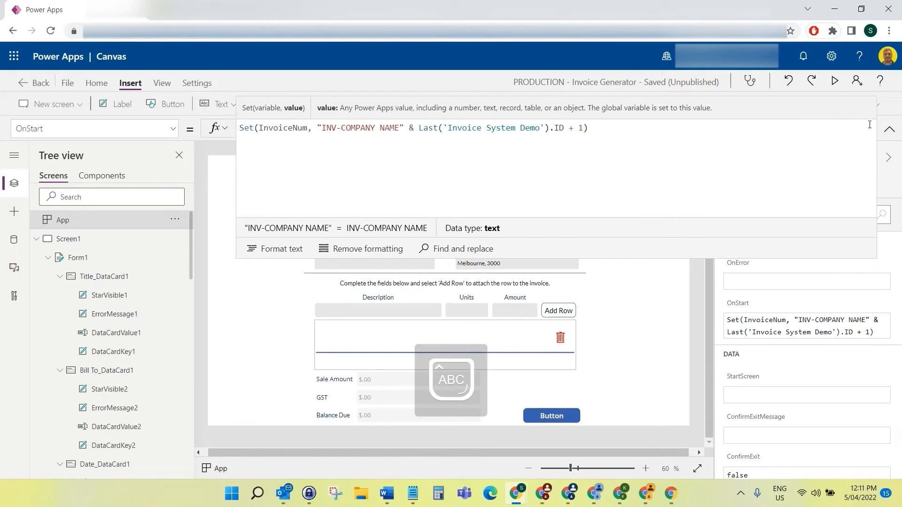
{"action": "left_click", "coordinate": [889, 129]}
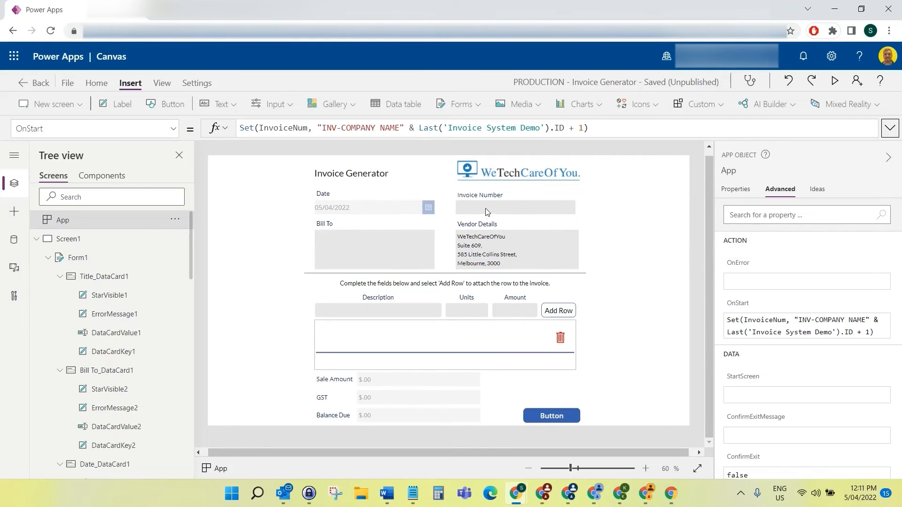
- Shorten the invoice number prefix in the App's OnStart formula to "INV"
{"action": "left_click", "coordinate": [402, 127]}
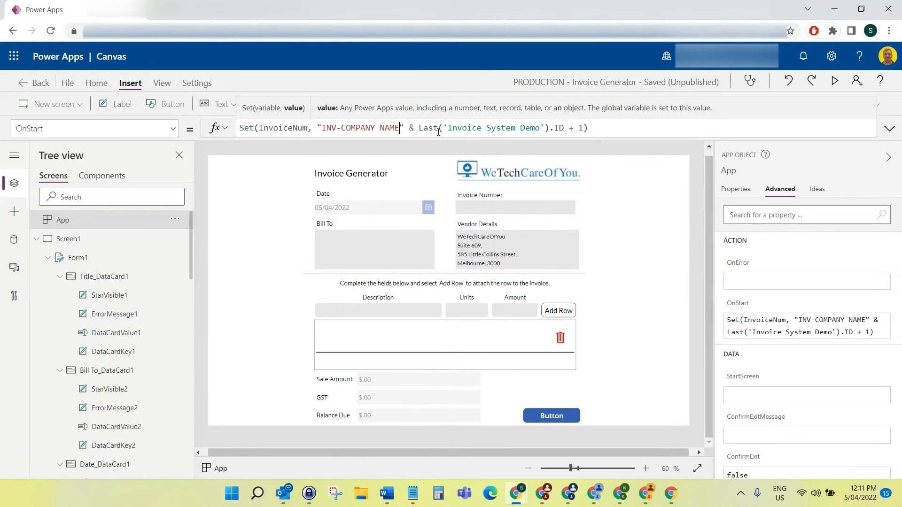
{"action": "key", "text": "BackSpace"}
{"action": "key", "text": "BackSpace"}
{"action": "key", "text": "BackSpace"}
{"action": "key", "text": "BackSpace"}
{"action": "key", "text": "BackSpace"}
{"action": "key", "text": "BackSpace"}
{"action": "key", "text": "BackSpace"}
{"action": "key", "text": "BackSpace"}
{"action": "key", "text": "BackSpace"}
{"action": "key", "text": "BackSpace"}
{"action": "key", "text": "BackSpace"}
{"action": "key", "text": "BackSpace"}
{"action": "key", "text": "BackSpace"}
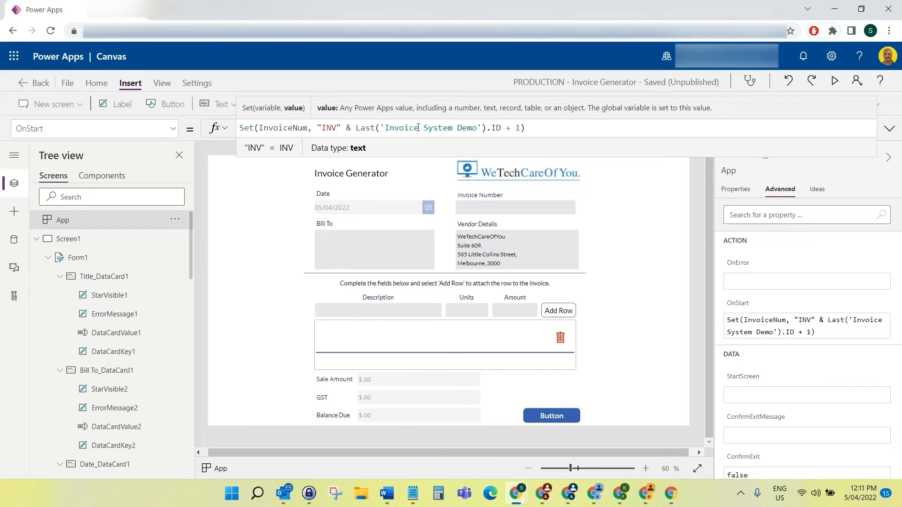
{"action": "left_click_drag", "start_coordinate": [491, 128], "coordinate": [505, 129]}
{"action": "left_click", "coordinate": [517, 128]}
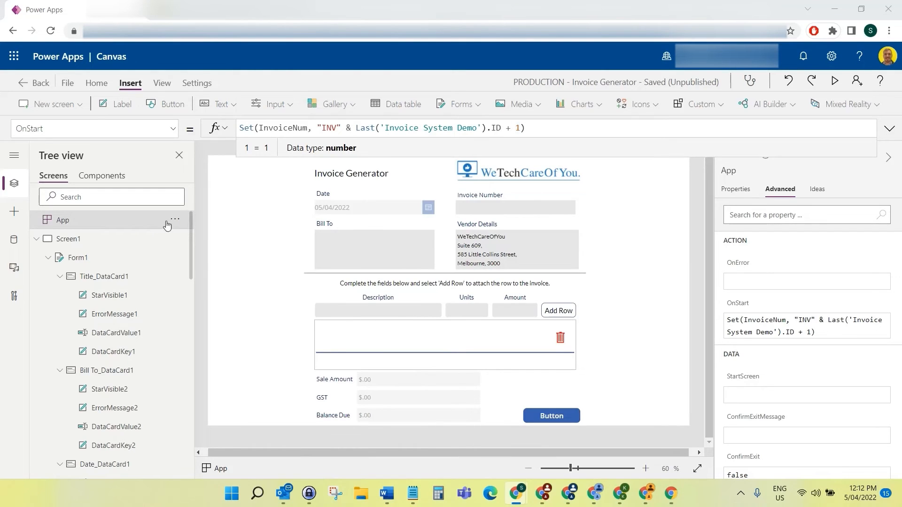
- Set the BorderThickness of Form1 to 1
{"action": "left_click", "coordinate": [81, 258]}
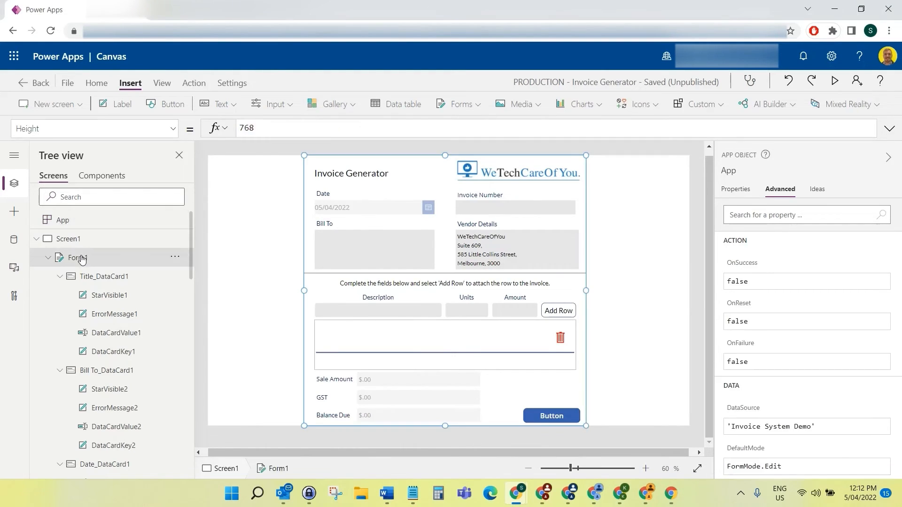
{"action": "left_click", "coordinate": [172, 133]}
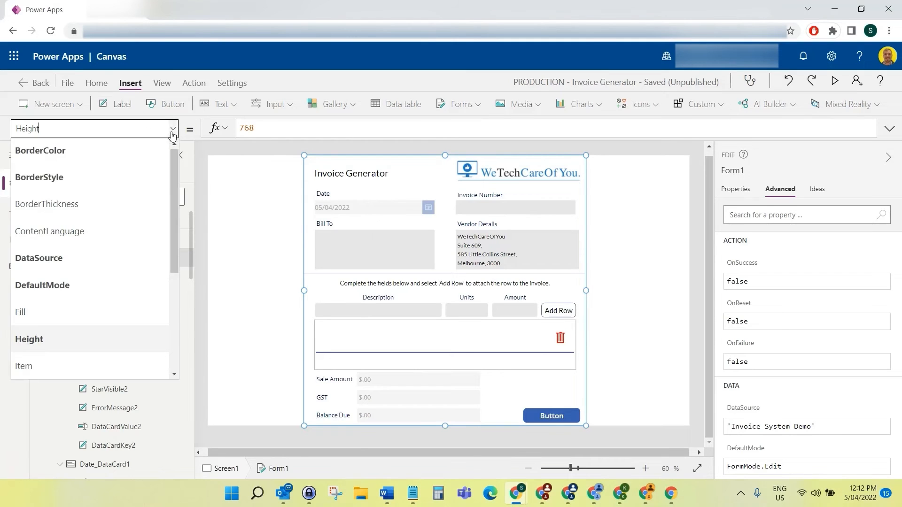
{"action": "left_click", "coordinate": [139, 203]}
{"action": "left_click", "coordinate": [271, 133]}
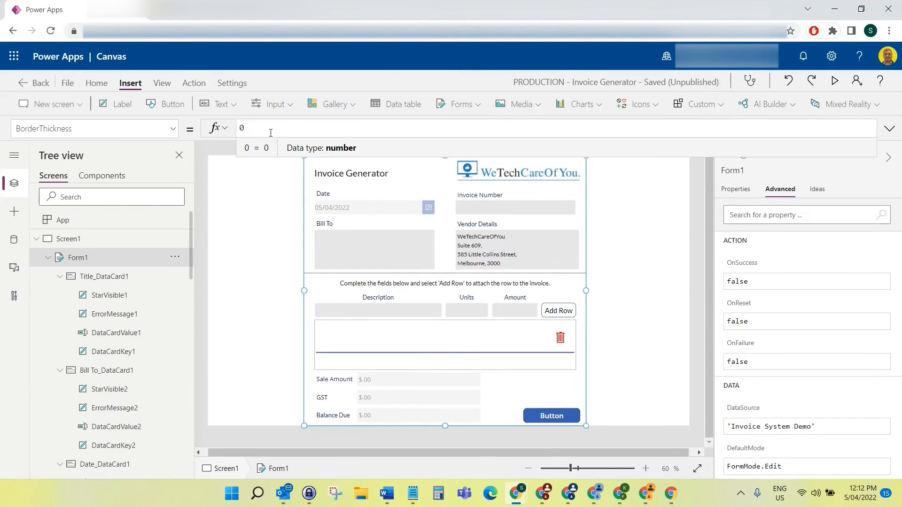
{"action": "key", "text": "BackSpace"}
{"action": "type", "text": "1"}
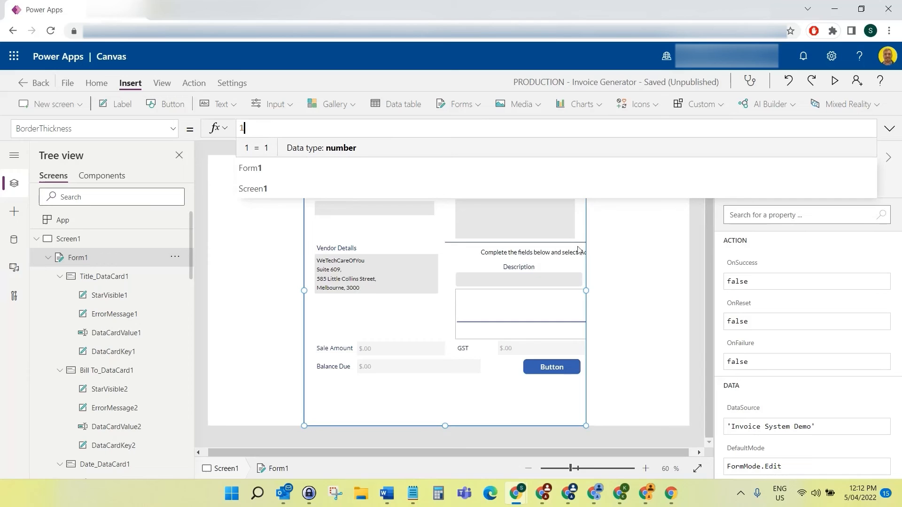
{"action": "left_click", "coordinate": [694, 239]}
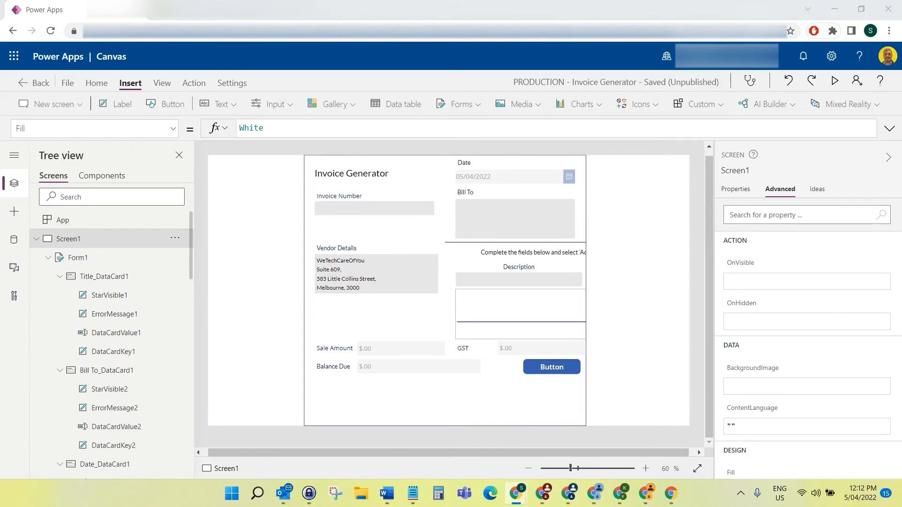
- Set the width of the header card containing the Invoice Generator title to 700
{"action": "left_click", "coordinate": [694, 219]}
{"action": "scroll", "coordinate": [662, 255], "scroll_direction": "up", "scroll_amount": 1}
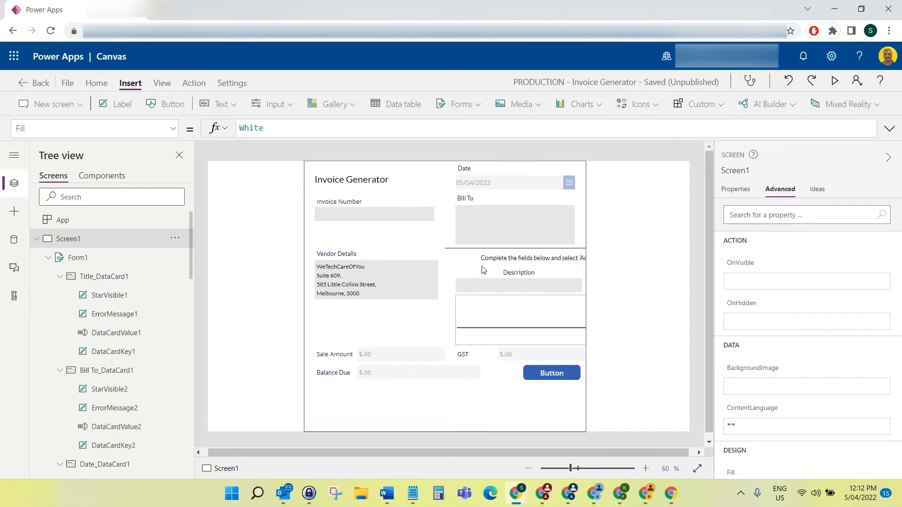
{"action": "left_click", "coordinate": [410, 187]}
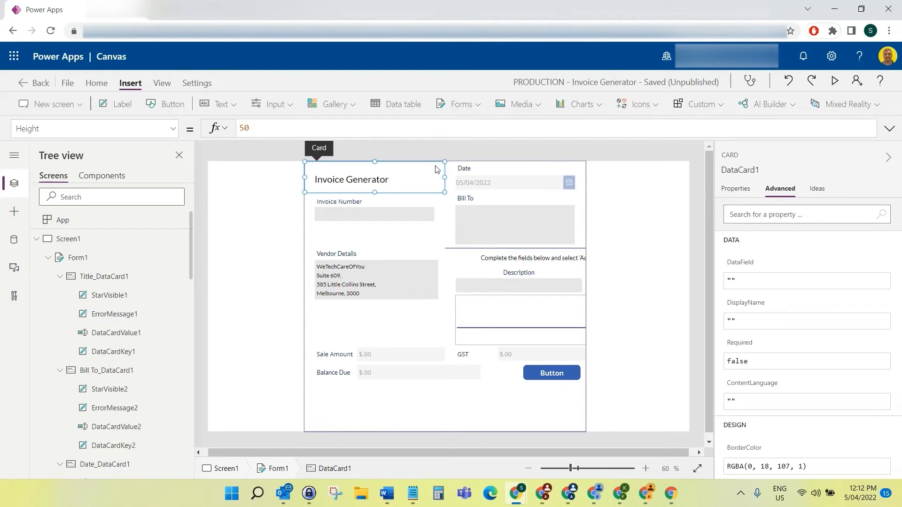
{"action": "left_click", "coordinate": [694, 209]}
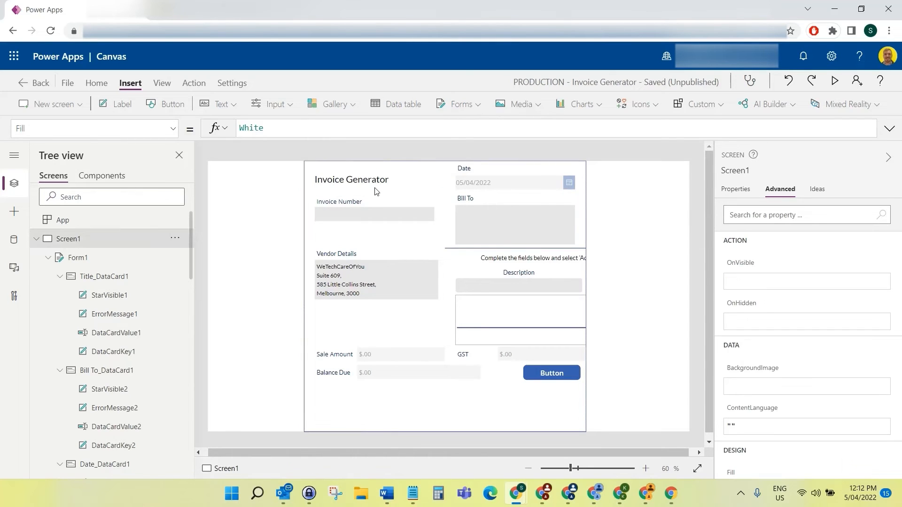
{"action": "left_click", "coordinate": [376, 191]}
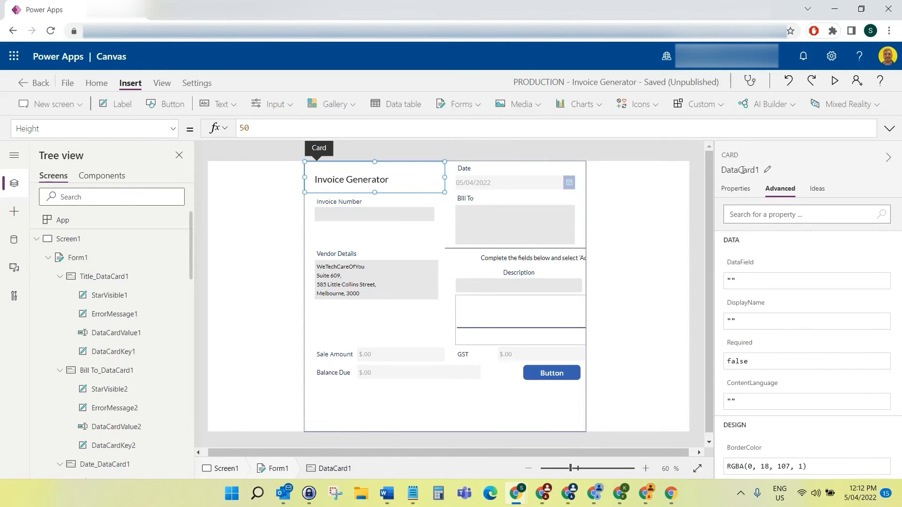
{"action": "left_click", "coordinate": [735, 189]}
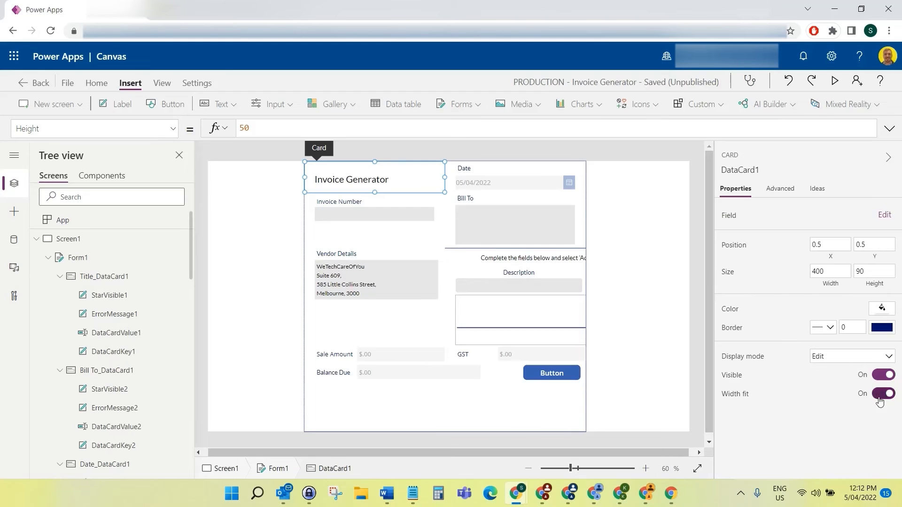
{"action": "left_click", "coordinate": [173, 128]}
{"action": "scroll", "coordinate": [95, 335], "scroll_direction": "down", "scroll_amount": 3}
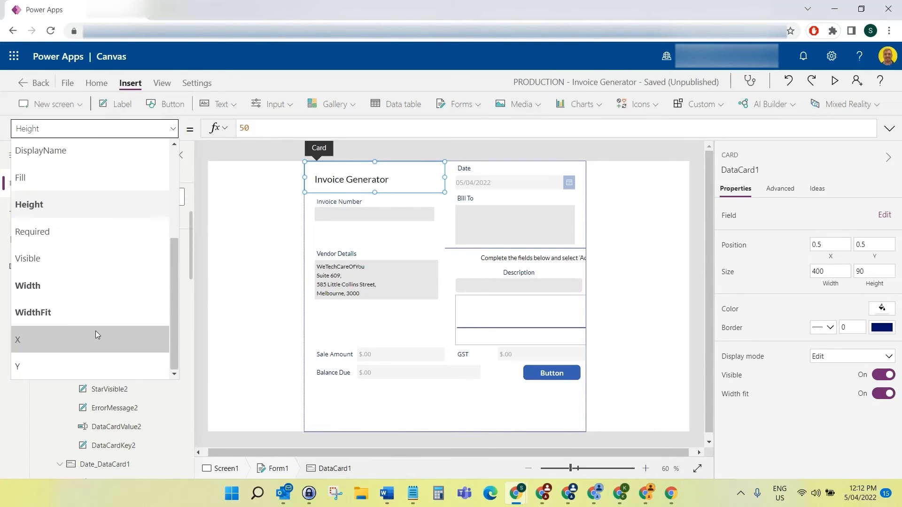
{"action": "left_click", "coordinate": [88, 287]}
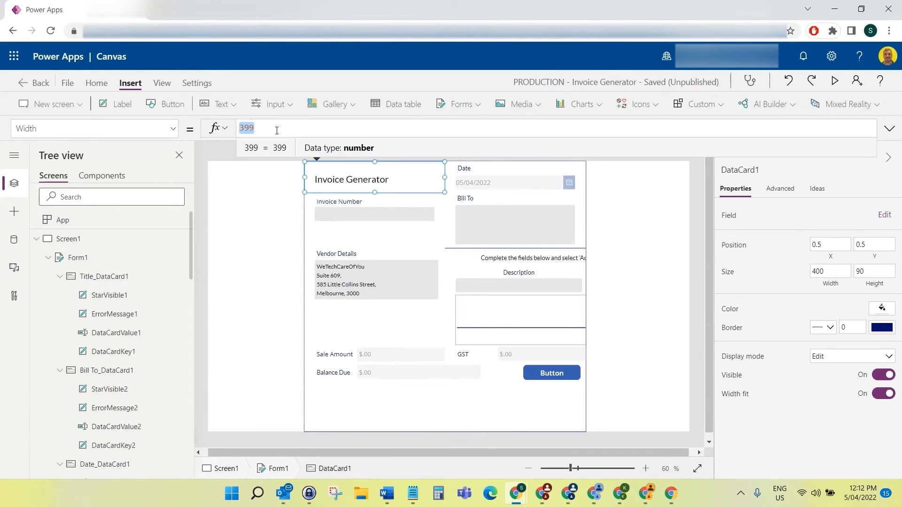
{"action": "type", "text": "700"}
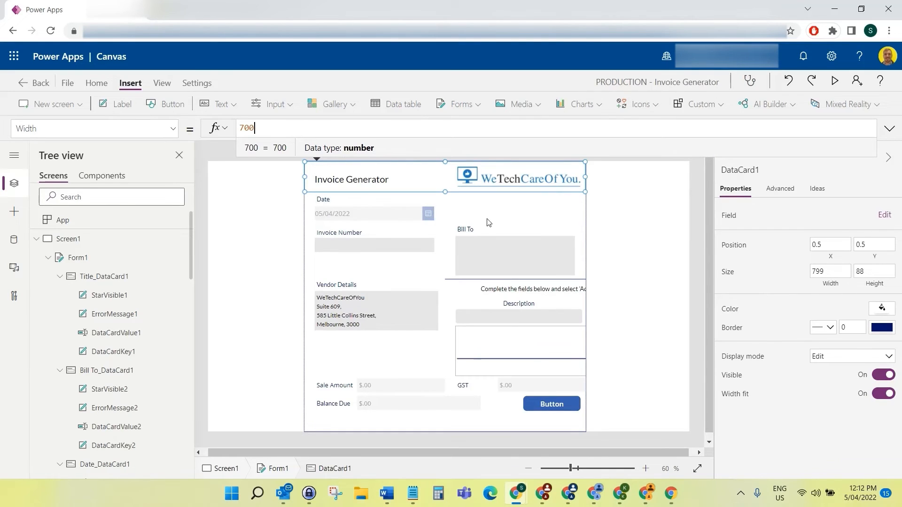
- Set the Y property of the Date card to 1 so it sits in the row below the header
{"action": "left_click", "coordinate": [379, 233]}
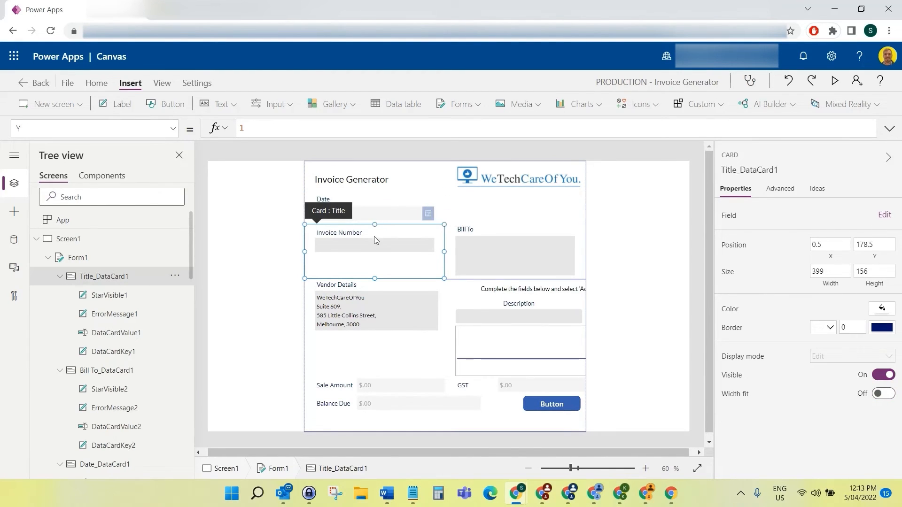
{"action": "left_click", "coordinate": [375, 209]}
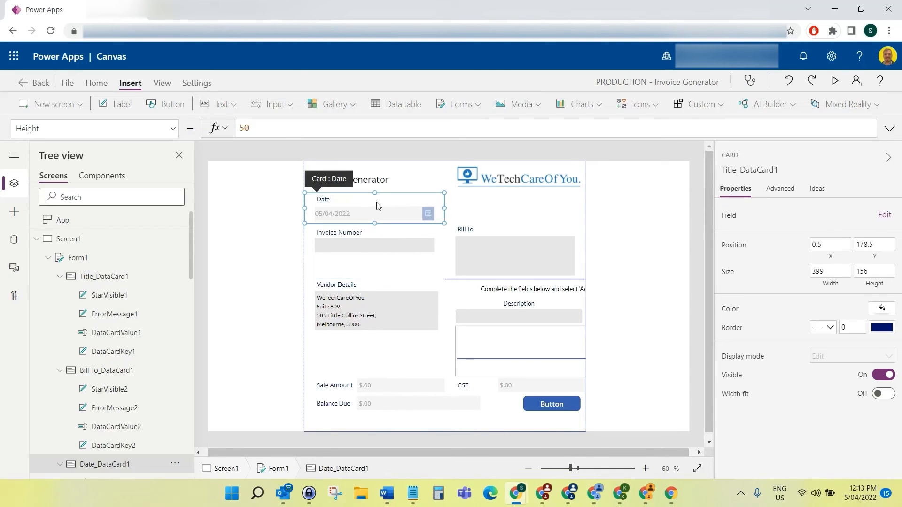
{"action": "left_click", "coordinate": [173, 128]}
{"action": "scroll", "coordinate": [167, 309], "scroll_direction": "down", "scroll_amount": 2}
{"action": "left_click", "coordinate": [141, 367]}
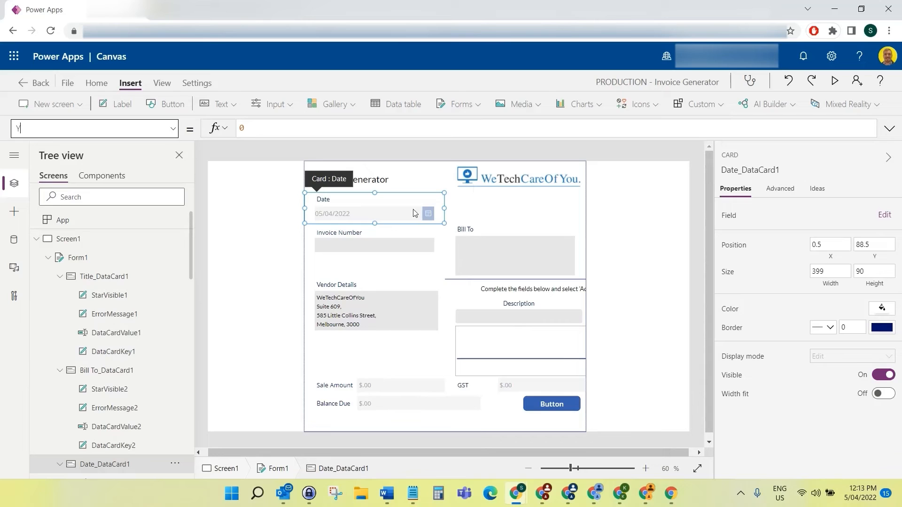
{"action": "double_click", "coordinate": [249, 130]}
{"action": "type", "text": "1"}
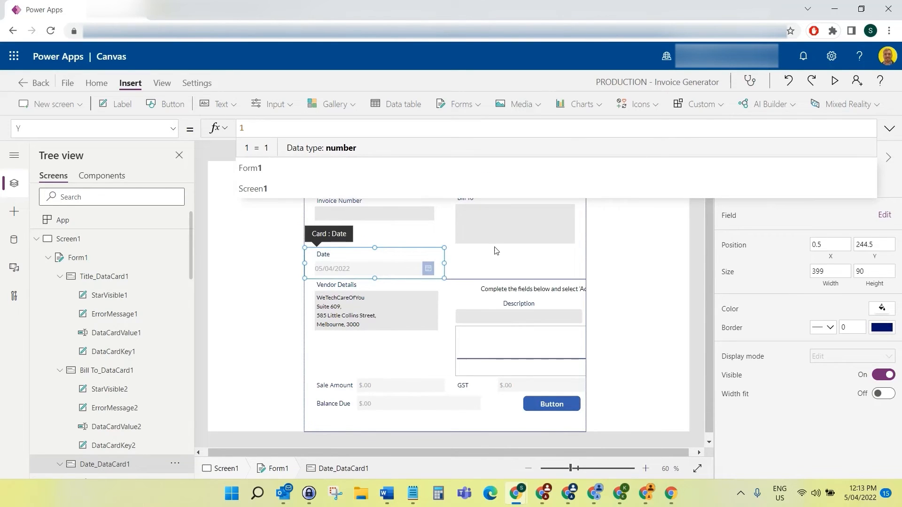
{"action": "left_click", "coordinate": [889, 128]}
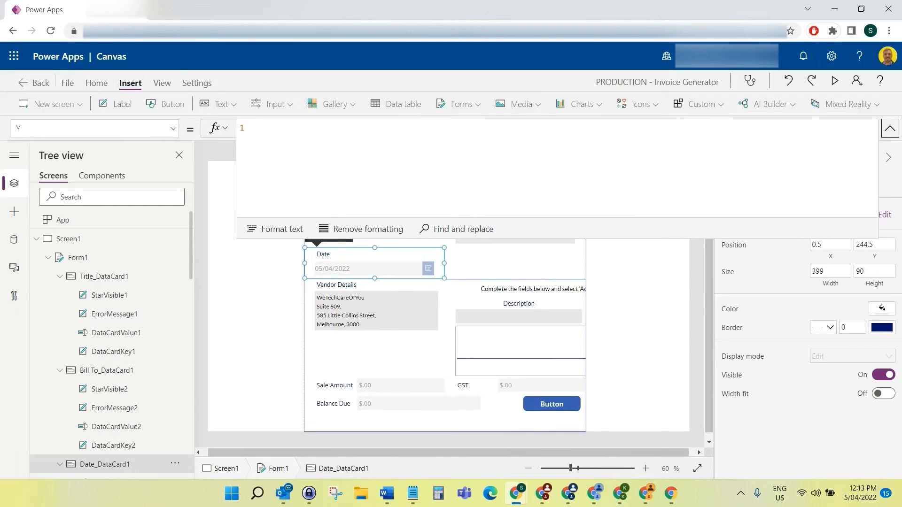
{"action": "left_click", "coordinate": [890, 128]}
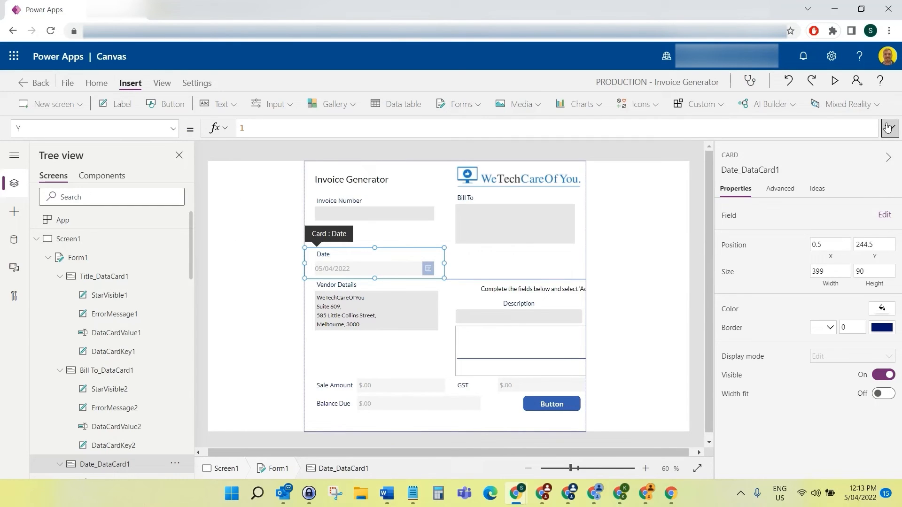
- Set the Y property of the Bill To card to 2
{"action": "left_click", "coordinate": [407, 235]}
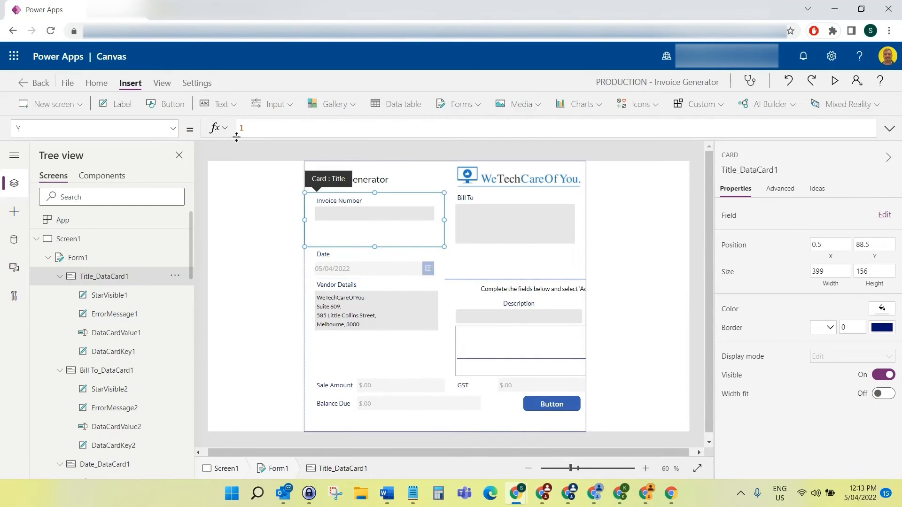
{"action": "left_click", "coordinate": [531, 223]}
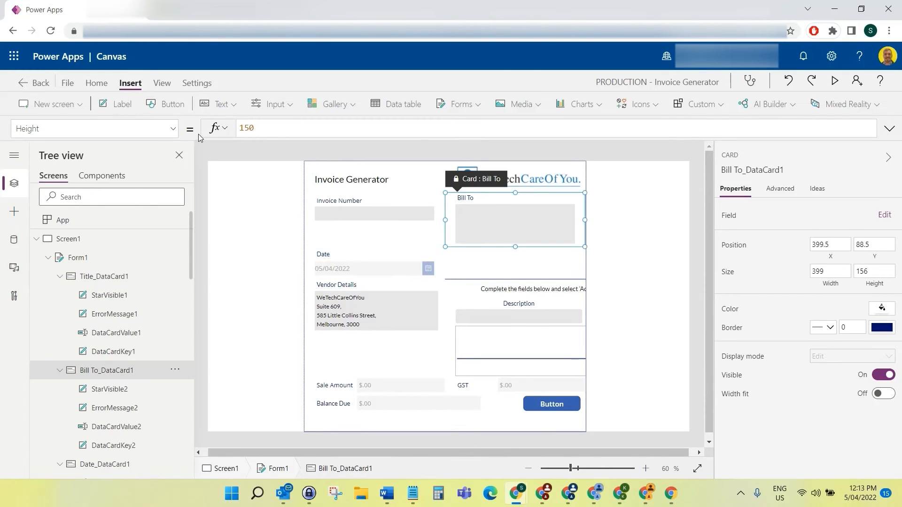
{"action": "left_click", "coordinate": [173, 128]}
{"action": "scroll", "coordinate": [75, 357], "scroll_direction": "down", "scroll_amount": 1}
{"action": "left_click", "coordinate": [74, 365]}
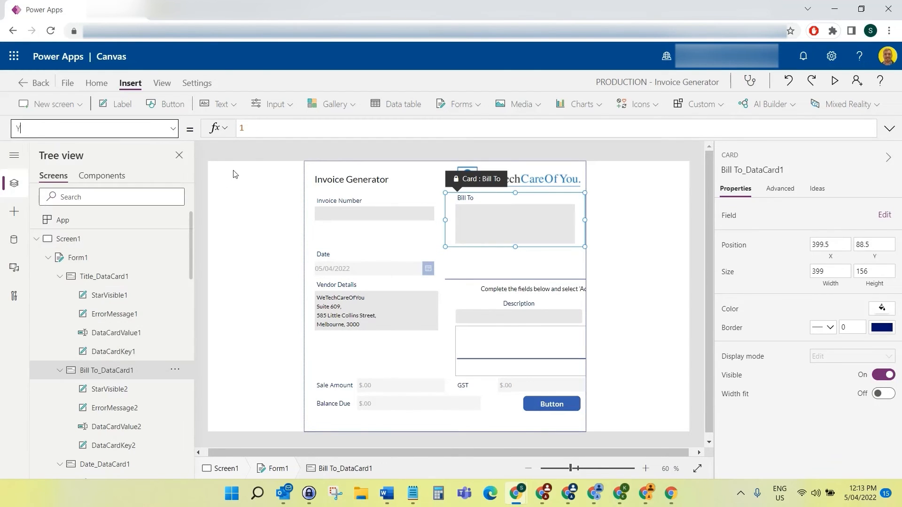
{"action": "left_click", "coordinate": [272, 129]}
{"action": "key", "text": "BackSpace"}
{"action": "type", "text": "2"}
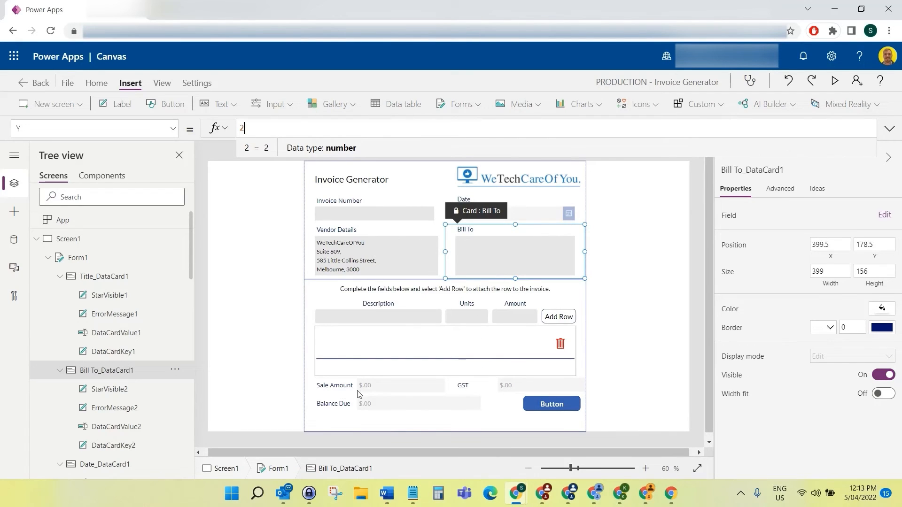
- Set the width of the Sale Amount card to 800
{"action": "left_click", "coordinate": [335, 389]}
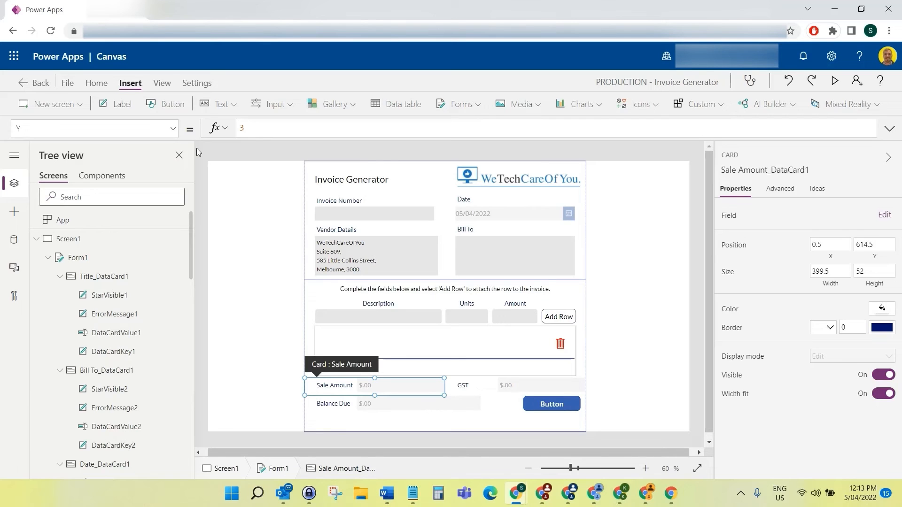
{"action": "left_click", "coordinate": [173, 128]}
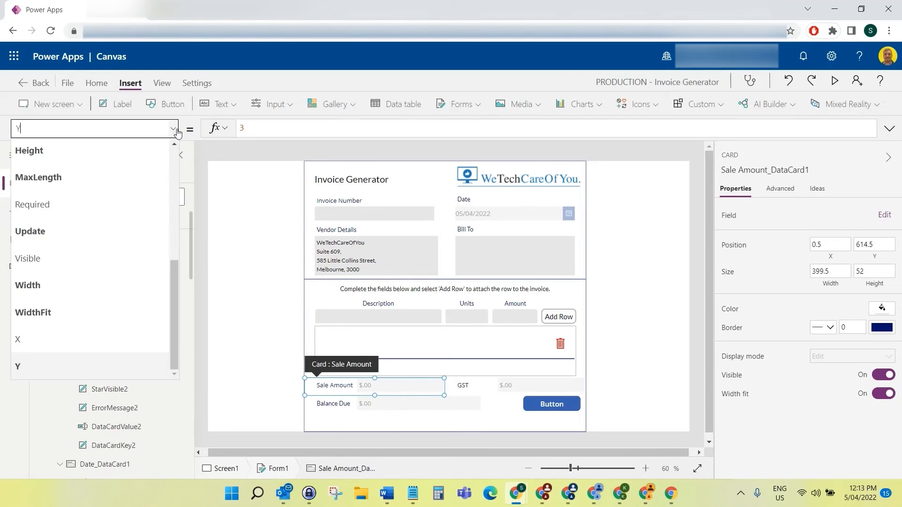
{"action": "left_click", "coordinate": [106, 287]}
{"action": "double_click", "coordinate": [271, 128]}
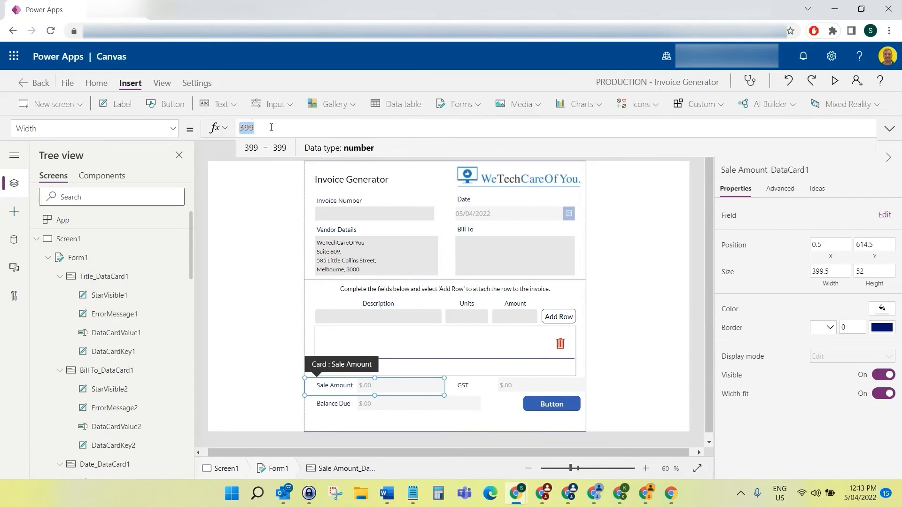
{"action": "type", "text": "800"}
{"action": "scroll", "coordinate": [466, 322], "scroll_direction": "down", "scroll_amount": 1}
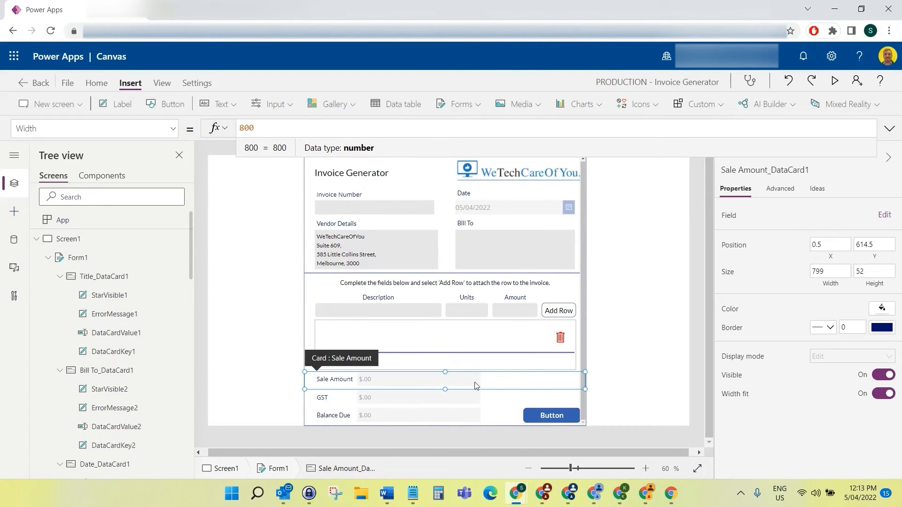
{"action": "scroll", "coordinate": [474, 375], "scroll_direction": "up", "scroll_amount": 1}
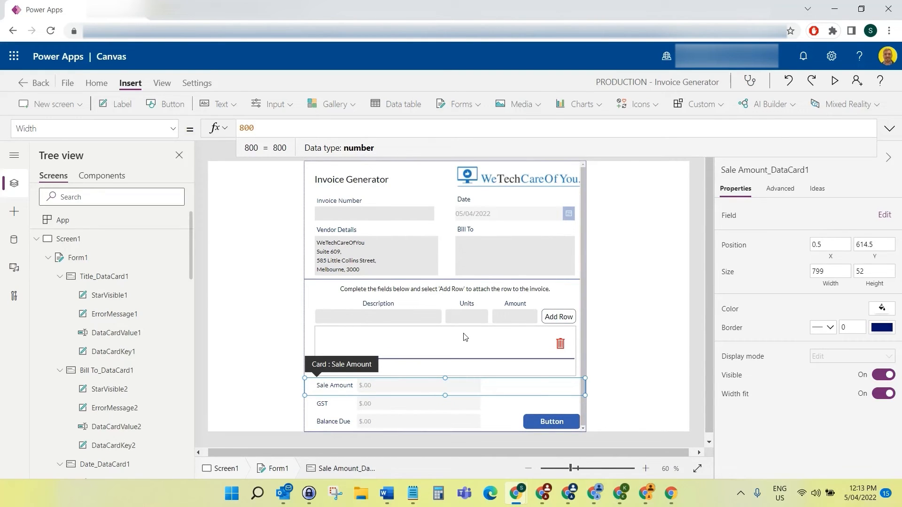
{"action": "scroll", "coordinate": [520, 311], "scroll_direction": "down", "scroll_amount": 1}
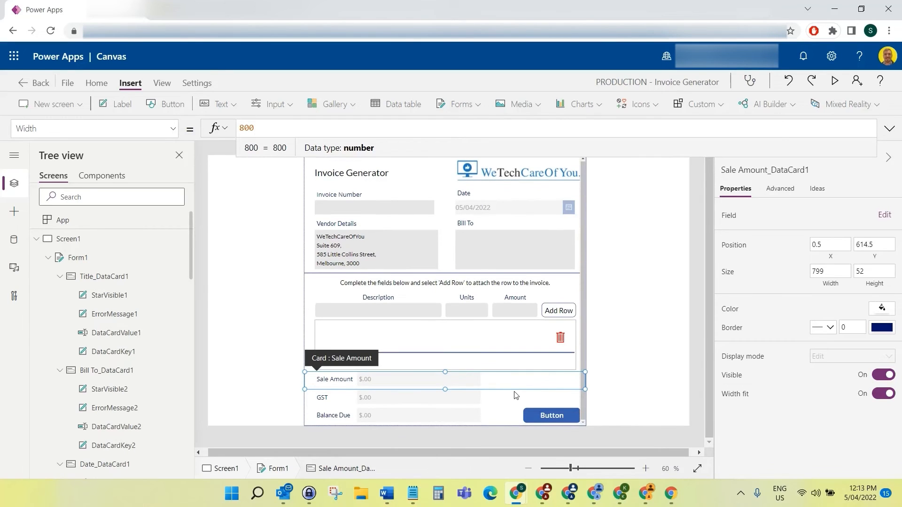
{"action": "scroll", "coordinate": [516, 396], "scroll_direction": "up", "scroll_amount": 1}
- Resize the Balance Due card's error message label to about 95 by 21 and place it between the value field and the button
{"action": "left_click", "coordinate": [399, 178]}
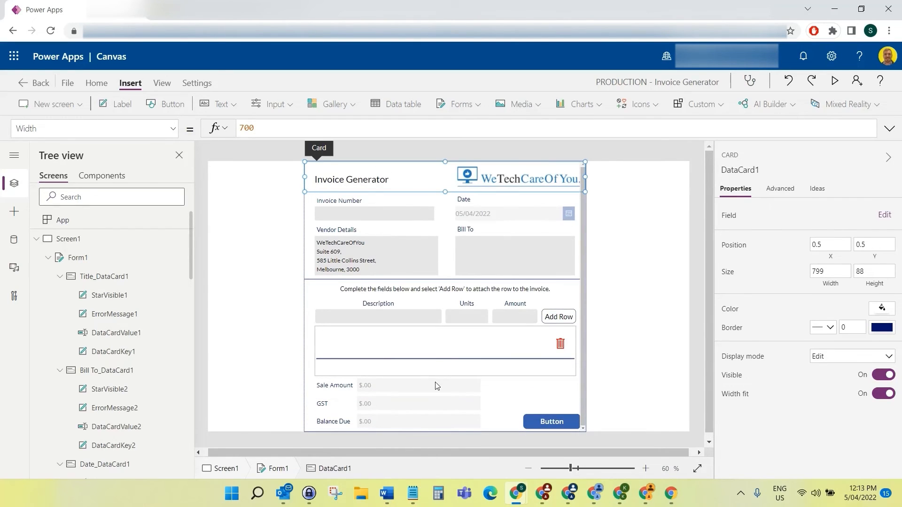
{"action": "scroll", "coordinate": [437, 386], "scroll_direction": "down", "scroll_amount": 1}
{"action": "left_click", "coordinate": [319, 417]}
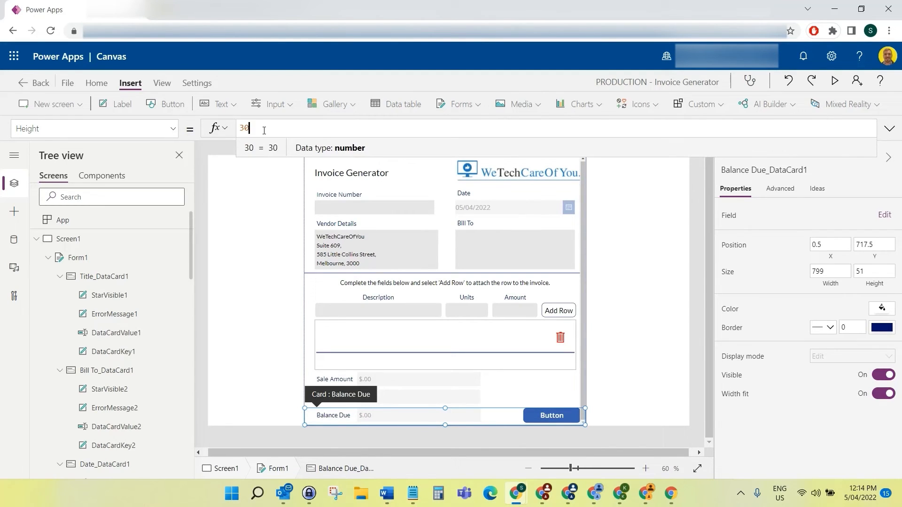
{"action": "left_click", "coordinate": [487, 398]}
{"action": "left_click", "coordinate": [477, 418]}
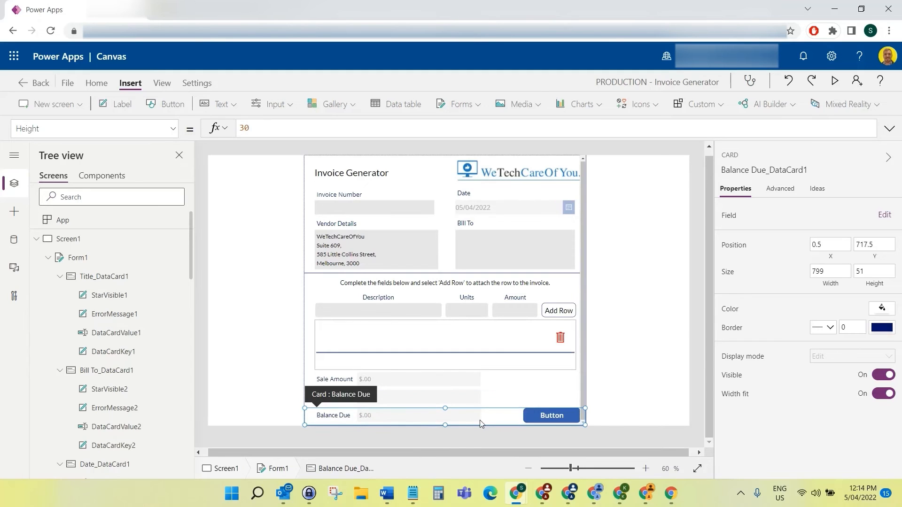
{"action": "left_click", "coordinate": [480, 423]}
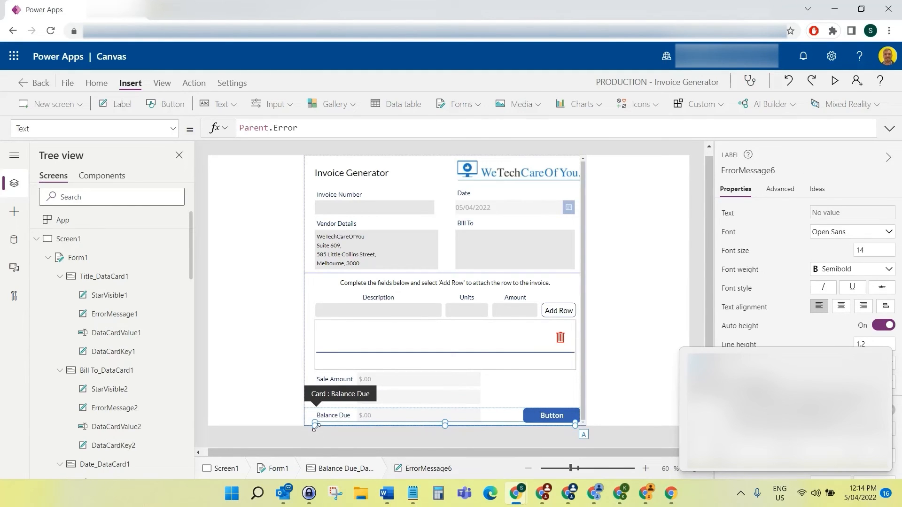
{"action": "left_click_drag", "start_coordinate": [315, 426], "coordinate": [502, 423]}
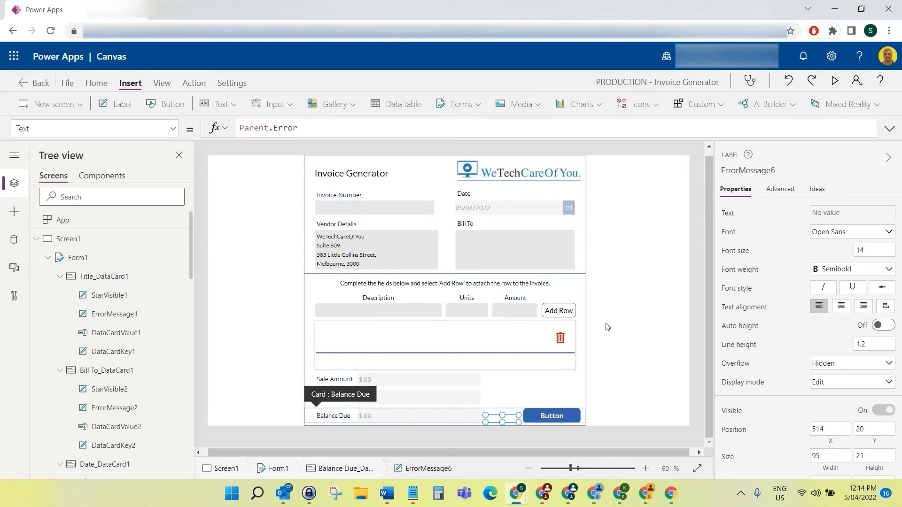
{"action": "left_click", "coordinate": [701, 288]}
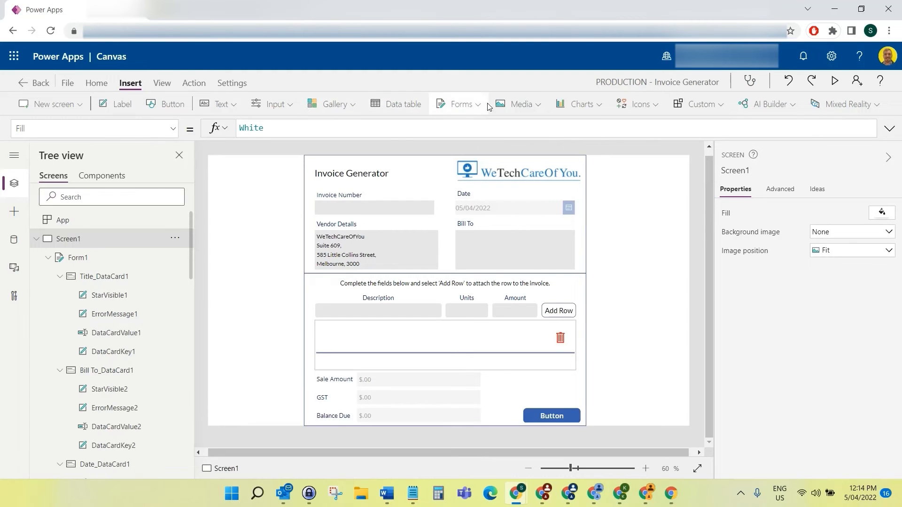
- Insert a rectangle shape on Screen1
{"action": "left_click", "coordinate": [650, 104]}
{"action": "scroll", "coordinate": [690, 194], "scroll_direction": "down", "scroll_amount": 5}
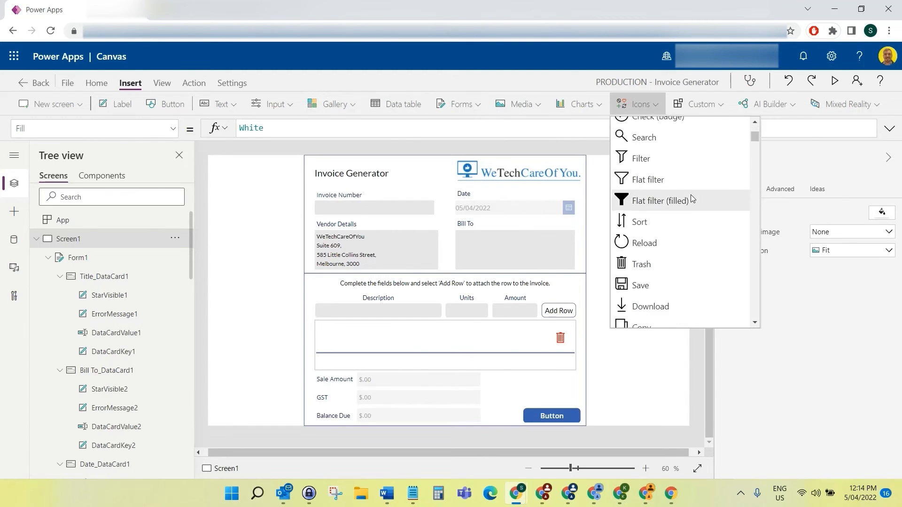
{"action": "scroll", "coordinate": [690, 202], "scroll_direction": "down", "scroll_amount": 5}
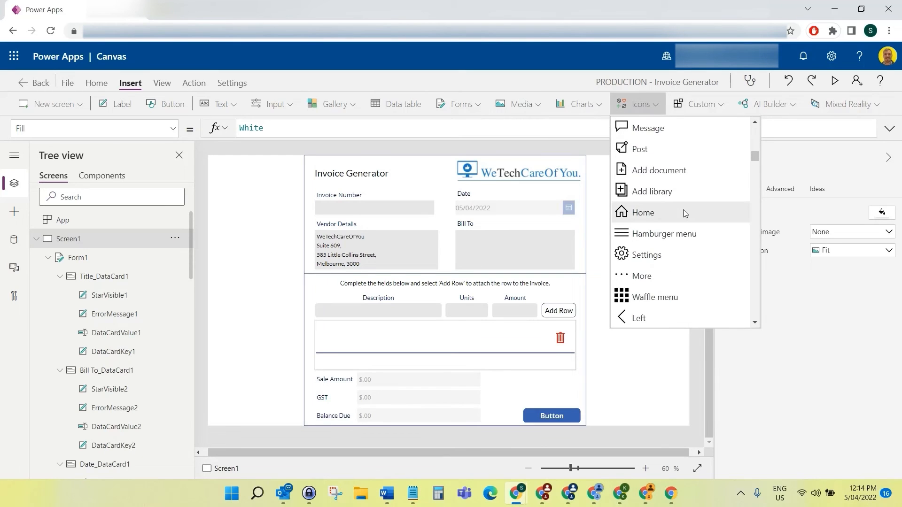
{"action": "scroll", "coordinate": [684, 210], "scroll_direction": "down", "scroll_amount": 8}
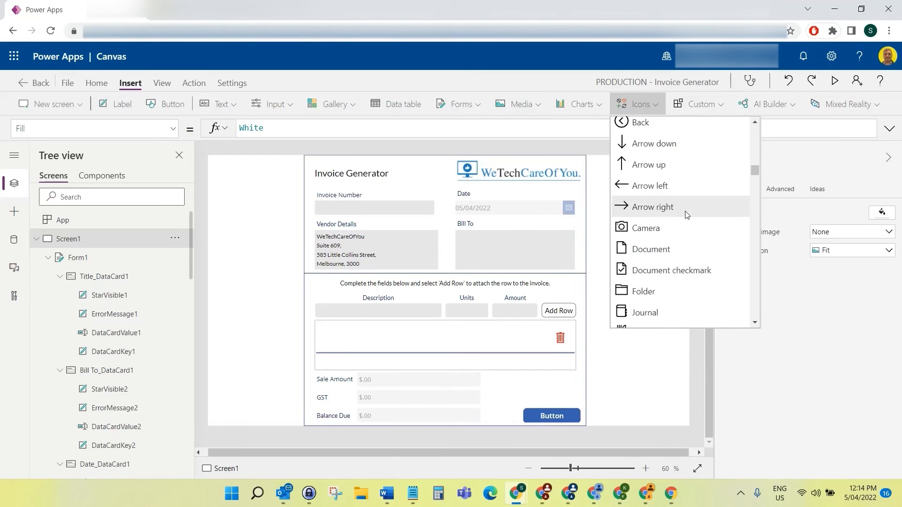
{"action": "scroll", "coordinate": [687, 212], "scroll_direction": "down", "scroll_amount": 5}
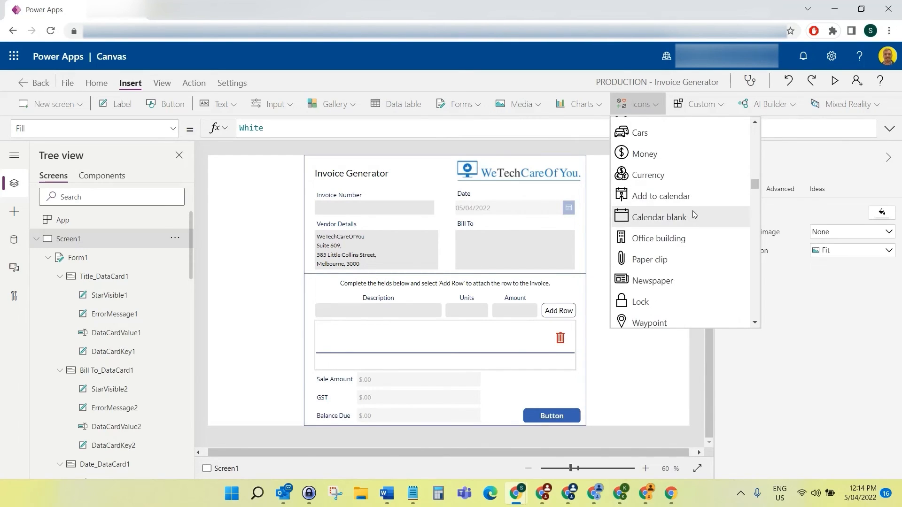
{"action": "scroll", "coordinate": [693, 212], "scroll_direction": "down", "scroll_amount": 6}
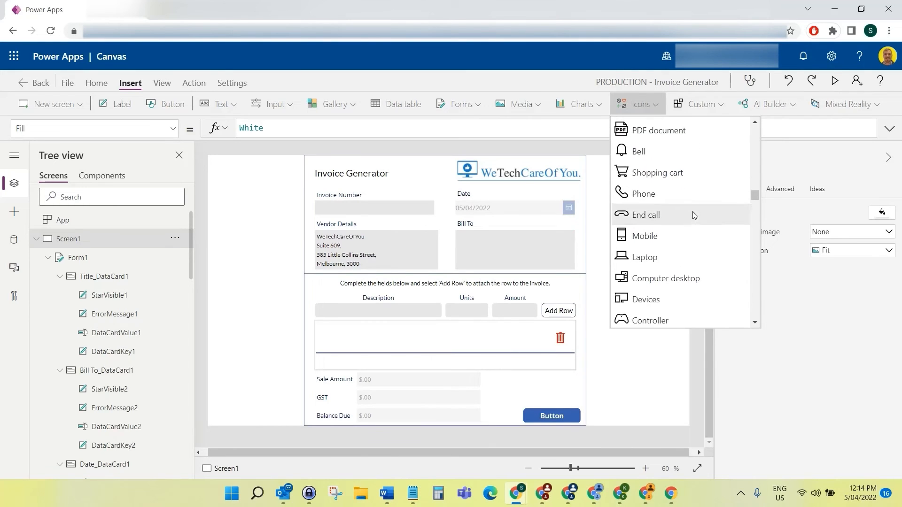
{"action": "scroll", "coordinate": [692, 212], "scroll_direction": "down", "scroll_amount": 6}
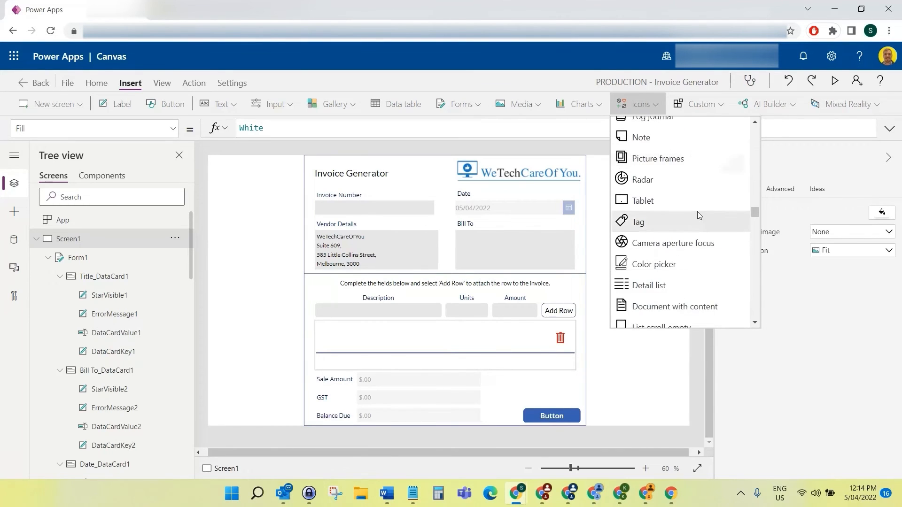
{"action": "scroll", "coordinate": [700, 220], "scroll_direction": "down", "scroll_amount": 6}
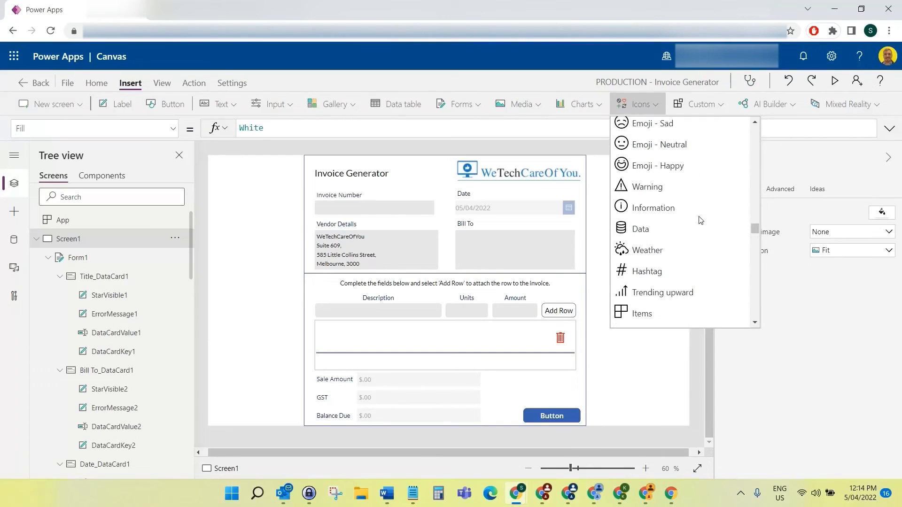
{"action": "scroll", "coordinate": [701, 220], "scroll_direction": "down", "scroll_amount": 6}
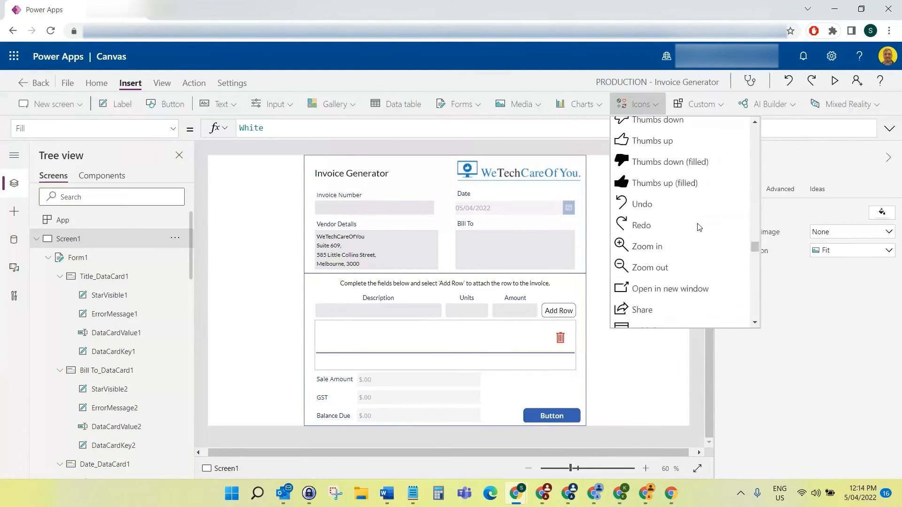
{"action": "scroll", "coordinate": [700, 228], "scroll_direction": "down", "scroll_amount": 6}
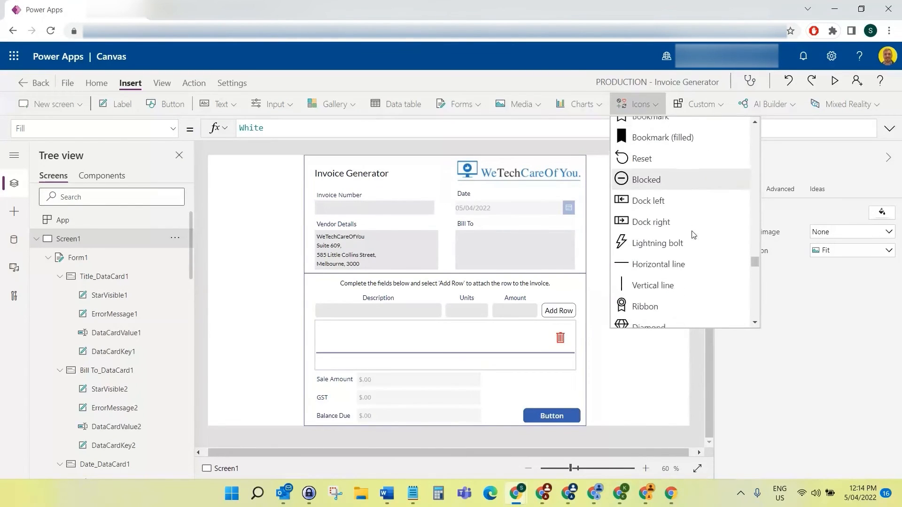
{"action": "scroll", "coordinate": [695, 235], "scroll_direction": "down", "scroll_amount": 6}
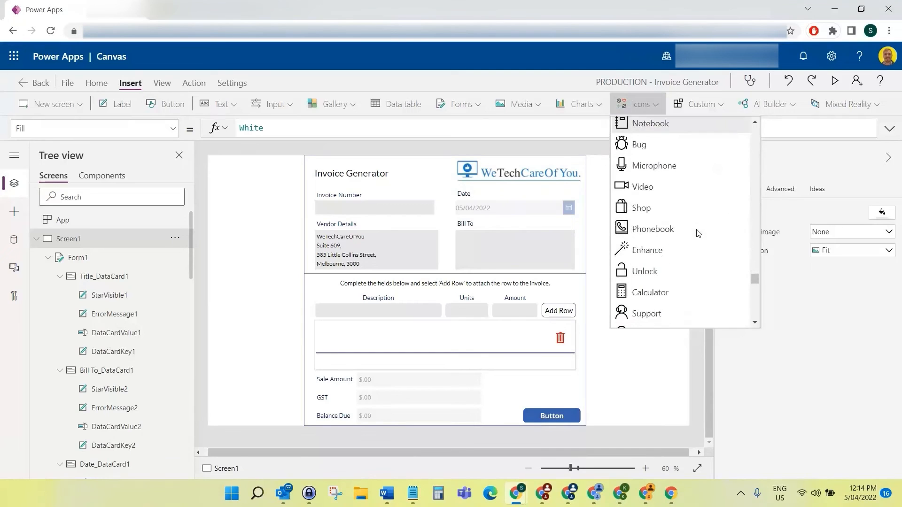
{"action": "scroll", "coordinate": [698, 238], "scroll_direction": "down", "scroll_amount": 6}
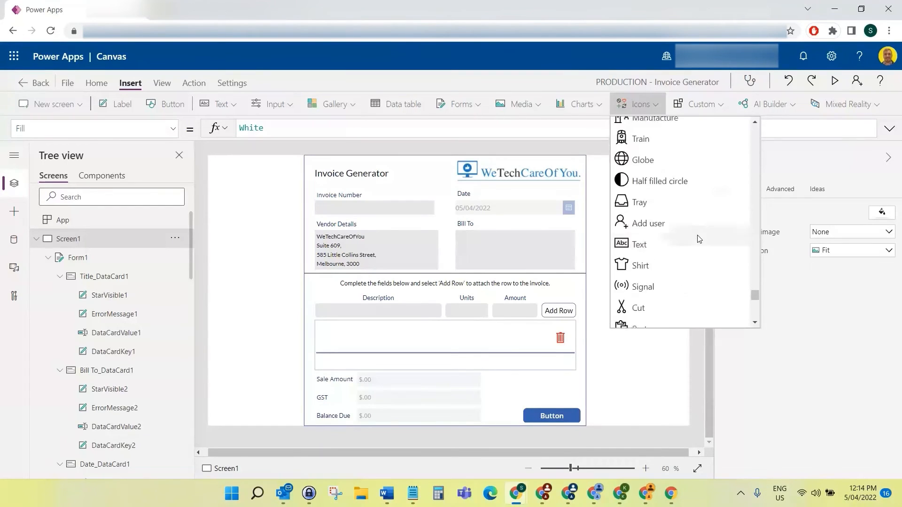
{"action": "scroll", "coordinate": [699, 239], "scroll_direction": "down", "scroll_amount": 6}
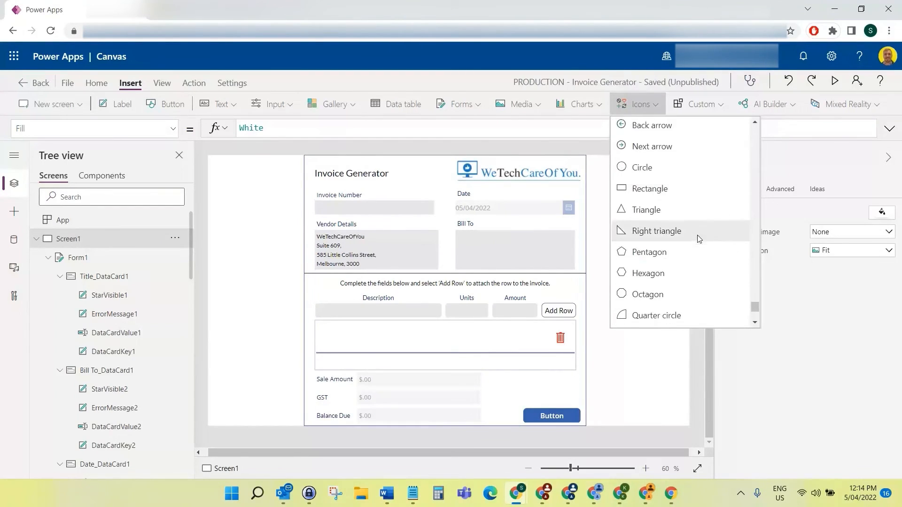
{"action": "scroll", "coordinate": [699, 241], "scroll_direction": "up", "scroll_amount": 4}
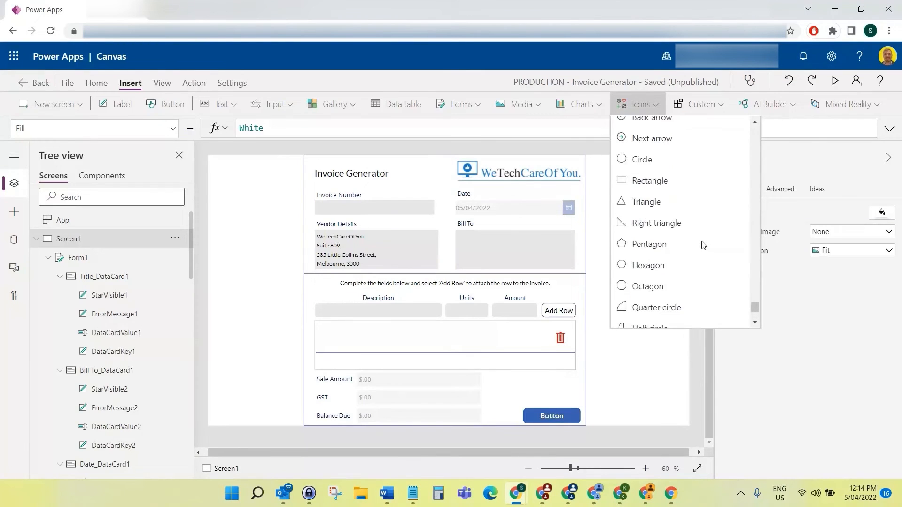
{"action": "scroll", "coordinate": [700, 249], "scroll_direction": "up", "scroll_amount": 2}
{"action": "left_click", "coordinate": [664, 297]}
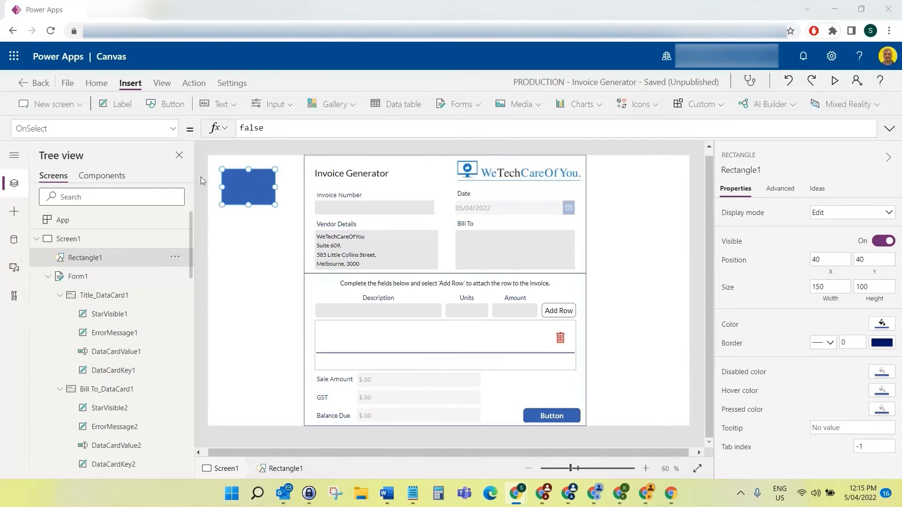
- Set the new rectangle's fill colour to grey, RGBA(153, 153, 153, 1)
{"action": "left_click", "coordinate": [258, 186]}
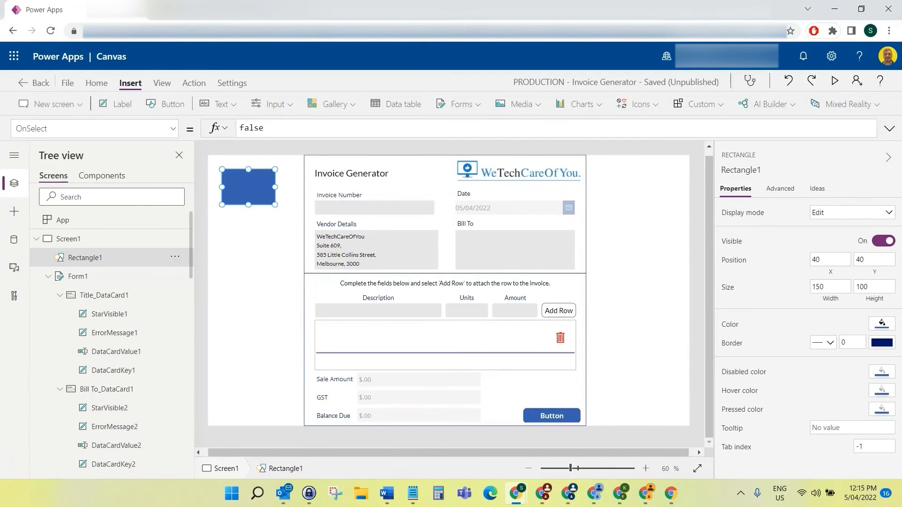
{"action": "left_click", "coordinate": [878, 324]}
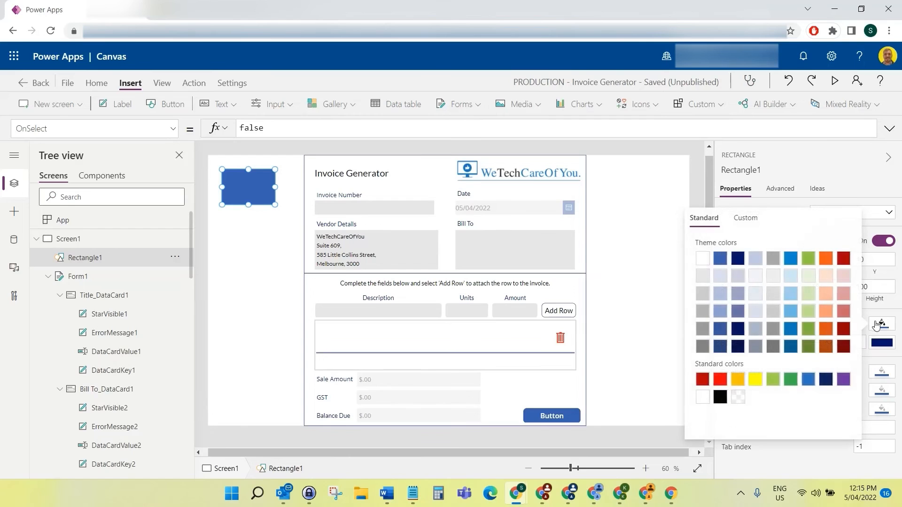
{"action": "left_click", "coordinate": [702, 331]}
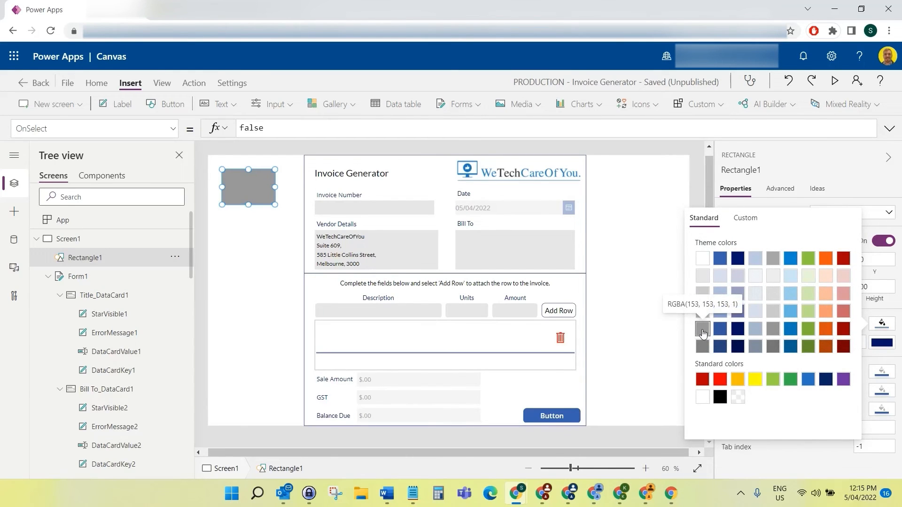
- Stretch the grey rectangle over the whole screen, 1366 by 768 at position 0, 0, and send it behind the form
{"action": "left_click_drag", "start_coordinate": [271, 195], "coordinate": [689, 426]}
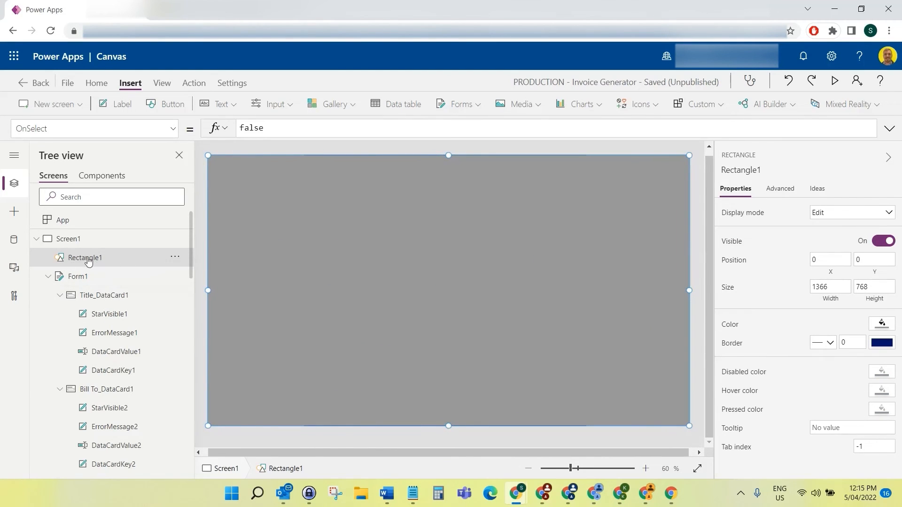
{"action": "left_click", "coordinate": [176, 257]}
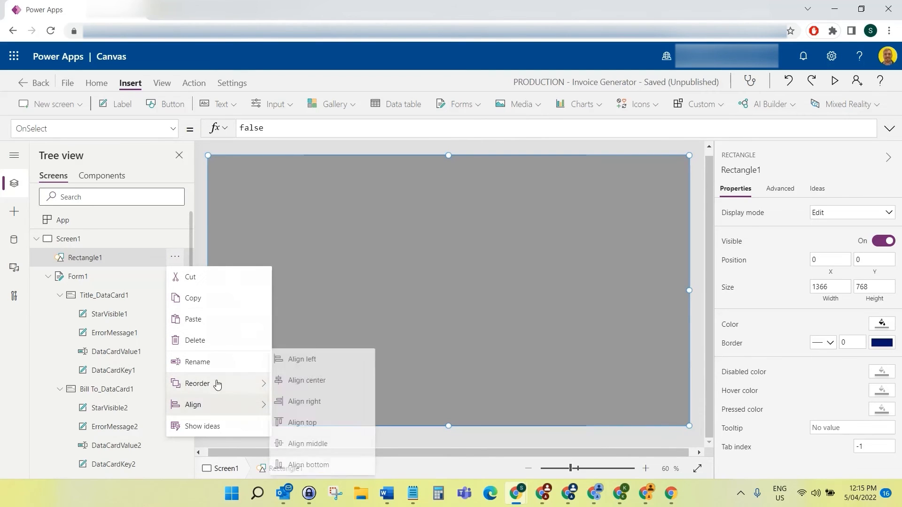
{"action": "left_click", "coordinate": [317, 447]}
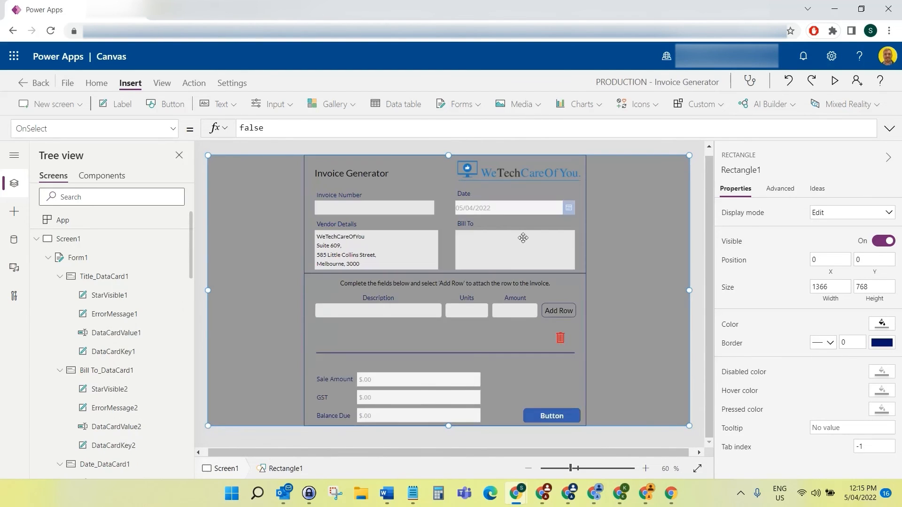
- Collapse the Title, Bill To, Date, Sale Amount, GST and Balance Due cards under Form1 in the control tree
{"action": "left_click", "coordinate": [111, 258]}
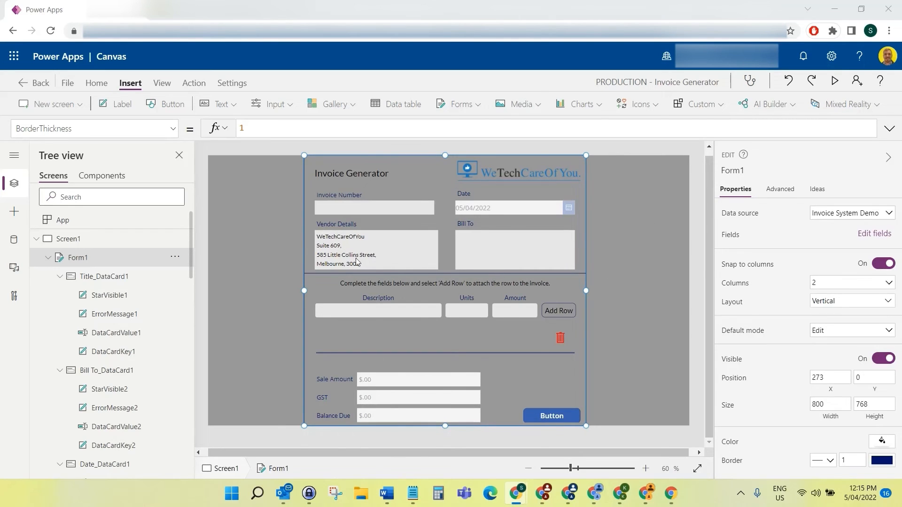
{"action": "left_click", "coordinate": [58, 277]}
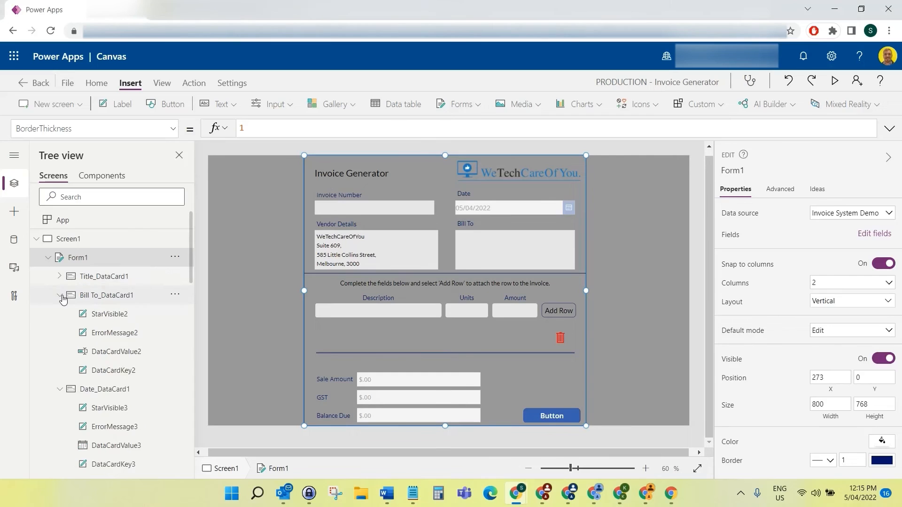
{"action": "left_click", "coordinate": [59, 295]}
{"action": "left_click", "coordinate": [59, 314]}
{"action": "left_click", "coordinate": [60, 333]}
{"action": "left_click", "coordinate": [58, 351]}
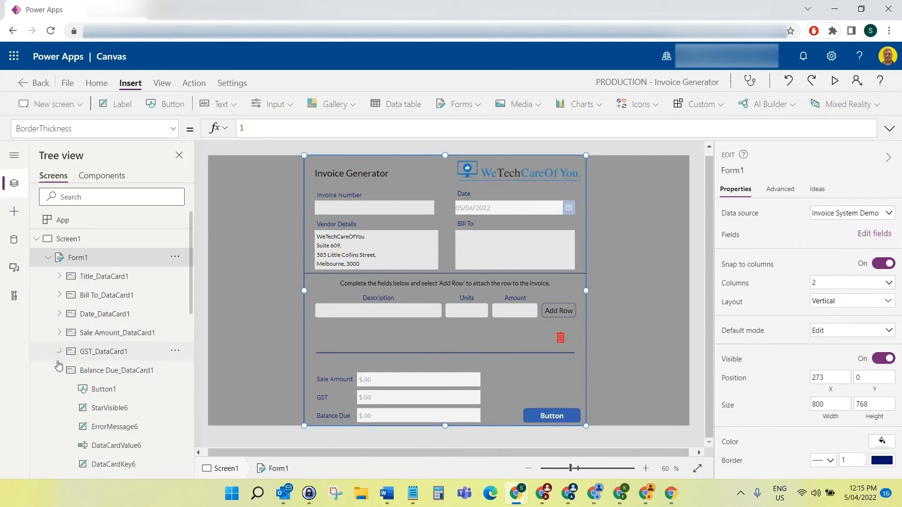
{"action": "left_click", "coordinate": [59, 371]}
- Insert a rectangle shape into the header card that holds the Invoice Generator title and logo
{"action": "left_click", "coordinate": [84, 278]}
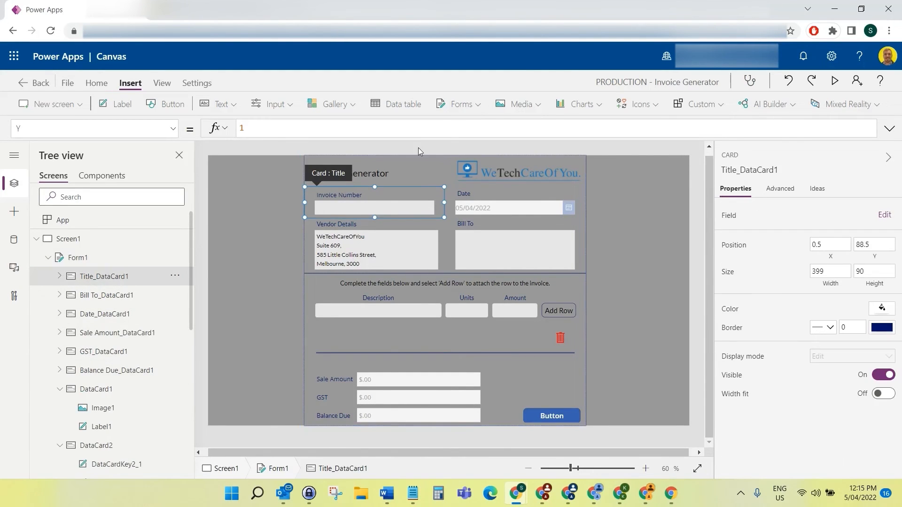
{"action": "left_click", "coordinate": [418, 174]}
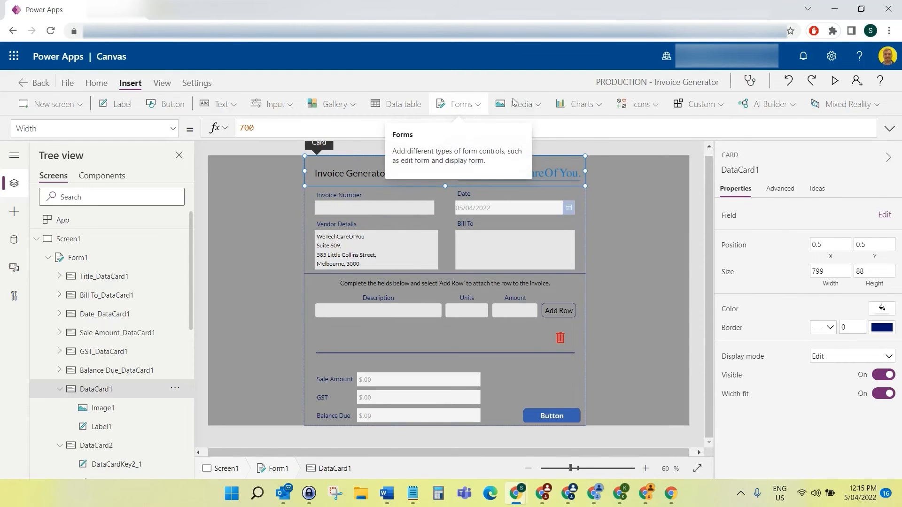
{"action": "left_click", "coordinate": [637, 104]}
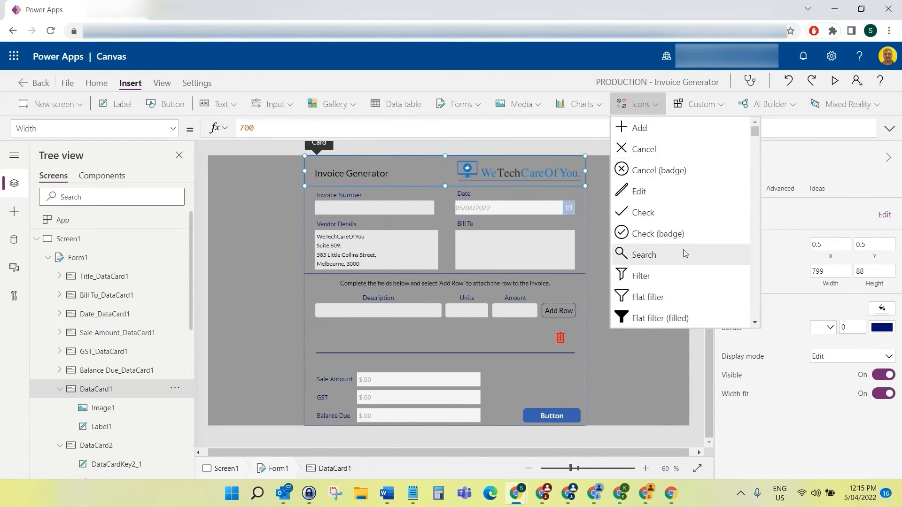
{"action": "scroll", "coordinate": [685, 253], "scroll_direction": "down", "scroll_amount": 10}
{"action": "left_click_drag", "start_coordinate": [755, 149], "coordinate": [756, 323]}
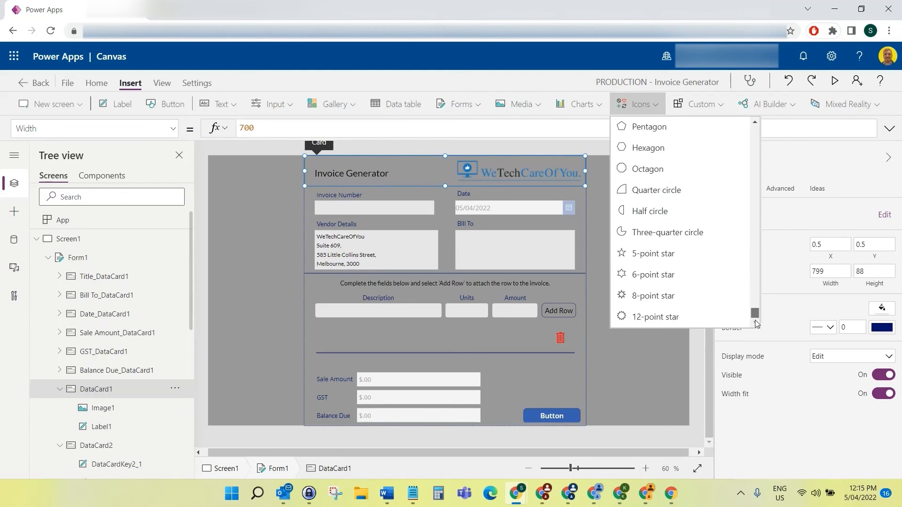
{"action": "scroll", "coordinate": [756, 310], "scroll_direction": "up", "scroll_amount": 3}
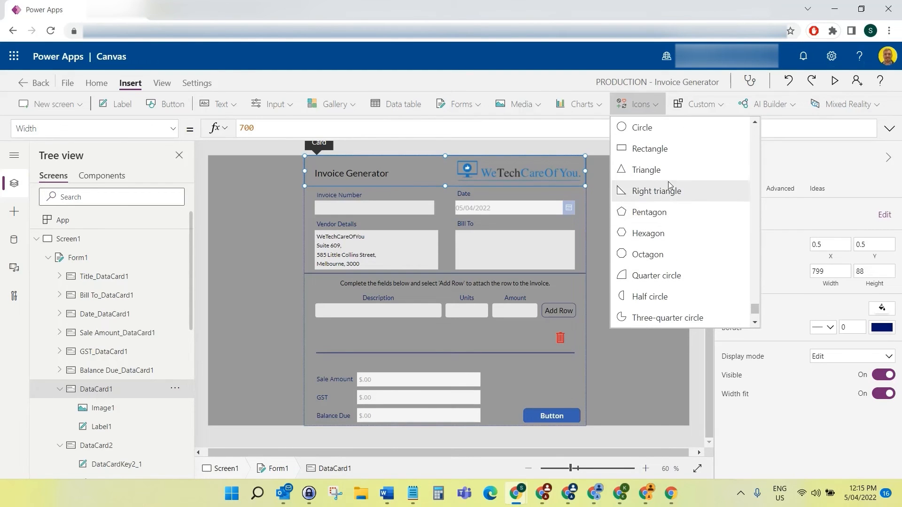
{"action": "left_click", "coordinate": [666, 153]}
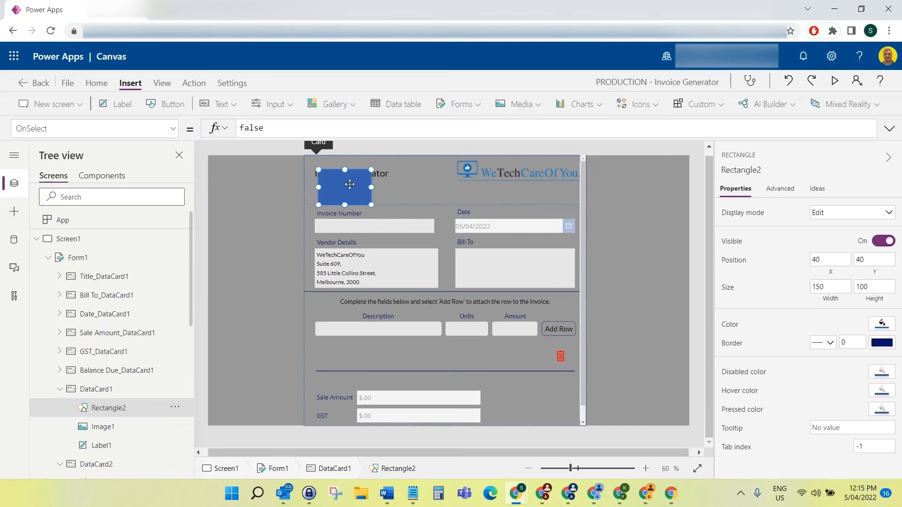
- Stretch the header card's rectangle to 799 by 100 at position 0, 0 and fill it with white
{"action": "left_click_drag", "start_coordinate": [349, 184], "coordinate": [587, 171]}
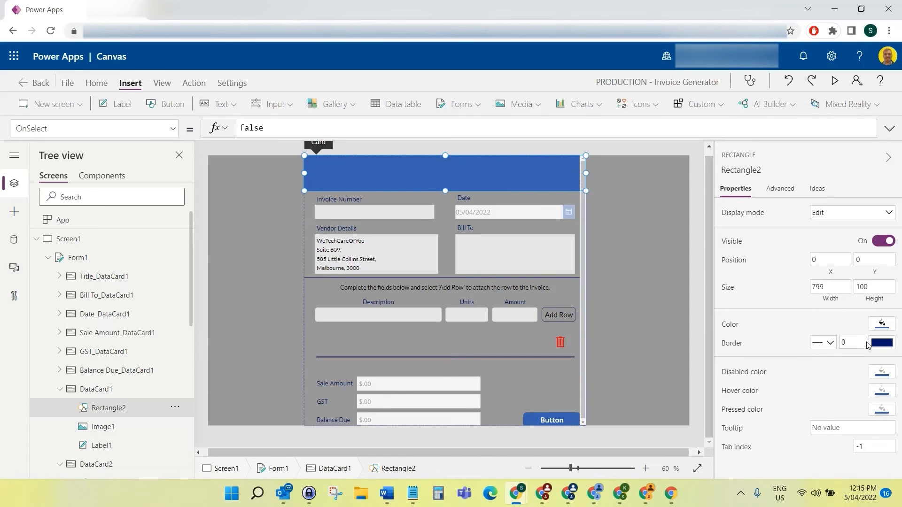
{"action": "left_click", "coordinate": [886, 326]}
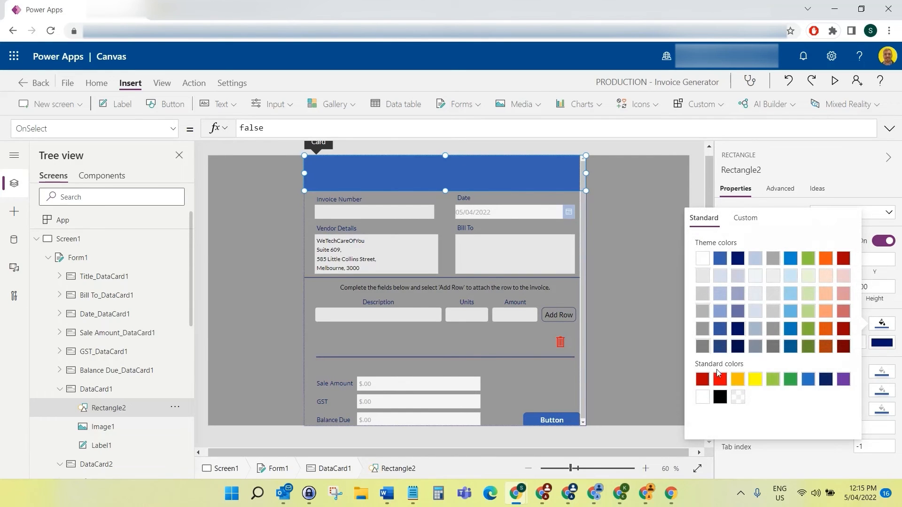
{"action": "left_click", "coordinate": [702, 259]}
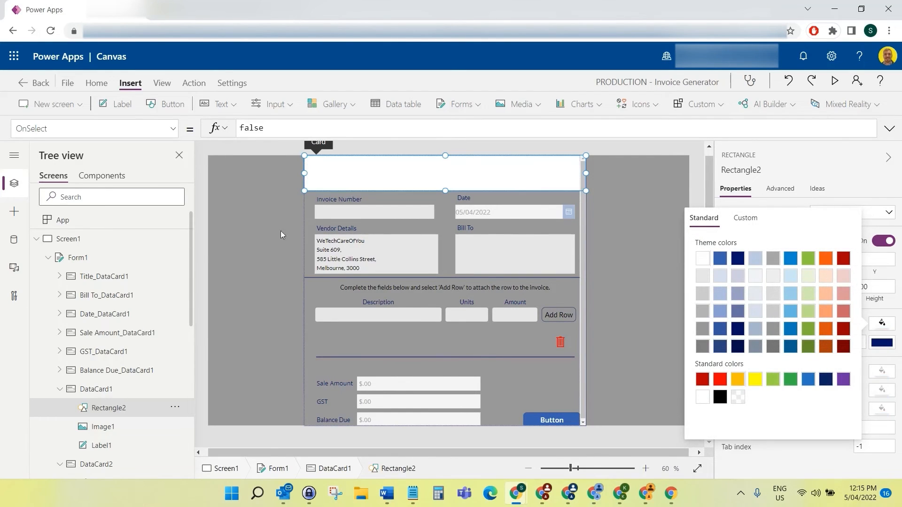
- Send the white rectangle to the back of the header card, behind the title and logo
{"action": "left_click", "coordinate": [174, 407]}
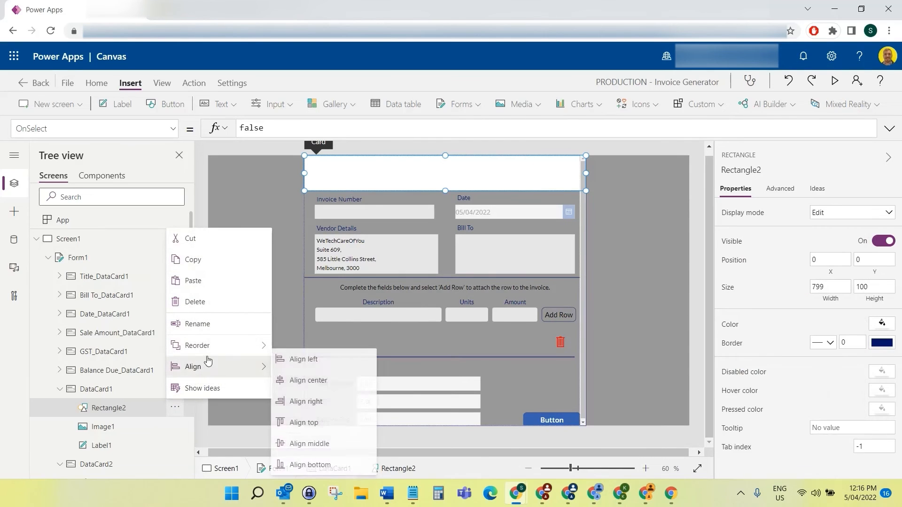
{"action": "mouse_move", "coordinate": [210, 353]}
{"action": "left_click", "coordinate": [311, 408]}
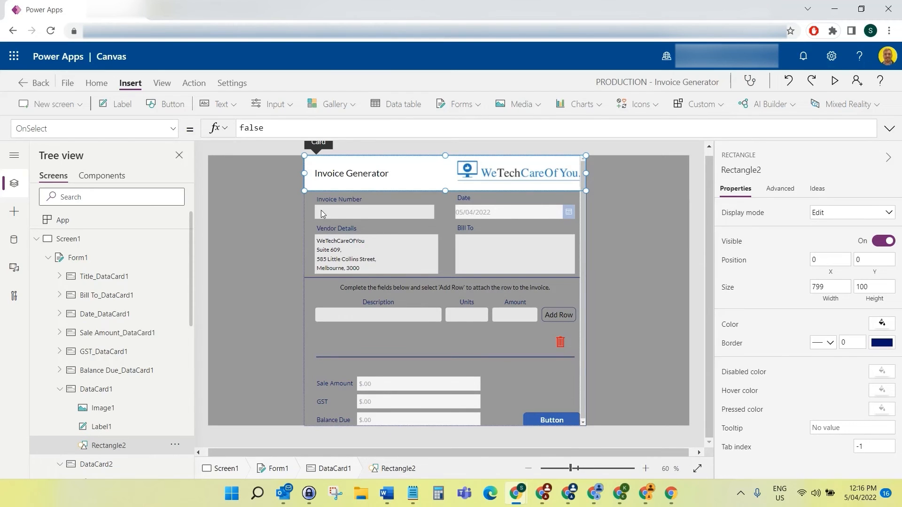
- Paste a copy of the white rectangle into the Invoice Number card
{"action": "left_click", "coordinate": [309, 209]}
{"action": "key", "text": "ctrl+v"}
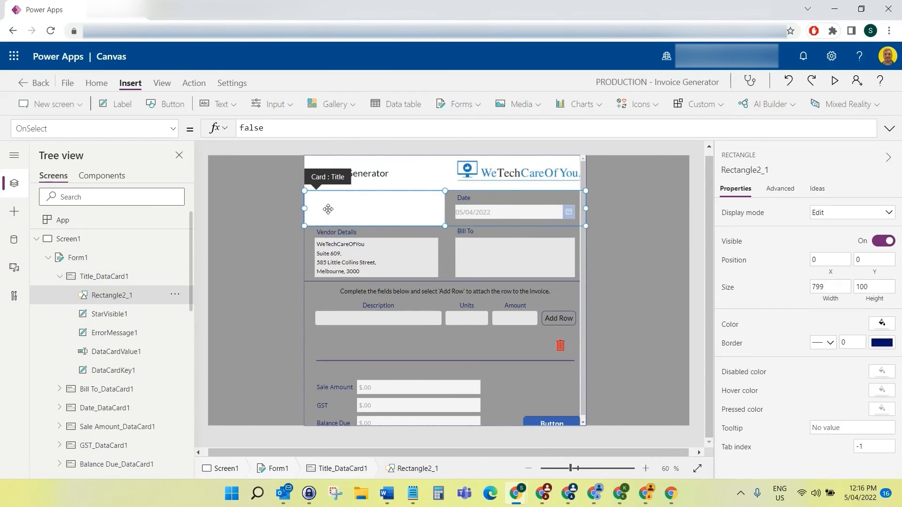
- Send the white rectangle to the back of the Invoice Number card, behind its label and field
{"action": "left_click", "coordinate": [175, 295]}
{"action": "mouse_move", "coordinate": [206, 424]}
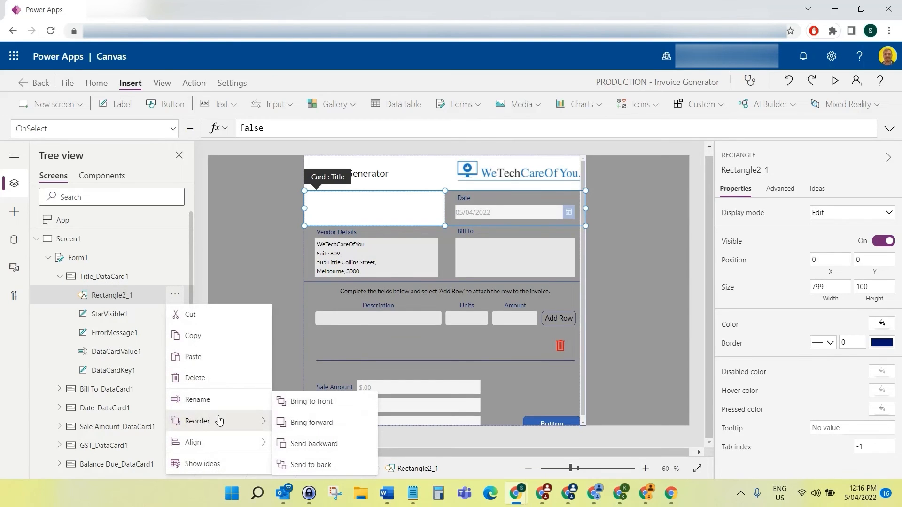
{"action": "left_click", "coordinate": [311, 464]}
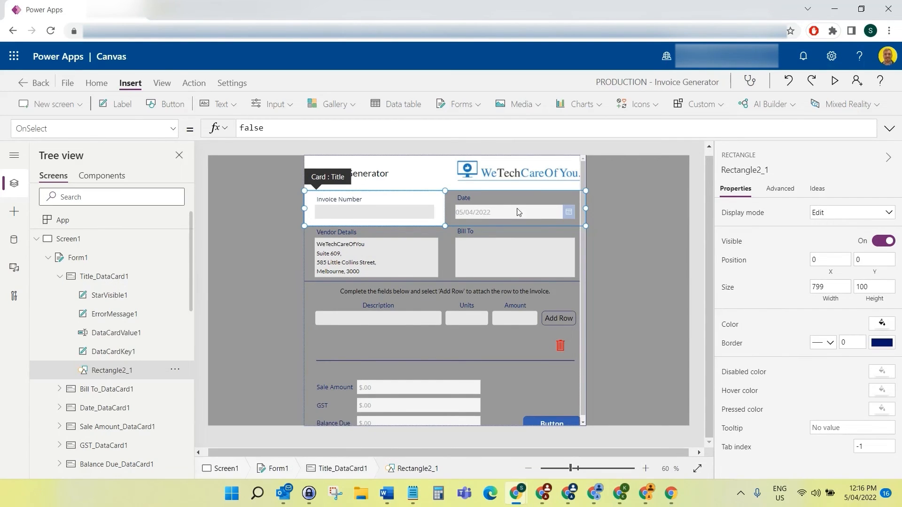
- Paste a copy of the white rectangle into the Date card and send it to the back
{"action": "left_click", "coordinate": [576, 200]}
{"action": "key", "text": "ctrl+v"}
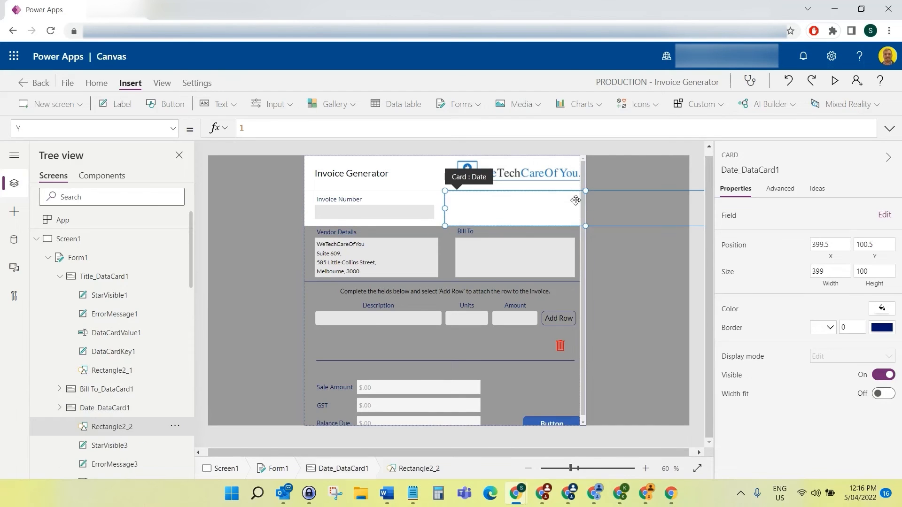
{"action": "left_click", "coordinate": [175, 426]}
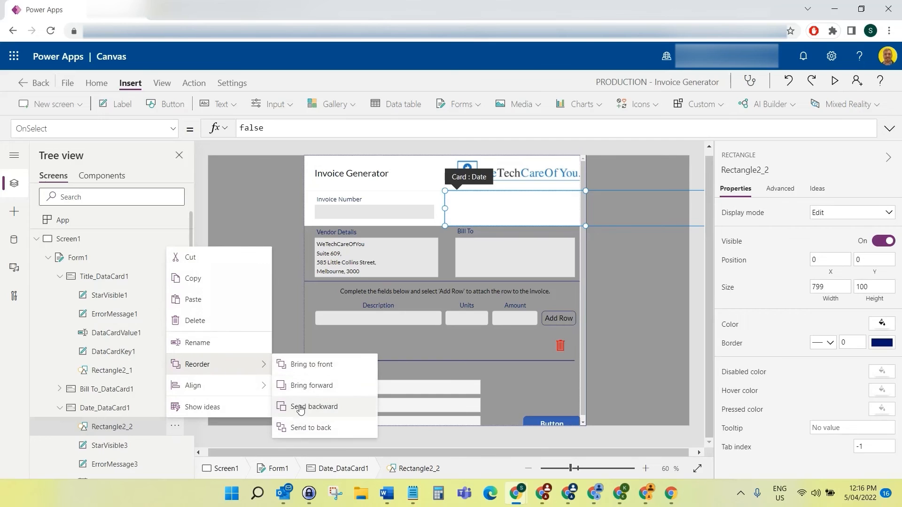
{"action": "left_click", "coordinate": [300, 425]}
- Paste the white rectangle into the Vendor Details card and fit it to 399 by 156 at position 0, 0
{"action": "left_click", "coordinate": [310, 249]}
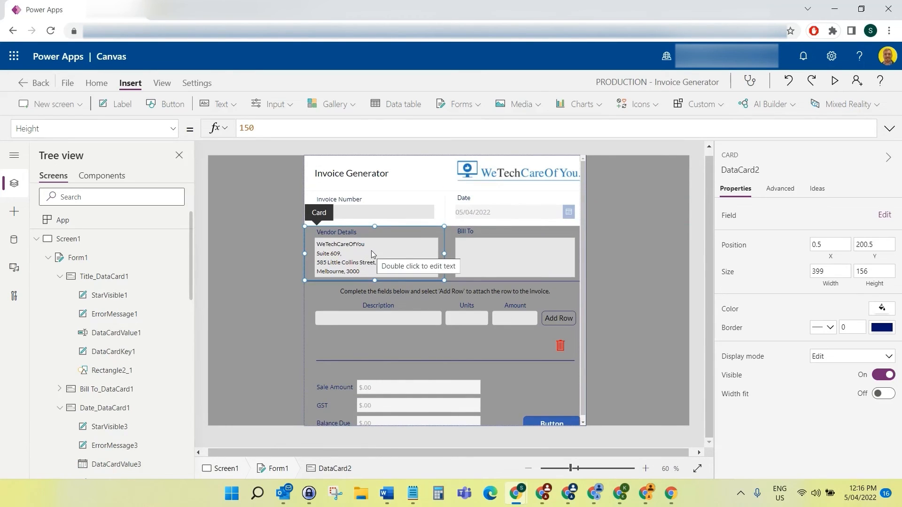
{"action": "left_click", "coordinate": [318, 245]}
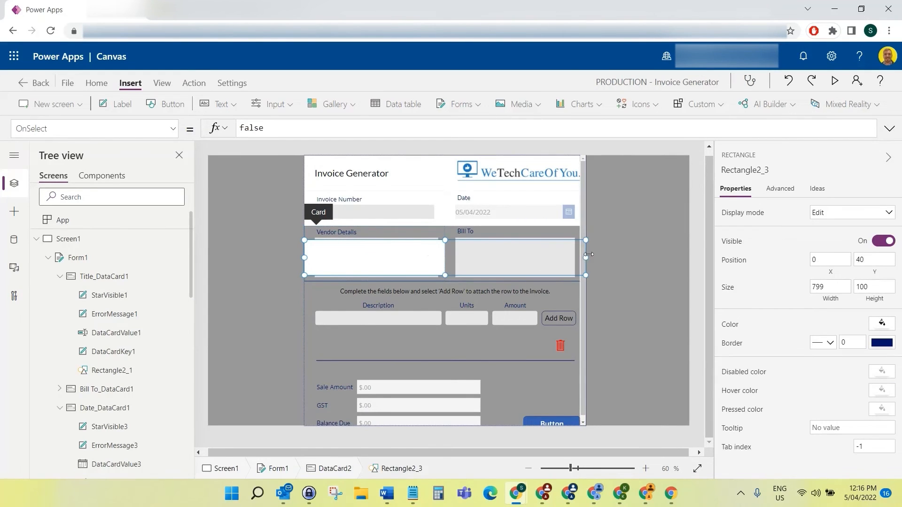
{"action": "left_click_drag", "start_coordinate": [588, 256], "coordinate": [444, 257]}
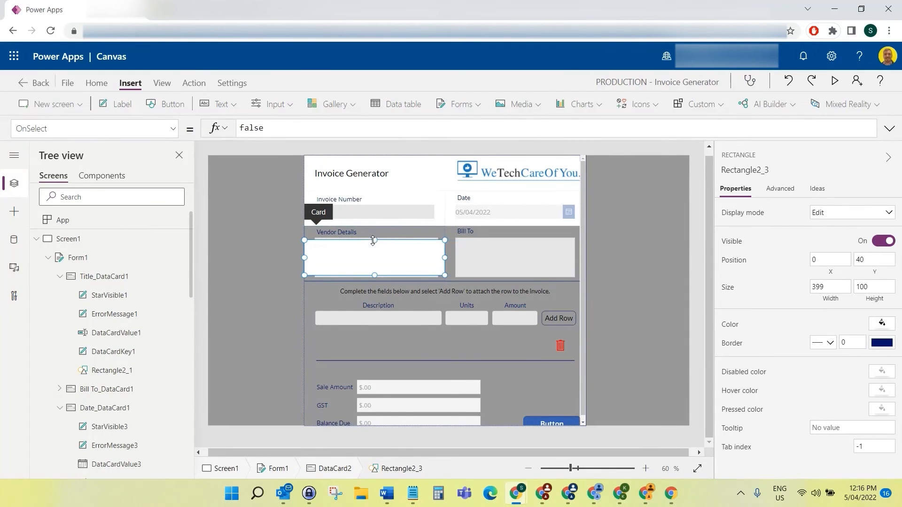
{"action": "left_click_drag", "start_coordinate": [374, 240], "coordinate": [375, 226]}
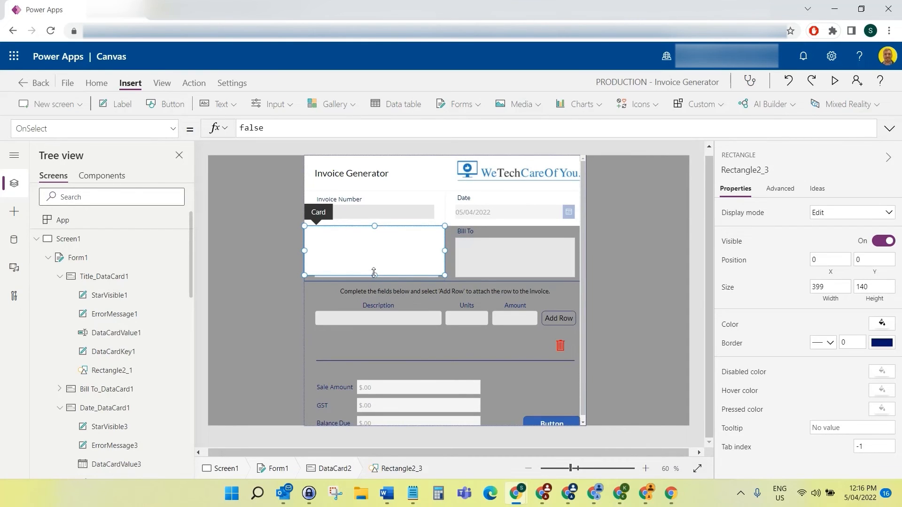
{"action": "left_click_drag", "start_coordinate": [374, 273], "coordinate": [374, 279]}
- Send the white rectangle to the back of the Vendor Details card, behind the heading and address
{"action": "scroll", "coordinate": [146, 376], "scroll_direction": "down", "scroll_amount": 5}
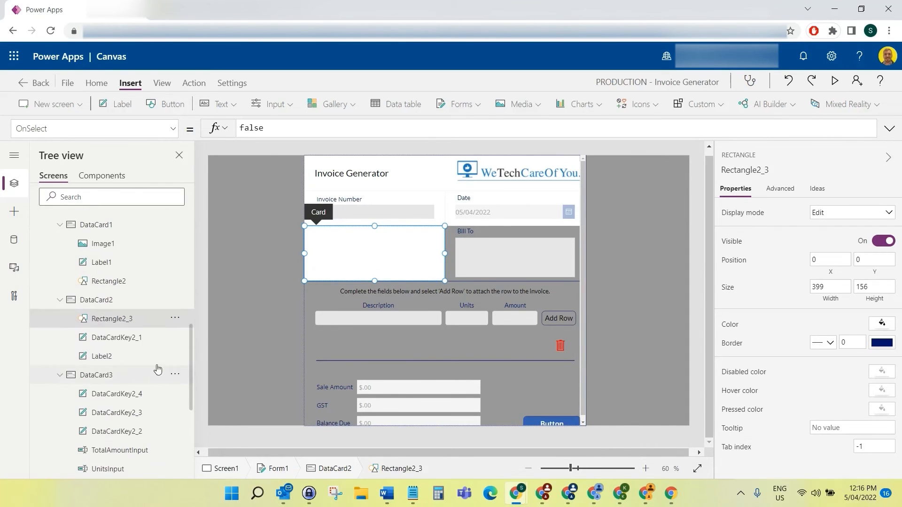
{"action": "left_click", "coordinate": [175, 318]}
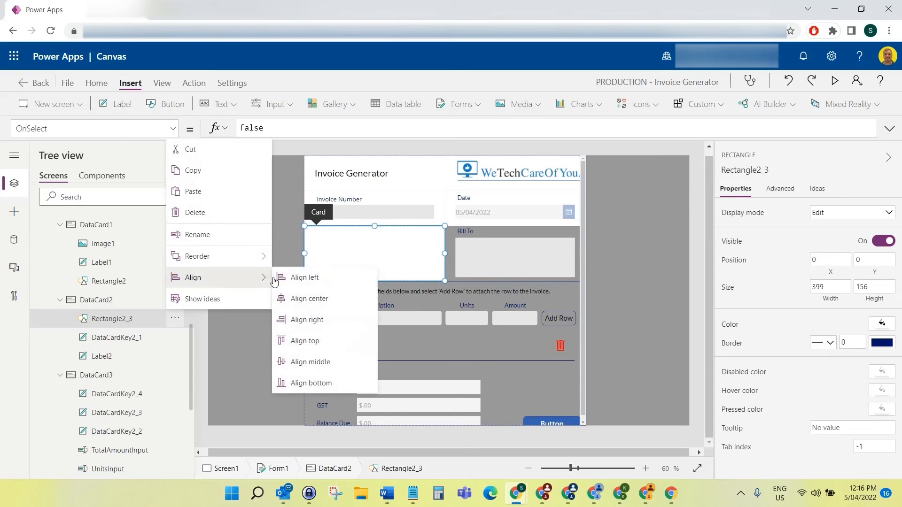
{"action": "mouse_move", "coordinate": [261, 267]}
{"action": "left_click", "coordinate": [307, 319]}
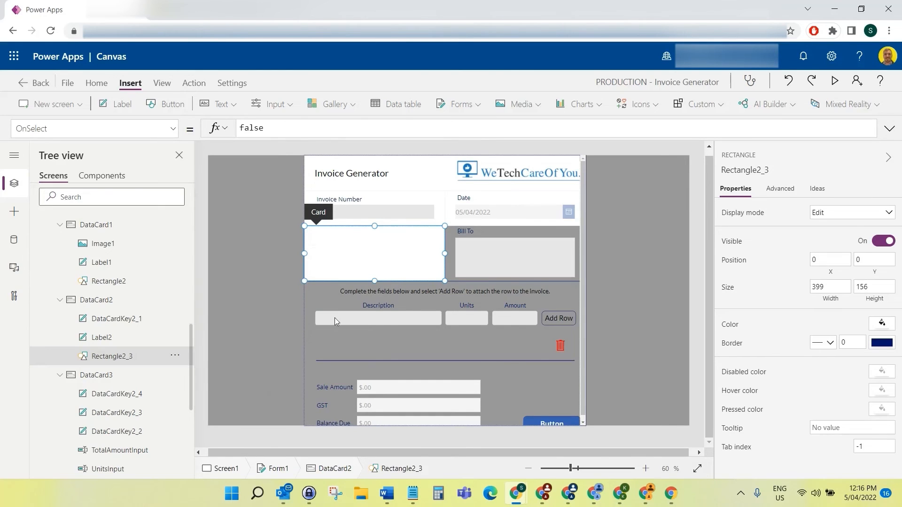
- Paste a copy of the Vendor Details rectangle into the Bill To card and fit it to 399 by 156 at position 0, 0
{"action": "left_click", "coordinate": [452, 229]}
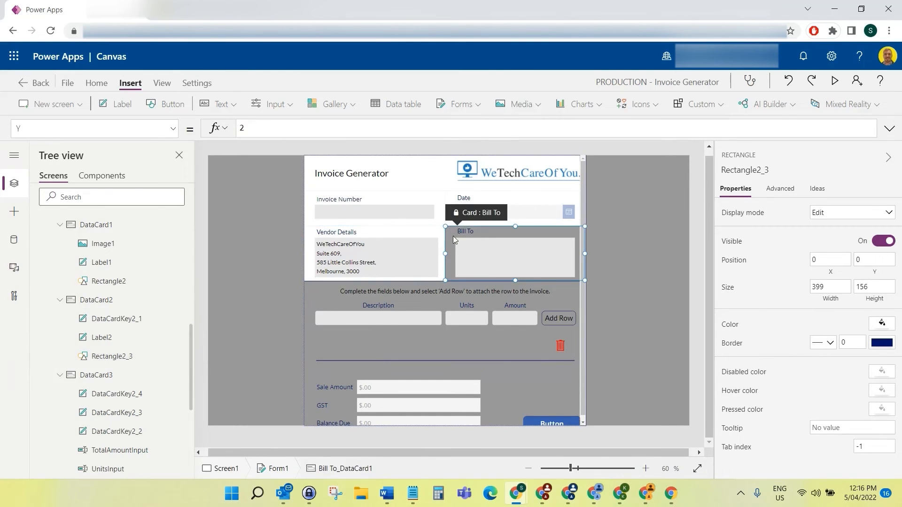
{"action": "key", "text": "ctrl+v"}
{"action": "left_click", "coordinate": [477, 303]}
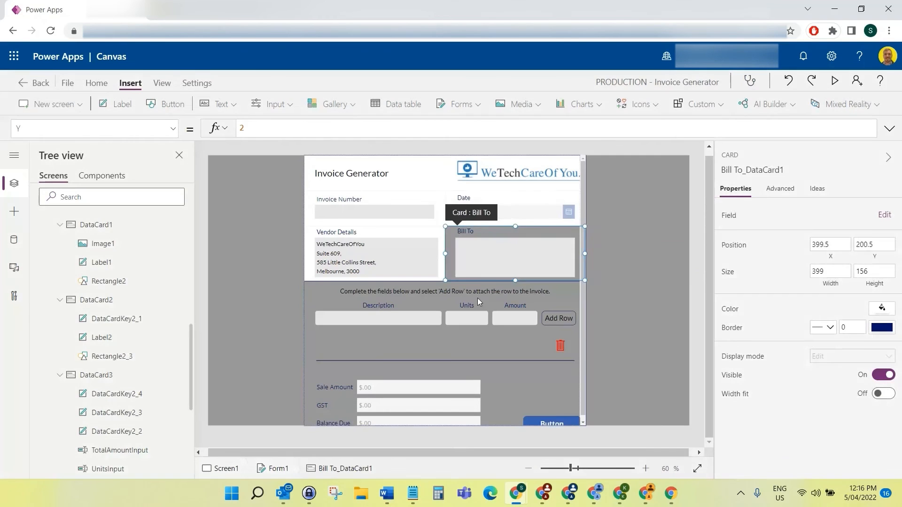
{"action": "left_click_drag", "start_coordinate": [593, 452], "coordinate": [611, 453]}
{"action": "left_click_drag", "start_coordinate": [442, 260], "coordinate": [509, 226]}
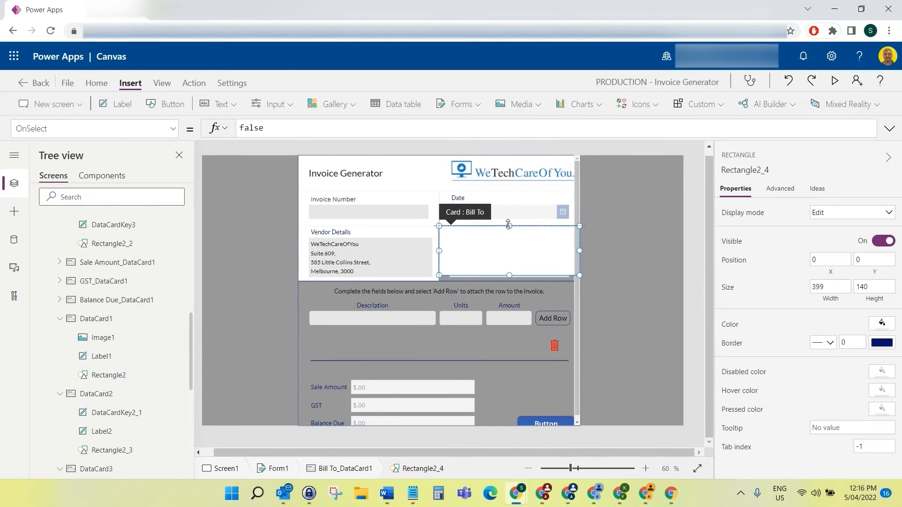
{"action": "left_click_drag", "start_coordinate": [510, 279], "coordinate": [509, 282]}
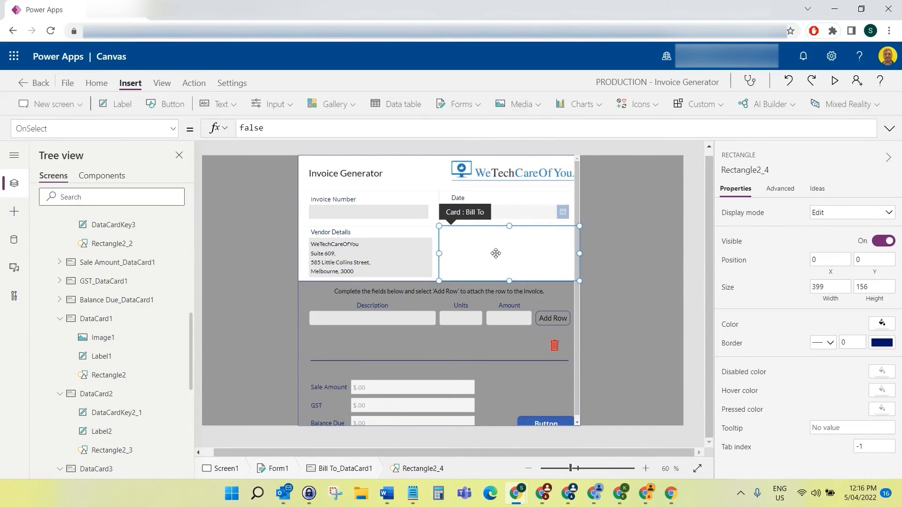
- Send the white rectangle to the back of the Bill To card, behind its label and text box
{"action": "scroll", "coordinate": [171, 380], "scroll_direction": "down", "scroll_amount": 5}
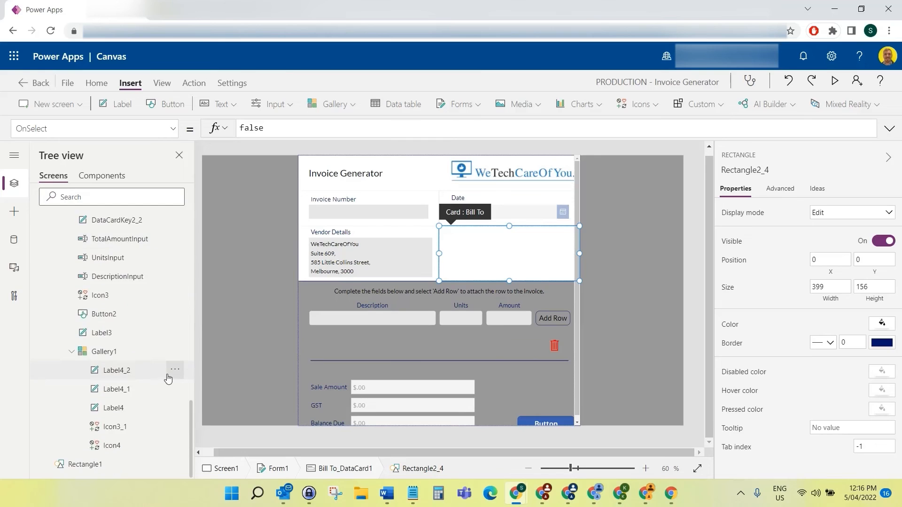
{"action": "scroll", "coordinate": [165, 376], "scroll_direction": "up", "scroll_amount": 8}
{"action": "left_click", "coordinate": [174, 338]}
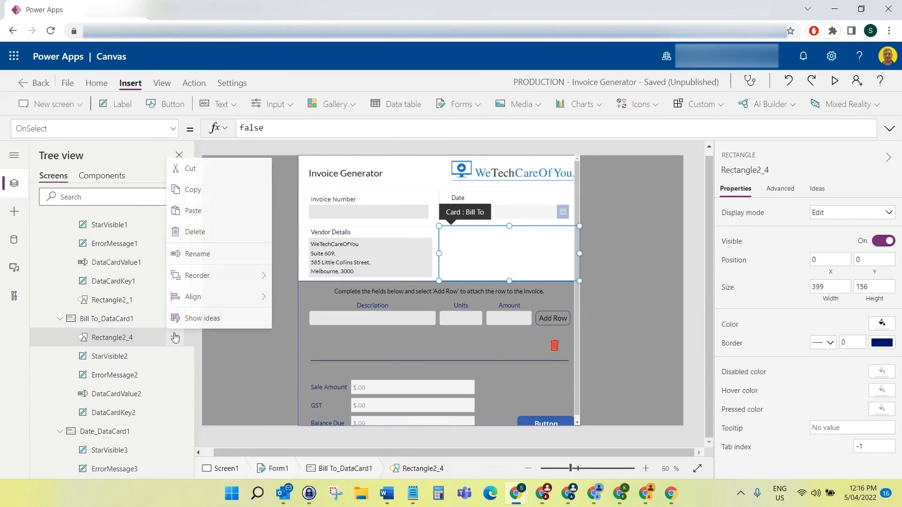
{"action": "mouse_move", "coordinate": [221, 275]}
{"action": "left_click", "coordinate": [293, 338]}
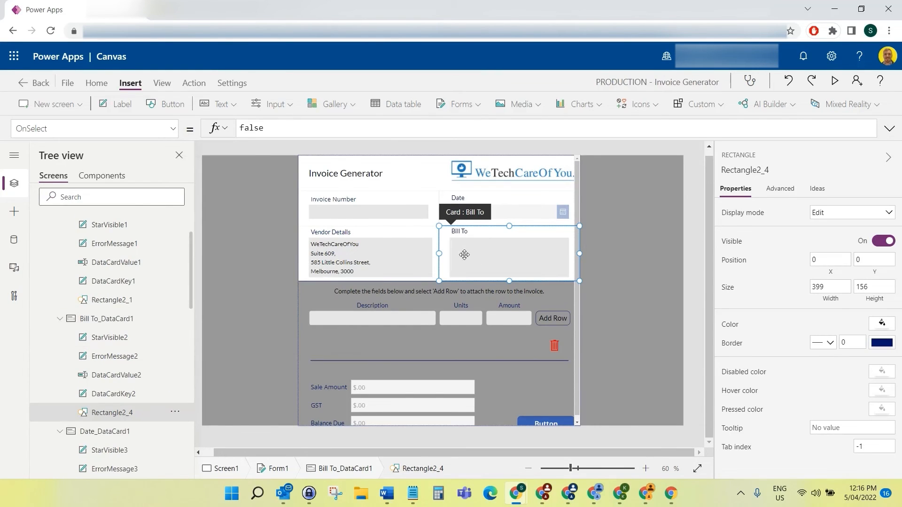
- Paste the white rectangle into the Add Row line-items card and stretch it to 799 by 280 at position 0, 0
{"action": "left_click", "coordinate": [303, 342]}
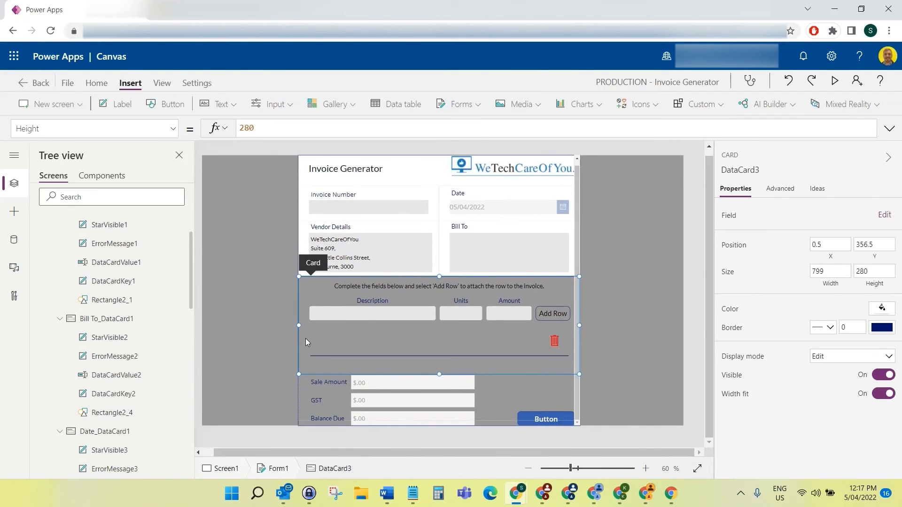
{"action": "key", "text": "ctrl+v"}
{"action": "left_click_drag", "start_coordinate": [325, 312], "coordinate": [312, 297]}
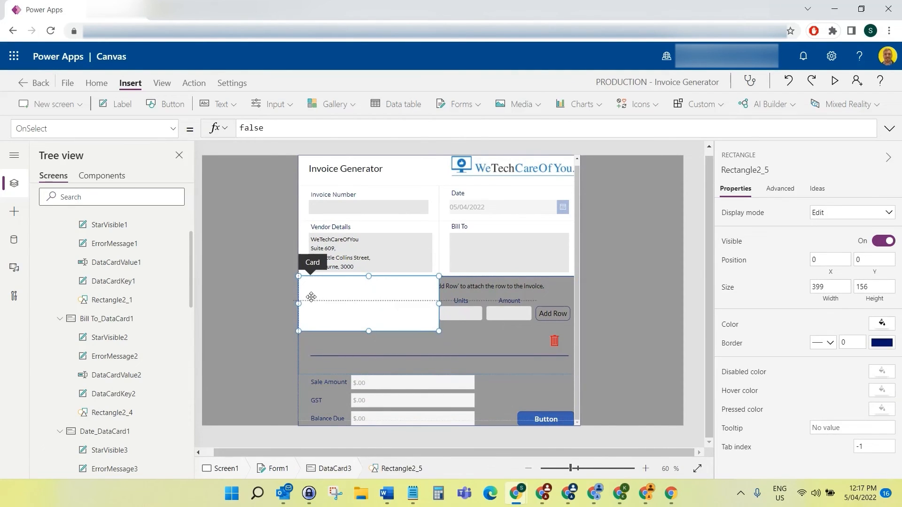
{"action": "left_click_drag", "start_coordinate": [436, 331], "coordinate": [580, 375]}
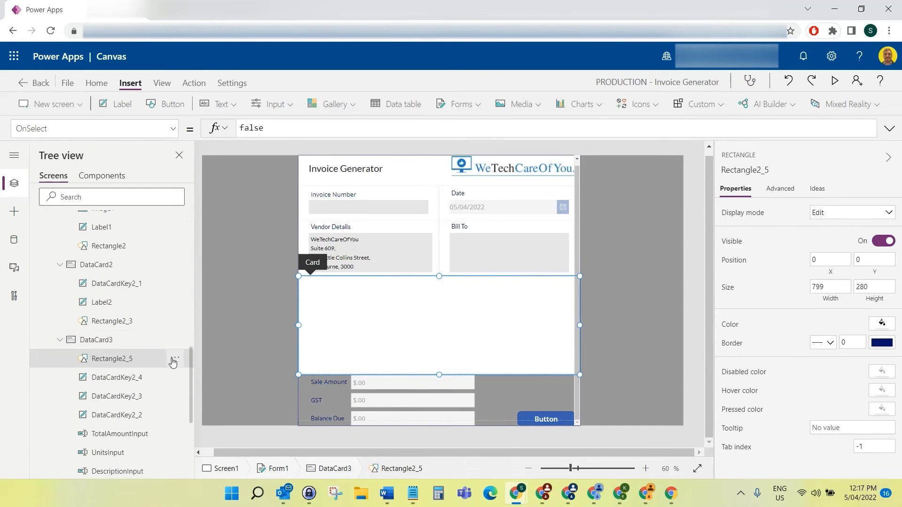
- Send the white rectangle to the back of the line-items card, behind the input fields and gallery
{"action": "left_click", "coordinate": [174, 358]}
{"action": "mouse_move", "coordinate": [208, 314]}
{"action": "mouse_move", "coordinate": [237, 299]}
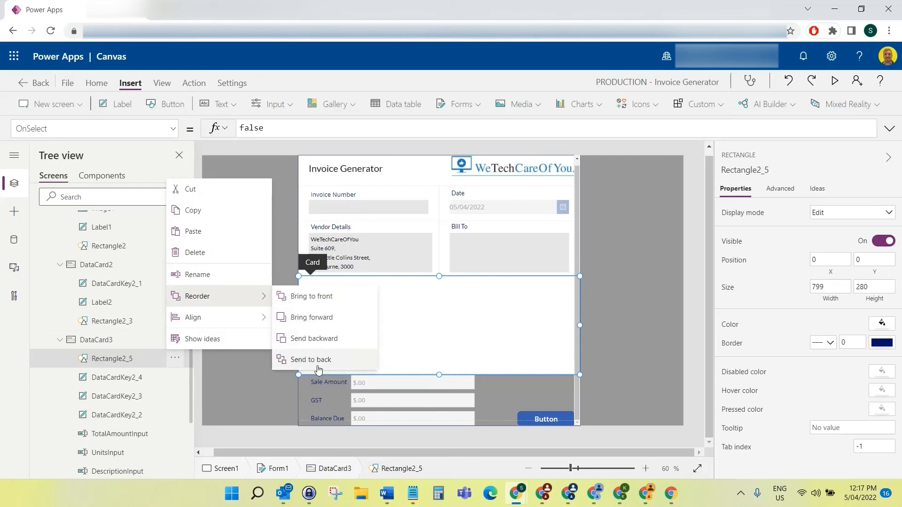
{"action": "left_click", "coordinate": [305, 358]}
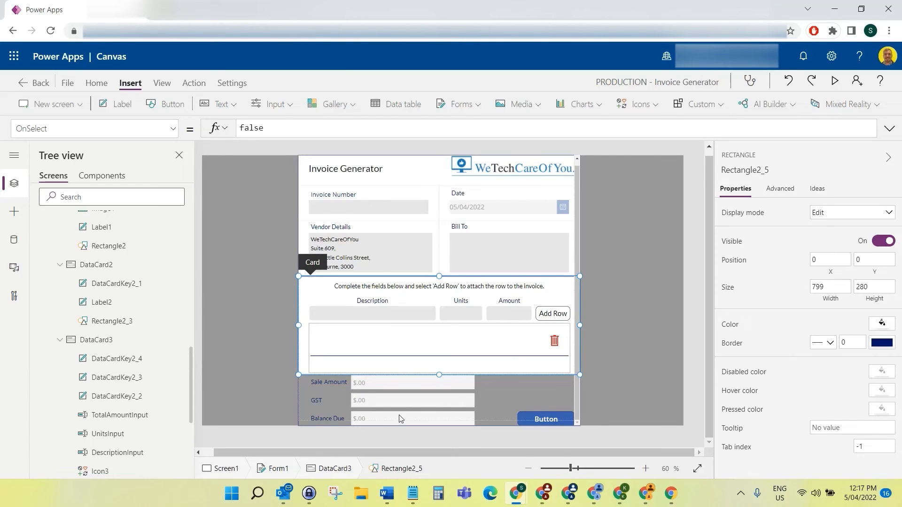
- Paste the white rectangle into the Sale Amount card and resize it to 799 by 52 at position 0, 0
{"action": "left_click", "coordinate": [304, 400]}
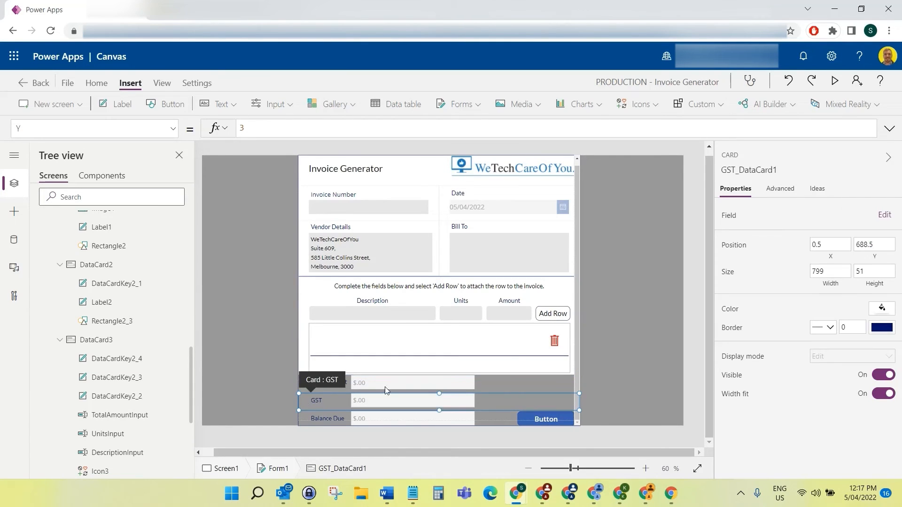
{"action": "left_click", "coordinate": [497, 382]}
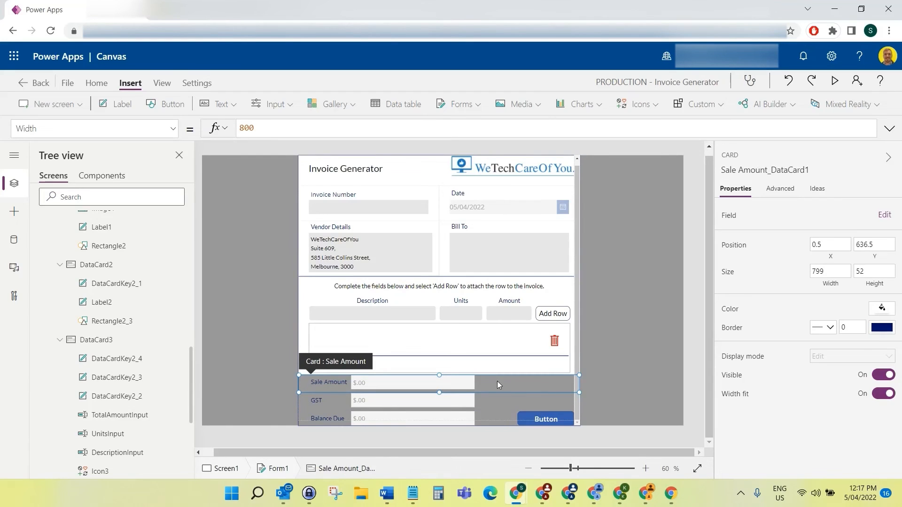
{"action": "key", "text": "ctrl+v"}
{"action": "left_click_drag", "start_coordinate": [381, 430], "coordinate": [392, 397]}
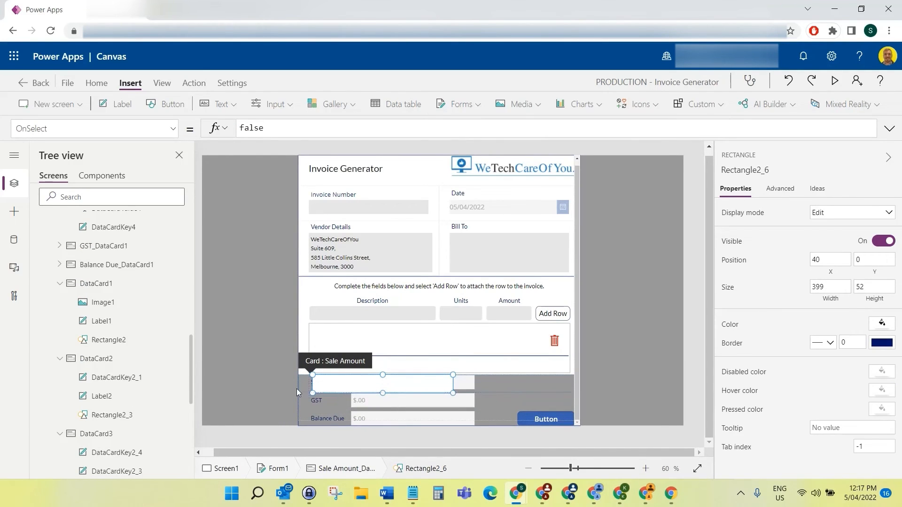
{"action": "left_click_drag", "start_coordinate": [313, 393], "coordinate": [291, 395]}
{"action": "left_click_drag", "start_coordinate": [450, 393], "coordinate": [580, 394]}
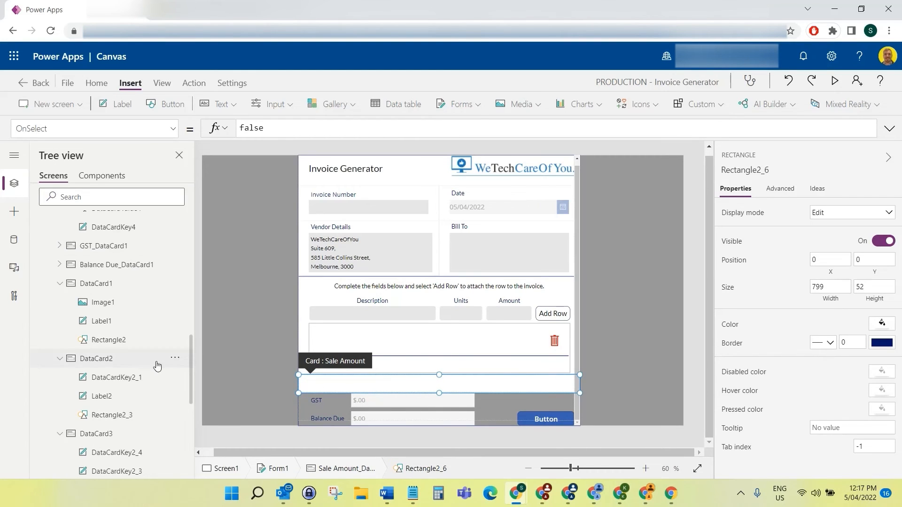
- Send the white rectangle to the back of the Sale Amount card, behind its label and field
{"action": "scroll", "coordinate": [157, 362], "scroll_direction": "down", "scroll_amount": 6}
{"action": "scroll", "coordinate": [155, 378], "scroll_direction": "up", "scroll_amount": 5}
{"action": "scroll", "coordinate": [158, 371], "scroll_direction": "up", "scroll_amount": 3}
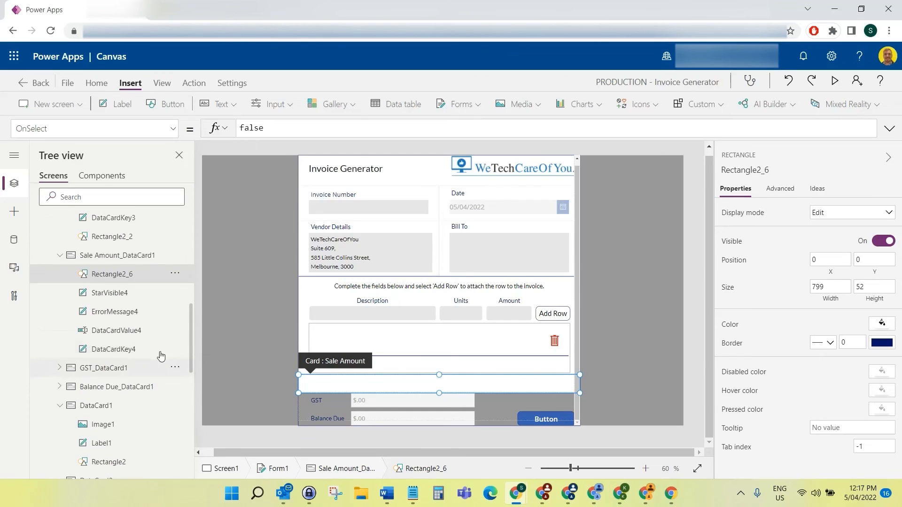
{"action": "left_click", "coordinate": [175, 274]}
{"action": "mouse_move", "coordinate": [209, 400]}
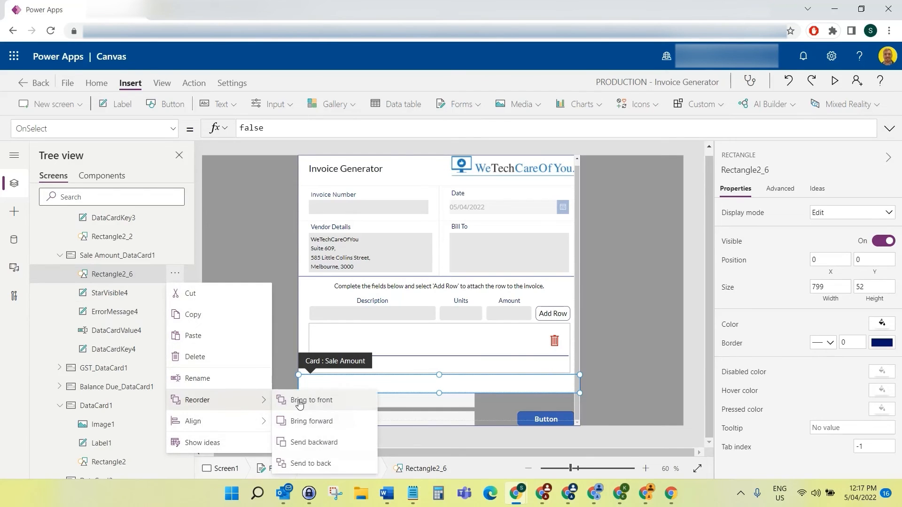
{"action": "left_click", "coordinate": [312, 463]}
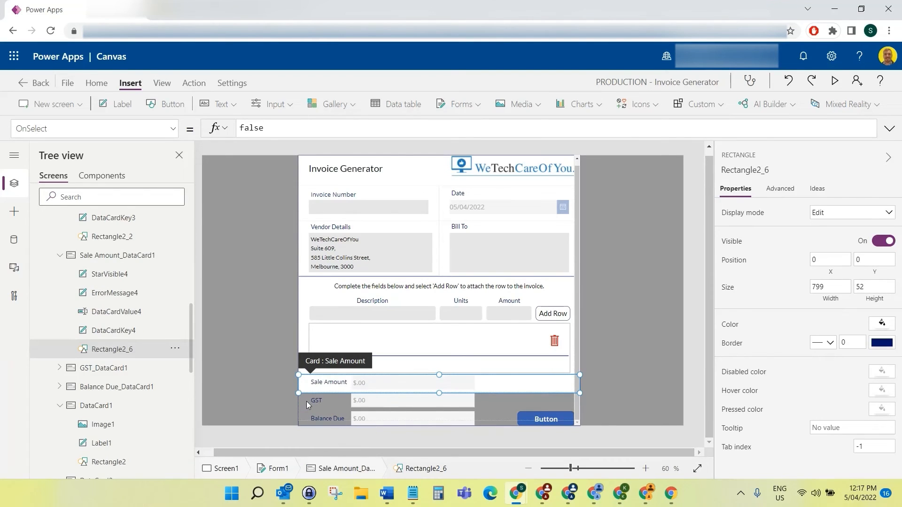
- Paste the white rectangle into the GST card and resize it to 799 by 51 at position 0, 0
{"action": "left_click", "coordinate": [306, 402]}
{"action": "key", "text": "ctrl+v"}
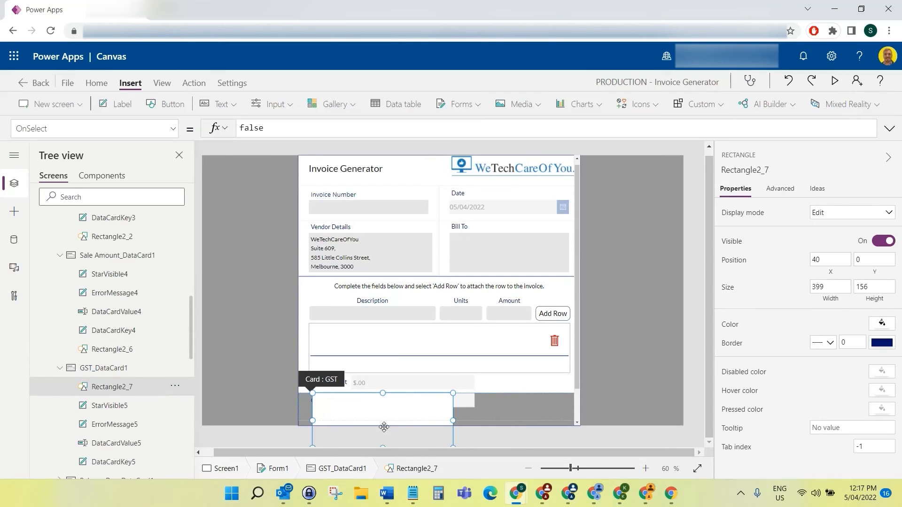
{"action": "left_click_drag", "start_coordinate": [383, 445], "coordinate": [383, 411]}
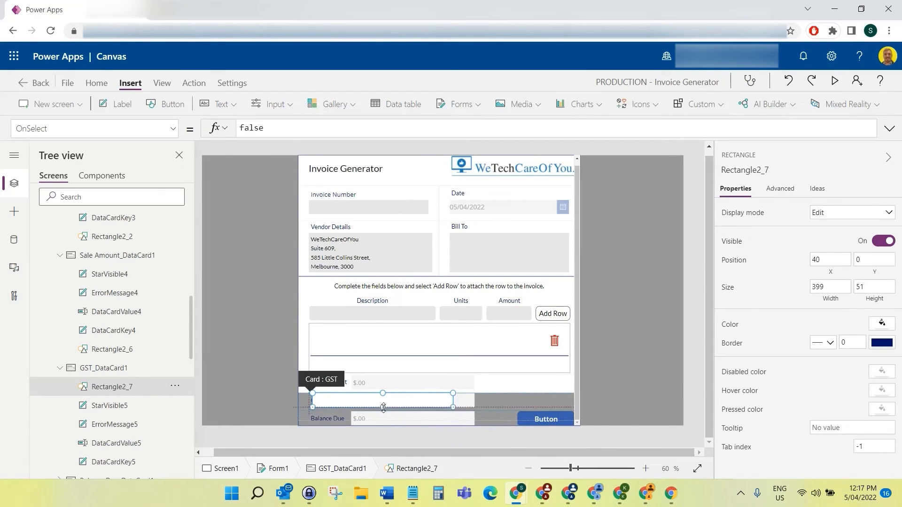
{"action": "left_click_drag", "start_coordinate": [310, 409], "coordinate": [298, 406]}
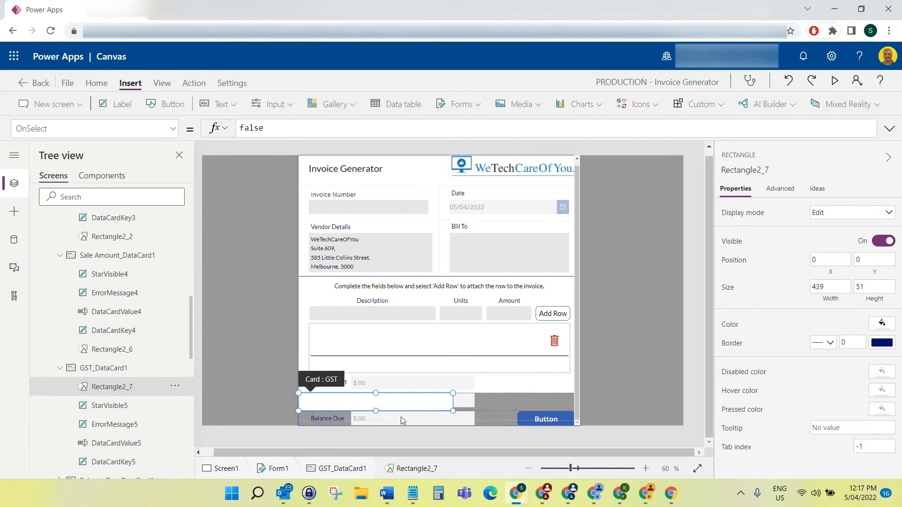
{"action": "left_click_drag", "start_coordinate": [453, 407], "coordinate": [581, 411]}
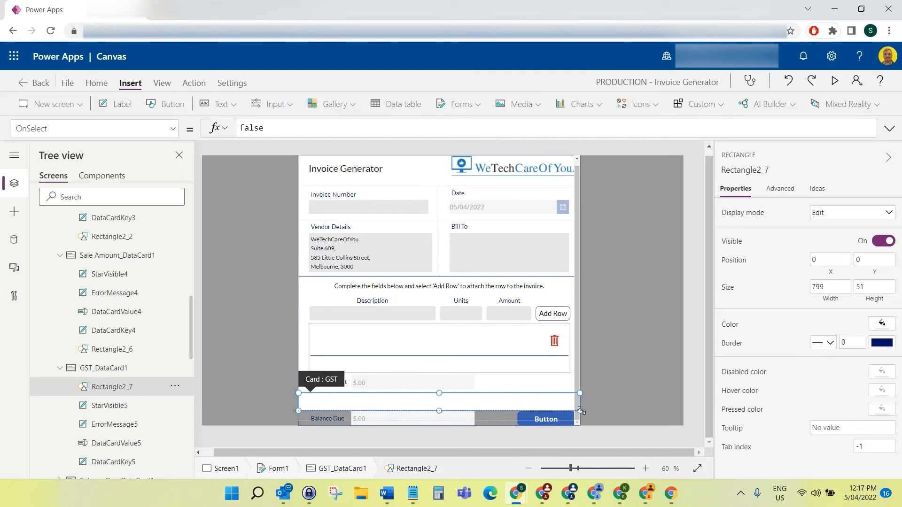
- Send the white rectangle to the back of the GST card, behind its label and field
{"action": "left_click", "coordinate": [174, 385]}
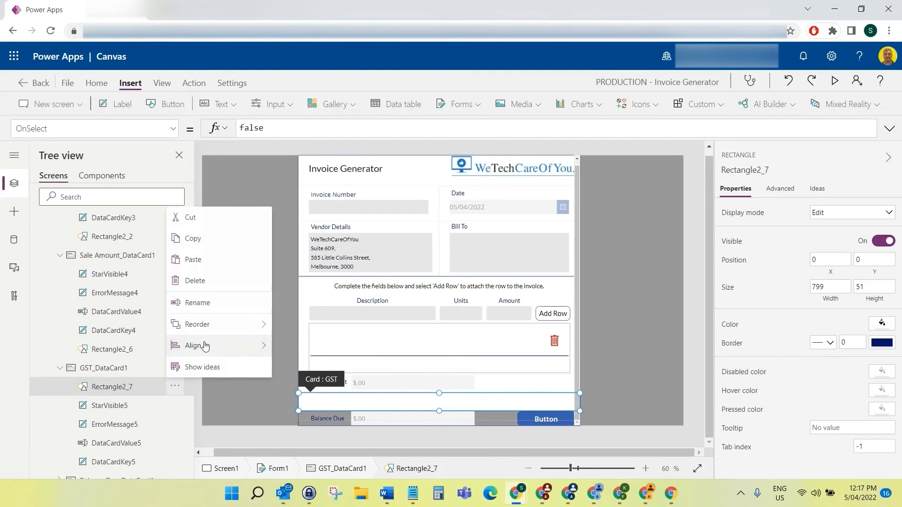
{"action": "mouse_move", "coordinate": [220, 324]}
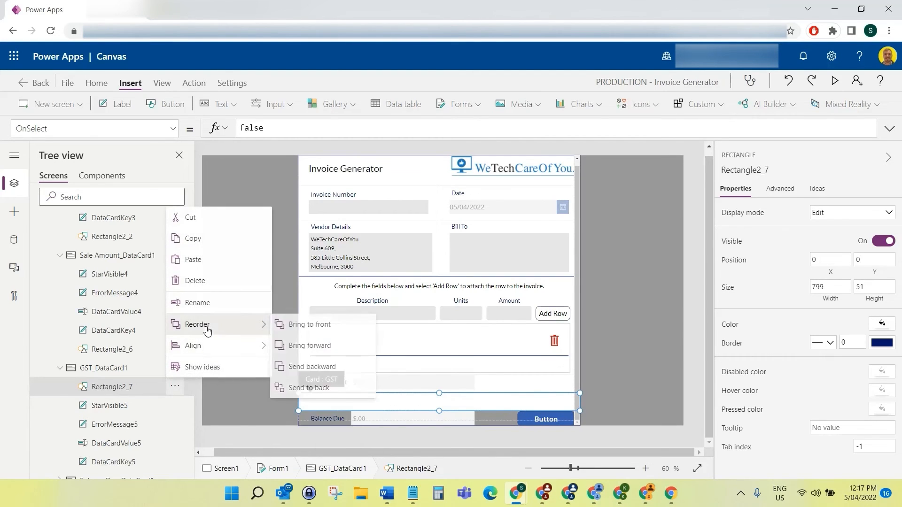
{"action": "left_click", "coordinate": [314, 388]}
- Paste the white rectangle into the Balance Due card and resize it to 799 by 40 at position 0, 2
{"action": "left_click", "coordinate": [306, 422]}
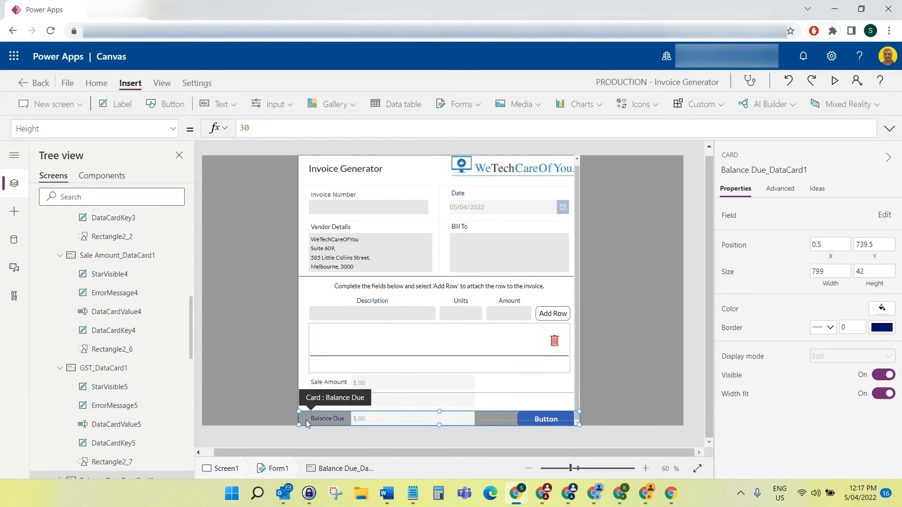
{"action": "left_click", "coordinate": [306, 420]}
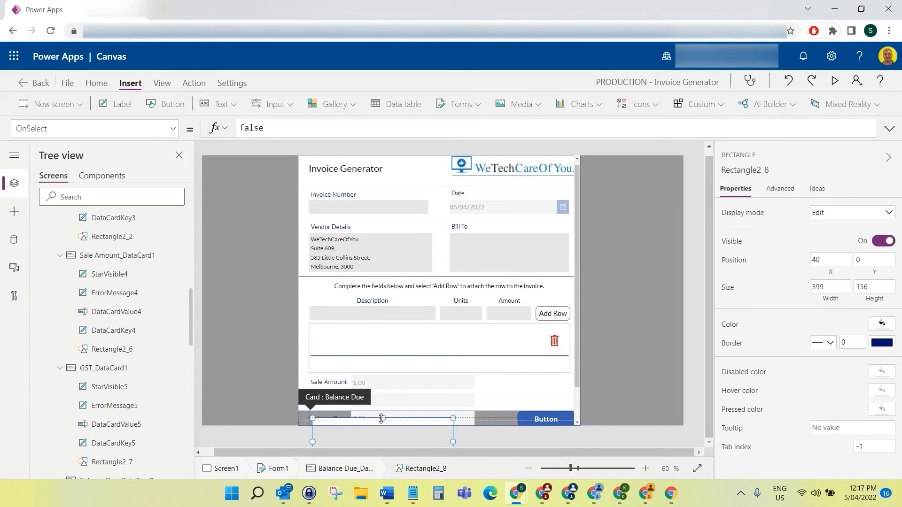
{"action": "left_click_drag", "start_coordinate": [375, 422], "coordinate": [374, 399]}
{"action": "scroll", "coordinate": [487, 377], "scroll_direction": "down", "scroll_amount": 2}
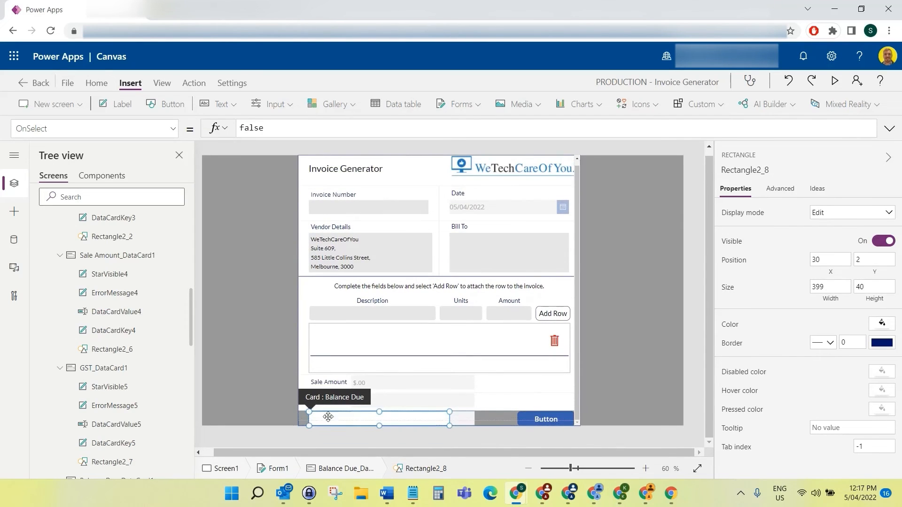
{"action": "left_click_drag", "start_coordinate": [309, 425], "coordinate": [297, 426]}
{"action": "left_click_drag", "start_coordinate": [449, 425], "coordinate": [583, 433]}
- Send the white rectangle to the back of the Balance Due card, behind its label, field and button
{"action": "scroll", "coordinate": [172, 382], "scroll_direction": "down", "scroll_amount": 5}
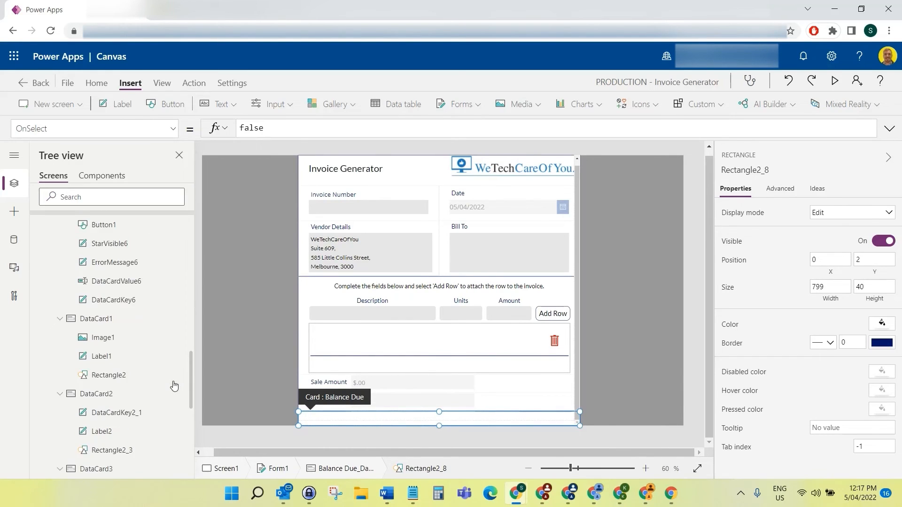
{"action": "scroll", "coordinate": [173, 320], "scroll_direction": "up", "scroll_amount": 1}
{"action": "left_click", "coordinate": [182, 265]}
{"action": "mouse_move", "coordinate": [209, 391]}
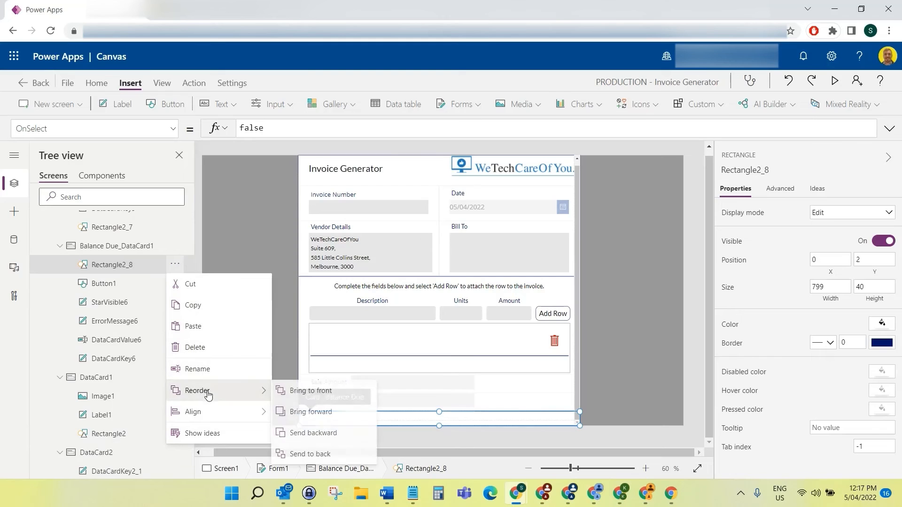
{"action": "left_click", "coordinate": [312, 454]}
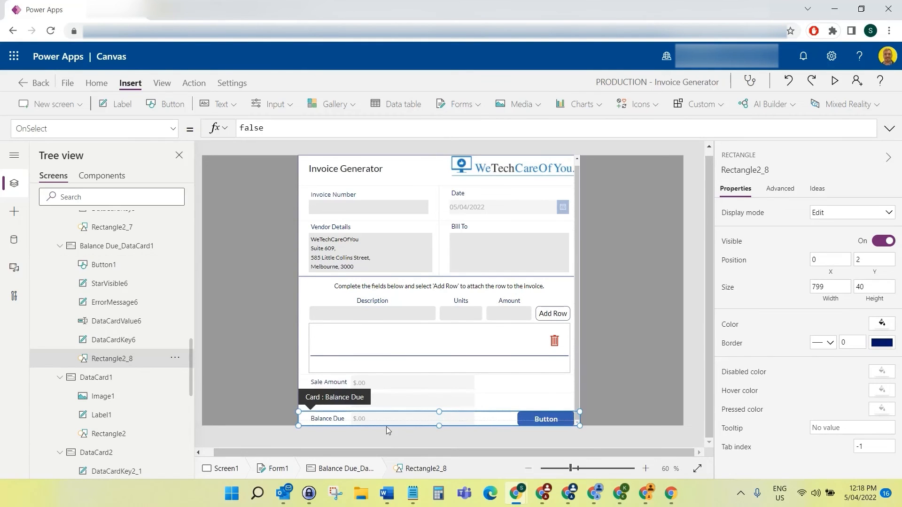
{"action": "left_click", "coordinate": [697, 333]}
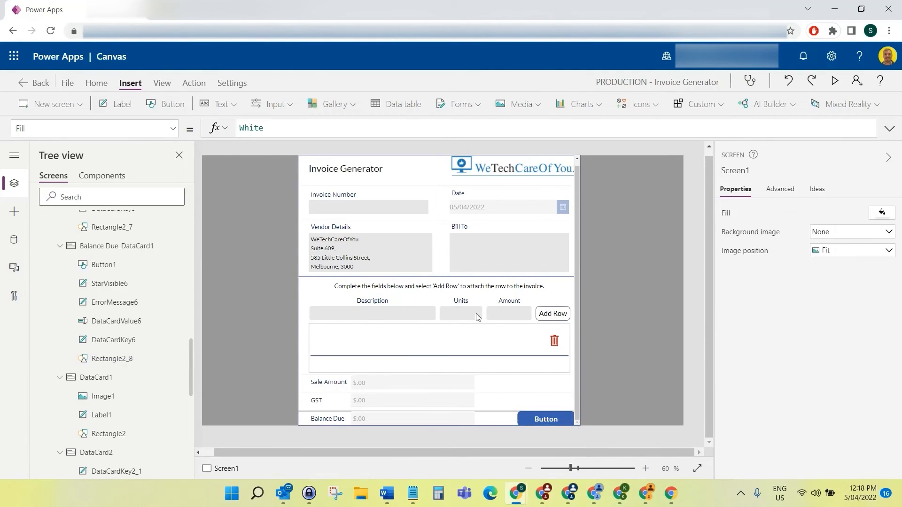
- Shorten the white background rectangle in the header card that holds the Invoice Generator title and logo
{"action": "scroll", "coordinate": [423, 305], "scroll_direction": "up", "scroll_amount": 1}
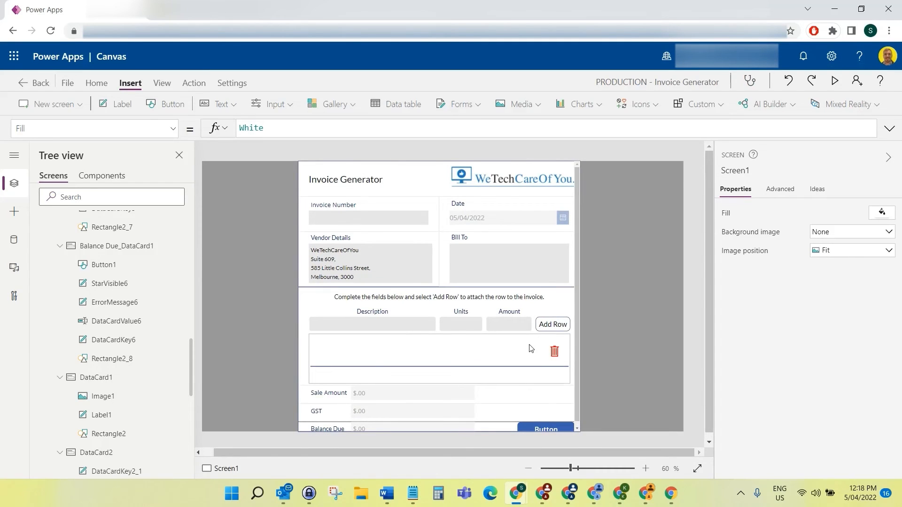
{"action": "scroll", "coordinate": [537, 347], "scroll_direction": "down", "scroll_amount": 1}
{"action": "scroll", "coordinate": [386, 342], "scroll_direction": "up", "scroll_amount": 1}
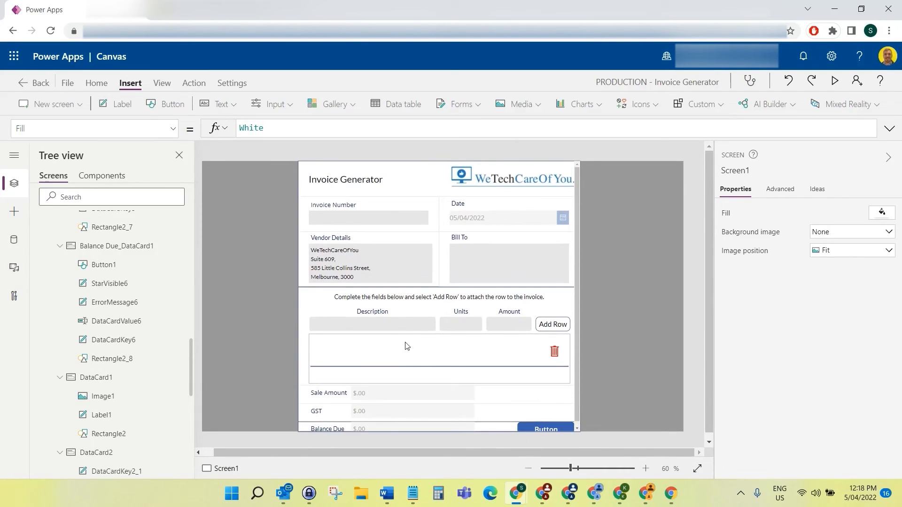
{"action": "left_click", "coordinate": [308, 355]}
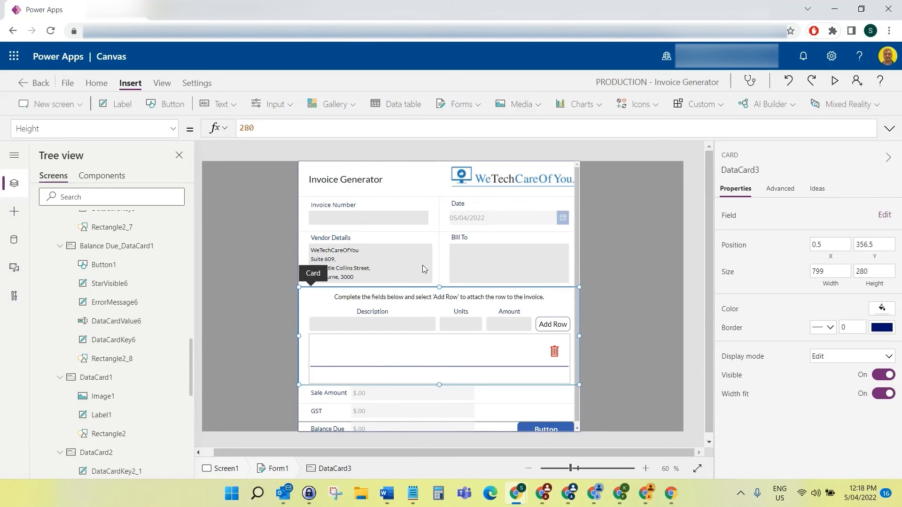
{"action": "left_click", "coordinate": [402, 190]}
{"action": "left_click", "coordinate": [456, 189]}
{"action": "left_click", "coordinate": [410, 183]}
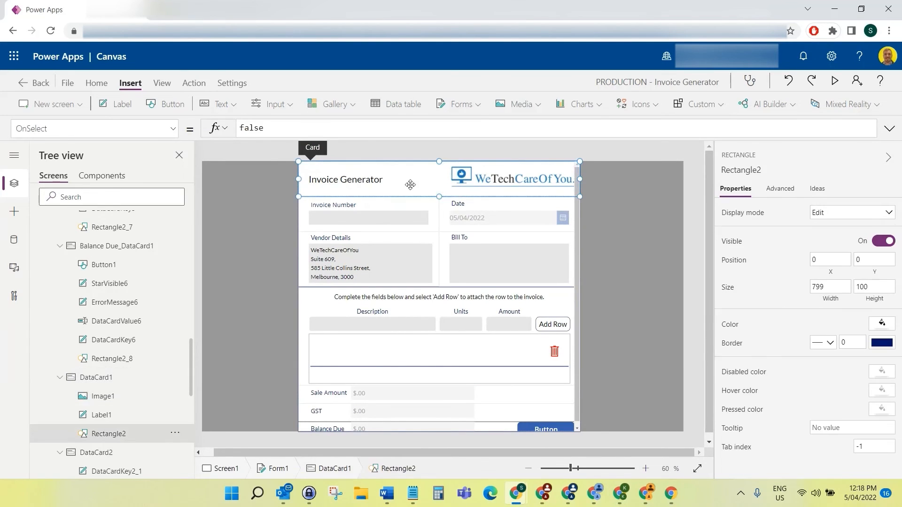
{"action": "left_click_drag", "start_coordinate": [438, 196], "coordinate": [440, 187]}
{"action": "left_click", "coordinate": [430, 195]}
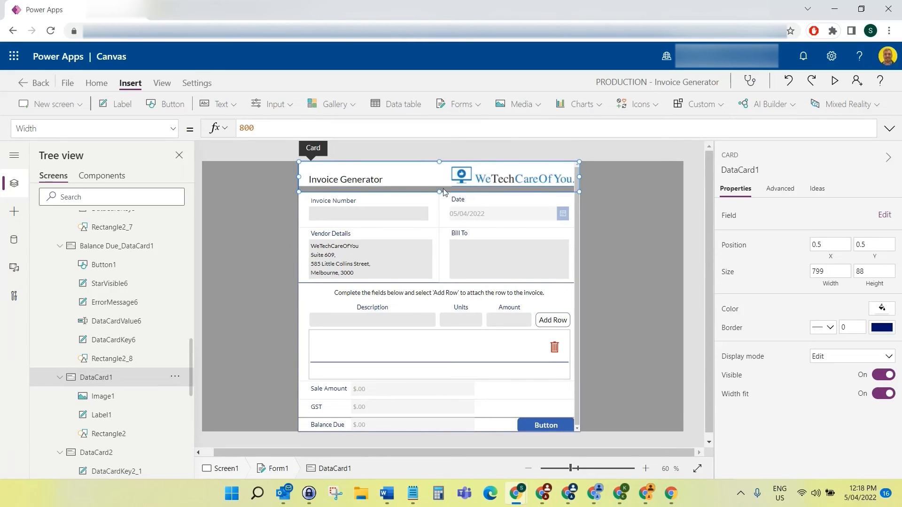
- Reduce the logo's height to about 71 and extend the header card's white rectangle to about 78 high
{"action": "left_click", "coordinate": [460, 183]}
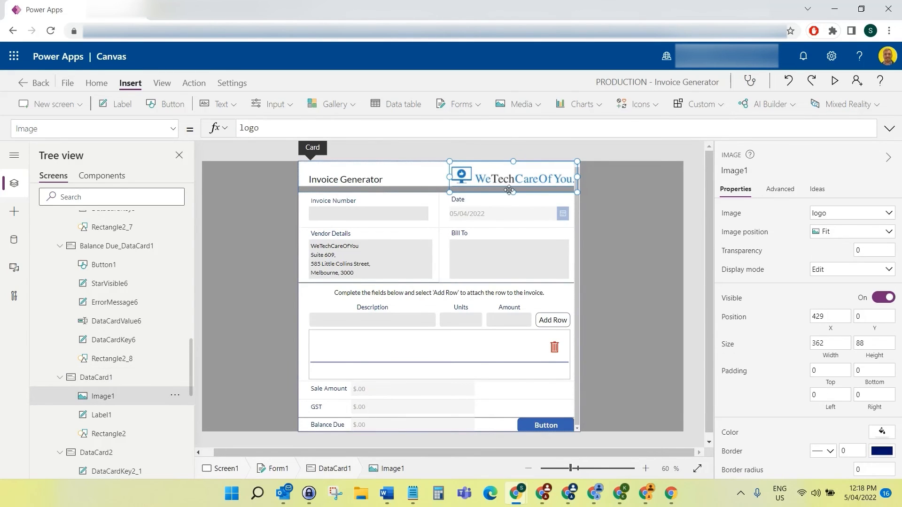
{"action": "left_click_drag", "start_coordinate": [512, 191], "coordinate": [512, 187]}
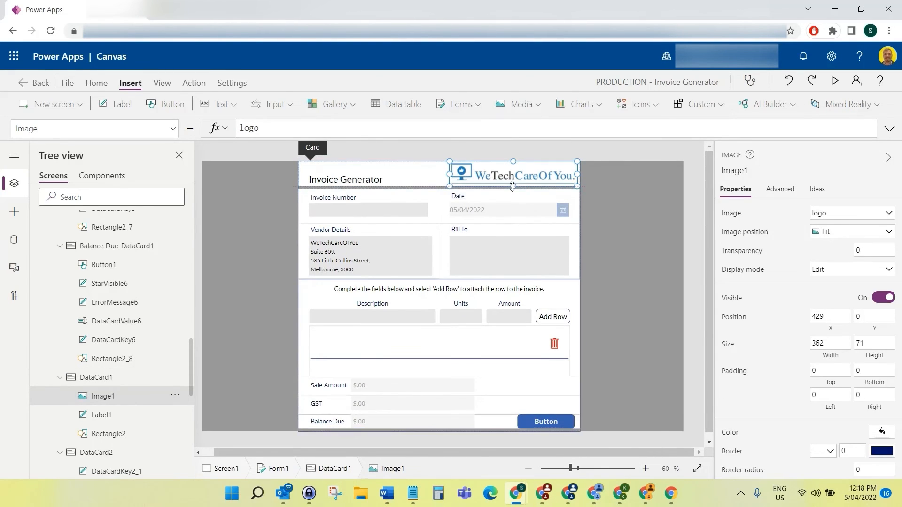
{"action": "left_click", "coordinate": [428, 181]}
{"action": "left_click_drag", "start_coordinate": [437, 186], "coordinate": [439, 196]}
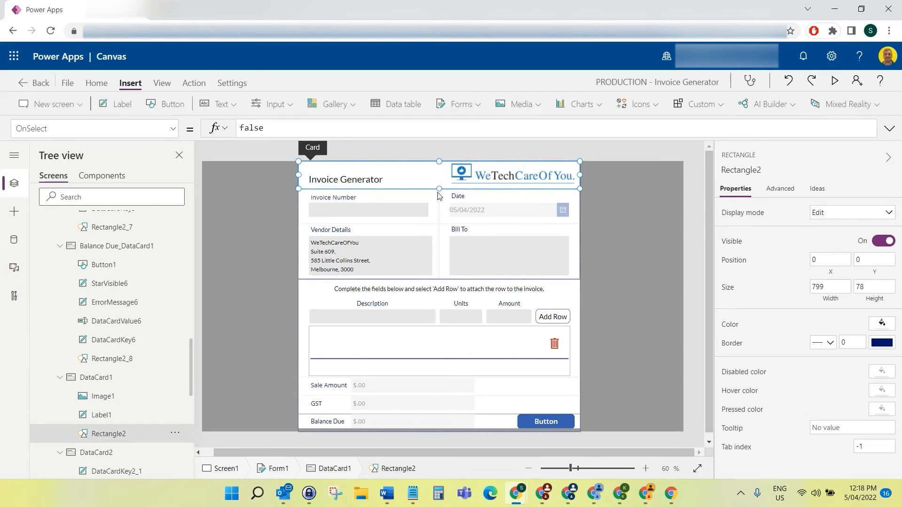
- Try to adjust the height of the Balance Due card by its lower edge
{"action": "left_click", "coordinate": [486, 422]}
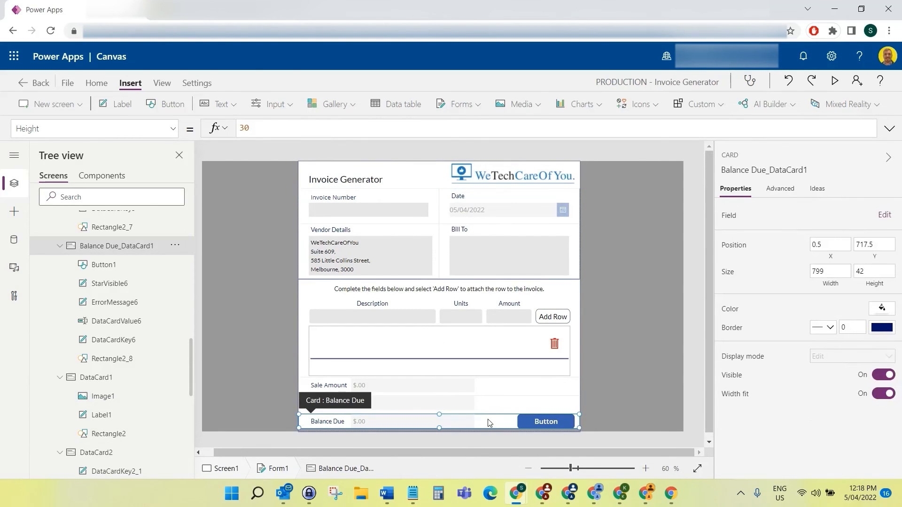
{"action": "left_click", "coordinate": [353, 429]}
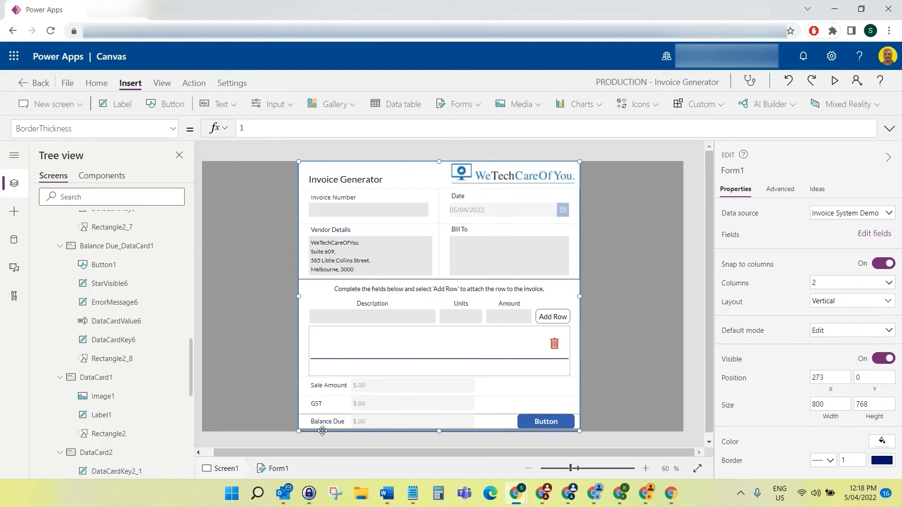
{"action": "left_click", "coordinate": [346, 433]}
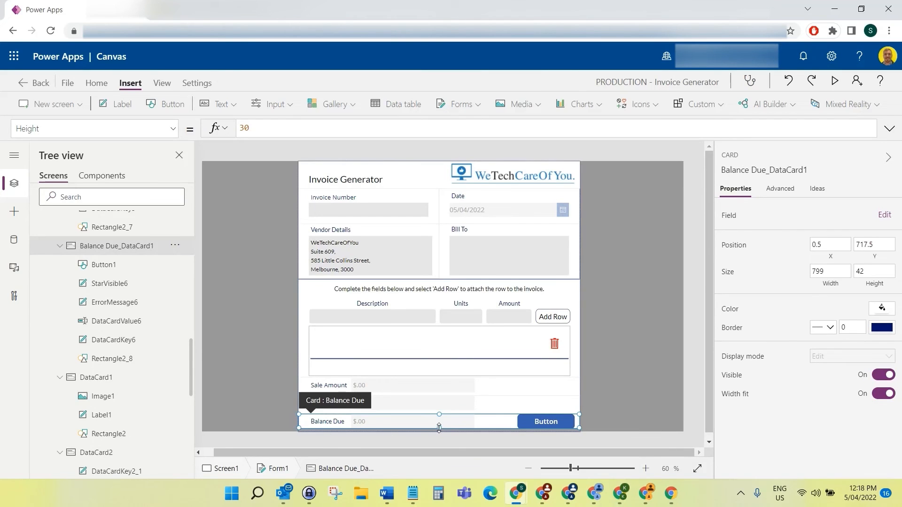
{"action": "left_click_drag", "start_coordinate": [439, 429], "coordinate": [443, 424]}
{"action": "left_click", "coordinate": [656, 412]}
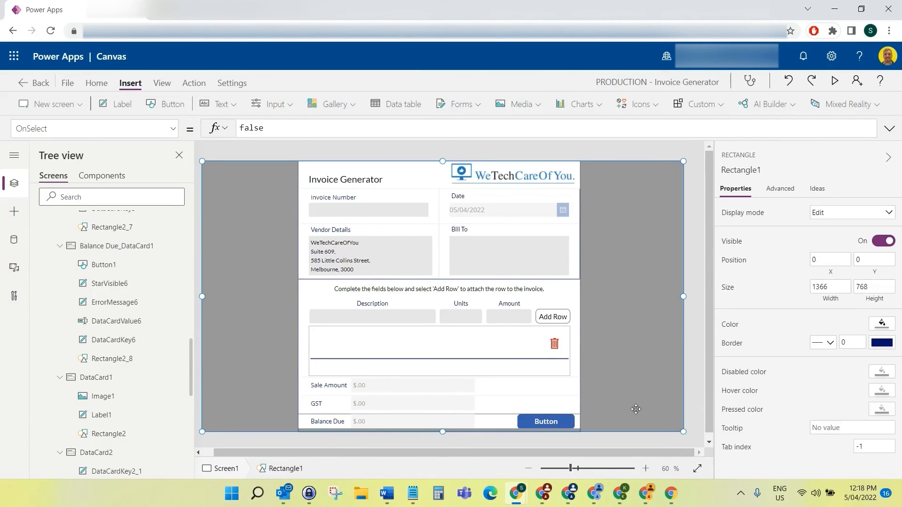
- Examine the gap beneath the Balance Due row, checking the card, its white rectangle and the surrounding form
{"action": "scroll", "coordinate": [589, 362], "scroll_direction": "up", "scroll_amount": 4}
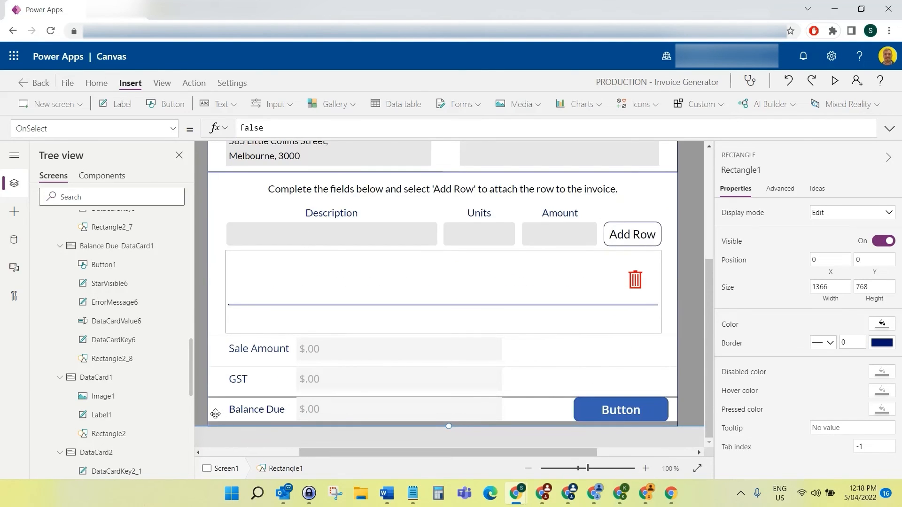
{"action": "left_click", "coordinate": [641, 431]}
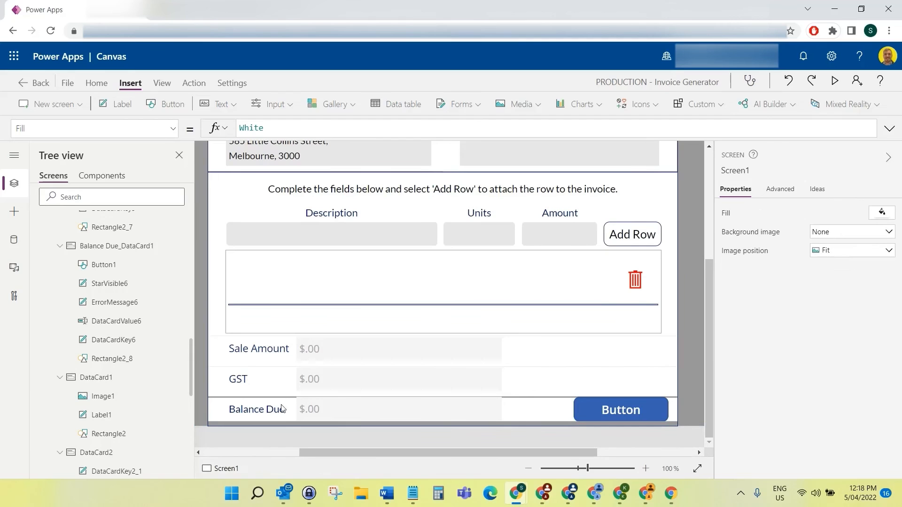
{"action": "left_click", "coordinate": [216, 415]}
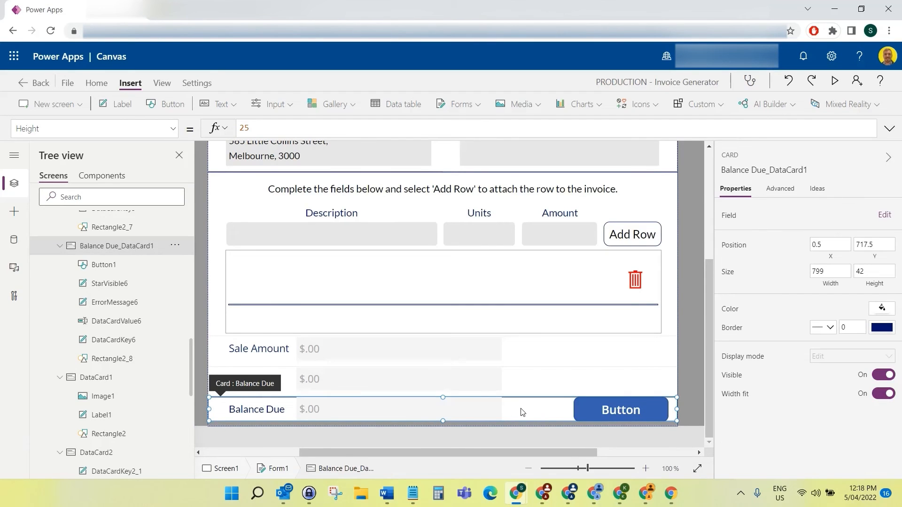
{"action": "left_click", "coordinate": [108, 359]}
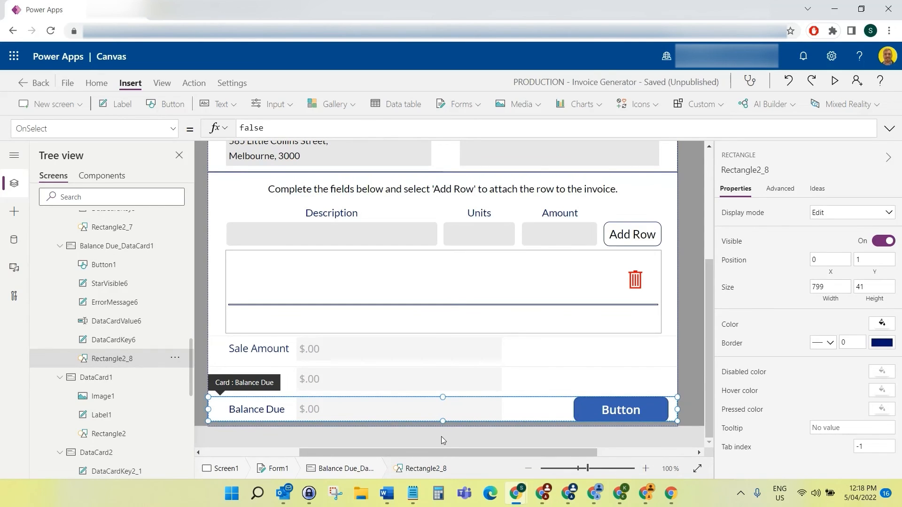
{"action": "left_click", "coordinate": [266, 424]}
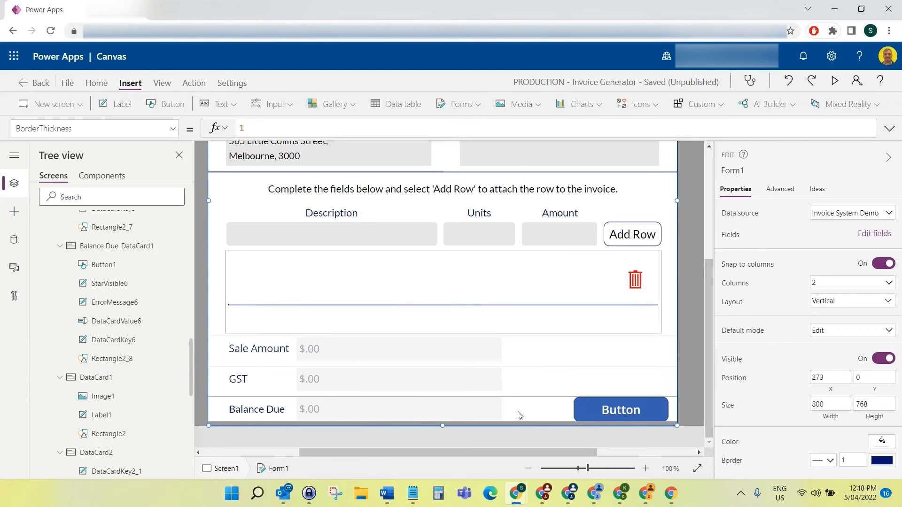
{"action": "left_click", "coordinate": [487, 382]}
{"action": "left_click", "coordinate": [413, 379]}
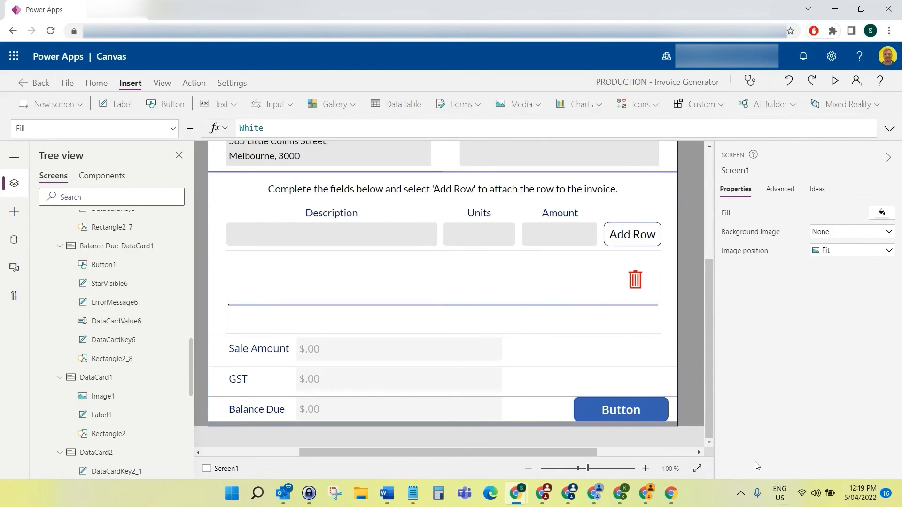
- Set the Balance Due card's Height property to 50
{"action": "left_click", "coordinate": [675, 416]}
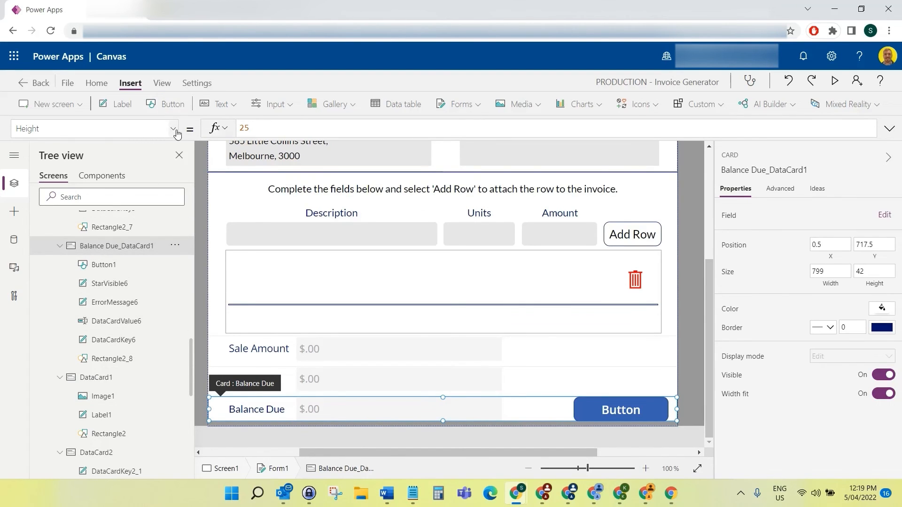
{"action": "left_click", "coordinate": [299, 127]}
{"action": "key", "text": "BackSpace"}
{"action": "key", "text": "BackSpace"}
{"action": "type", "text": "30"}
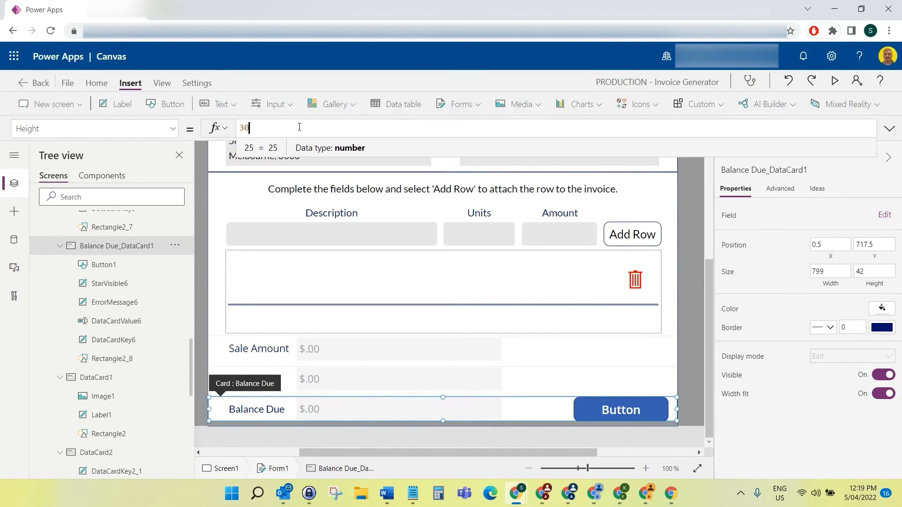
{"action": "key", "text": "Caps_Lock"}
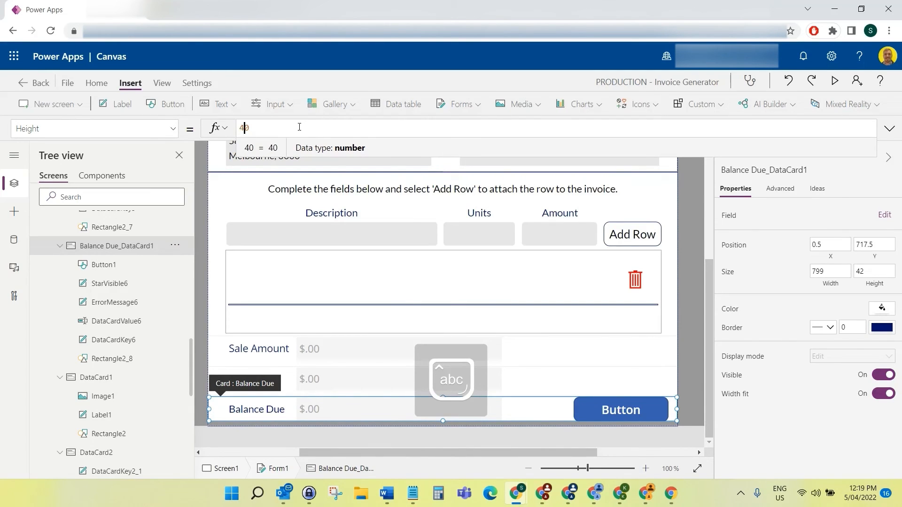
{"action": "key", "text": "BackSpace"}
{"action": "type", "text": "5"}
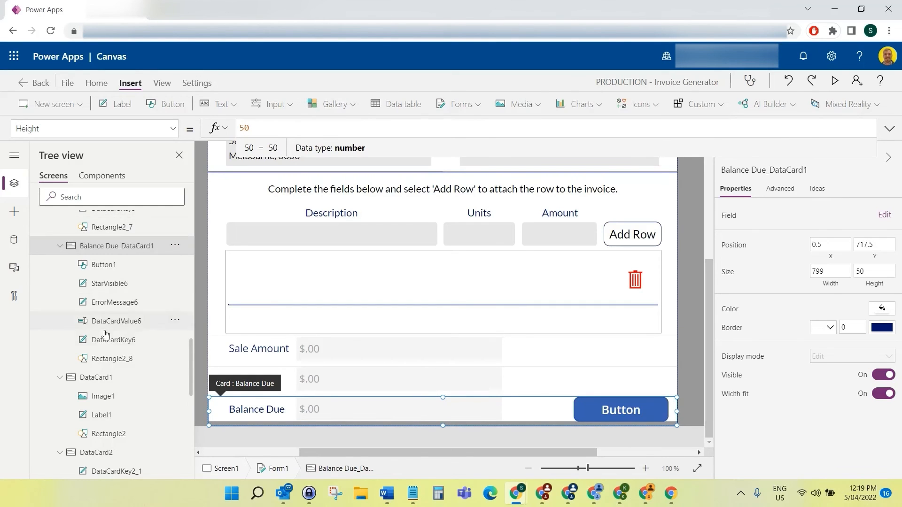
- Set the Height property of the white rectangle in the Balance Due card to 50
{"action": "left_click", "coordinate": [108, 359]}
{"action": "left_click", "coordinate": [173, 128]}
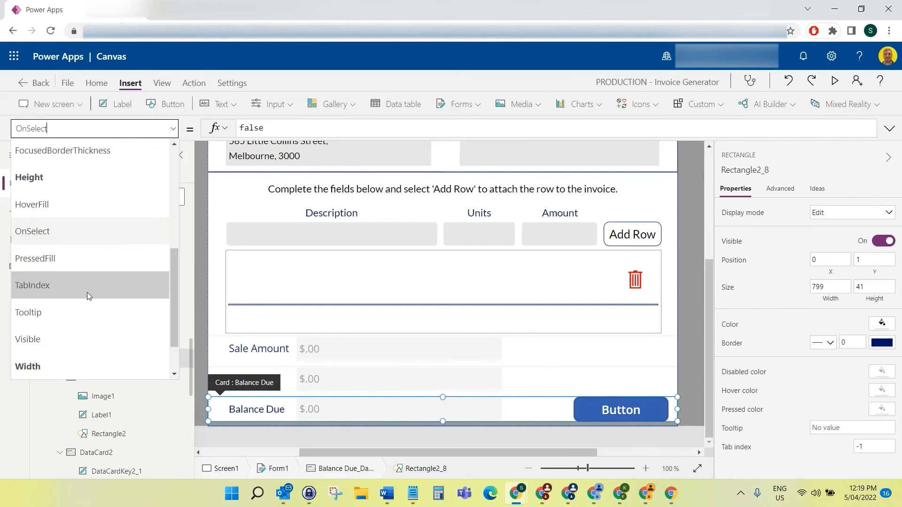
{"action": "left_click", "coordinate": [81, 183]}
{"action": "left_click", "coordinate": [263, 128]}
{"action": "double_click", "coordinate": [263, 129]}
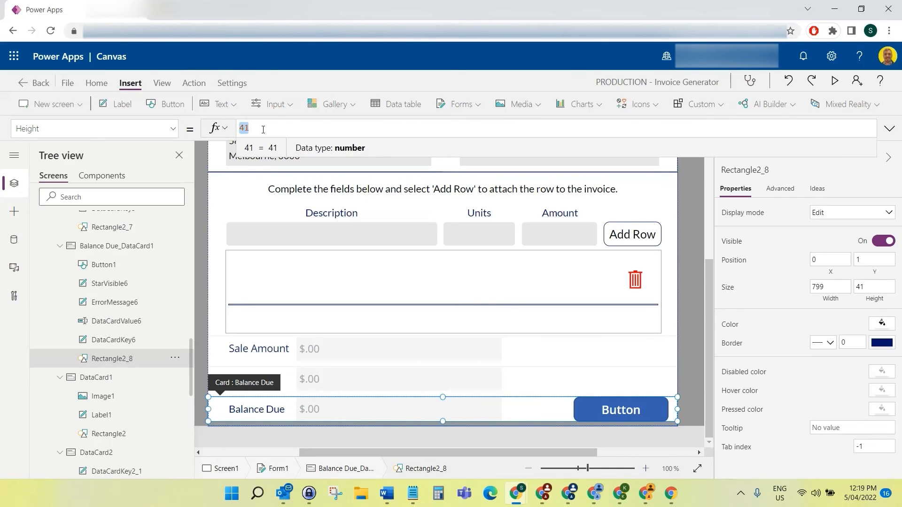
{"action": "type", "text": "50"}
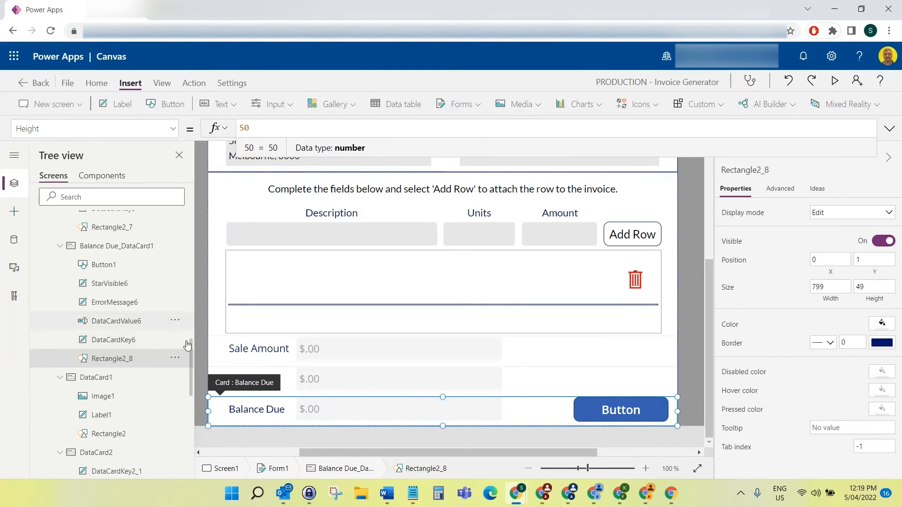
{"action": "left_click", "coordinate": [566, 434]}
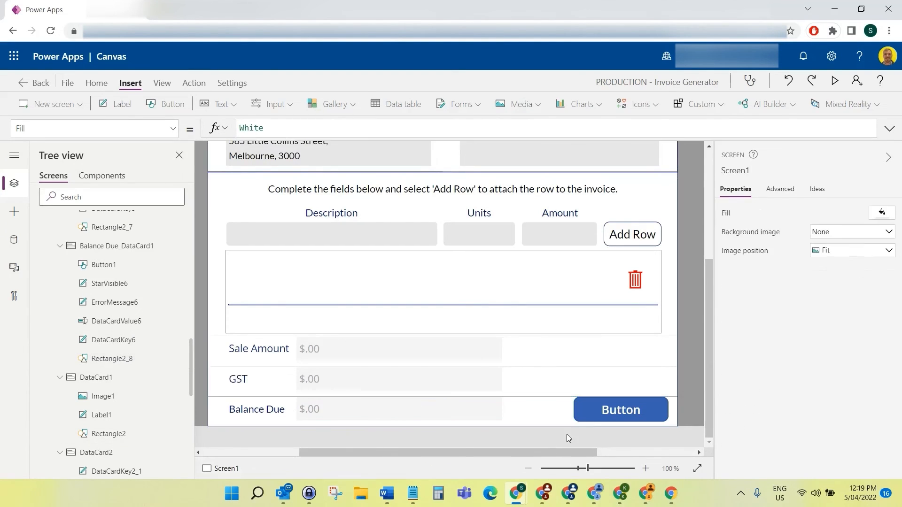
- Set the Y property of the white rectangle in the Balance Due card to 0
{"action": "left_click", "coordinate": [220, 410]}
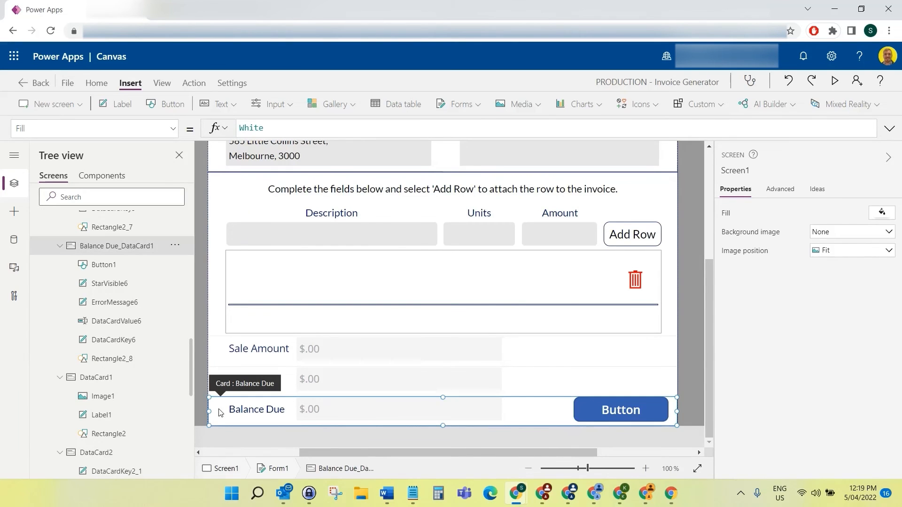
{"action": "left_click", "coordinate": [109, 358]}
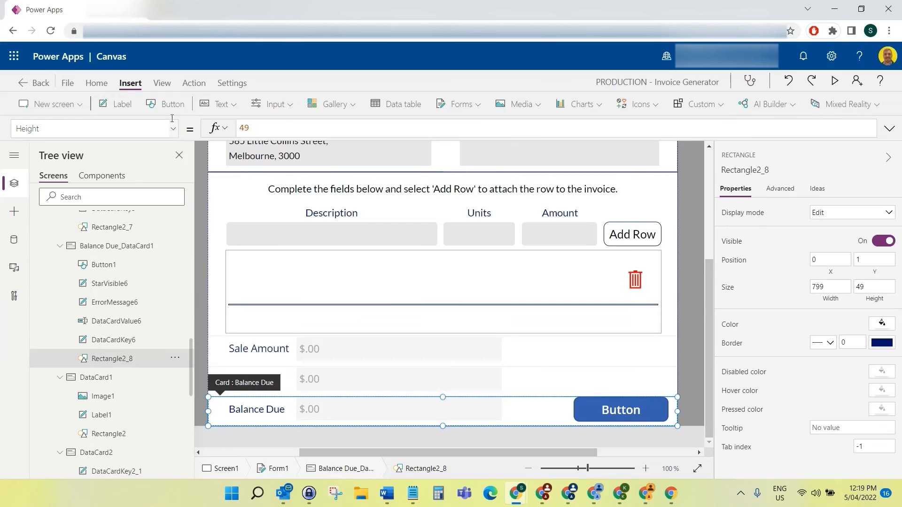
{"action": "left_click", "coordinate": [173, 128]}
{"action": "scroll", "coordinate": [115, 312], "scroll_direction": "down", "scroll_amount": 2}
{"action": "left_click", "coordinate": [115, 362]}
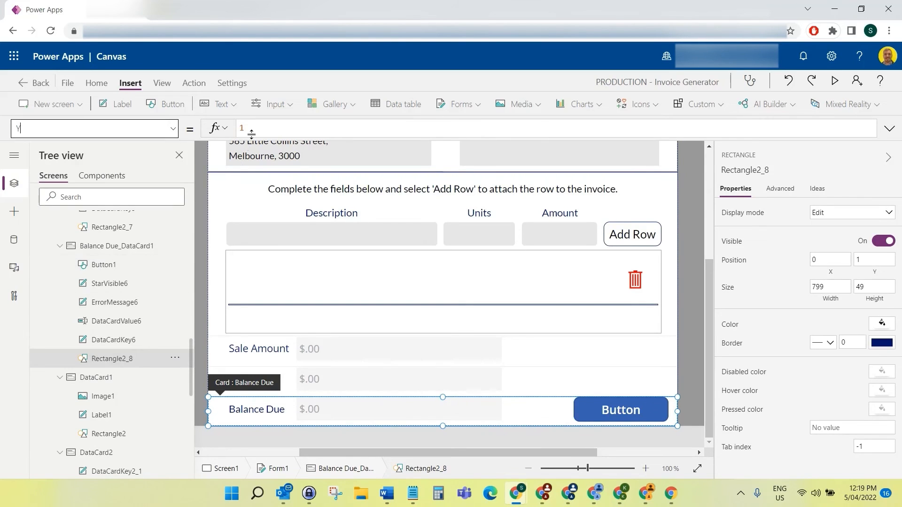
{"action": "left_click", "coordinate": [253, 132]}
{"action": "key", "text": "BackSpace"}
{"action": "type", "text": "0"}
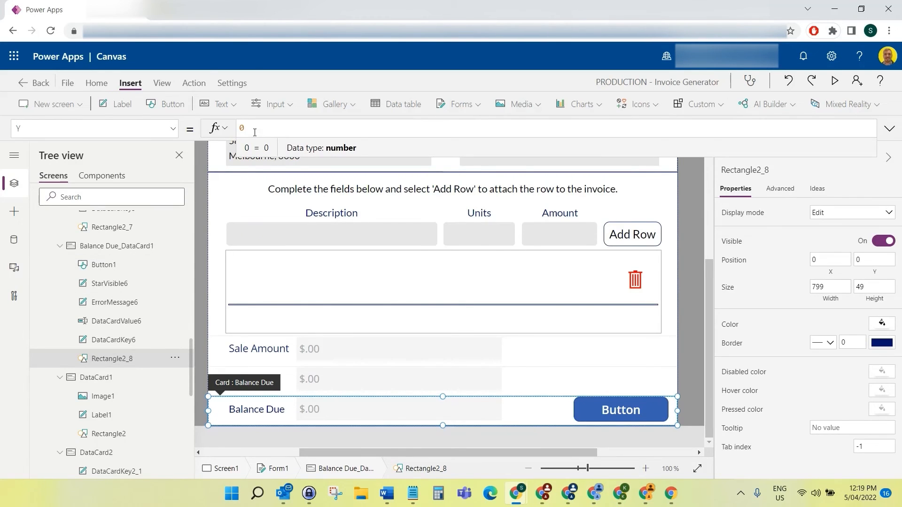
- Set the Height property of the Balance Due card's white rectangle to 50
{"action": "left_click", "coordinate": [172, 128]}
{"action": "scroll", "coordinate": [90, 234], "scroll_direction": "up", "scroll_amount": 2}
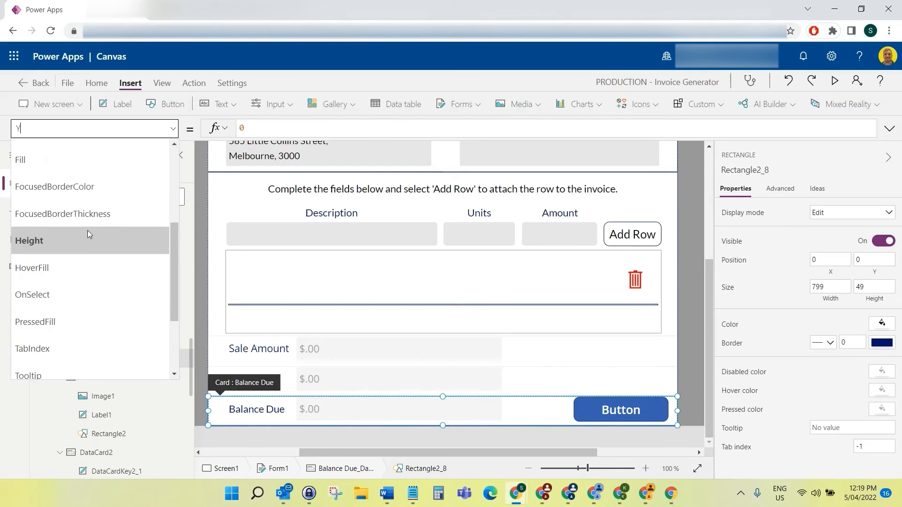
{"action": "left_click", "coordinate": [88, 240]}
{"action": "type", "text": "50"}
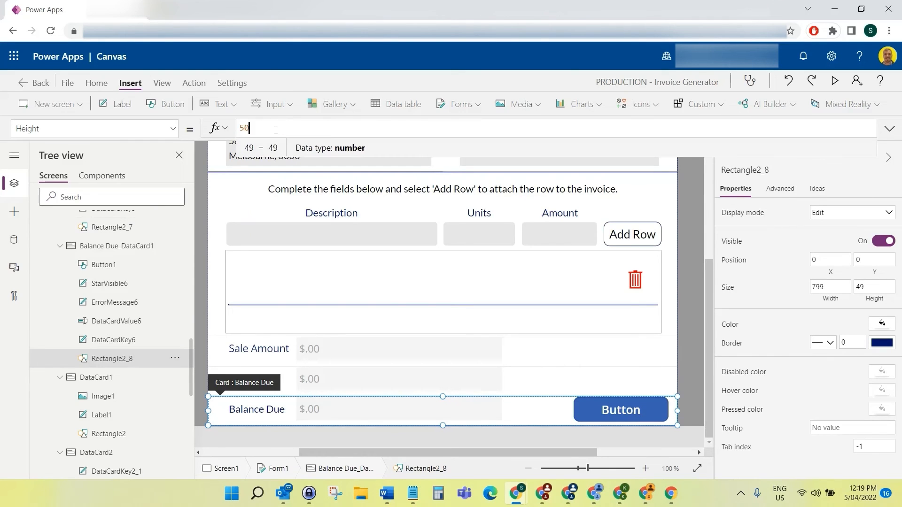
{"action": "left_click", "coordinate": [485, 445]}
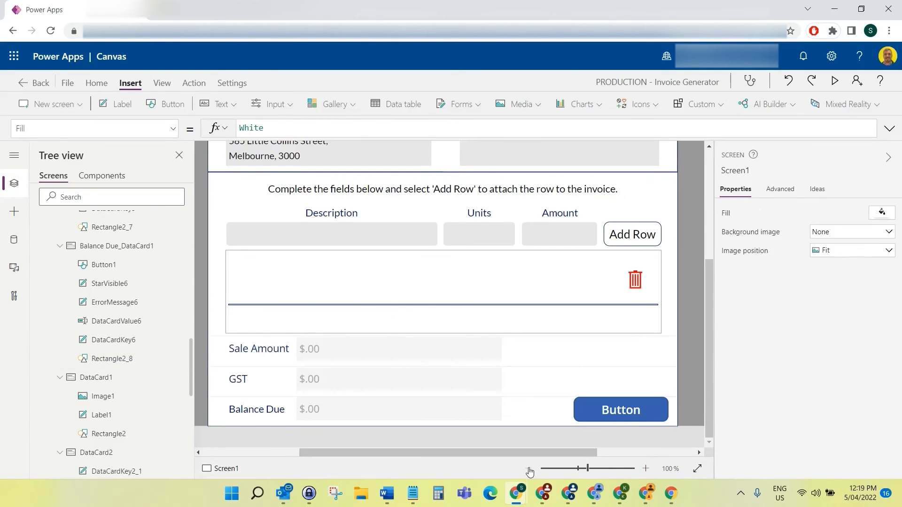
- Change the Text property of the button in the Balance Due card to "Submit"
{"action": "left_click", "coordinate": [529, 469]}
{"action": "left_click", "coordinate": [529, 469]}
{"action": "left_click", "coordinate": [529, 469]}
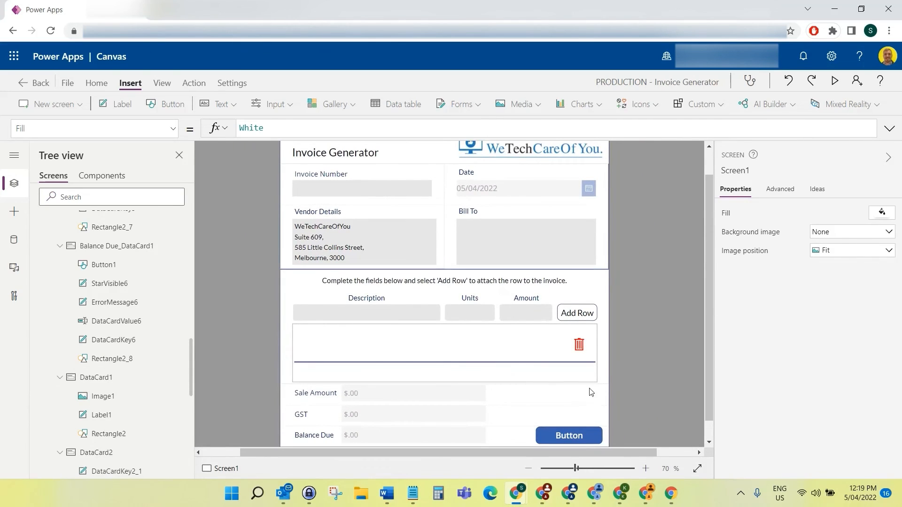
{"action": "left_click", "coordinate": [563, 436]}
{"action": "left_click", "coordinate": [563, 436]}
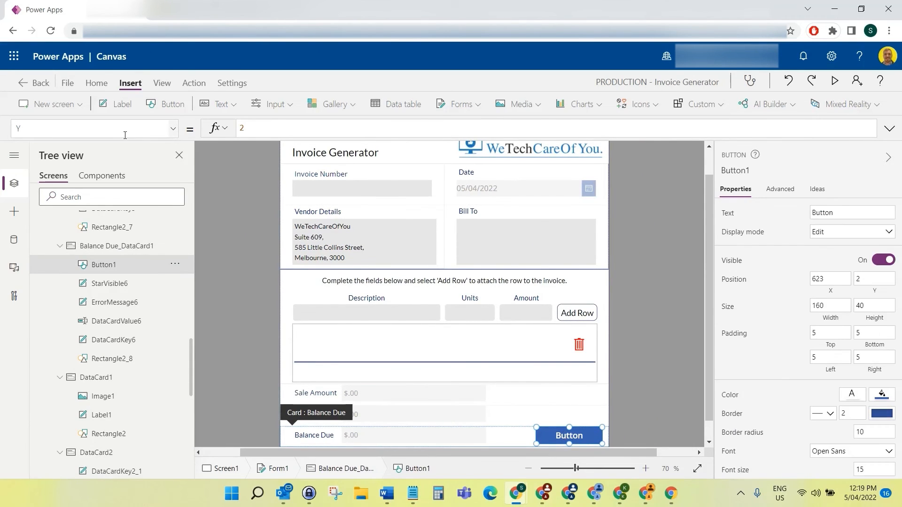
{"action": "left_click", "coordinate": [172, 132]}
{"action": "left_click", "coordinate": [89, 178]}
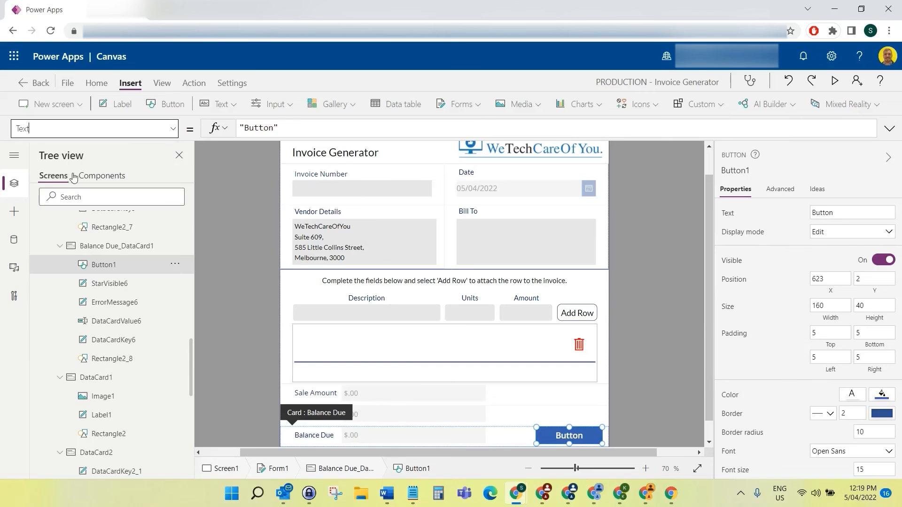
{"action": "left_click", "coordinate": [284, 127]}
{"action": "key", "text": "BackSpace"}
{"action": "key", "text": "BackSpace"}
{"action": "key", "text": "BackSpace"}
{"action": "key", "text": "BackSpace"}
{"action": "key", "text": "BackSpace"}
{"action": "key", "text": "BackSpace"}
{"action": "key", "text": "BackSpace"}
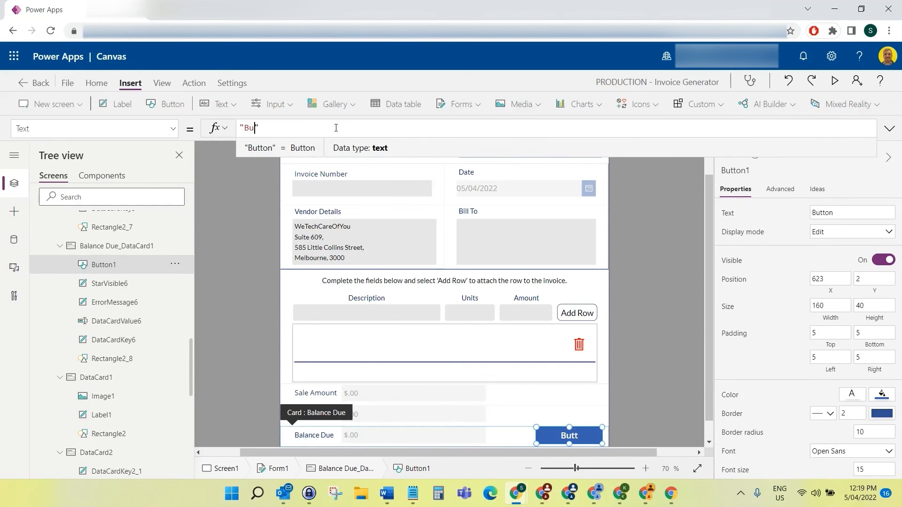
{"action": "type", "text": "Submit"}
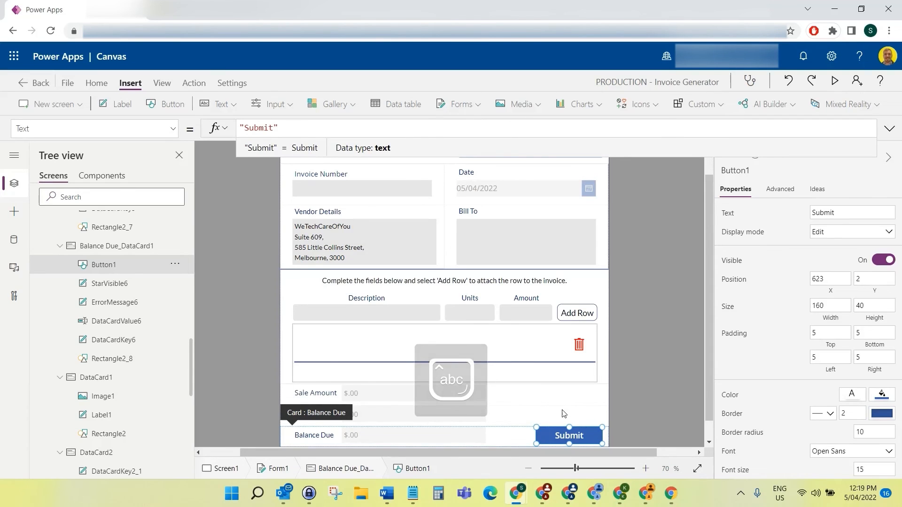
- Shift the Submit button slightly to the left within the Balance Due card, to about X 606
{"action": "left_click_drag", "start_coordinate": [586, 433], "coordinate": [582, 434]}
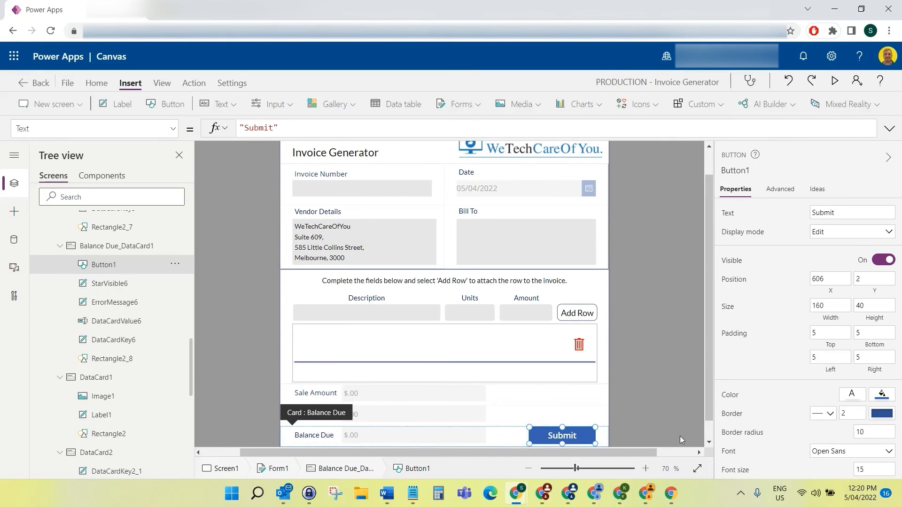
{"action": "left_click", "coordinate": [528, 468]}
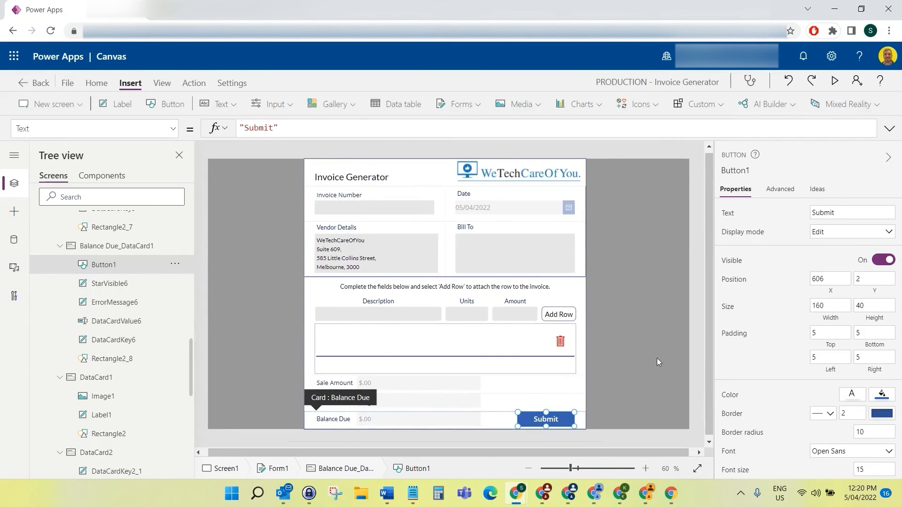
{"action": "left_click", "coordinate": [695, 334]}
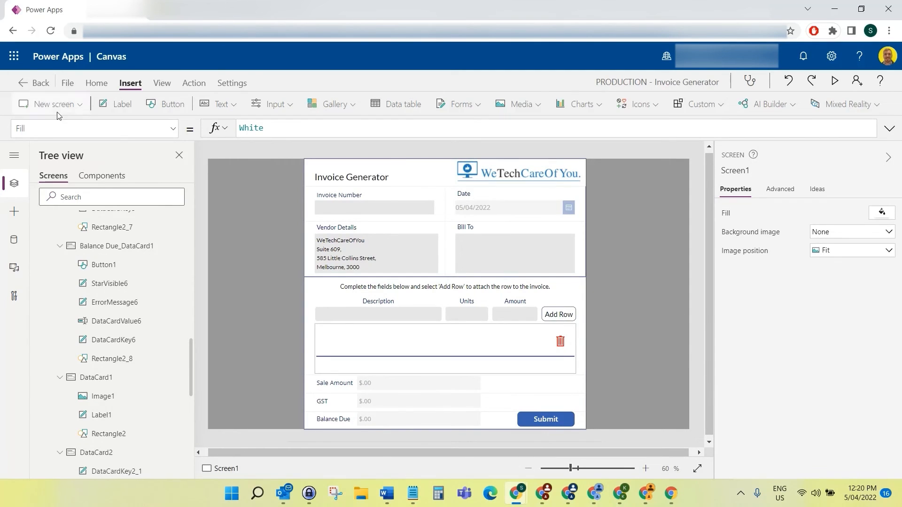
- Save the invoice generator app and publish this version
{"action": "left_click", "coordinate": [67, 82]}
{"action": "left_click", "coordinate": [141, 244]}
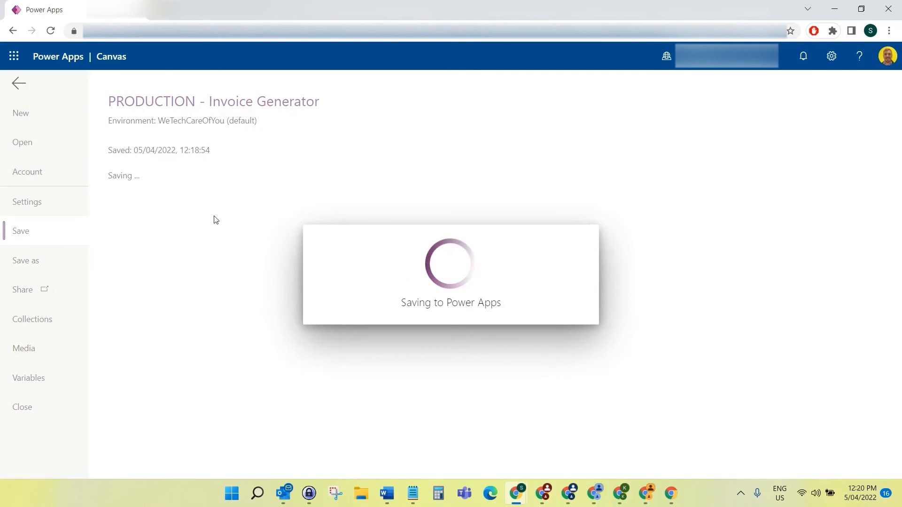
{"action": "left_click", "coordinate": [161, 212]}
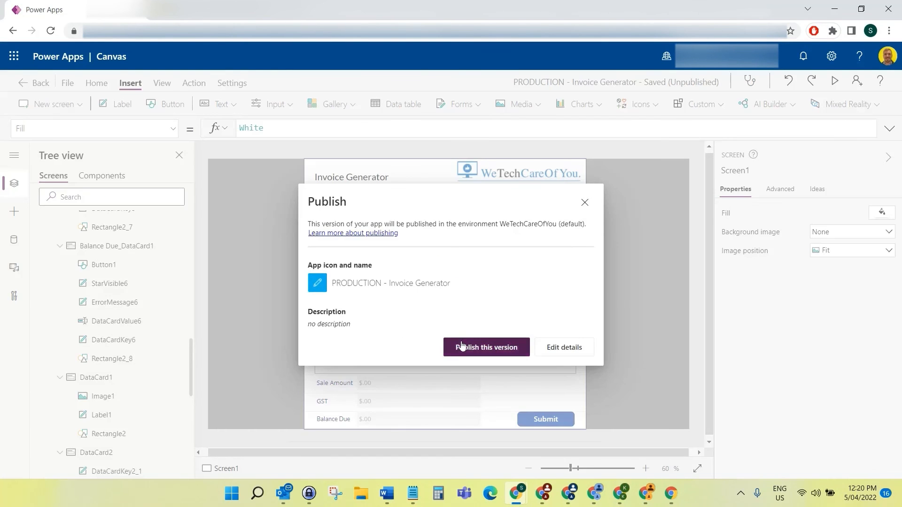
{"action": "left_click", "coordinate": [454, 346]}
- Preview the app briefly and set the default mode of Form1 to New
{"action": "left_click", "coordinate": [834, 81]}
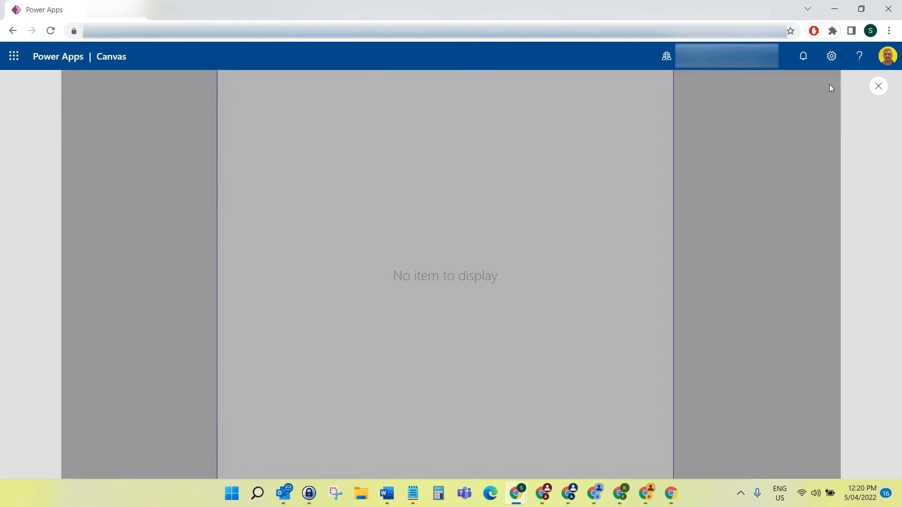
{"action": "left_click", "coordinate": [878, 87]}
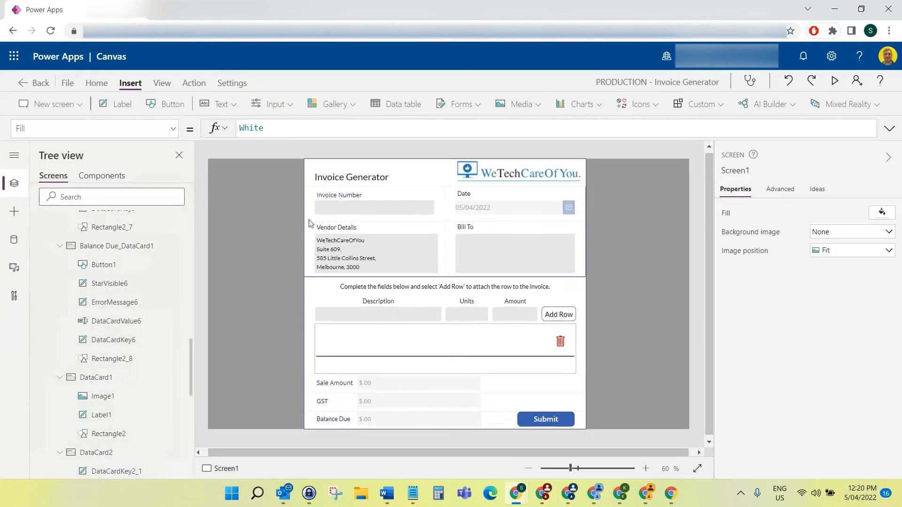
{"action": "scroll", "coordinate": [92, 256], "scroll_direction": "up", "scroll_amount": 15}
{"action": "left_click", "coordinate": [92, 256]}
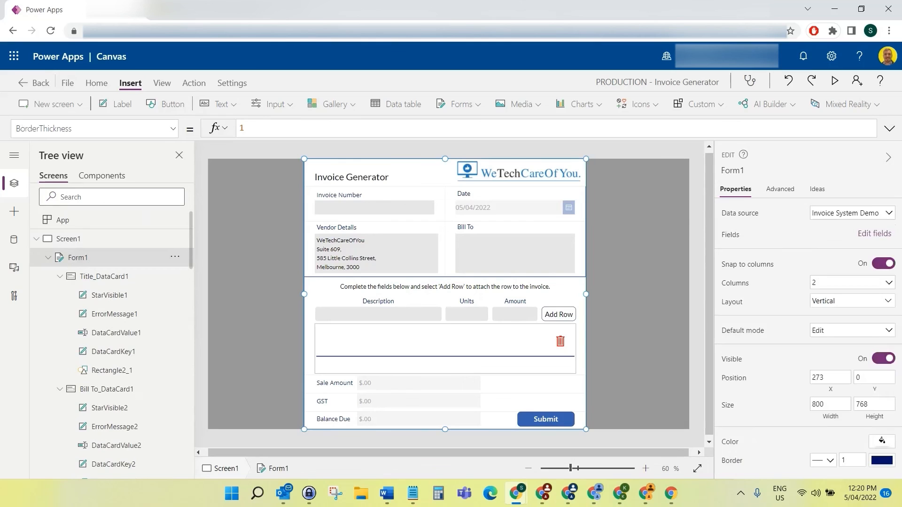
{"action": "left_click", "coordinate": [829, 332]}
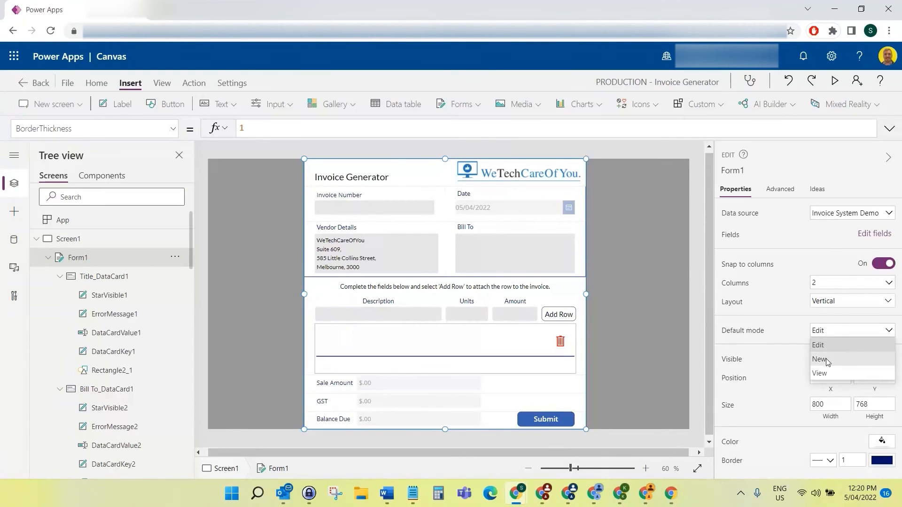
{"action": "left_click", "coordinate": [827, 361]}
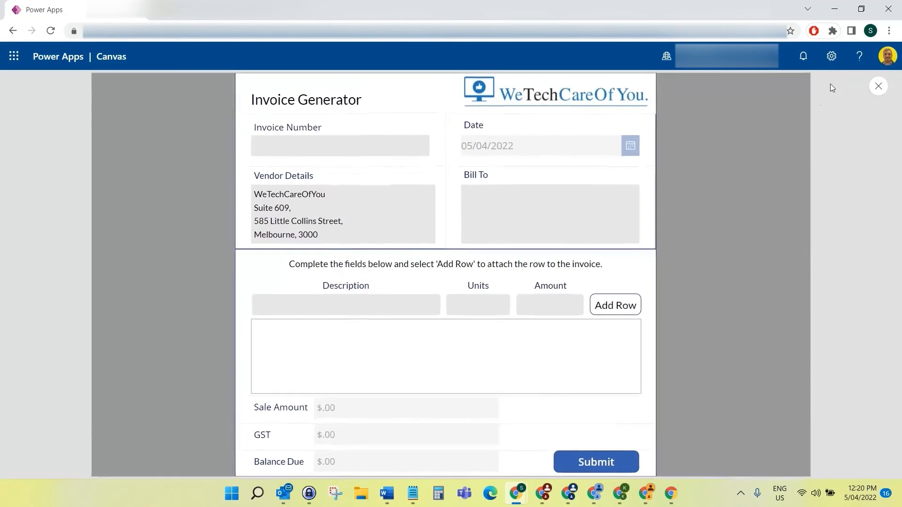
- Preview the app again and check whether the Invoice Number field accepts input
{"action": "left_click", "coordinate": [834, 81]}
{"action": "left_click", "coordinate": [317, 147]}
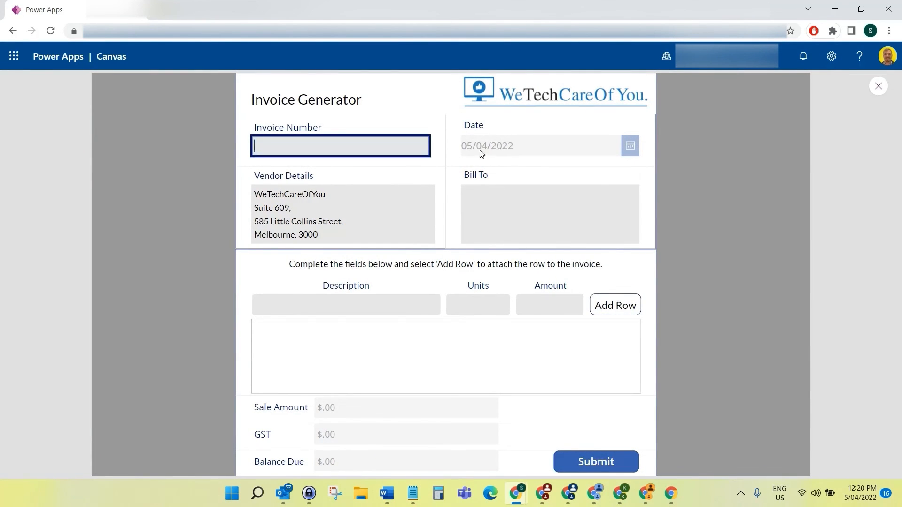
{"action": "left_click", "coordinate": [871, 91]}
- Set the DisplayMode property of the Invoice Number text input to Disabled
{"action": "left_click", "coordinate": [350, 209]}
{"action": "left_click", "coordinate": [353, 209]}
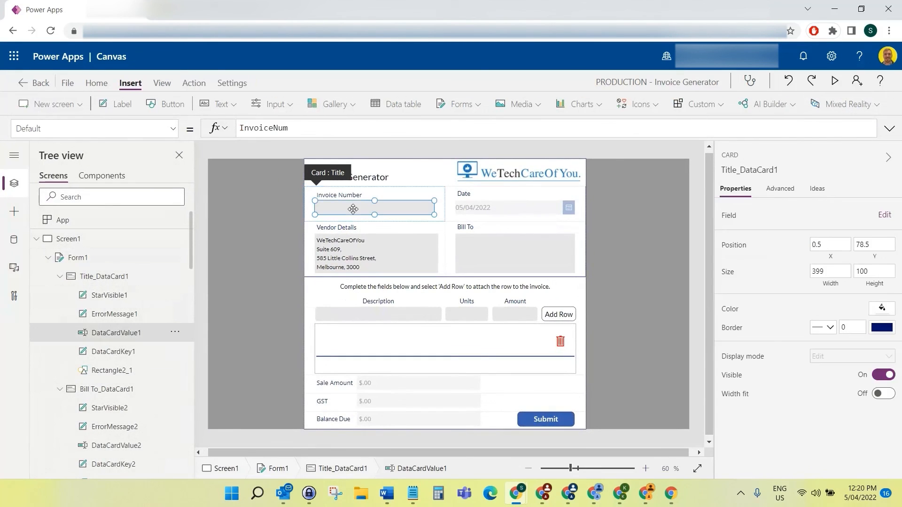
{"action": "left_click", "coordinate": [173, 129]}
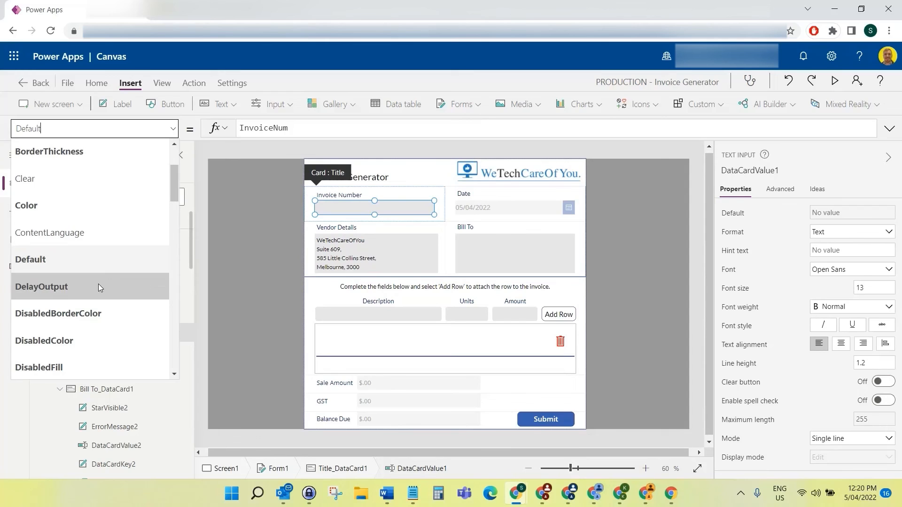
{"action": "scroll", "coordinate": [85, 287], "scroll_direction": "down", "scroll_amount": 1}
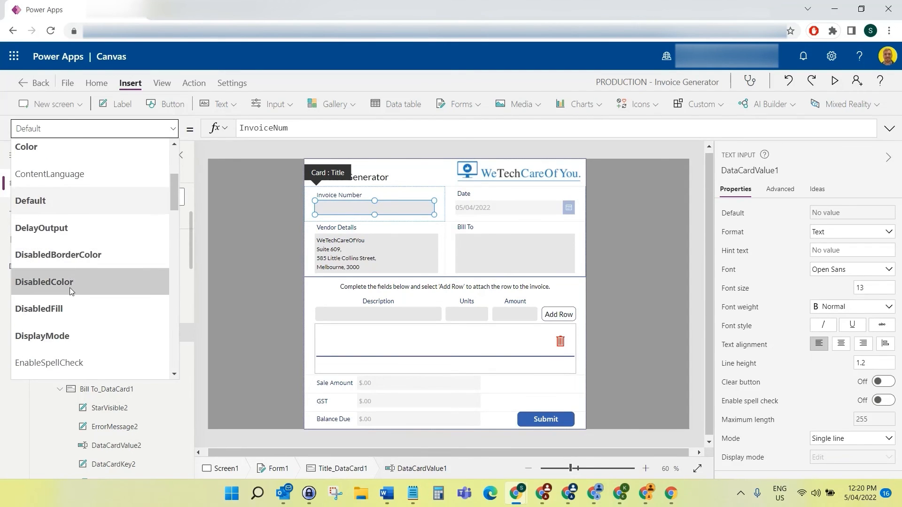
{"action": "left_click", "coordinate": [64, 334]}
{"action": "left_click", "coordinate": [360, 128]}
{"action": "key", "text": "ctrl+a"}
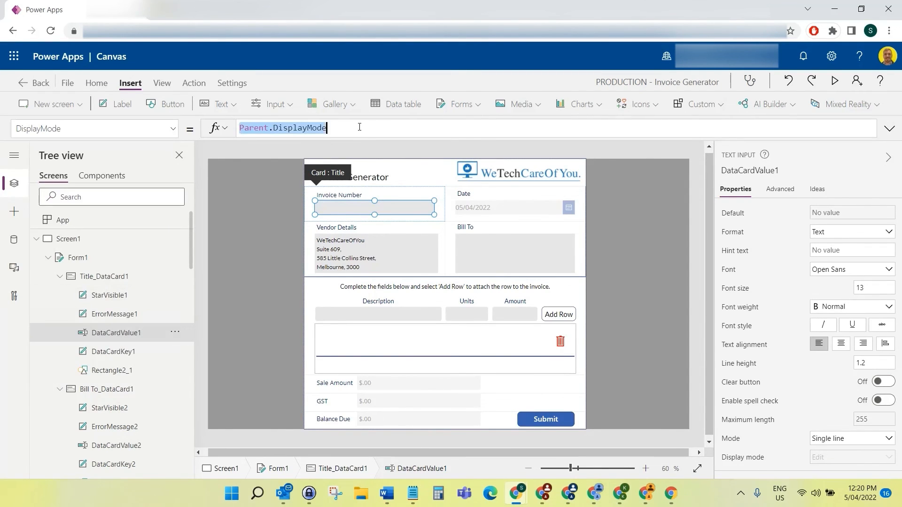
{"action": "key", "text": "BackSpace"}
{"action": "type", "text": "DisplayMo"}
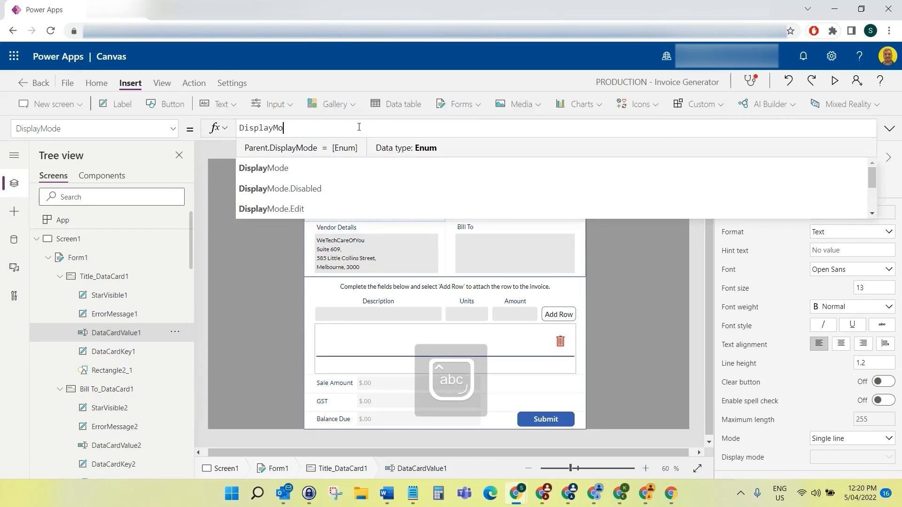
{"action": "type", "text": "de.Disabled"}
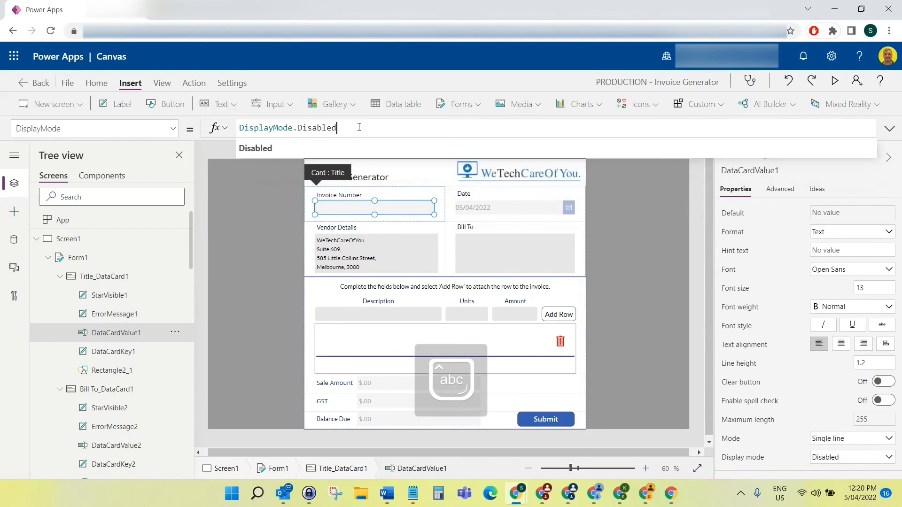
{"action": "left_click", "coordinate": [390, 207]}
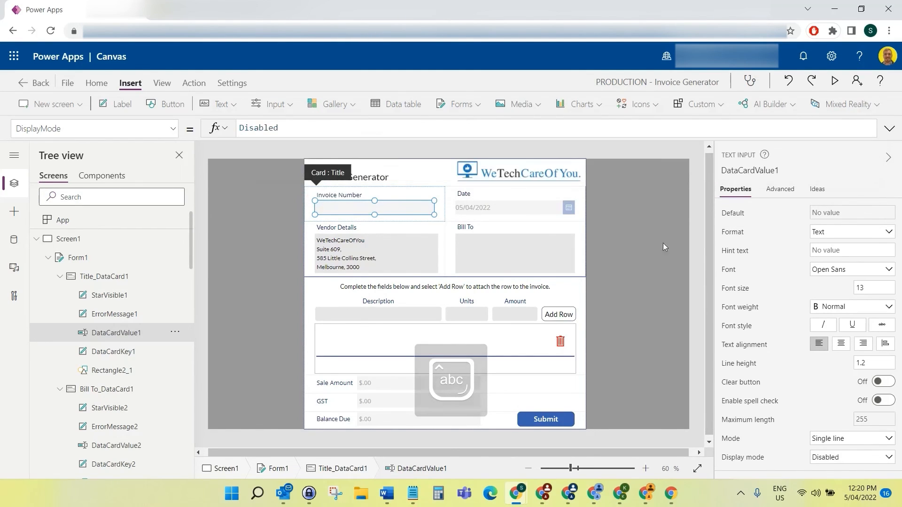
{"action": "left_click", "coordinate": [693, 235]}
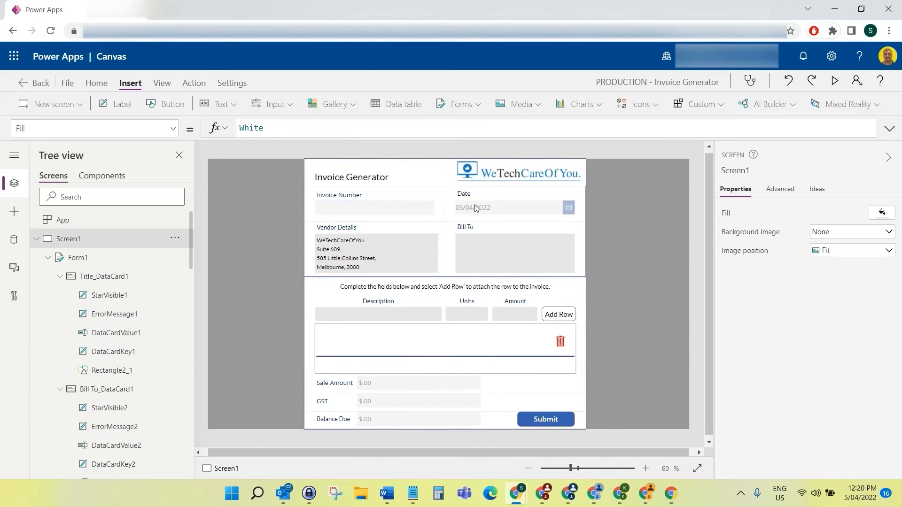
- Set the X position of the Invoice Number card to 500 so it swaps places with the Date card
{"action": "left_click", "coordinate": [314, 207]}
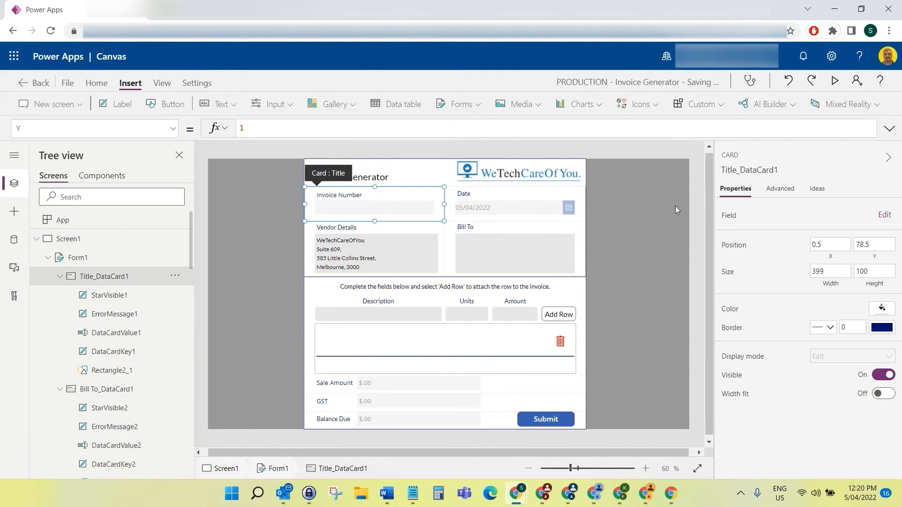
{"action": "left_click", "coordinate": [833, 242]}
{"action": "type", "text": "50"}
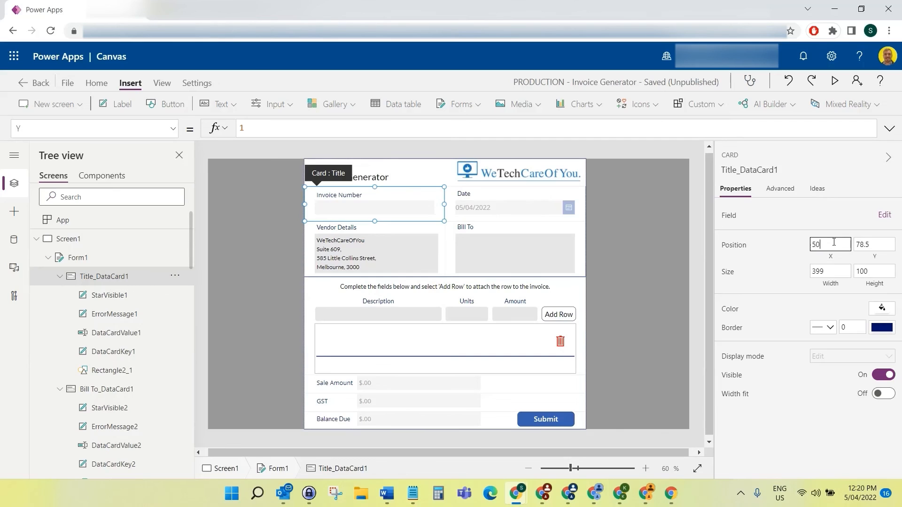
{"action": "type", "text": "0"}
{"action": "left_click", "coordinate": [512, 197]}
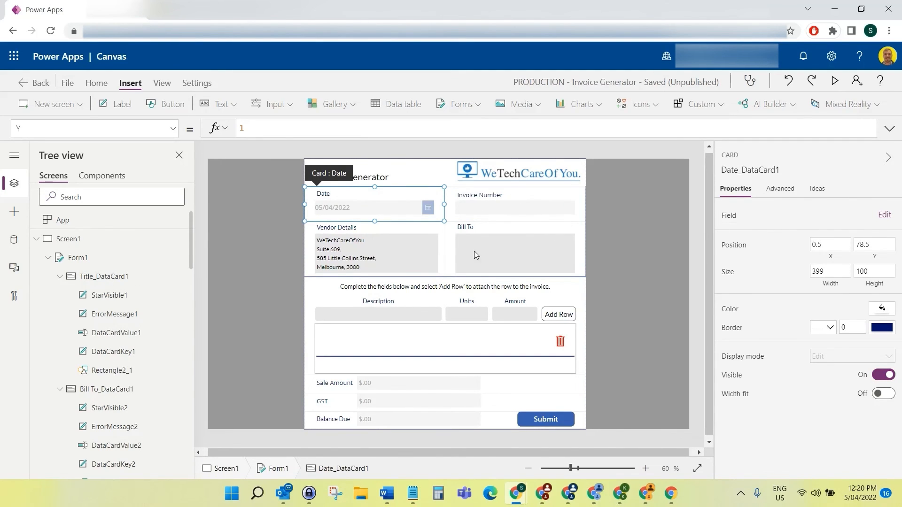
{"action": "left_click", "coordinate": [426, 232]}
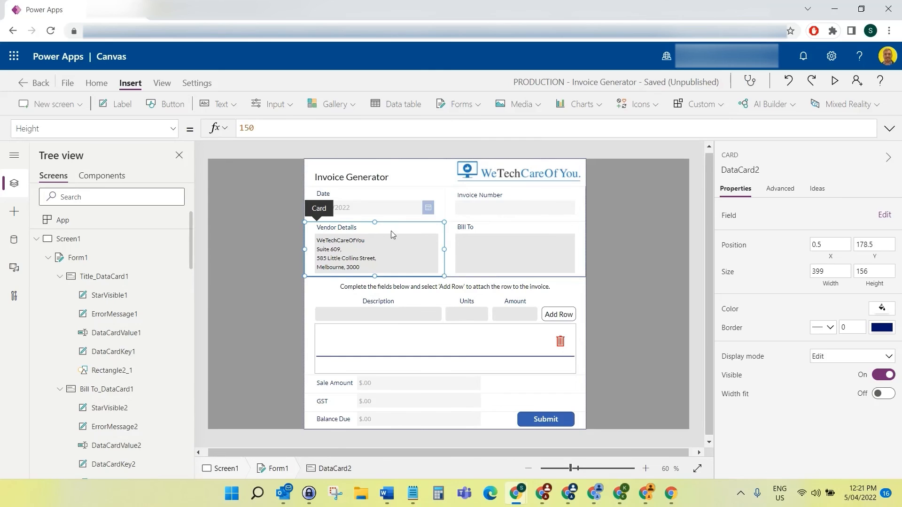
- Increase the X position of the Vendor Details card so it swaps places with the Bill To card
{"action": "left_click", "coordinate": [831, 242]}
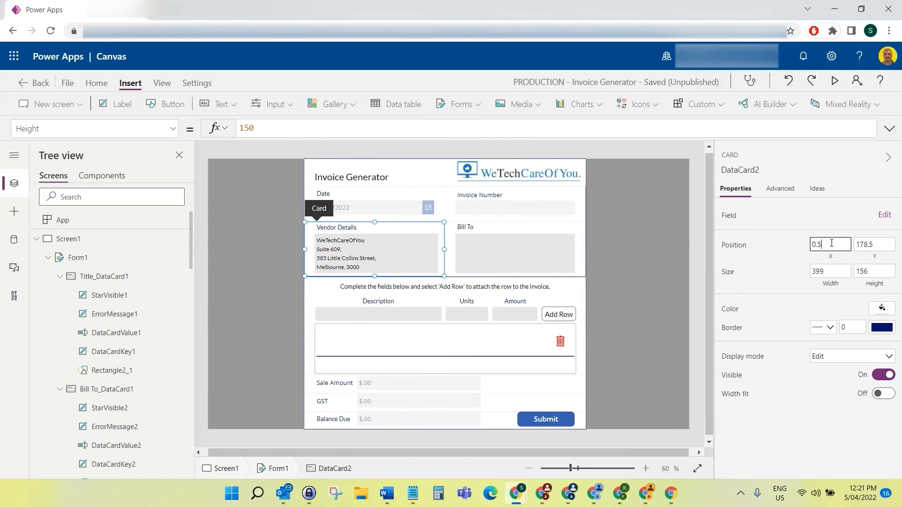
{"action": "left_click", "coordinate": [791, 256]}
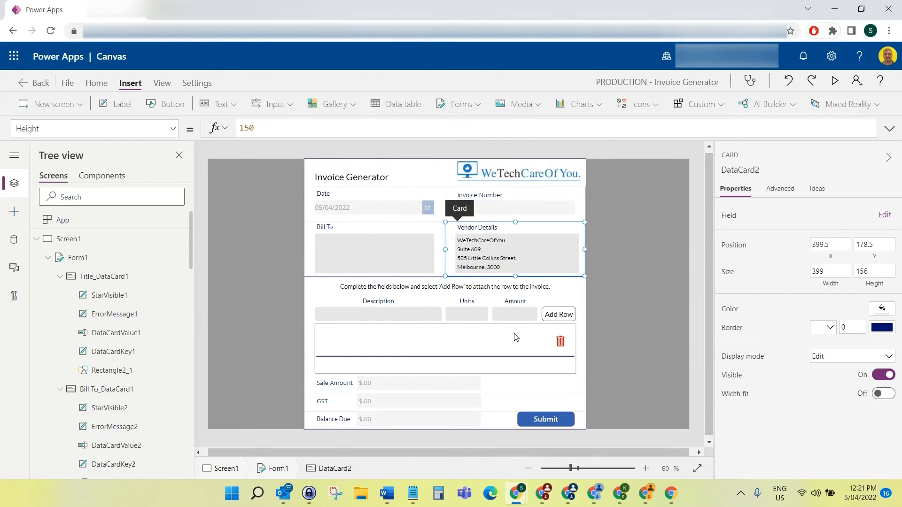
{"action": "scroll", "coordinate": [514, 334], "scroll_direction": "down", "scroll_amount": 1}
{"action": "scroll", "coordinate": [508, 347], "scroll_direction": "up", "scroll_amount": 1}
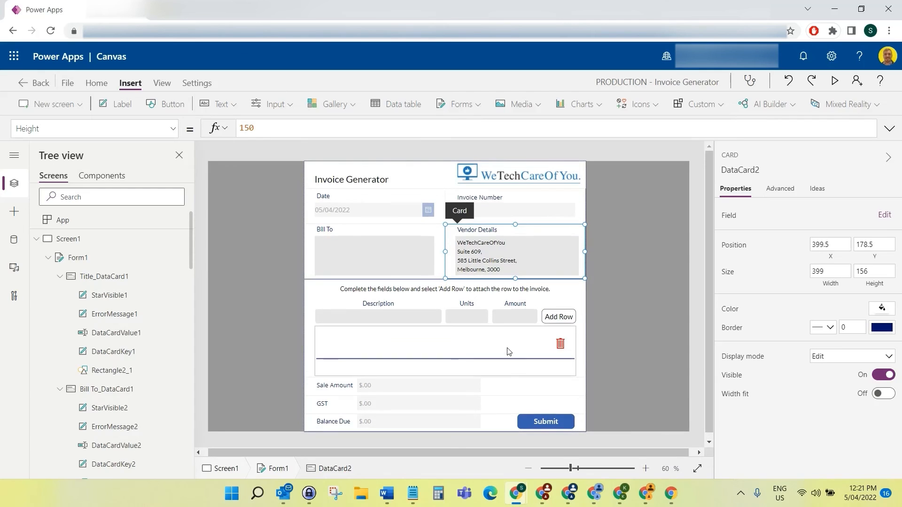
- Save the app and publish this version
{"action": "left_click", "coordinate": [363, 149]}
{"action": "left_click", "coordinate": [68, 83]}
{"action": "left_click", "coordinate": [126, 244]}
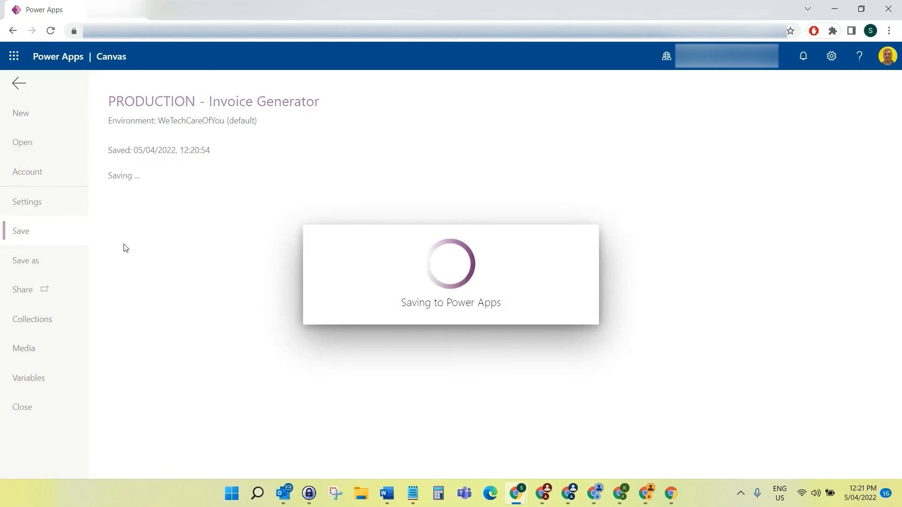
{"action": "left_click", "coordinate": [151, 207]}
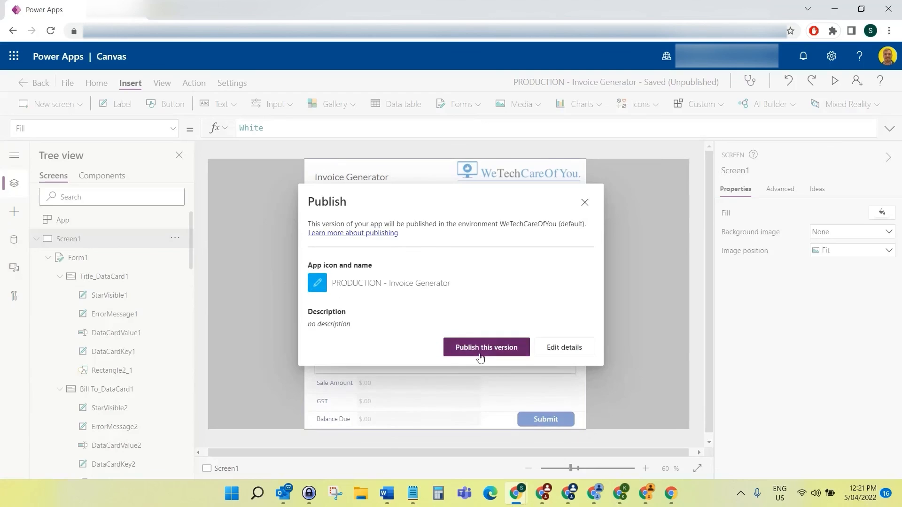
{"action": "left_click", "coordinate": [480, 357]}
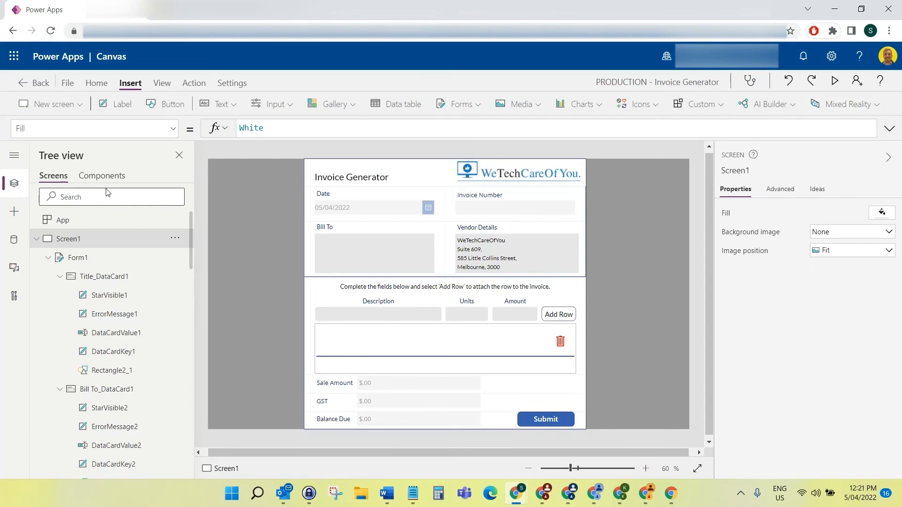
- Run the app's OnStart, change the InvoiceNum prefix in its formula to "INV - " and run OnStart again
{"action": "left_click", "coordinate": [172, 220]}
{"action": "left_click", "coordinate": [183, 260]}
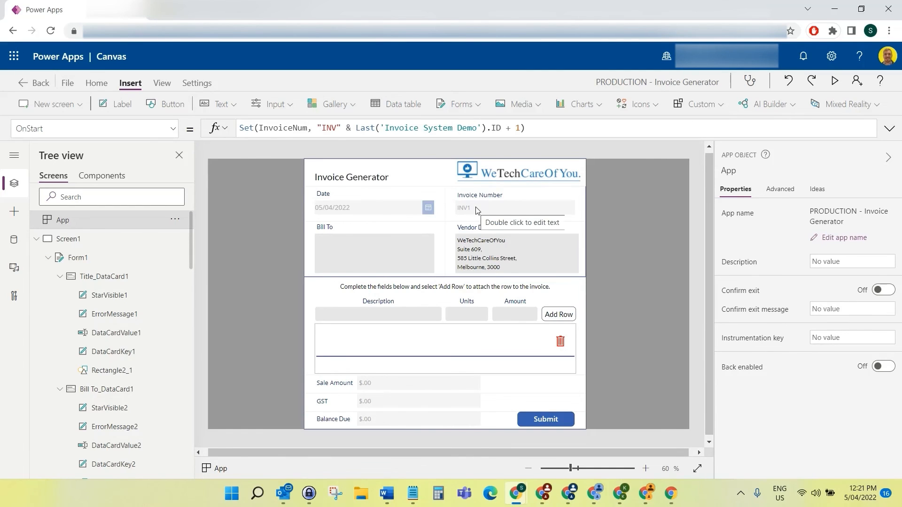
{"action": "left_click", "coordinate": [338, 127]}
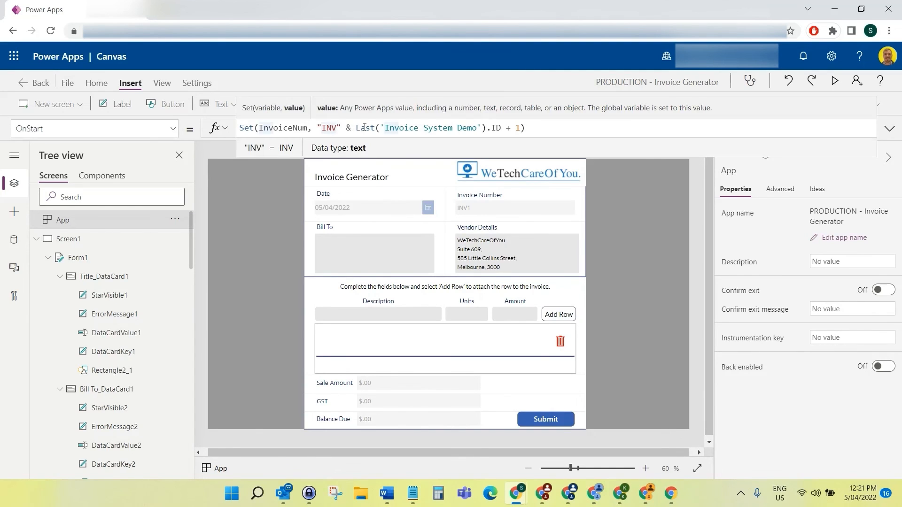
{"action": "type", "text": "-"}
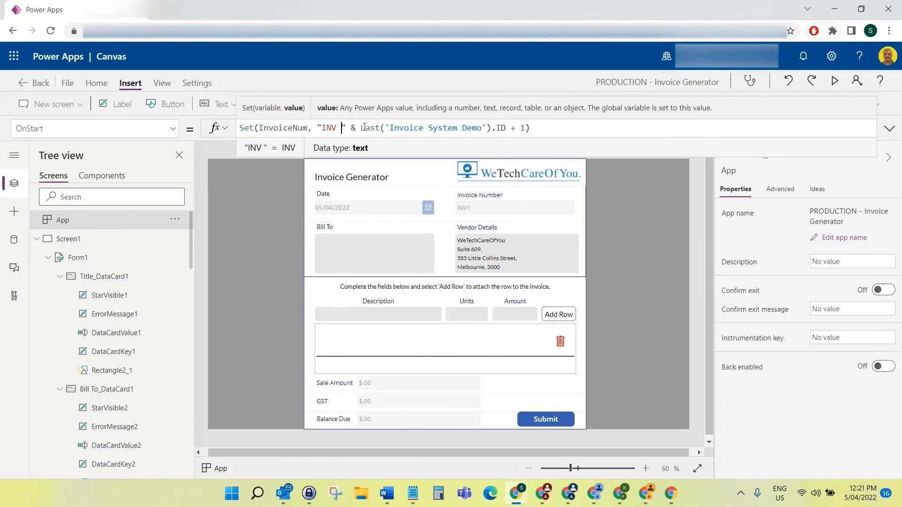
{"action": "left_click", "coordinate": [175, 219]}
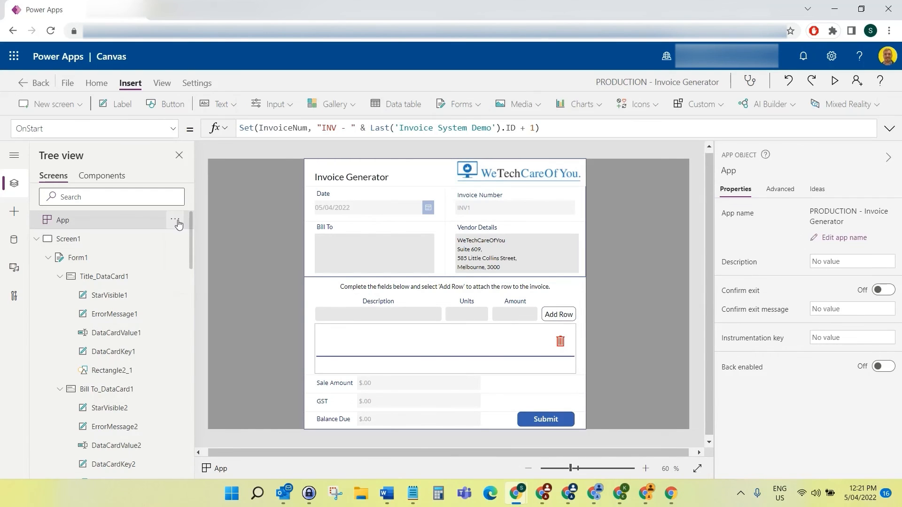
{"action": "left_click", "coordinate": [186, 263]}
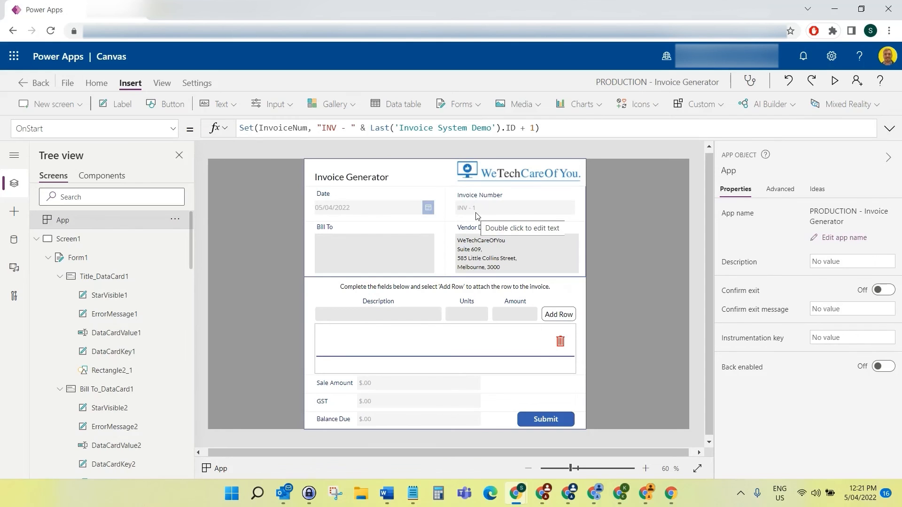
- Save and publish the app with the new invoice number prefix
{"action": "left_click", "coordinate": [75, 85]}
{"action": "left_click", "coordinate": [132, 241]}
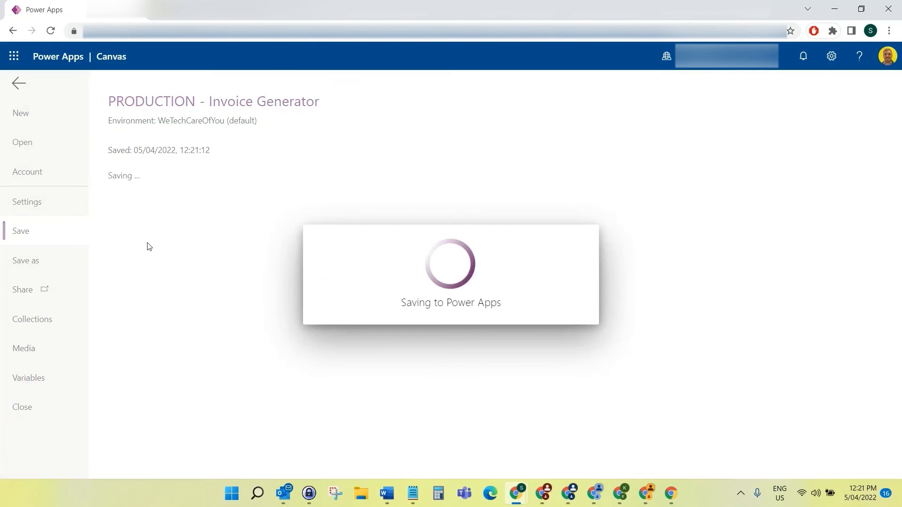
{"action": "left_click", "coordinate": [137, 207]}
{"action": "left_click", "coordinate": [453, 346]}
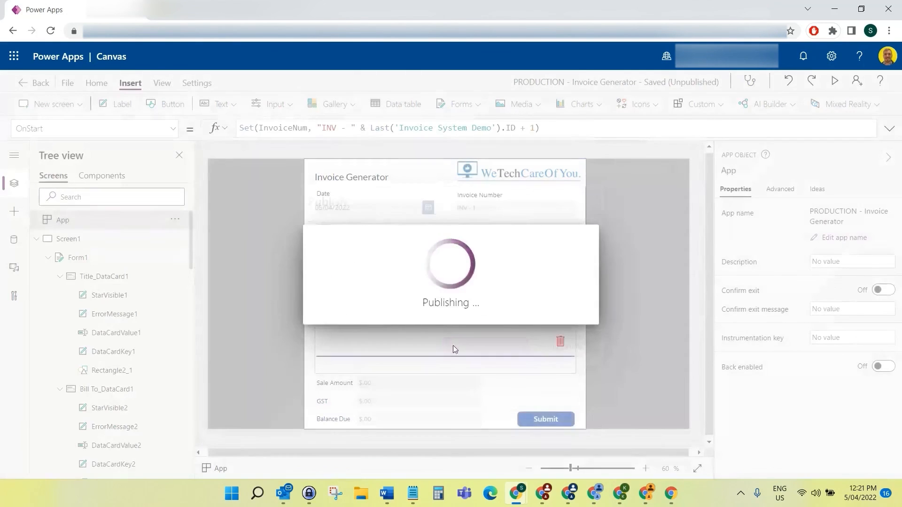
{"action": "left_click", "coordinate": [67, 83]}
{"action": "left_click", "coordinate": [17, 85]}
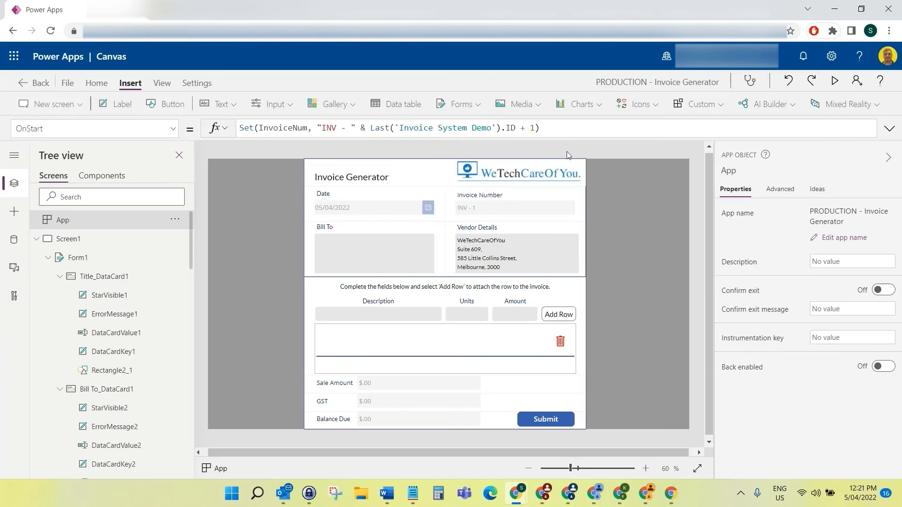
- Preview the app and check how the Bill To field accepts text, ending the preview
{"action": "left_click", "coordinate": [835, 82]}
{"action": "left_click", "coordinate": [345, 197]}
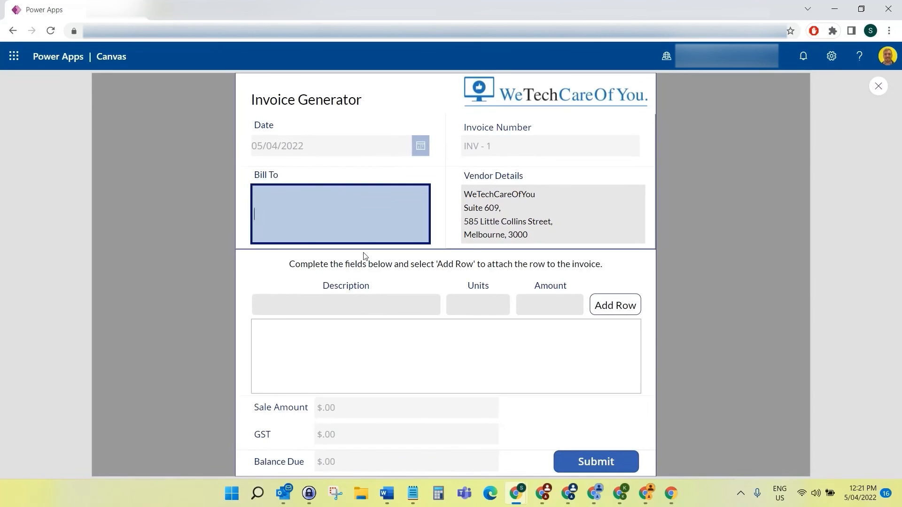
{"action": "left_click", "coordinate": [877, 88]}
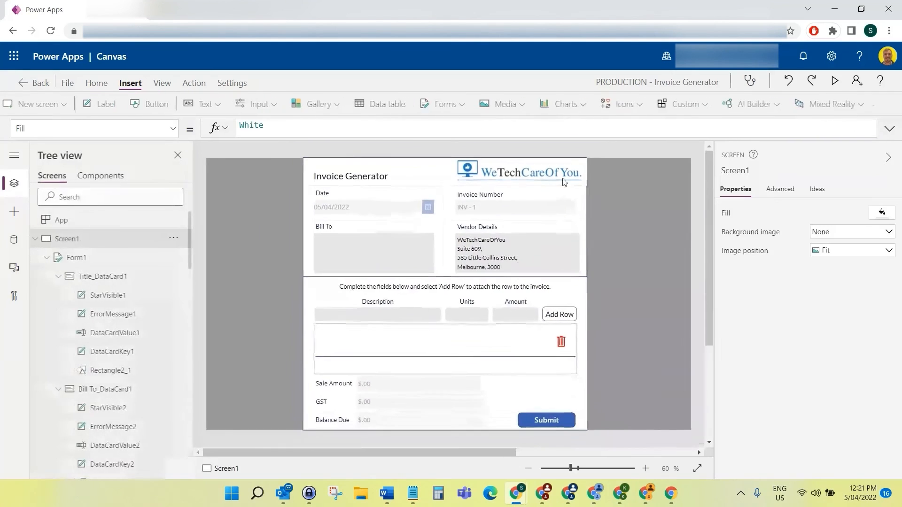
- Set the mode of the Bill To text input to Multiline
{"action": "left_click", "coordinate": [364, 253]}
{"action": "left_click", "coordinate": [347, 254]}
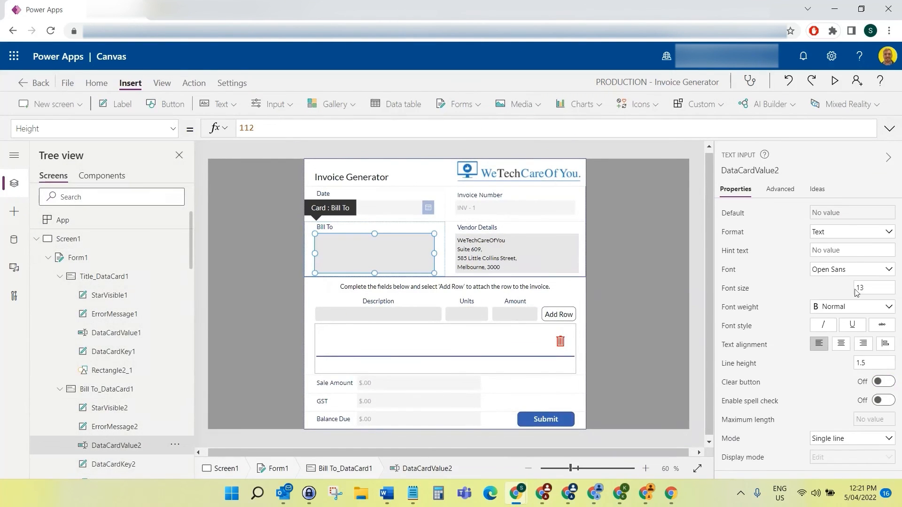
{"action": "scroll", "coordinate": [808, 352], "scroll_direction": "down", "scroll_amount": 1}
{"action": "left_click", "coordinate": [828, 380]}
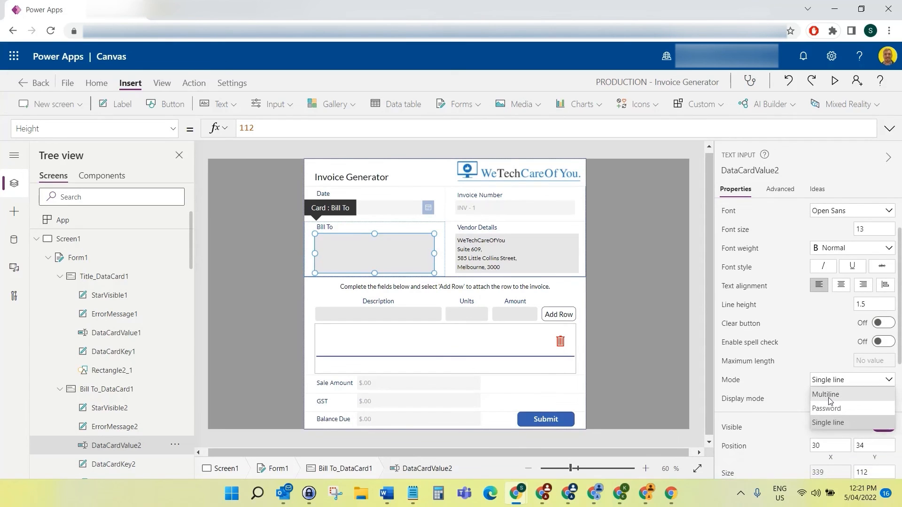
{"action": "left_click", "coordinate": [826, 394]}
- Preview the app and enter "customer 1", "address 1" and "postcode 1" on separate lines in Bill To, closing the preview
{"action": "left_click", "coordinate": [834, 84]}
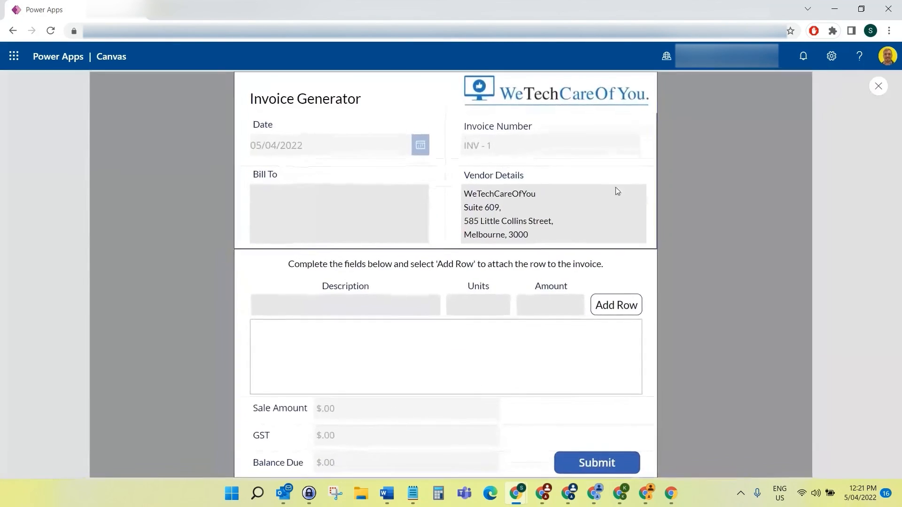
{"action": "left_click", "coordinate": [317, 226]}
{"action": "type", "text": "customer "}
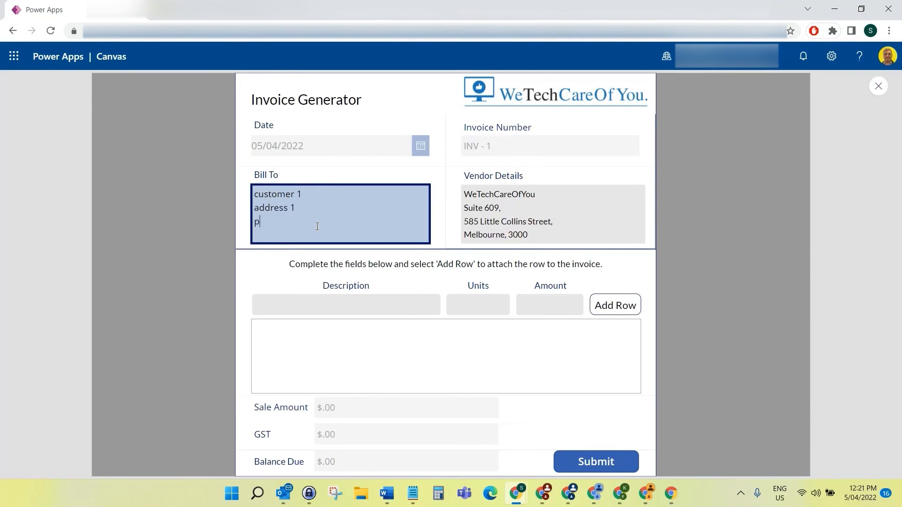
{"action": "type", "text": "1"}
{"action": "key", "text": "Return"}
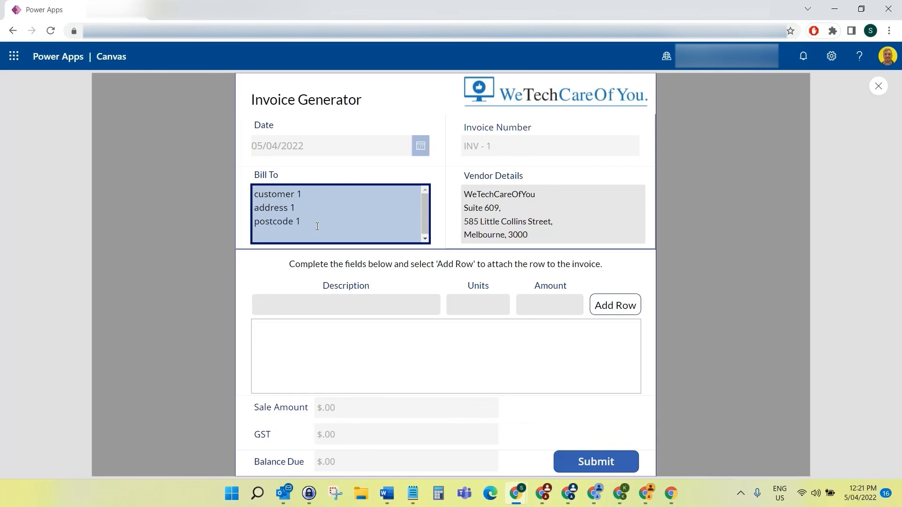
{"action": "key", "text": "BackSpace"}
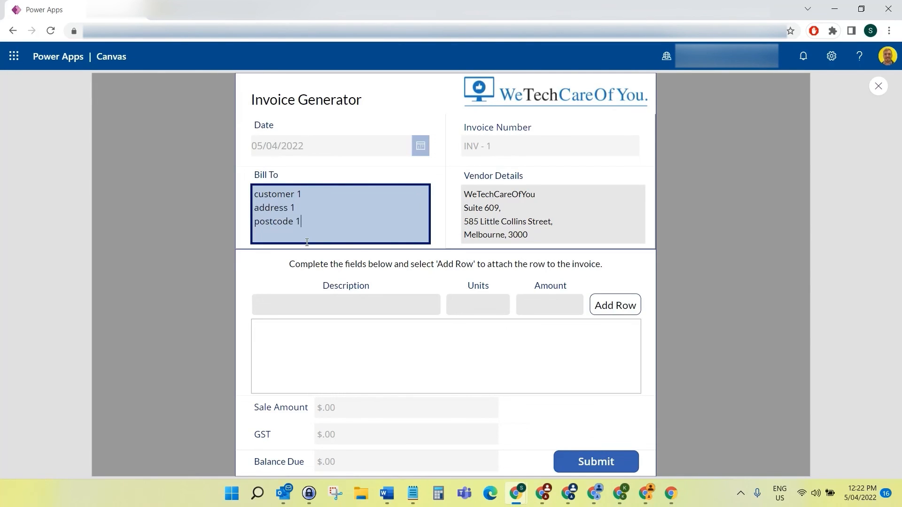
{"action": "key", "text": "Return"}
{"action": "left_click", "coordinate": [879, 86]}
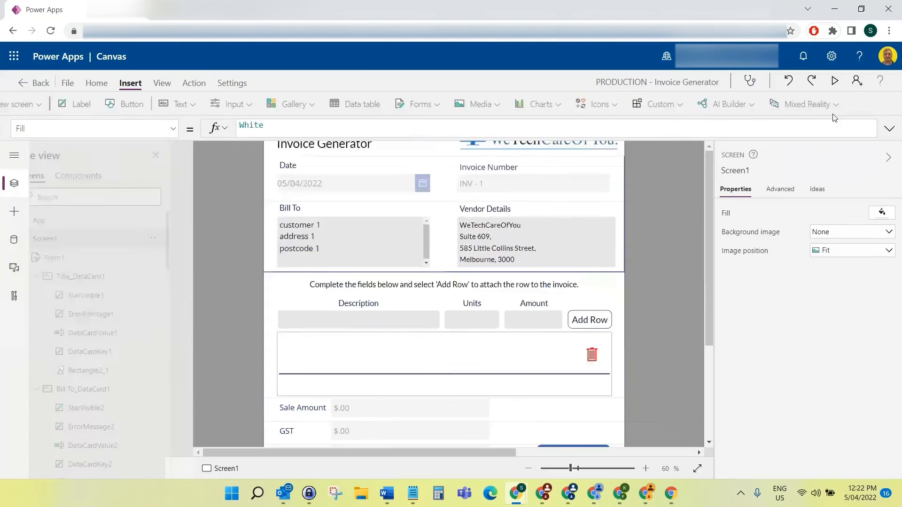
- Try heights of 114 and 113 for the Bill To text input
{"action": "left_click", "coordinate": [393, 241]}
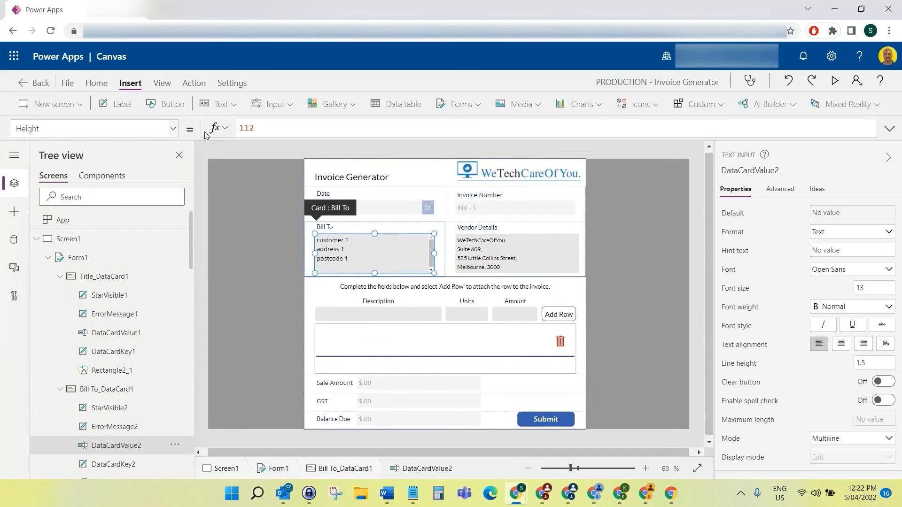
{"action": "left_click", "coordinate": [268, 127]}
{"action": "type", "text": "4"}
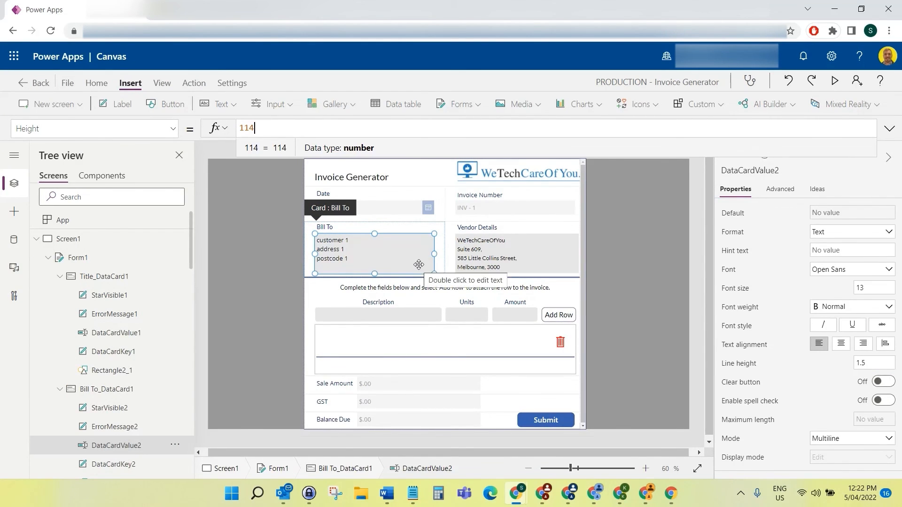
{"action": "key", "text": "BackSpace"}
{"action": "type", "text": "3"}
{"action": "left_click_drag", "start_coordinate": [419, 265], "coordinate": [419, 264]}
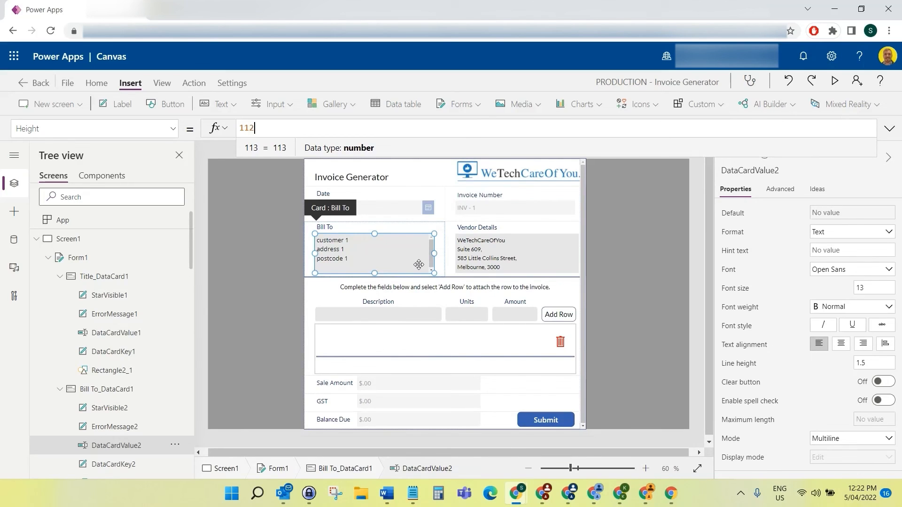
- Set the Y property of the address label in the Vendor Details card to 32
{"action": "left_click", "coordinate": [543, 263]}
{"action": "left_click", "coordinate": [525, 256]}
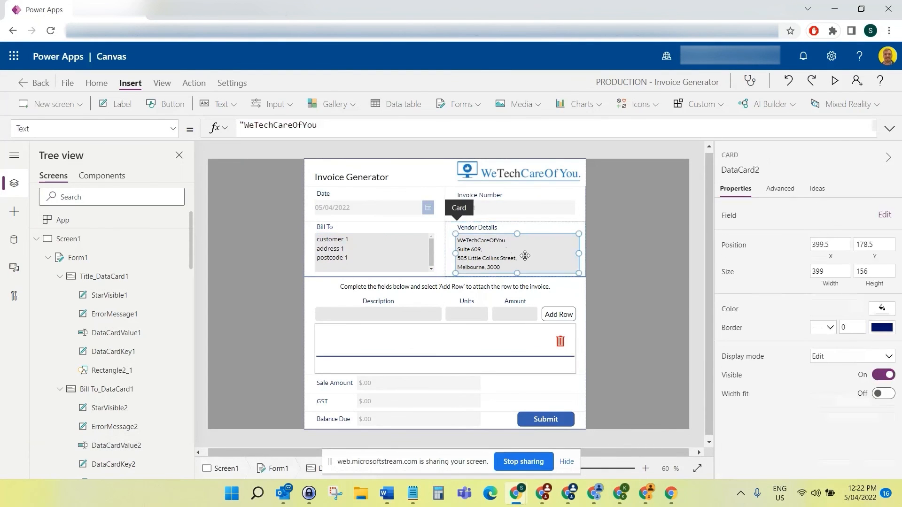
{"action": "left_click", "coordinate": [170, 129]}
{"action": "left_click", "coordinate": [131, 362]}
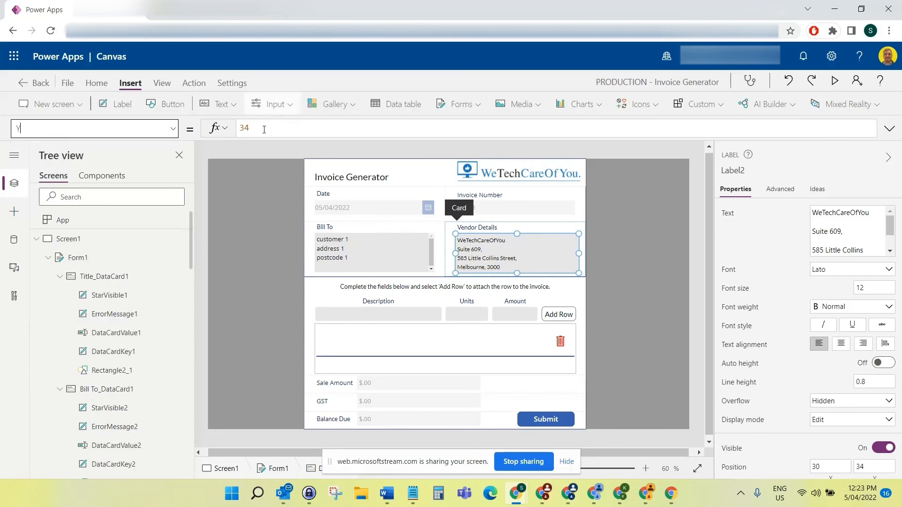
{"action": "left_click", "coordinate": [264, 131]}
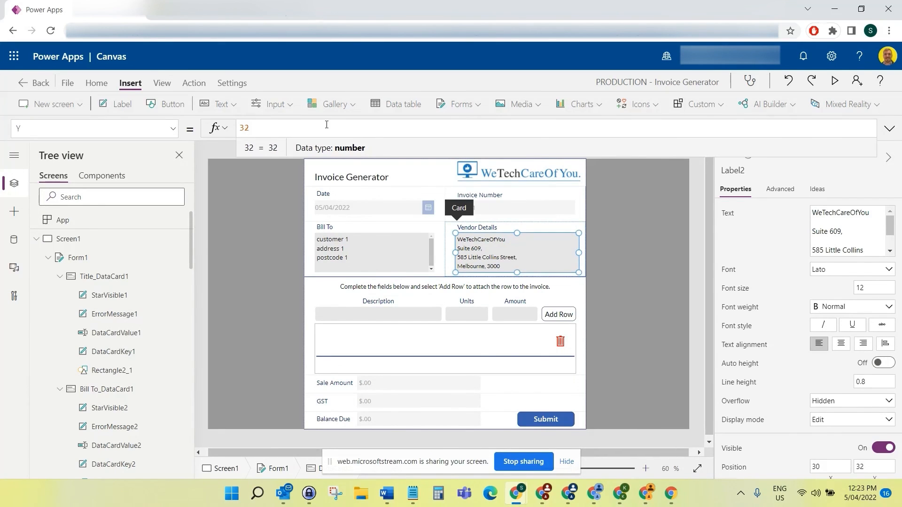
- Set the Height property of the Bill To text input to 114
{"action": "left_click", "coordinate": [390, 264]}
{"action": "left_click", "coordinate": [390, 264]}
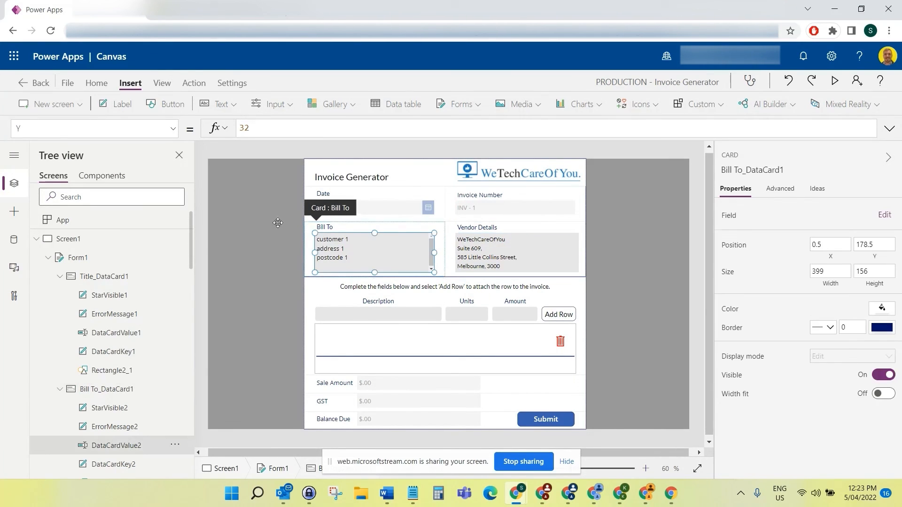
{"action": "left_click", "coordinate": [171, 129]}
{"action": "scroll", "coordinate": [133, 177], "scroll_direction": "up", "scroll_amount": 10}
{"action": "left_click", "coordinate": [47, 155]}
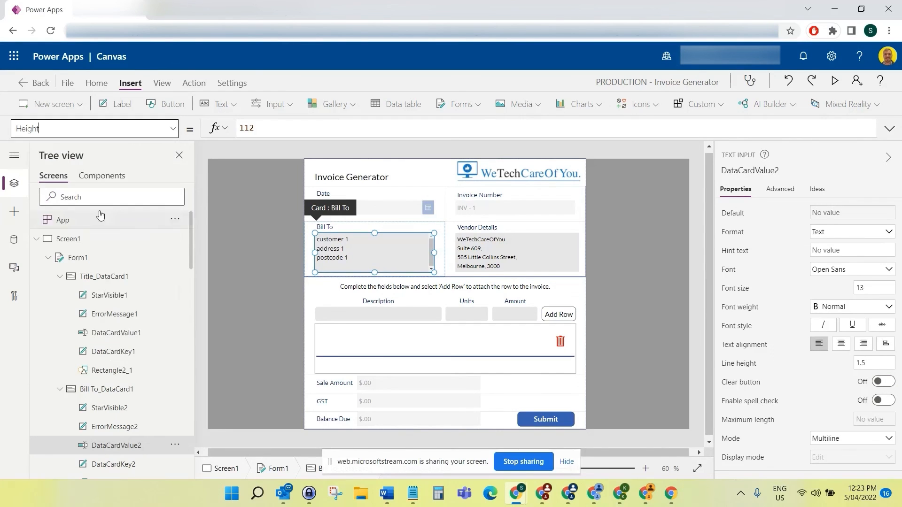
{"action": "left_click", "coordinate": [268, 128]}
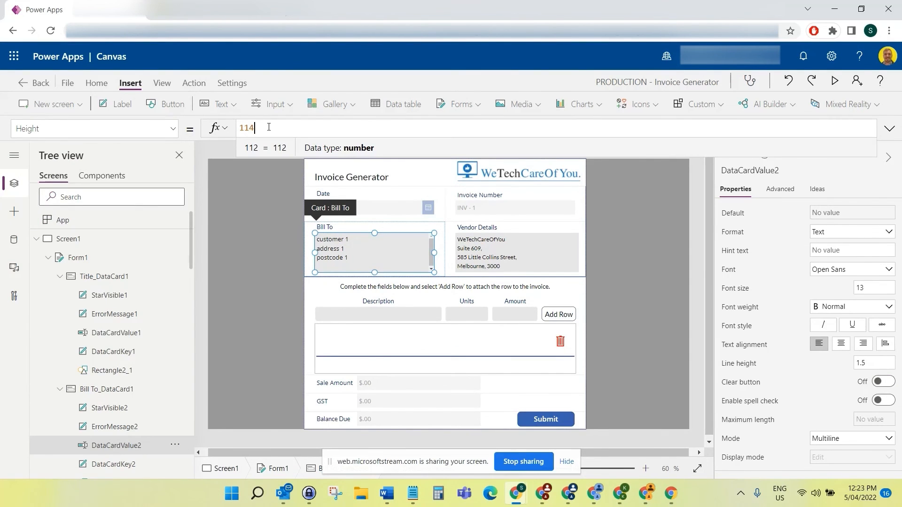
- Set the Height property of the address label in the Vendor Details card to 114
{"action": "left_click", "coordinate": [519, 252]}
{"action": "left_click", "coordinate": [521, 251]}
{"action": "left_click", "coordinate": [169, 124]}
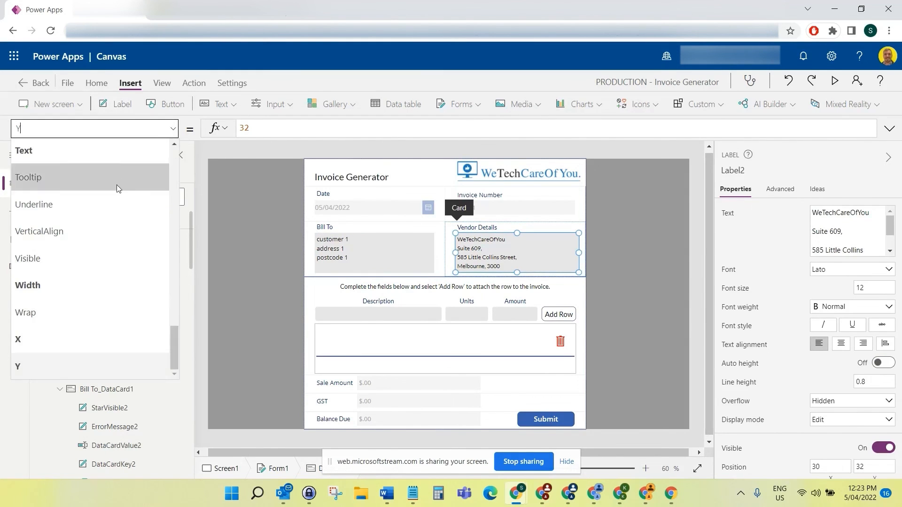
{"action": "scroll", "coordinate": [115, 195], "scroll_direction": "up", "scroll_amount": 10}
{"action": "left_click", "coordinate": [115, 197]}
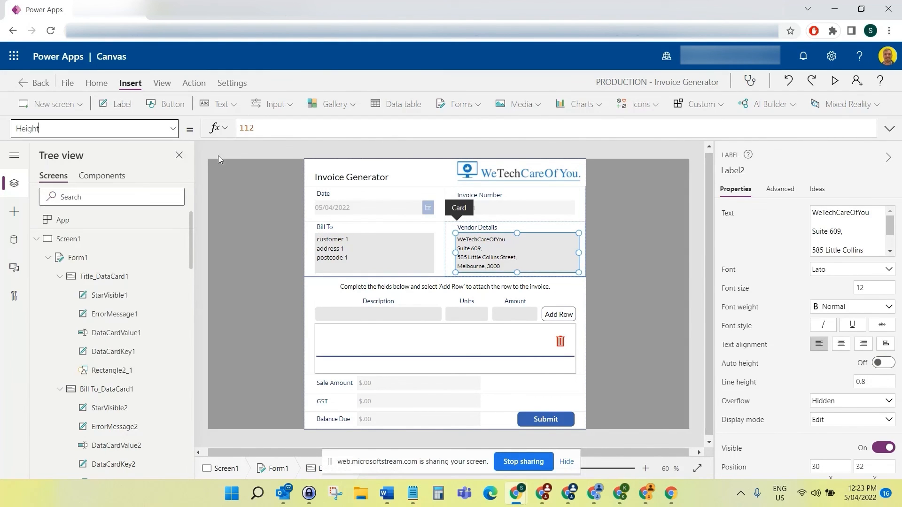
{"action": "left_click", "coordinate": [291, 128]}
{"action": "key", "text": "BackSpace"}
{"action": "type", "text": "4"}
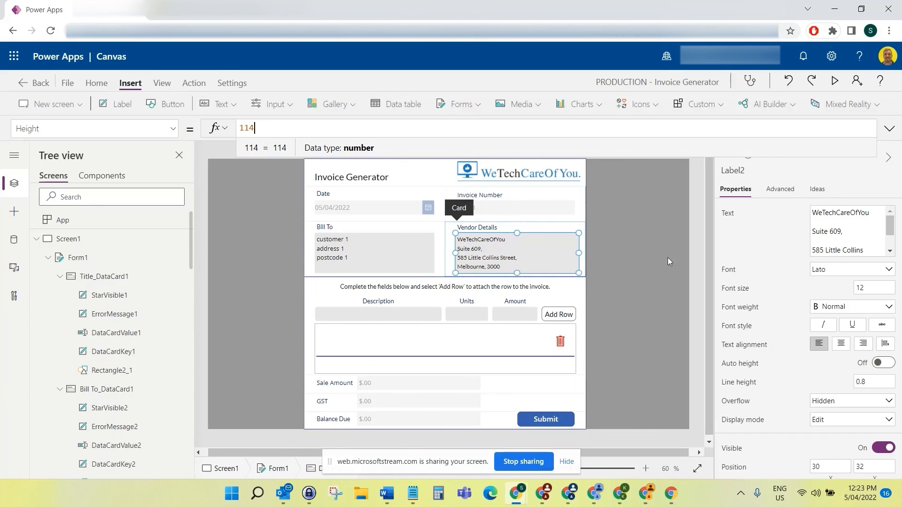
- Preview the app and add "city 1" as a fourth line in the Bill To box
{"action": "left_click", "coordinate": [692, 248]}
{"action": "left_click", "coordinate": [834, 80]}
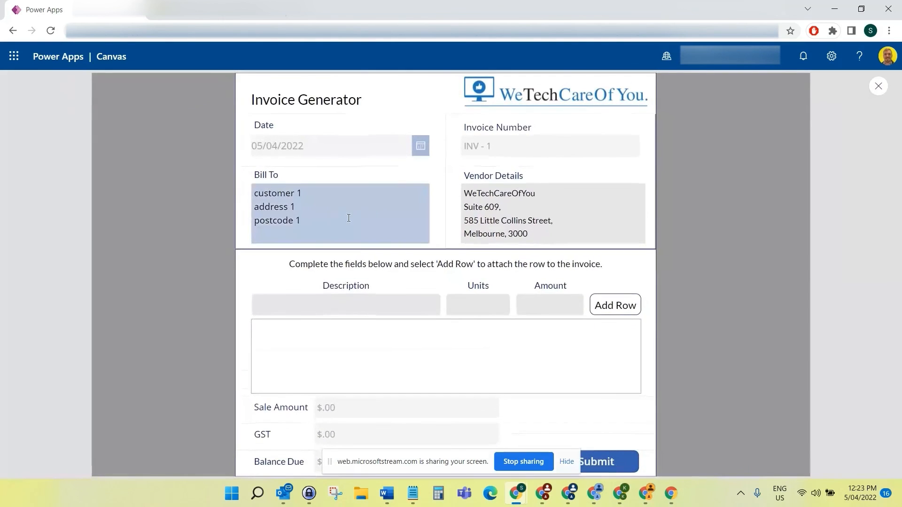
{"action": "left_click", "coordinate": [349, 217]}
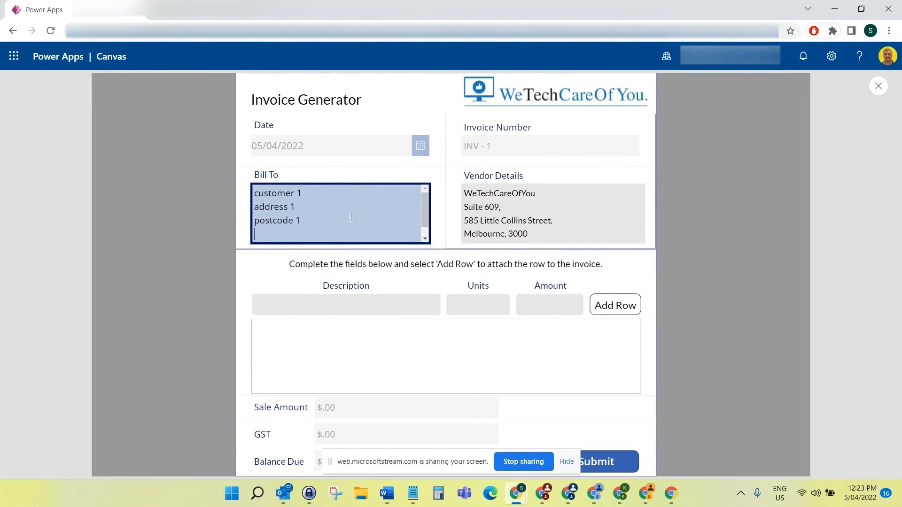
{"action": "type", "text": "ererer"}
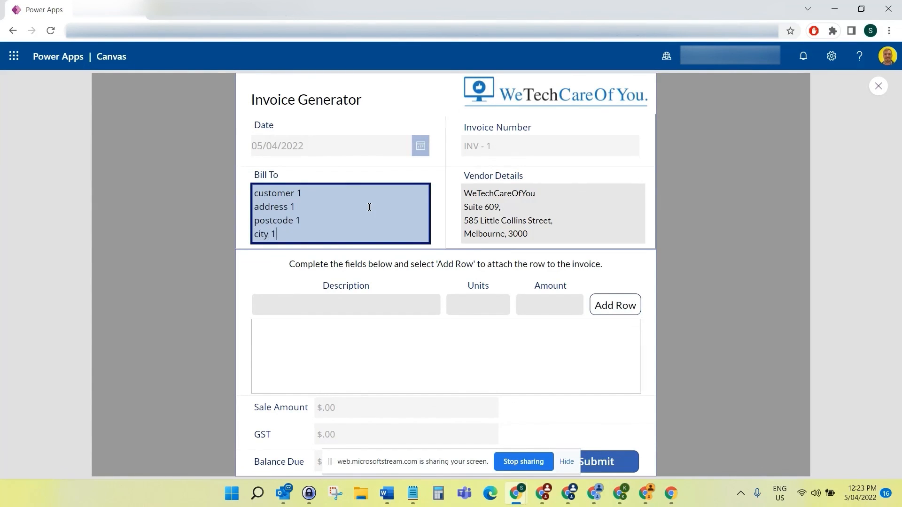
- Fill the row entry fields with description "sharepoint development", 6 units and amount 500, and return to the editor
{"action": "left_click", "coordinate": [376, 310]}
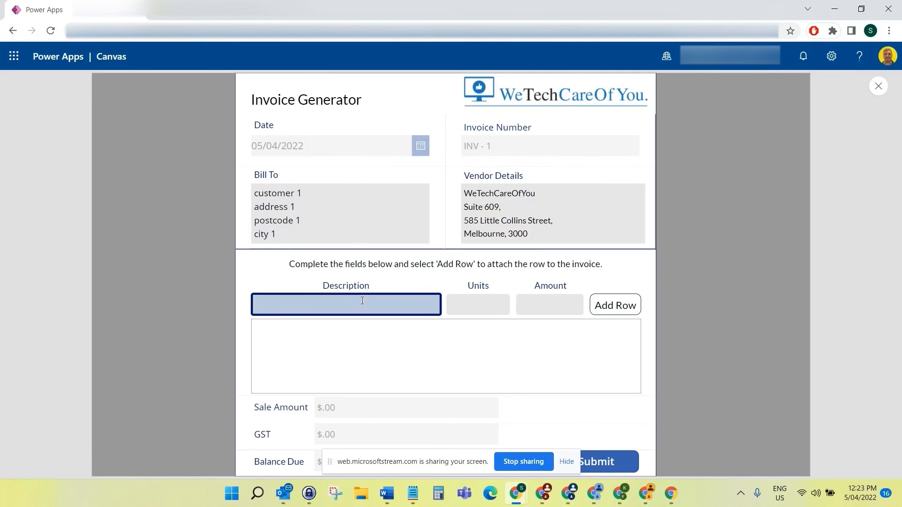
{"action": "type", "text": "sharepoint development"}
{"action": "left_click", "coordinate": [476, 303]}
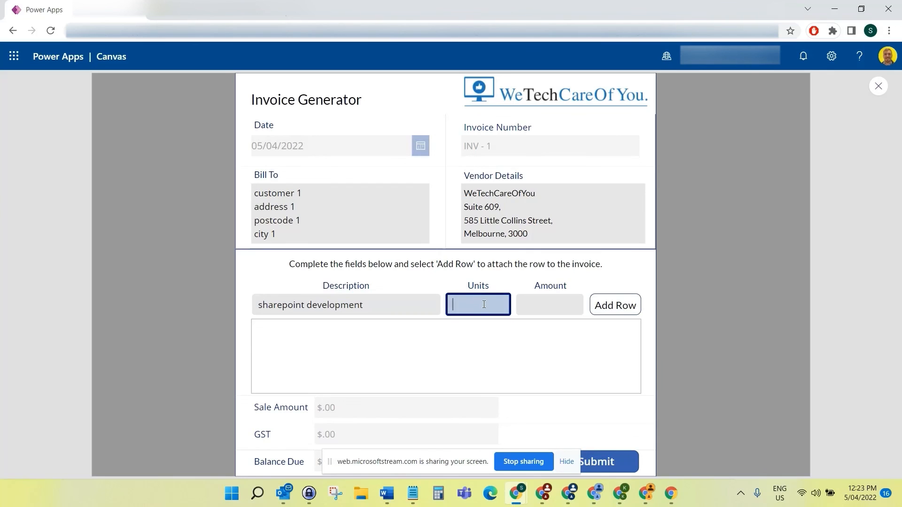
{"action": "type", "text": "6"}
{"action": "left_click", "coordinate": [550, 306]}
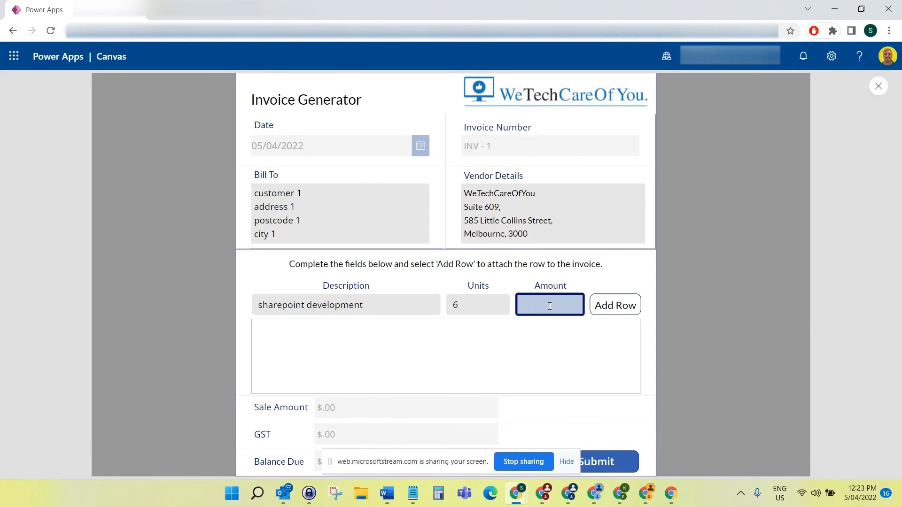
{"action": "type", "text": "500"}
{"action": "left_click", "coordinate": [593, 286]}
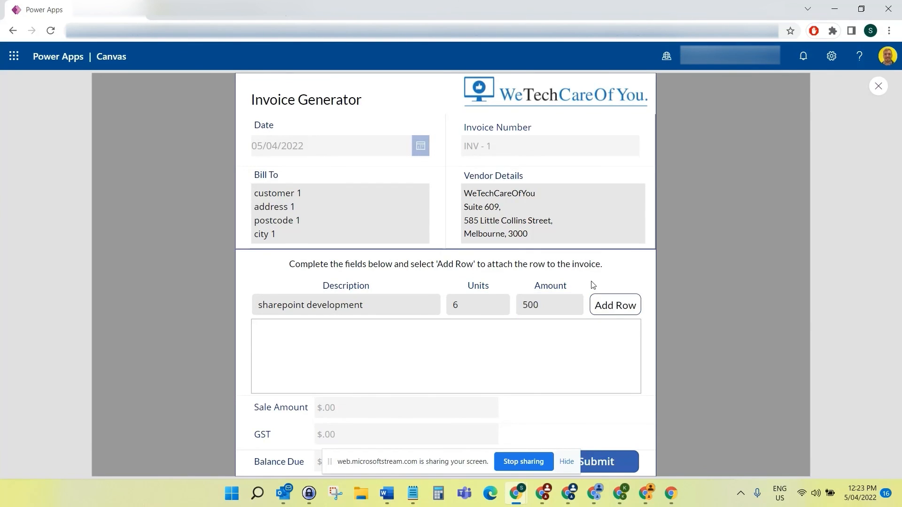
{"action": "key", "text": "Escape"}
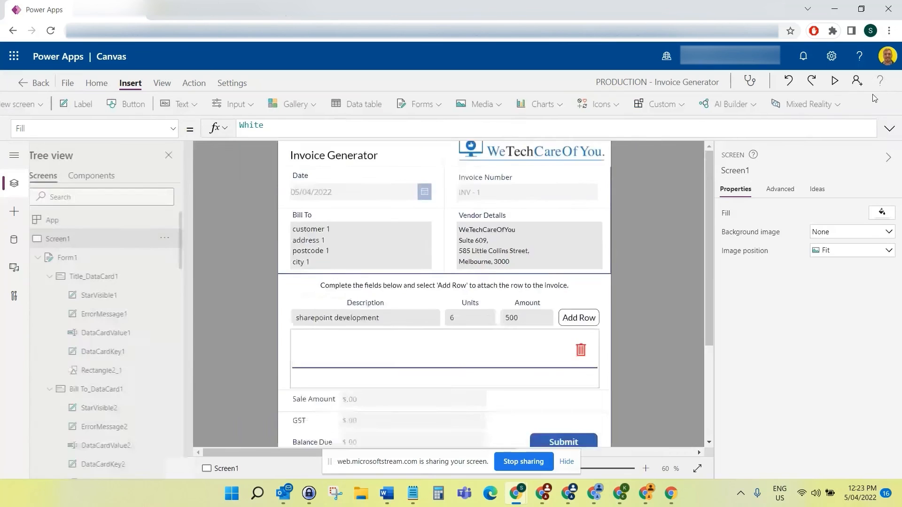
- Copy the variable name FormattedNum from the OnChange formula of the Amount text input
{"action": "left_click", "coordinate": [512, 314]}
{"action": "left_click", "coordinate": [517, 315]}
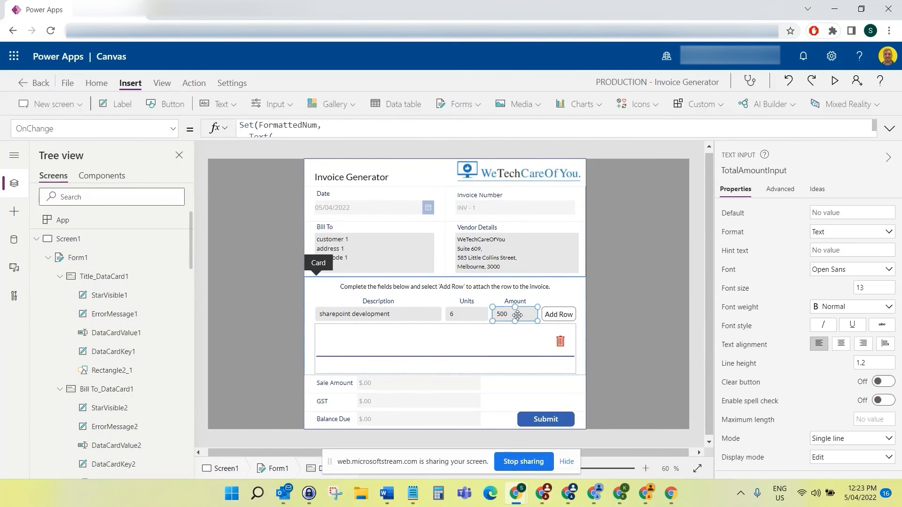
{"action": "left_click", "coordinate": [173, 129]}
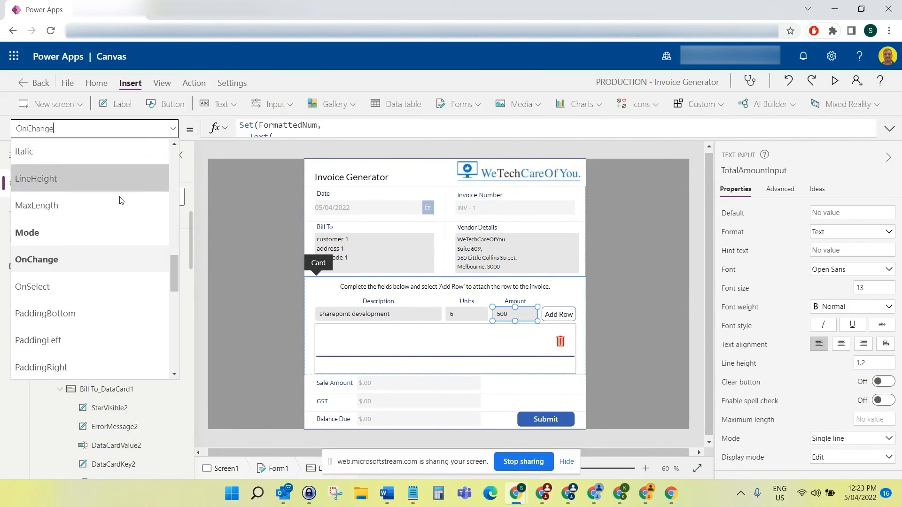
{"action": "left_click", "coordinate": [137, 259]}
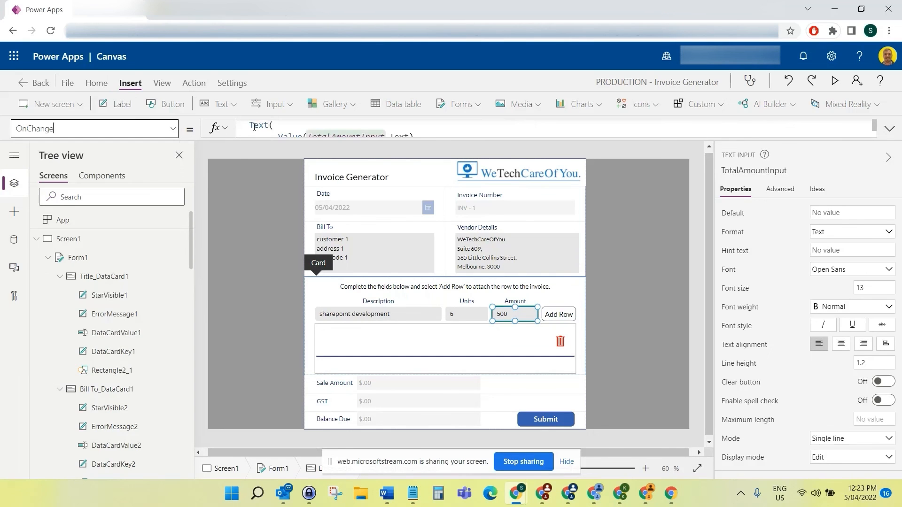
{"action": "left_click", "coordinate": [278, 134]}
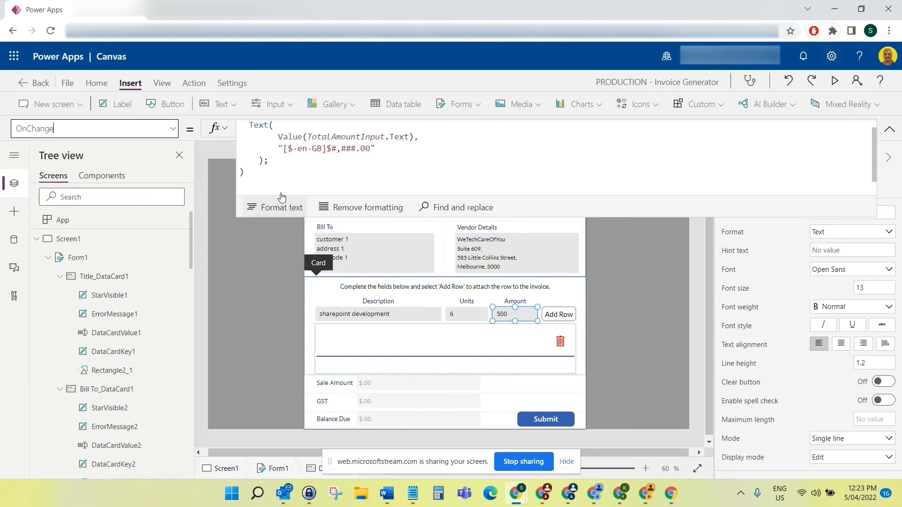
{"action": "left_click_drag", "start_coordinate": [259, 125], "coordinate": [318, 126]}
{"action": "key", "text": "ctrl+c"}
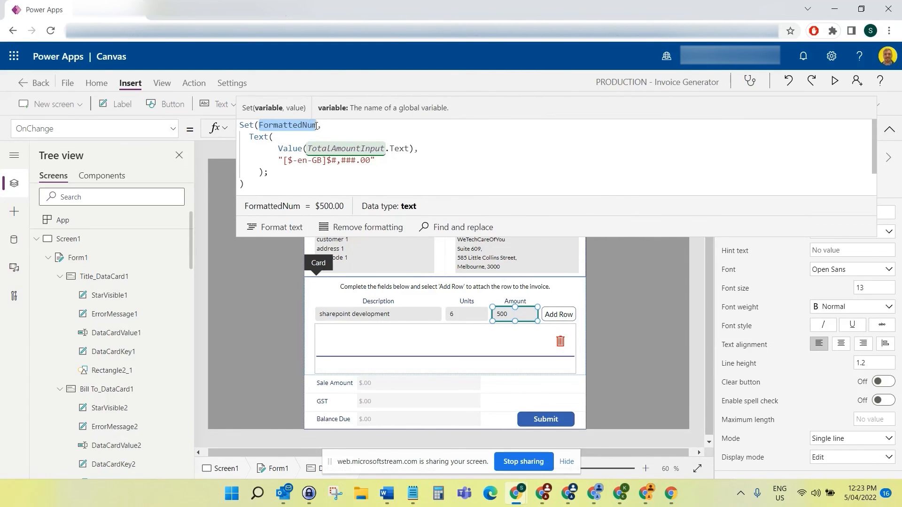
- Set the Default property of the Amount text input to FormattedNum
{"action": "left_click", "coordinate": [173, 128]}
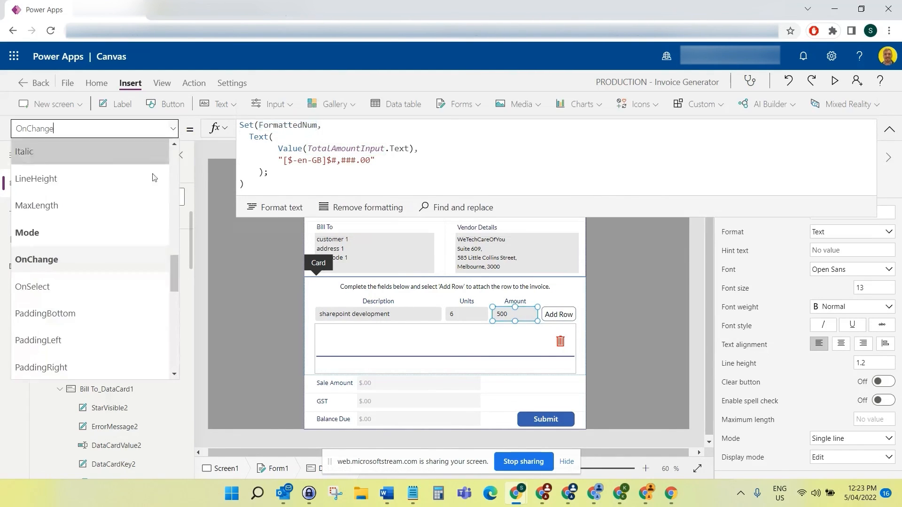
{"action": "scroll", "coordinate": [116, 237], "scroll_direction": "up", "scroll_amount": 3}
{"action": "scroll", "coordinate": [116, 237], "scroll_direction": "up", "scroll_amount": 8}
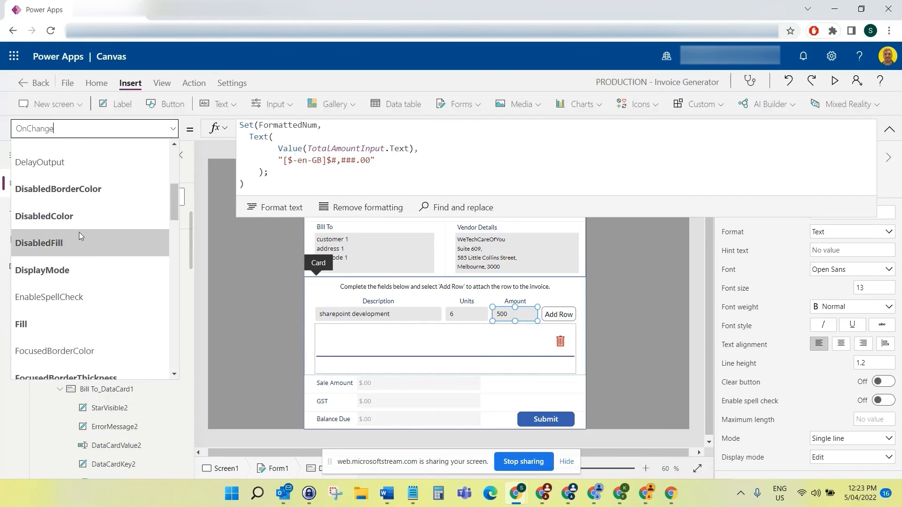
{"action": "left_click", "coordinate": [76, 243]}
{"action": "left_click", "coordinate": [336, 164]}
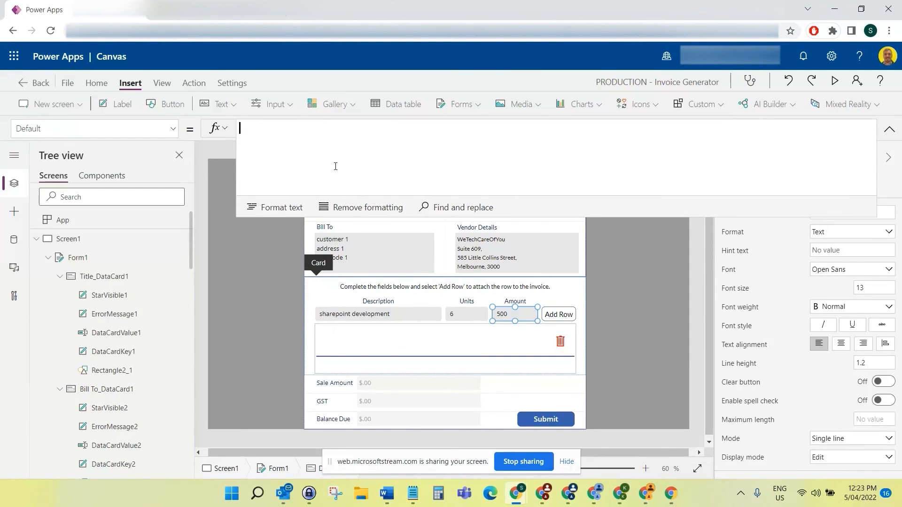
{"action": "key", "text": "ctrl+v"}
{"action": "left_click", "coordinate": [890, 129]}
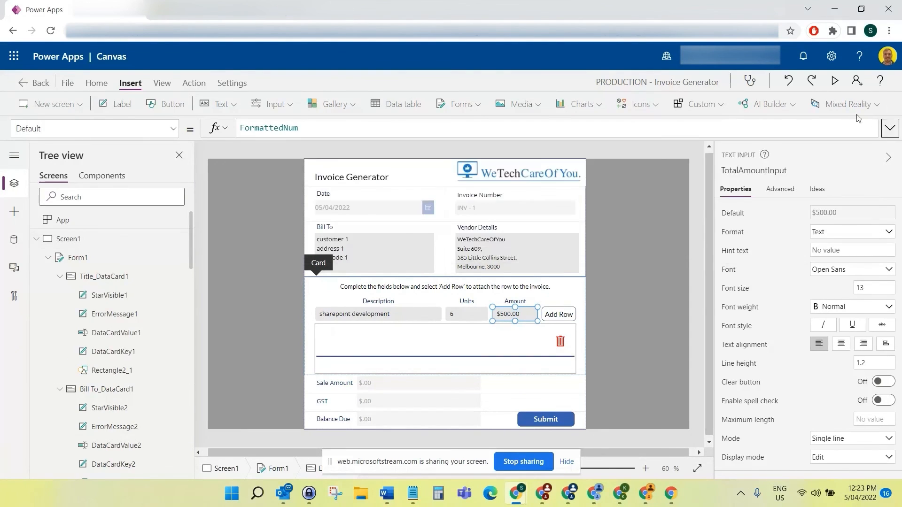
- Preview the app, add the sharepoint development row to the invoice, and return to the editor
{"action": "left_click", "coordinate": [833, 82]}
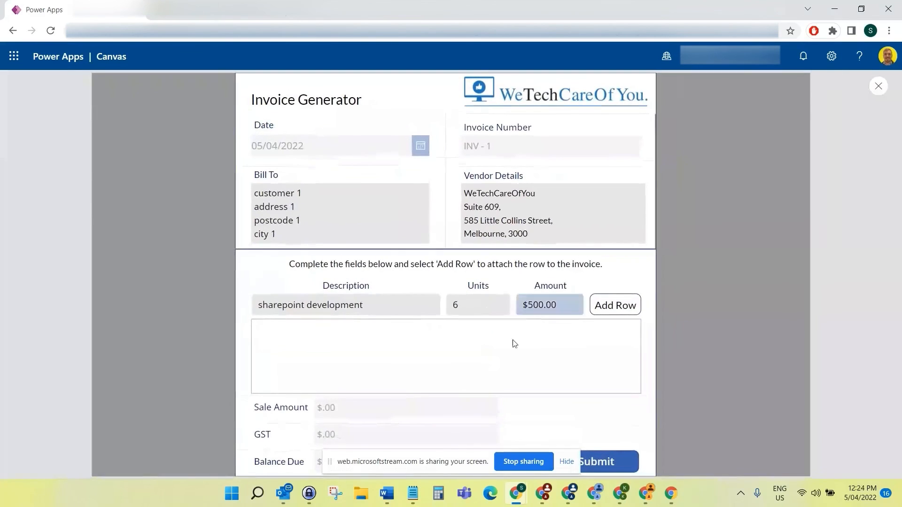
{"action": "left_click", "coordinate": [620, 311]}
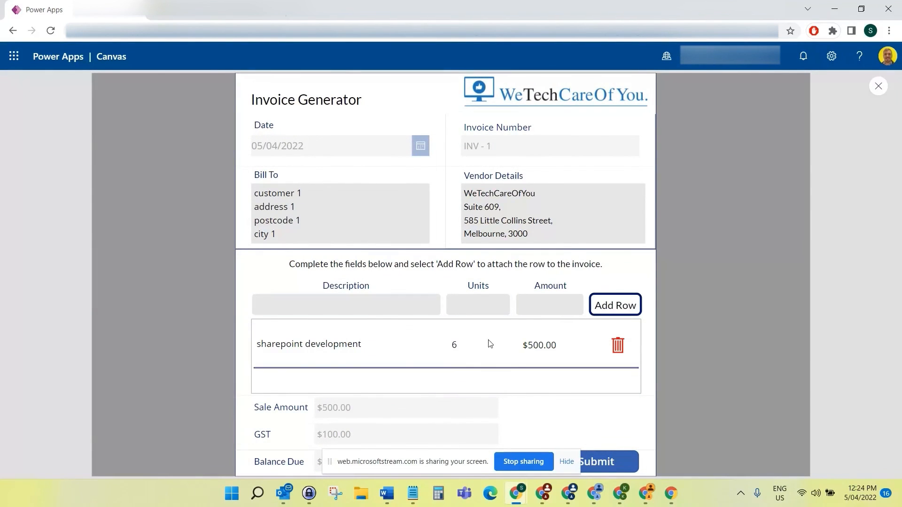
{"action": "left_click", "coordinate": [877, 86]}
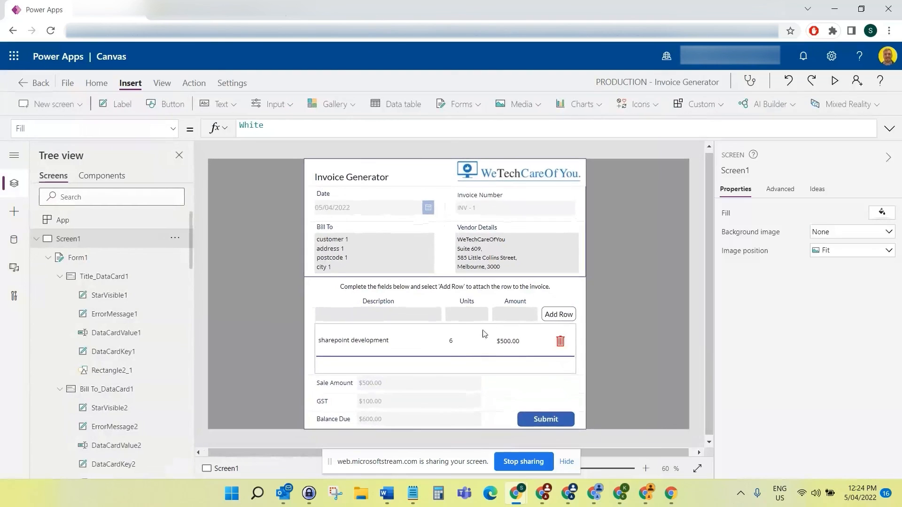
- Center-align the text of the units label in the invoice rows gallery
{"action": "left_click", "coordinate": [458, 341]}
{"action": "left_click", "coordinate": [459, 338]}
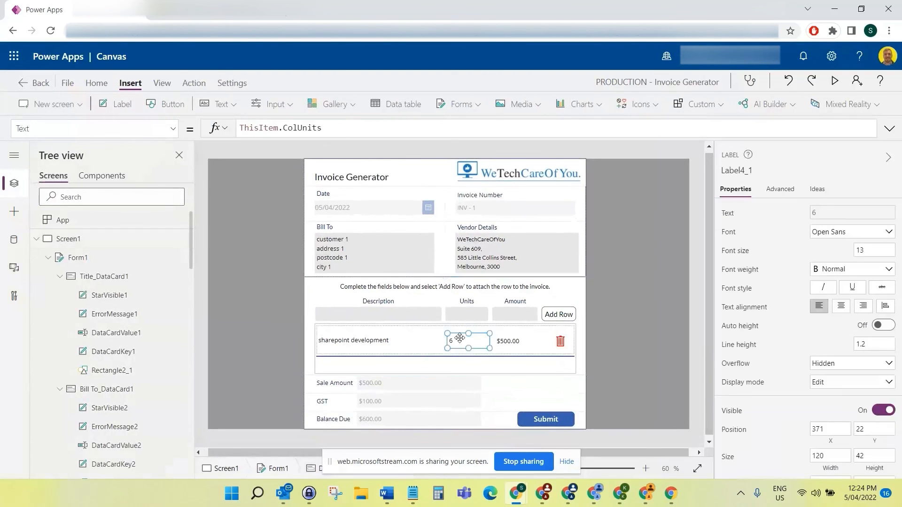
{"action": "left_click", "coordinate": [840, 306]}
- Center-align the text of the Units, Amount and Description text inputs above the gallery
{"action": "left_click", "coordinate": [464, 312]}
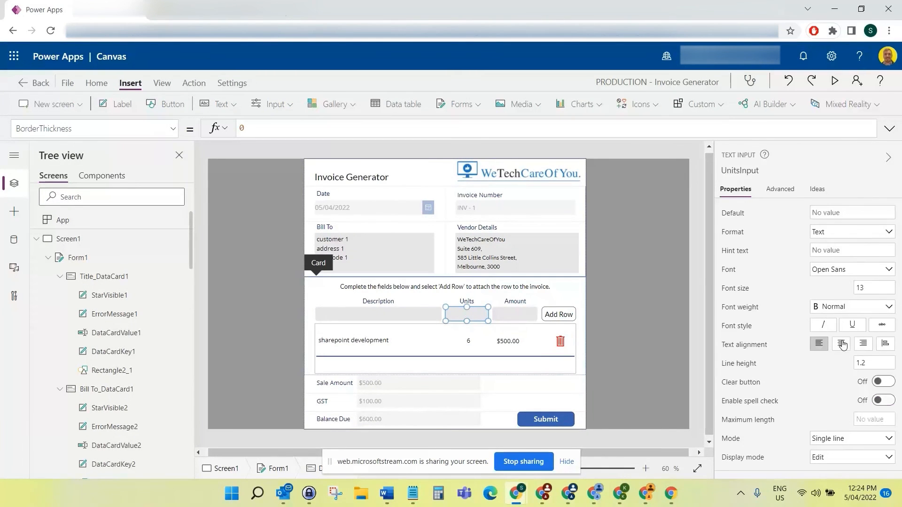
{"action": "left_click", "coordinate": [515, 315]}
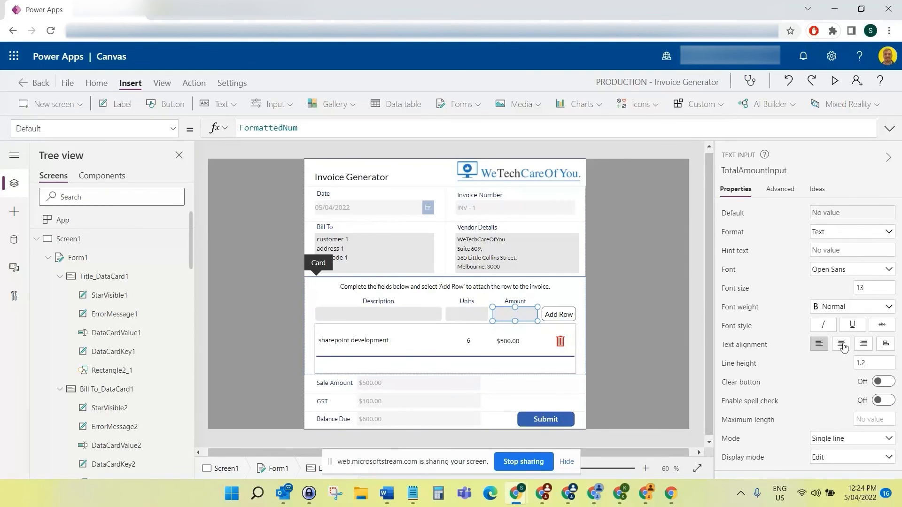
{"action": "left_click", "coordinate": [841, 343]}
{"action": "left_click", "coordinate": [383, 314]}
{"action": "left_click", "coordinate": [841, 344]}
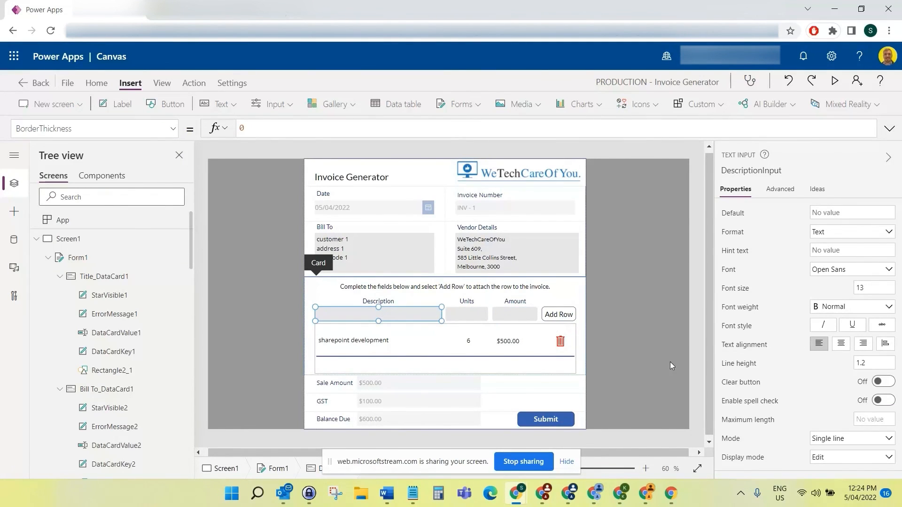
- Center-align the text of the description and amount labels in the invoice rows gallery
{"action": "left_click", "coordinate": [383, 341]}
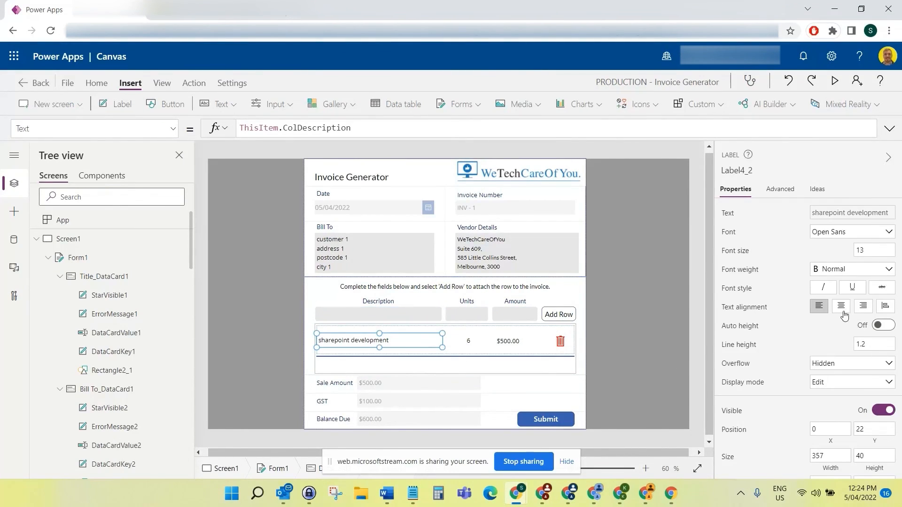
{"action": "left_click", "coordinate": [840, 306]}
{"action": "left_click", "coordinate": [515, 341]}
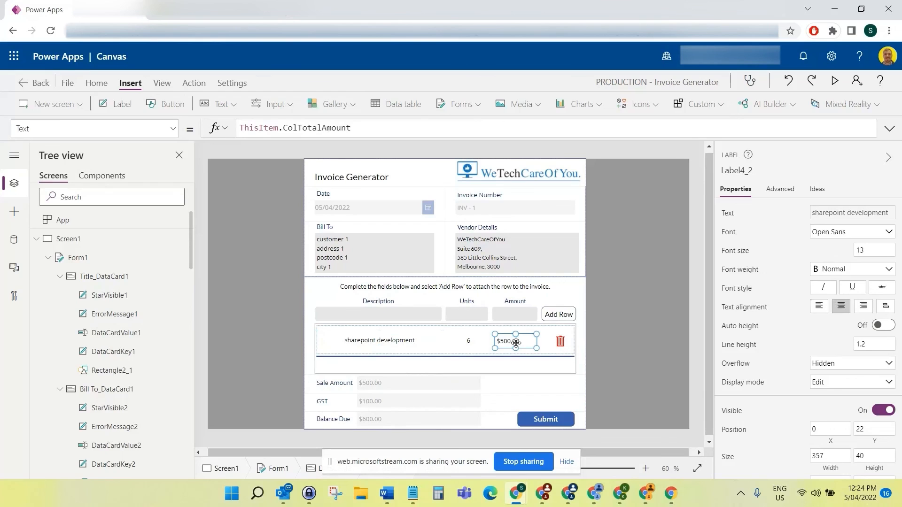
{"action": "left_click", "coordinate": [833, 308]}
- Set the trash icon's OnSelect formula to subtract the row's amount from VarTotalValue and .2 of it from VarGST, and remove ThisItem from InvoiceRowsCollection
{"action": "left_click", "coordinate": [560, 341]}
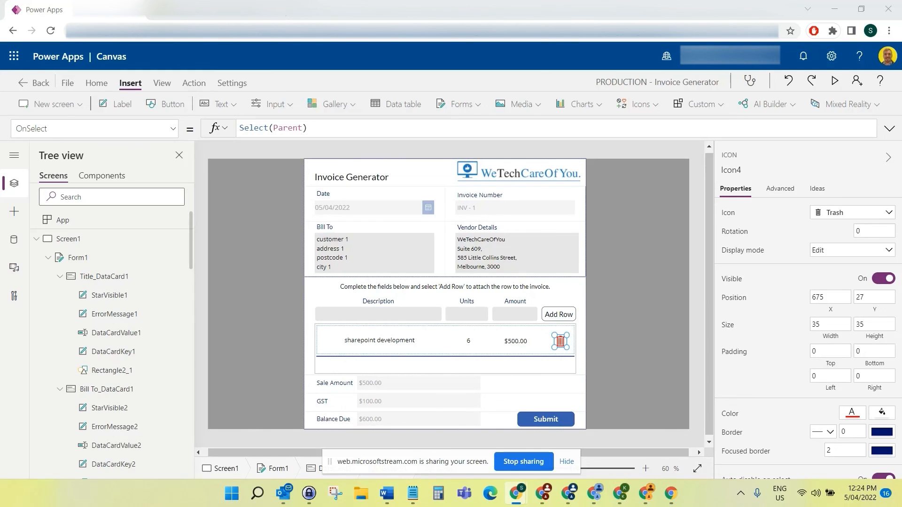
{"action": "left_click", "coordinate": [562, 339]}
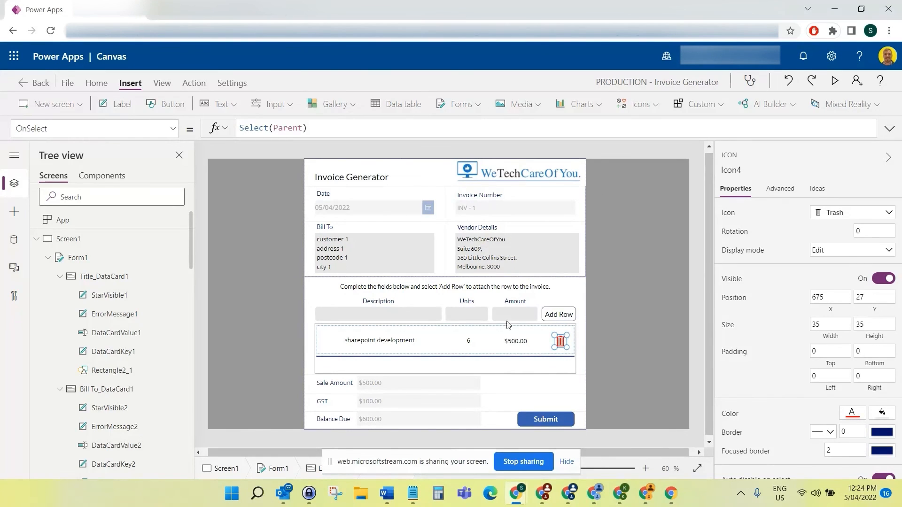
{"action": "left_click", "coordinate": [320, 133]}
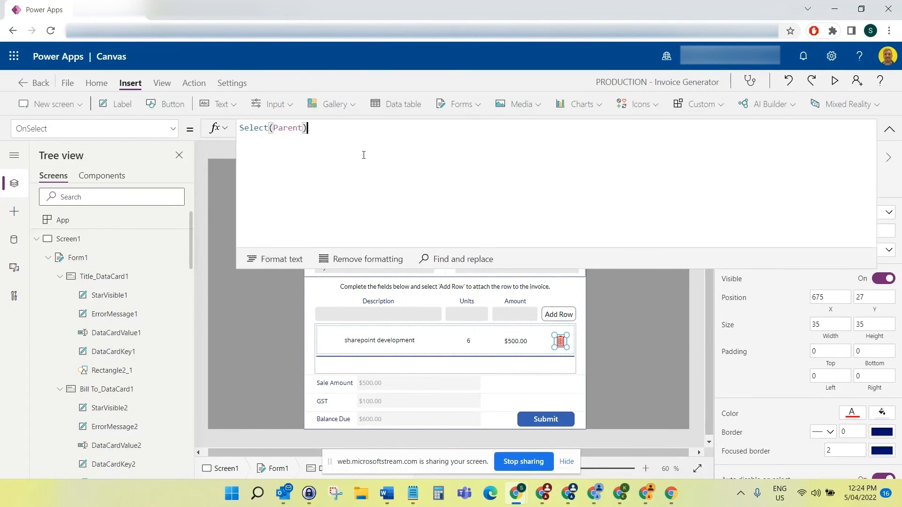
{"action": "key", "text": "ctrl+a"}
{"action": "type", "text": "Set(RawVar, Substitute( ThisItem.ColTotalAmount, \"$\", \"\" )); Set(RawVar2, Substitute( RawVar, \",\", \"\" )); Set(VarTotalValue, VarTotalValue - Value(RawVar2)); Set(VarGST, VarGST - Value(RawVar2)*.2); Remove( InvoiceRowsCollection, ThisItem)"}
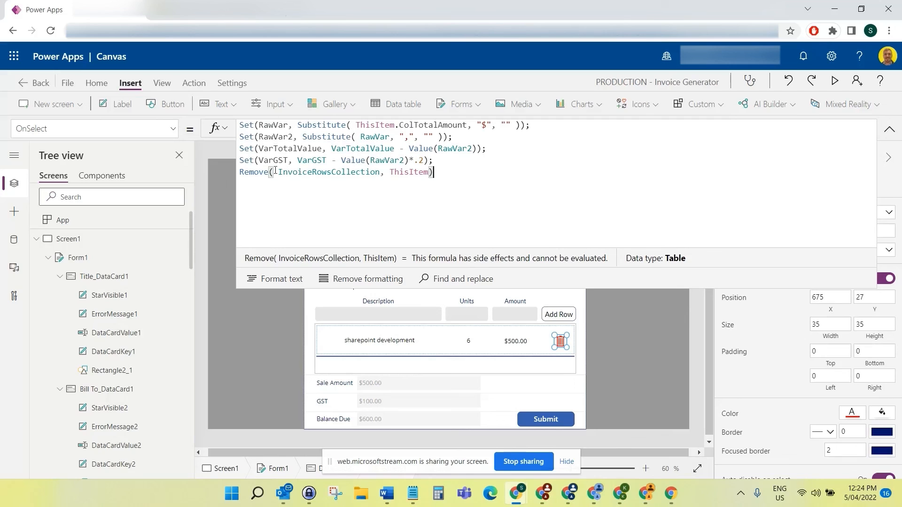
{"action": "left_click_drag", "start_coordinate": [280, 170], "coordinate": [380, 172]}
{"action": "left_click", "coordinate": [380, 172]}
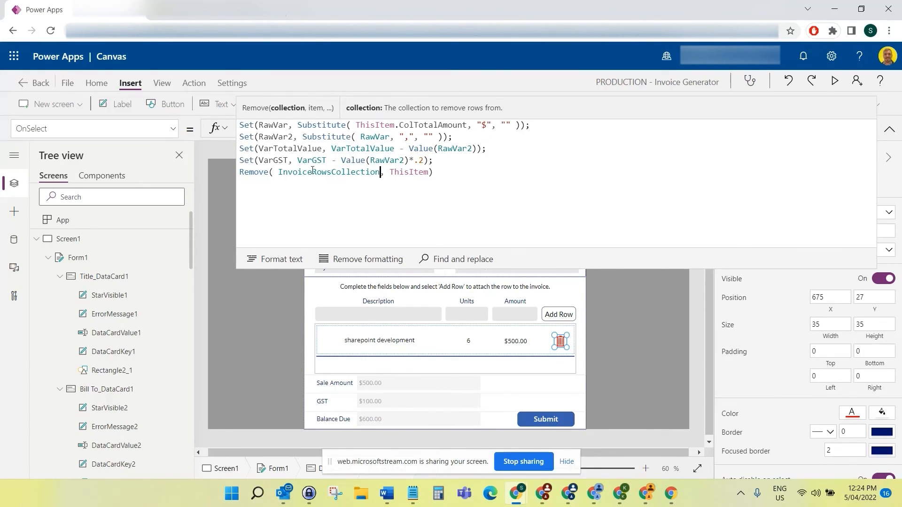
{"action": "left_click", "coordinate": [889, 129]}
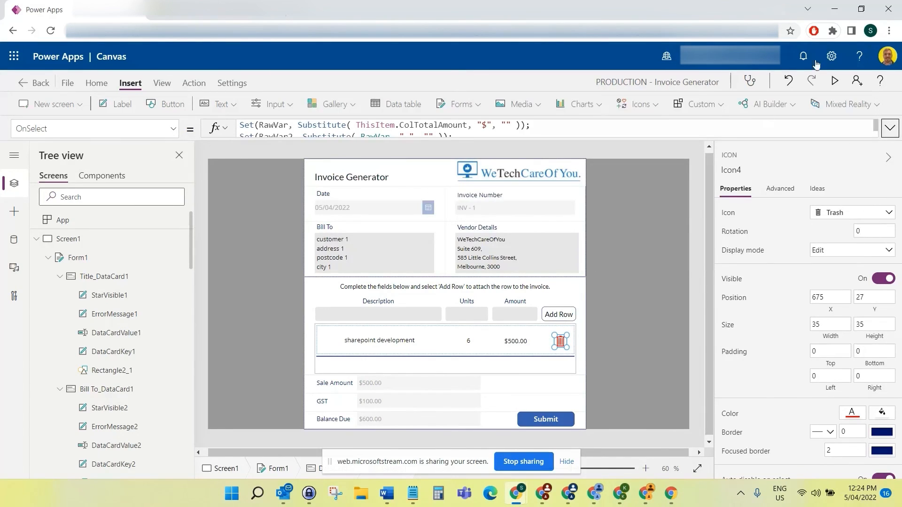
- Preview the app and delete the sharepoint development row with its trash icon
{"action": "left_click", "coordinate": [834, 82]}
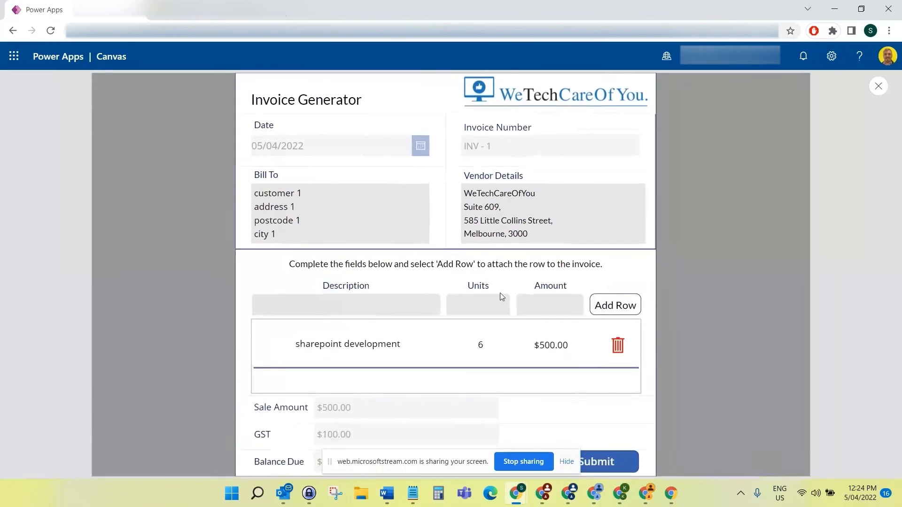
{"action": "left_click", "coordinate": [560, 462]}
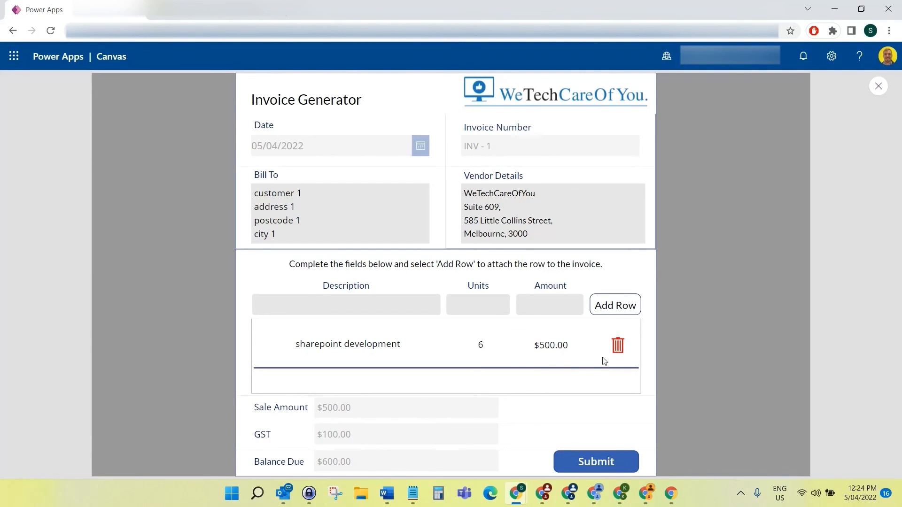
{"action": "left_click", "coordinate": [618, 345]}
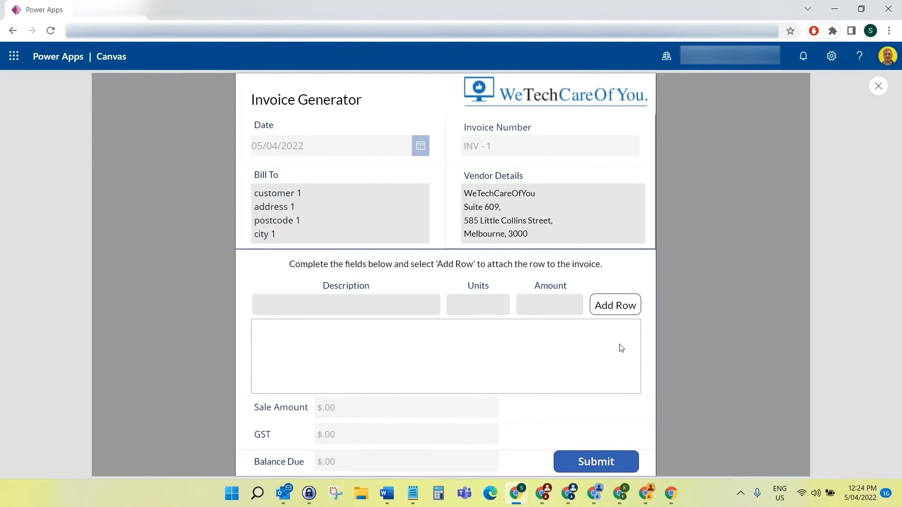
- Add an invoice row with description sharepoint dev, 5 units and an amount of 500
{"action": "left_click", "coordinate": [343, 306]}
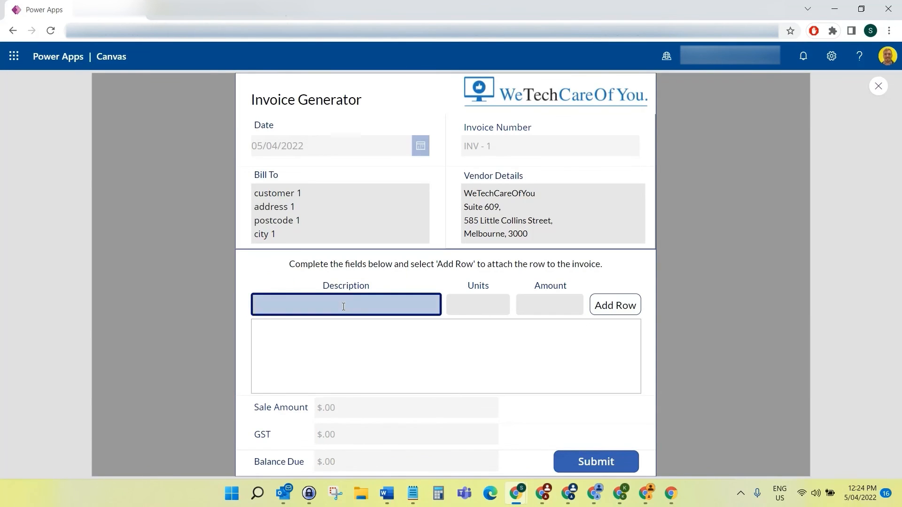
{"action": "type", "text": "sharepoint dev"}
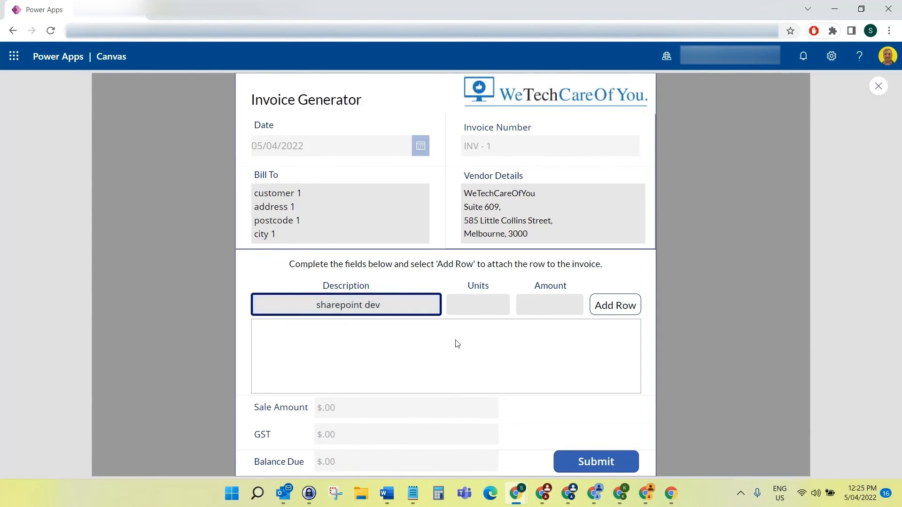
{"action": "left_click", "coordinate": [482, 307]}
{"action": "type", "text": "5"}
{"action": "left_click", "coordinate": [535, 314]}
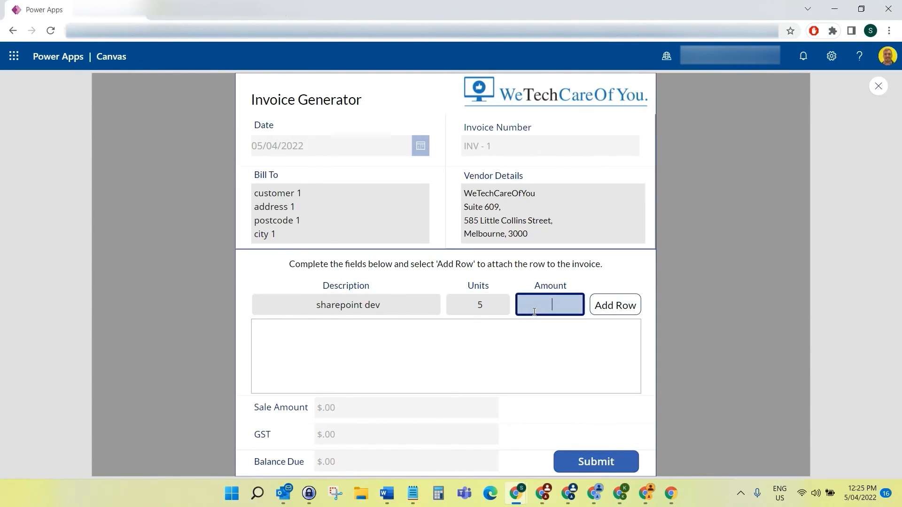
{"action": "type", "text": "500"}
{"action": "left_click", "coordinate": [613, 305]}
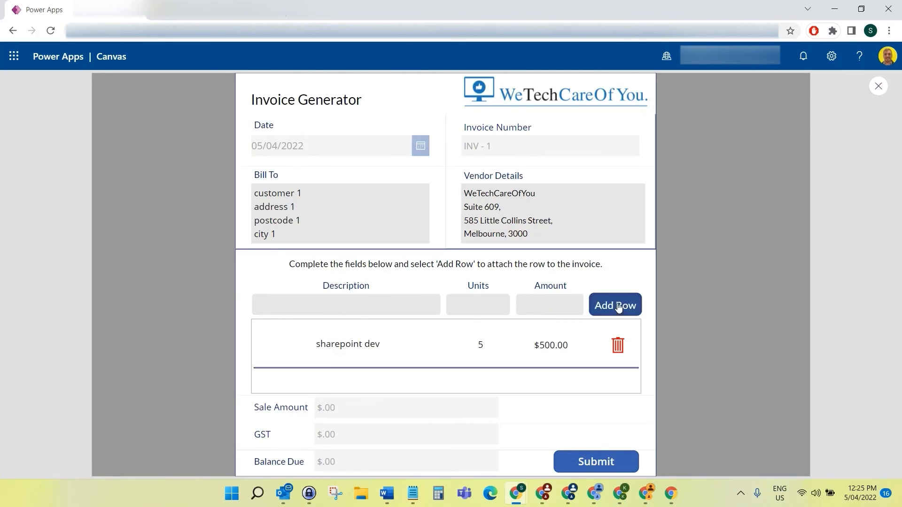
- Add an invoice row with description sharepoint consulting, 6 units and an amount of 3000, and close the preview
{"action": "type", "text": "sharepoint consulting"}
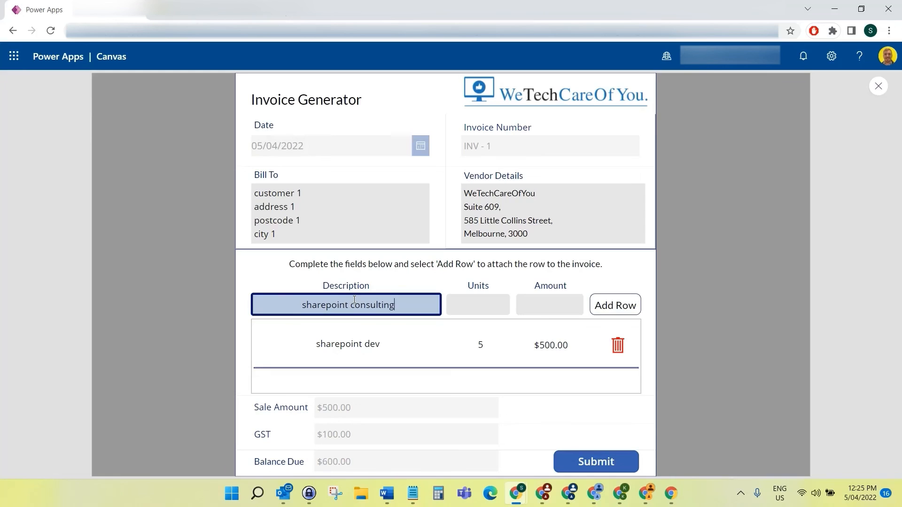
{"action": "left_click", "coordinate": [476, 305]}
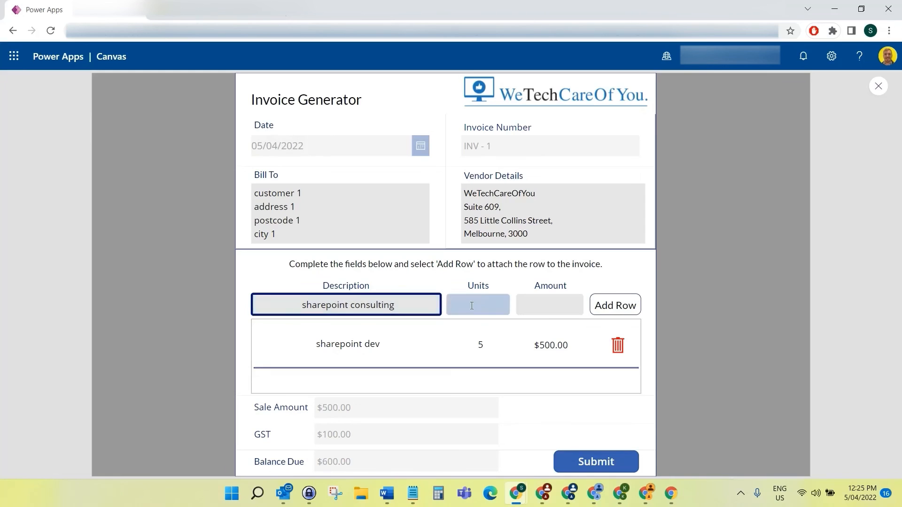
{"action": "type", "text": "6"}
{"action": "left_click", "coordinate": [545, 306]}
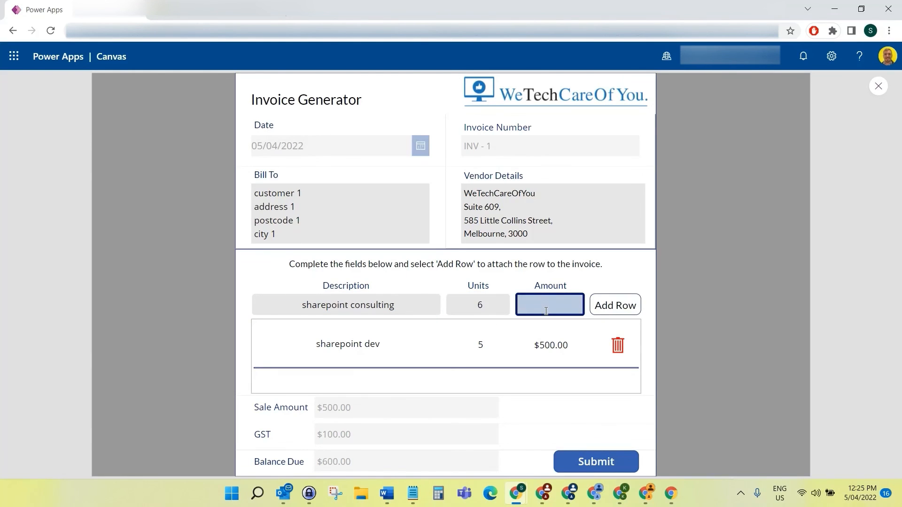
{"action": "type", "text": "3000"}
{"action": "left_click", "coordinate": [608, 308]}
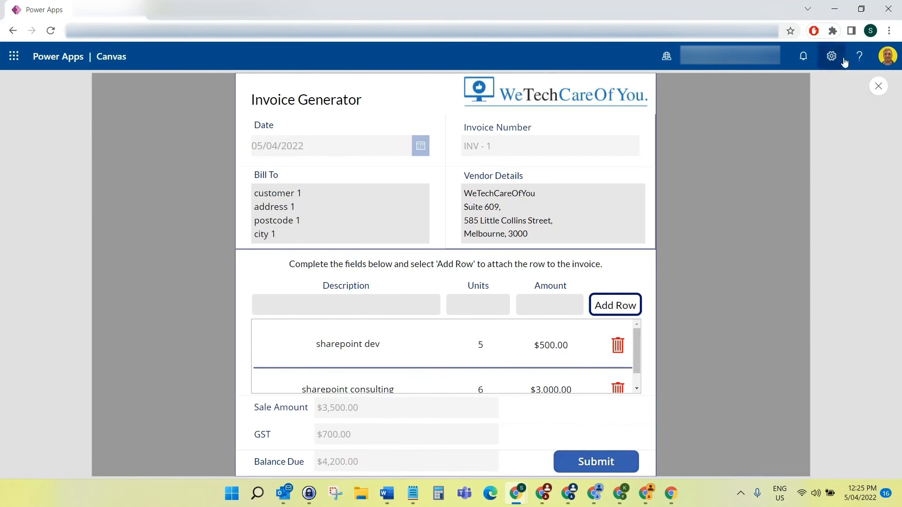
{"action": "left_click", "coordinate": [878, 86]}
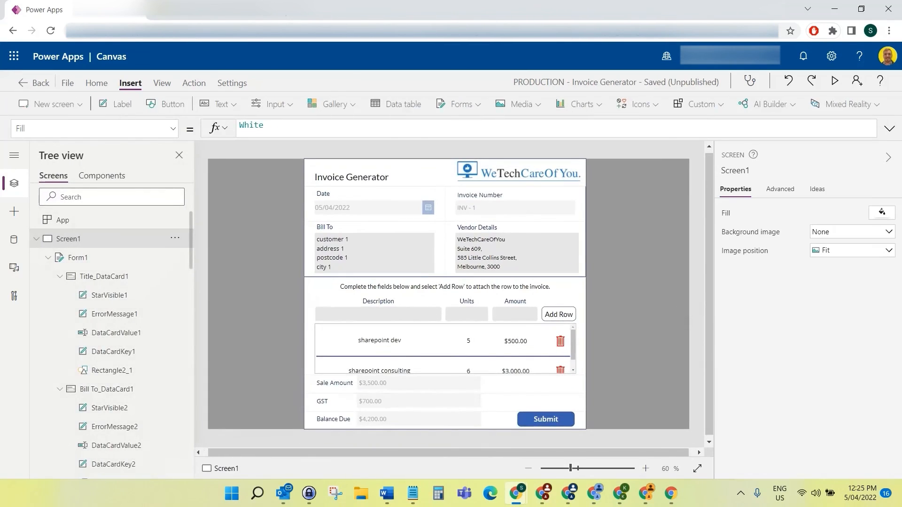
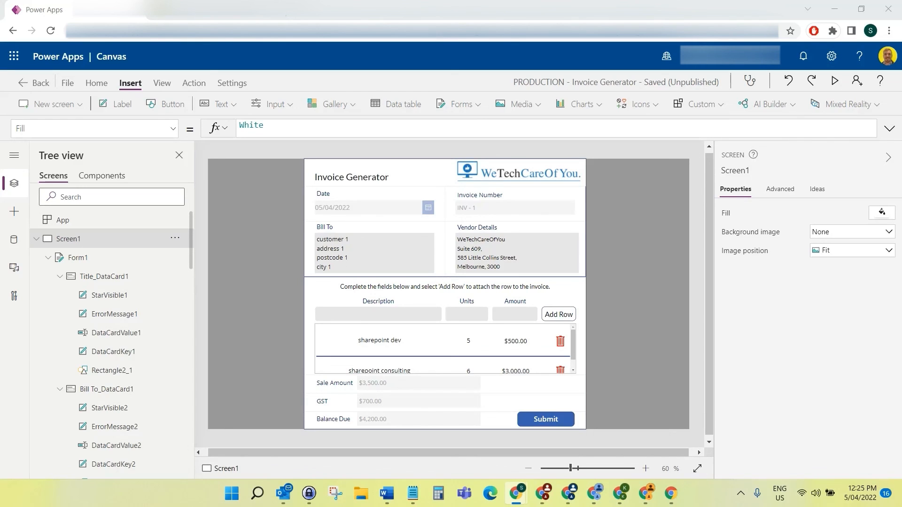
- Set the Submit button's OnSelect formula to SubmitForm(Form1)
{"action": "left_click", "coordinate": [547, 419]}
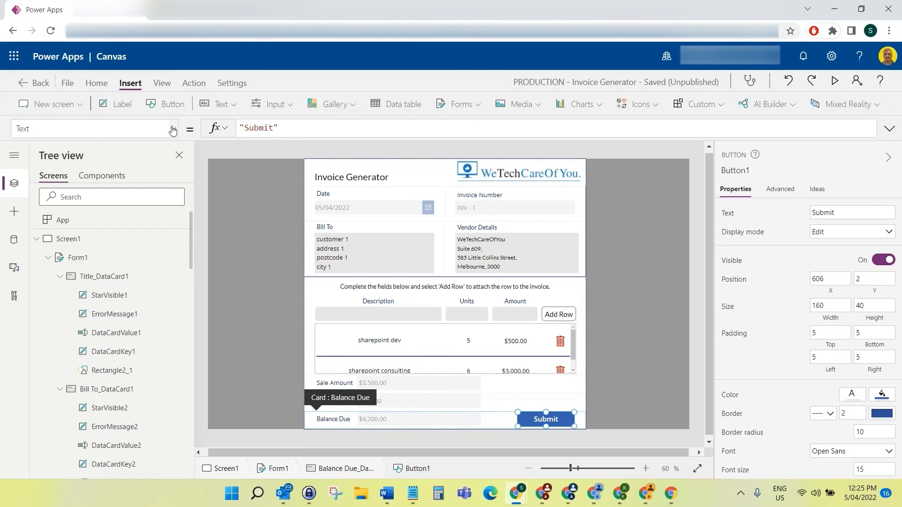
{"action": "left_click", "coordinate": [172, 128]}
{"action": "scroll", "coordinate": [75, 226], "scroll_direction": "up", "scroll_amount": 8}
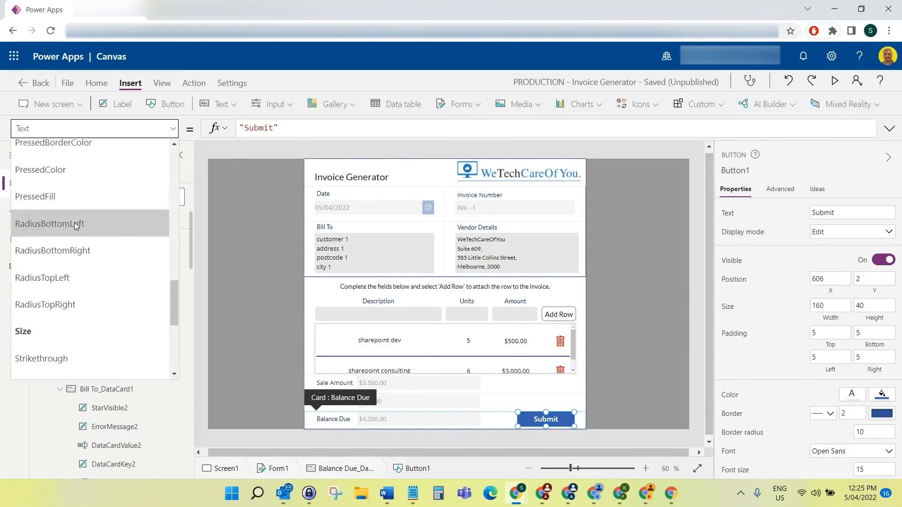
{"action": "scroll", "coordinate": [75, 227], "scroll_direction": "up", "scroll_amount": 3}
{"action": "left_click", "coordinate": [92, 300]}
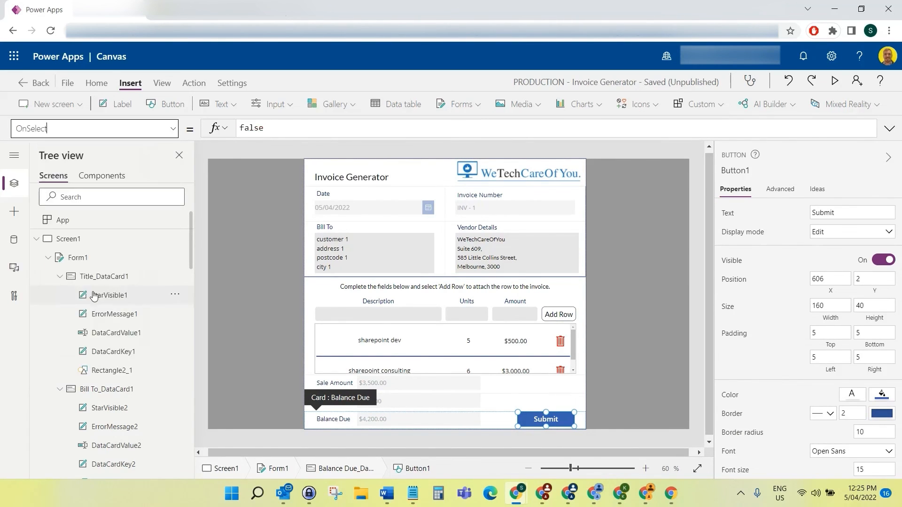
{"action": "left_click", "coordinate": [338, 130]}
{"action": "key", "text": "ctrl+a"}
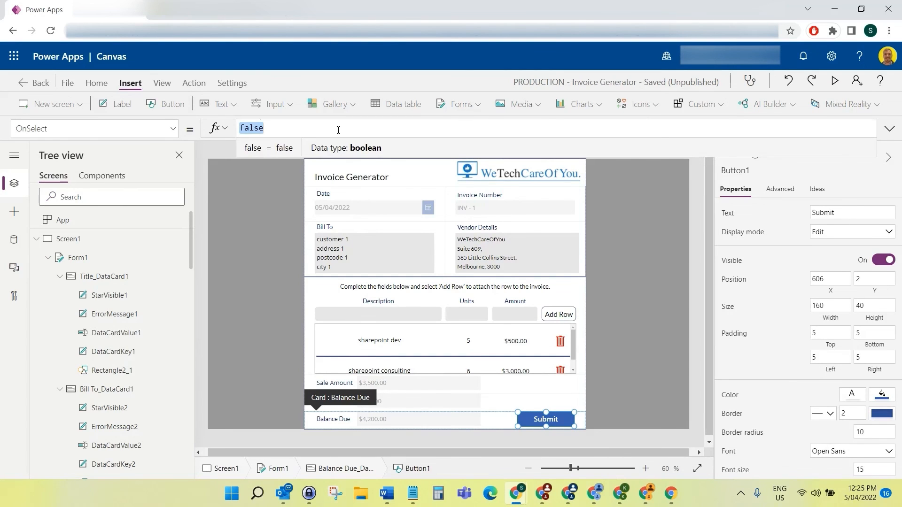
- Preview the app, submit the invoice with both rows, and return to the editor
{"action": "left_click", "coordinate": [835, 81]}
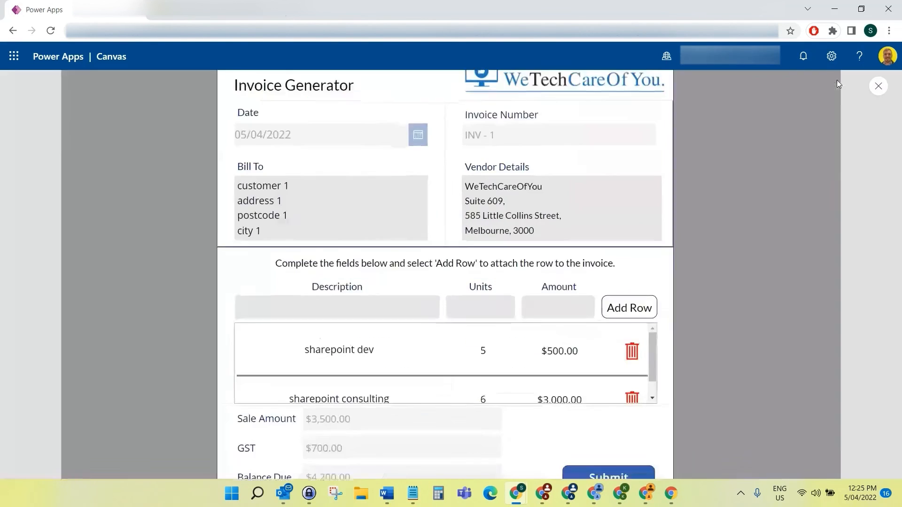
{"action": "scroll", "coordinate": [437, 366], "scroll_direction": "down", "scroll_amount": 1}
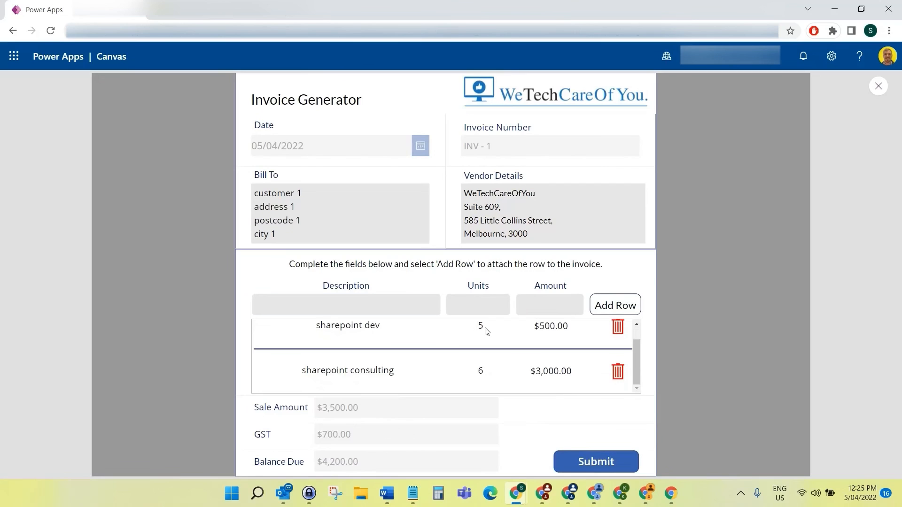
{"action": "left_click", "coordinate": [584, 464]}
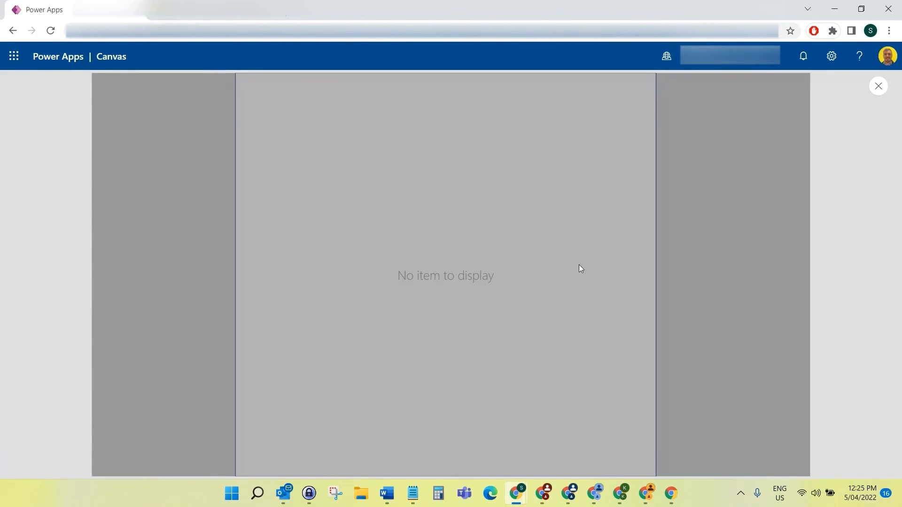
{"action": "left_click", "coordinate": [878, 86]}
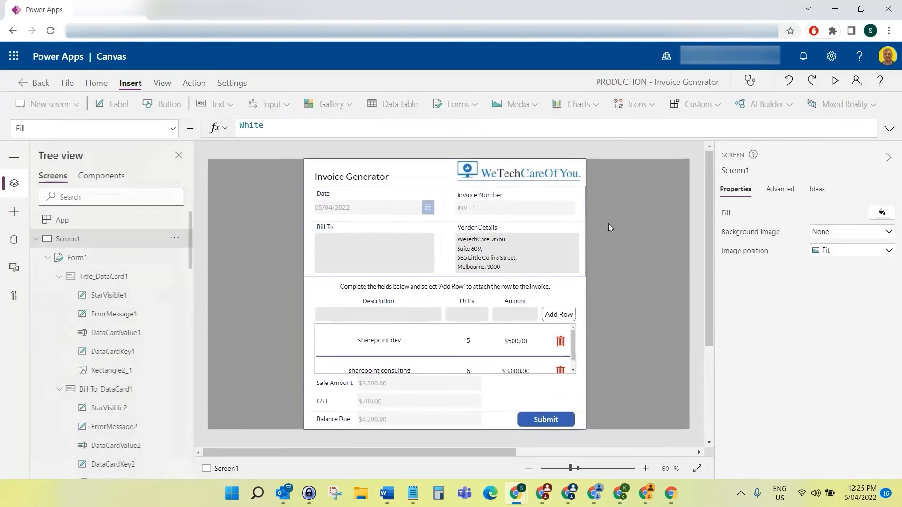
- Set Form1's OnSuccess formula to patch InvoiceRowsCollection rows into 'Invoice System Demo Tasks', notify success, start a new form, clear rows and totals, and update InvoiceNum
{"action": "left_click", "coordinate": [76, 258]}
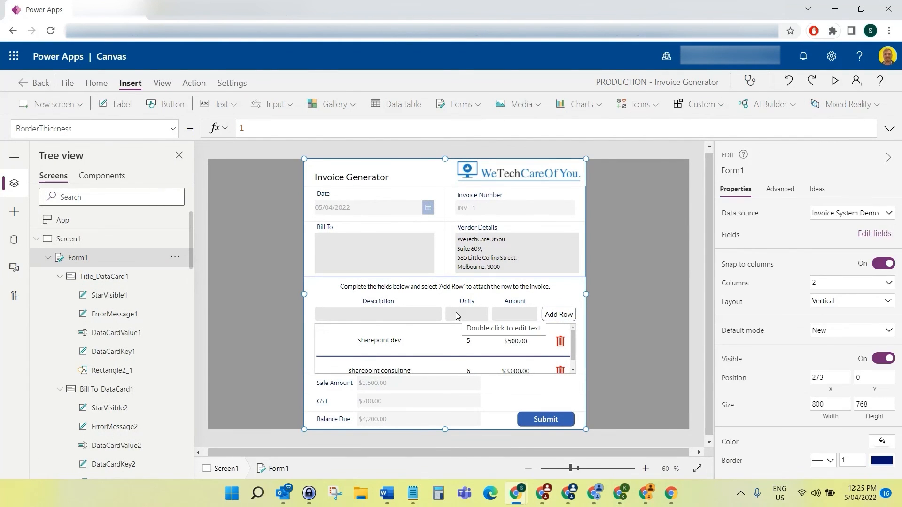
{"action": "left_click", "coordinate": [540, 420]}
{"action": "left_click", "coordinate": [540, 420]}
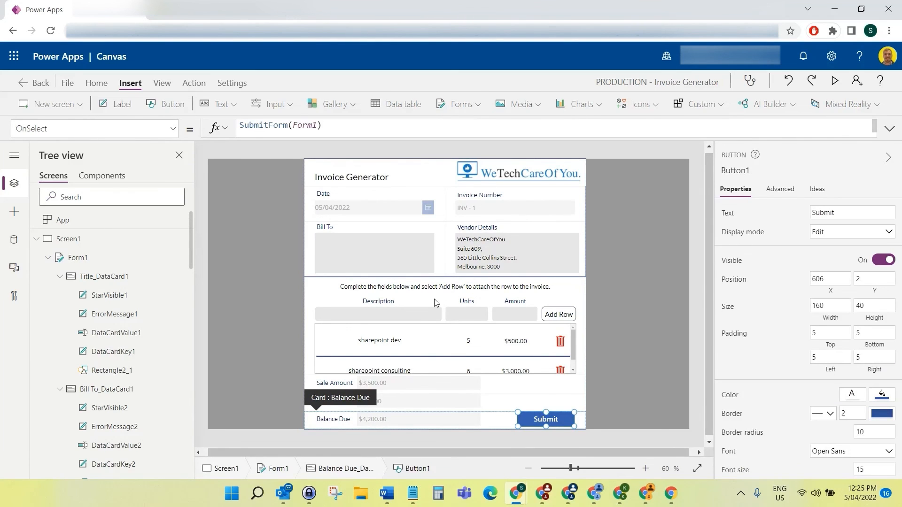
{"action": "left_click", "coordinate": [72, 258]}
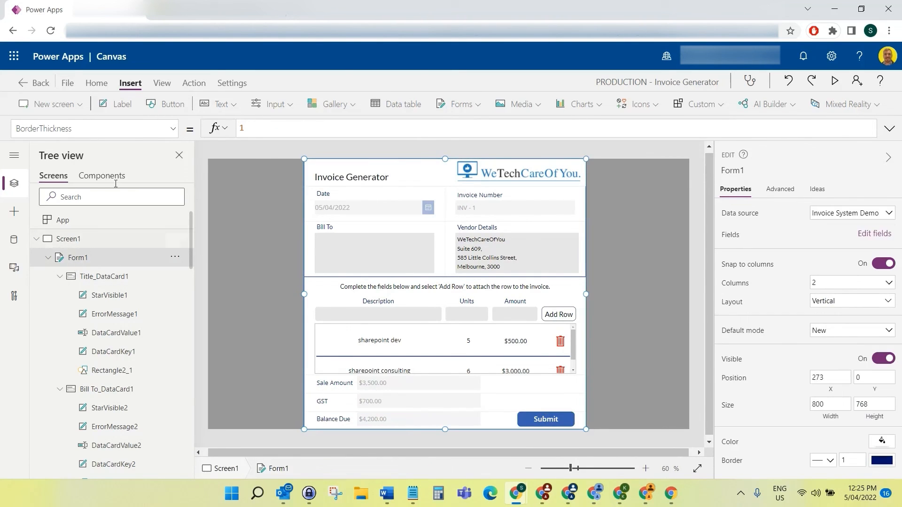
{"action": "left_click", "coordinate": [176, 130]}
{"action": "scroll", "coordinate": [147, 273], "scroll_direction": "down", "scroll_amount": 3}
{"action": "left_click", "coordinate": [115, 282]}
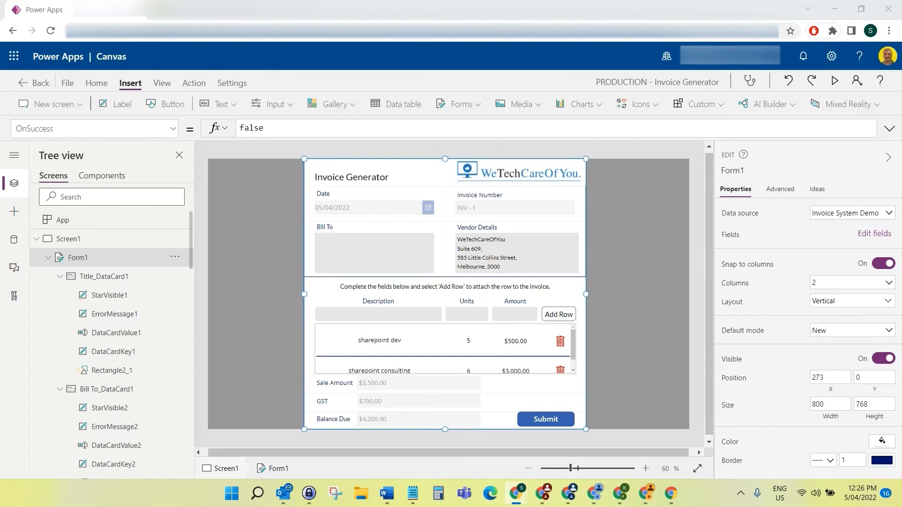
{"action": "left_click_drag", "start_coordinate": [265, 137], "coordinate": [334, 244]}
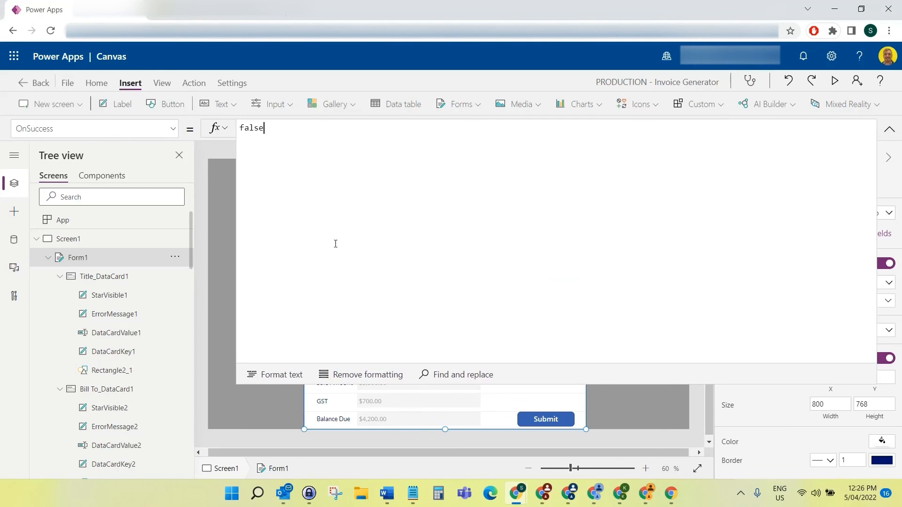
{"action": "key", "text": "ctrl+a"}
{"action": "type", "text": "ForAll(InvoiceRowsCollection, Patch('Invoice System Demo Tasks', Defaults('Invoice System Demo Tasks'), { Title: \"Invoice Task\", Description: ColDescription, Units: Value(ColUnits), TotalAmount:ColTotalAmount, FormID: Form1.LastSubmit.ID})); Notify( \"Your invoice was successfully submitted\", NotificationType.Success, 5000); NewForm(Form1); Clear(InvoiceRowsCollection); Set(VarTotalValue, 0); Set(VarGST, 0); ResetForm(Form1); Set(InvoiceNum, \"INV-\" & Last('Invoice System Demo').ID + 1)"}
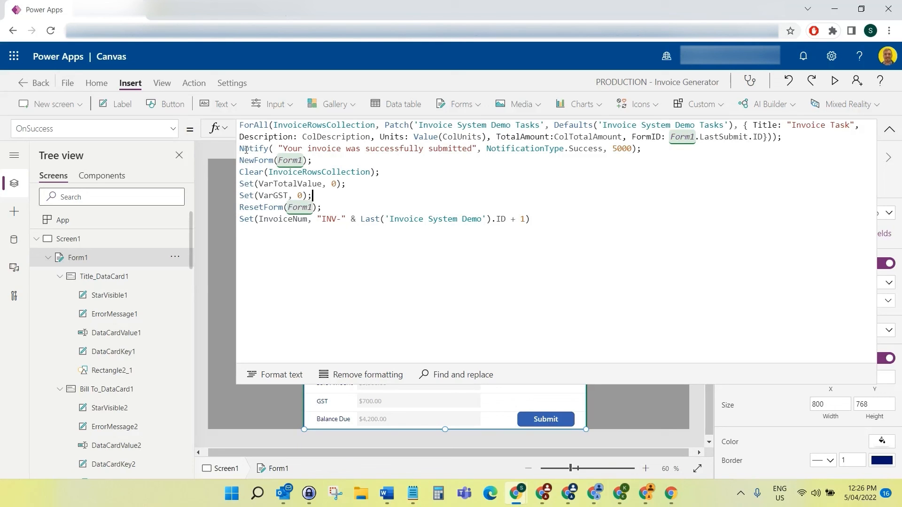
{"action": "left_click_drag", "start_coordinate": [307, 149], "coordinate": [458, 149]}
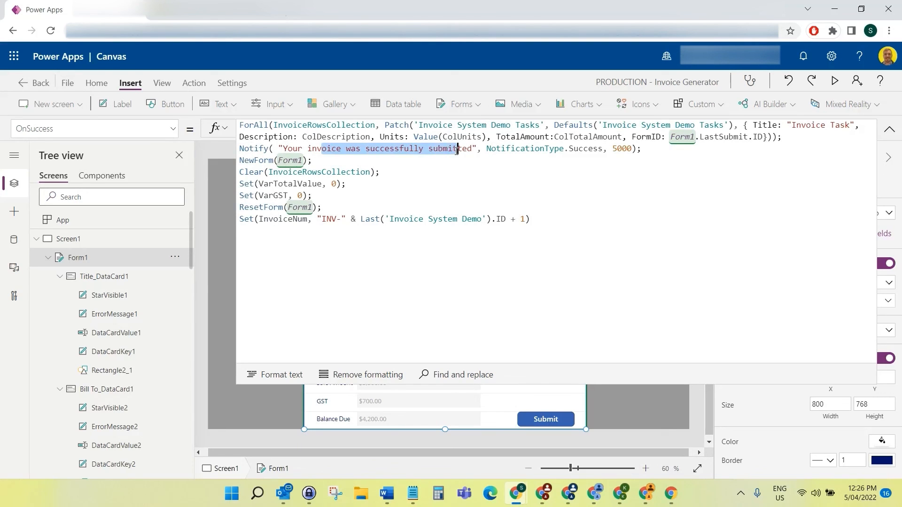
{"action": "left_click", "coordinate": [458, 148]}
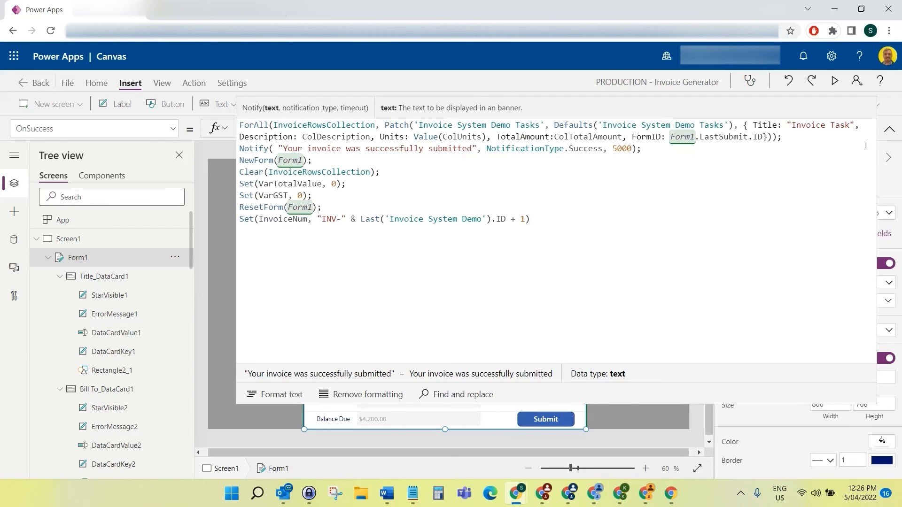
{"action": "left_click", "coordinate": [889, 129]}
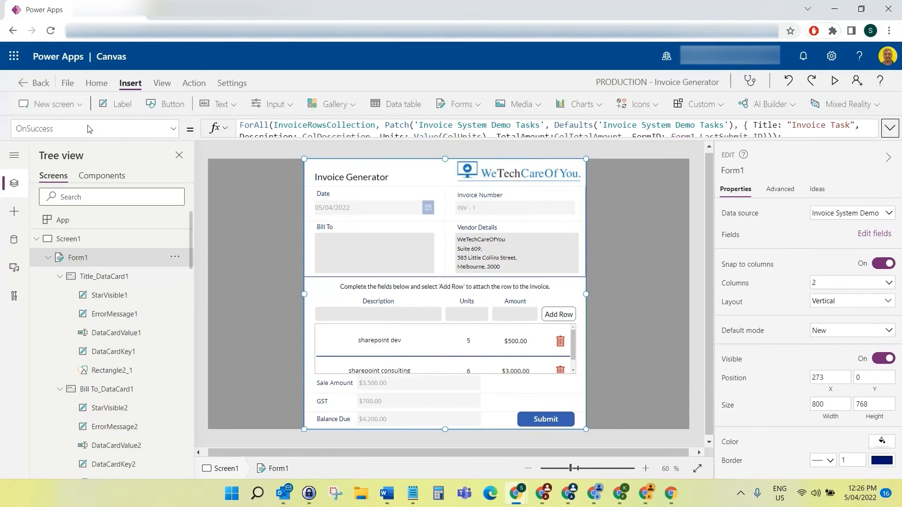
- Run the app's OnStart formula and briefly preview the app
{"action": "left_click", "coordinate": [175, 220]}
{"action": "left_click", "coordinate": [188, 258]}
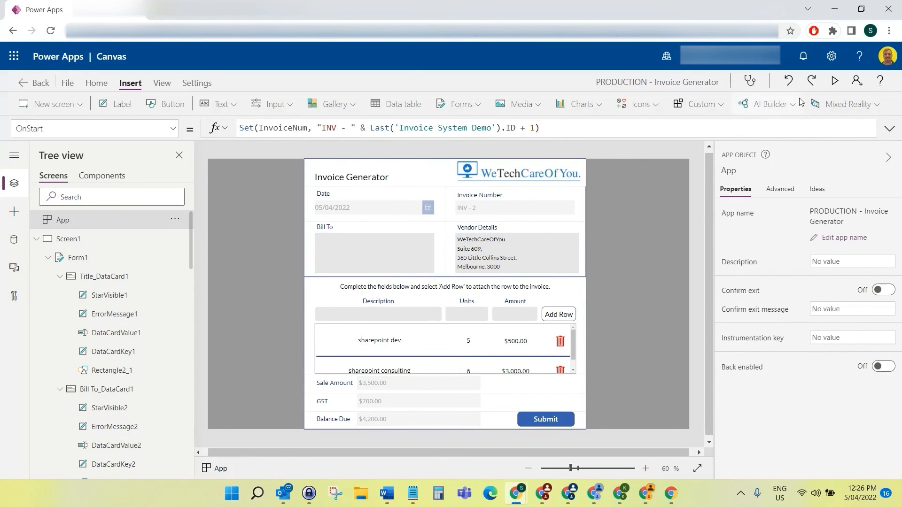
{"action": "left_click", "coordinate": [834, 81]}
{"action": "left_click", "coordinate": [878, 86]}
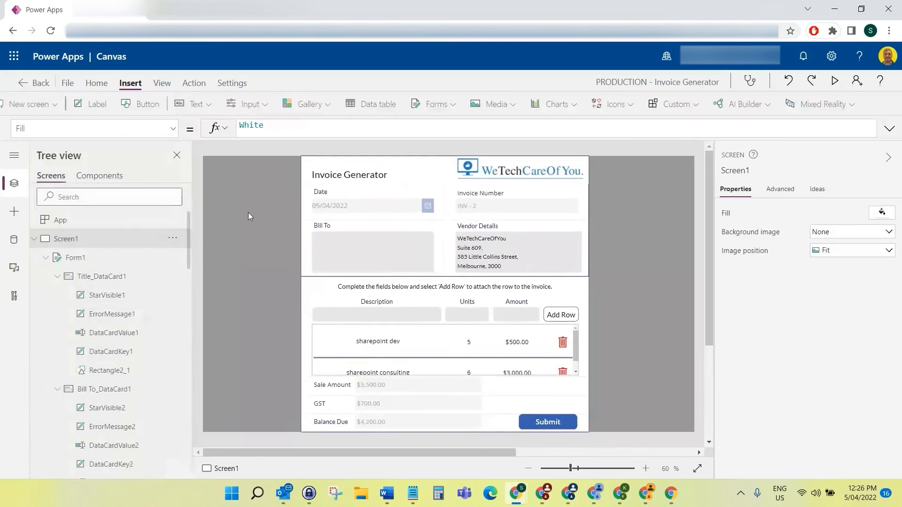
- Save the PRODUCTION - Invoice Generator app and return to the editor
{"action": "key", "text": "ctrl+s"}
{"action": "left_click", "coordinate": [152, 242]}
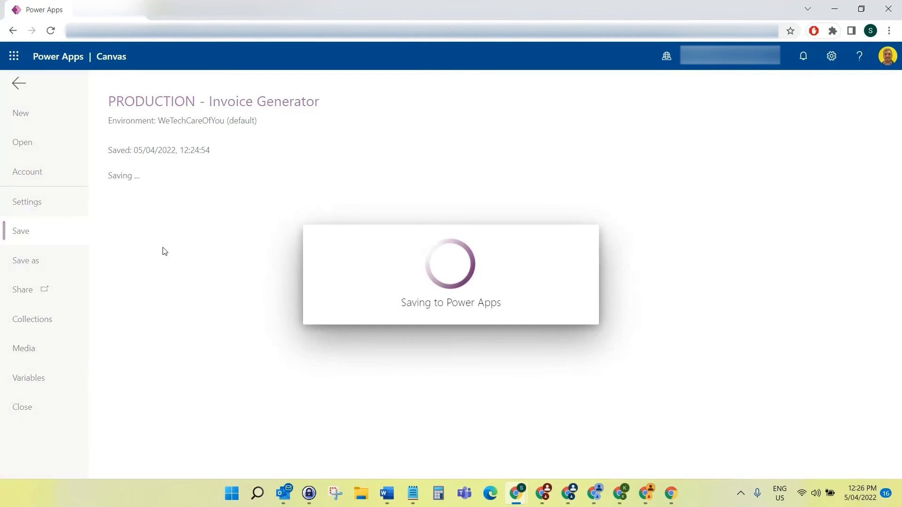
{"action": "left_click", "coordinate": [151, 211]}
{"action": "left_click", "coordinate": [488, 350]}
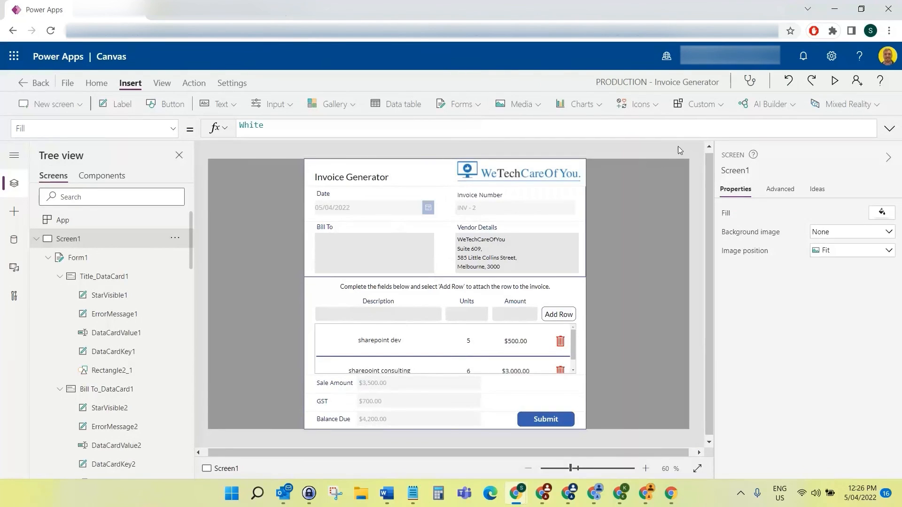
- Select Form1 and reload the app editor in the browser
{"action": "left_click", "coordinate": [169, 257]}
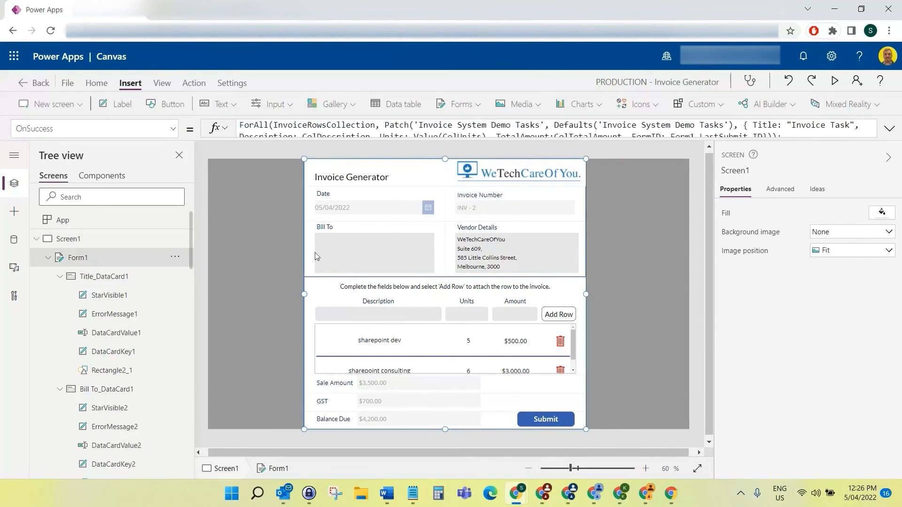
{"action": "key", "text": "F5"}
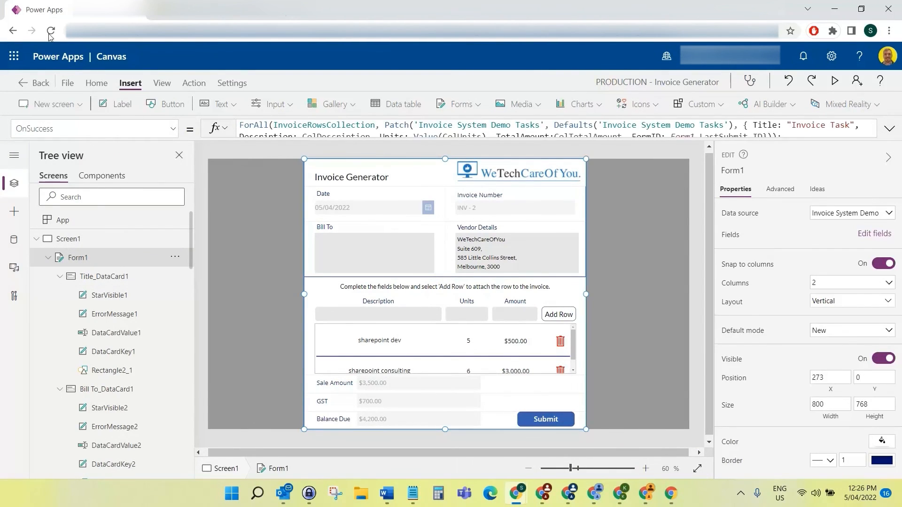
{"action": "left_click", "coordinate": [508, 98]}
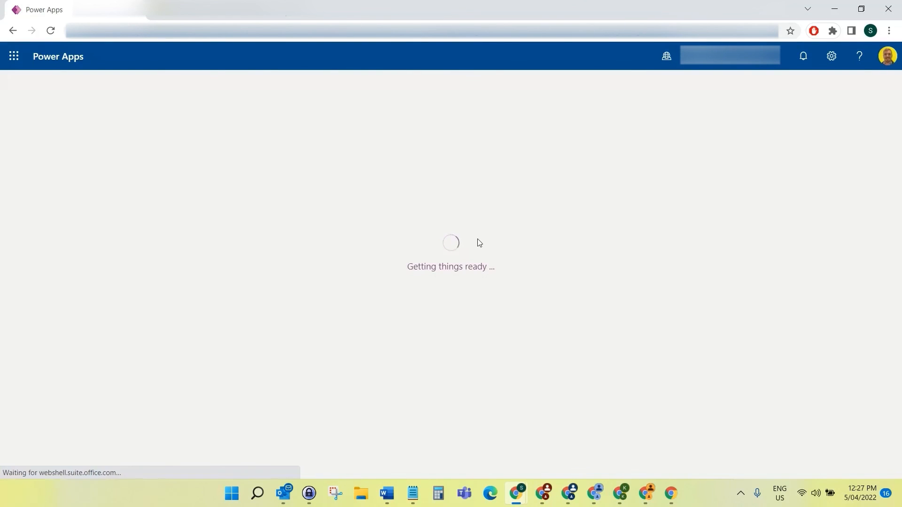
{"action": "left_click", "coordinate": [499, 322]}
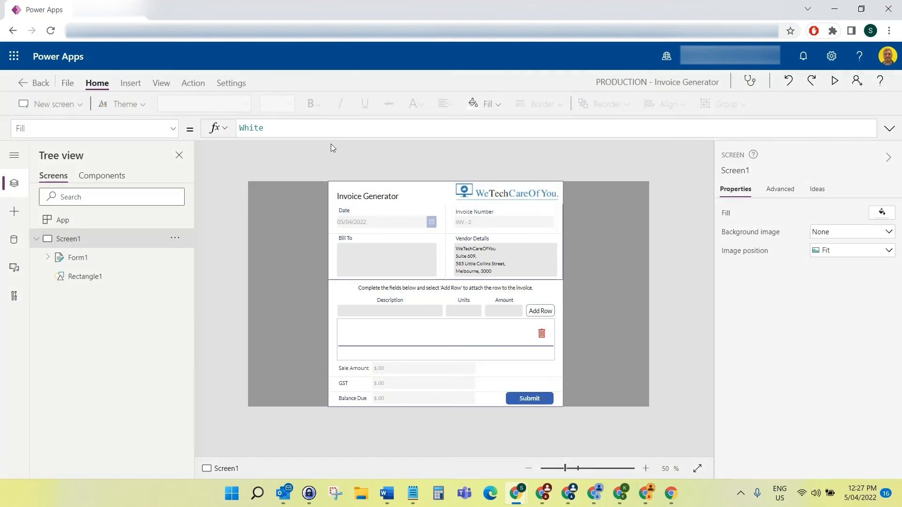
- Preview the app and fill the Bill To field with customer 1, address 1, city 1 and postcode 1 on separate lines
{"action": "left_click", "coordinate": [645, 468]}
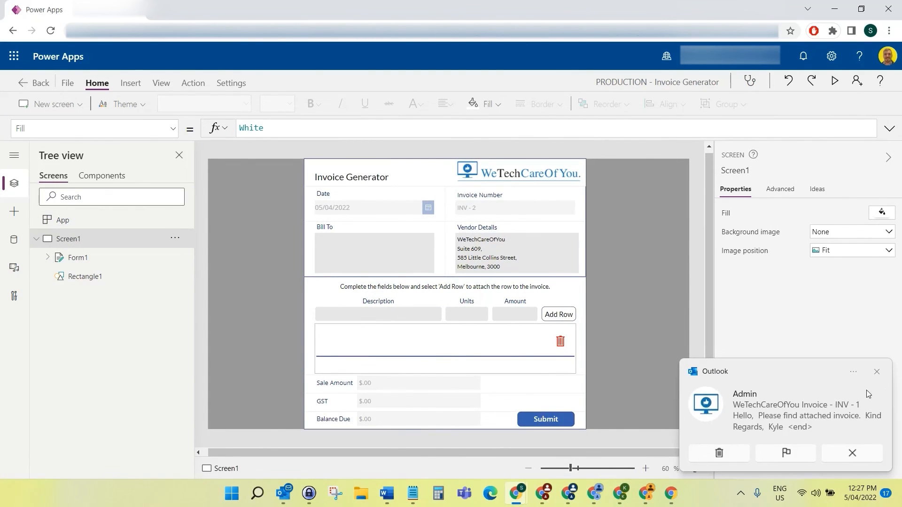
{"action": "left_click", "coordinate": [876, 373]}
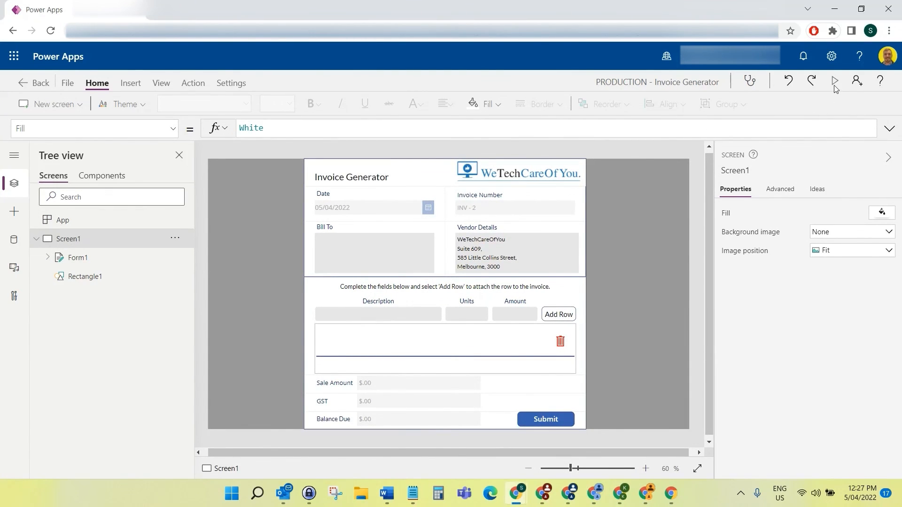
{"action": "left_click", "coordinate": [834, 81]}
{"action": "left_click", "coordinate": [373, 194]}
{"action": "type", "text": "cust"}
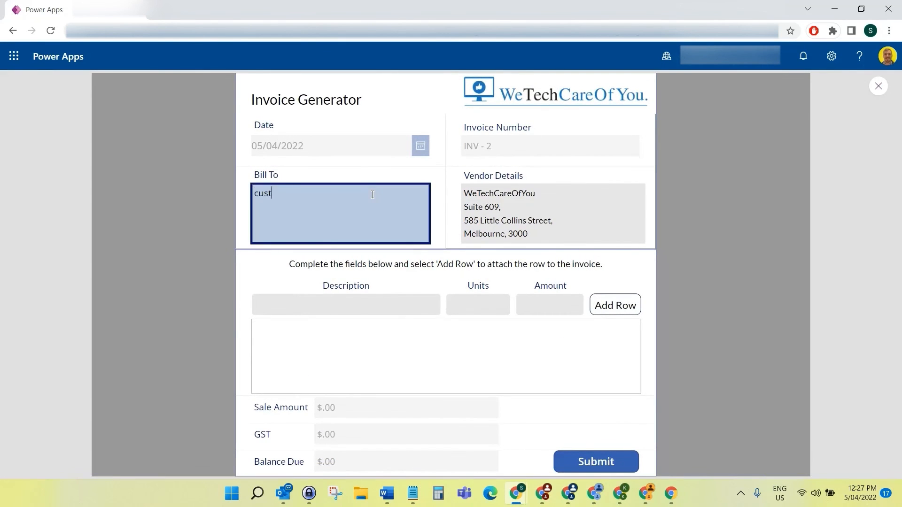
{"action": "type", "text": "omer 1"}
{"action": "key", "text": "Return"}
{"action": "type", "text": "address 1"}
{"action": "key", "text": "Return"}
{"action": "type", "text": "city 1"}
{"action": "key", "text": "Return"}
{"action": "type", "text": "postcode 1"}
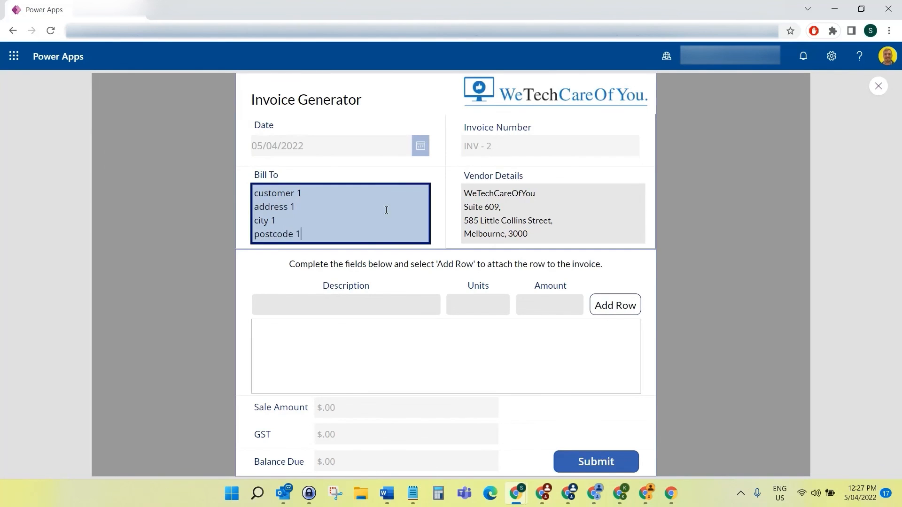
- Add an invoice row with description "sharepoint dev", 5 units and amount 600, copying the description for reuse
{"action": "left_click", "coordinate": [368, 308]}
{"action": "type", "text": "sharepo"}
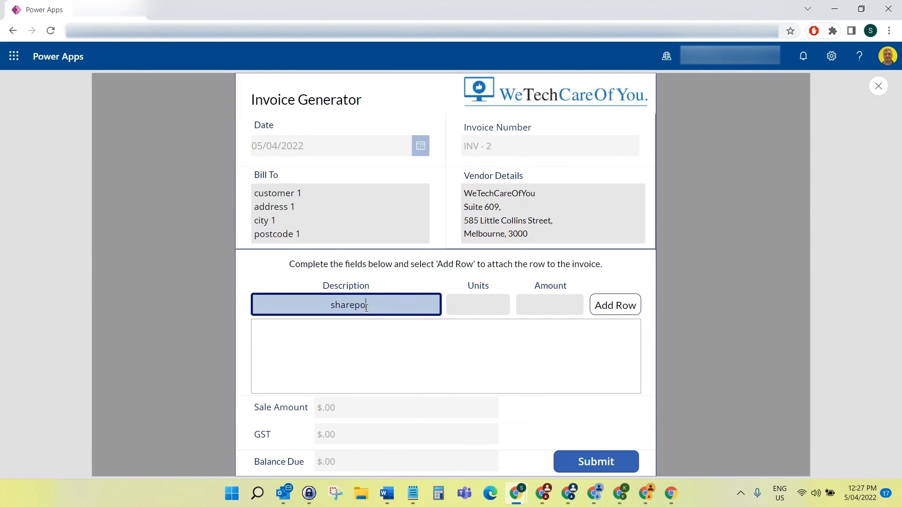
{"action": "type", "text": "int dev"}
{"action": "key", "text": "ctrl+a"}
{"action": "key", "text": "ctrl+c"}
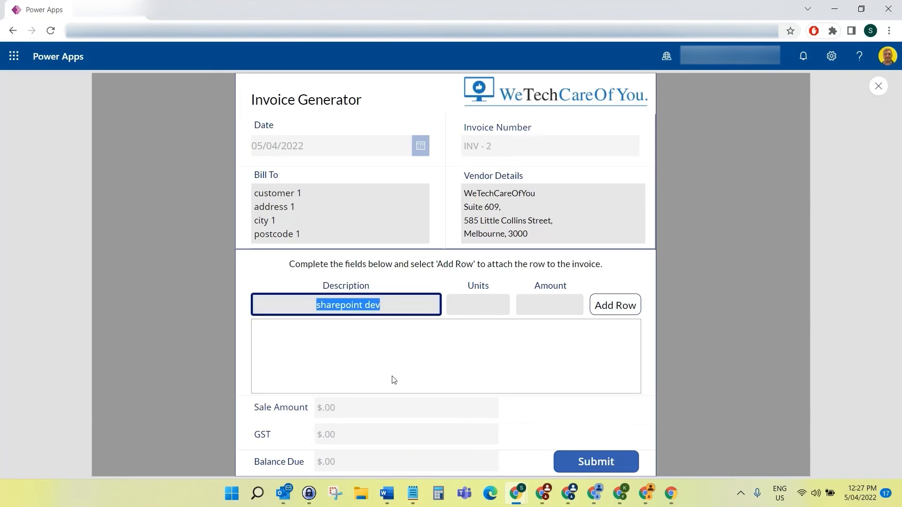
{"action": "left_click", "coordinate": [471, 306]}
{"action": "type", "text": "5"}
{"action": "left_click", "coordinate": [540, 304]}
{"action": "type", "text": "600"}
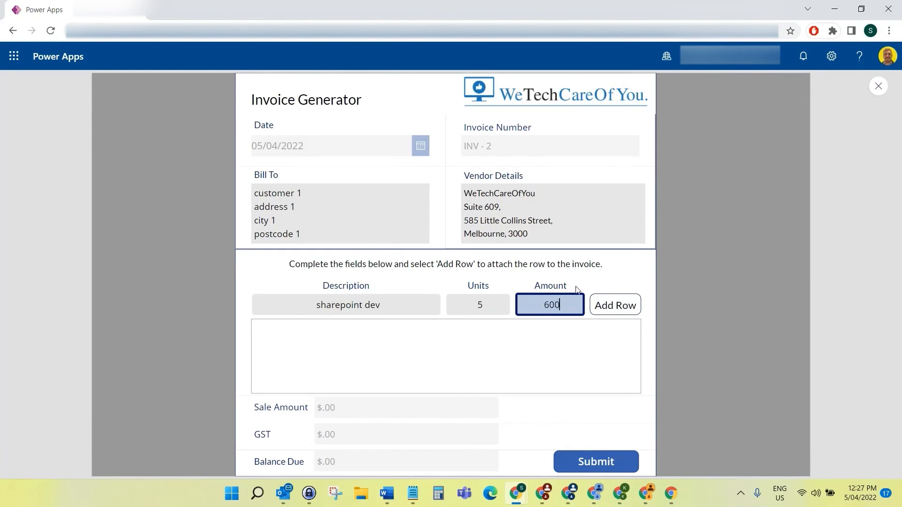
{"action": "left_click", "coordinate": [600, 306]}
- Add a second invoice row with the copied description "sharepoint dev", 6 units and amount 600
{"action": "left_click", "coordinate": [348, 306]}
{"action": "key", "text": "ctrl+v"}
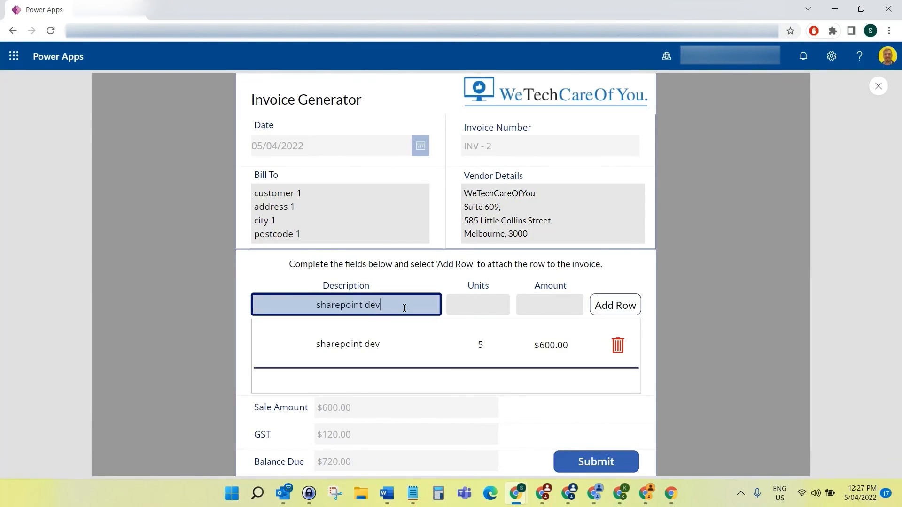
{"action": "left_click", "coordinate": [478, 305]}
{"action": "type", "text": "6"}
{"action": "left_click", "coordinate": [552, 306]}
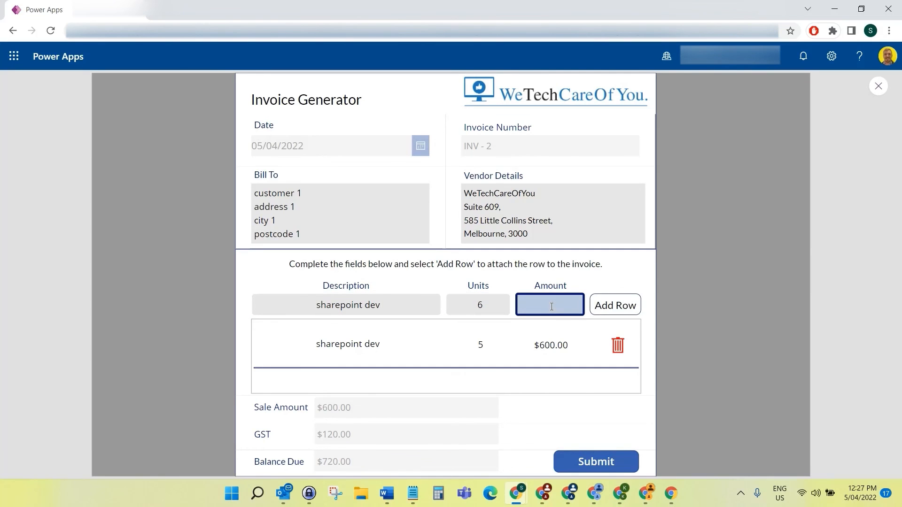
{"action": "type", "text": "600"}
{"action": "left_click", "coordinate": [613, 305]}
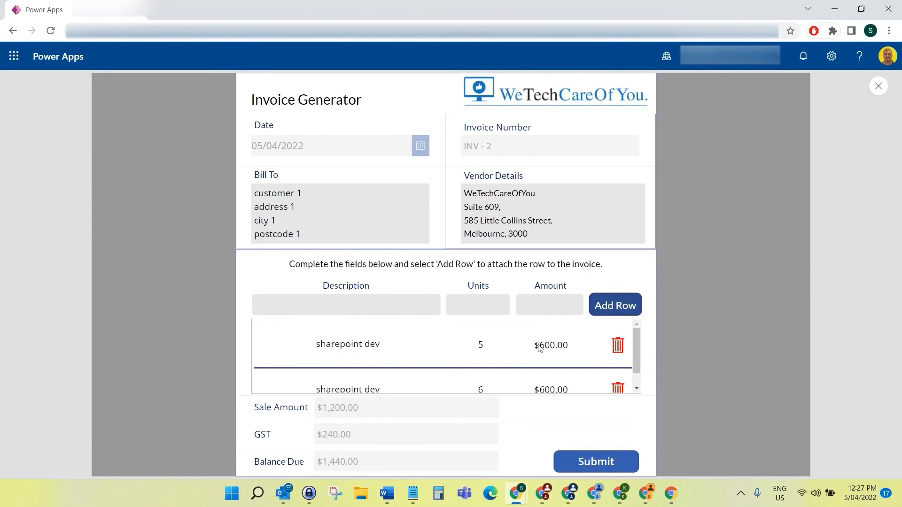
- Submit the invoice with its two rows and check the invoice number on the form
{"action": "scroll", "coordinate": [513, 368], "scroll_direction": "down", "scroll_amount": 1}
{"action": "scroll", "coordinate": [419, 346], "scroll_direction": "up", "scroll_amount": 1}
{"action": "scroll", "coordinate": [404, 371], "scroll_direction": "down", "scroll_amount": 1}
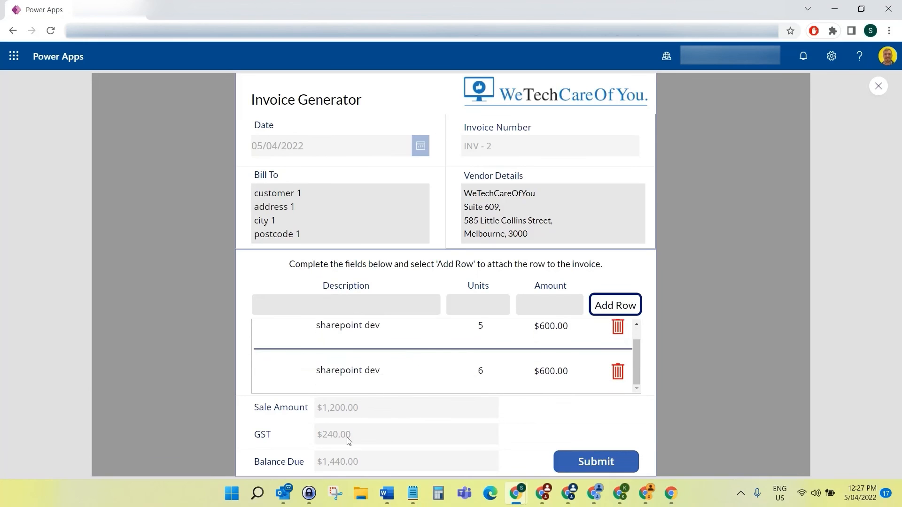
{"action": "left_click", "coordinate": [603, 462]}
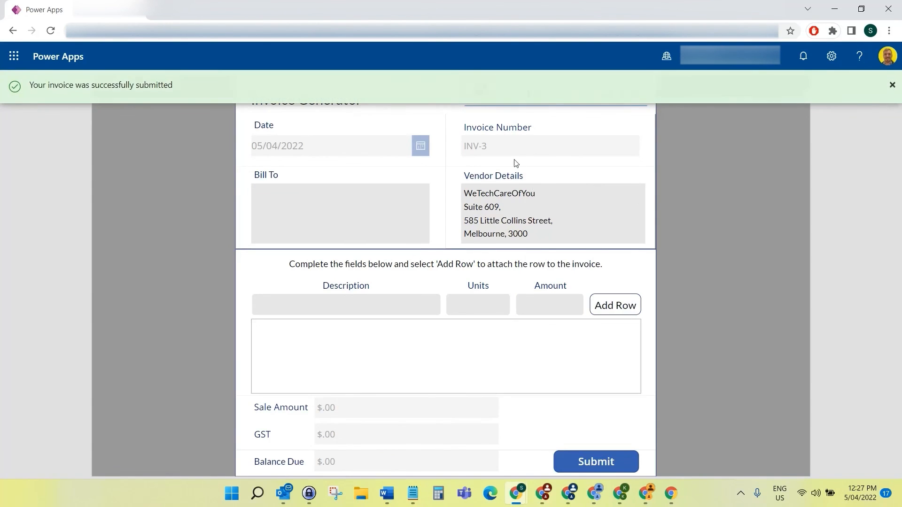
{"action": "left_click_drag", "start_coordinate": [486, 147], "coordinate": [466, 147]}
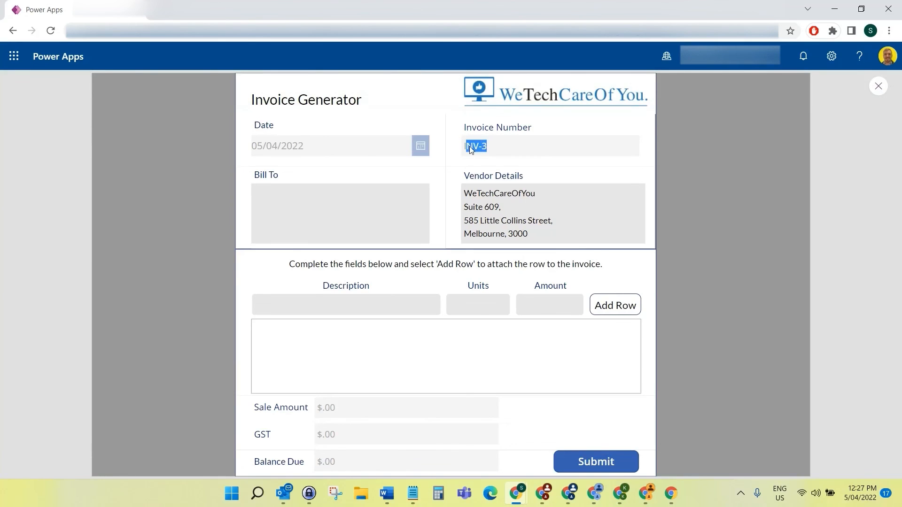
{"action": "left_click", "coordinate": [507, 163]}
{"action": "left_click", "coordinate": [500, 151]}
- Switch to Outlook and open the INV - 1.pdf attachment of the WeTechCareOfYou Invoice - INV - 1 email
{"action": "left_click", "coordinate": [263, 399]}
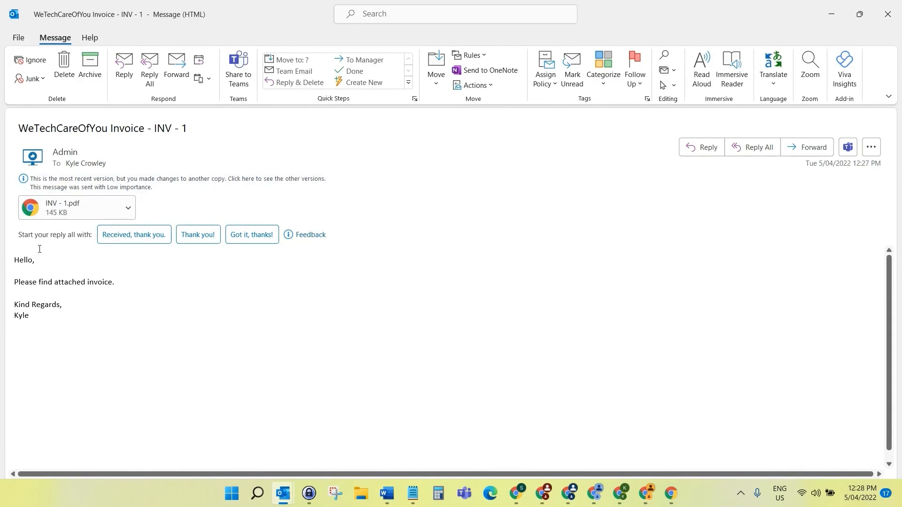
{"action": "left_click", "coordinate": [130, 213]}
{"action": "left_click", "coordinate": [102, 246]}
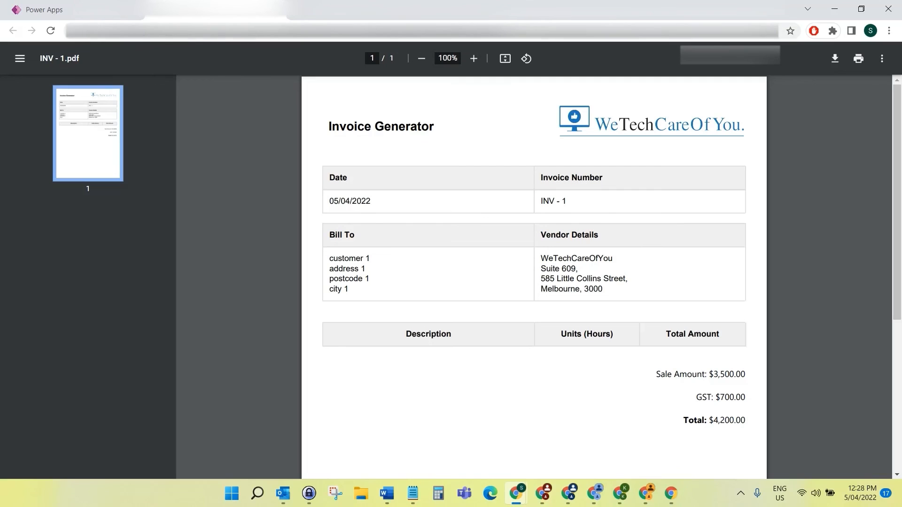
{"action": "left_click", "coordinate": [670, 494]}
{"action": "left_click", "coordinate": [670, 494]}
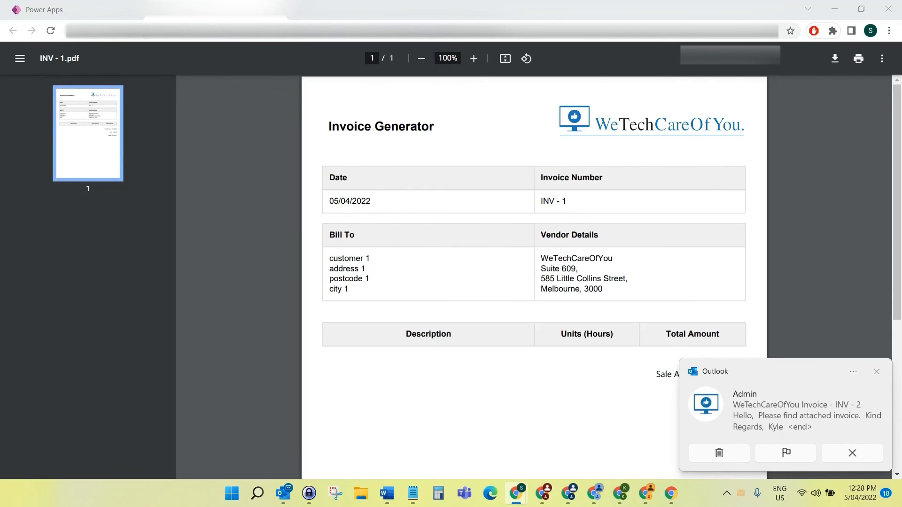
- Open the INV - 2.pdf attachment of the WeTechCareOfYou Invoice - INV - 2 email in Outlook
{"action": "left_click", "coordinate": [276, 14]}
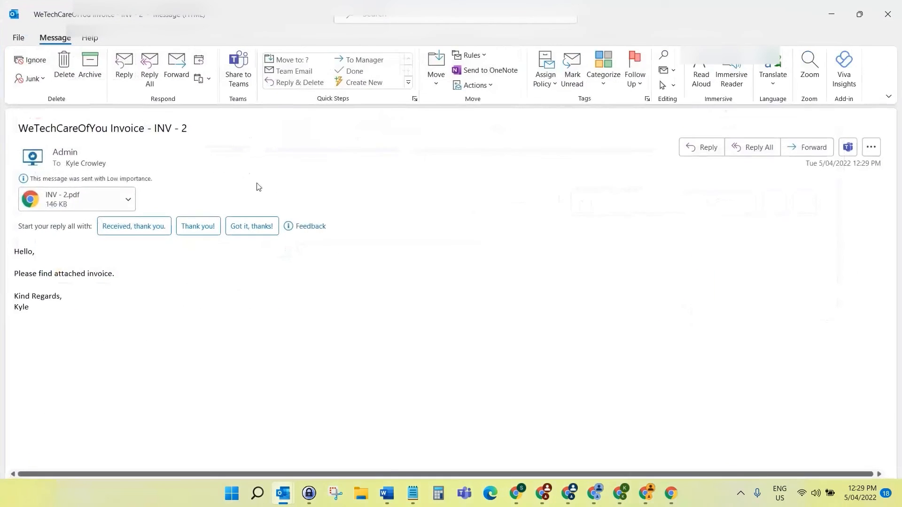
{"action": "left_click", "coordinate": [128, 200]}
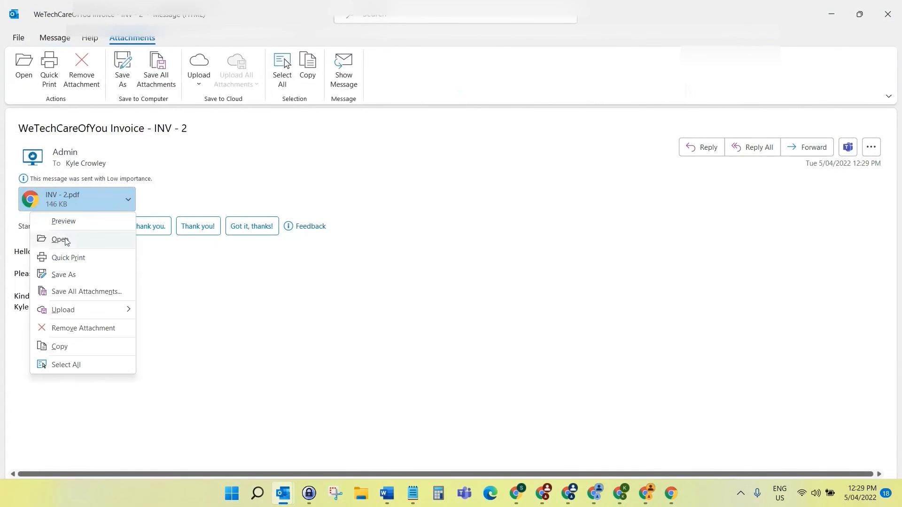
{"action": "left_click", "coordinate": [60, 240]}
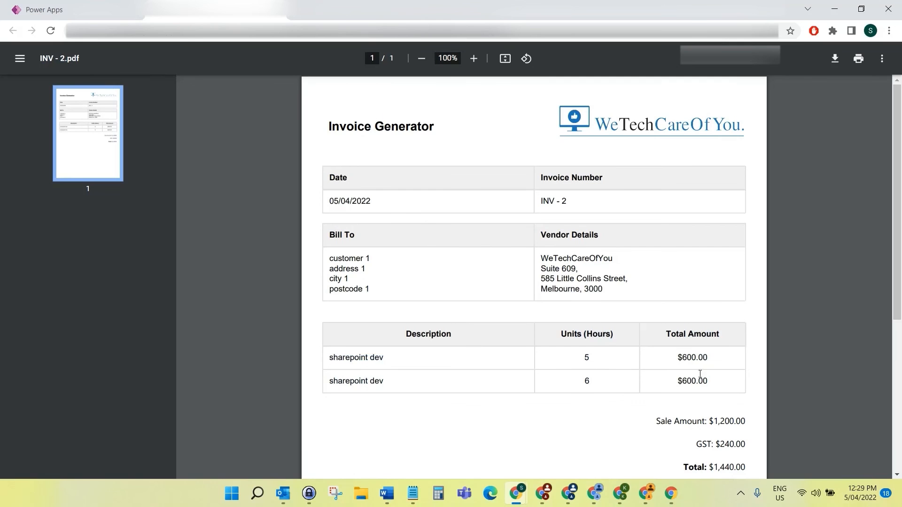
- Examine the INV - 2 PDF's header details, billing and vendor blocks, line items and totals
{"action": "scroll", "coordinate": [666, 354], "scroll_direction": "down", "scroll_amount": 4}
{"action": "scroll", "coordinate": [687, 337], "scroll_direction": "up", "scroll_amount": 3}
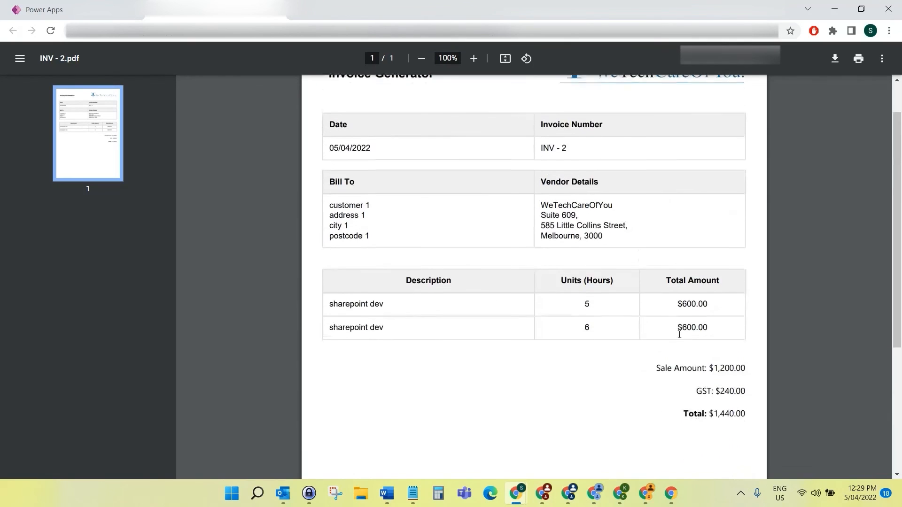
{"action": "scroll", "coordinate": [680, 334], "scroll_direction": "up", "scroll_amount": 1}
{"action": "scroll", "coordinate": [544, 216], "scroll_direction": "down", "scroll_amount": 3}
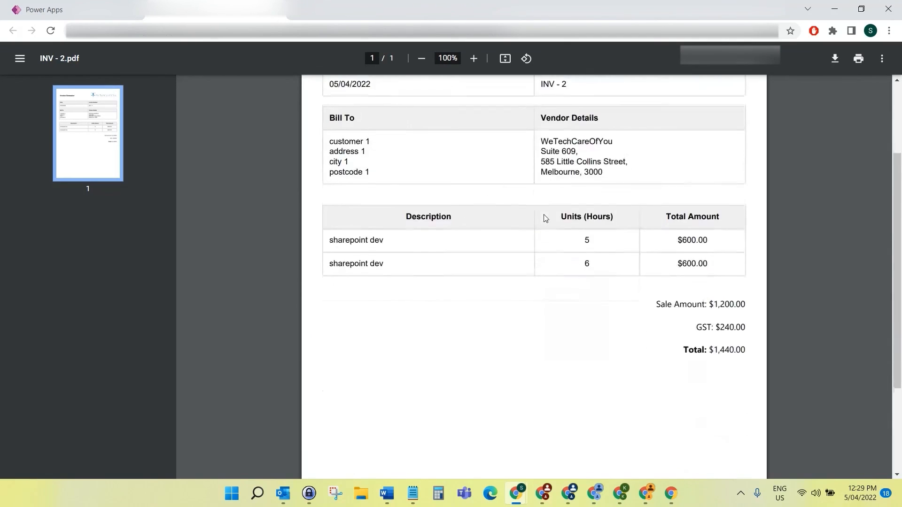
{"action": "scroll", "coordinate": [545, 218], "scroll_direction": "down", "scroll_amount": 3}
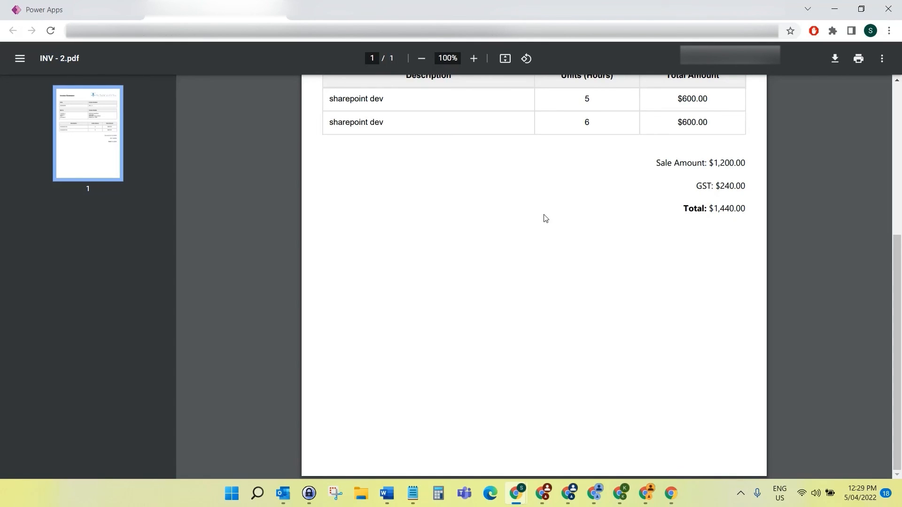
{"action": "scroll", "coordinate": [550, 218], "scroll_direction": "up", "scroll_amount": 5}
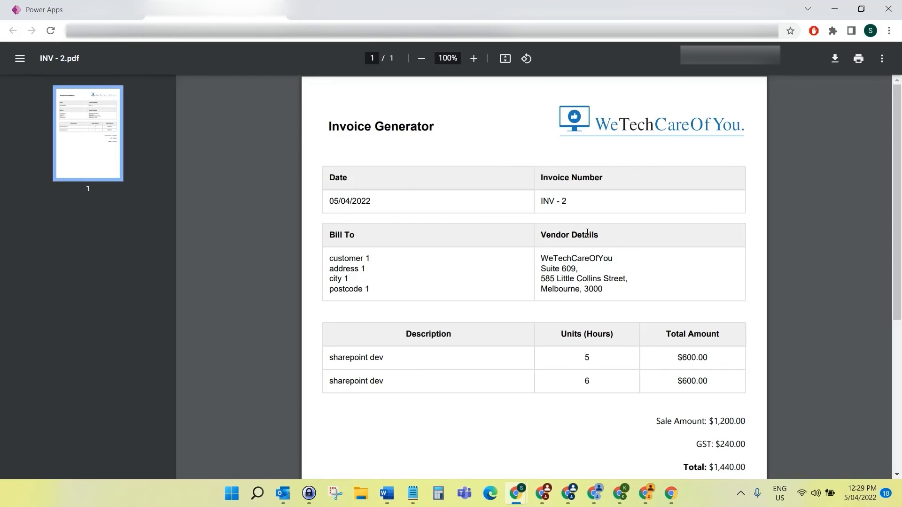
{"action": "scroll", "coordinate": [598, 225], "scroll_direction": "down", "scroll_amount": 2}
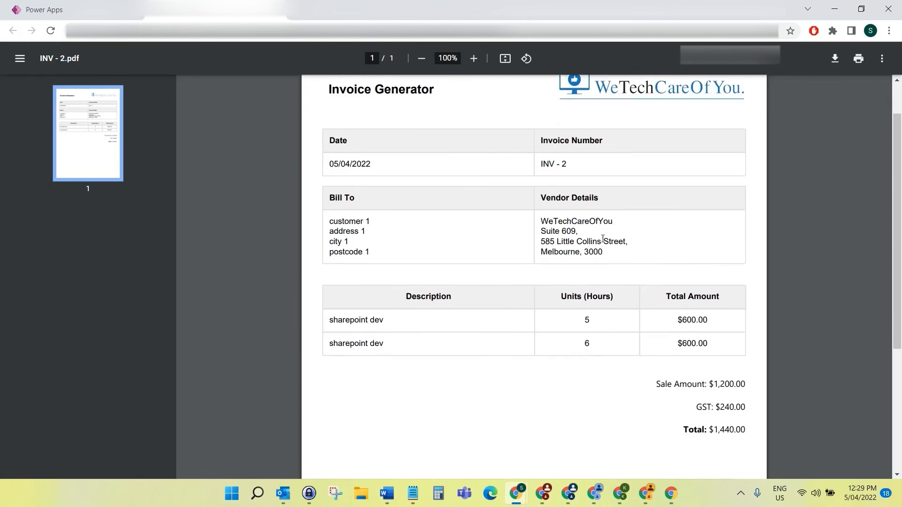
{"action": "scroll", "coordinate": [619, 309], "scroll_direction": "up", "scroll_amount": 2}
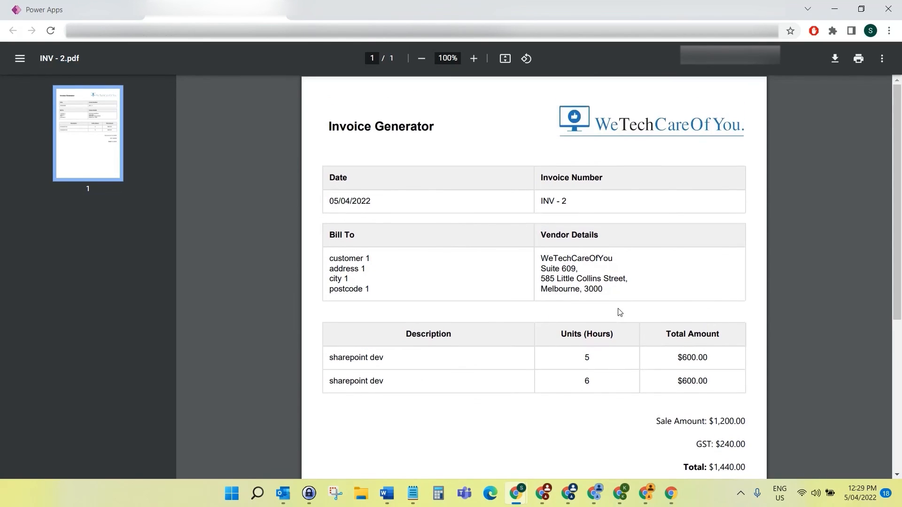